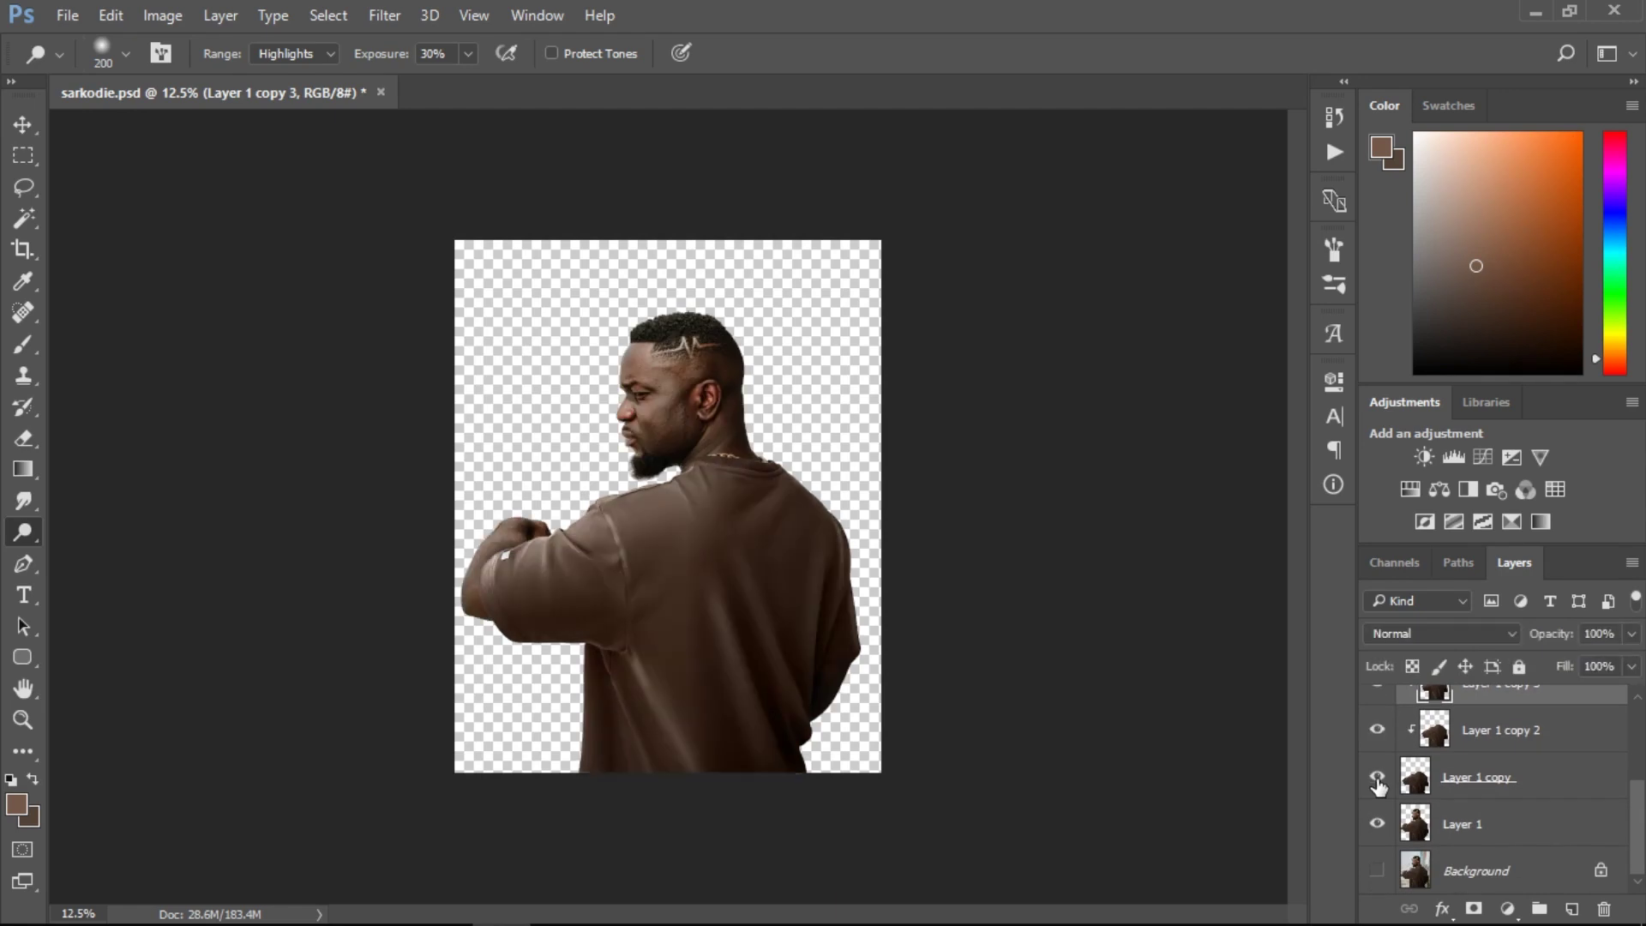
pyautogui.scroll(3, 1641, 816)
pyautogui.doubleClick(1437, 755)
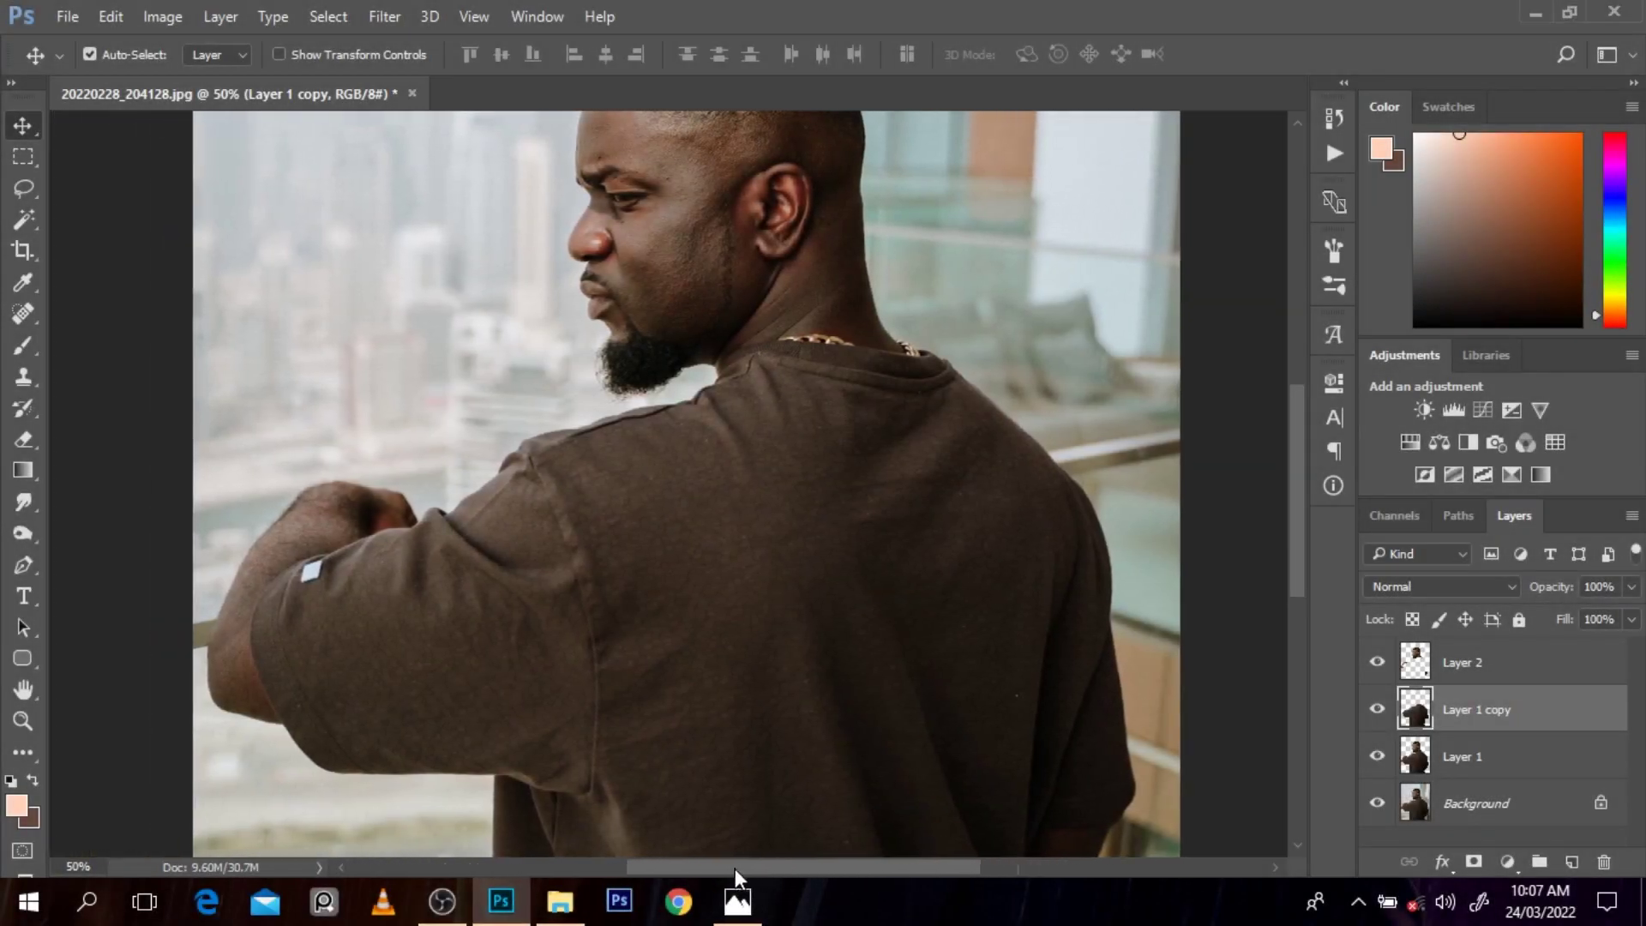
pyautogui.moveTo(1291, 588); pyautogui.dragTo(1291, 547)
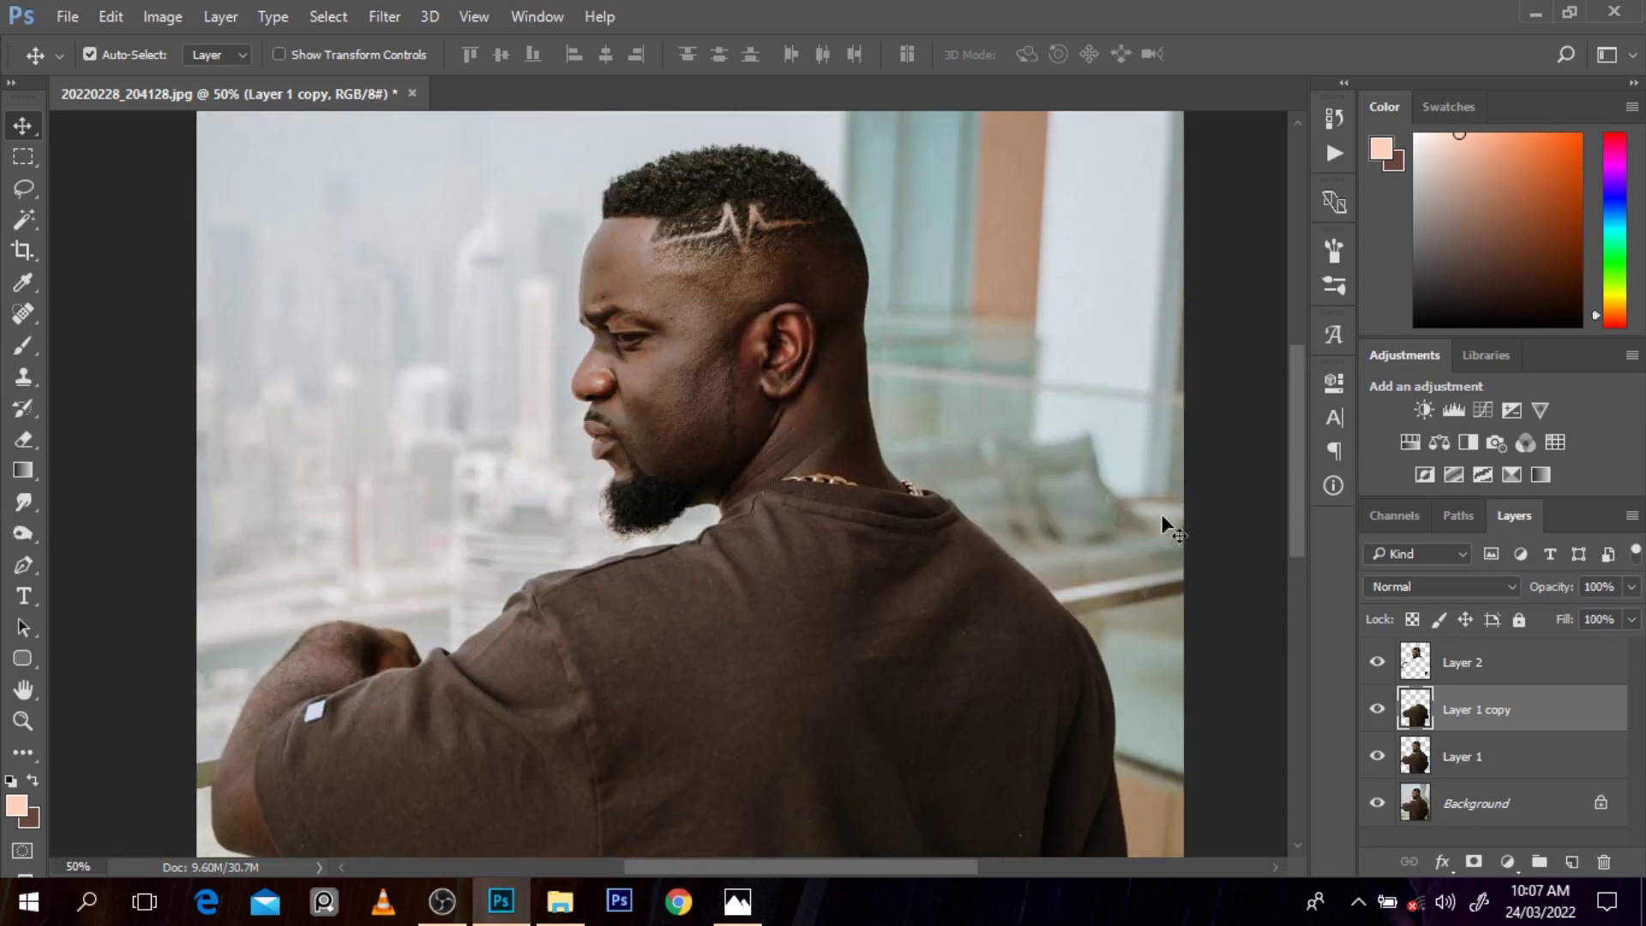
pyautogui.scroll(1, 651, 257)
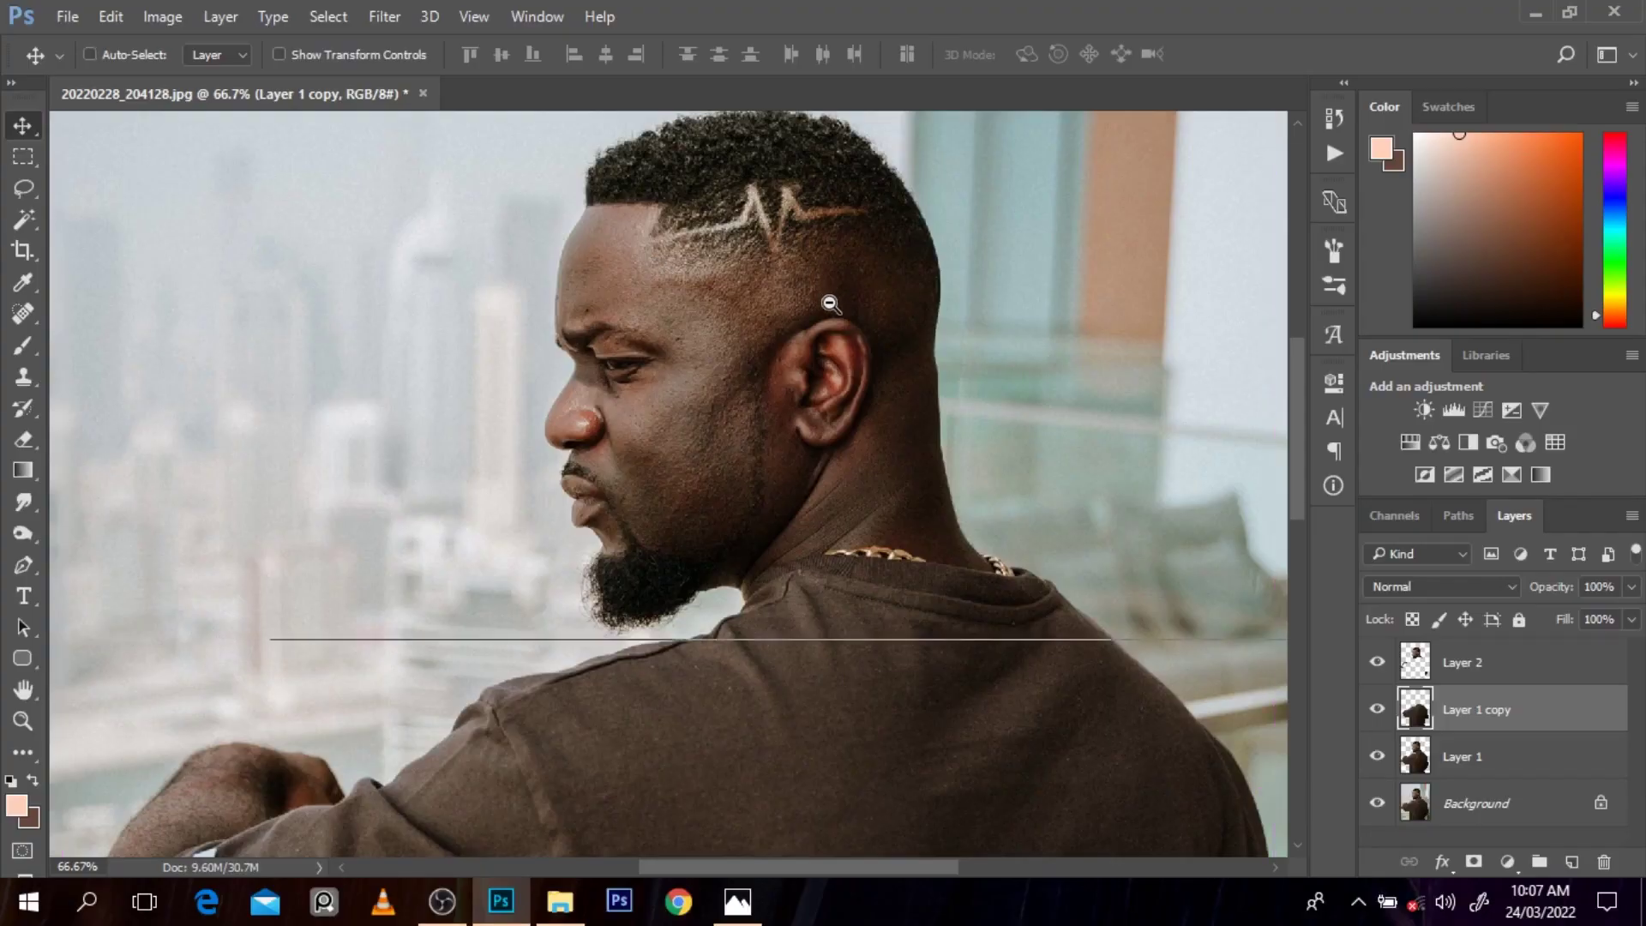
pyautogui.hotkey('ctrl', '-')
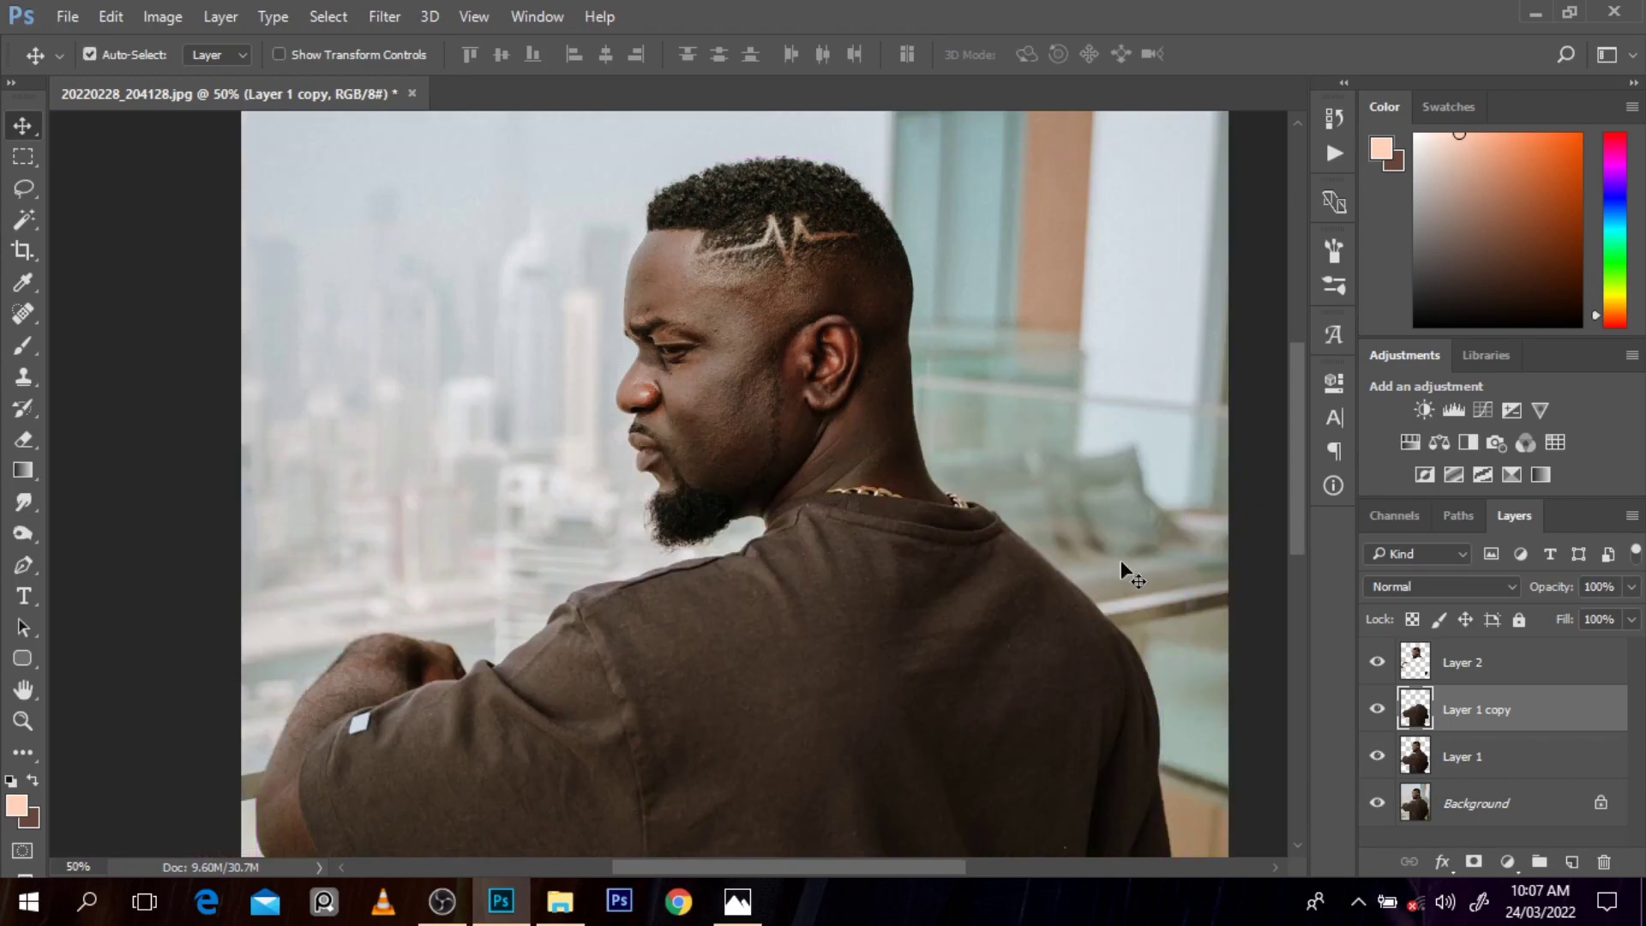
pyautogui.hotkey('ctrl', '-')
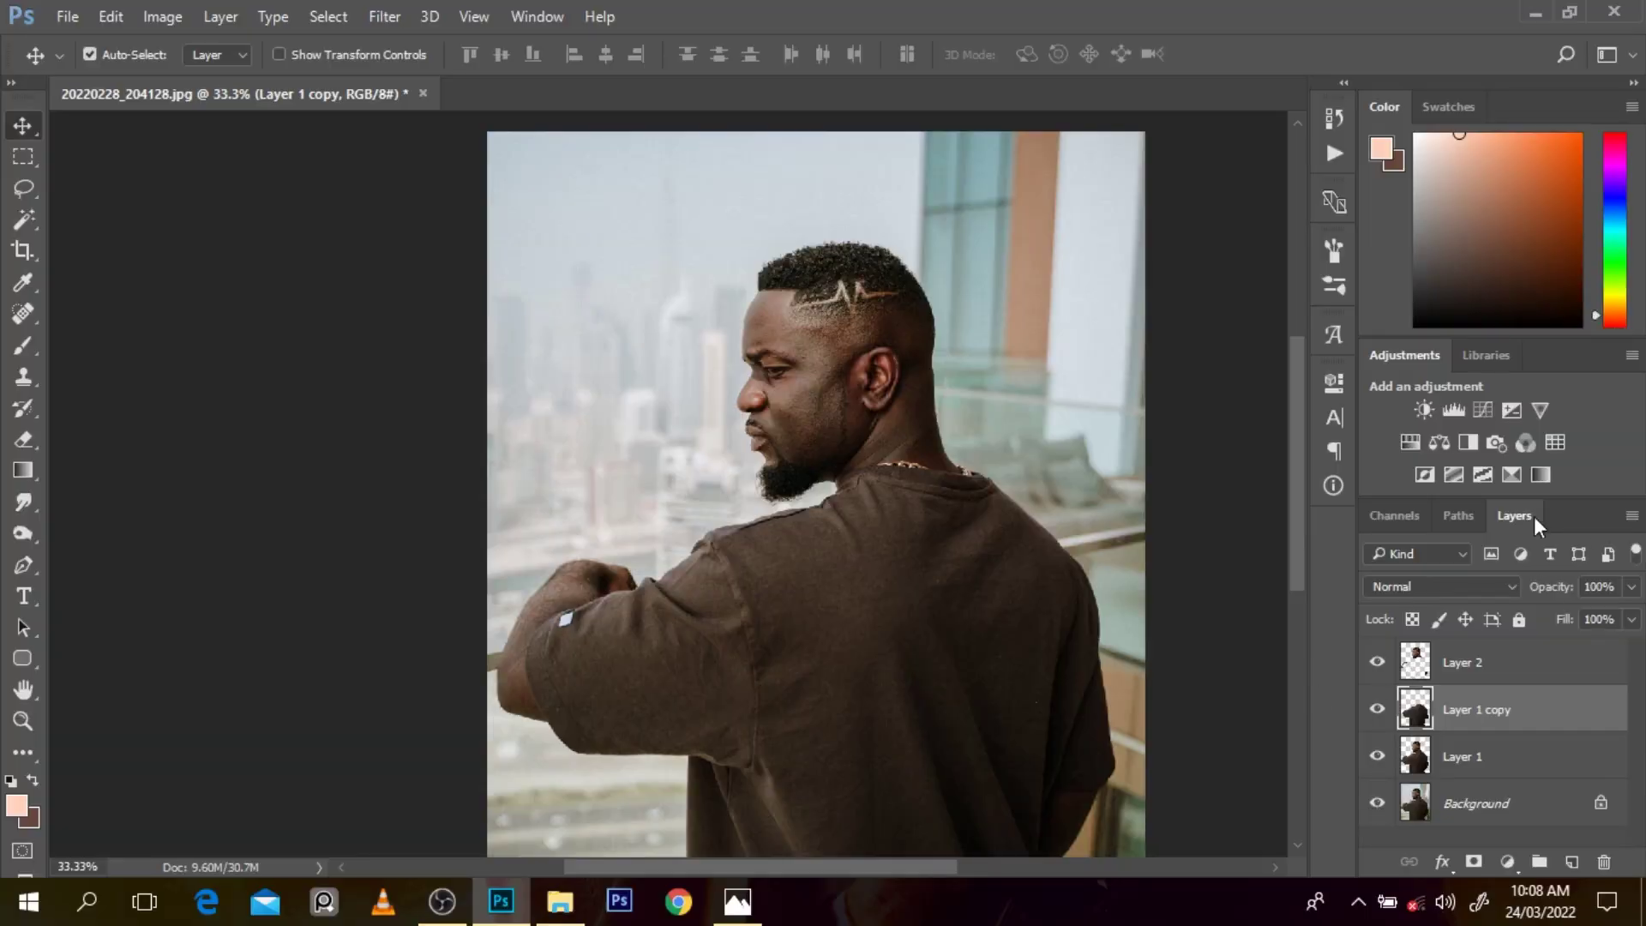
# Hide the Background, Layer 1 and Layer 2 layers so that only the cut-out shirt on Layer 1 copy shows.
pyautogui.click(1377, 807)
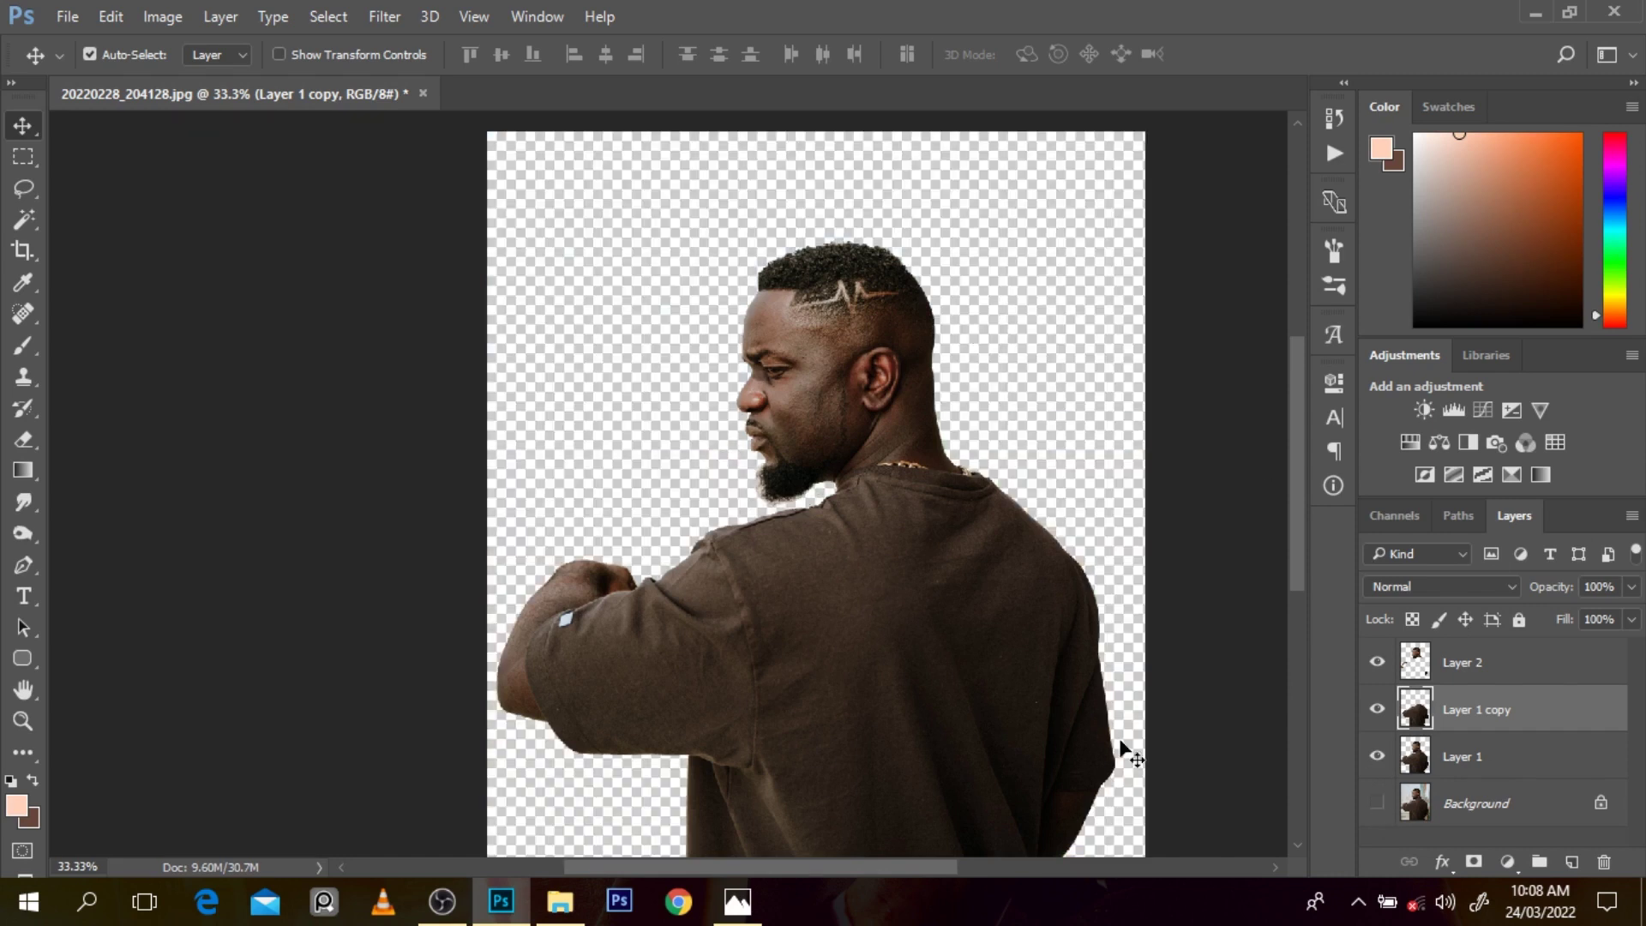
pyautogui.click(1375, 753)
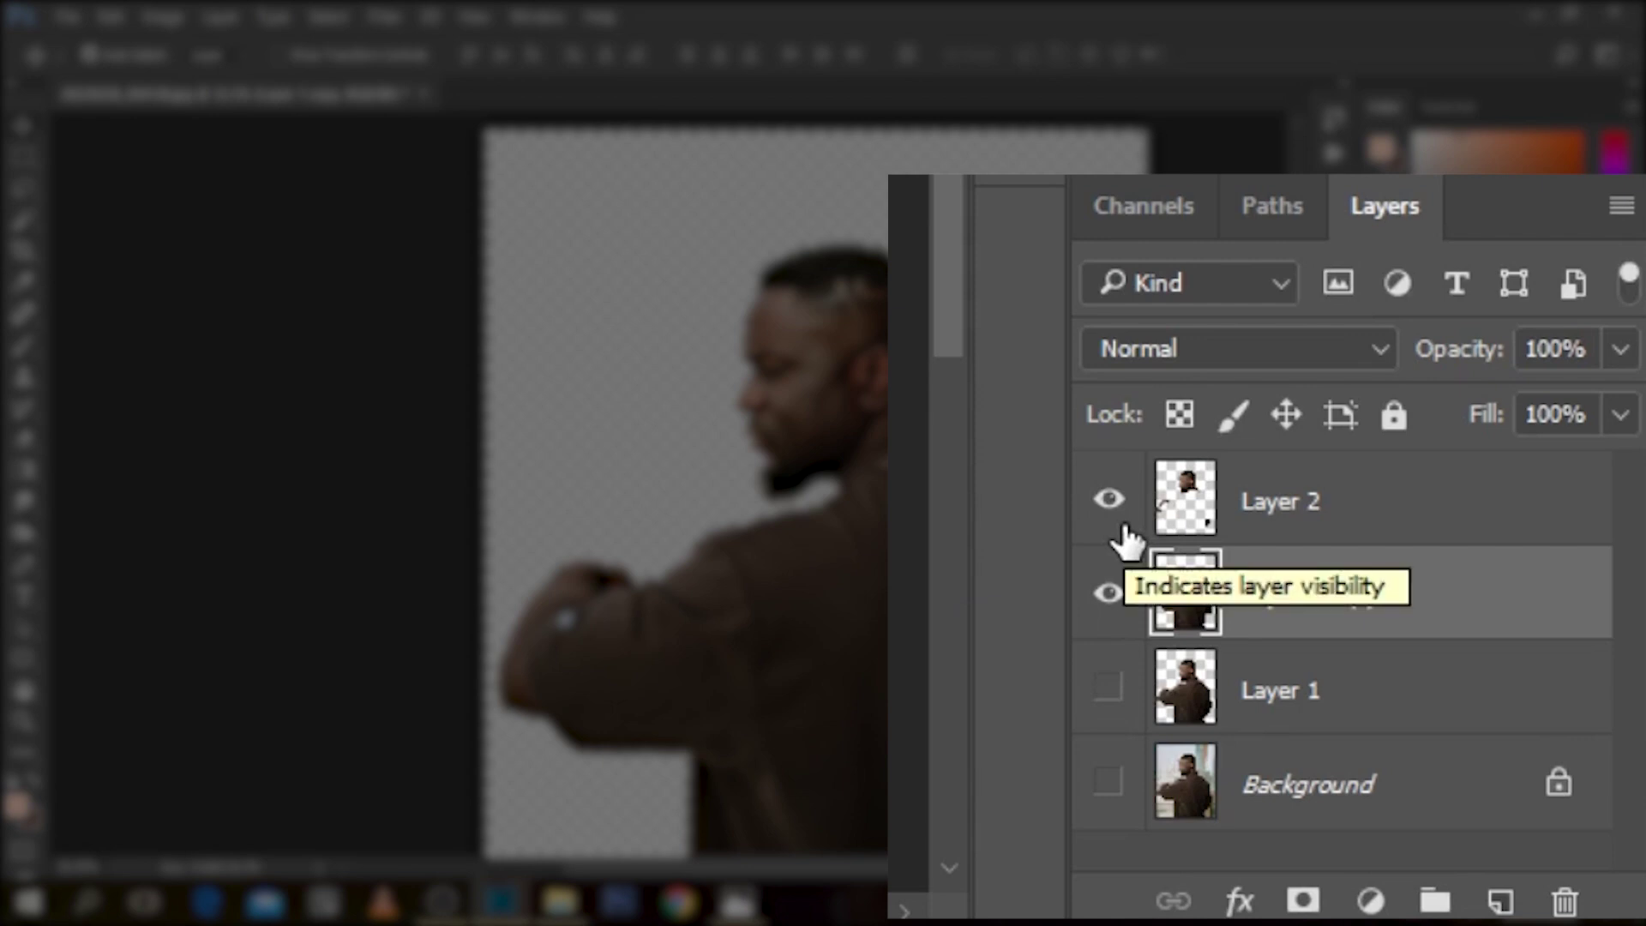
pyautogui.click(1108, 498)
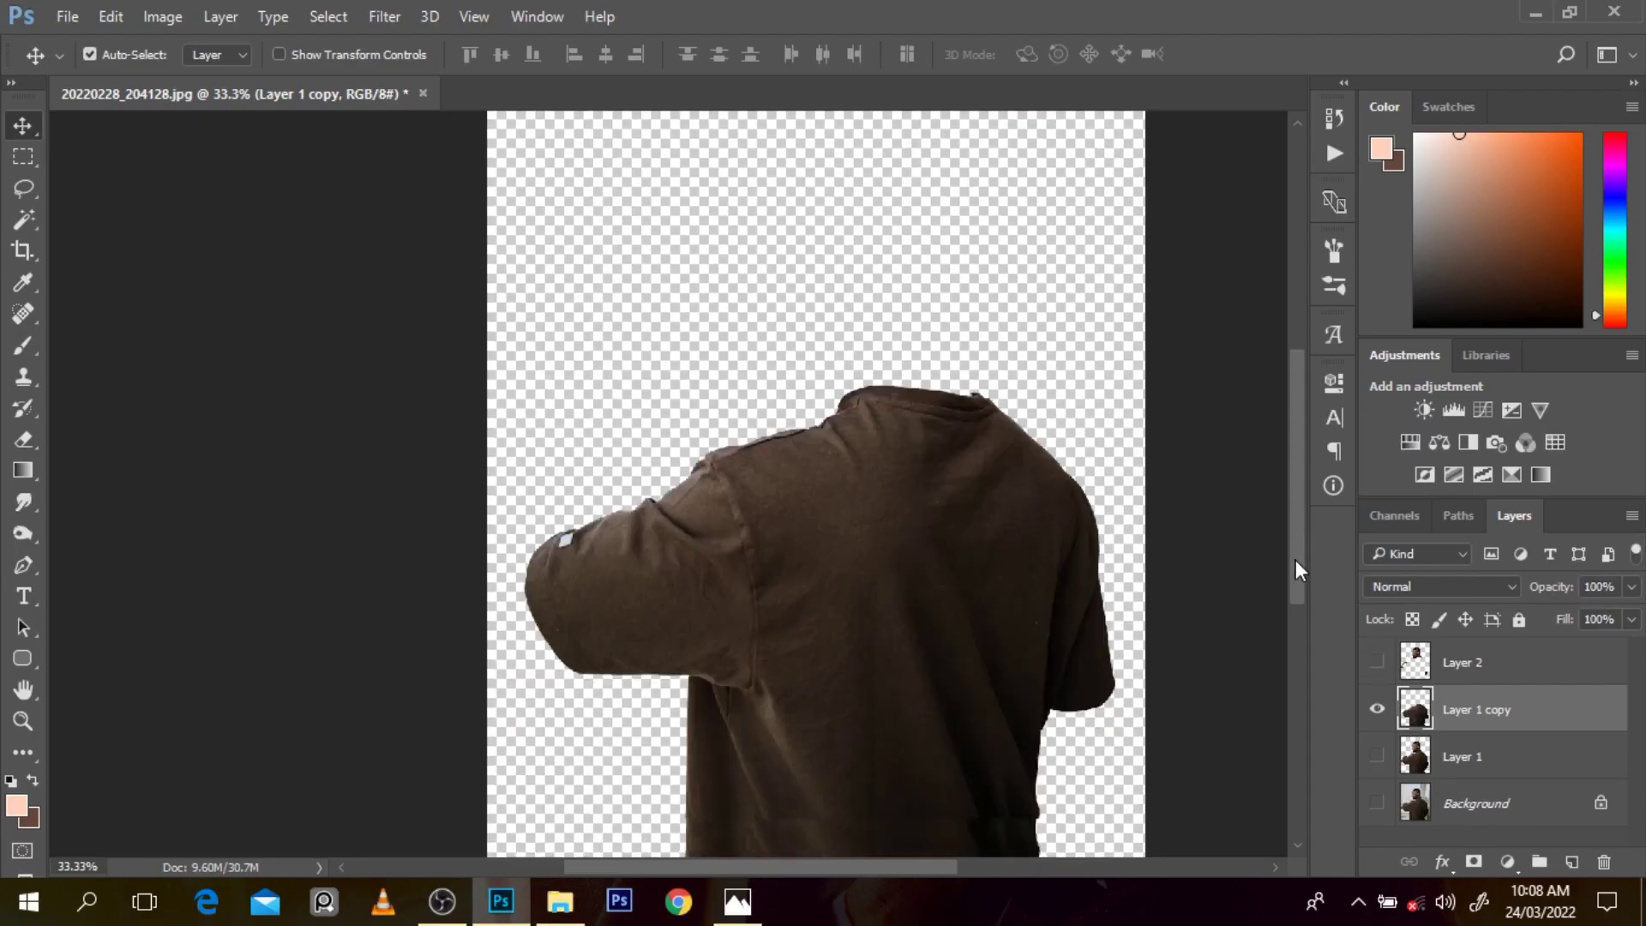
# Set the image resolution to 300 pixels/inch with automatic resampling.
pyautogui.moveTo(1301, 570); pyautogui.dragTo(1296, 600)
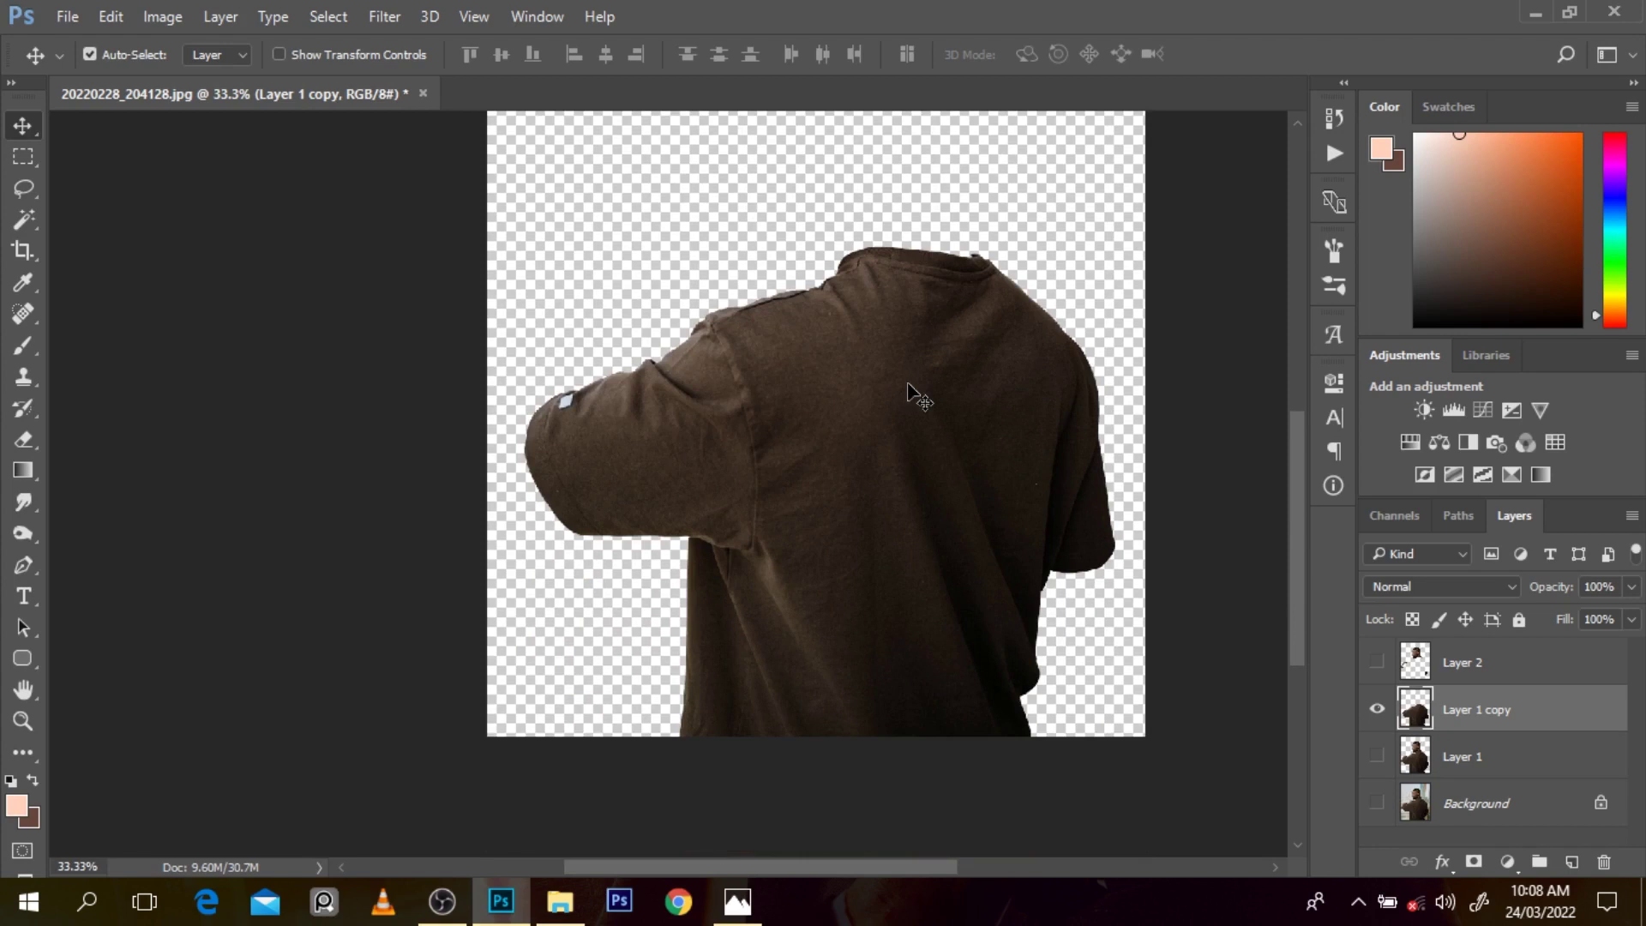
pyautogui.hotkey('ctrl', 'space')
pyautogui.click(809, 360)
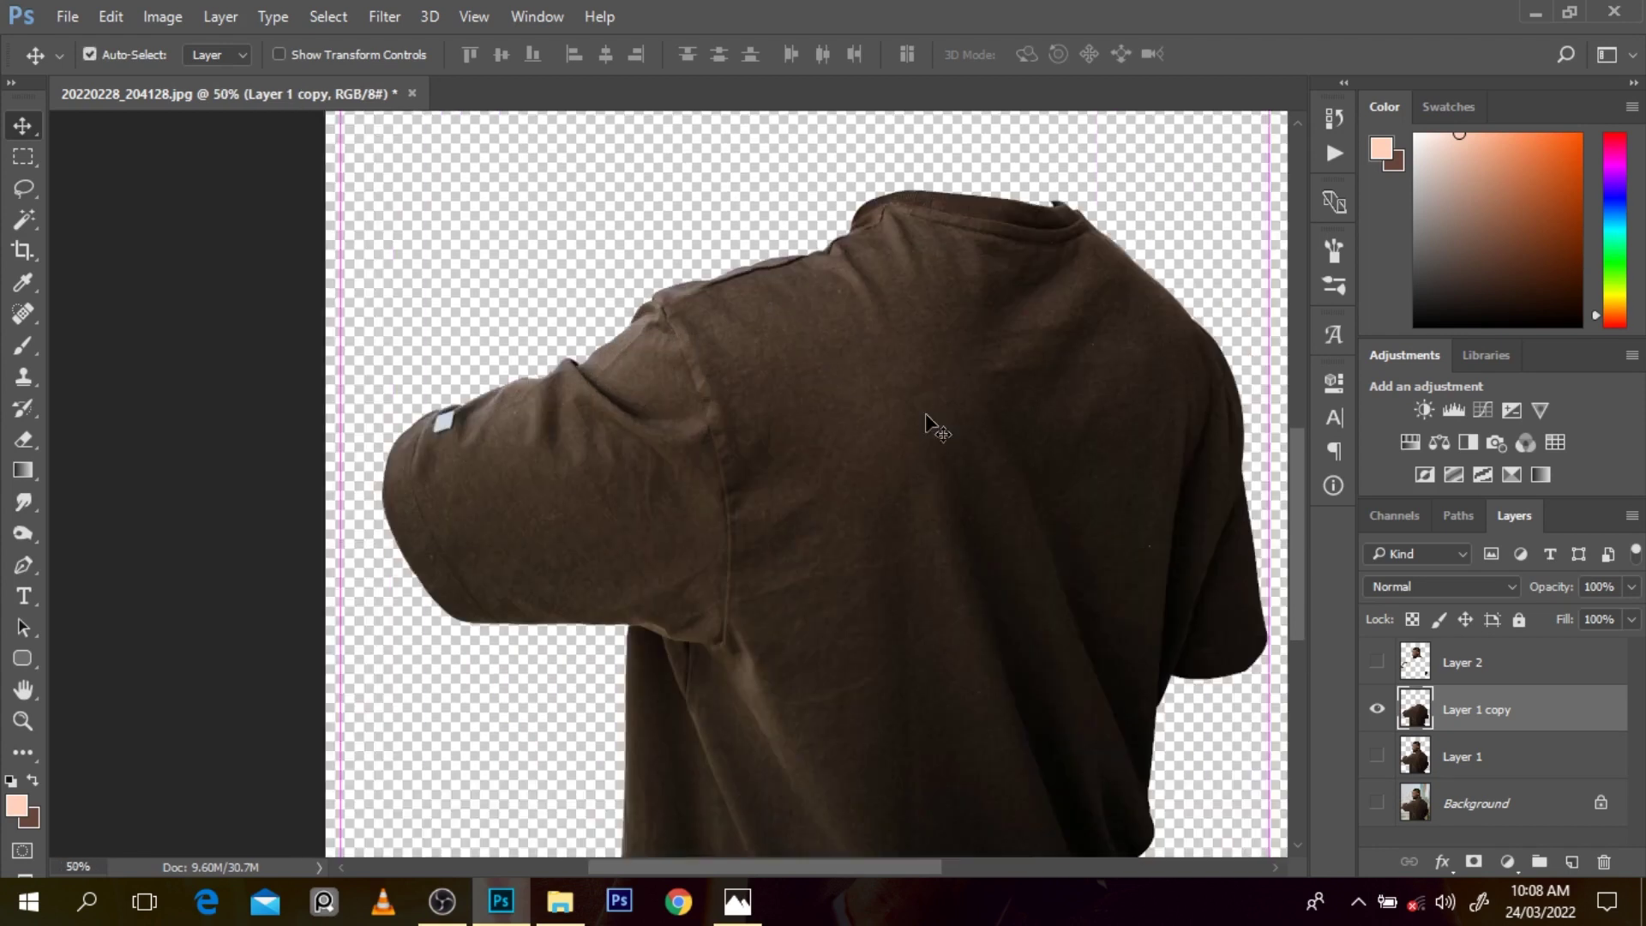
pyautogui.hotkey('ctrl', ';')
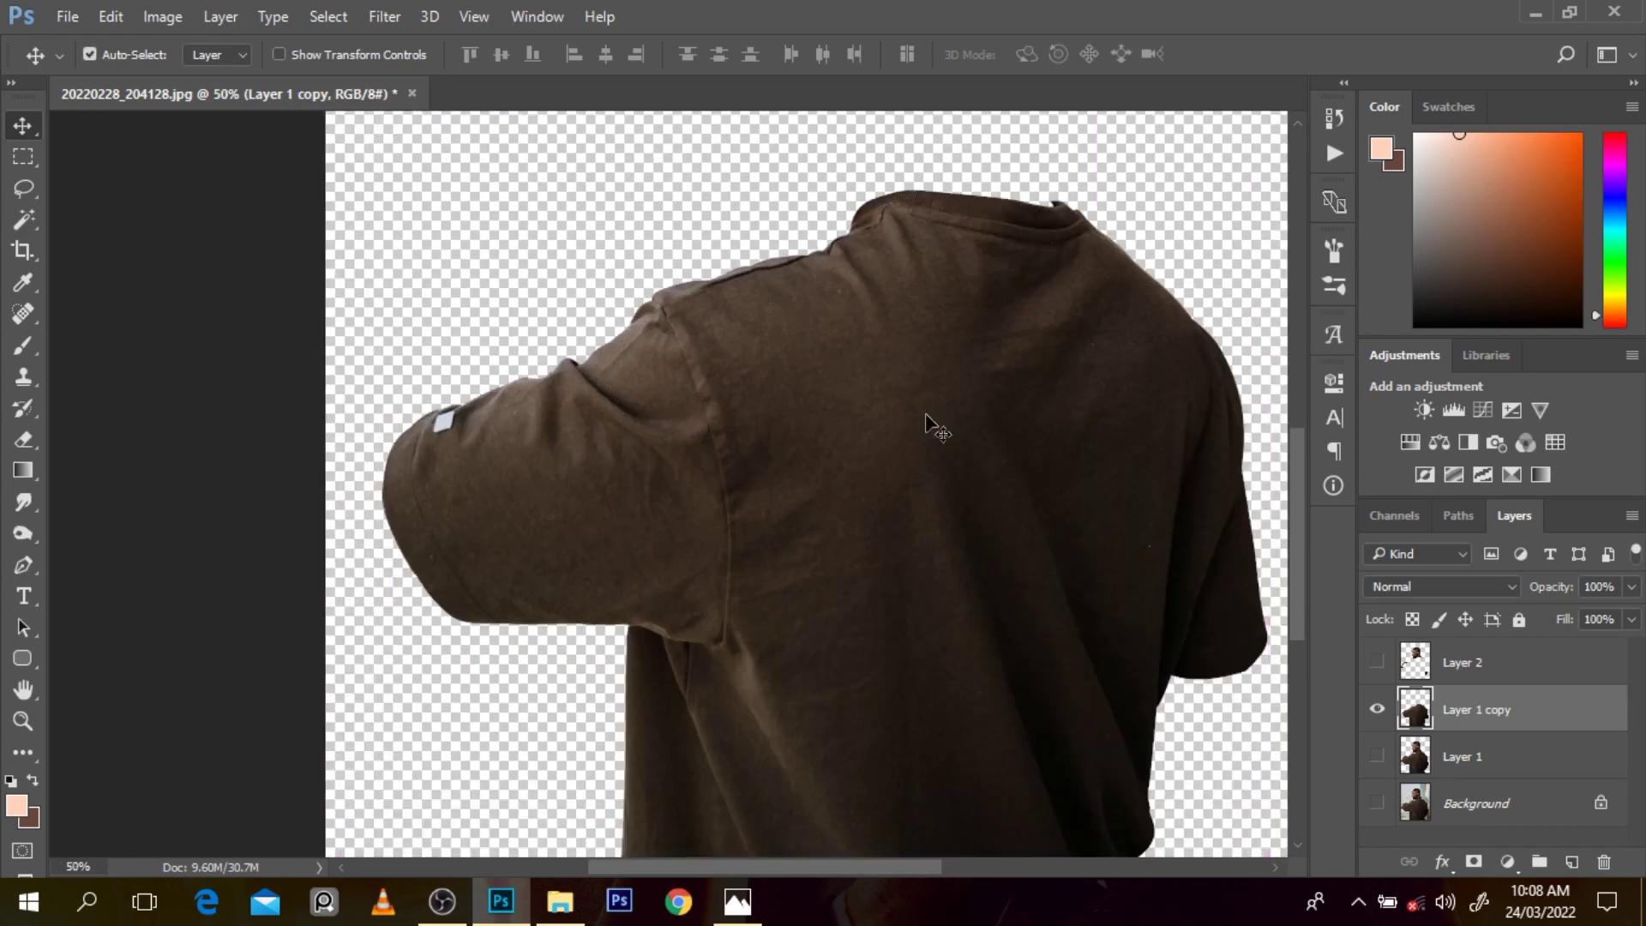
pyautogui.click(162, 19)
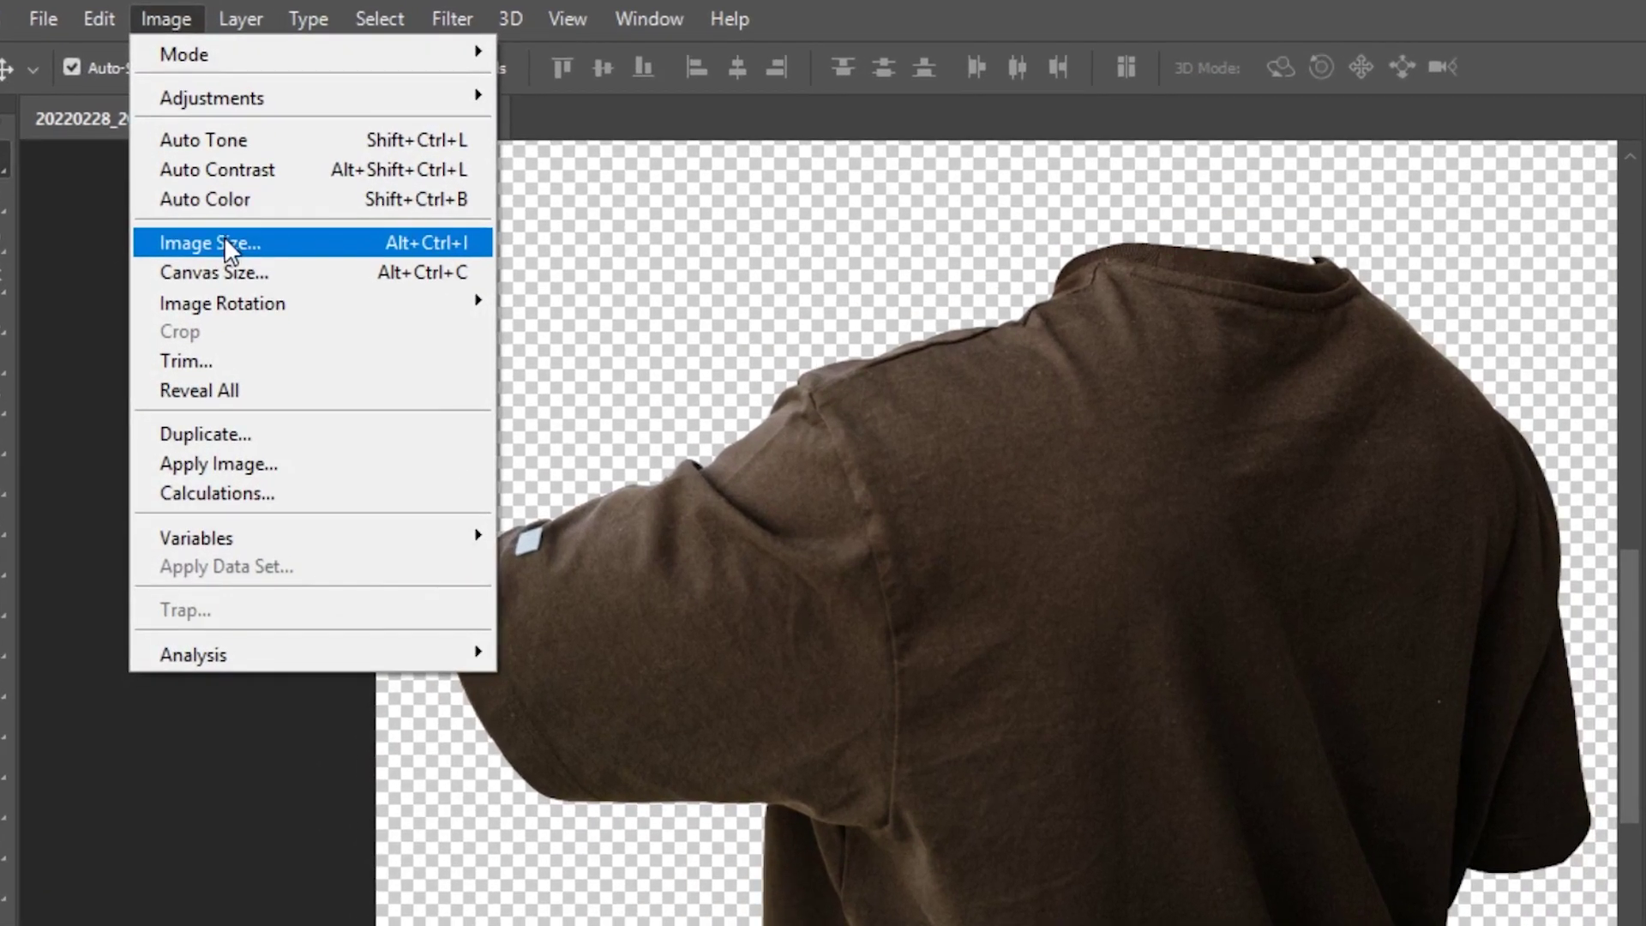
pyautogui.click(198, 190)
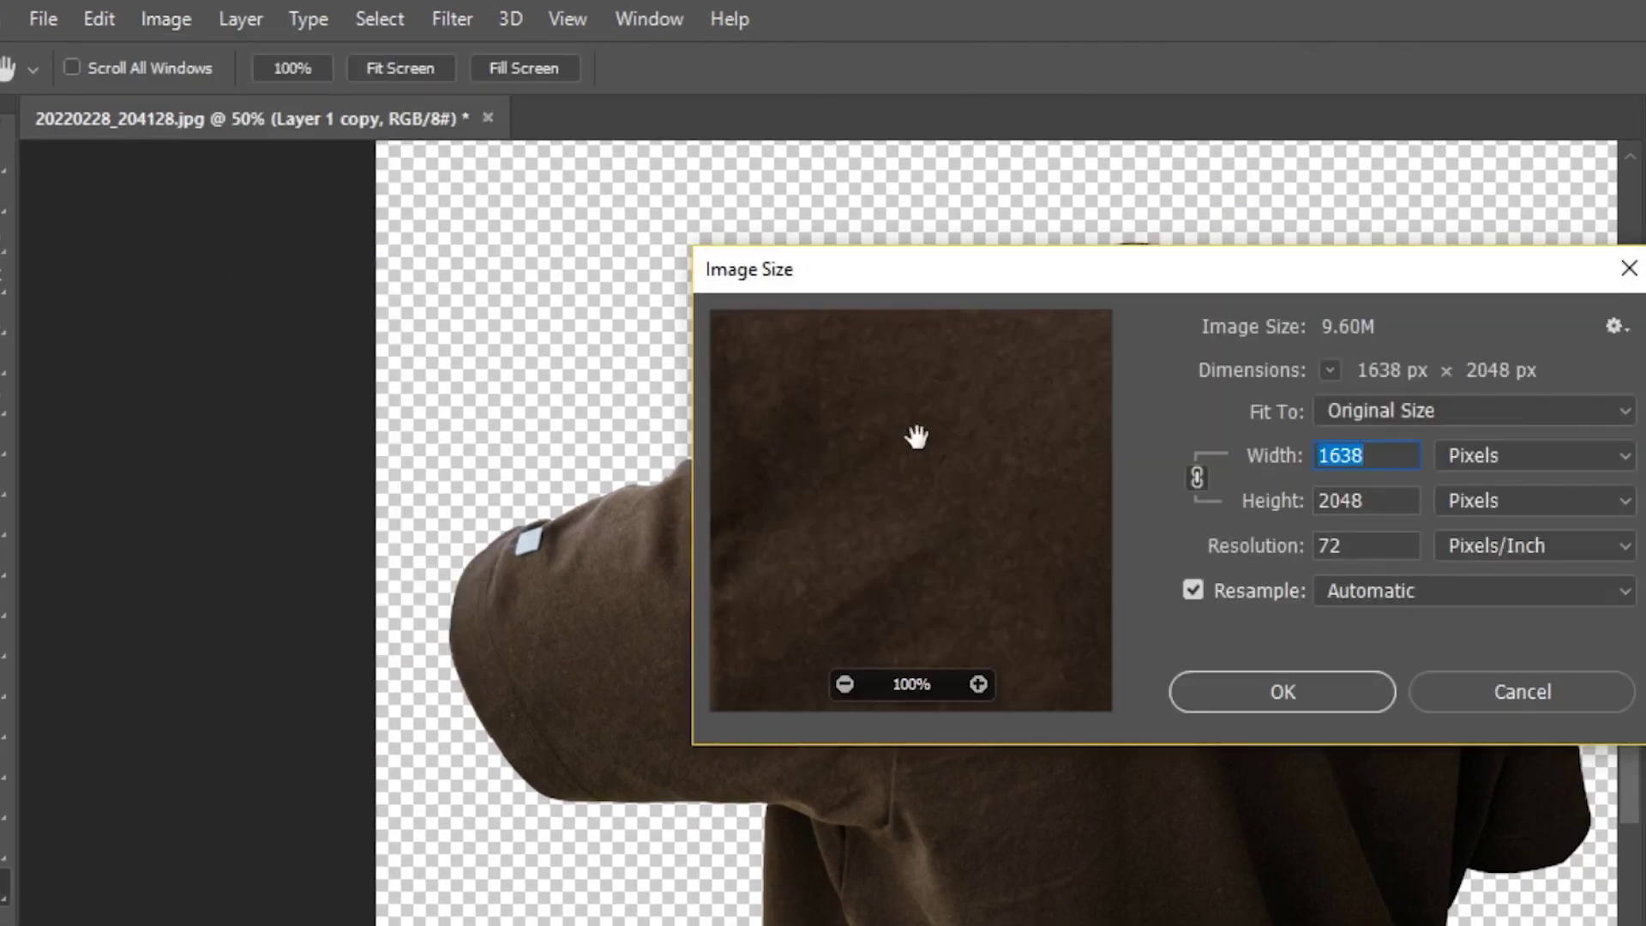
pyautogui.doubleClick(1370, 545)
pyautogui.write('3')
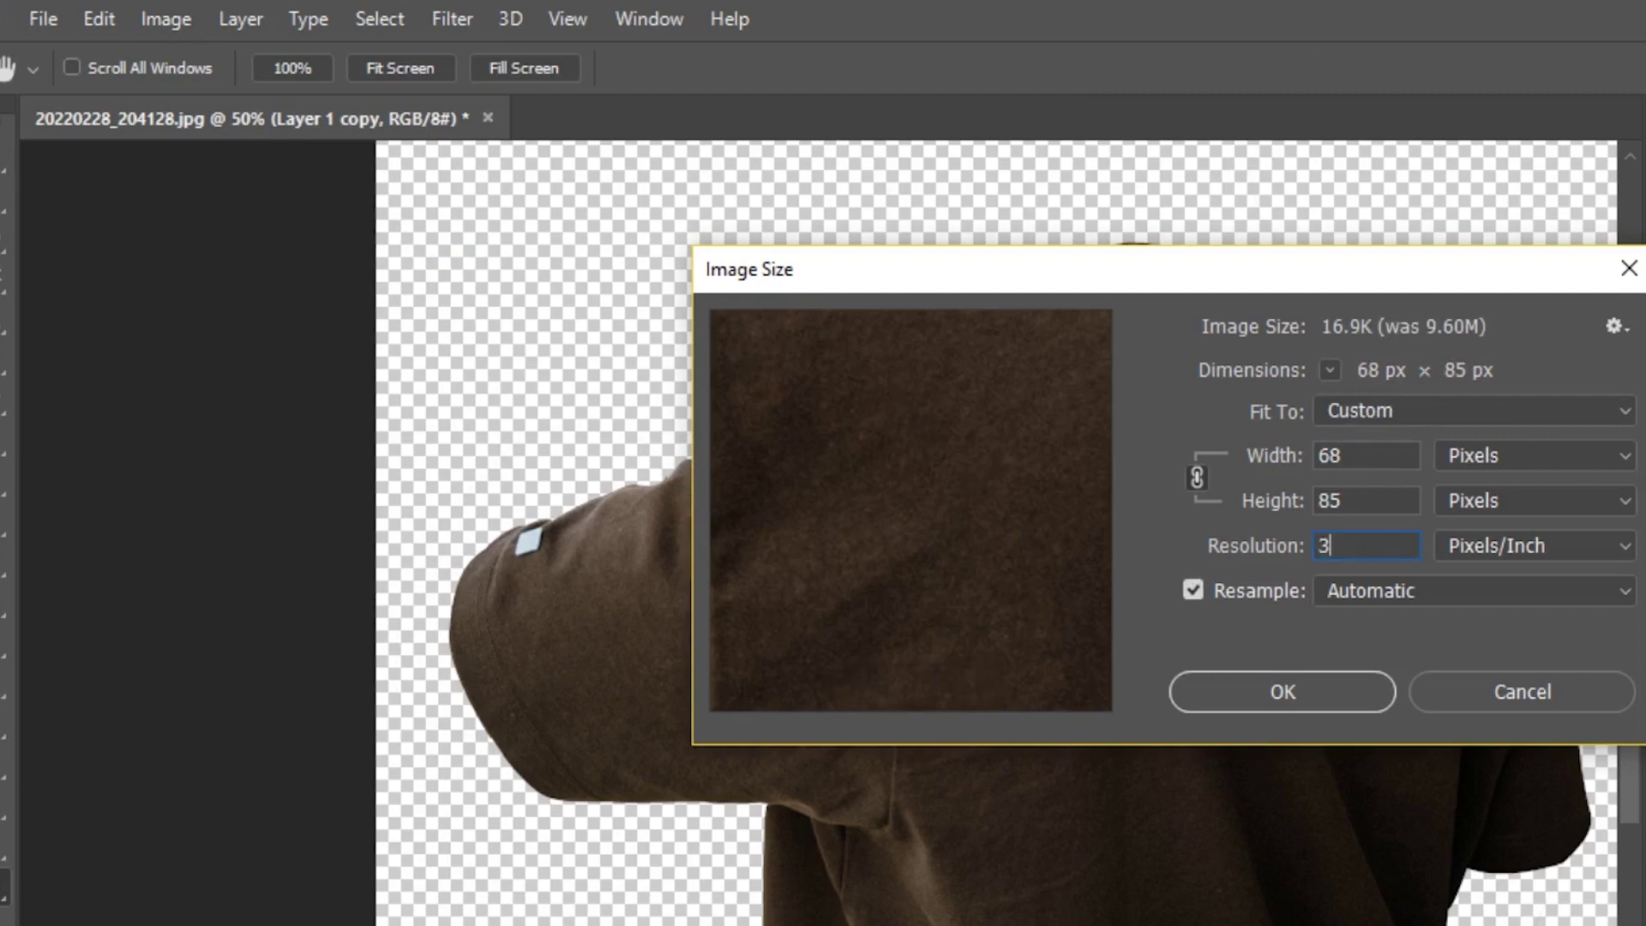
pyautogui.write('000')
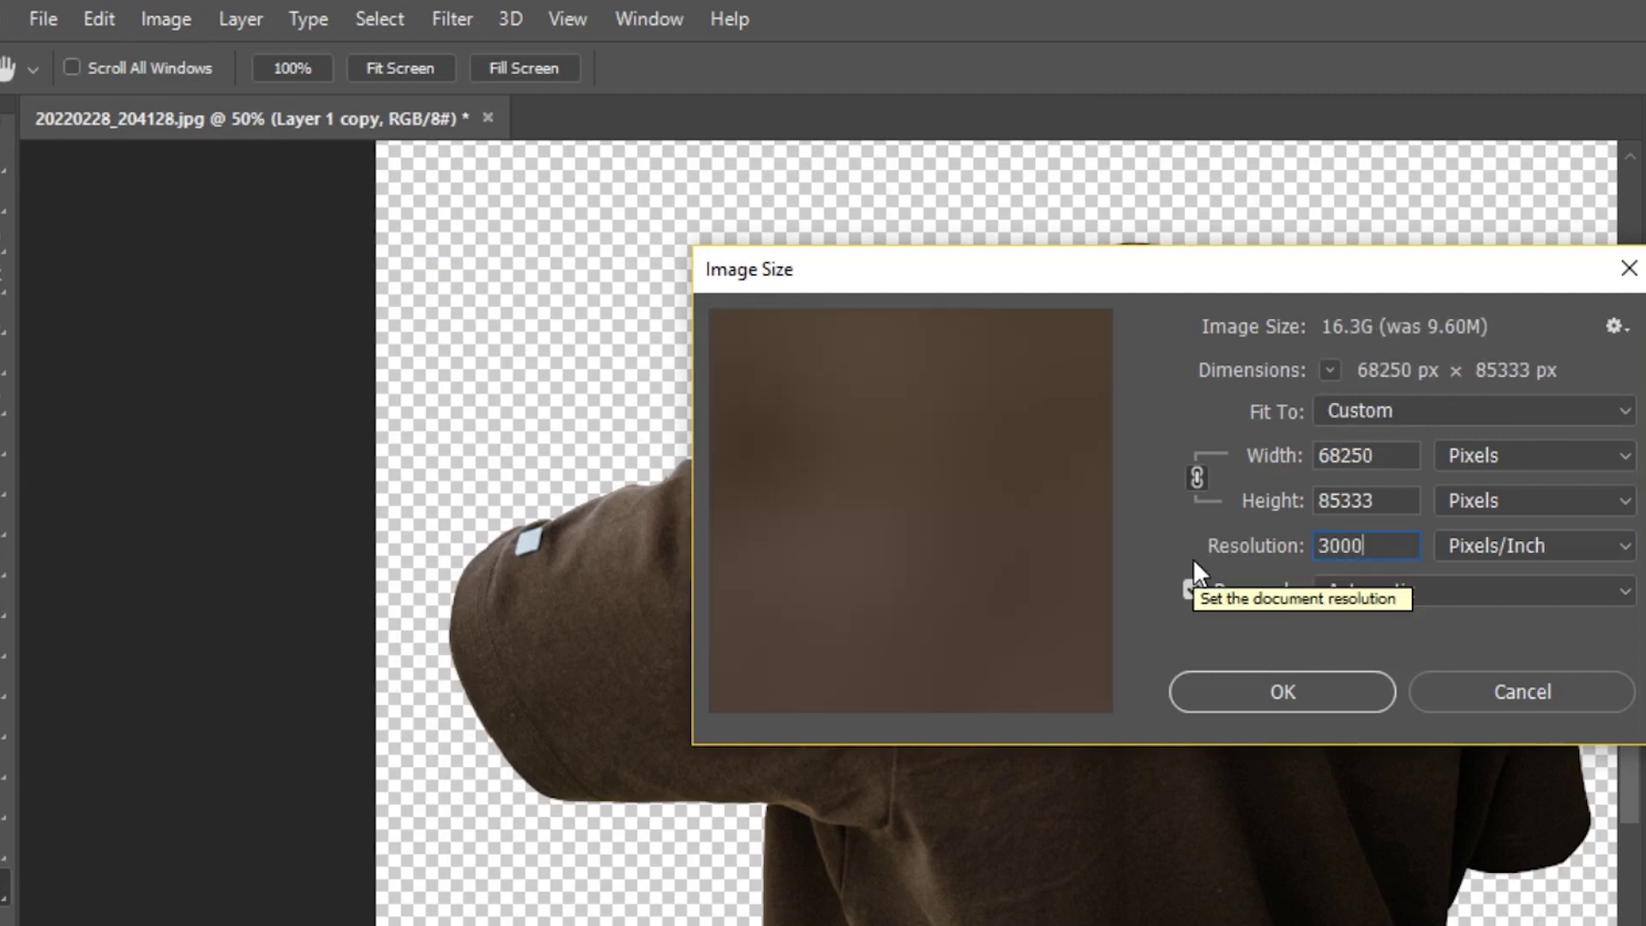
pyautogui.press('BackSpace')
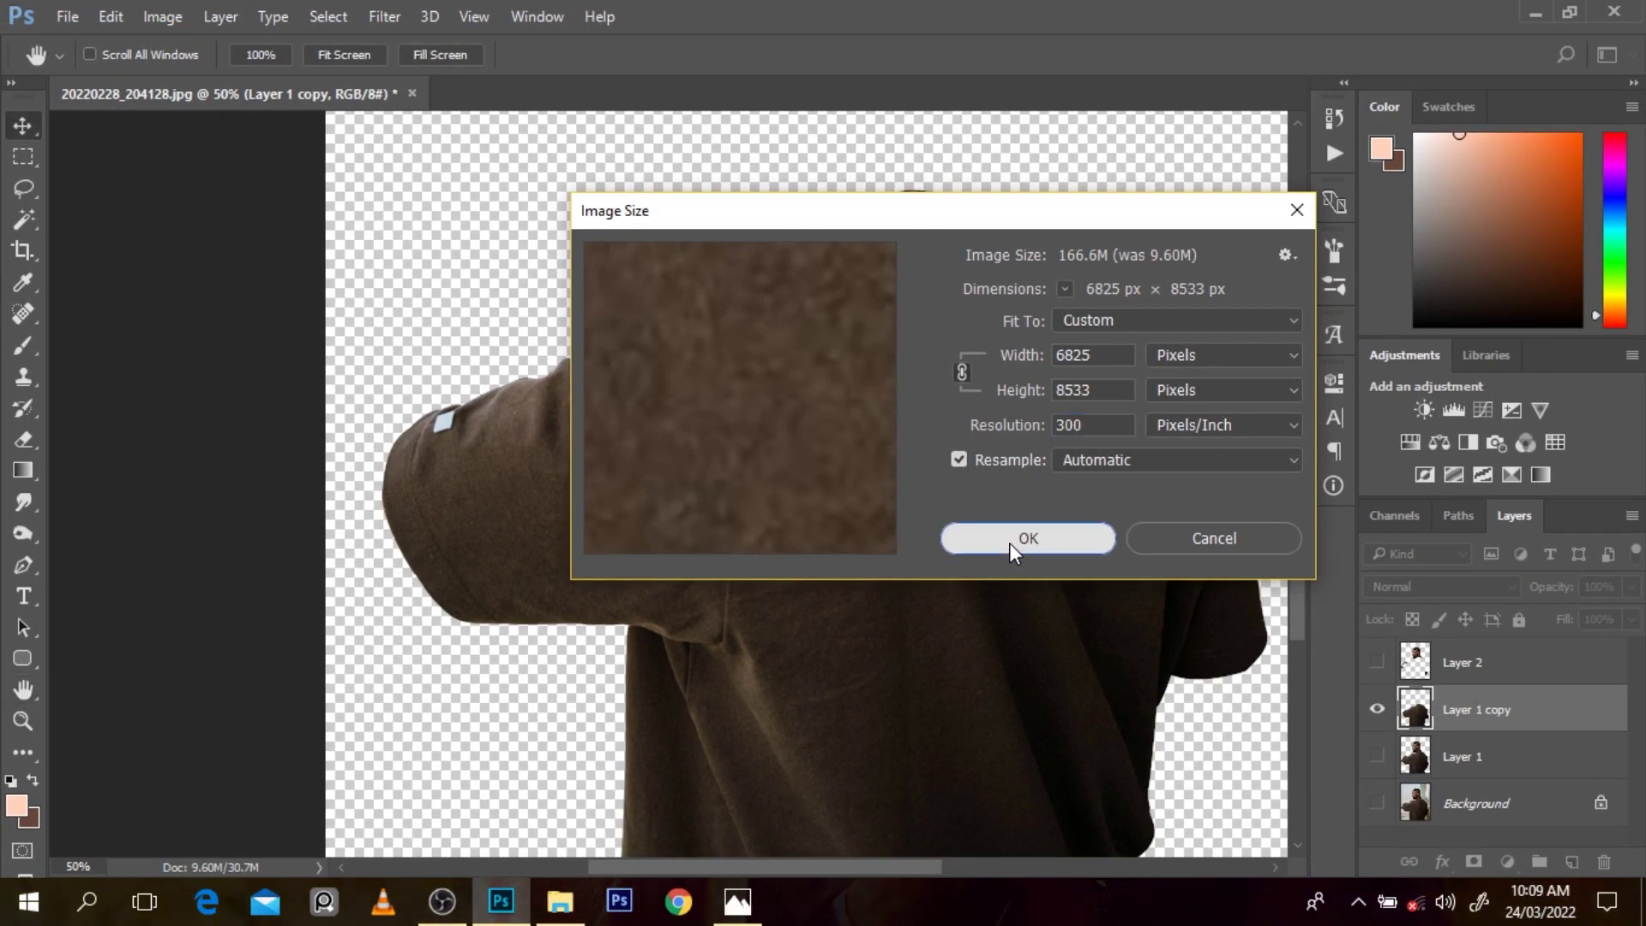
pyautogui.click(1010, 540)
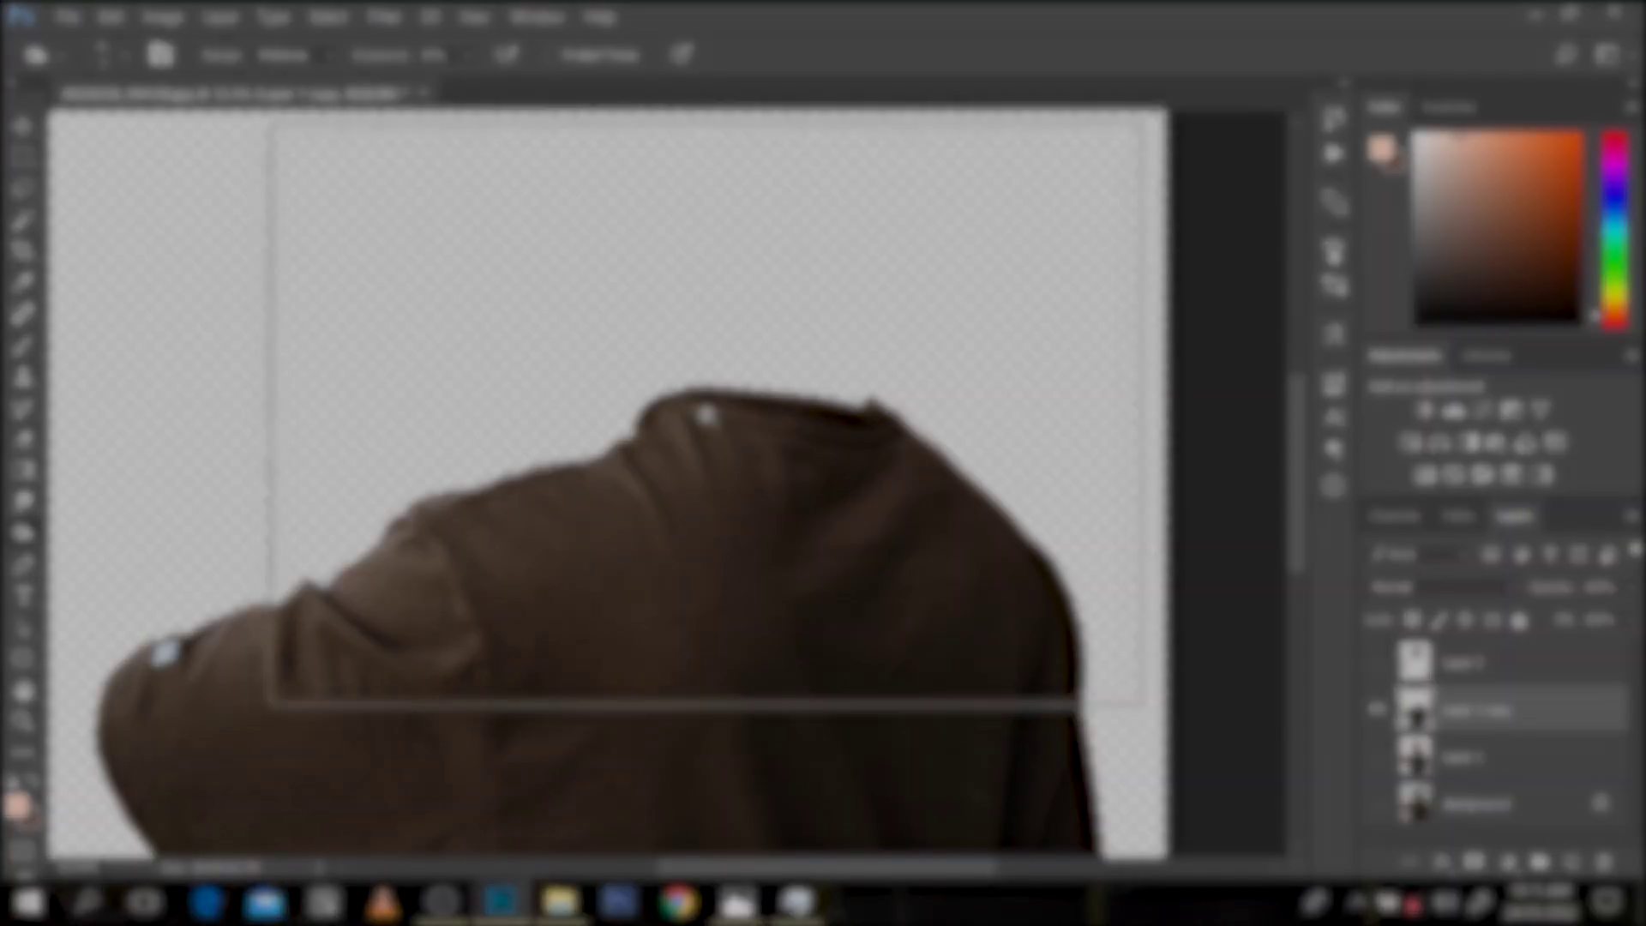
# Examine the shirt's collar and fabric texture up close, and look through the available filters.
pyautogui.keyDown('alt'); pyautogui.click(707, 415); pyautogui.keyUp('alt')
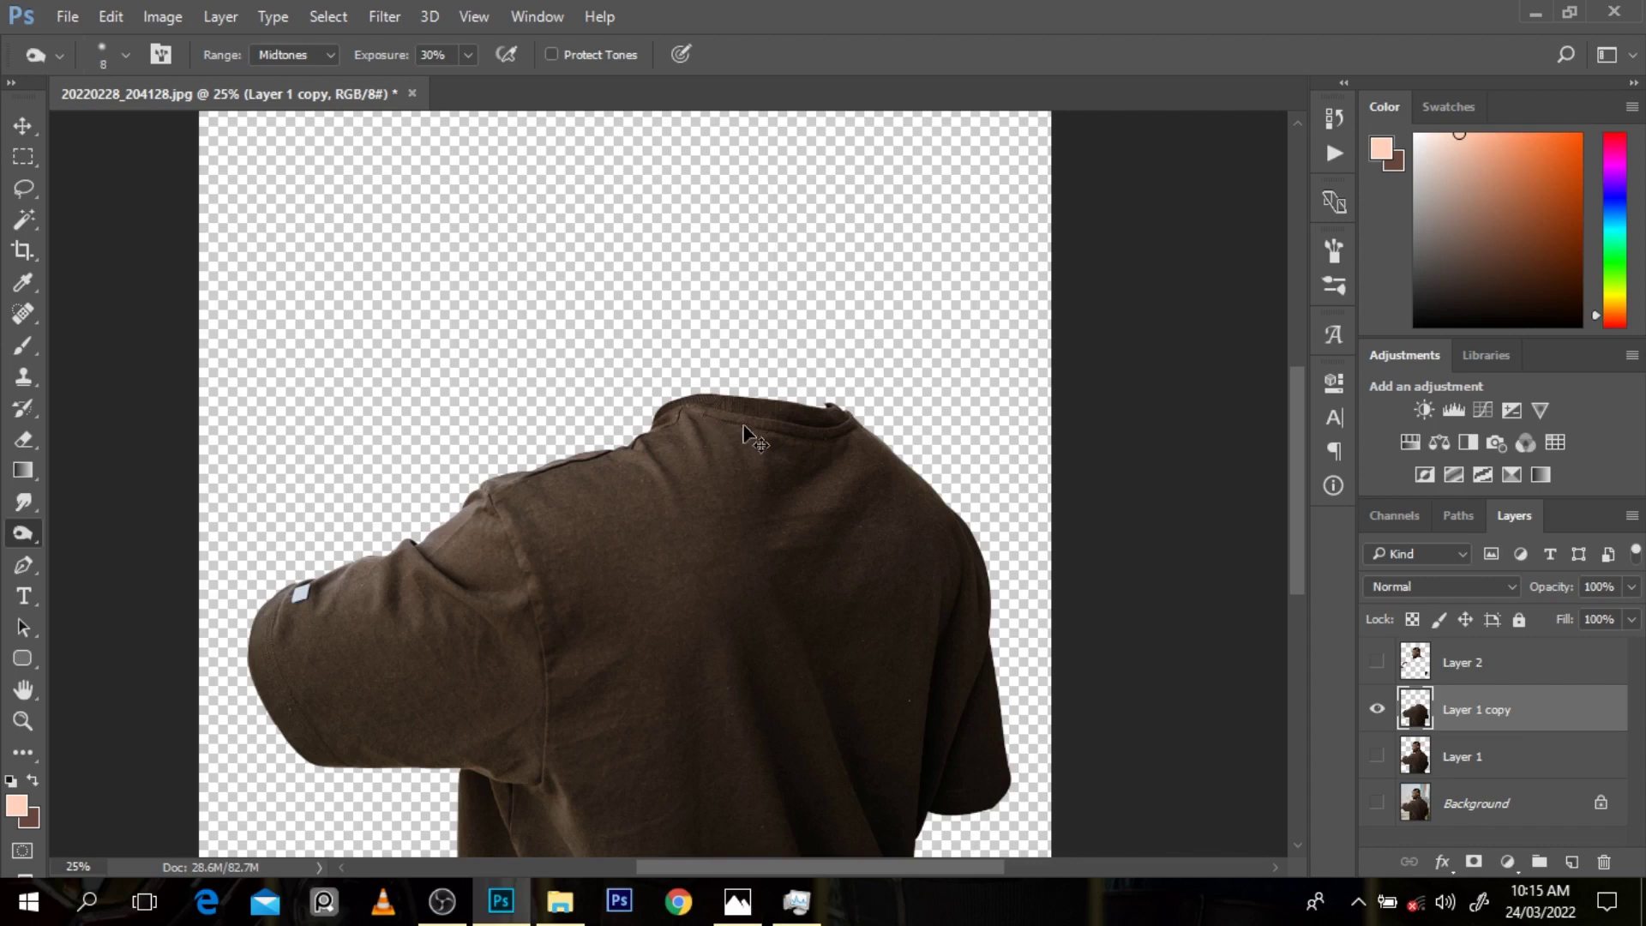
pyautogui.scroll(2, 742, 411)
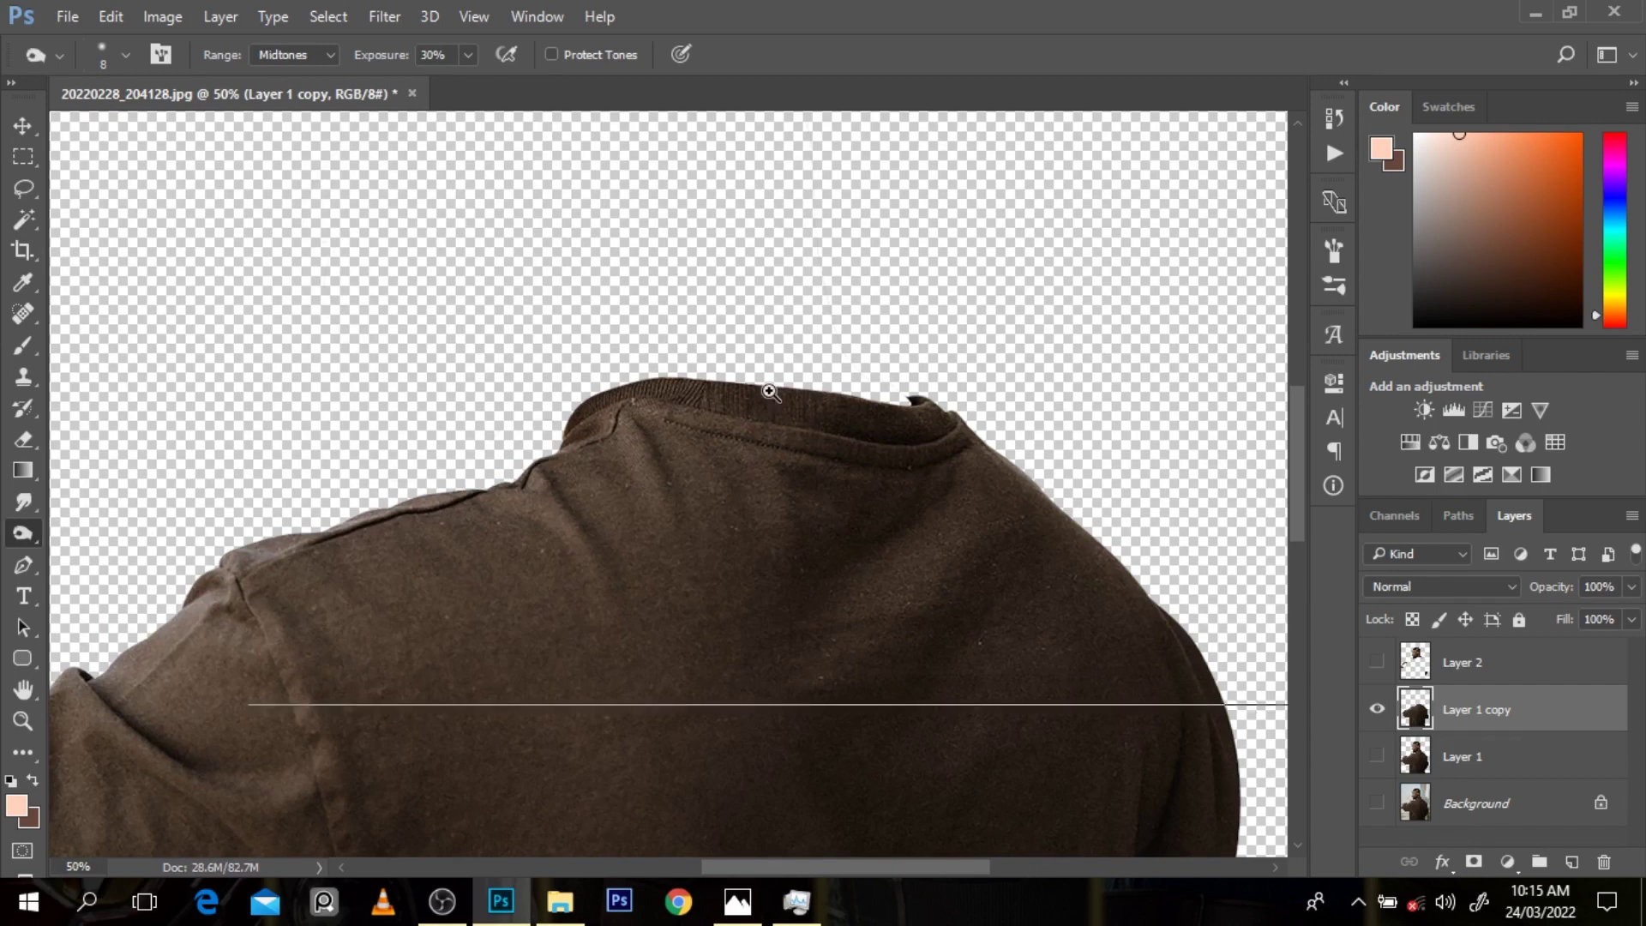
pyautogui.scroll(1, 770, 391)
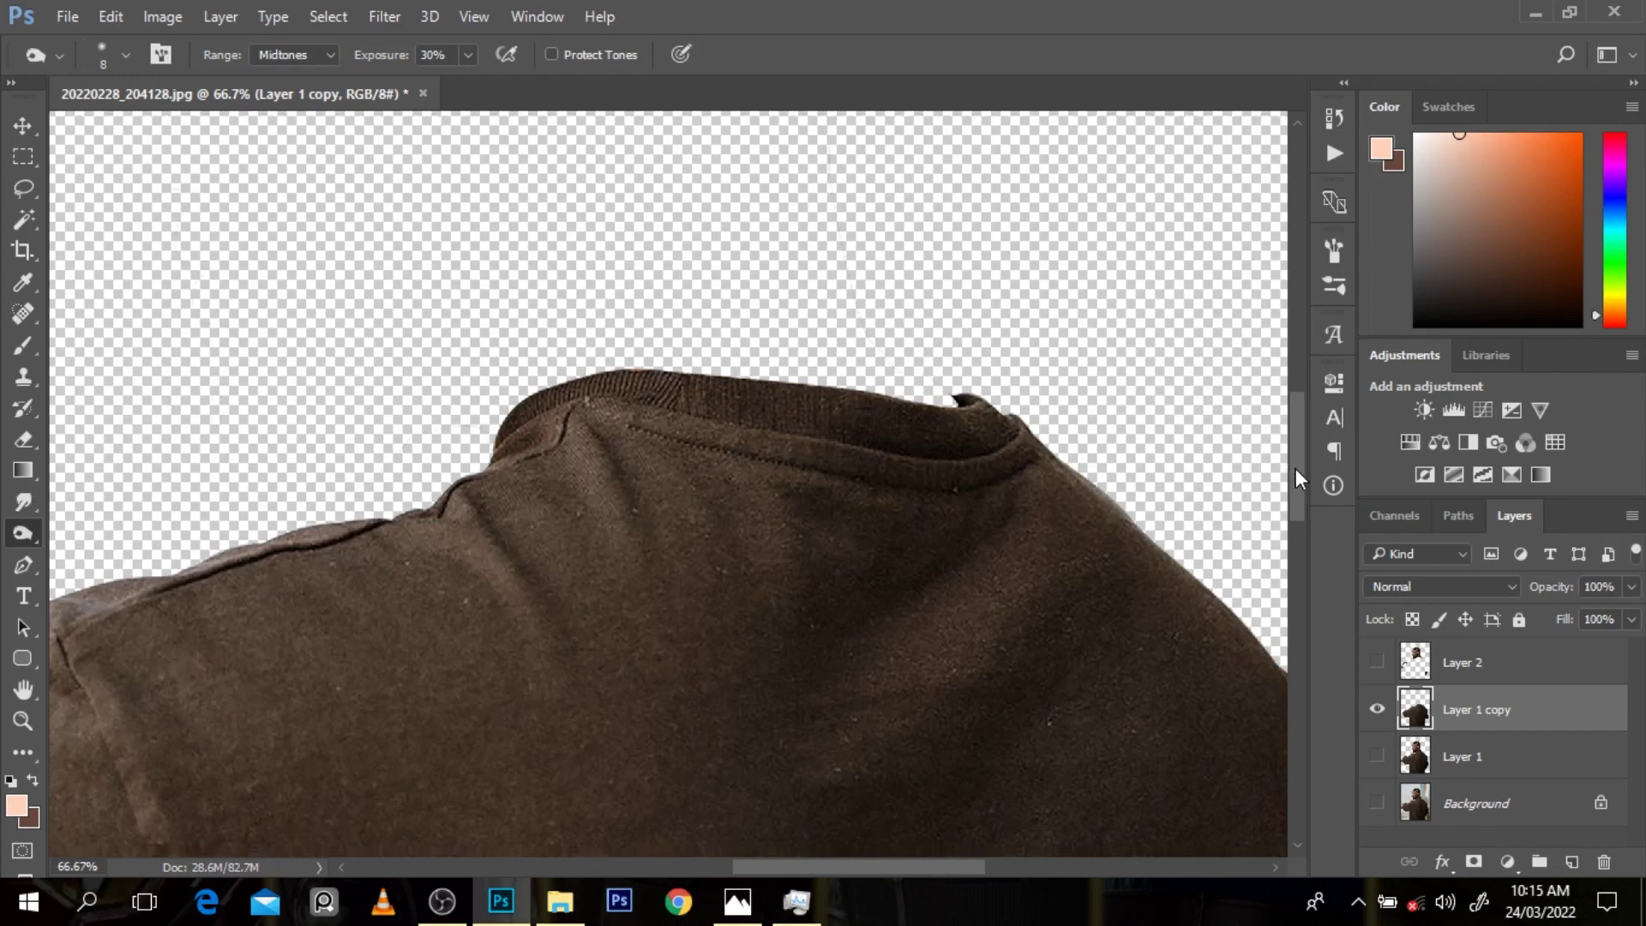
pyautogui.moveTo(1294, 468); pyautogui.dragTo(1294, 484)
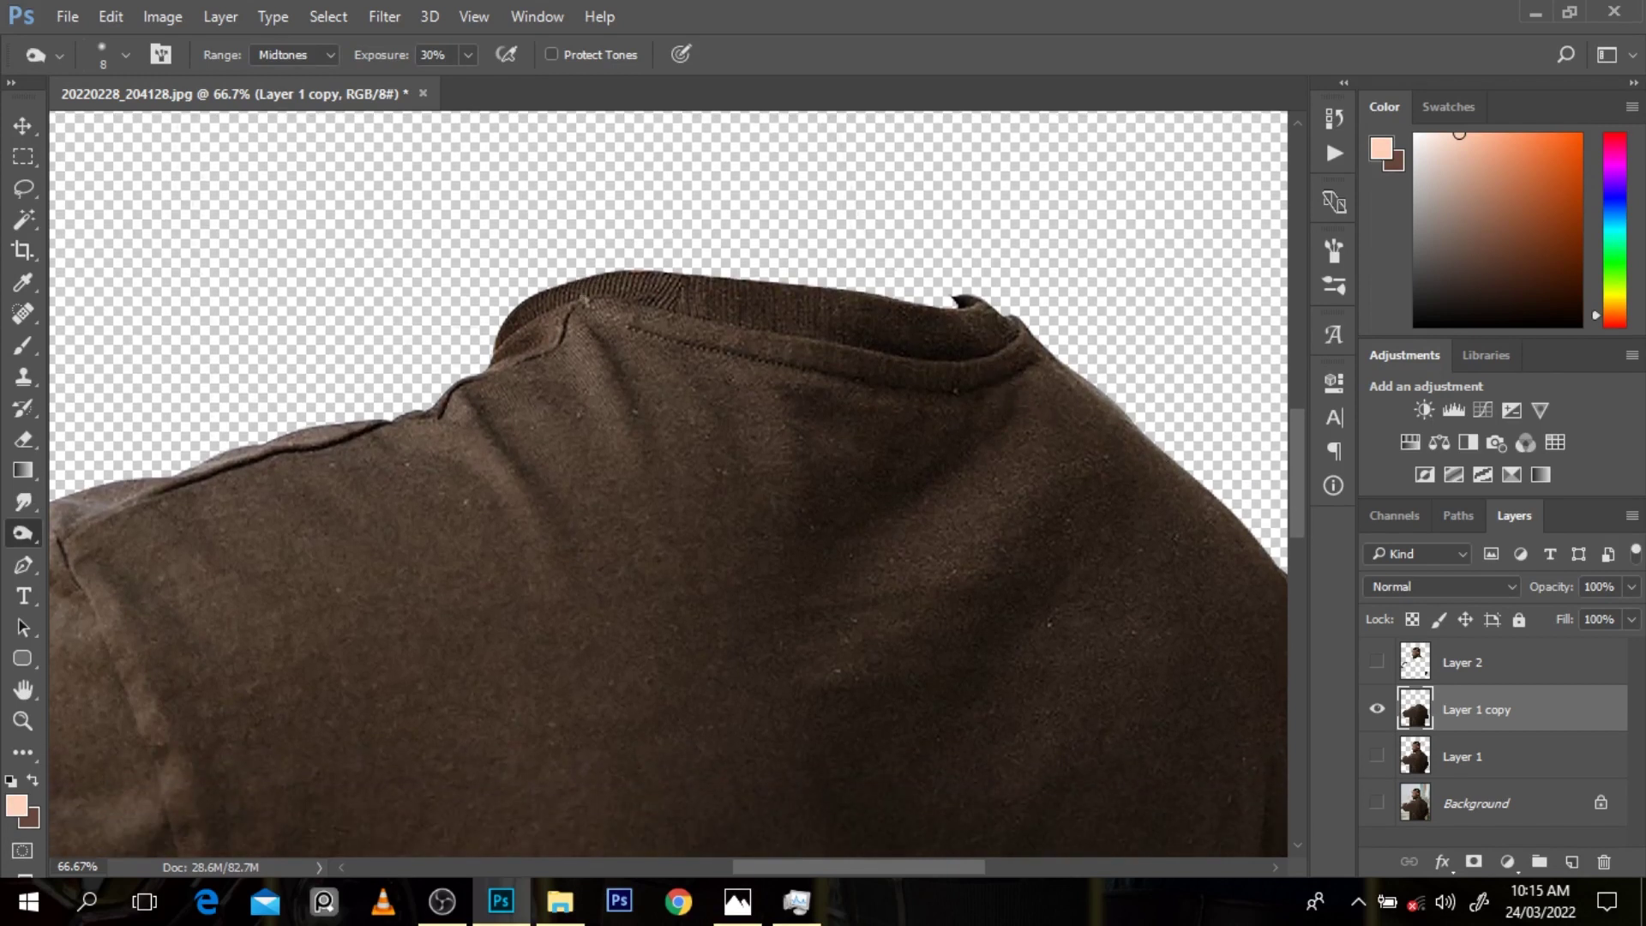
pyautogui.keyDown('alt'); pyautogui.click(779, 351); pyautogui.keyUp('alt')
pyautogui.keyDown('alt'); pyautogui.click(779, 351); pyautogui.keyUp('alt')
pyautogui.keyDown('alt'); pyautogui.click(779, 351); pyautogui.keyUp('alt')
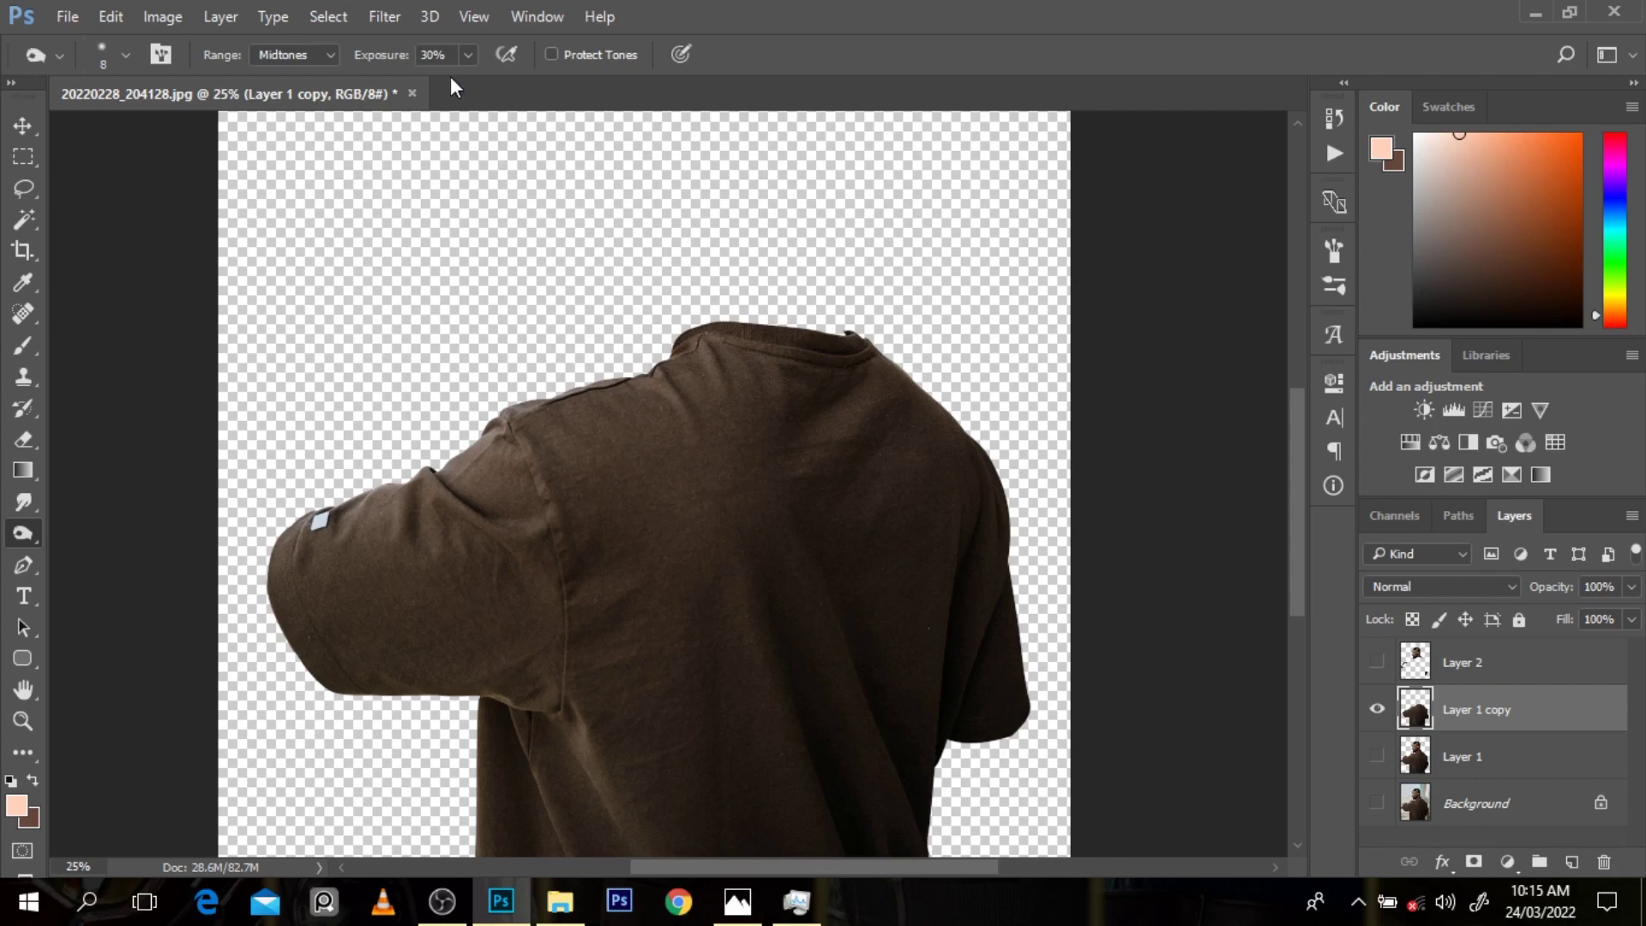
pyautogui.click(396, 17)
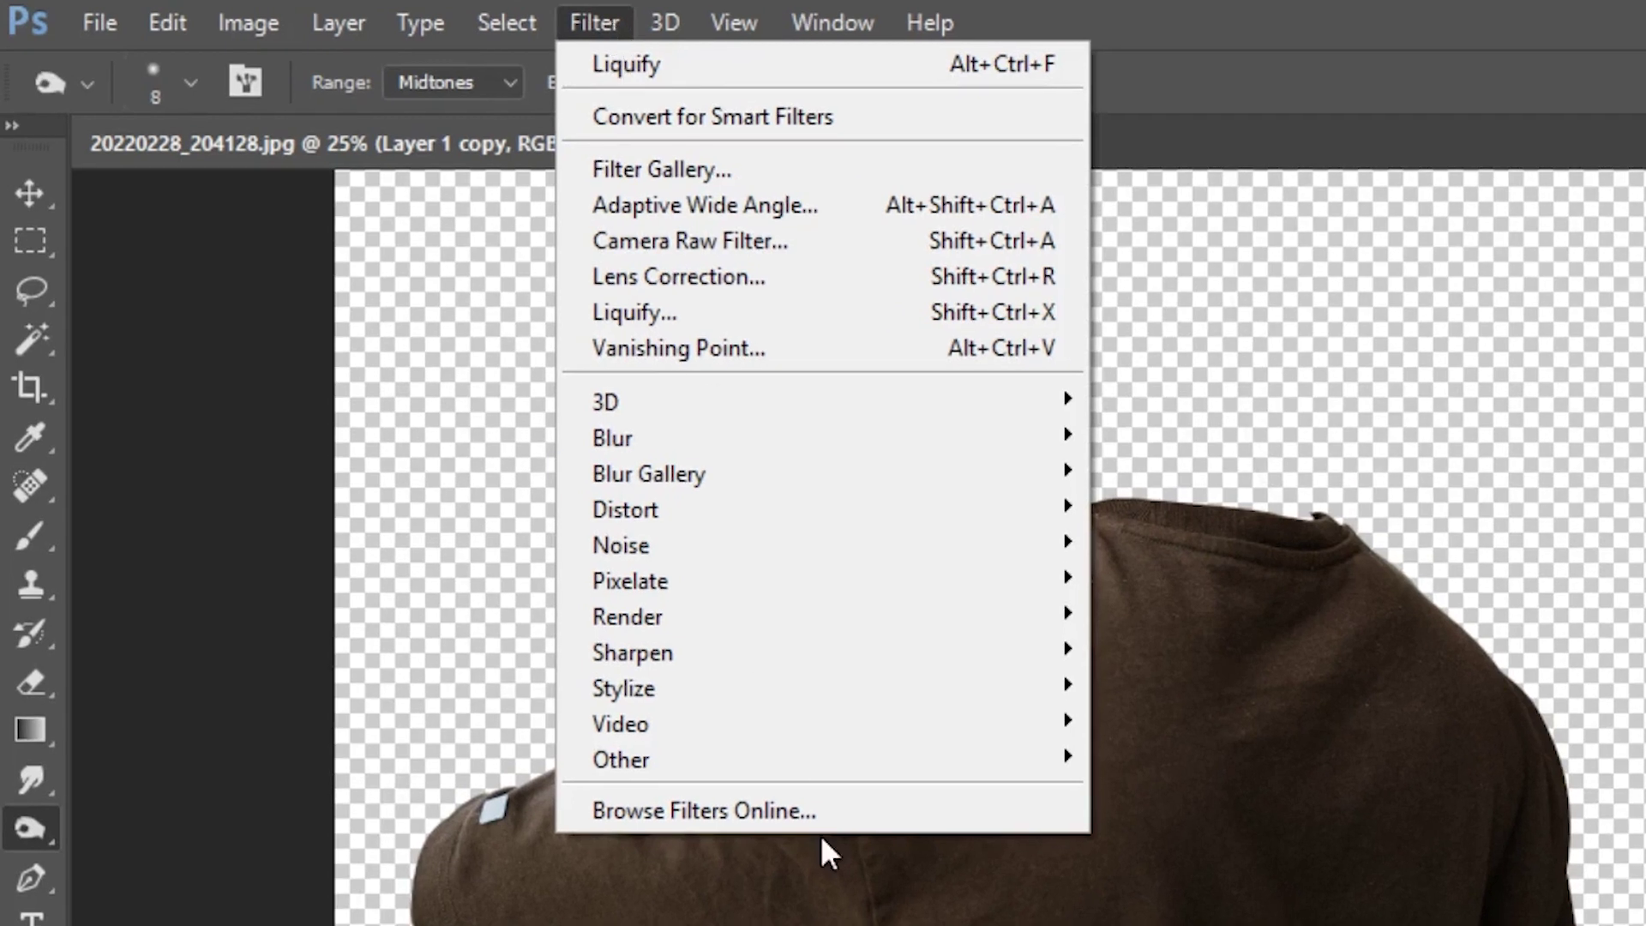
pyautogui.moveTo(808, 672)
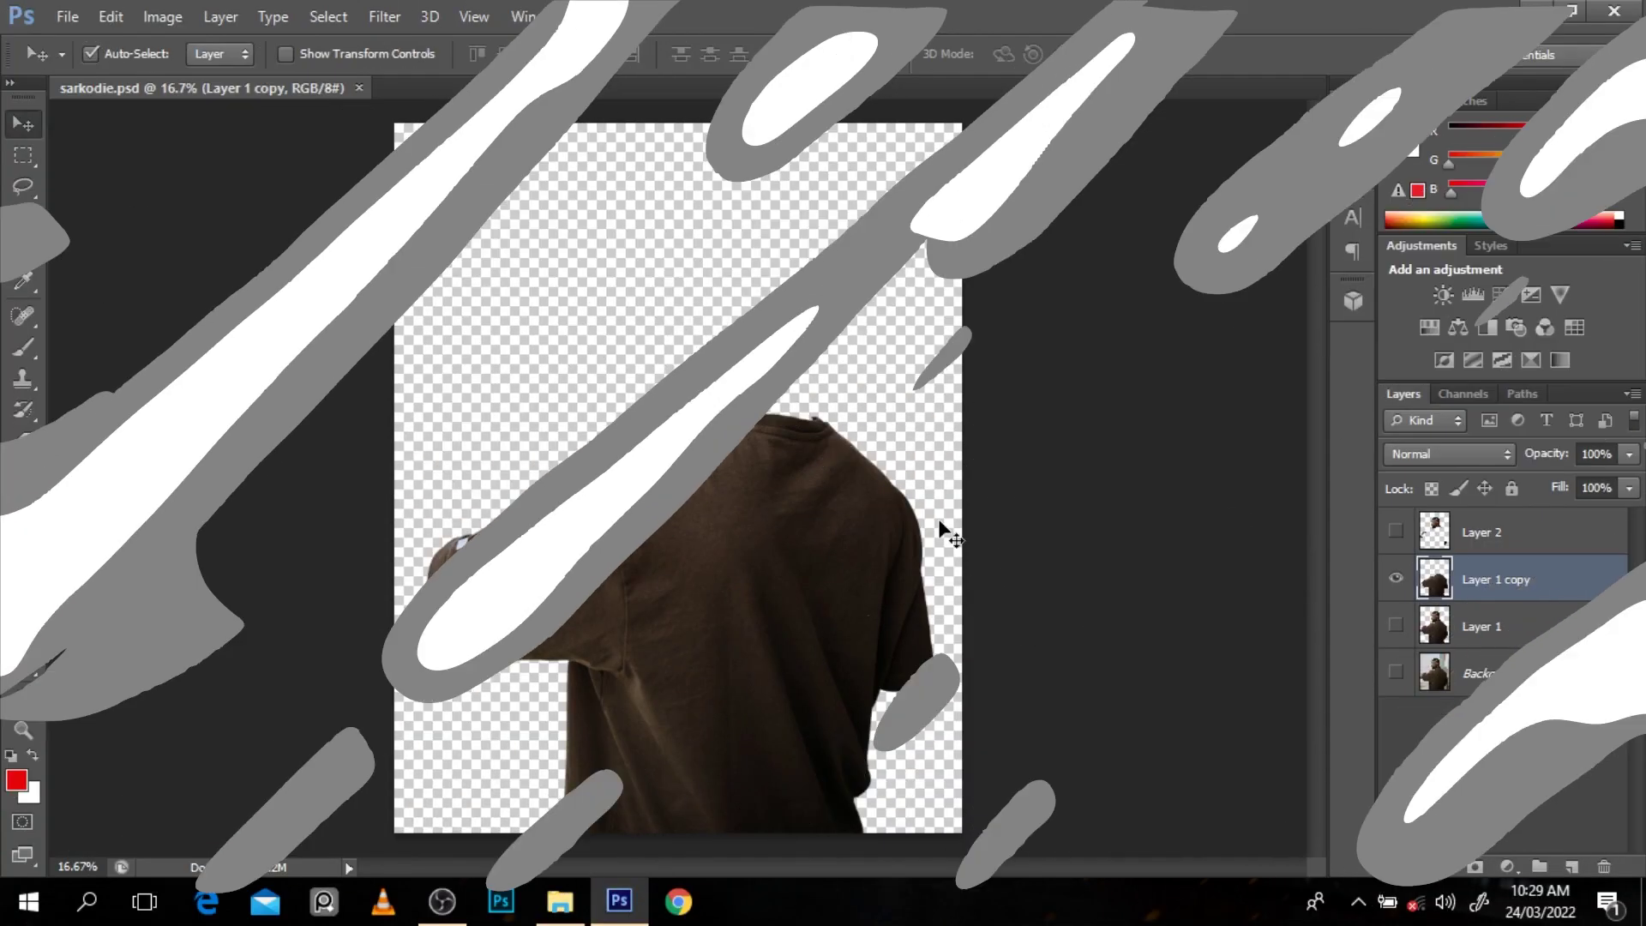
# Duplicate the Layer 1 copy layer holding the cut-out shirt.
pyautogui.keyDown('ctrl'); pyautogui.click(691, 385); pyautogui.keyUp('ctrl')
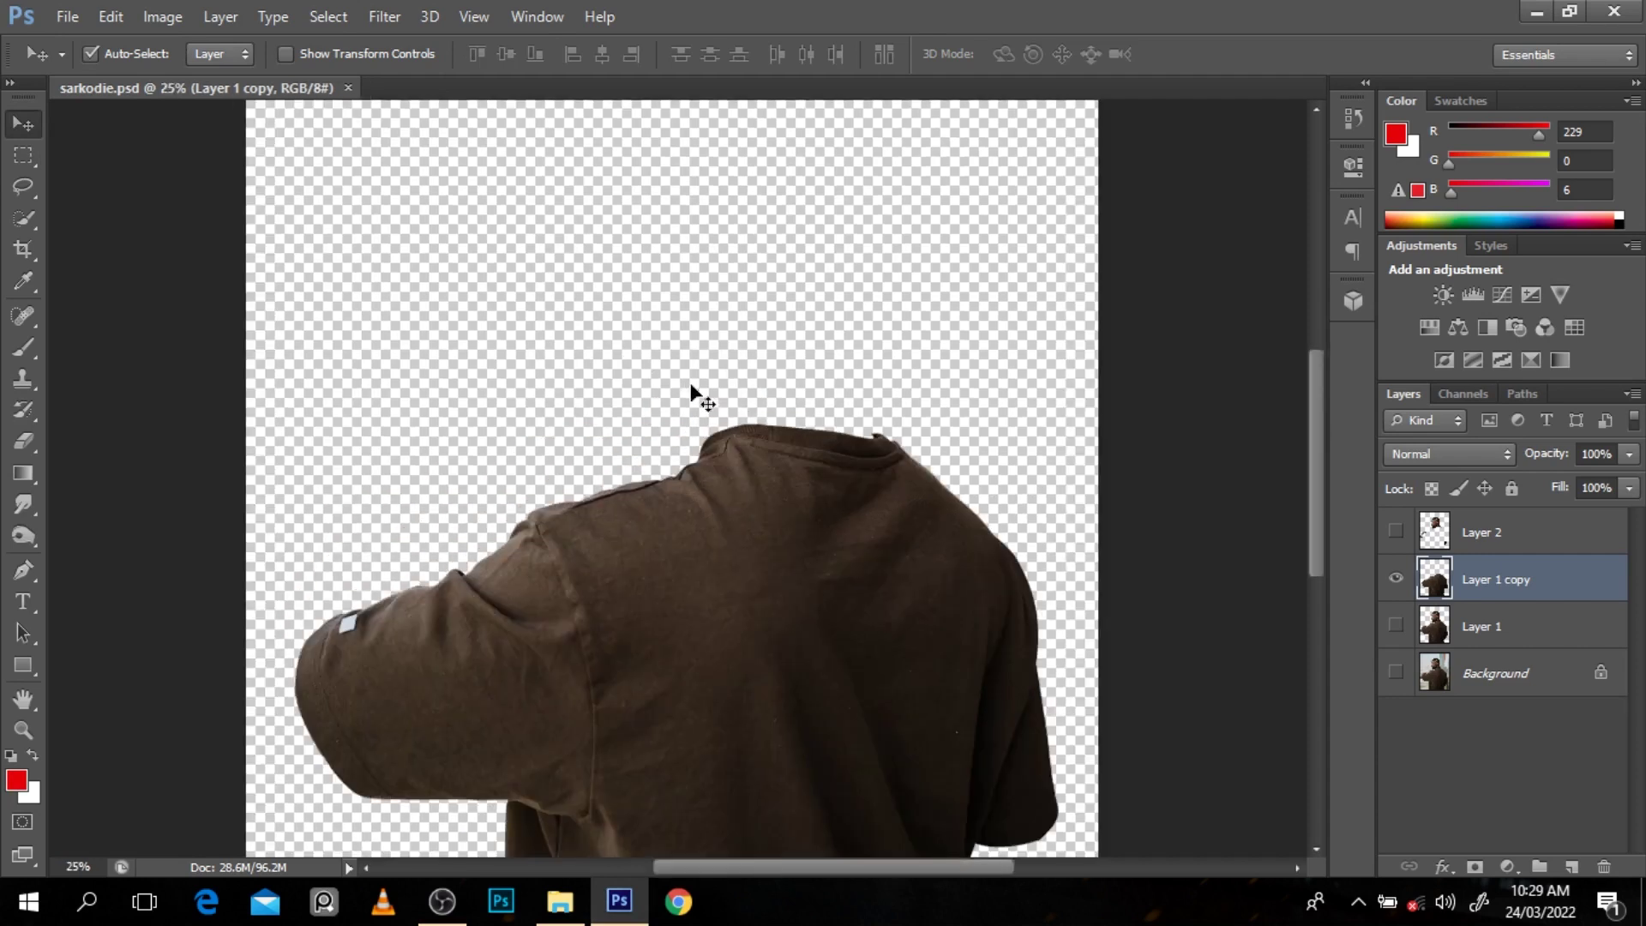
pyautogui.keyDown('alt'); pyautogui.click(764, 398); pyautogui.keyUp('alt')
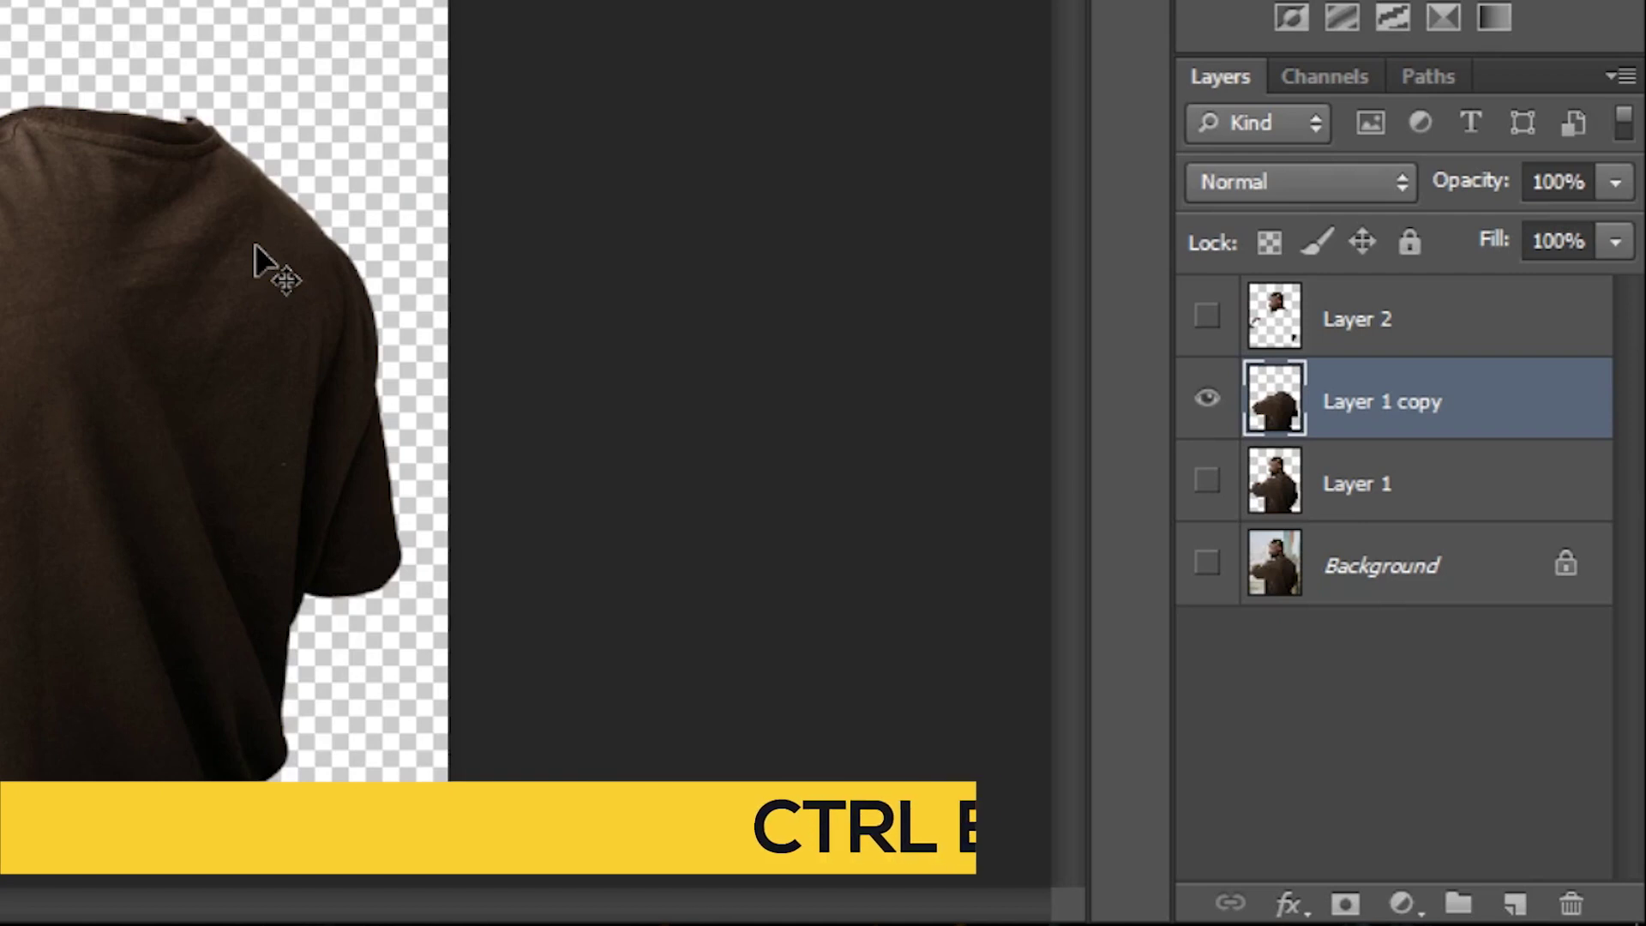
pyautogui.hotkey('ctrl', 'j')
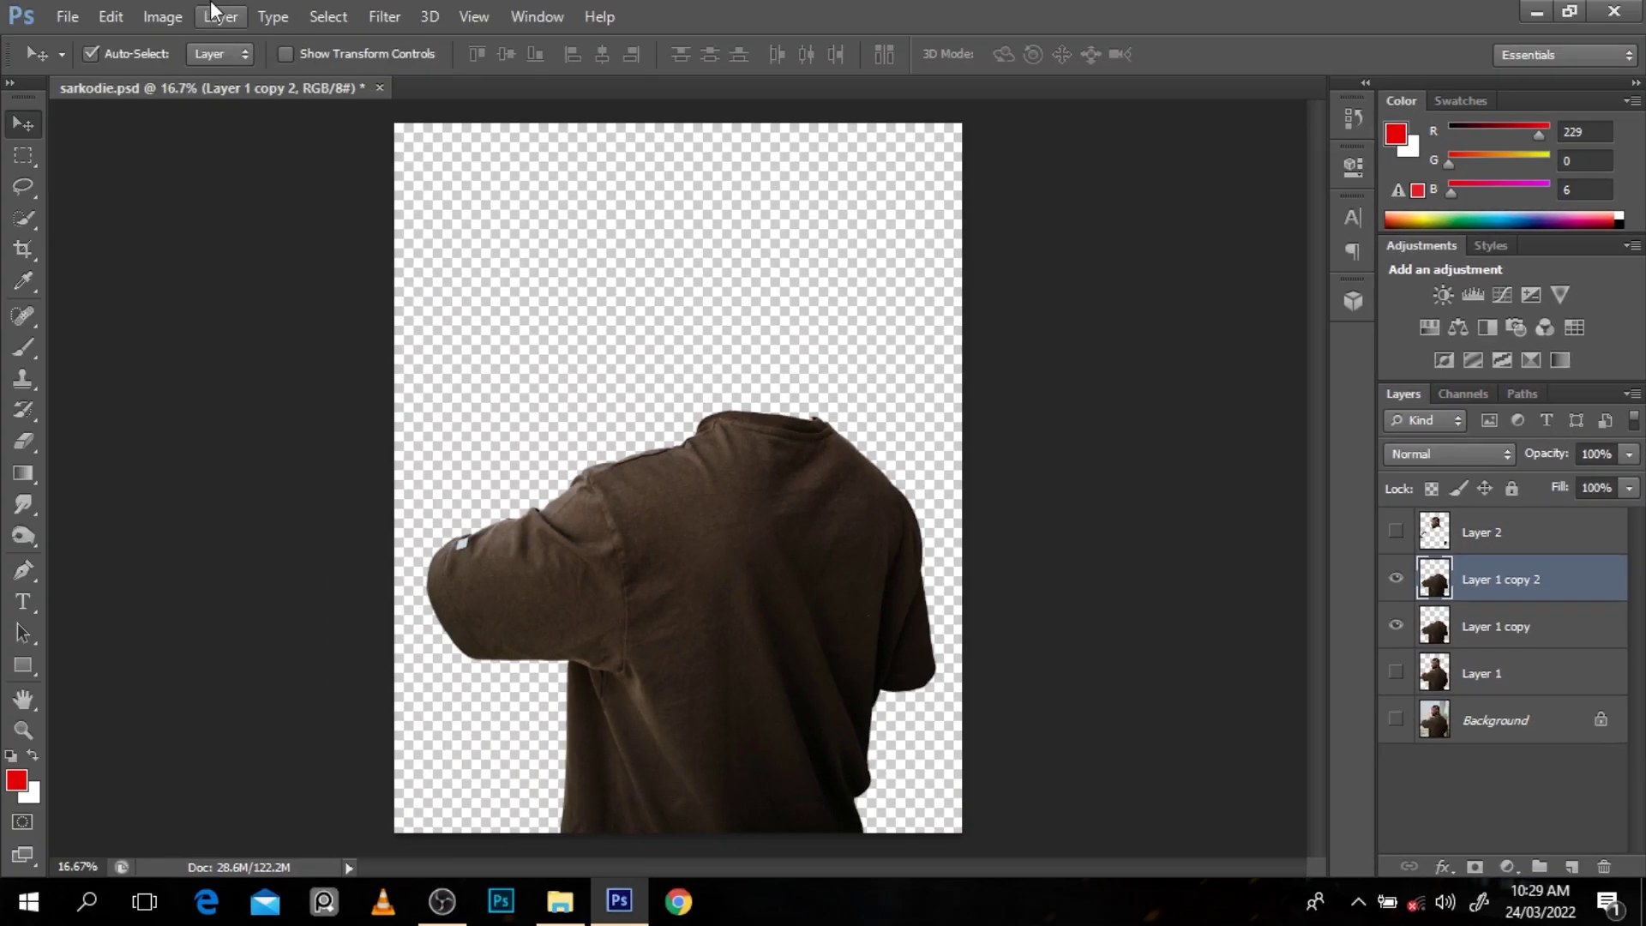
# Start a Shadows/Highlights adjustment on the duplicated shirt layer and lower its shadows amount to 4%.
pyautogui.click(163, 16)
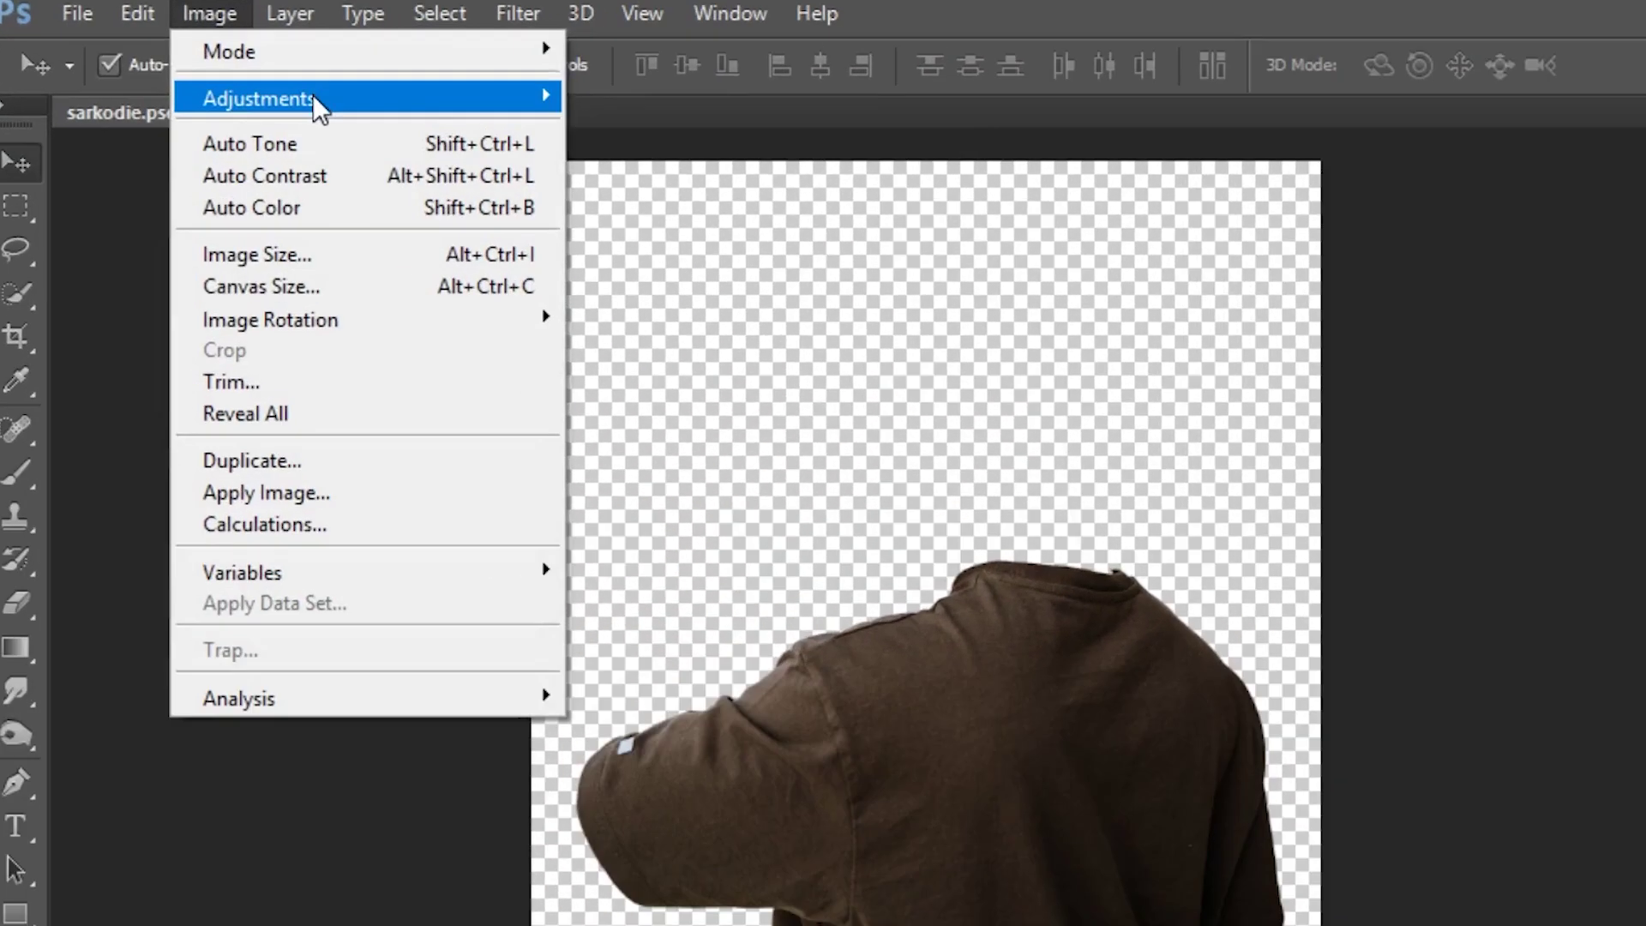
pyautogui.moveTo(240, 78)
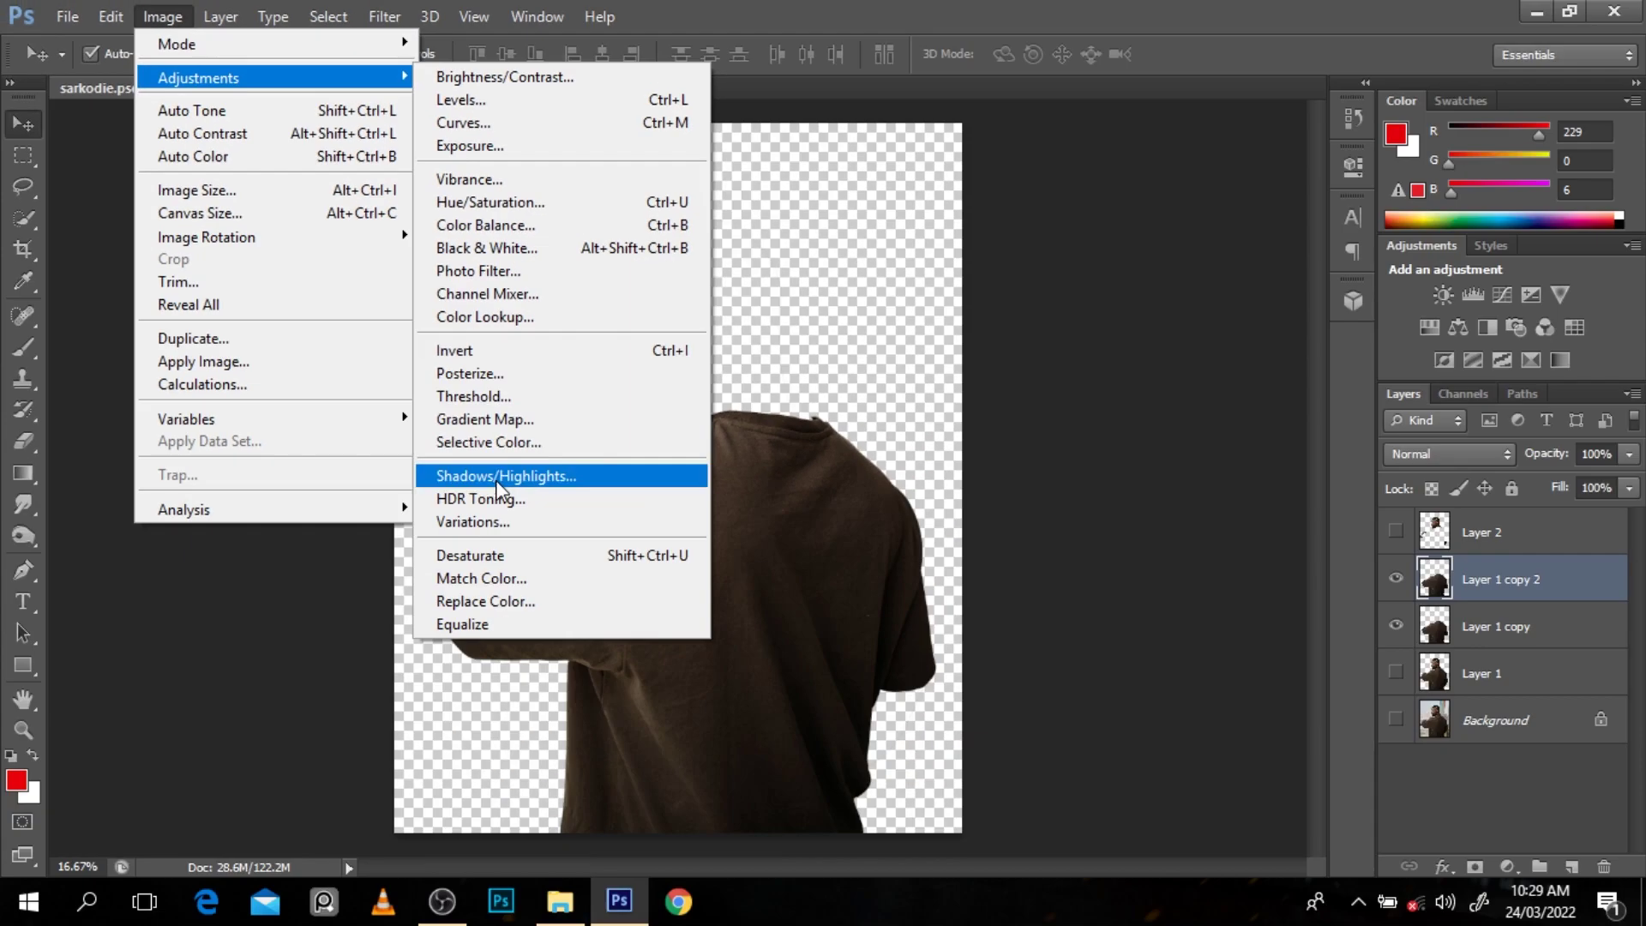
pyautogui.click(686, 652)
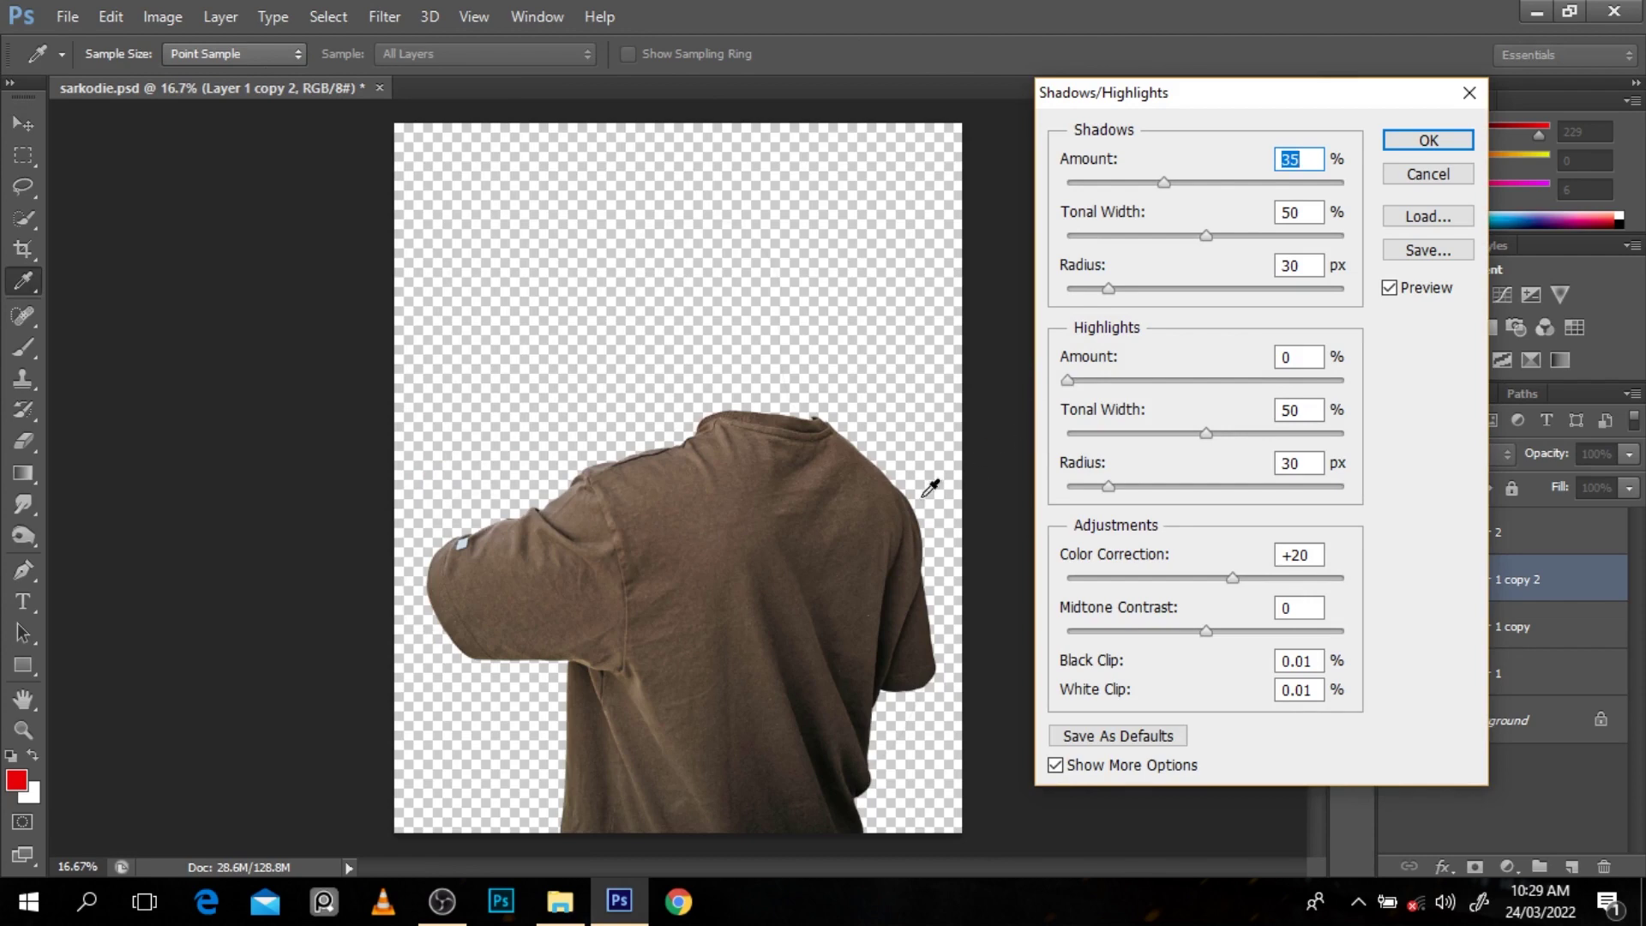
pyautogui.keyDown('ctrl'); pyautogui.click(787, 520); pyautogui.keyUp('ctrl')
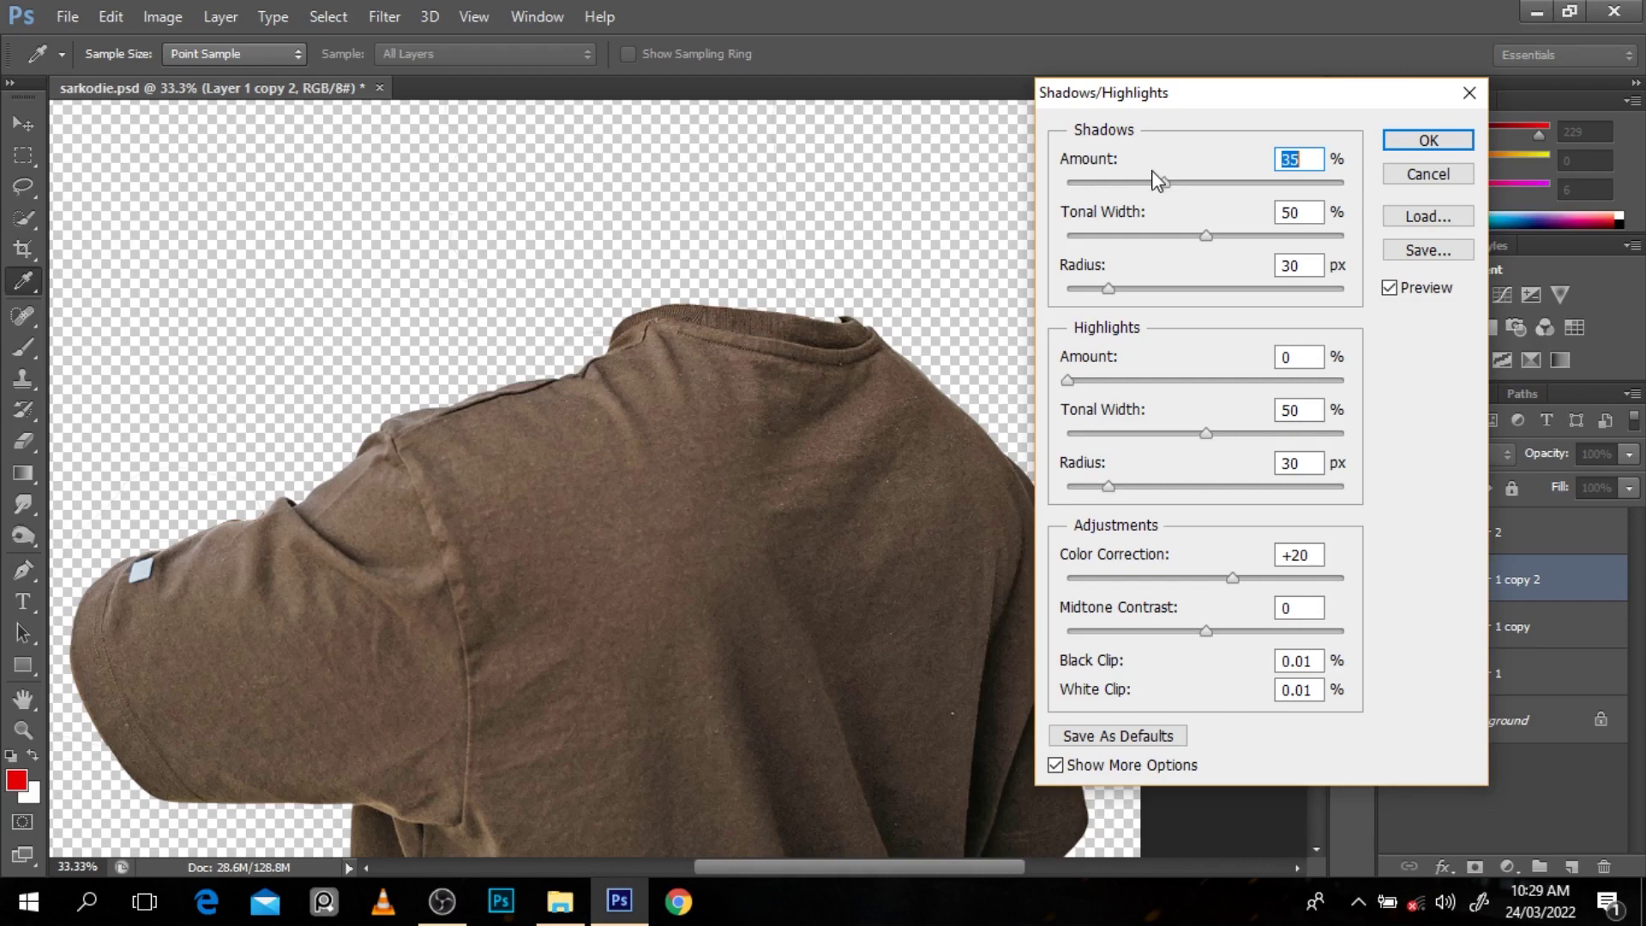
pyautogui.moveTo(1163, 183); pyautogui.dragTo(1079, 184)
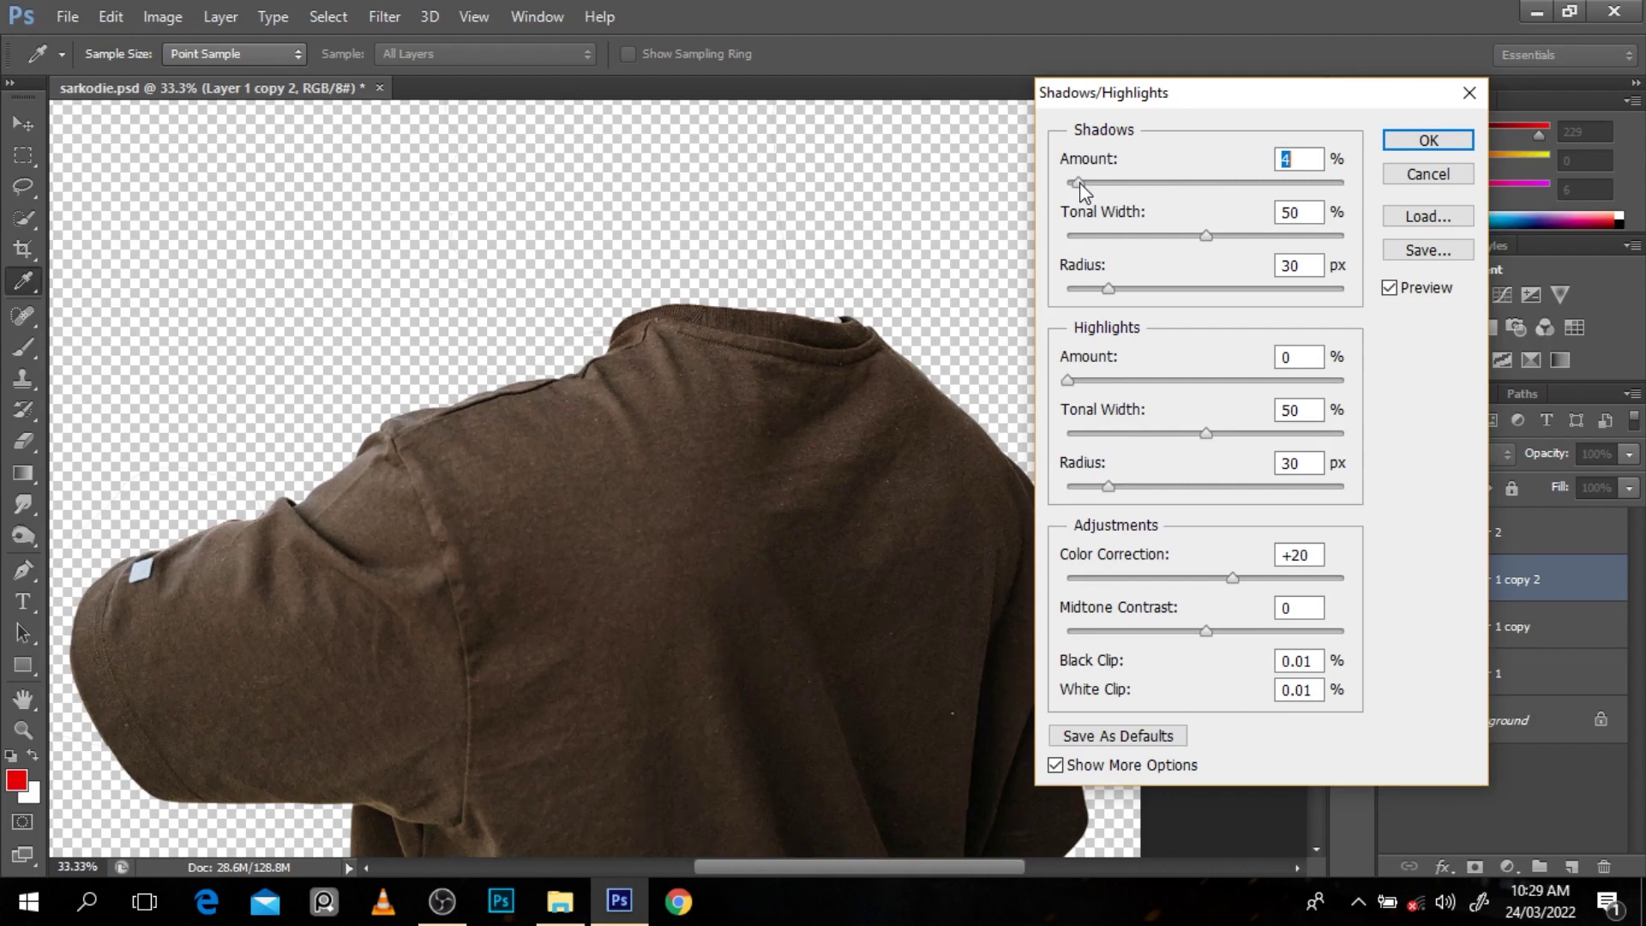
# Set the highlights amount to 6%, raise the shadows amount slightly, and apply the Shadows/Highlights adjustment.
pyautogui.moveTo(1067, 380); pyautogui.dragTo(1093, 380)
pyautogui.moveTo(1081, 379)
pyautogui.mouseDown()
pyautogui.moveTo(1210, 382)
pyautogui.moveTo(1075, 386)
pyautogui.moveTo(1072, 407)
pyautogui.moveTo(1091, 395)
pyautogui.mouseUp()
pyautogui.keyDown('alt'); pyautogui.click(892, 397); pyautogui.keyUp('alt')
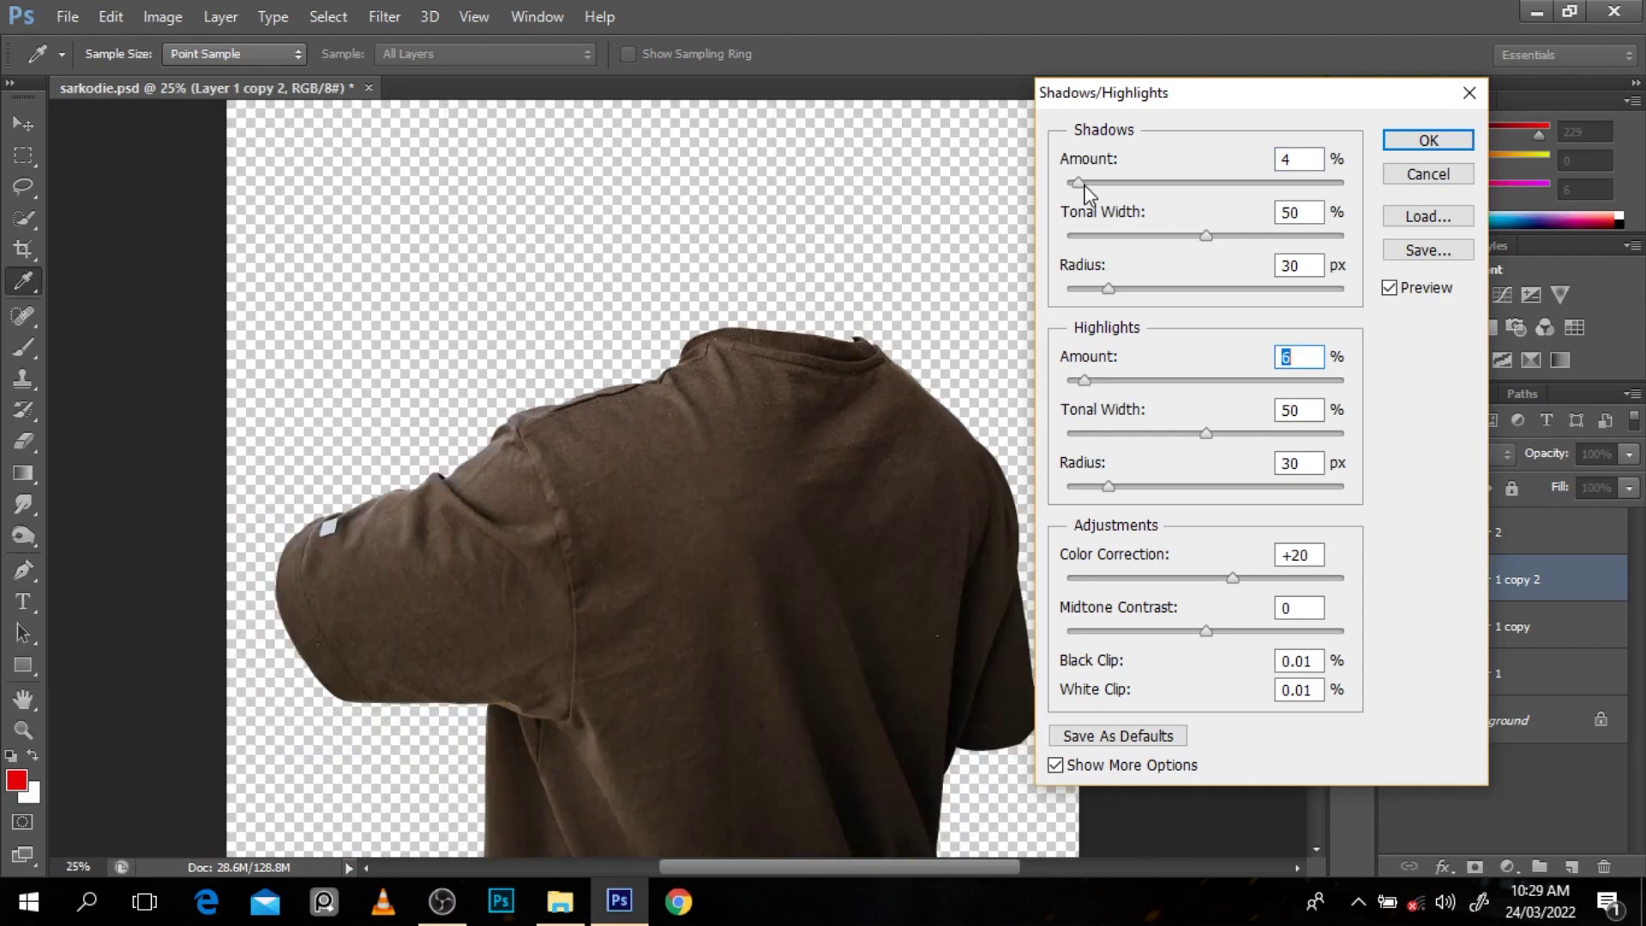
pyautogui.moveTo(1077, 183); pyautogui.dragTo(1083, 182)
pyautogui.click(1429, 142)
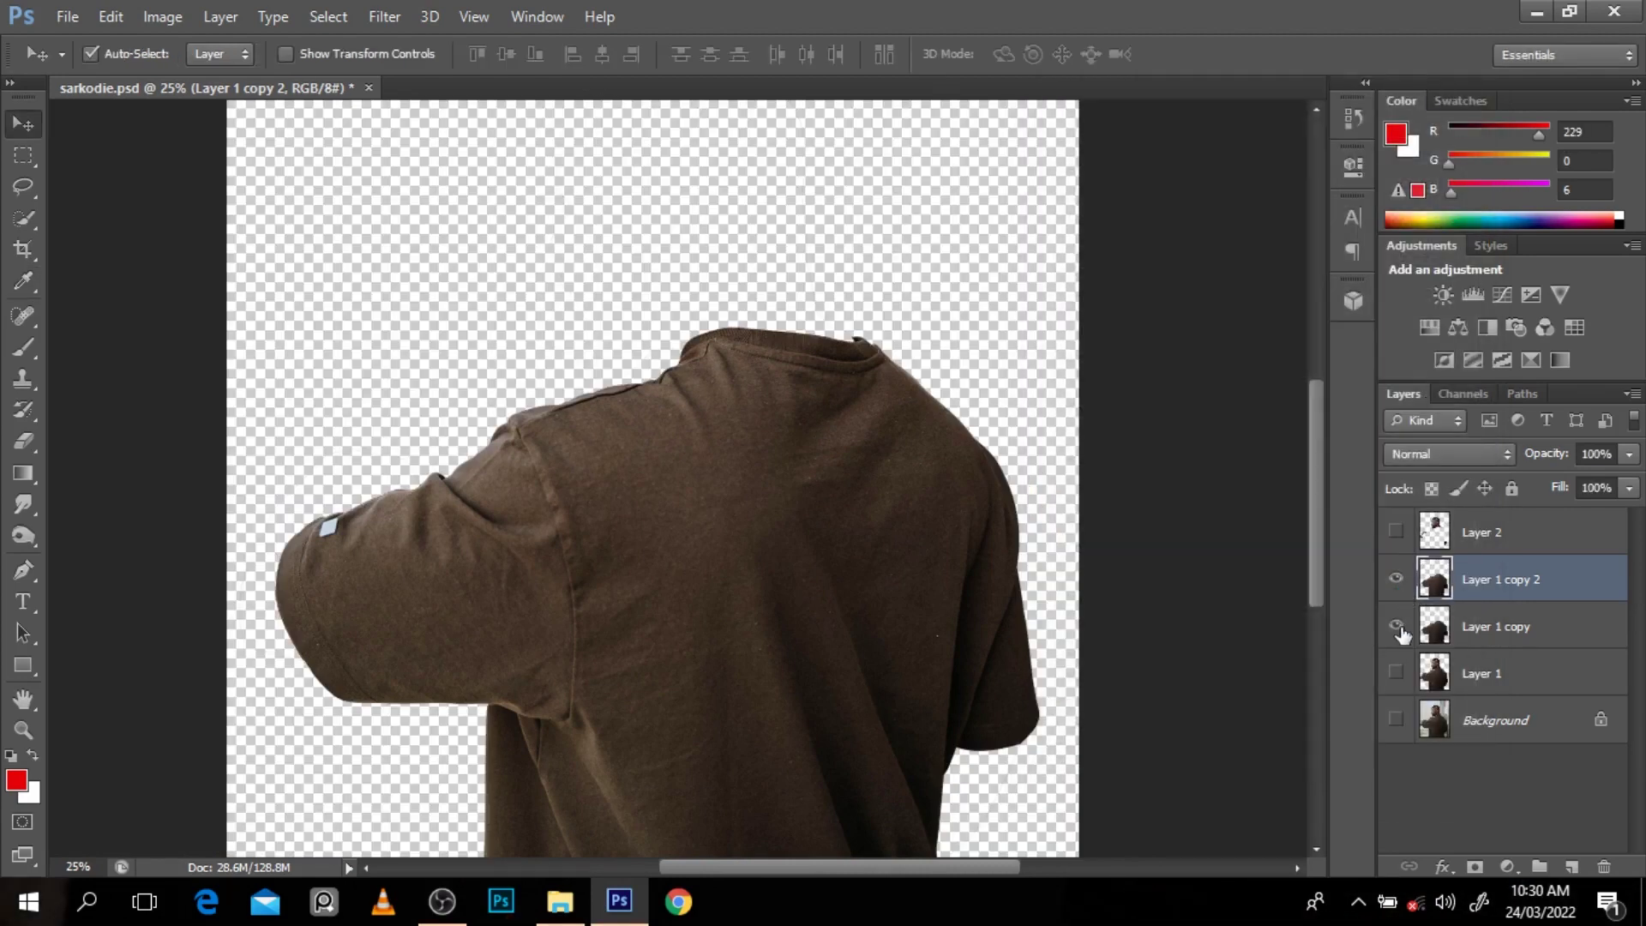
# Compare the shirt before and after the adjustment by hiding and reshowing the duplicated layer.
pyautogui.click(1395, 579)
pyautogui.click(1397, 583)
pyautogui.moveTo(1319, 516); pyautogui.dragTo(1321, 570)
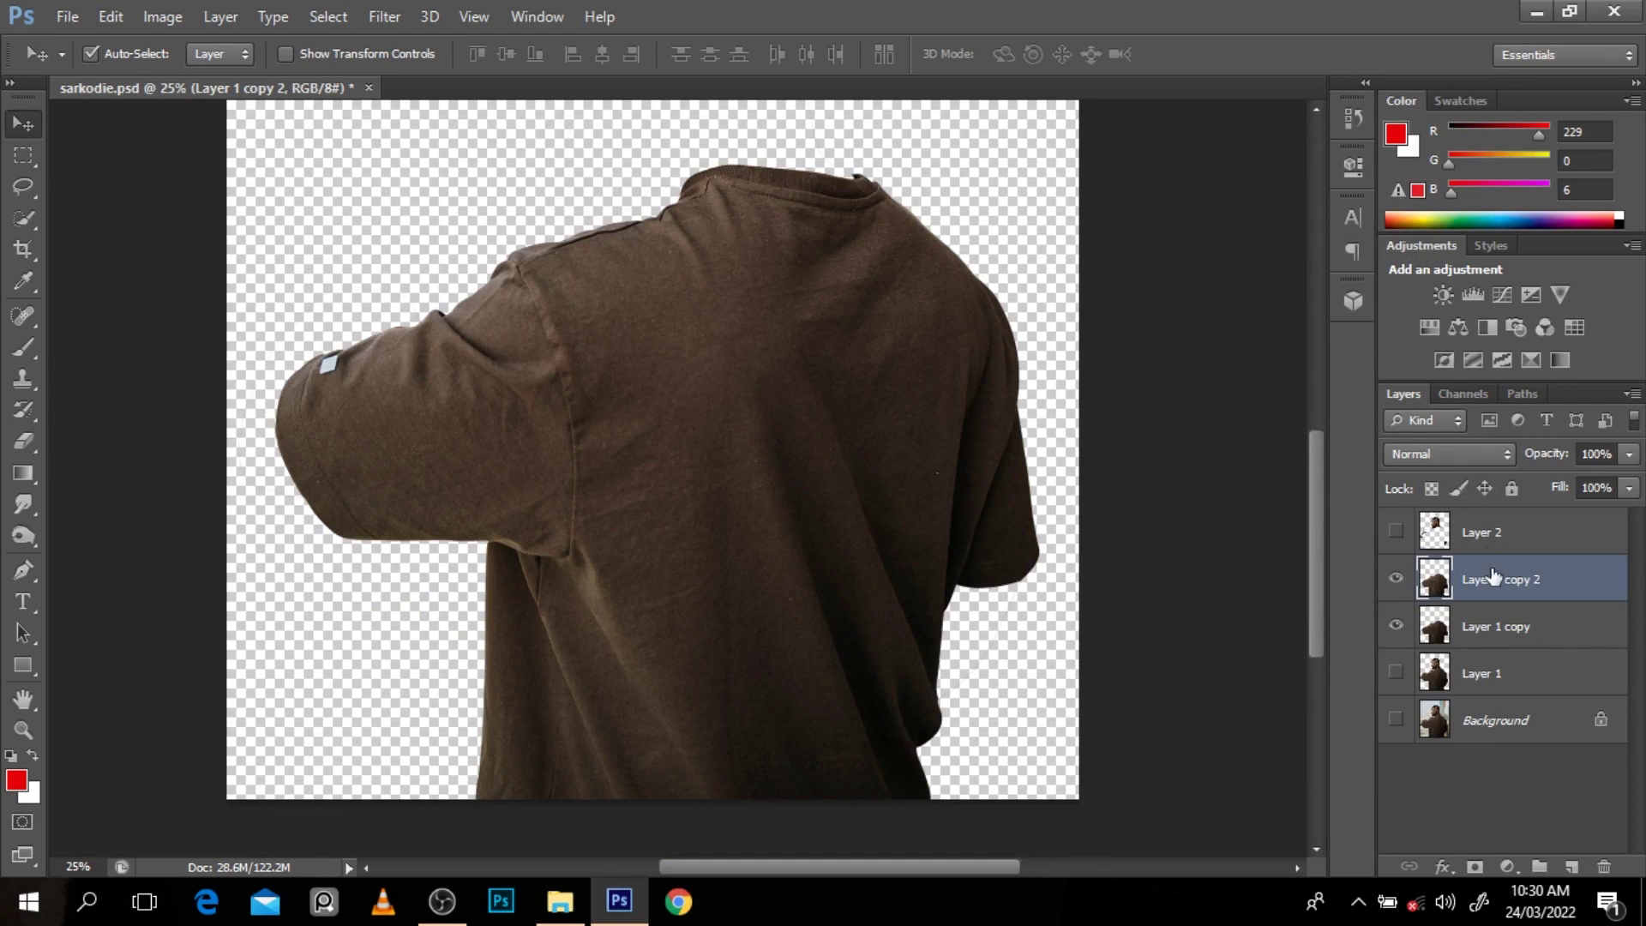
# Duplicate the Layer 1 copy 2 shirt layer and set the duplicate's blending mode to Vivid Light.
pyautogui.hotkey('ctrl', 'j')
pyautogui.click(1426, 463)
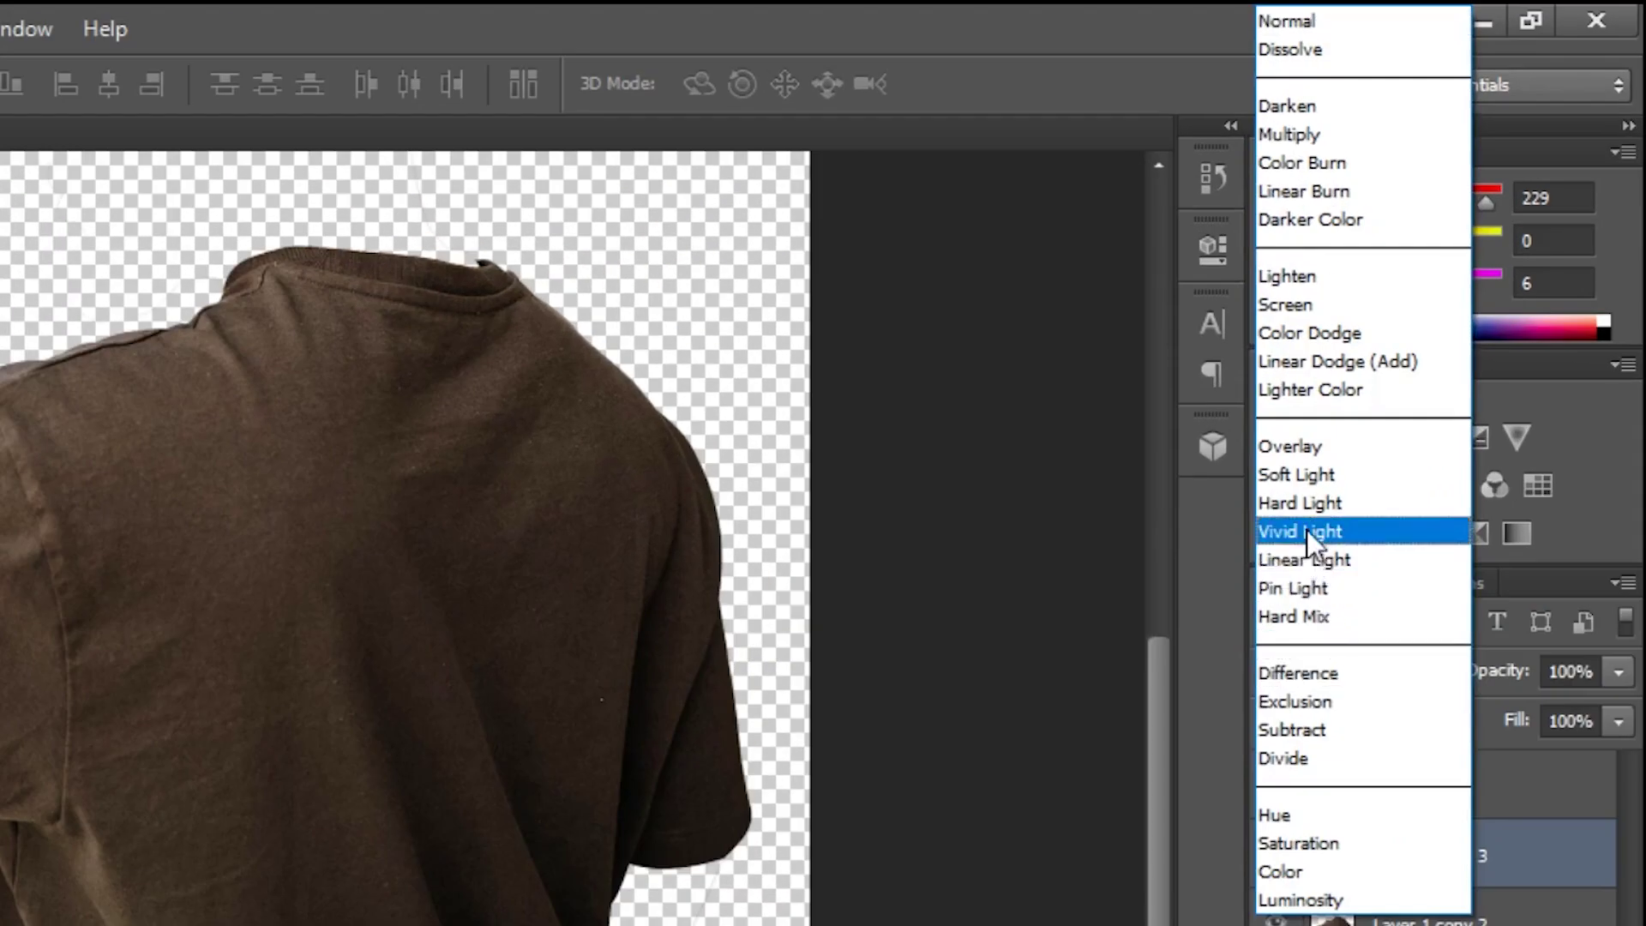
pyautogui.click(1414, 359)
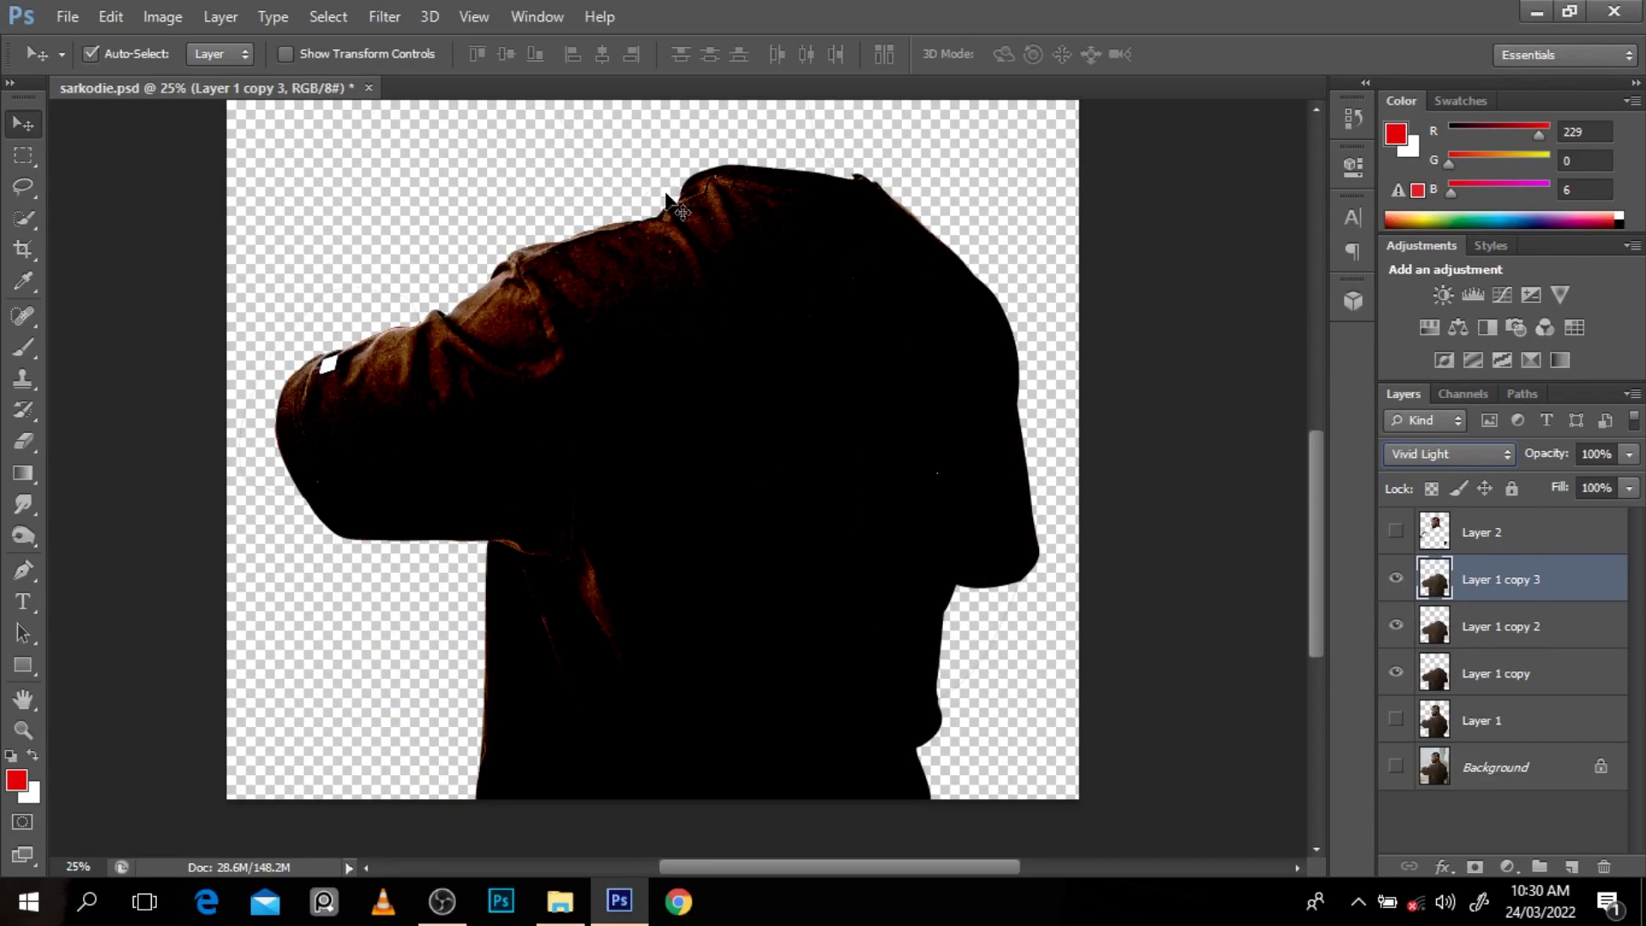
# Apply a High Pass filter with a 1.5-pixel radius to the Vivid Light shirt layer.
pyautogui.click(384, 16)
pyautogui.moveTo(505, 446)
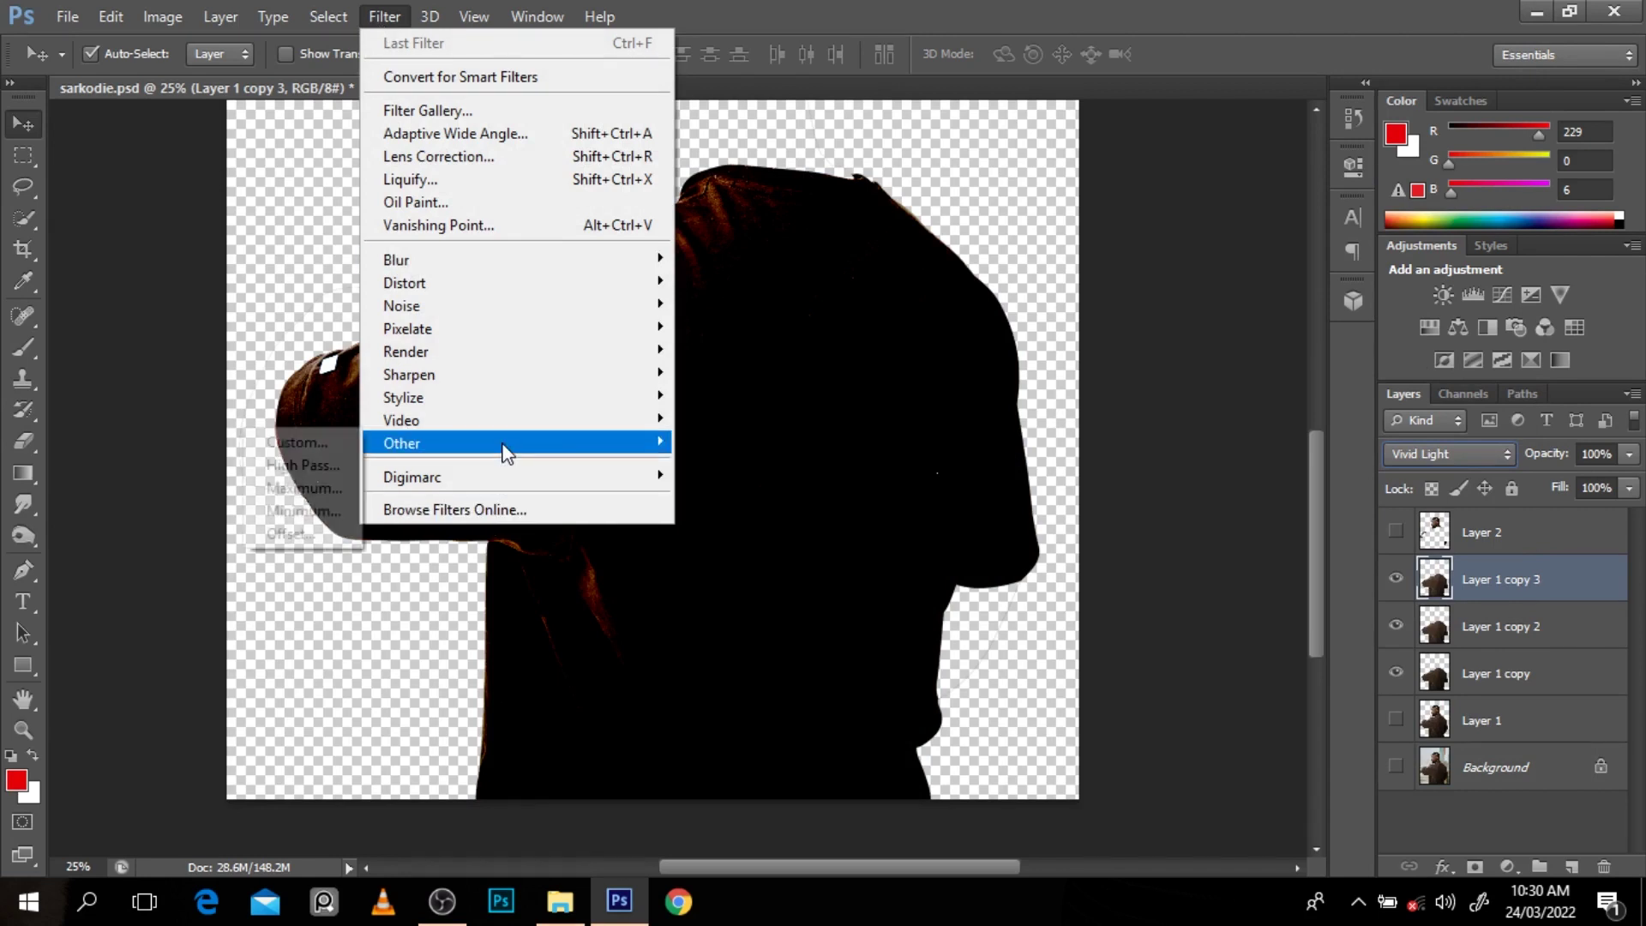
pyautogui.click(309, 464)
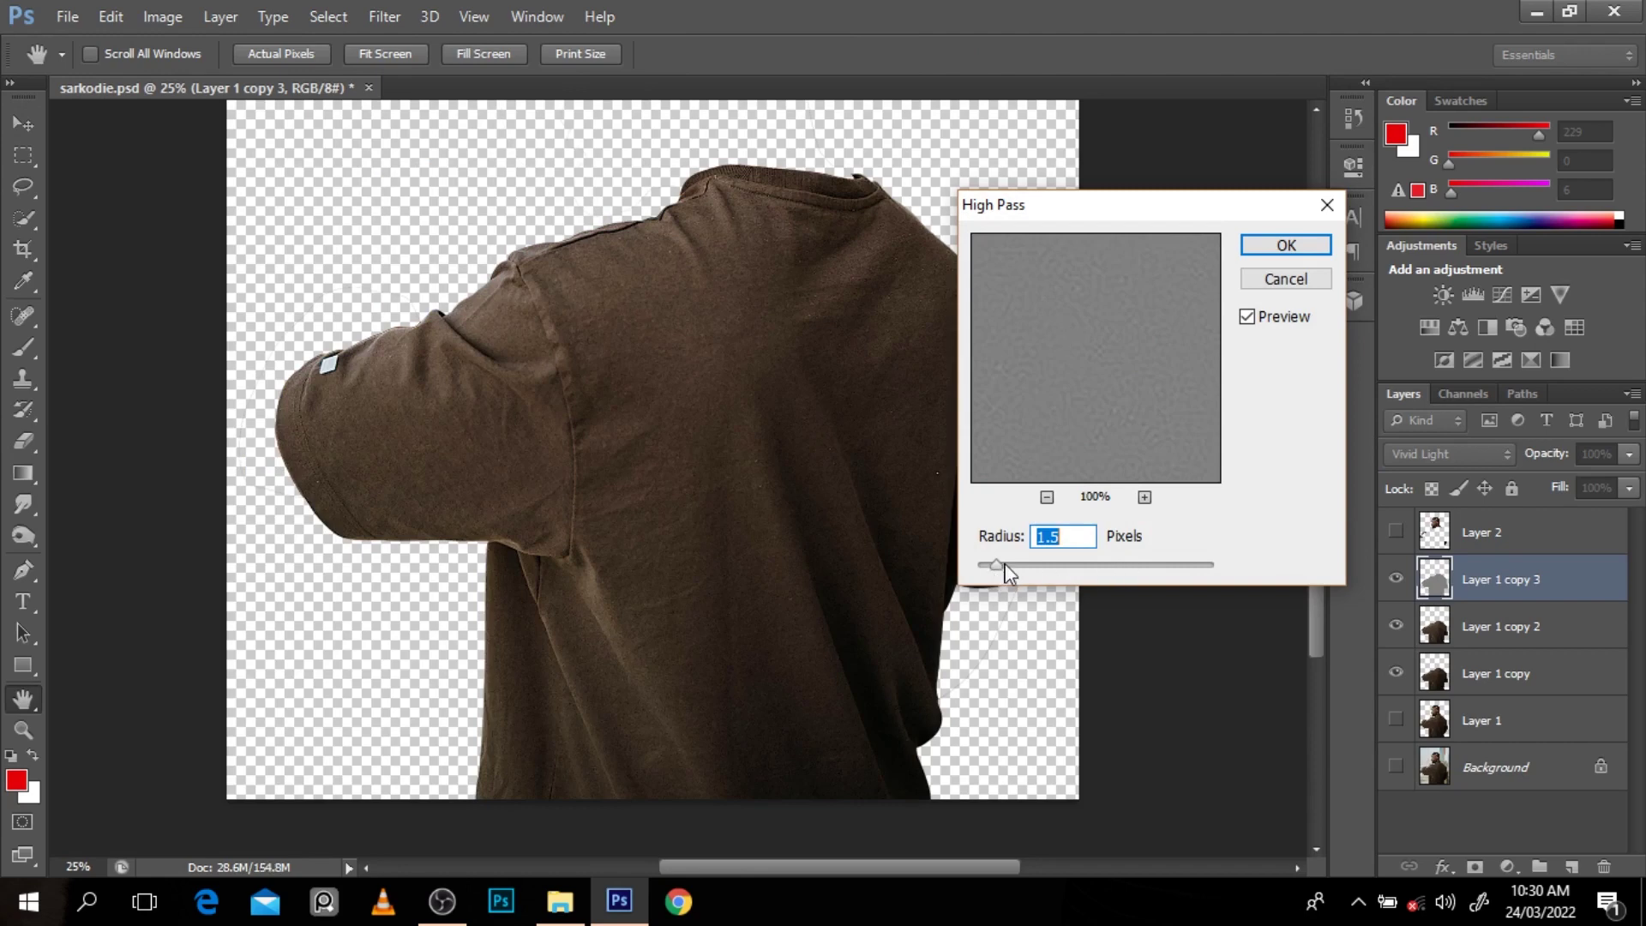
pyautogui.keyDown('ctrl'); pyautogui.click(768, 302); pyautogui.keyUp('ctrl')
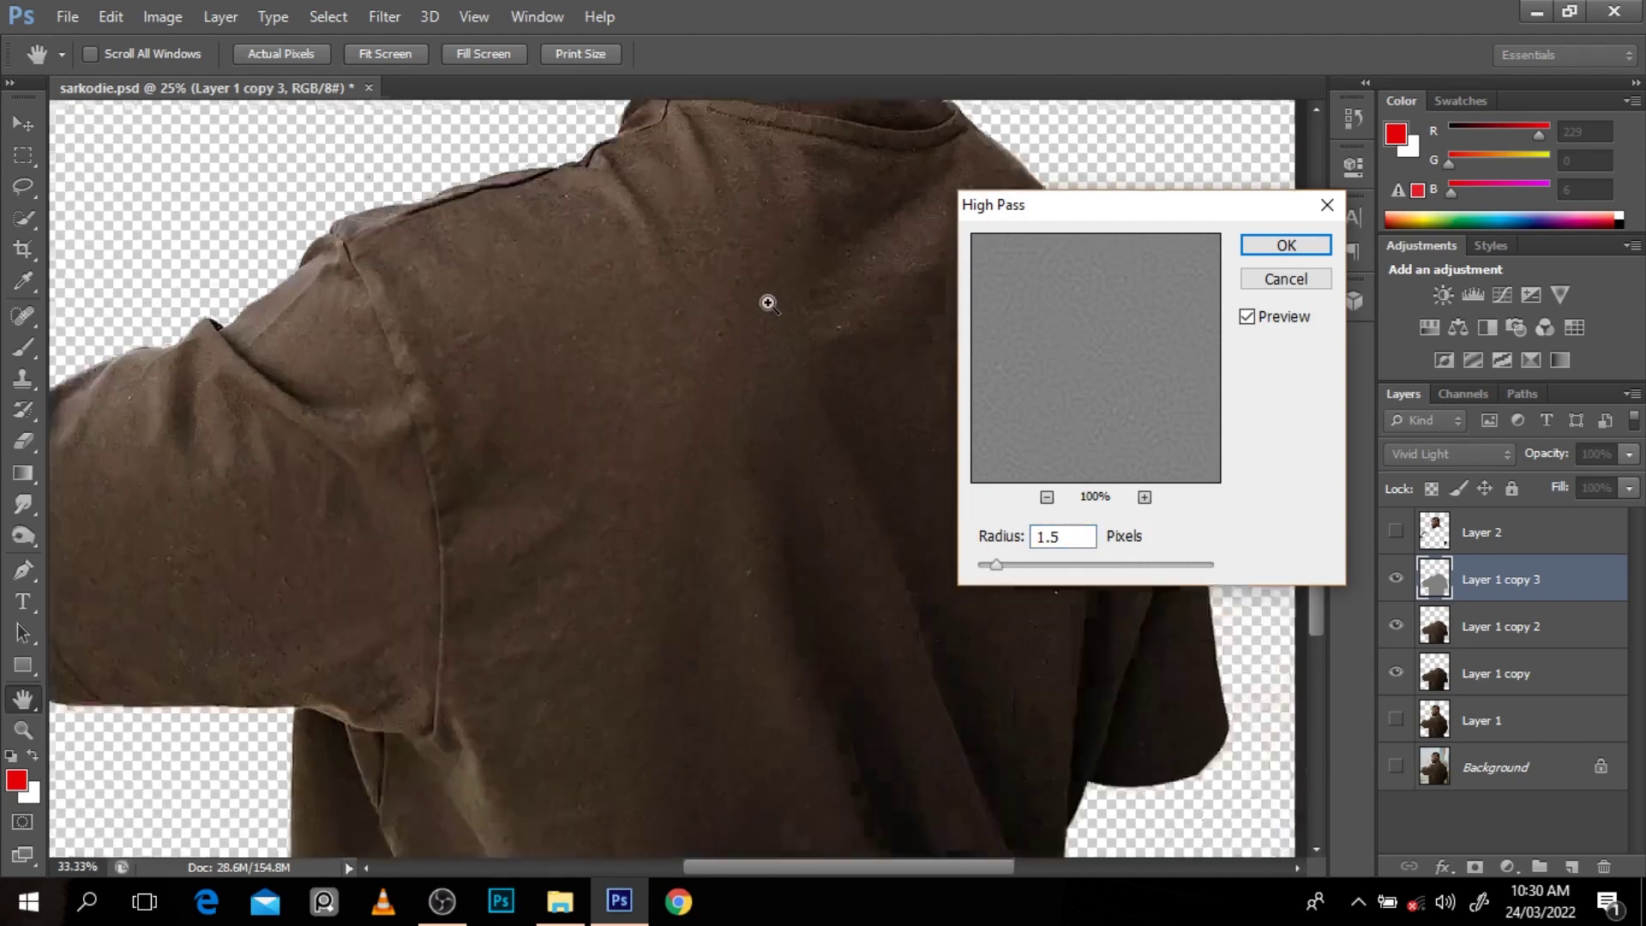
pyautogui.keyDown('ctrl'); pyautogui.click(766, 300); pyautogui.keyUp('ctrl')
pyautogui.keyDown('ctrl'); pyautogui.click(840, 285); pyautogui.keyUp('ctrl')
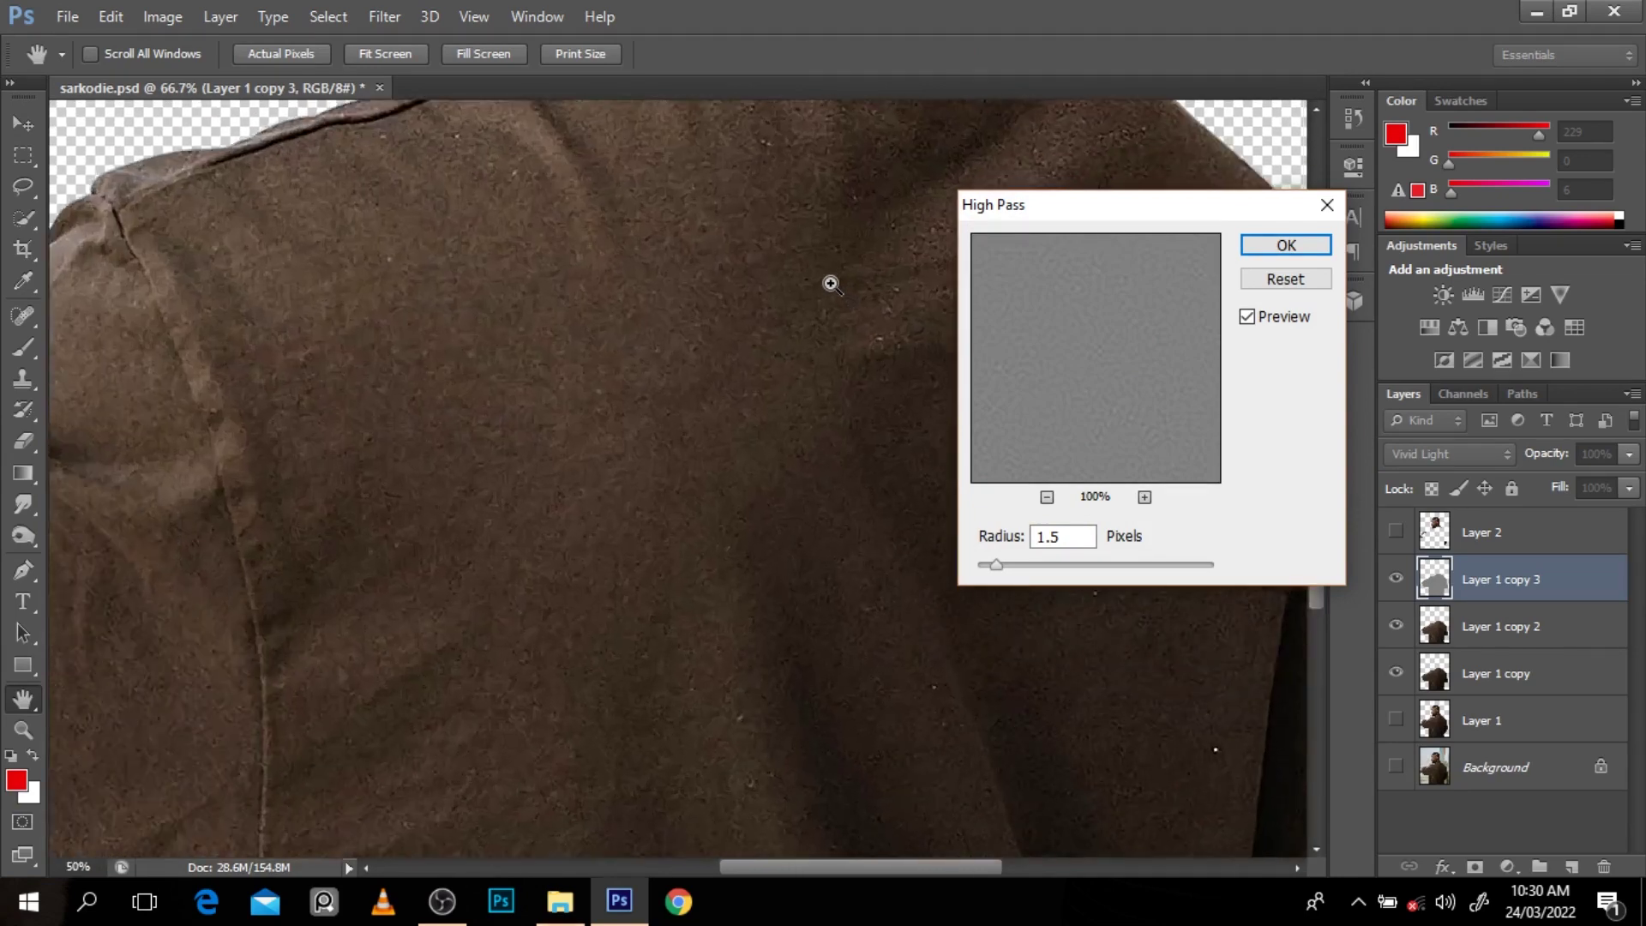
pyautogui.click(1290, 245)
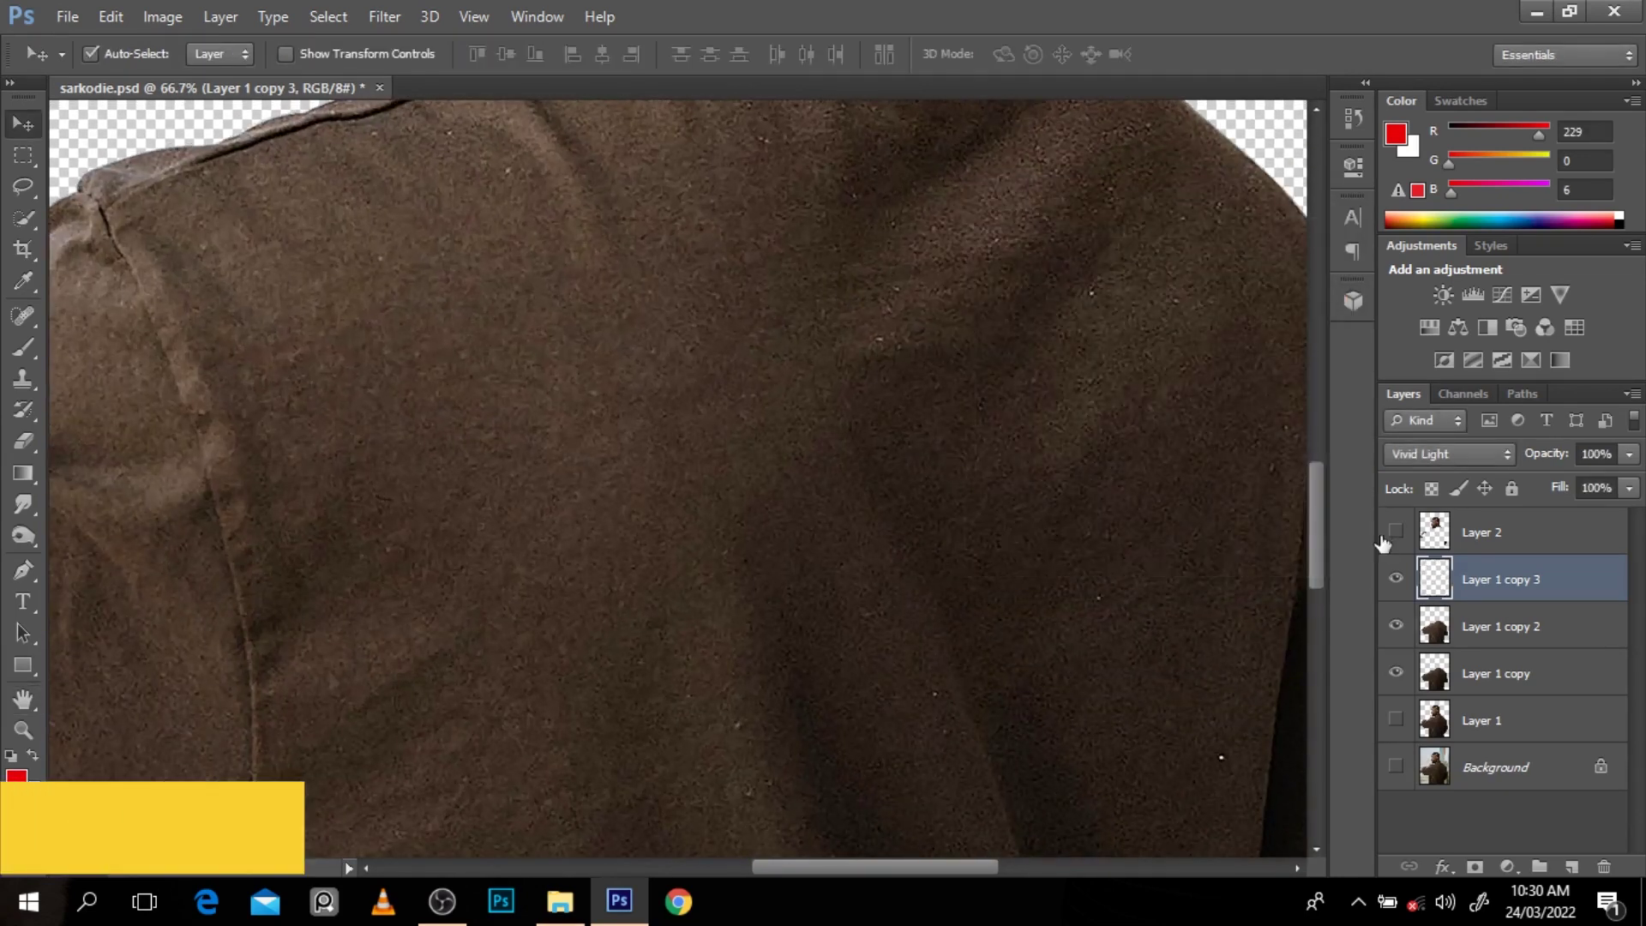
# Merge the High Pass layer down into Layer 1 copy 2 and inspect the sharpened fabric around the collar.
pyautogui.press('Delete')
pyautogui.moveTo(1319, 519); pyautogui.dragTo(1313, 487)
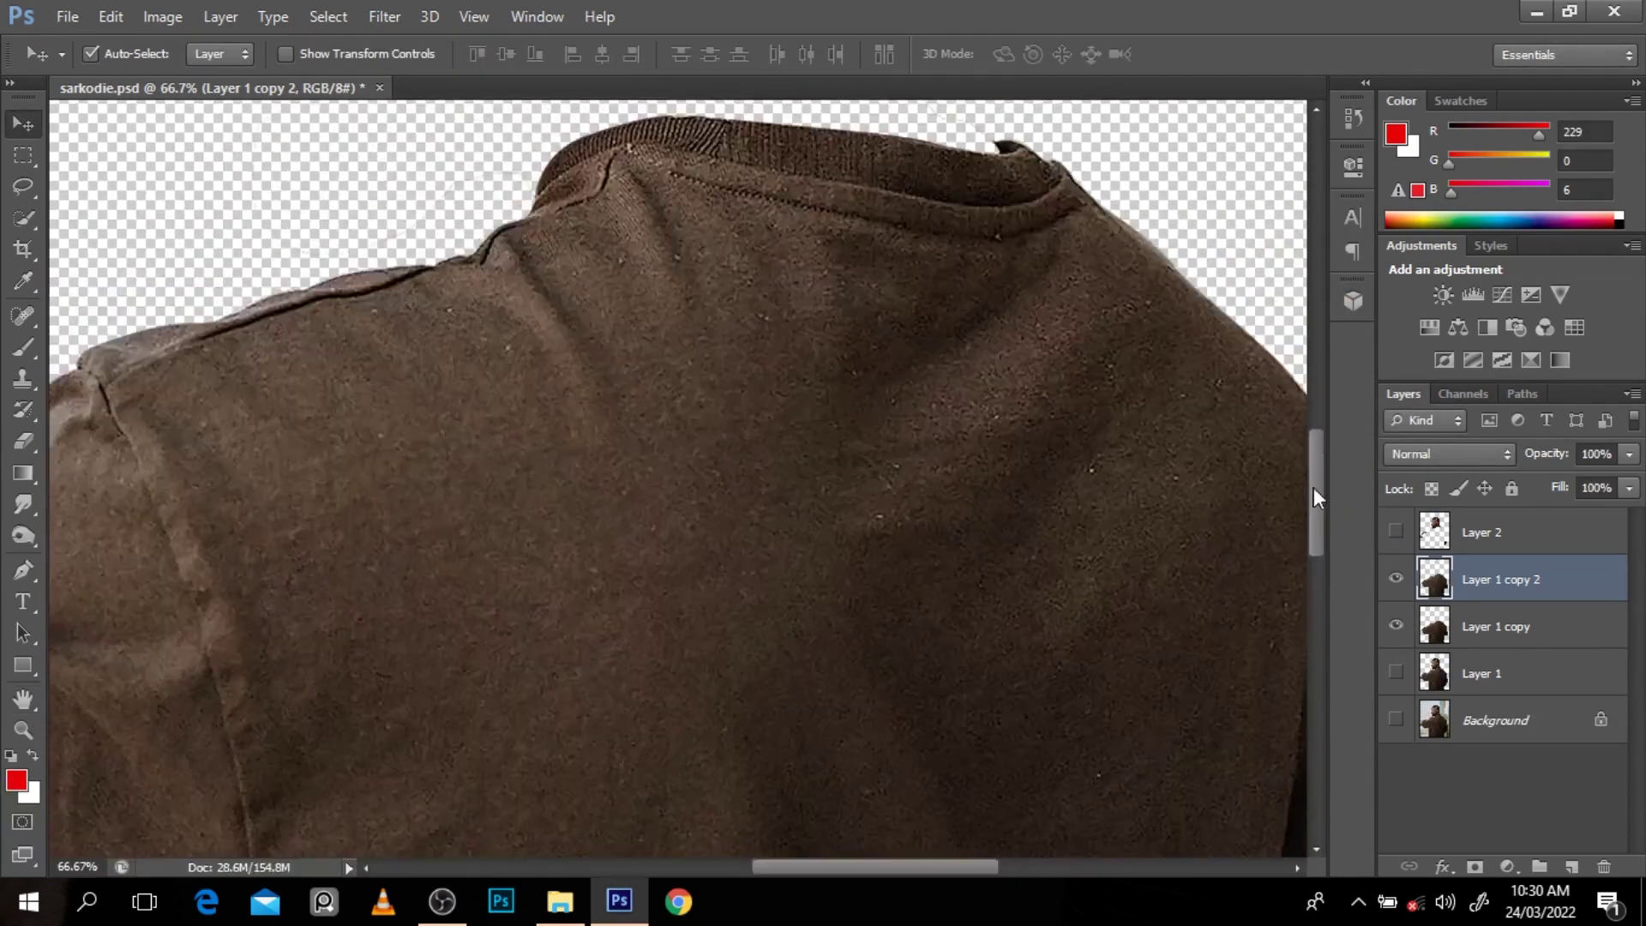
pyautogui.scroll(-5, 1162, 393)
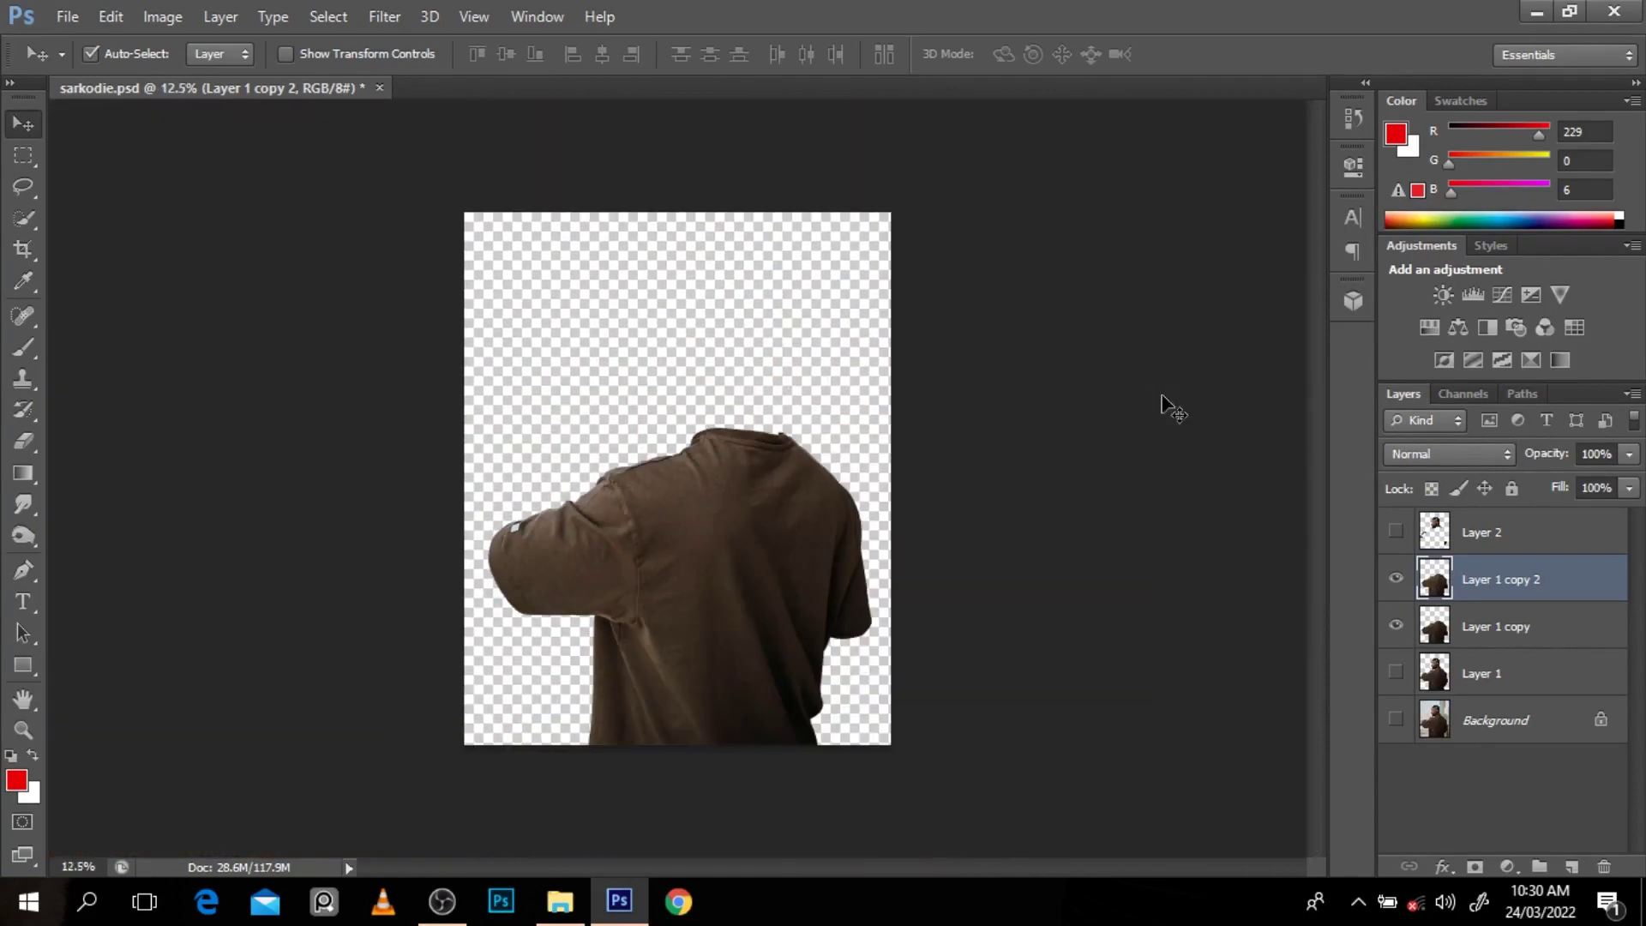
pyautogui.scroll(3, 613, 591)
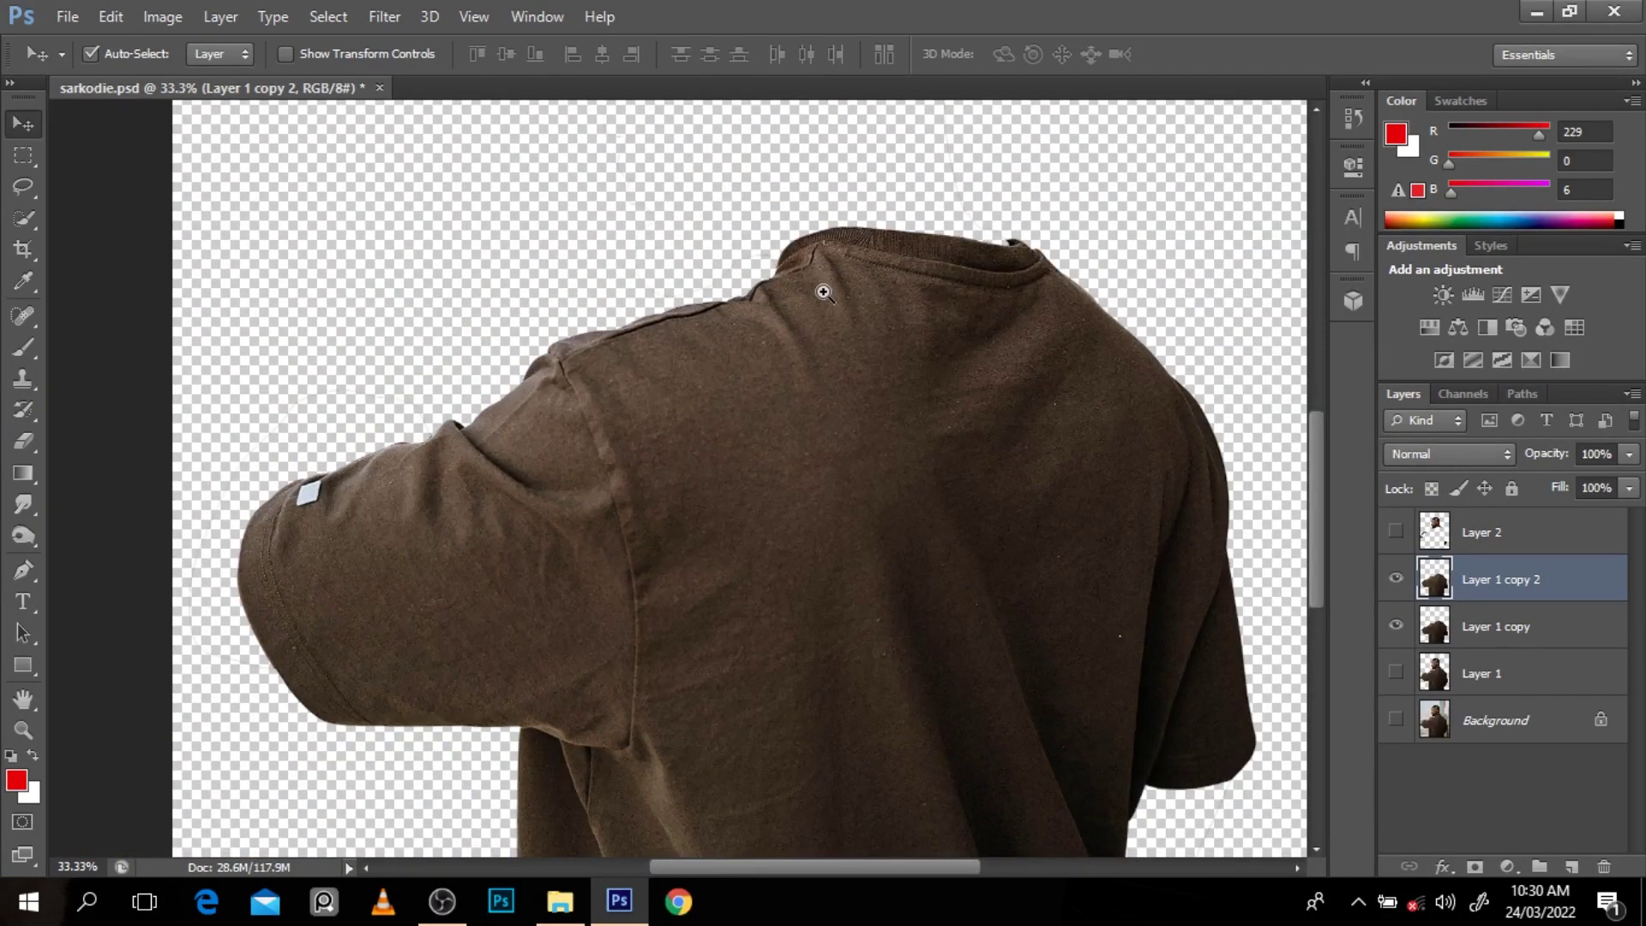
pyautogui.scroll(3, 823, 292)
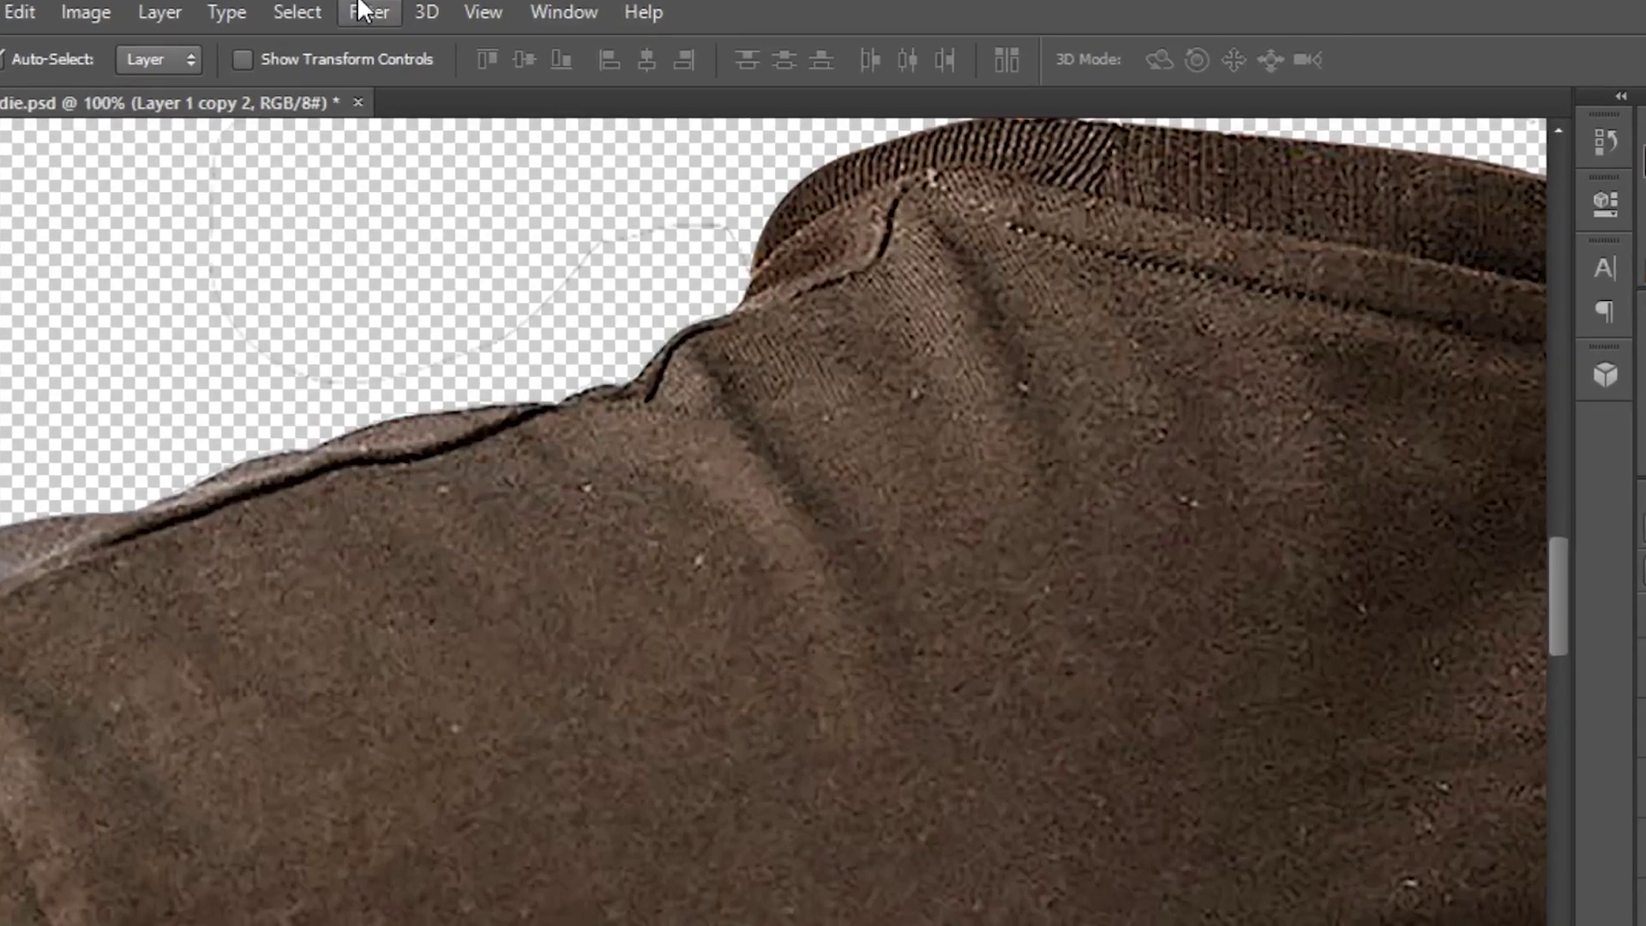
# Start the Oil Paint filter on Layer 1 copy 2 with shine 0, cleanliness 0.75 and stylization 1.93.
pyautogui.click(385, 16)
pyautogui.moveTo(422, 247)
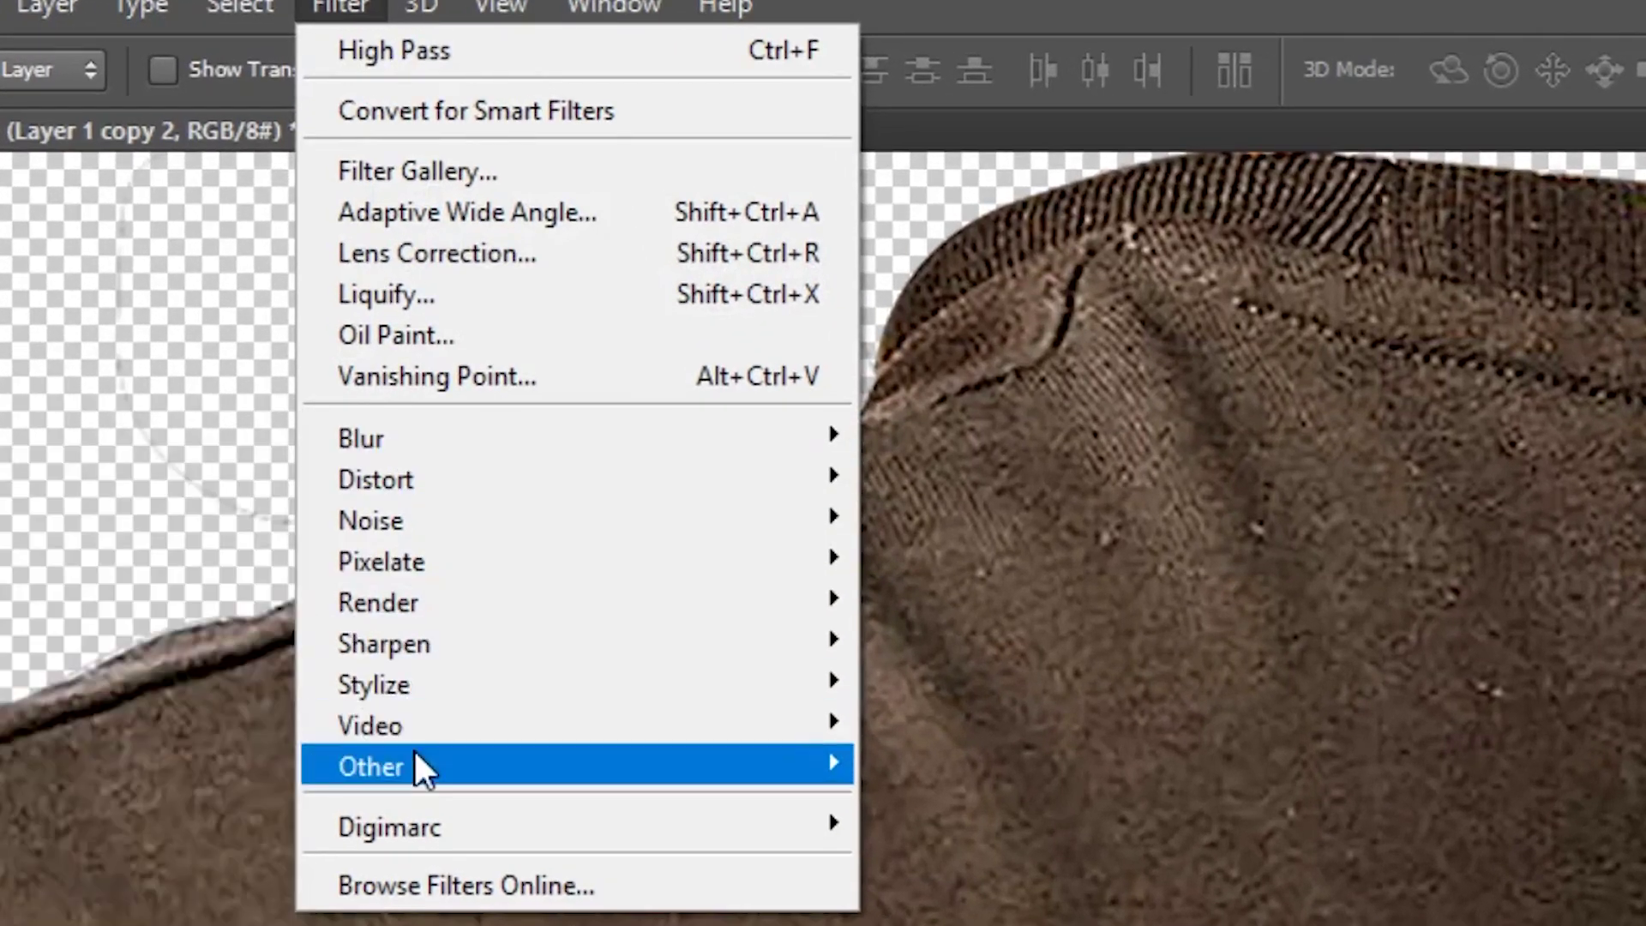
pyautogui.click(435, 336)
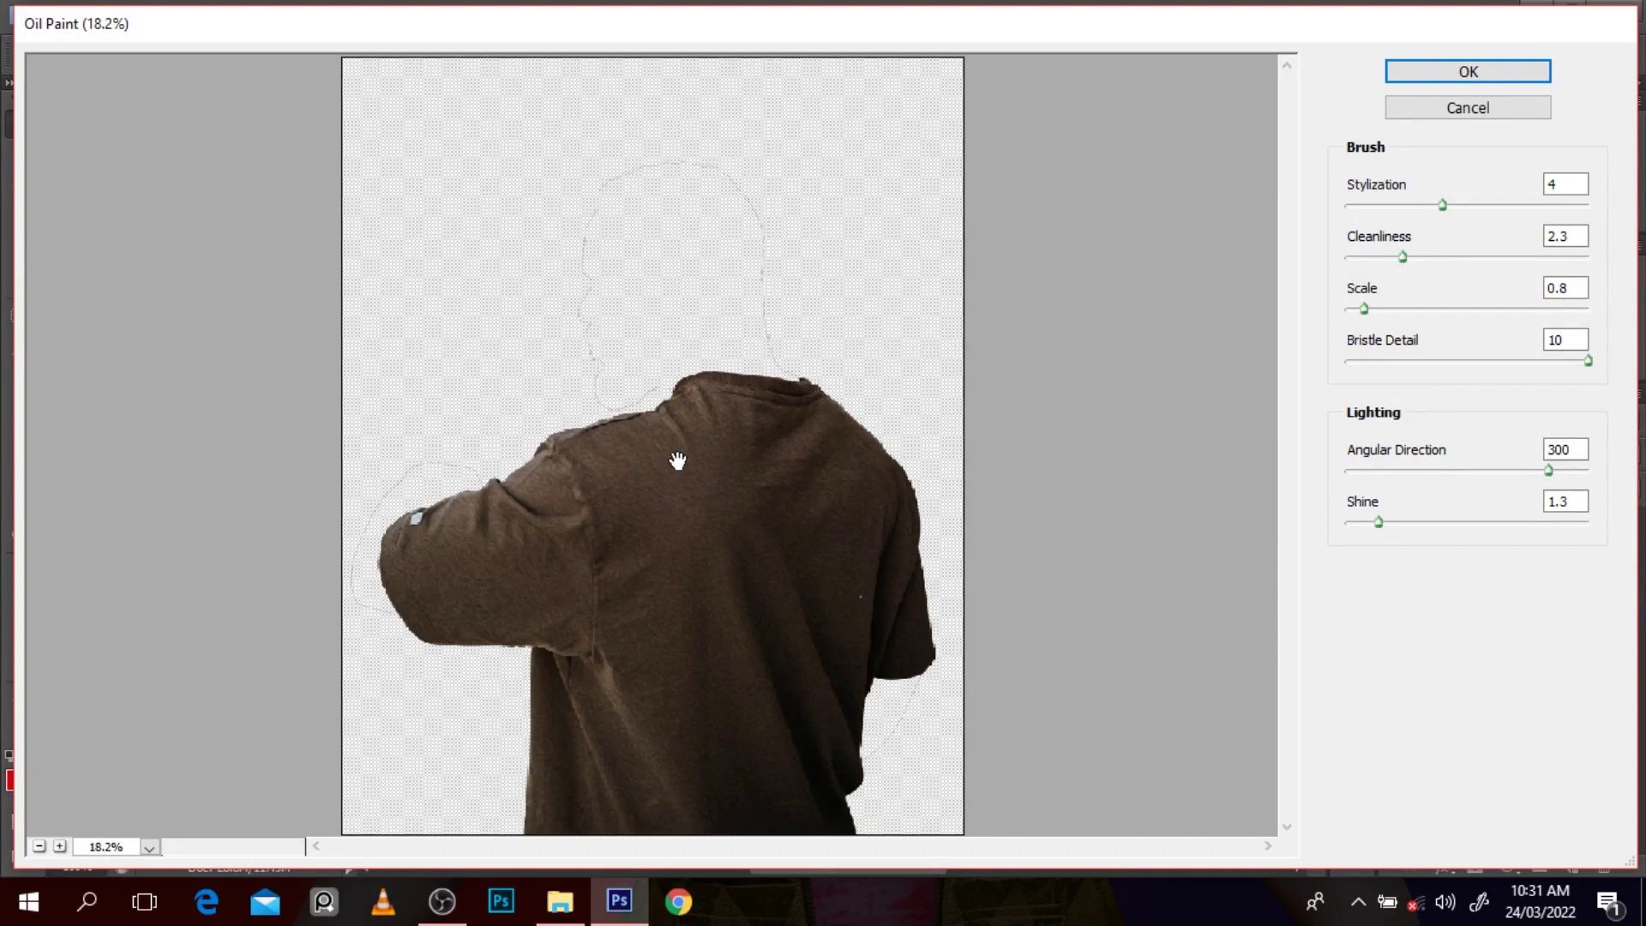
pyautogui.keyDown('ctrl'); pyautogui.click(688, 474); pyautogui.keyUp('ctrl')
pyautogui.keyDown('ctrl'); pyautogui.click(689, 475); pyautogui.keyUp('ctrl')
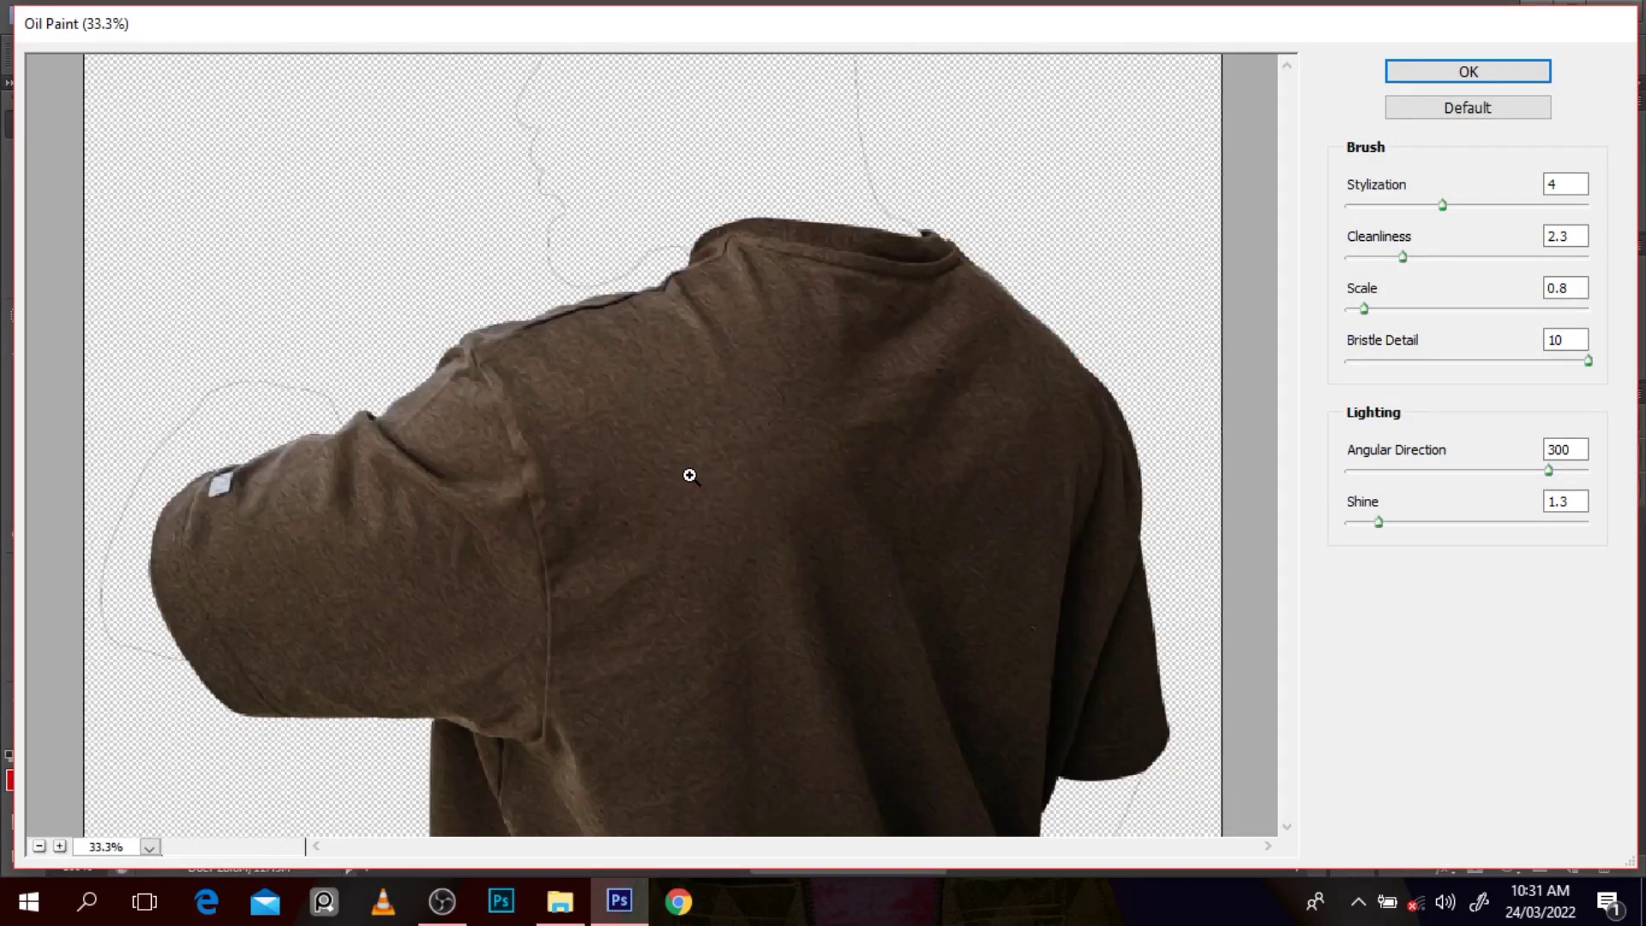
pyautogui.keyDown('ctrl'); pyautogui.click(698, 468); pyautogui.keyUp('ctrl')
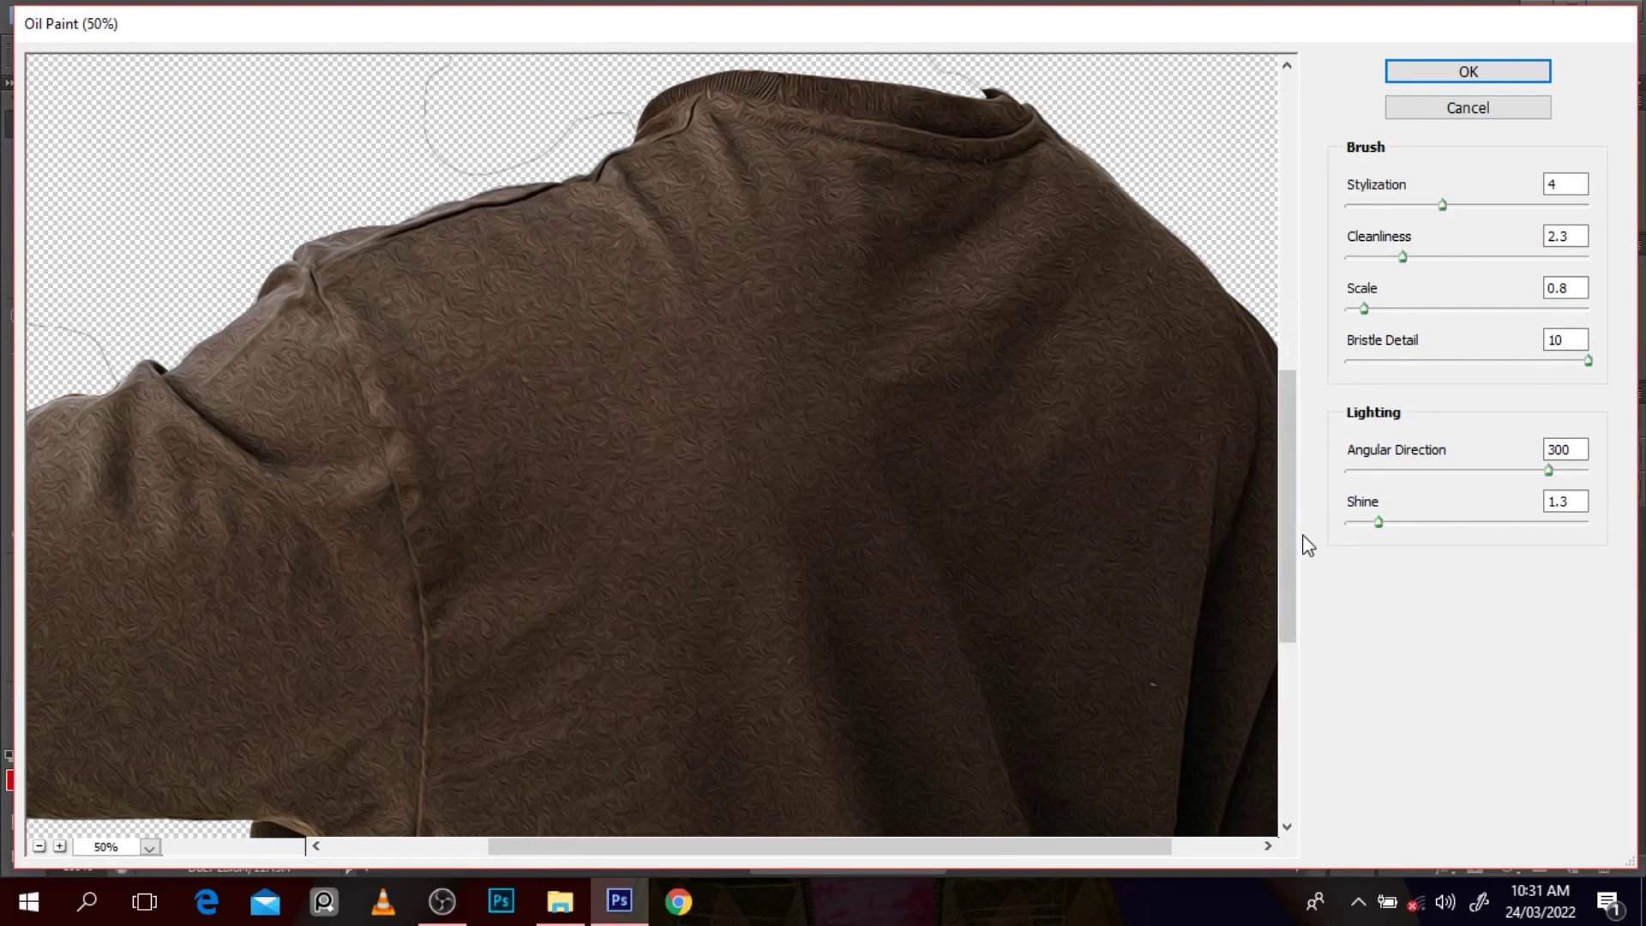
pyautogui.moveTo(1282, 420)
pyautogui.mouseDown()
pyautogui.moveTo(1285, 484)
pyautogui.moveTo(1299, 415)
pyautogui.mouseUp()
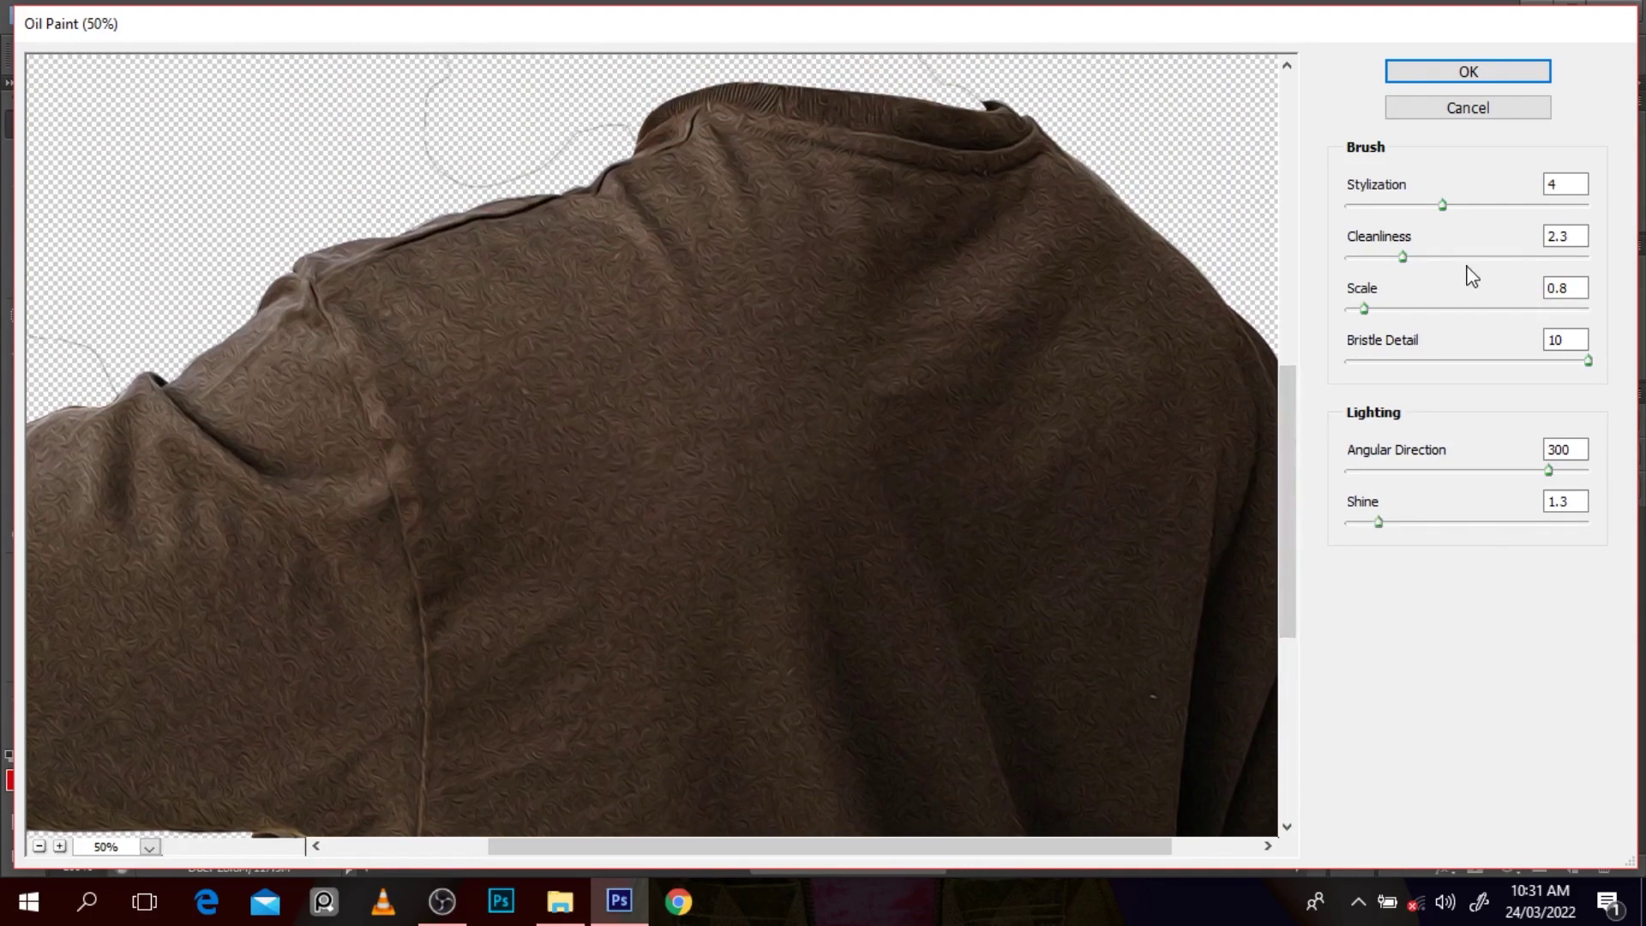
pyautogui.moveTo(1381, 522); pyautogui.dragTo(1324, 538)
pyautogui.moveTo(1374, 259); pyautogui.dragTo(1366, 260)
pyautogui.moveTo(1439, 207); pyautogui.dragTo(1394, 211)
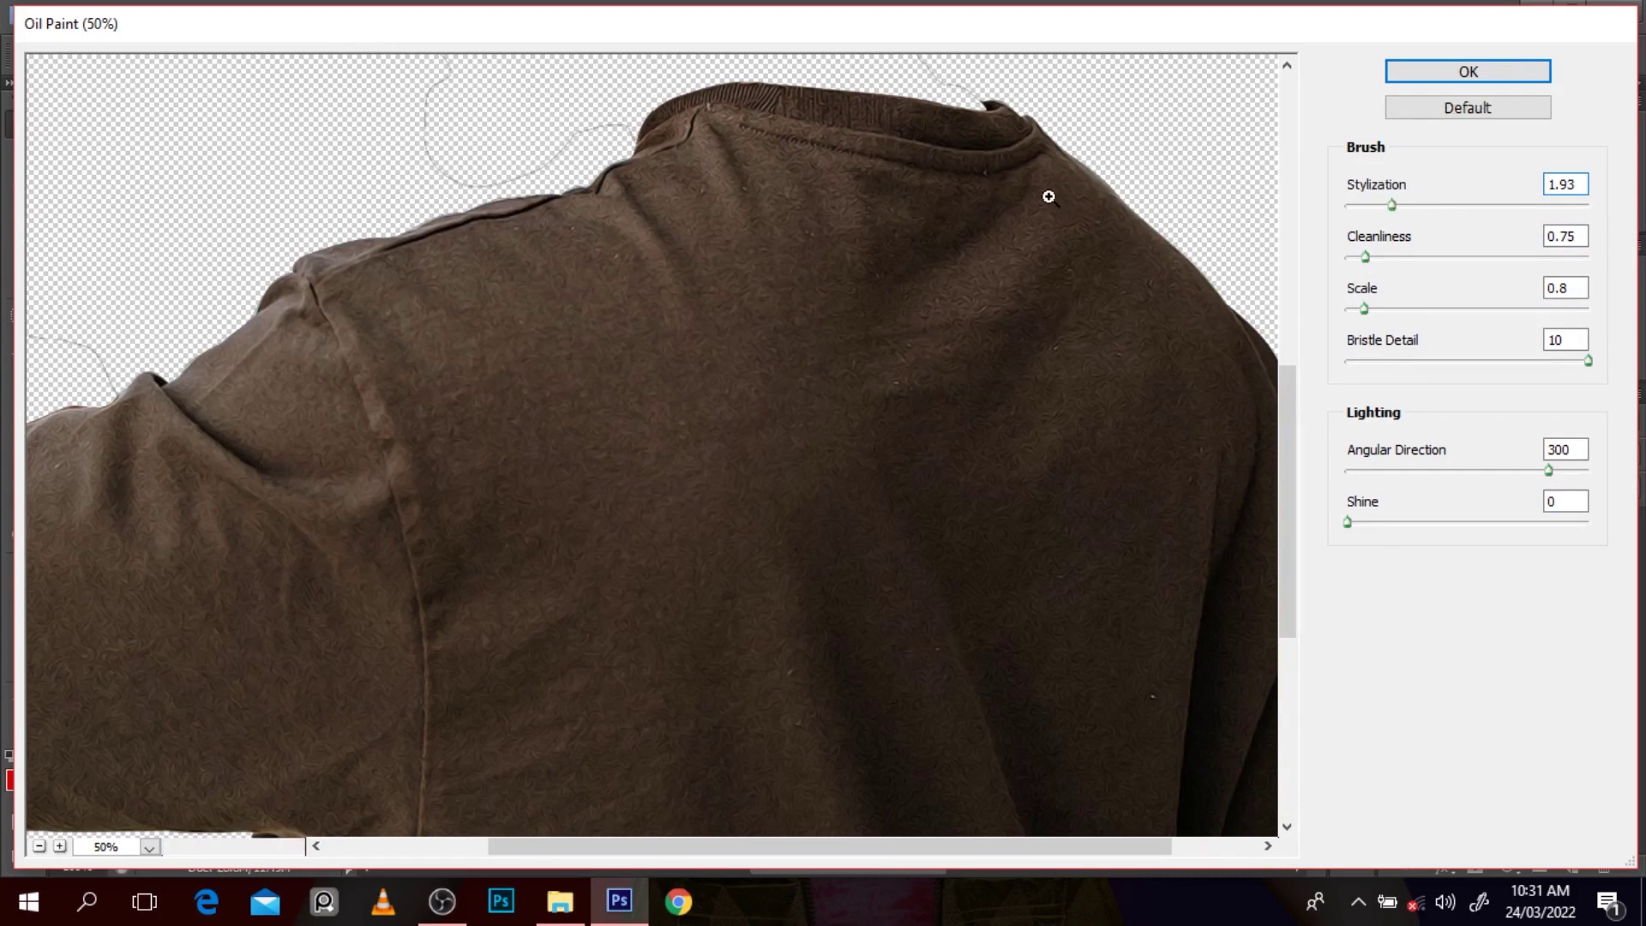
# Raise the Oil Paint stylization to 2.13 and cleanliness to 1.35, check the shirt preview, and apply the filter.
pyautogui.keyDown('ctrl'); pyautogui.click(1047, 193); pyautogui.keyUp('ctrl')
pyautogui.keyDown('ctrl'); pyautogui.click(679, 524); pyautogui.keyUp('ctrl')
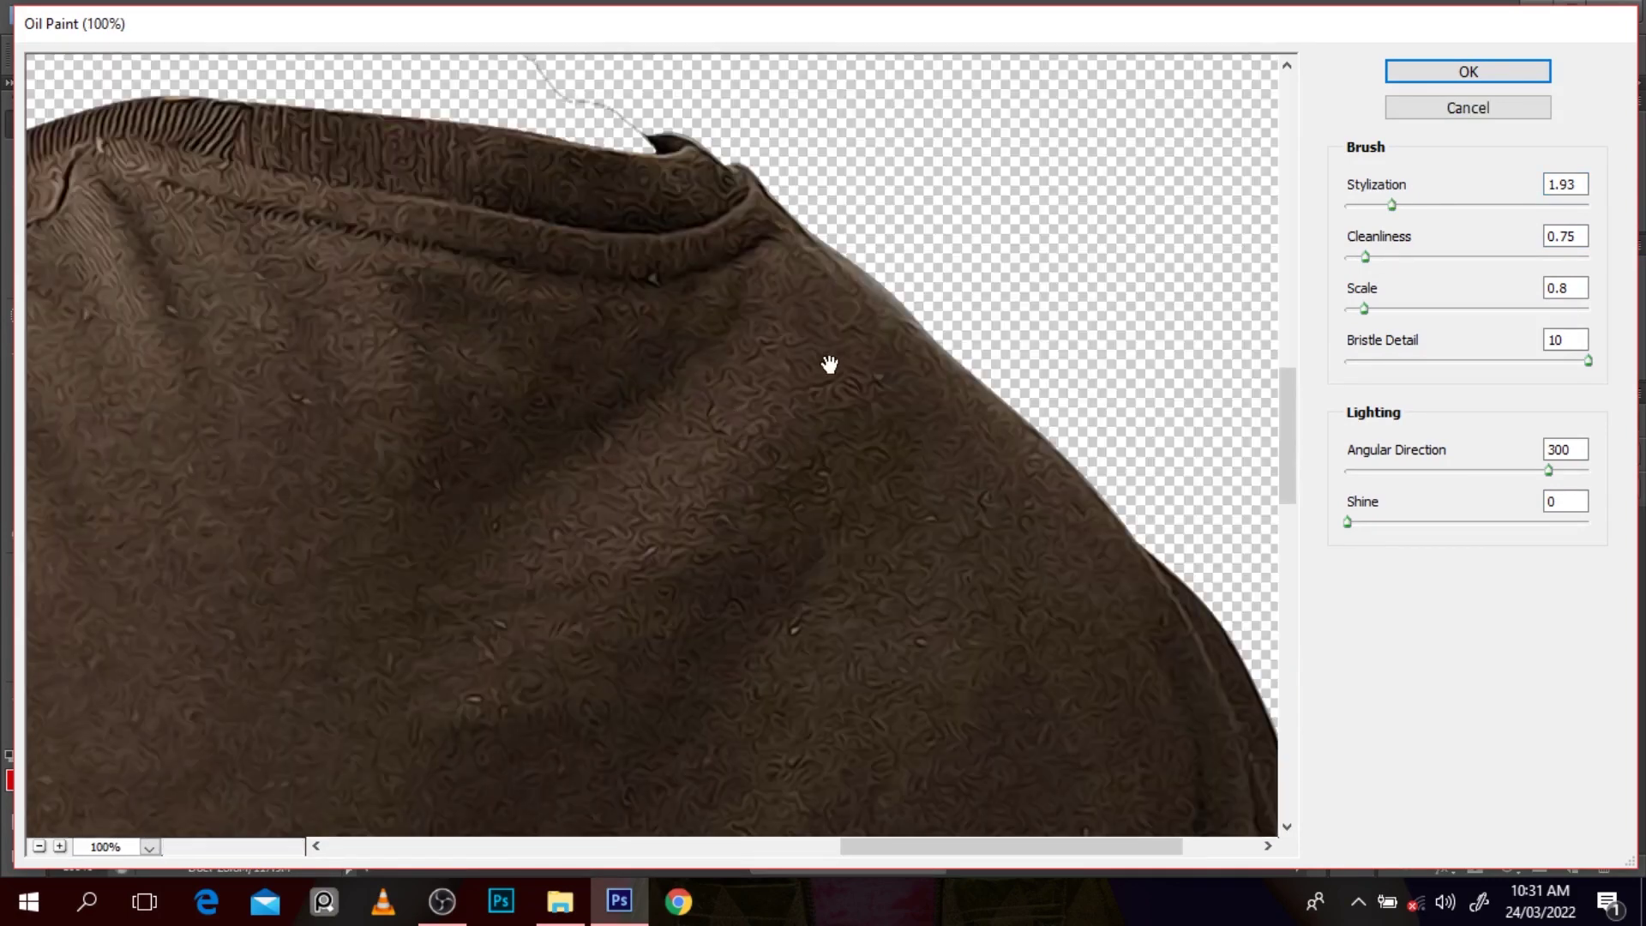
pyautogui.moveTo(1396, 206); pyautogui.dragTo(1401, 209)
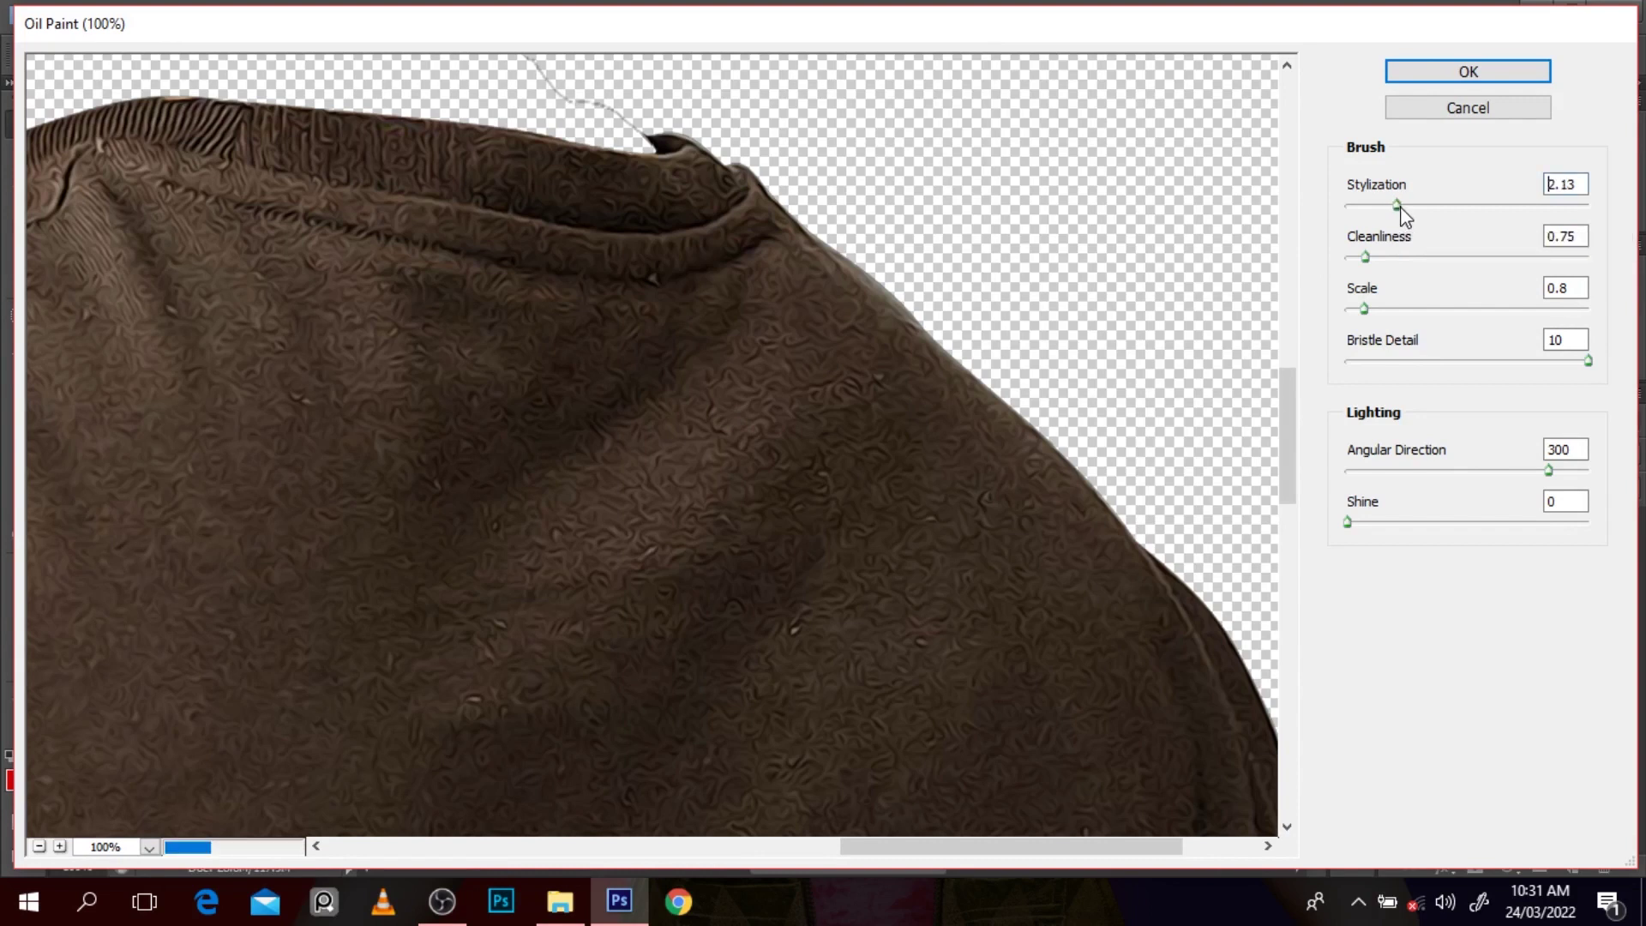
pyautogui.click(1380, 257)
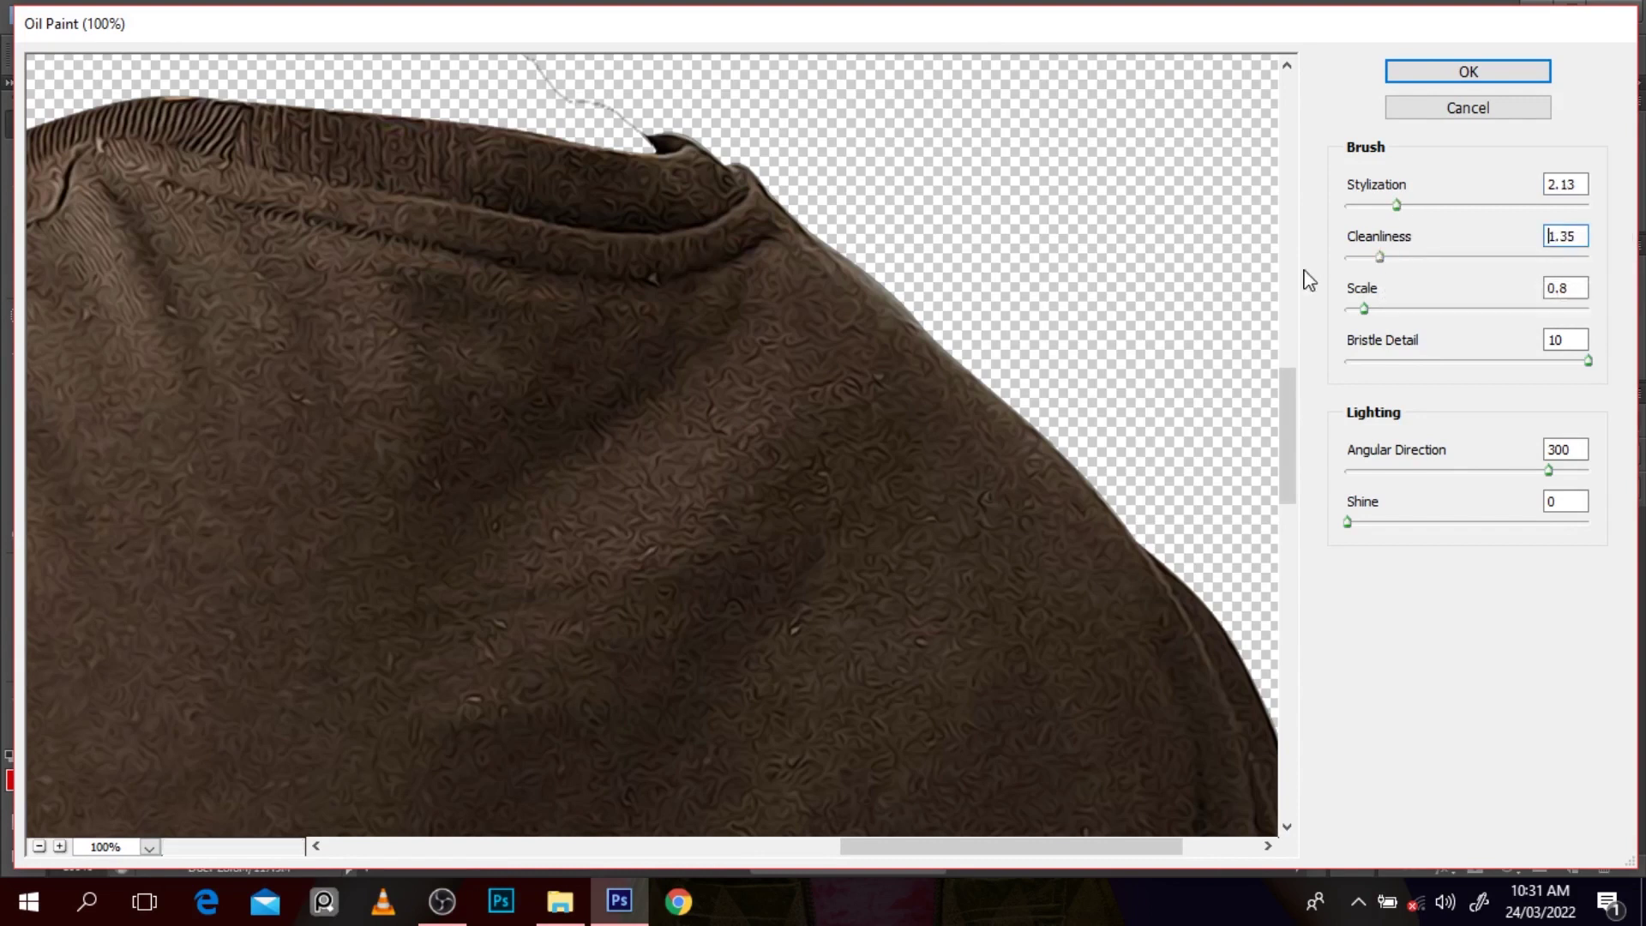
pyautogui.keyDown('alt'); pyautogui.click(1008, 300); pyautogui.keyUp('alt')
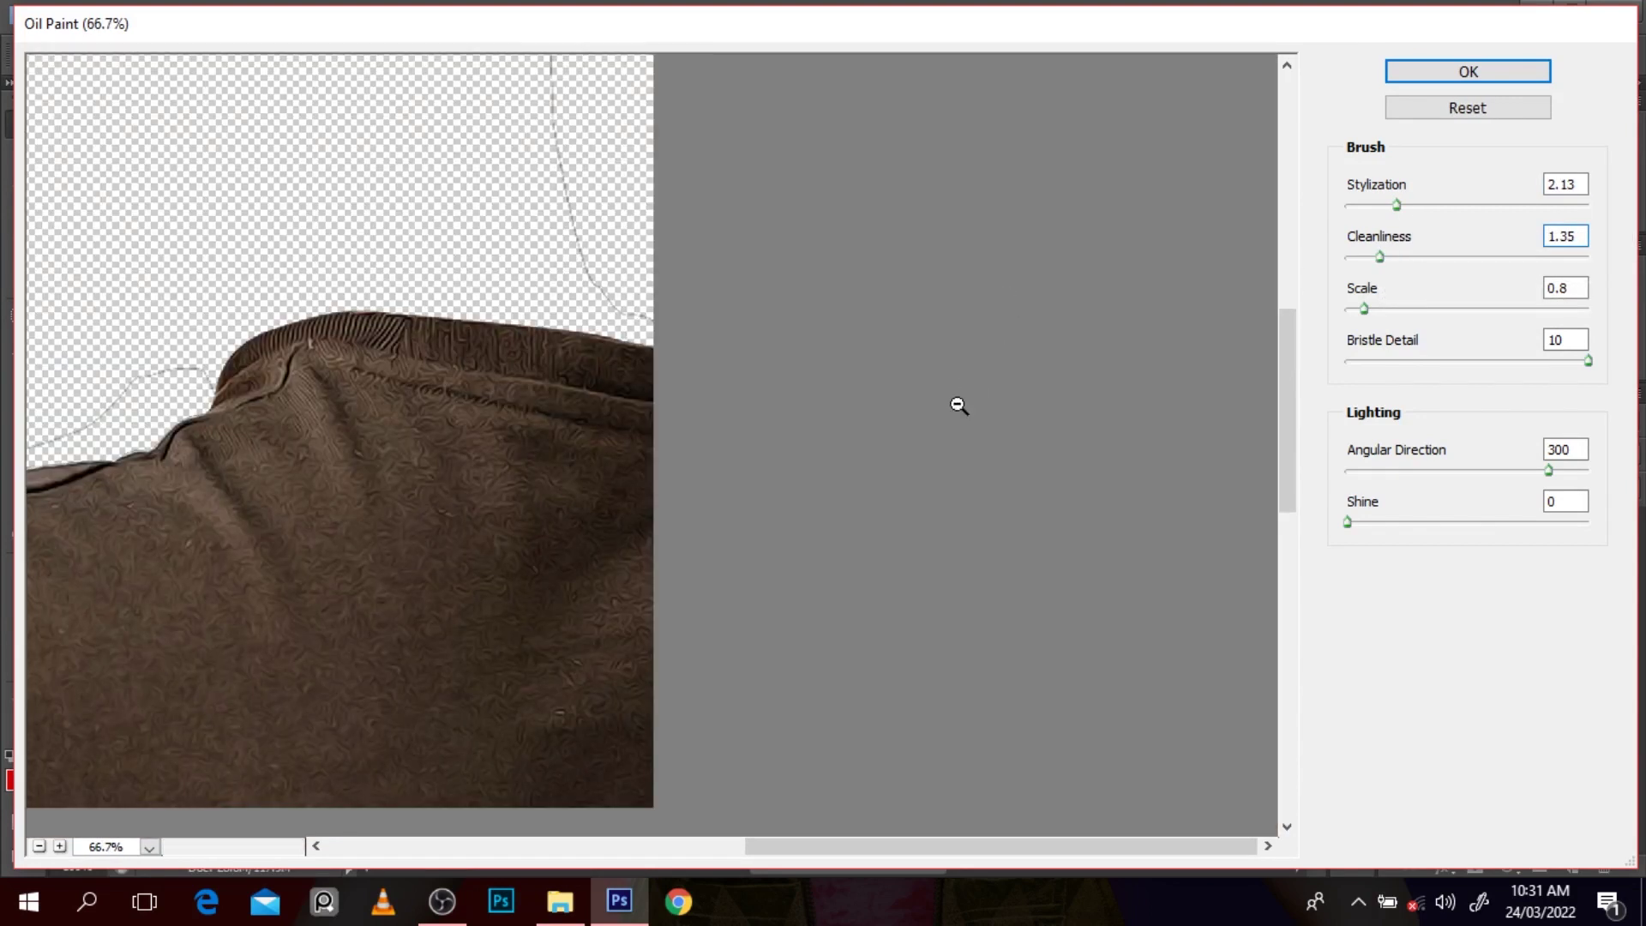
pyautogui.keyDown('alt'); pyautogui.click(946, 424); pyautogui.keyUp('alt')
pyautogui.scroll(-1, 1272, 666)
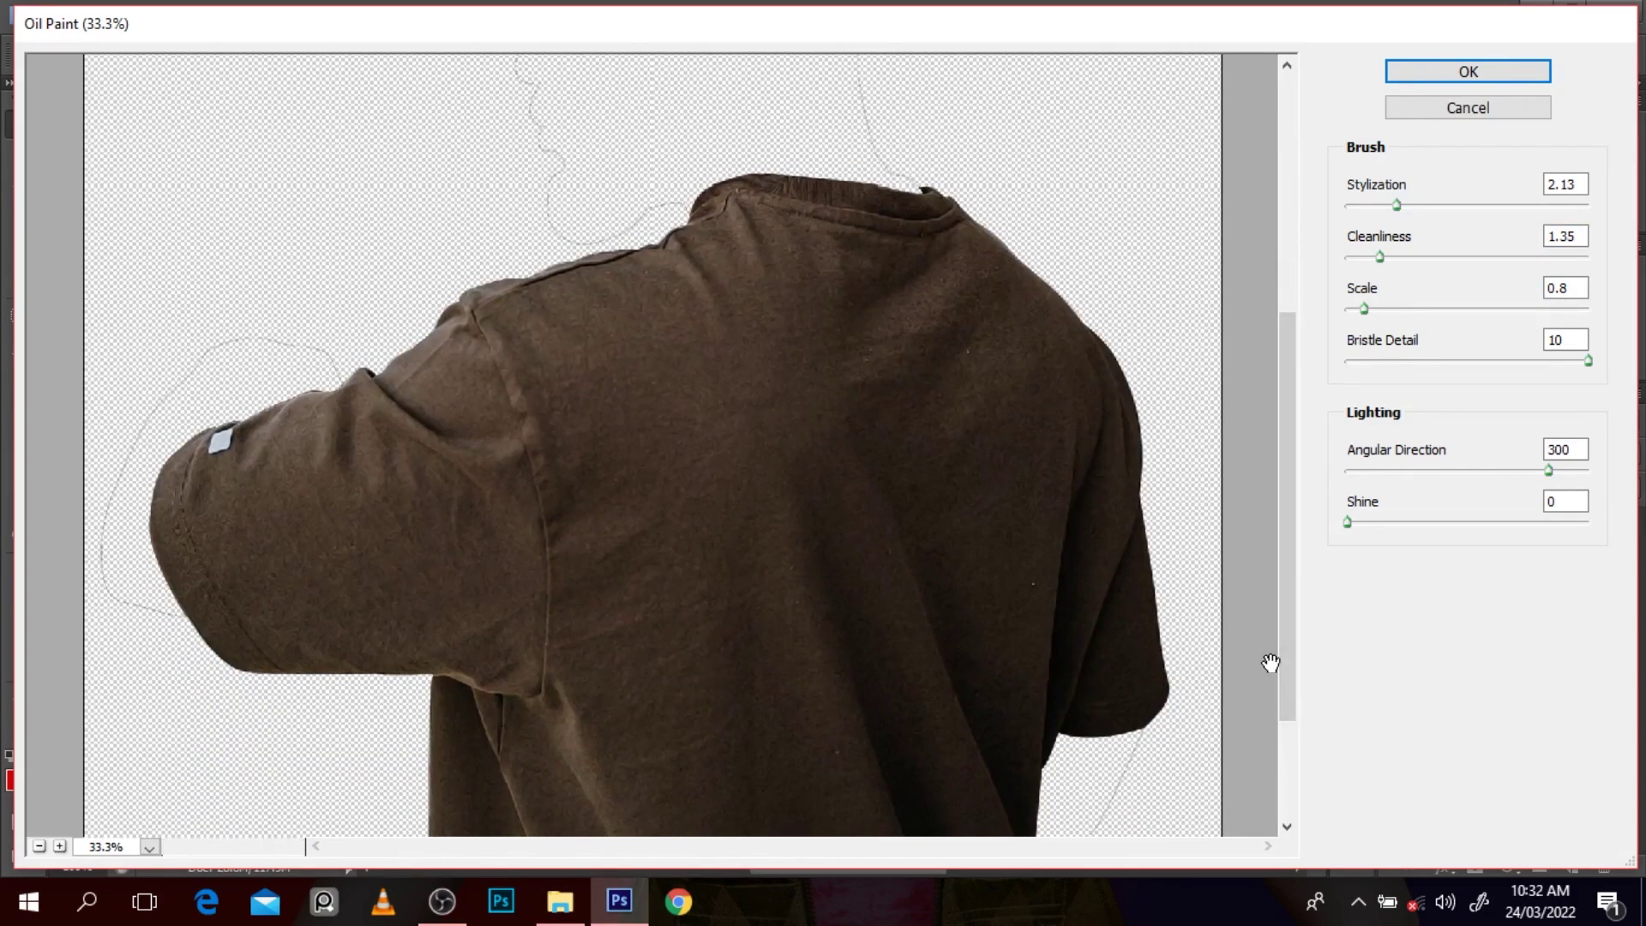
pyautogui.keyDown('ctrl'); pyautogui.click(602, 427); pyautogui.keyUp('ctrl')
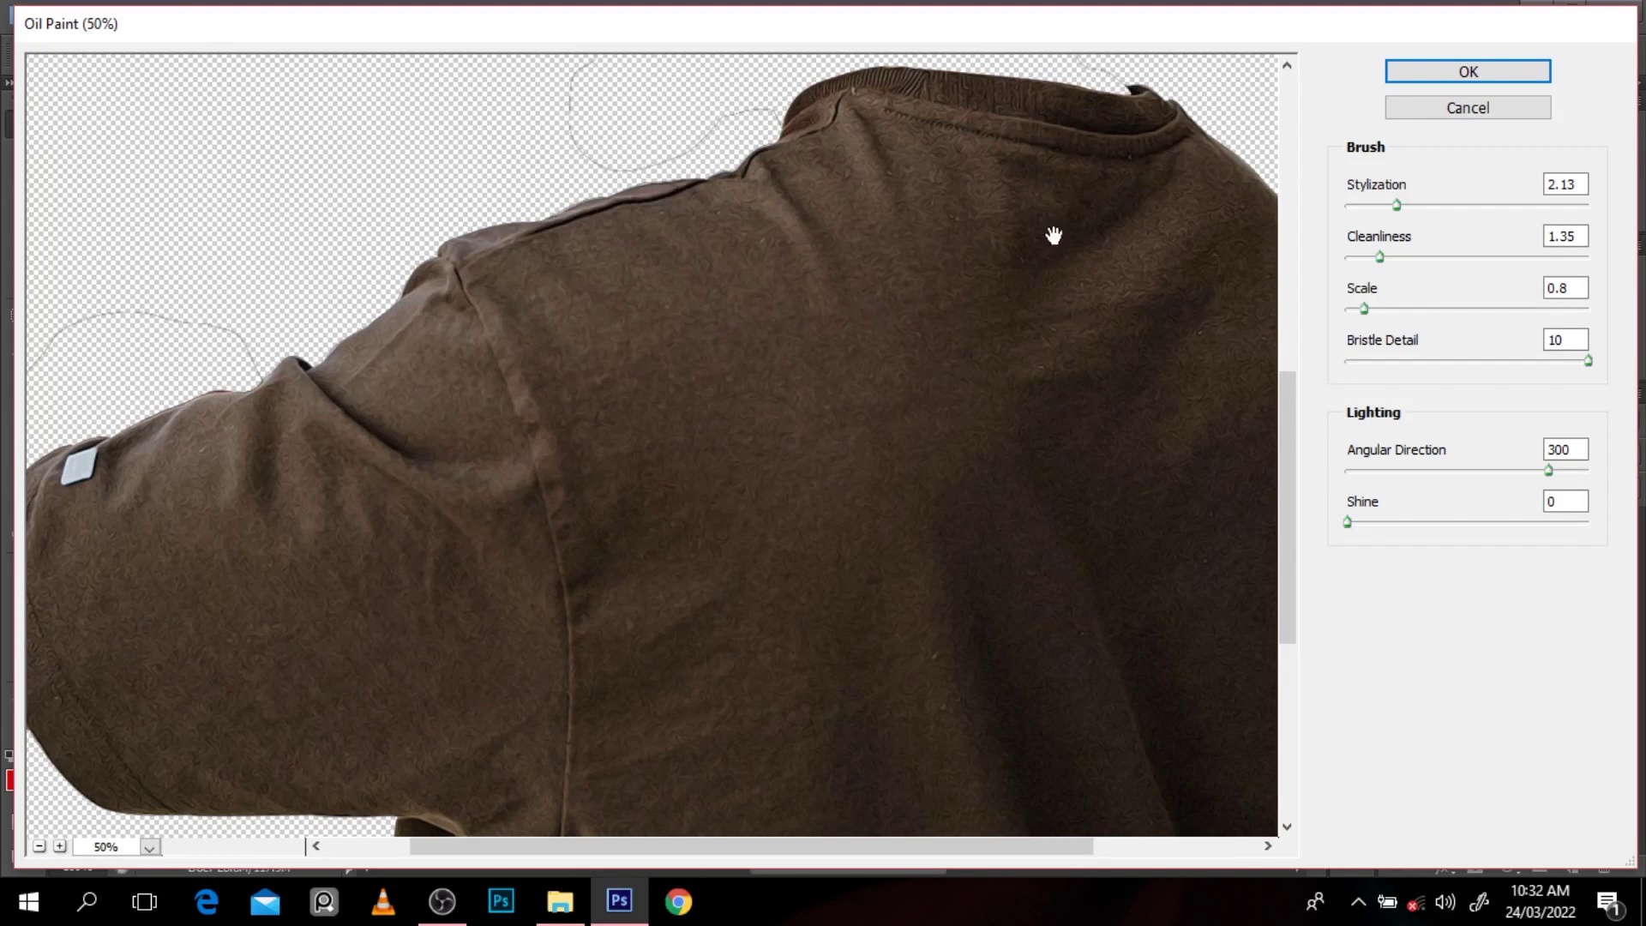
pyautogui.click(1467, 73)
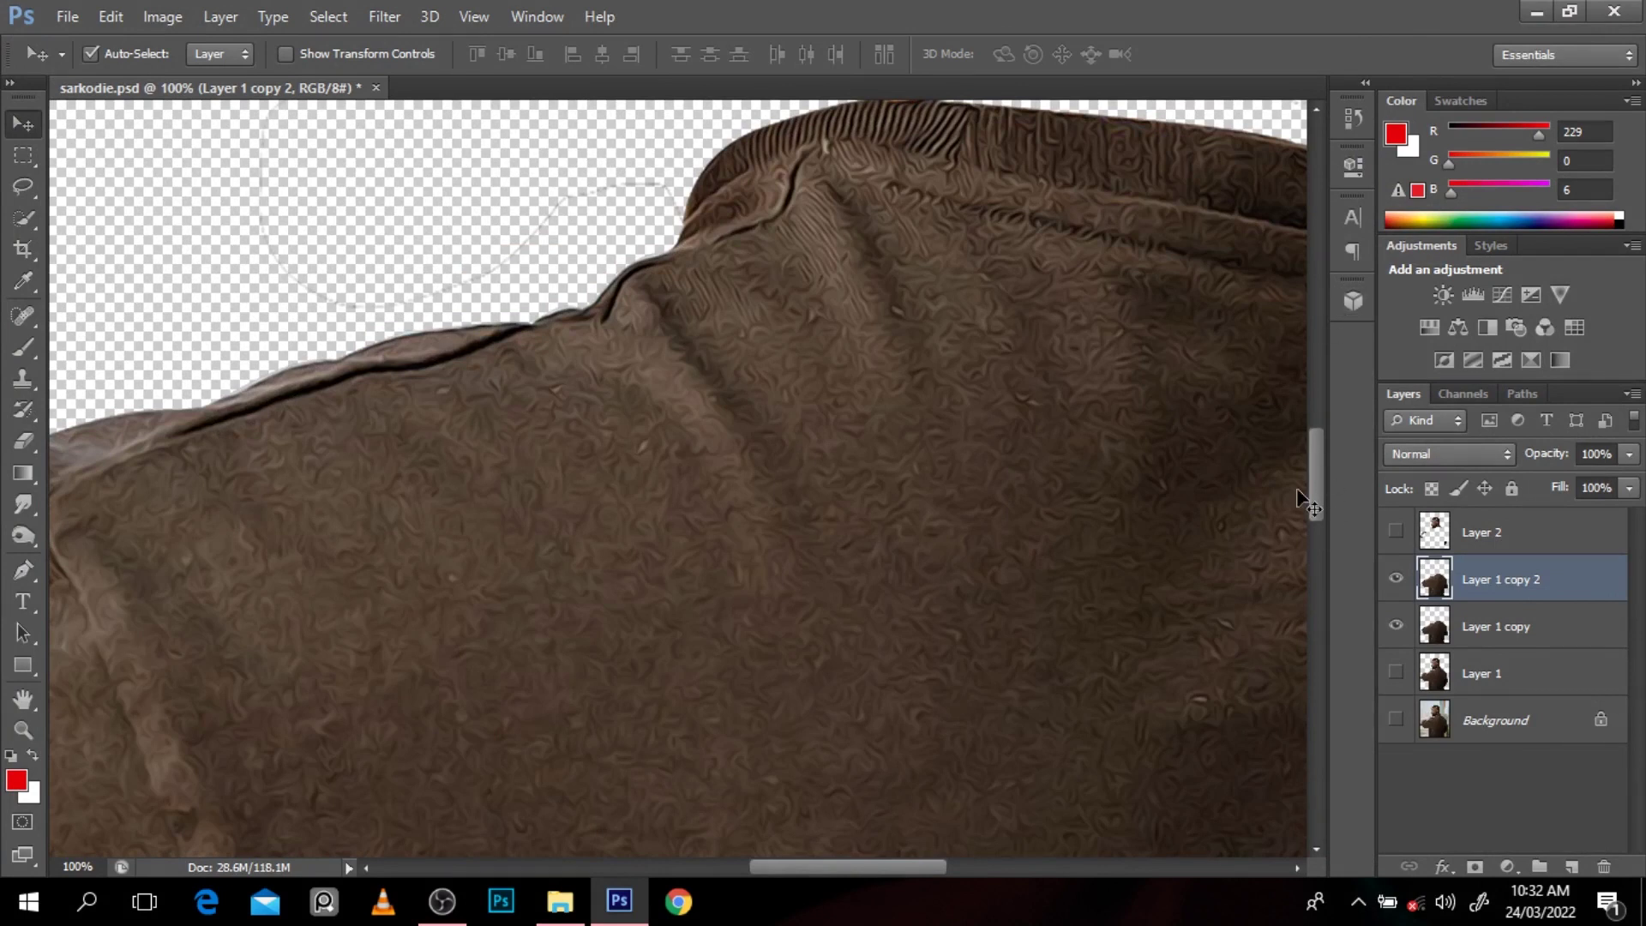
# Compare the shirt with and without the Oil Paint effect by toggling Layer 1 copy 2, and examine the fabric texture at several magnifications.
pyautogui.click(1396, 581)
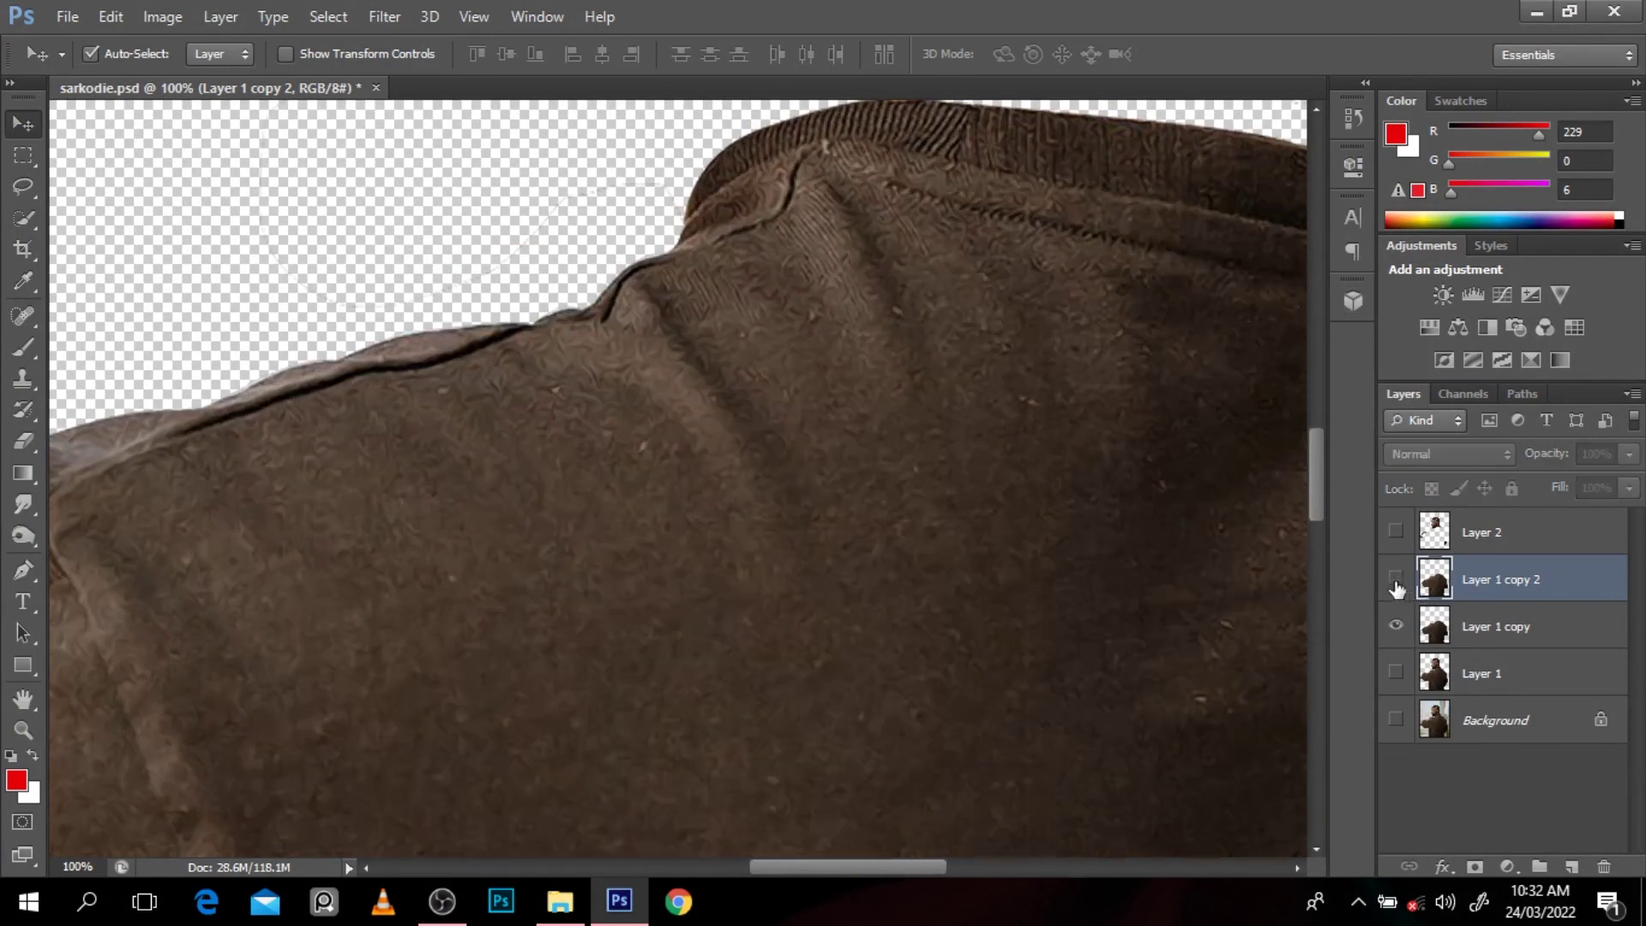
pyautogui.click(1396, 581)
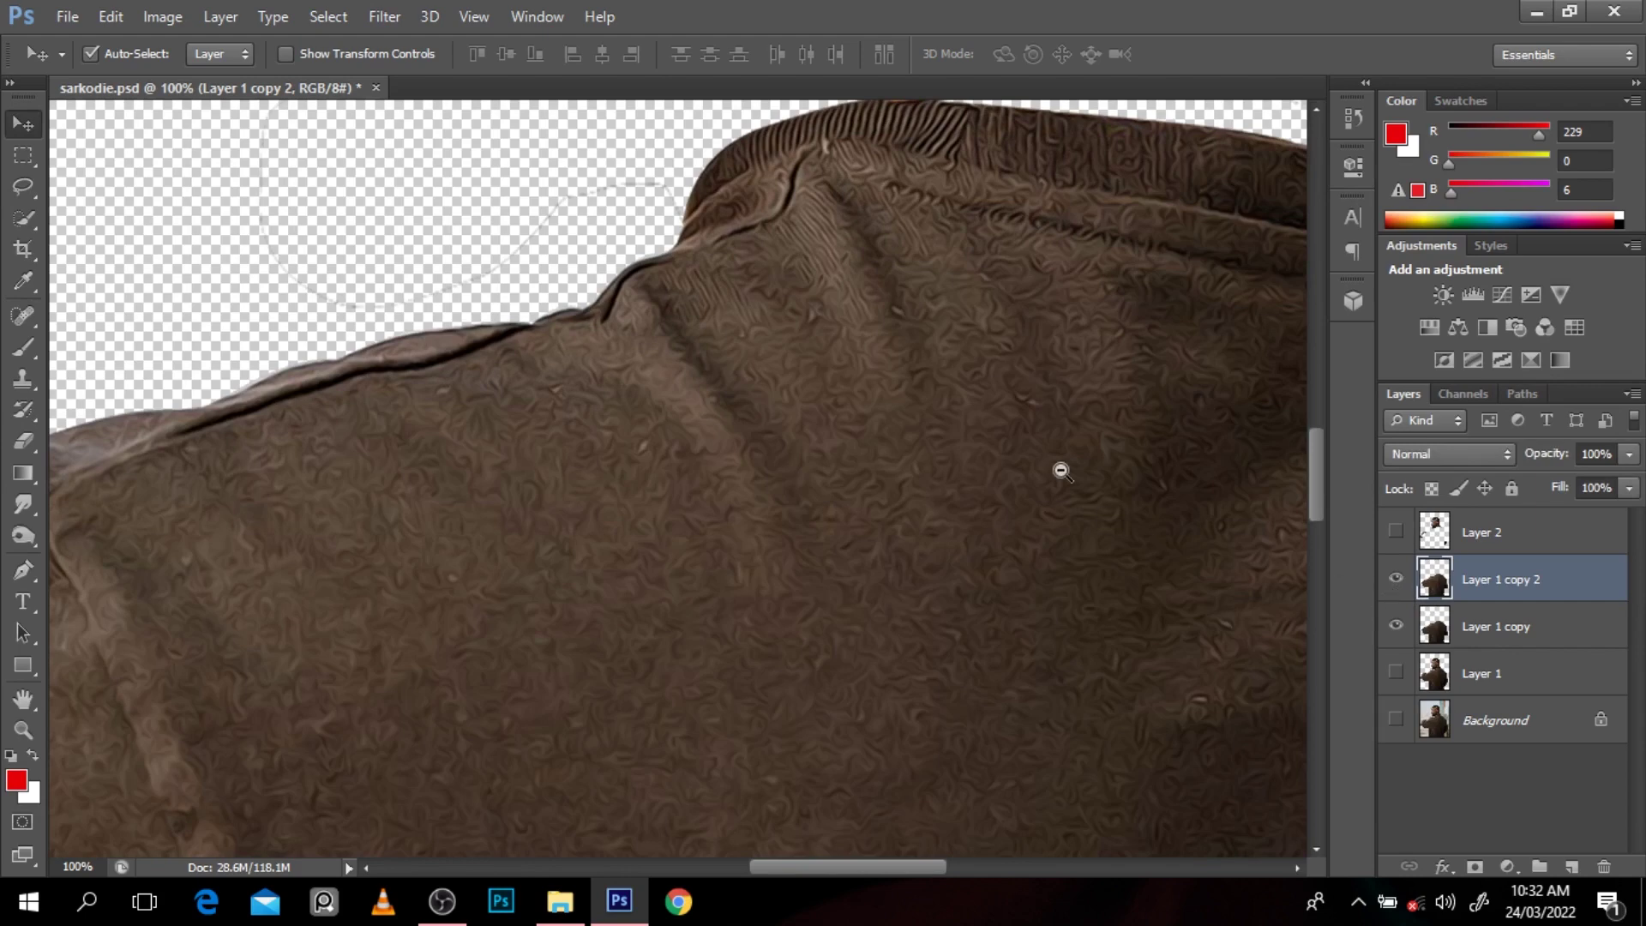
pyautogui.keyDown('ctrl'); pyautogui.keyDown('alt'); pyautogui.click(1061, 471); pyautogui.keyUp('alt'); pyautogui.keyUp('ctrl')
pyautogui.keyDown('ctrl'); pyautogui.keyDown('alt'); pyautogui.click(1061, 470); pyautogui.keyUp('alt'); pyautogui.keyUp('ctrl')
pyautogui.keyDown('ctrl'); pyautogui.keyDown('alt'); pyautogui.click(1061, 470); pyautogui.keyUp('alt'); pyautogui.keyUp('ctrl')
pyautogui.keyDown('ctrl'); pyautogui.keyDown('alt'); pyautogui.click(1061, 470); pyautogui.keyUp('alt'); pyautogui.keyUp('ctrl')
pyautogui.keyDown('ctrl'); pyautogui.click(1061, 471); pyautogui.keyUp('ctrl')
pyautogui.keyDown('ctrl'); pyautogui.click(1061, 470); pyautogui.keyUp('ctrl')
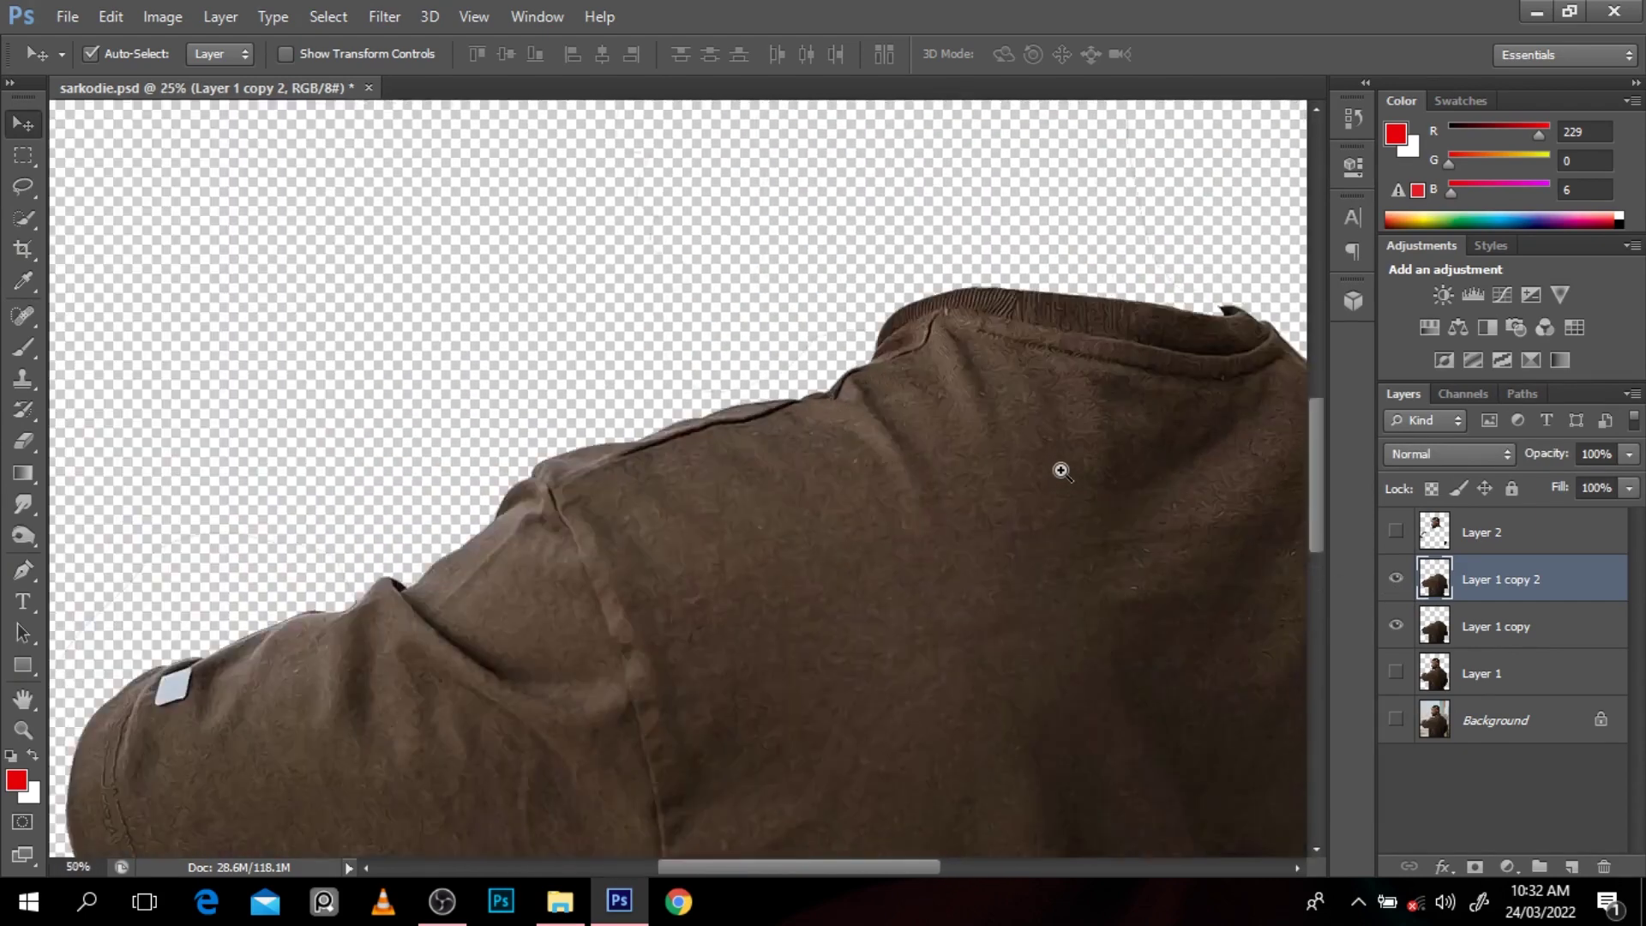
pyautogui.keyDown('ctrl'); pyautogui.click(1060, 468); pyautogui.keyUp('ctrl')
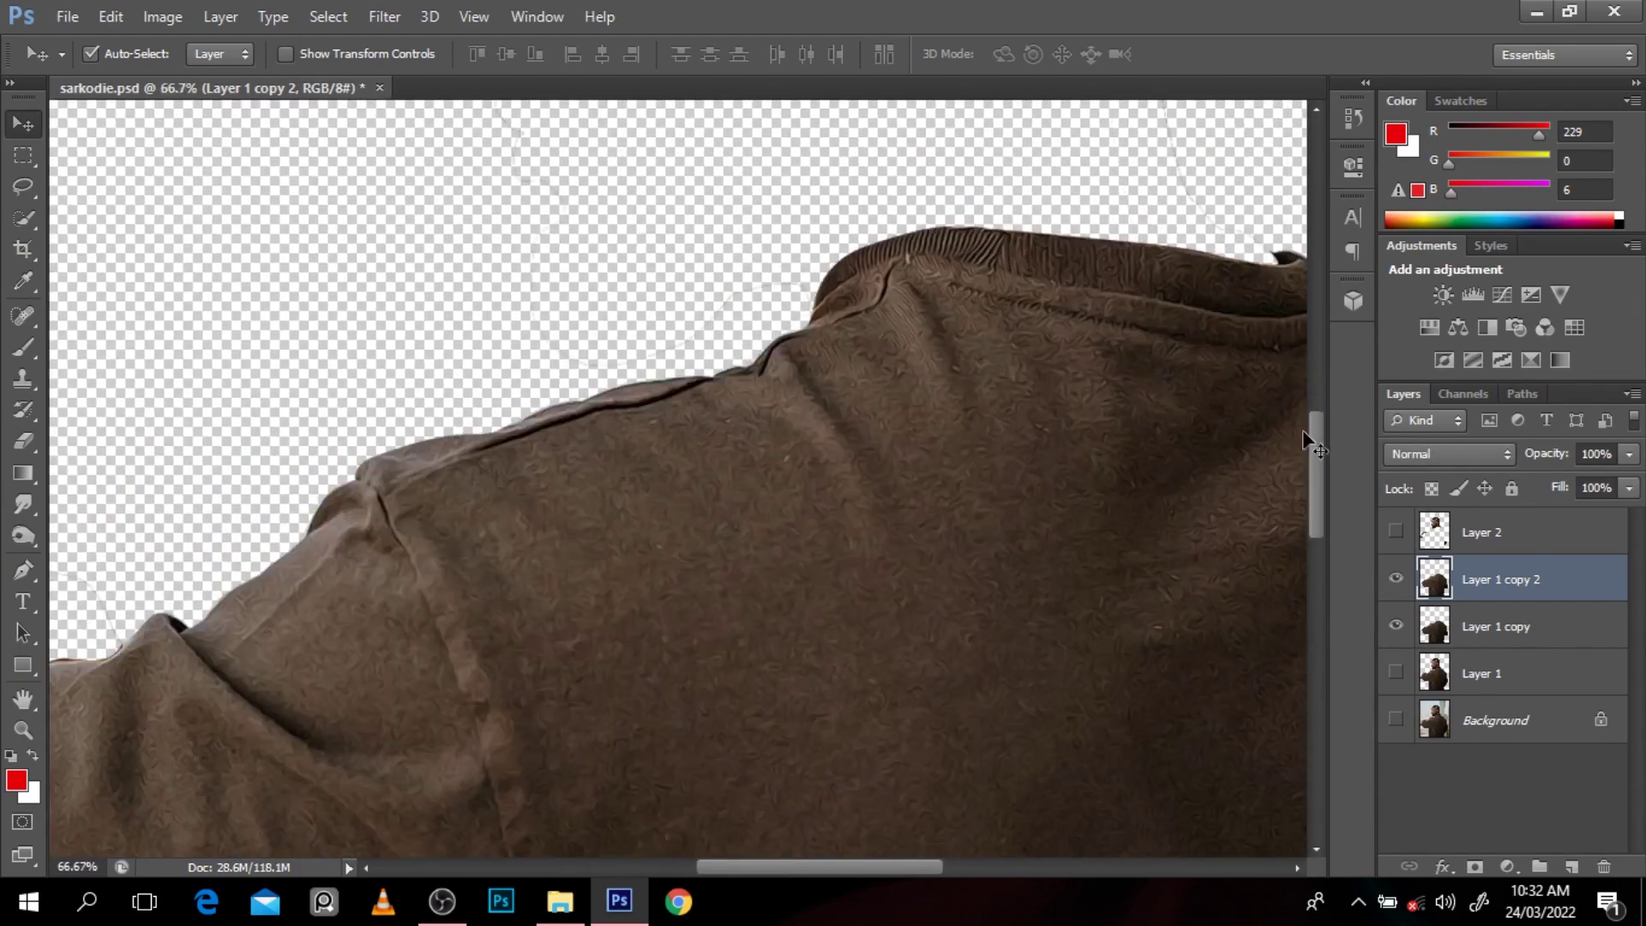
pyautogui.scroll(3, 1320, 476)
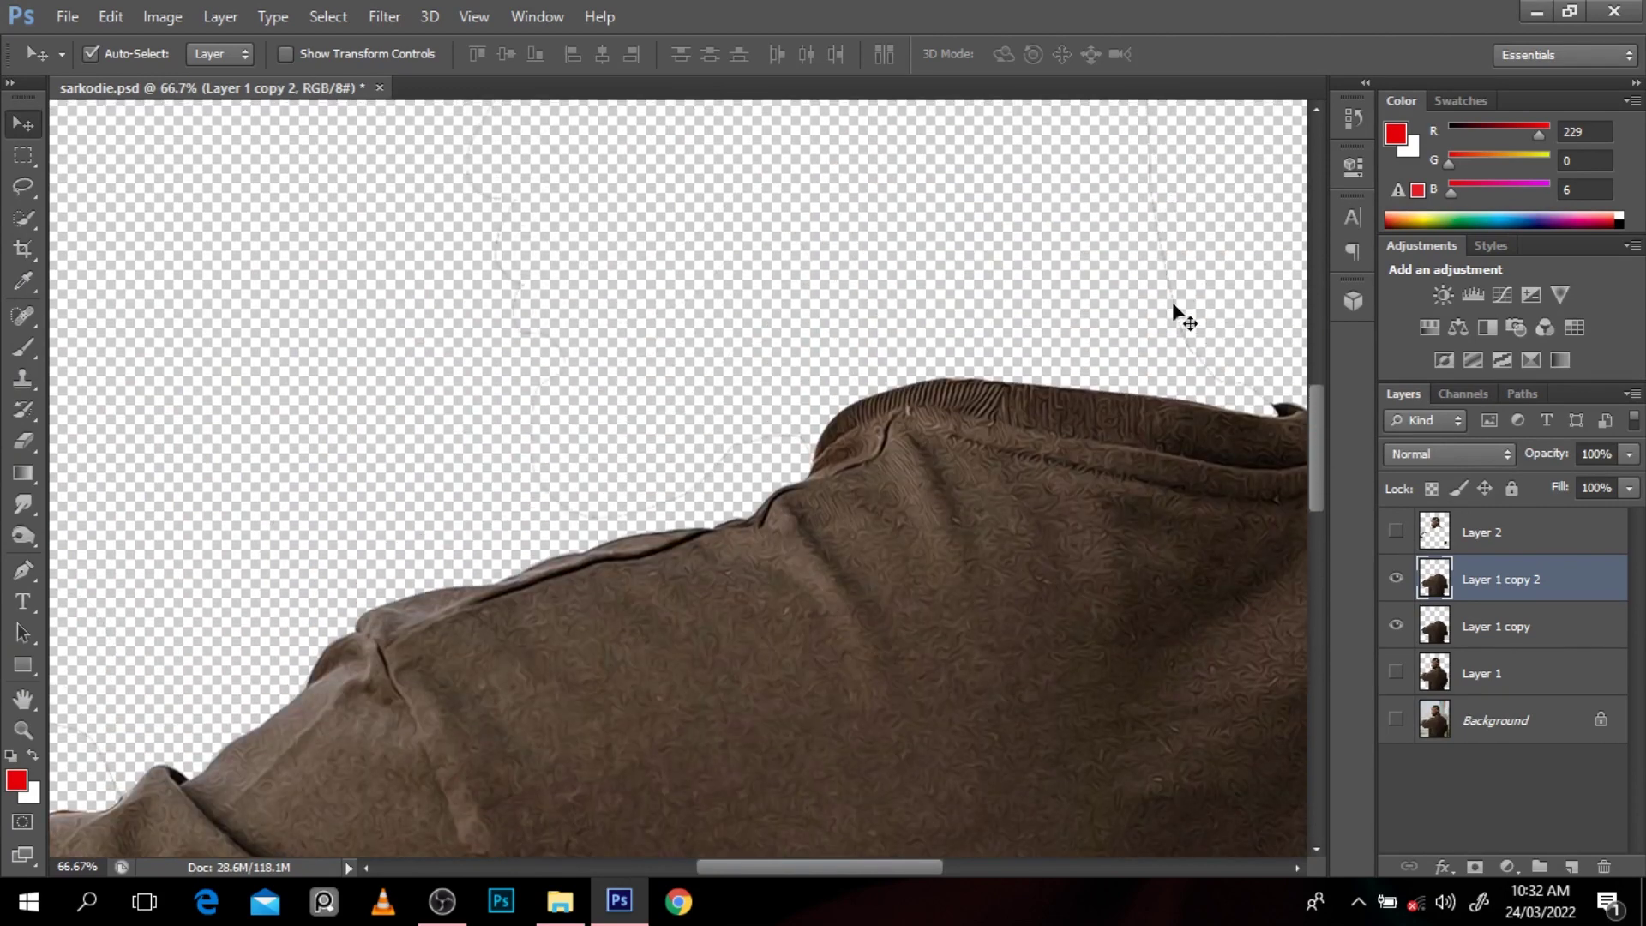
pyautogui.keyDown('ctrl'); pyautogui.keyDown('alt'); pyautogui.click(1123, 443); pyautogui.keyUp('alt'); pyautogui.keyUp('ctrl')
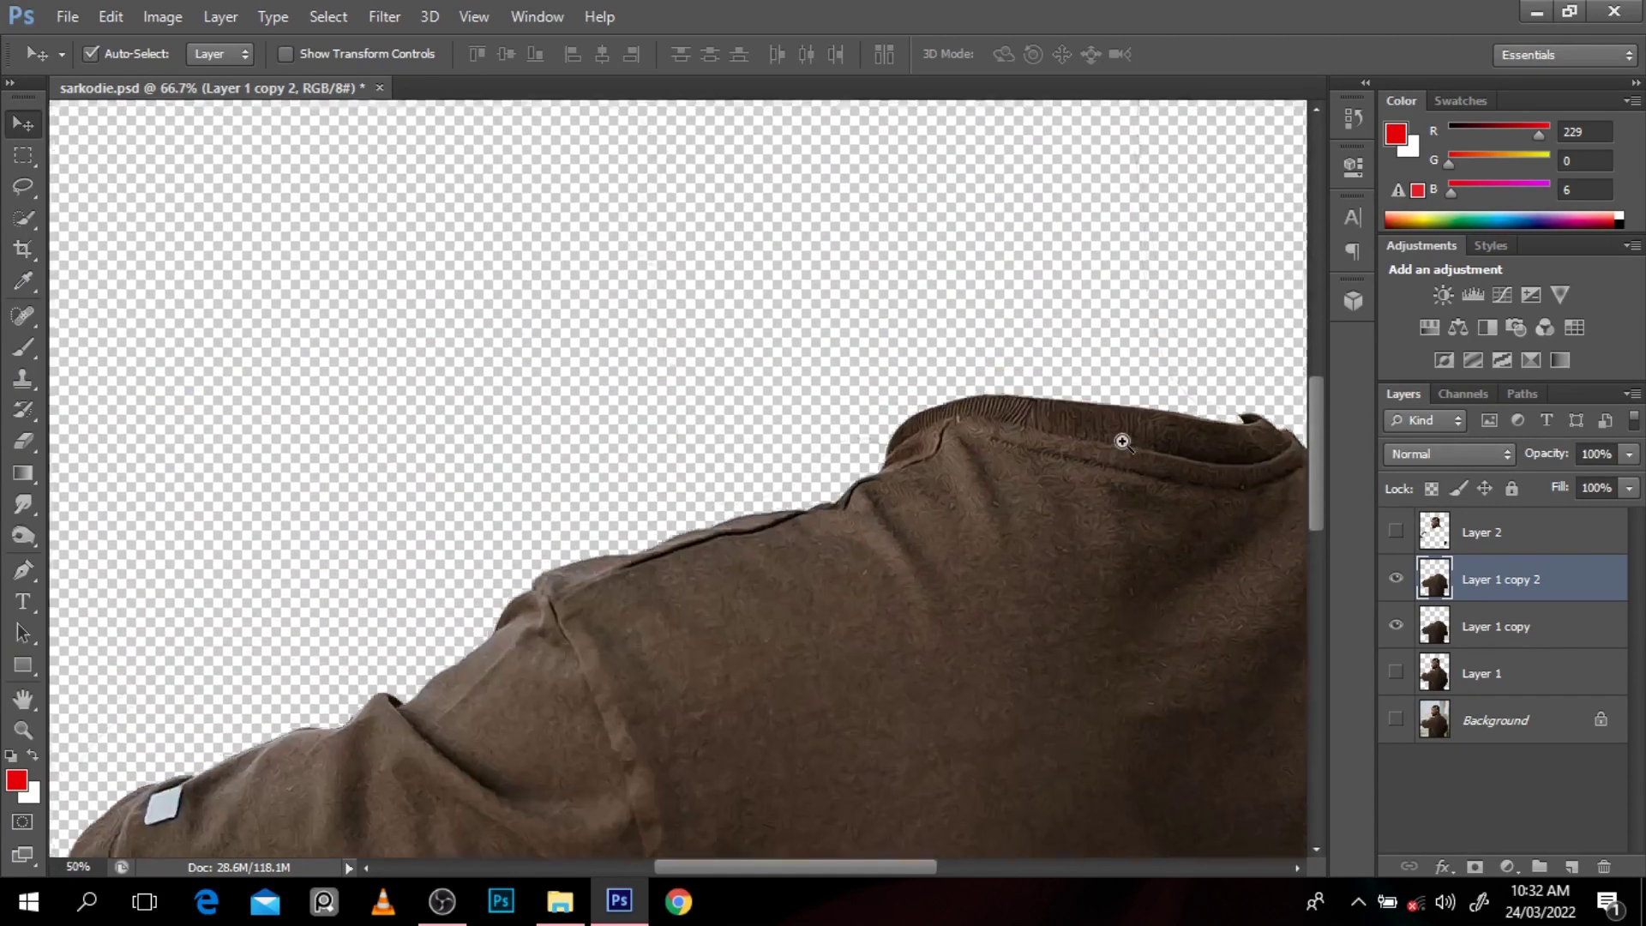
pyautogui.keyDown('ctrl'); pyautogui.keyDown('alt'); pyautogui.click(1123, 442); pyautogui.keyUp('alt'); pyautogui.keyUp('ctrl')
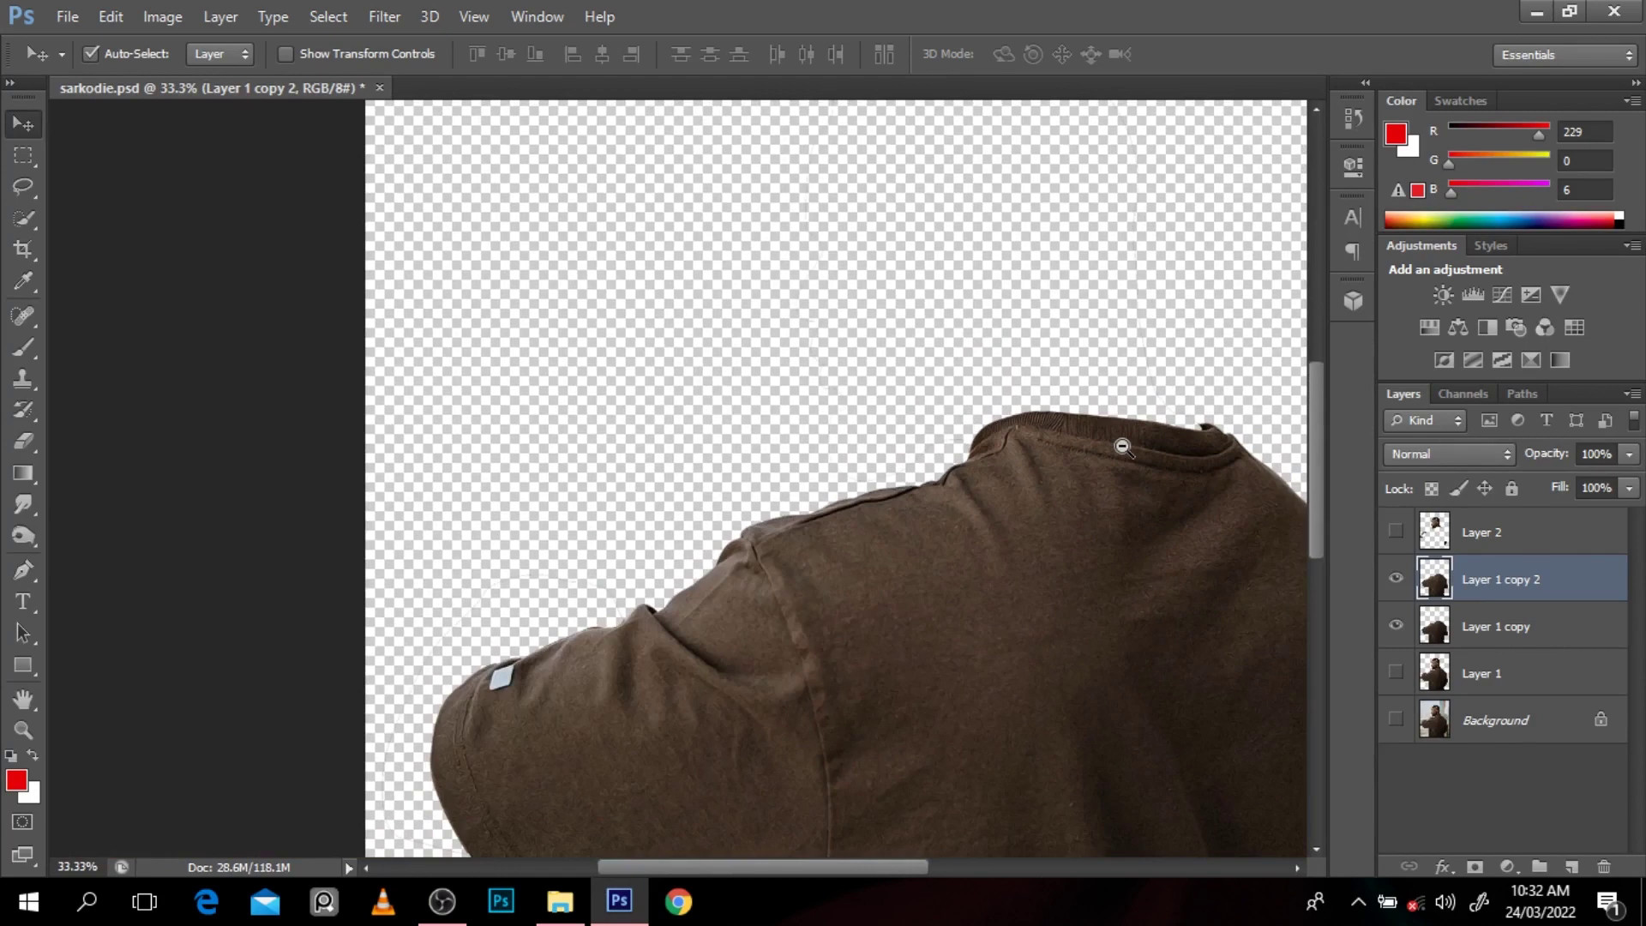
pyautogui.keyDown('ctrl'); pyautogui.keyDown('alt'); pyautogui.click(1123, 444); pyautogui.keyUp('alt'); pyautogui.keyUp('ctrl')
pyautogui.moveTo(1314, 501); pyautogui.dragTo(1318, 564)
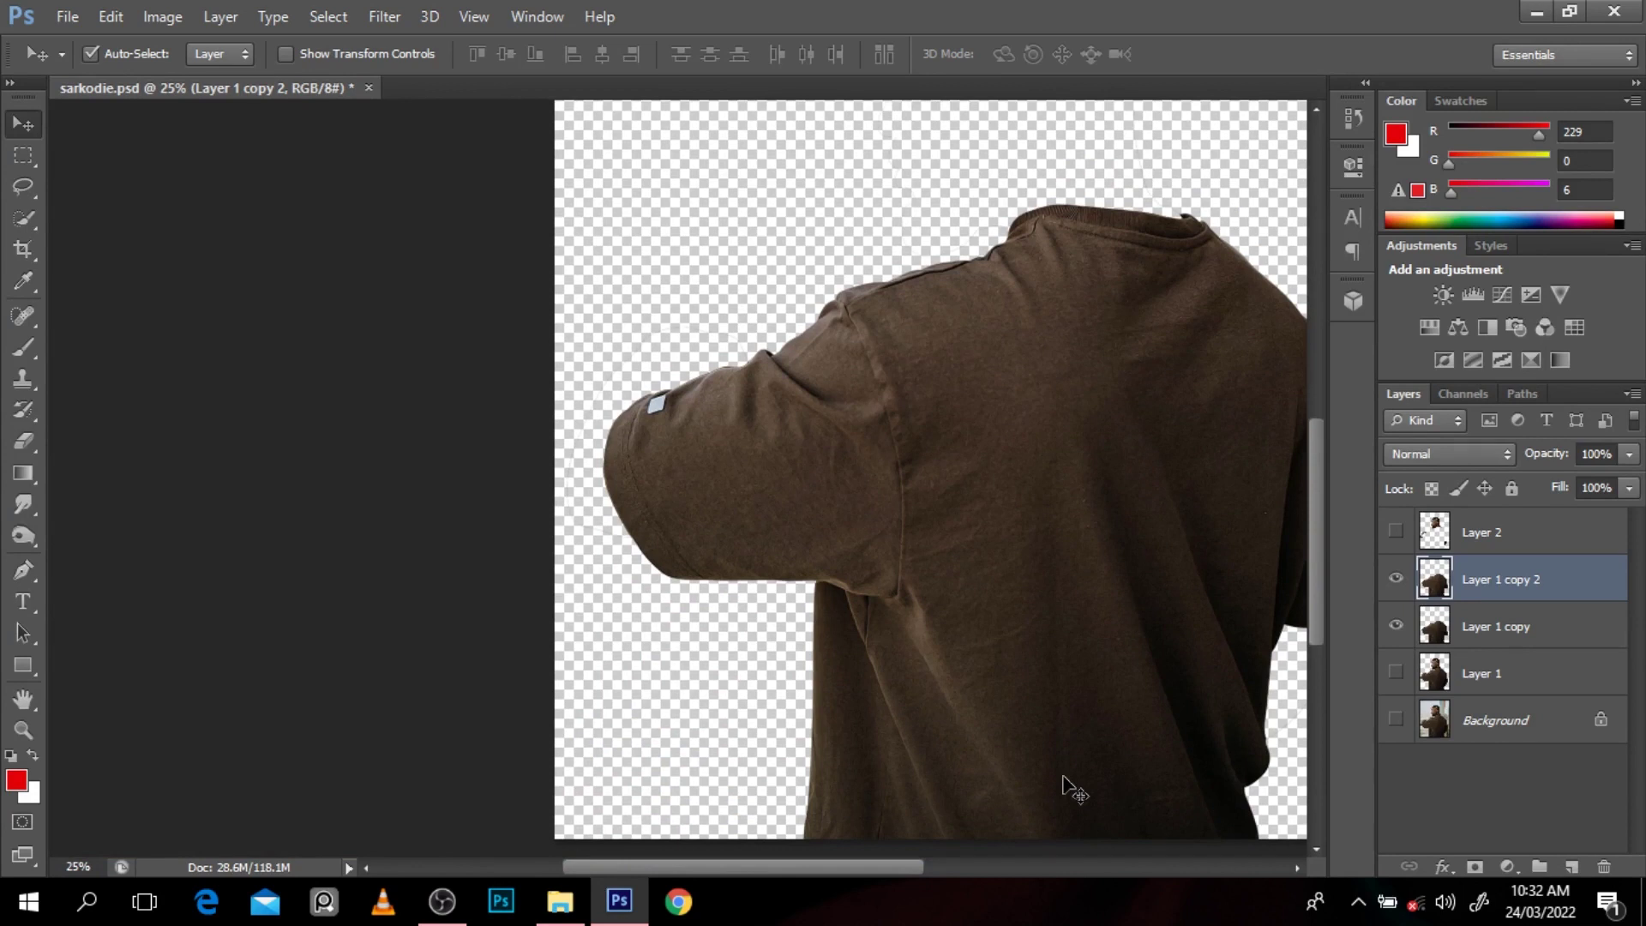
# Activate the Smudge tool with Layer 1 copy 2 selected and save the sarkodie.psd document.
pyautogui.press('r')
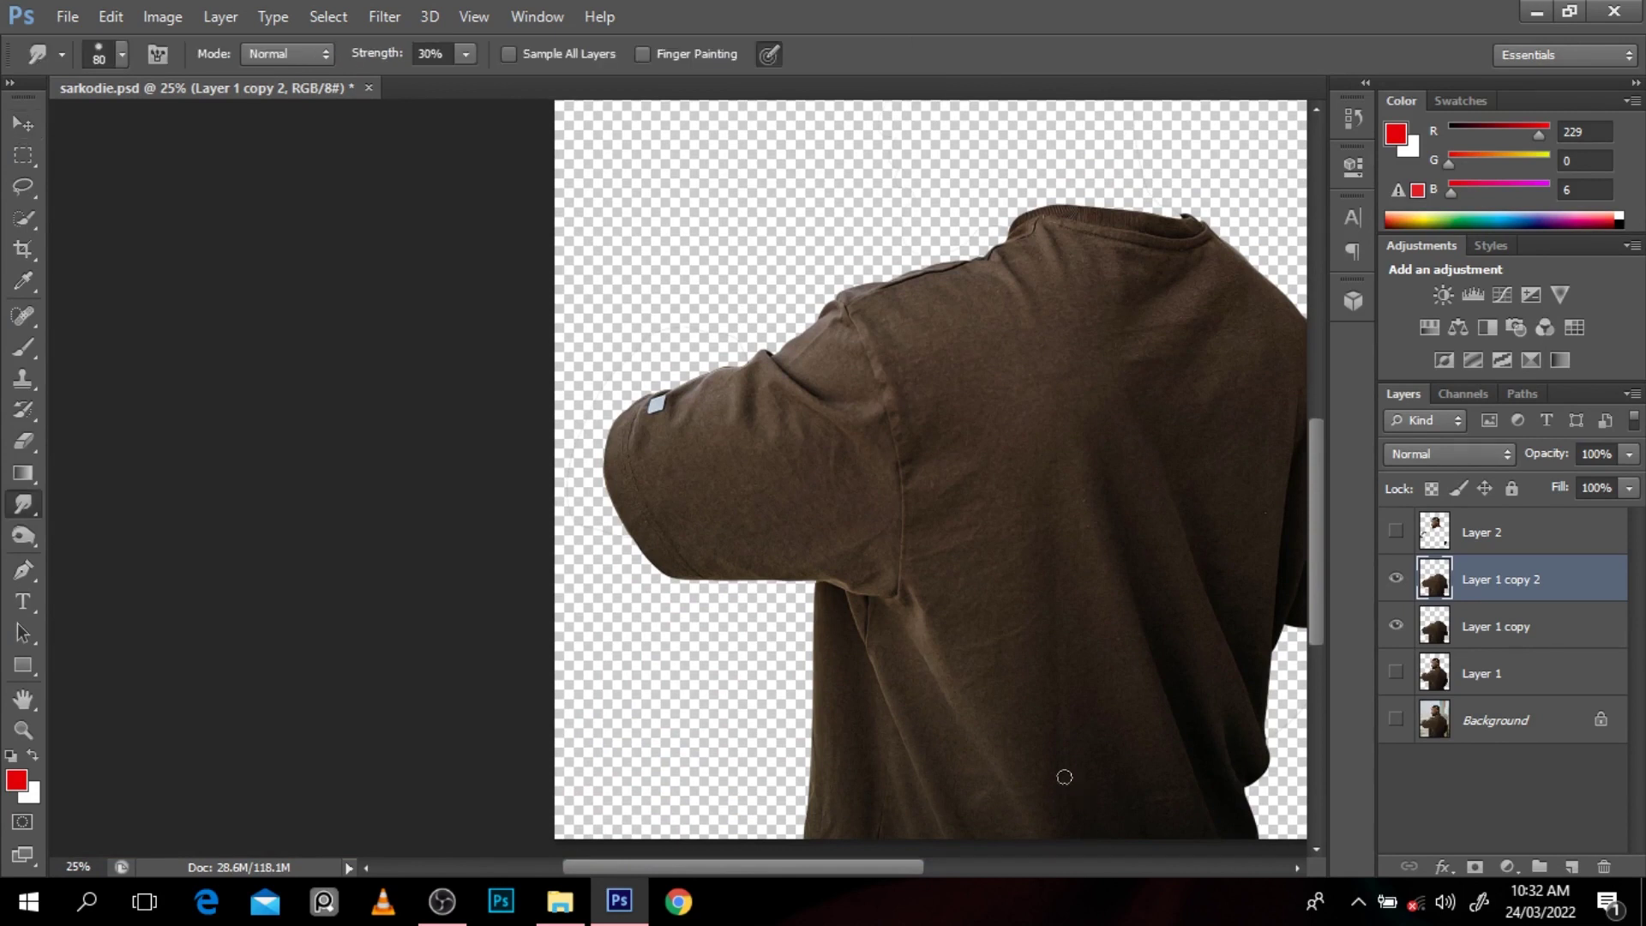
pyautogui.hotkey('ctrl', 's')
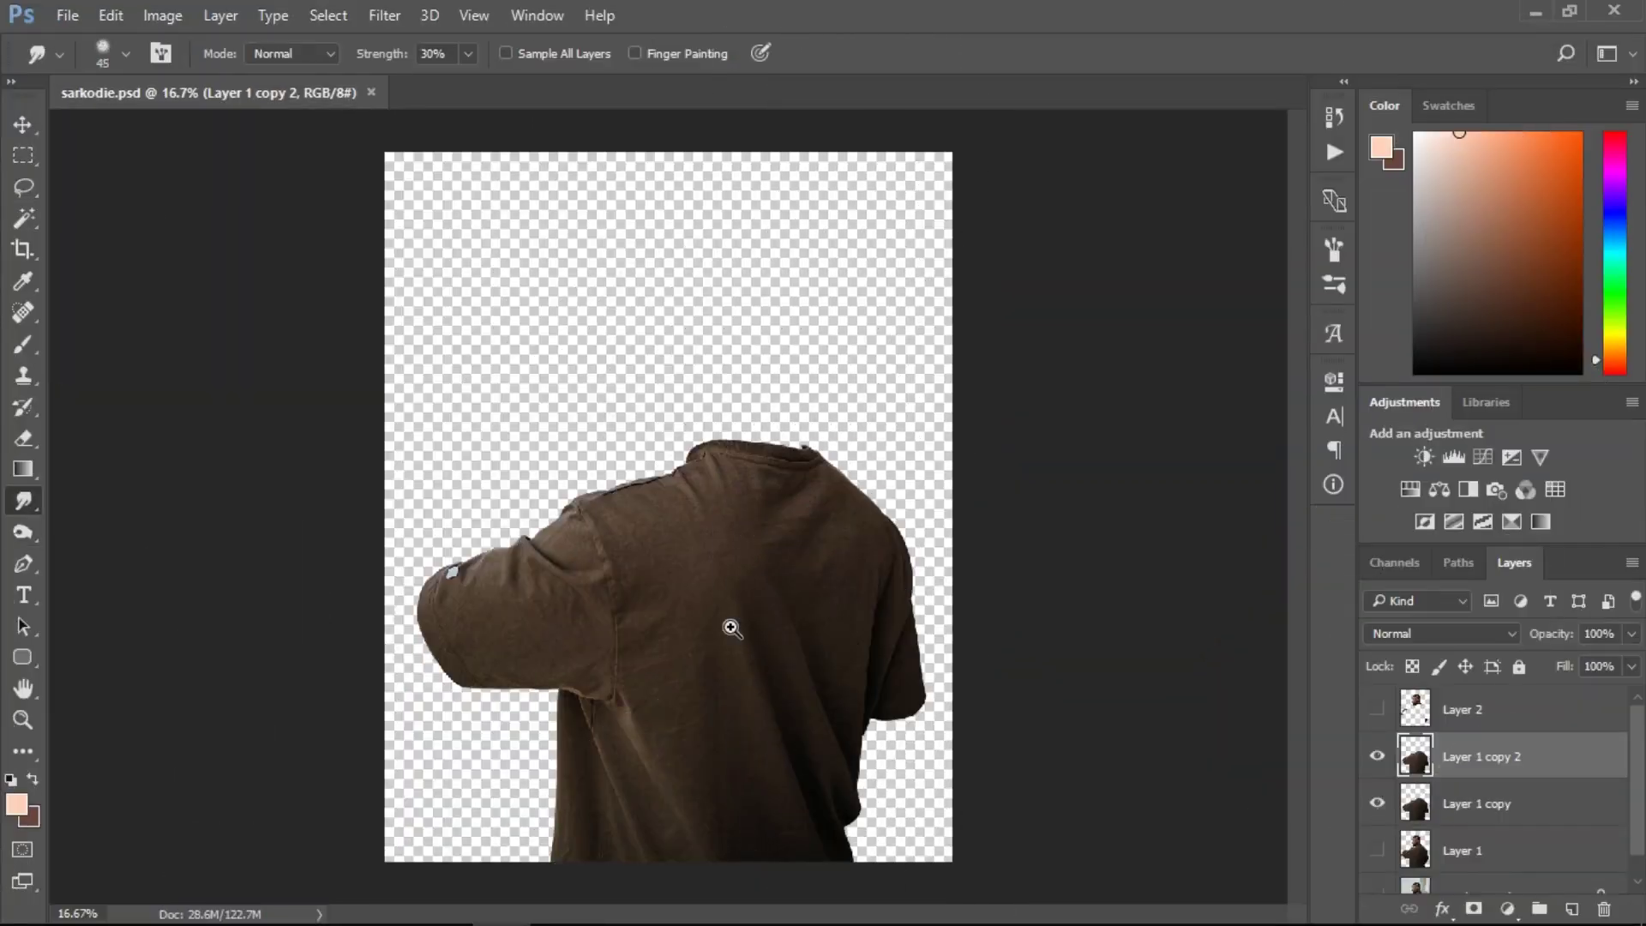
pyautogui.scroll(2, 744, 638)
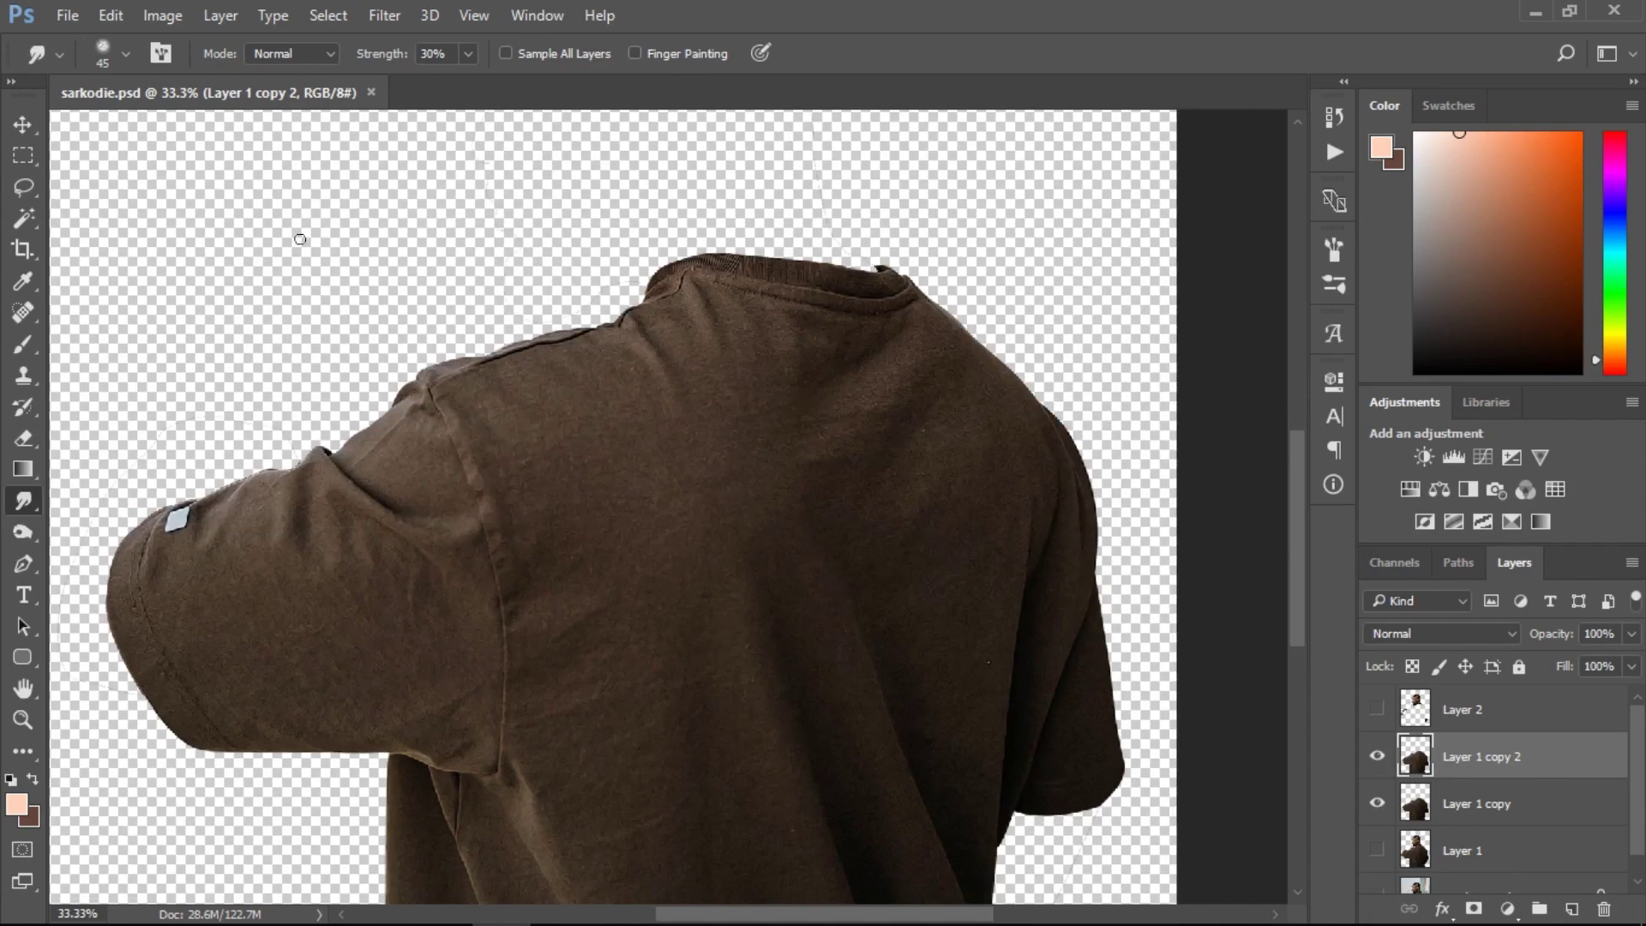
# Enlarge the Smudge brush to 150 px for blending the fabric in the middle of the shirt.
pyautogui.press(']')
pyautogui.press(']')
pyautogui.press(']')
pyautogui.press(']')
pyautogui.press(']')
pyautogui.press(']')
pyautogui.press(']')
pyautogui.scroll(1, 576, 492)
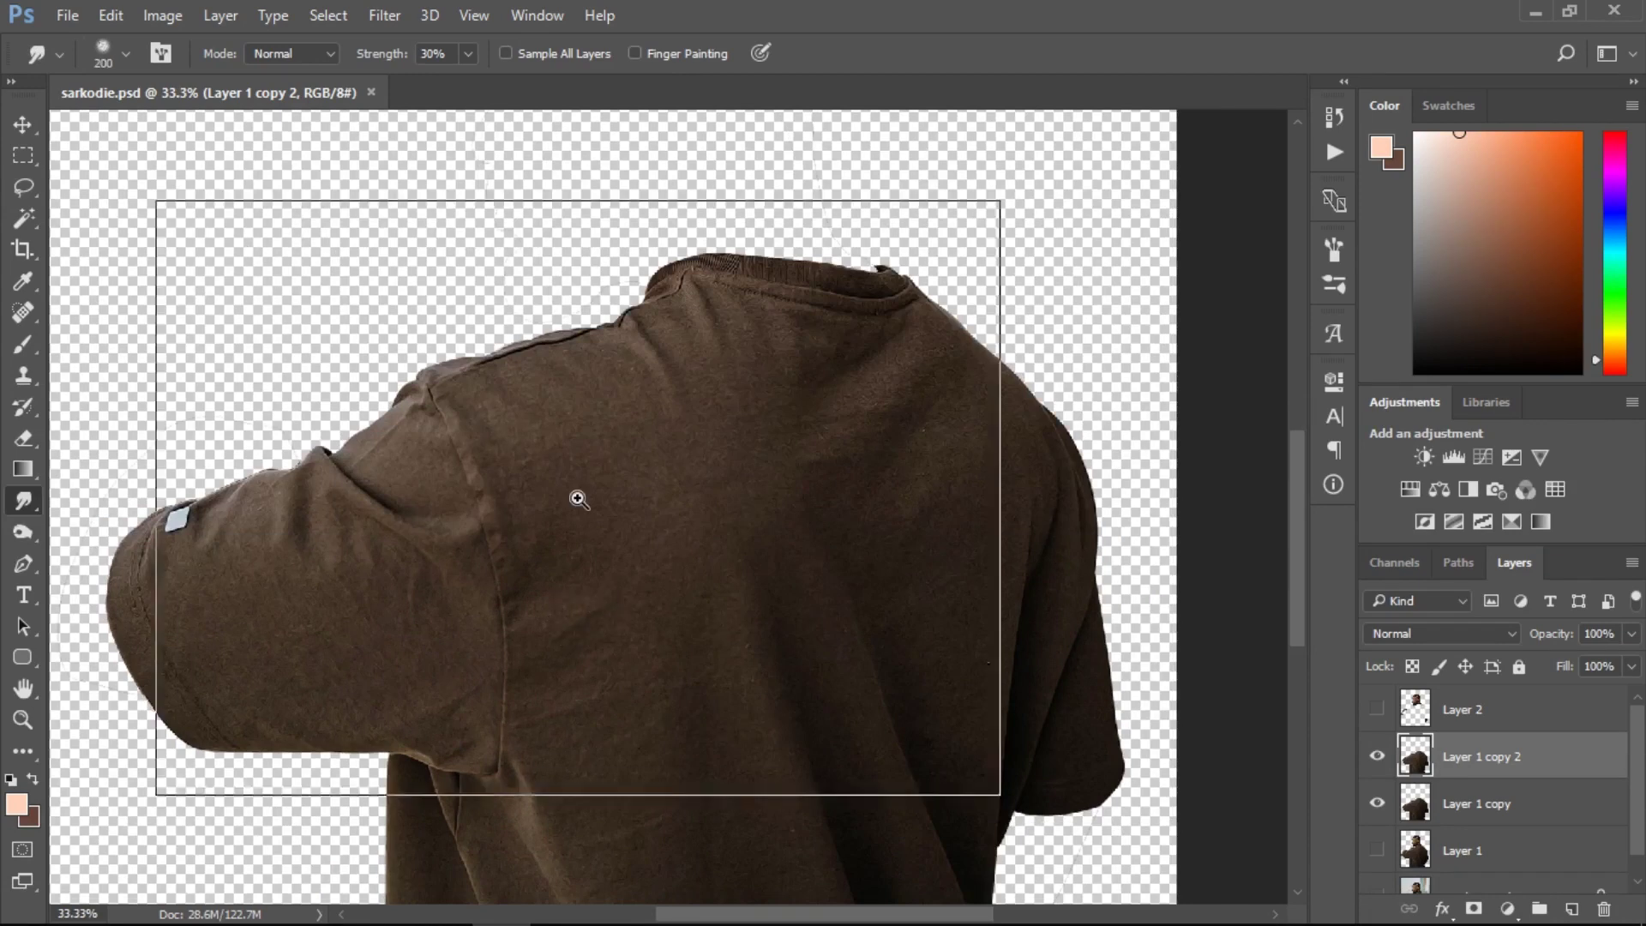
pyautogui.press('[')
pyautogui.press('[')
pyautogui.press('[')
pyautogui.press(']')
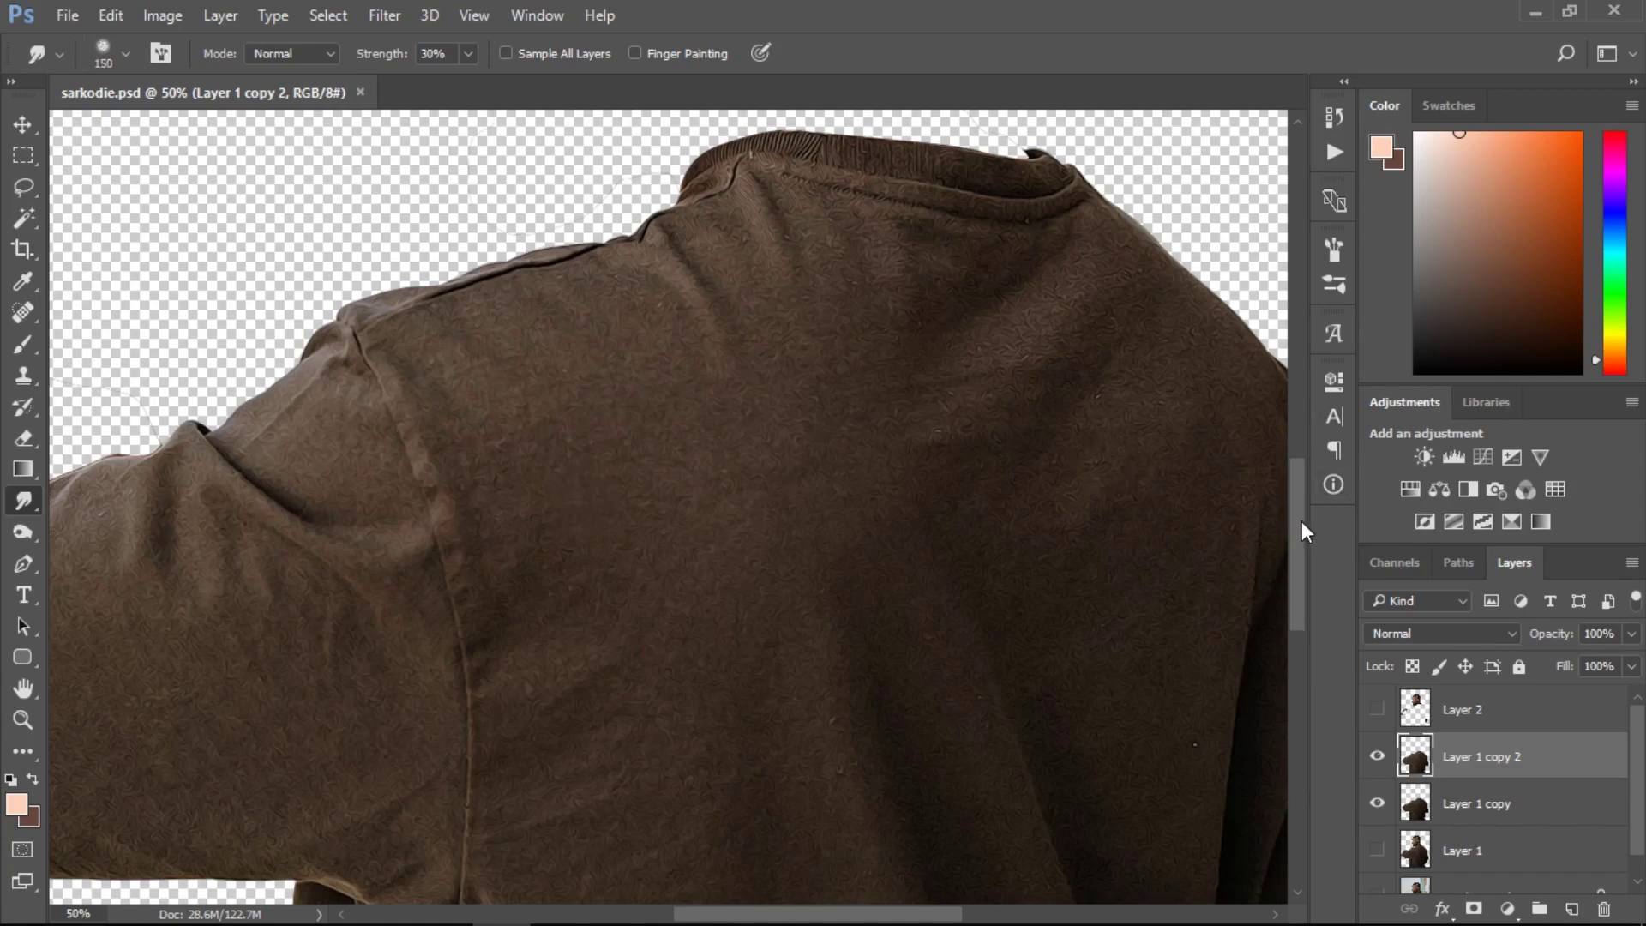
pyautogui.moveTo(1301, 521); pyautogui.dragTo(1300, 512)
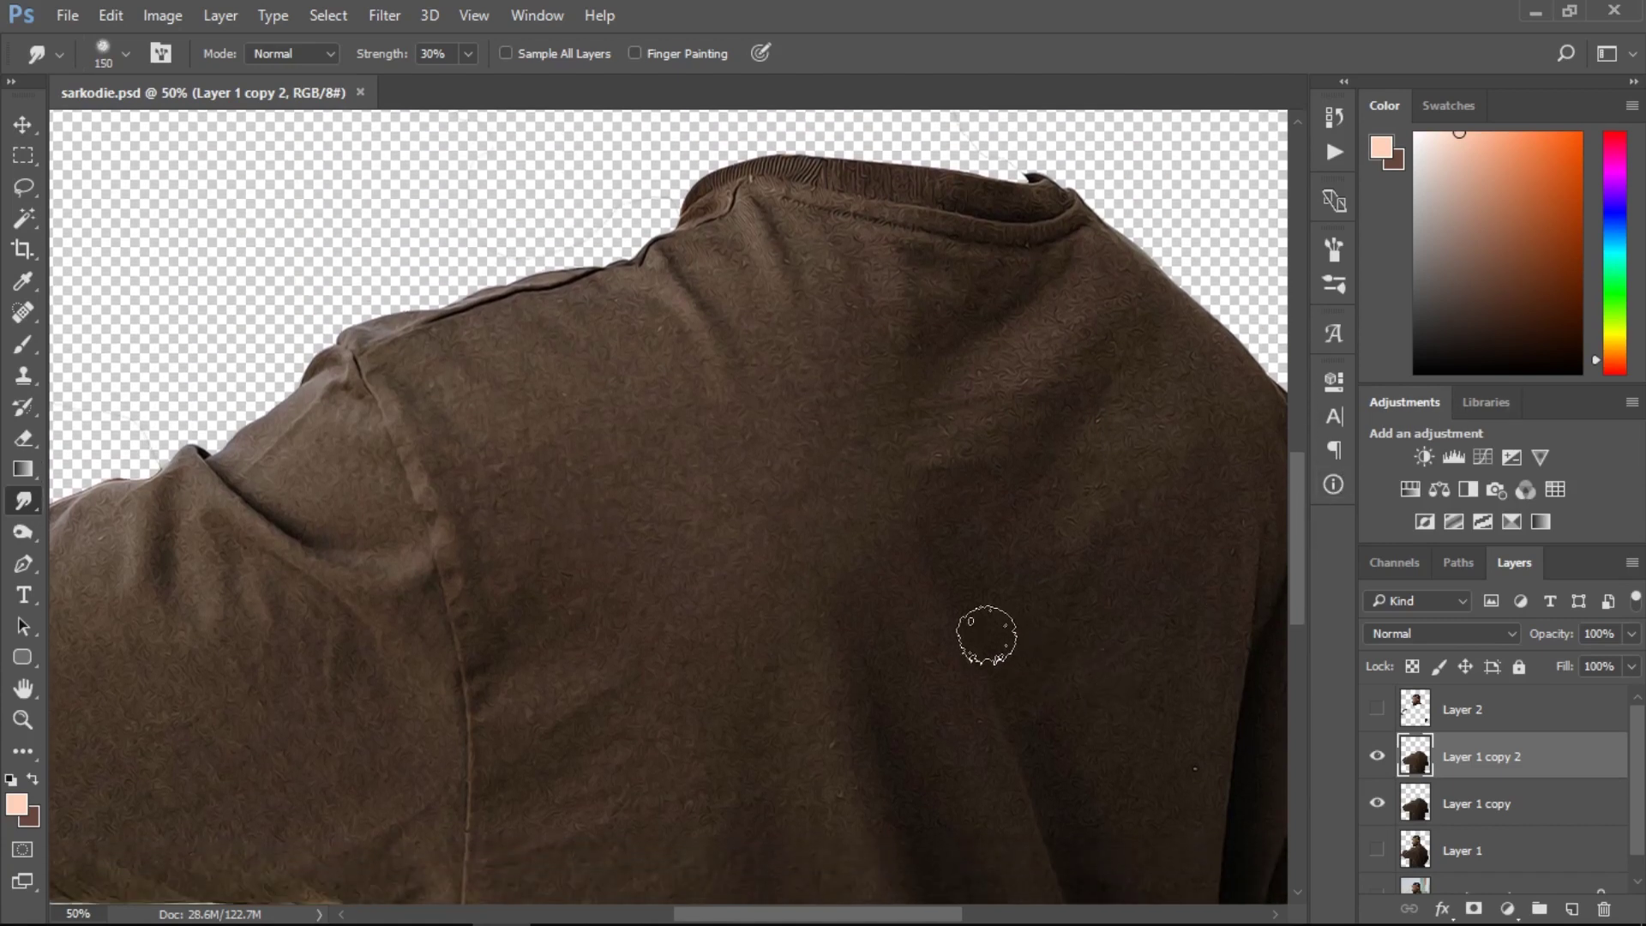
pyautogui.press(']')
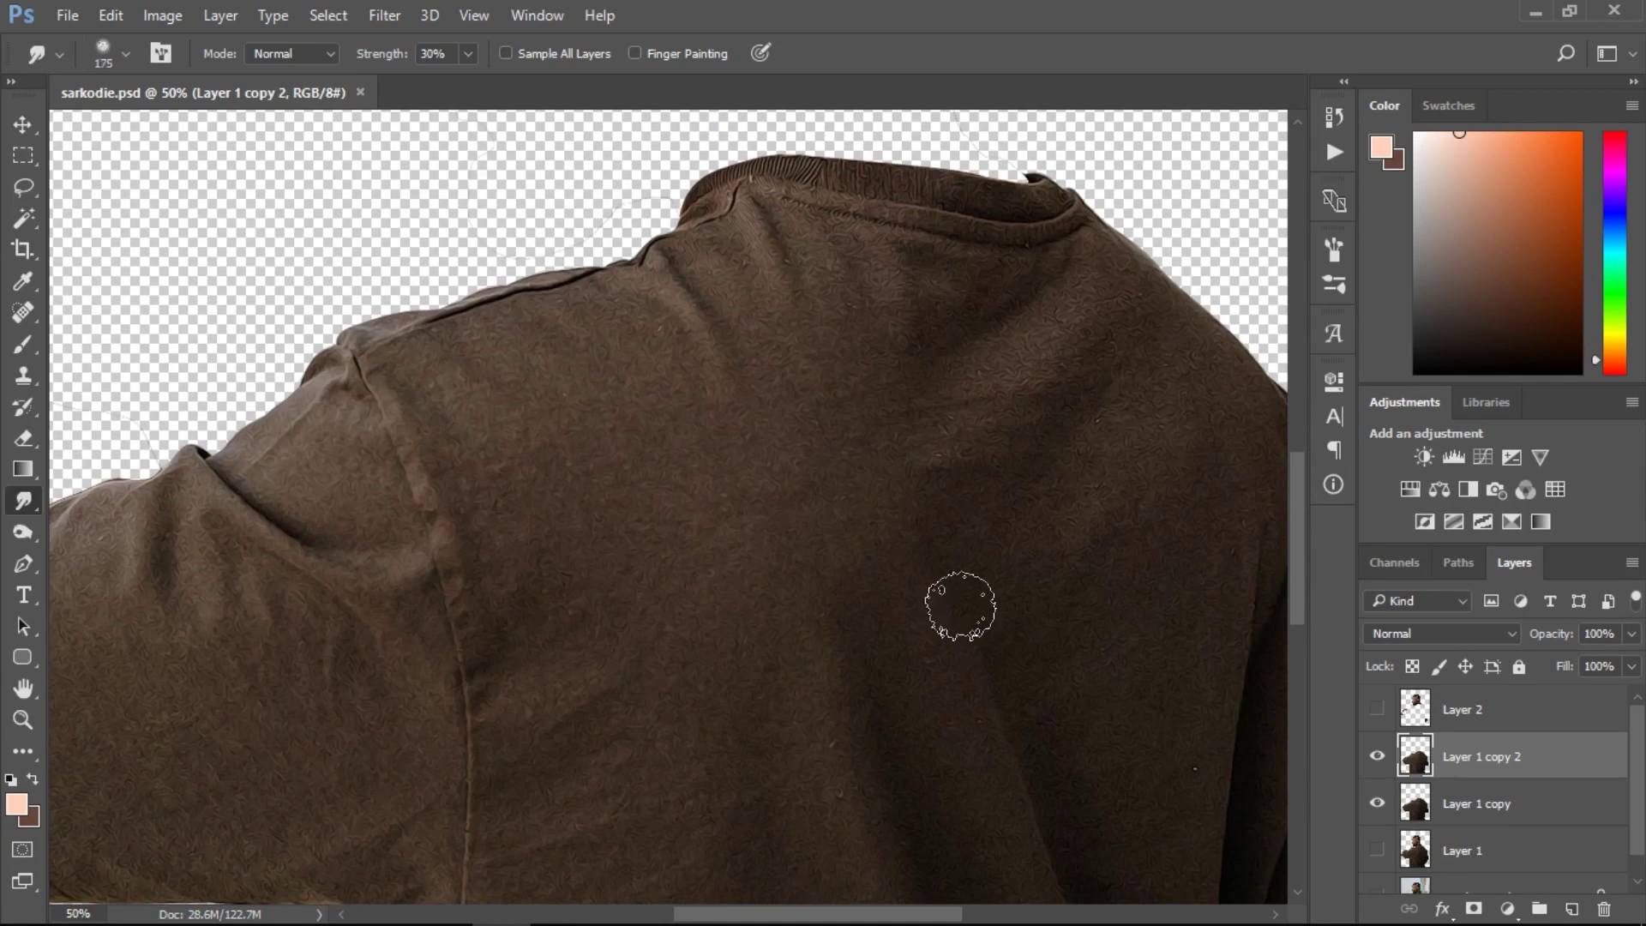
pyautogui.press('[')
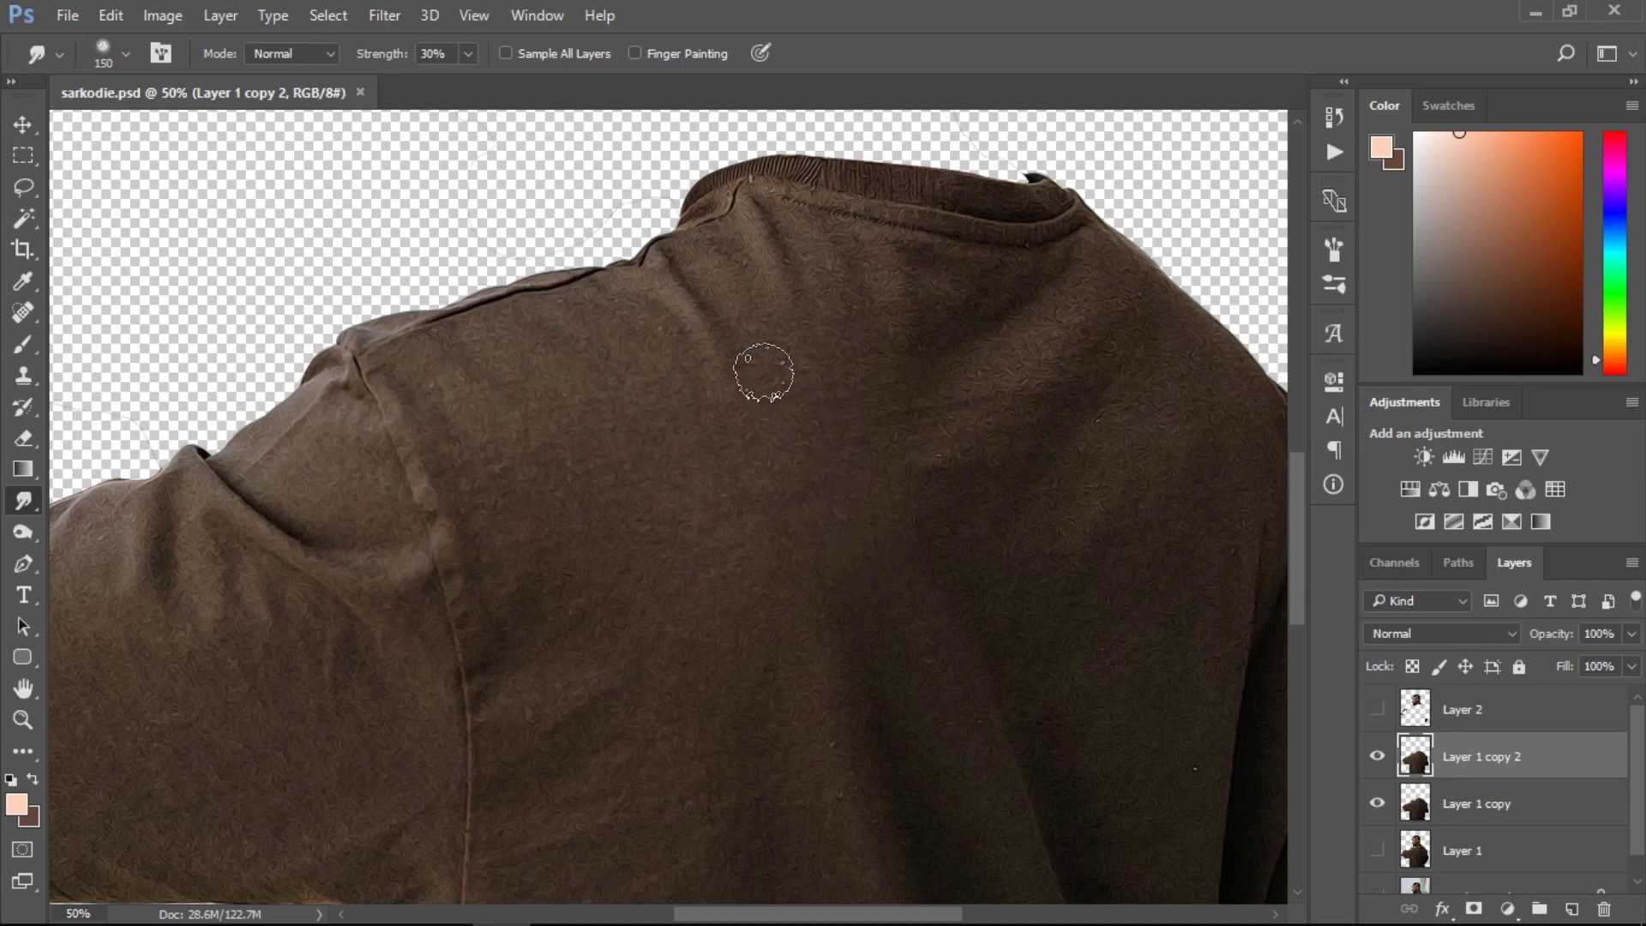
# Smudge the long folds down the middle of the shirt and its right side edge with a 175 px brush at 30% strength.
pyautogui.press('[')
pyautogui.press('[')
pyautogui.press('[')
pyautogui.press(']')
pyautogui.press(']')
pyautogui.moveTo(845, 404); pyautogui.dragTo(863, 441)
pyautogui.press(']')
pyautogui.press(']')
pyautogui.moveTo(1299, 508); pyautogui.dragTo(1299, 562)
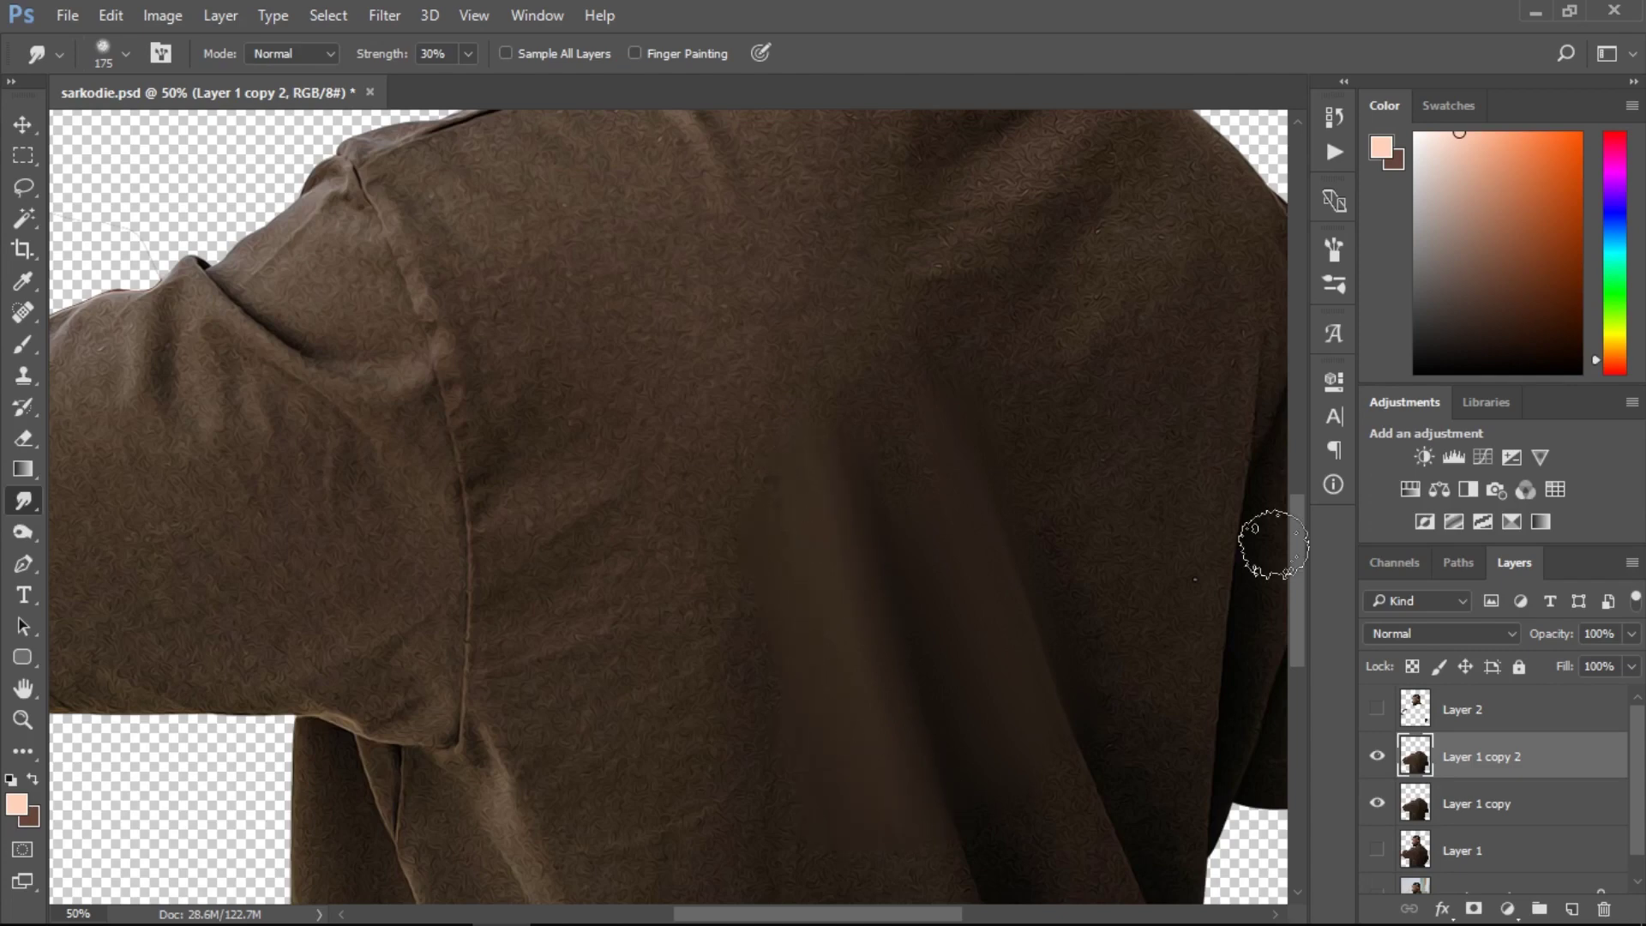
pyautogui.scroll(-5, 1273, 545)
pyautogui.moveTo(1225, 515); pyautogui.dragTo(1200, 660)
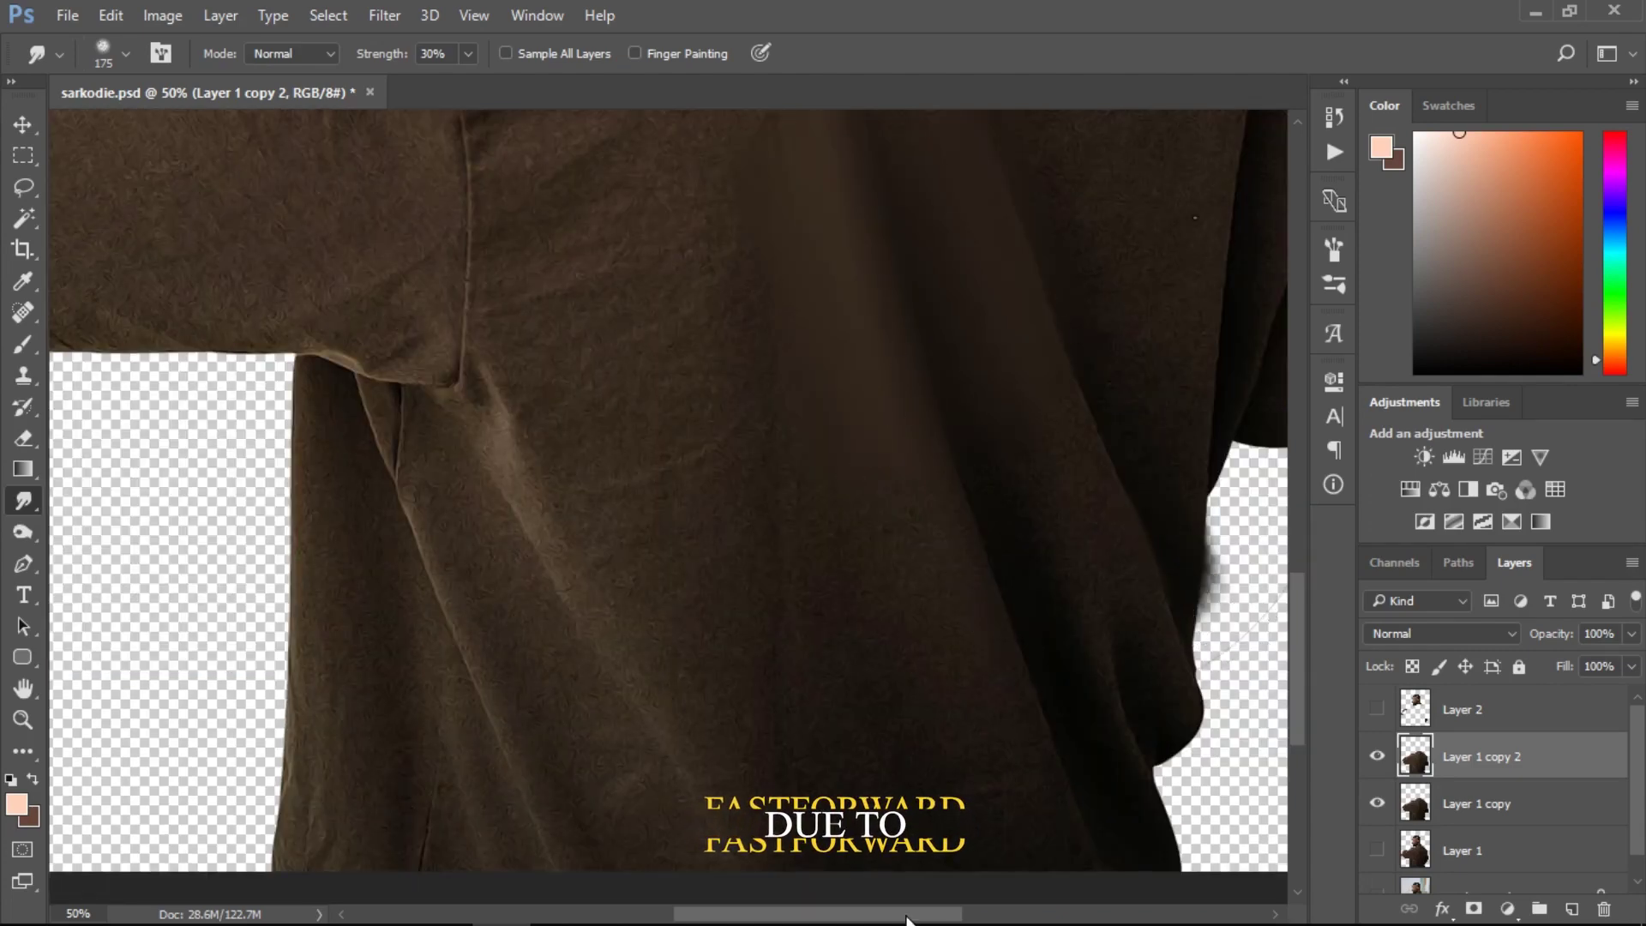
# Clip Layer 1 copy 2 to Layer 1 copy so smudging stays within the shirt outline.
pyautogui.hotkey('ctrl', '+')
pyautogui.rightClick(1474, 758)
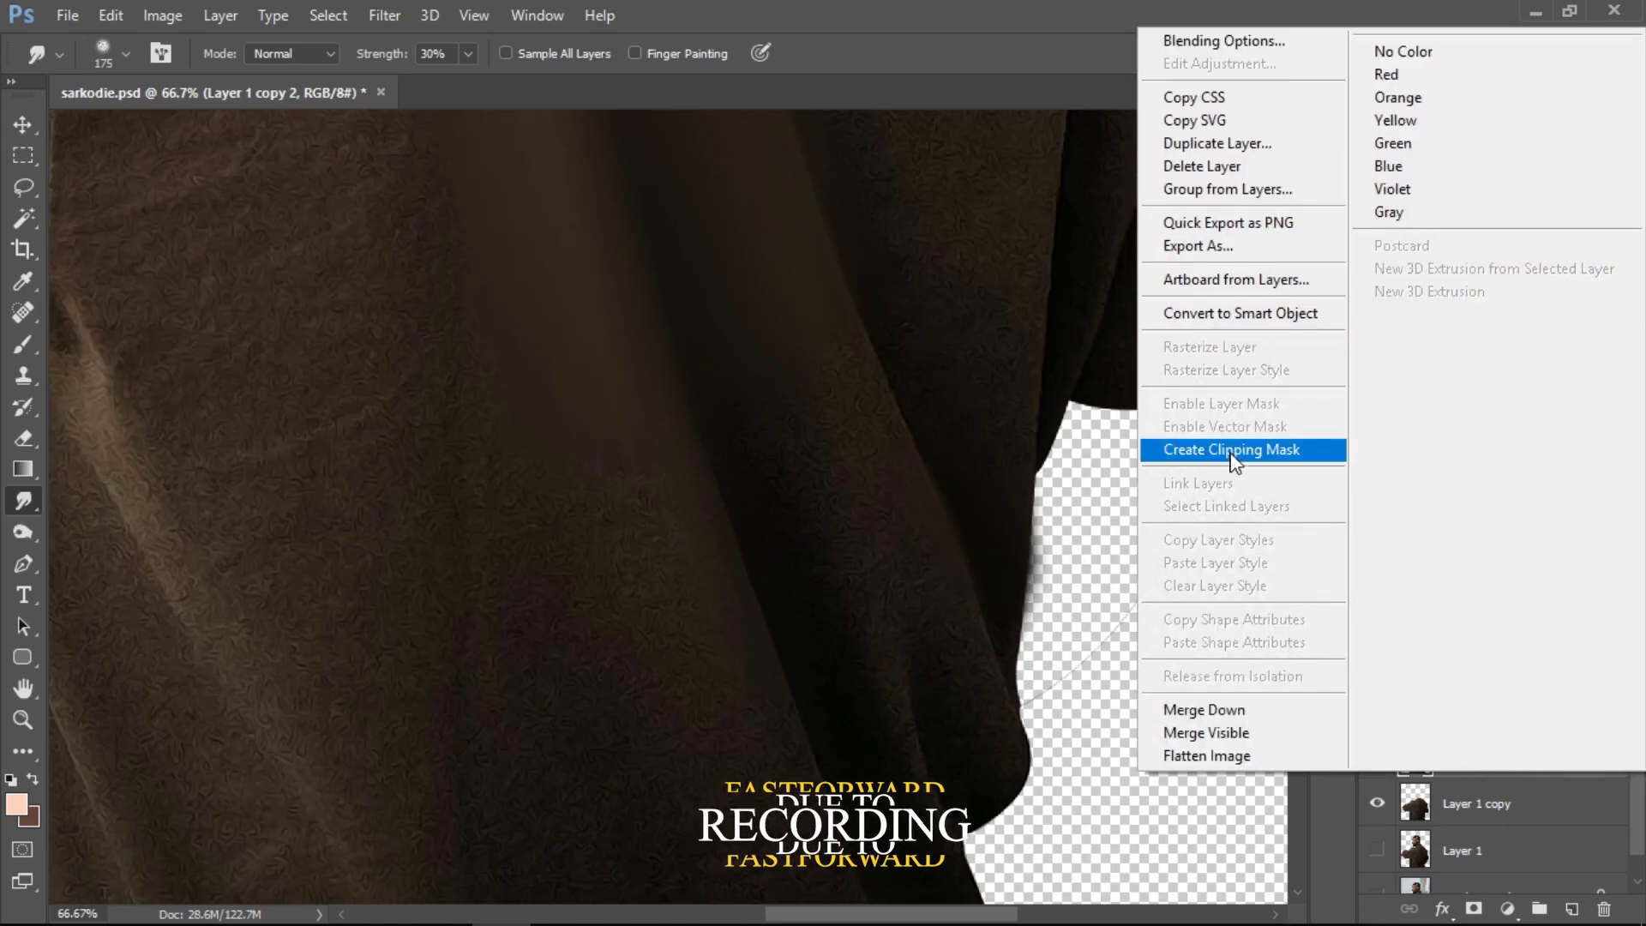
pyautogui.click(1234, 451)
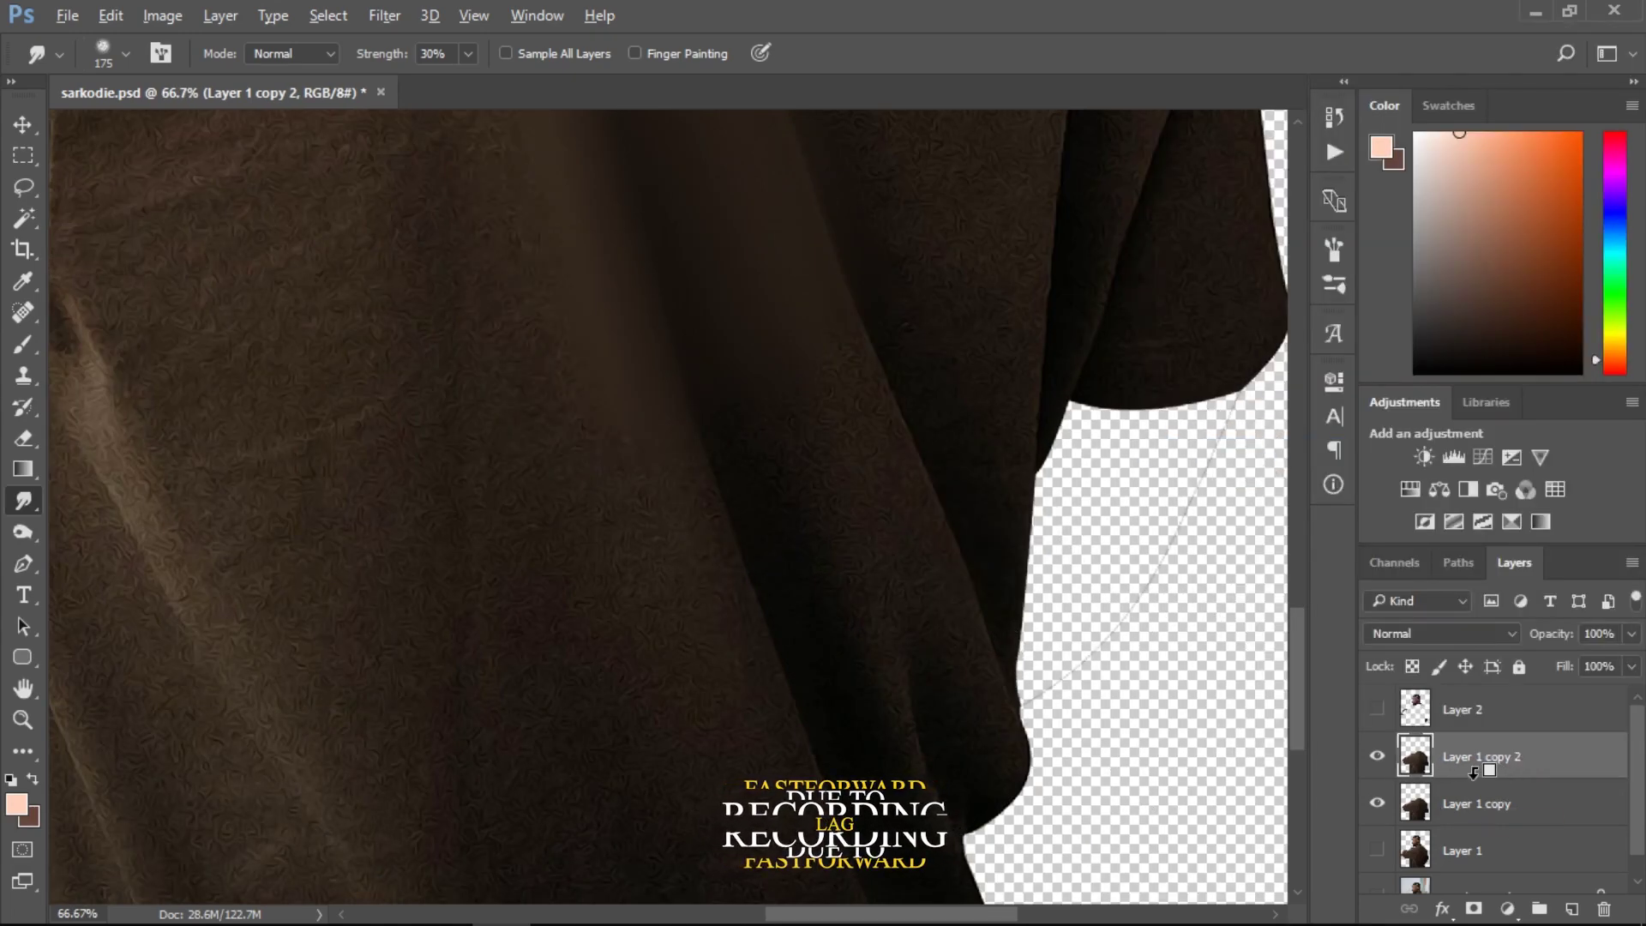
pyautogui.keyDown('alt'); pyautogui.click(1474, 771); pyautogui.keyUp('alt')
pyautogui.hotkey('ctrl', '-')
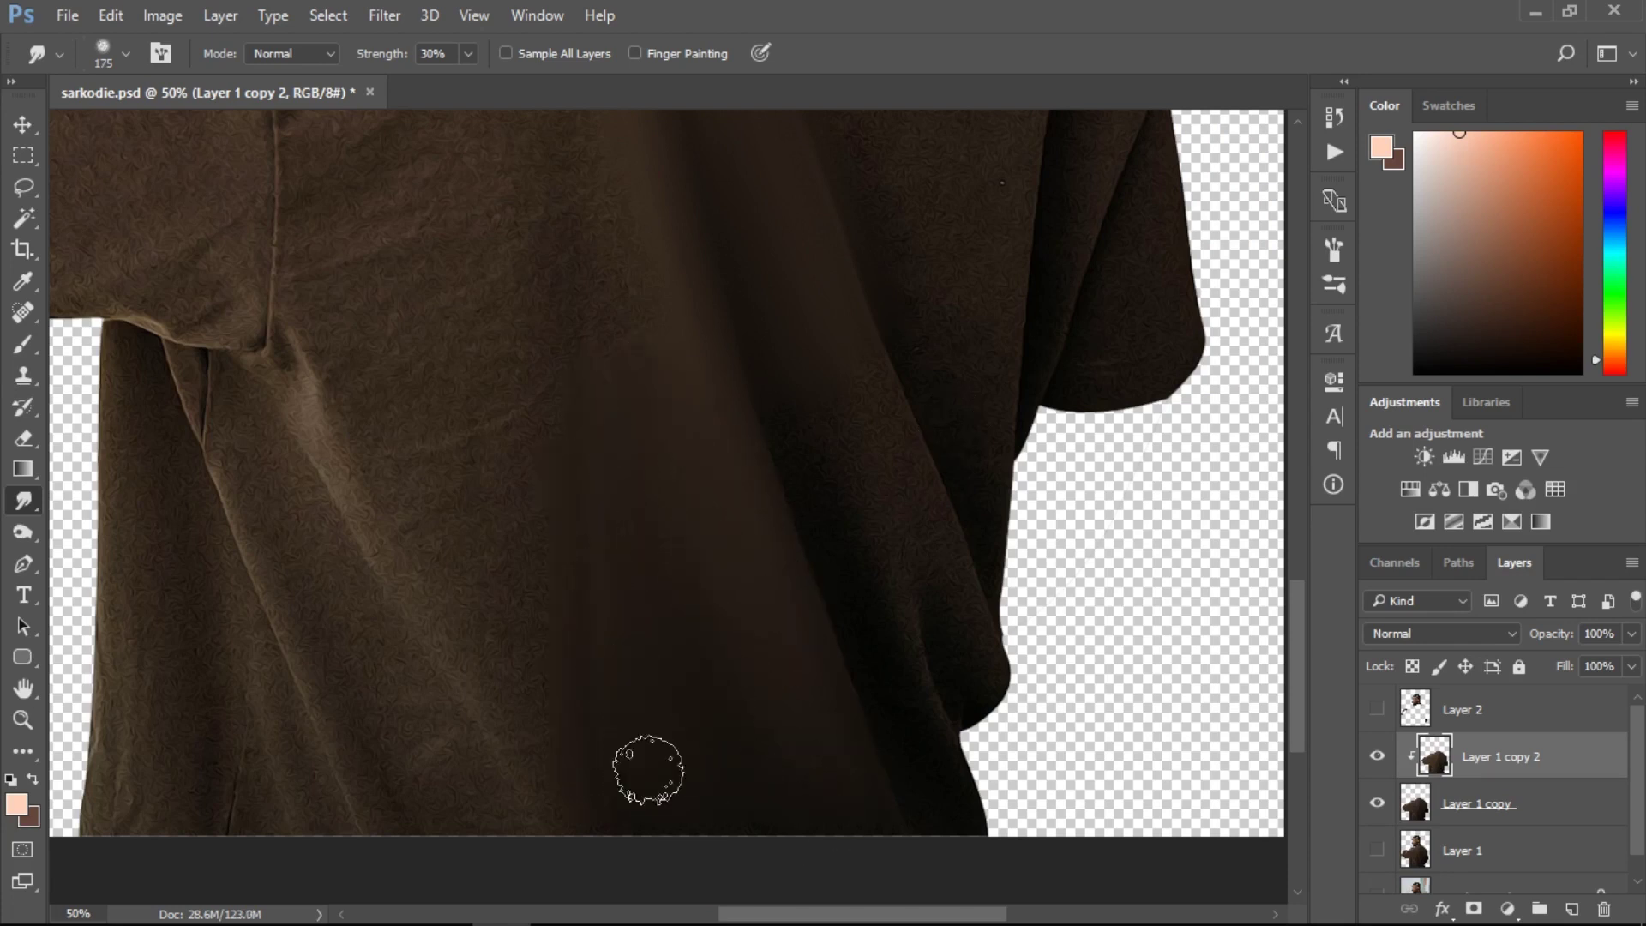
# Smudge the right half of the chest and the folds beside the right sleeve, reducing the brush to 90 px.
pyautogui.scroll(4, 648, 770)
pyautogui.scroll(2, 943, 600)
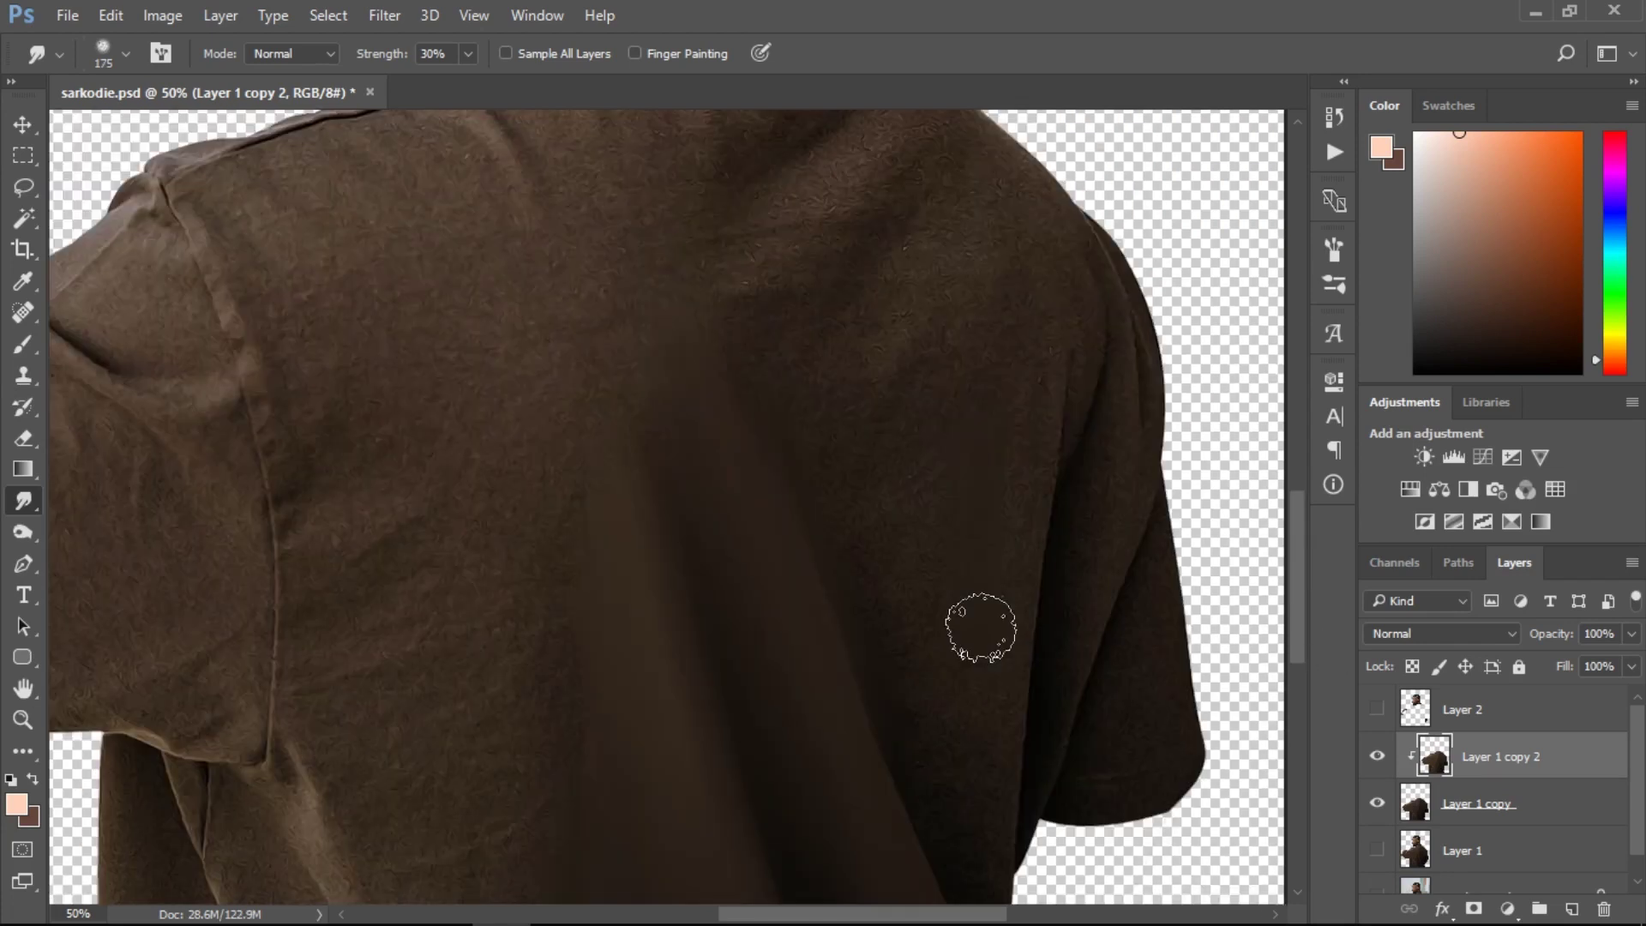
pyautogui.scroll(3, 857, 489)
pyautogui.press('[')
pyautogui.press('[')
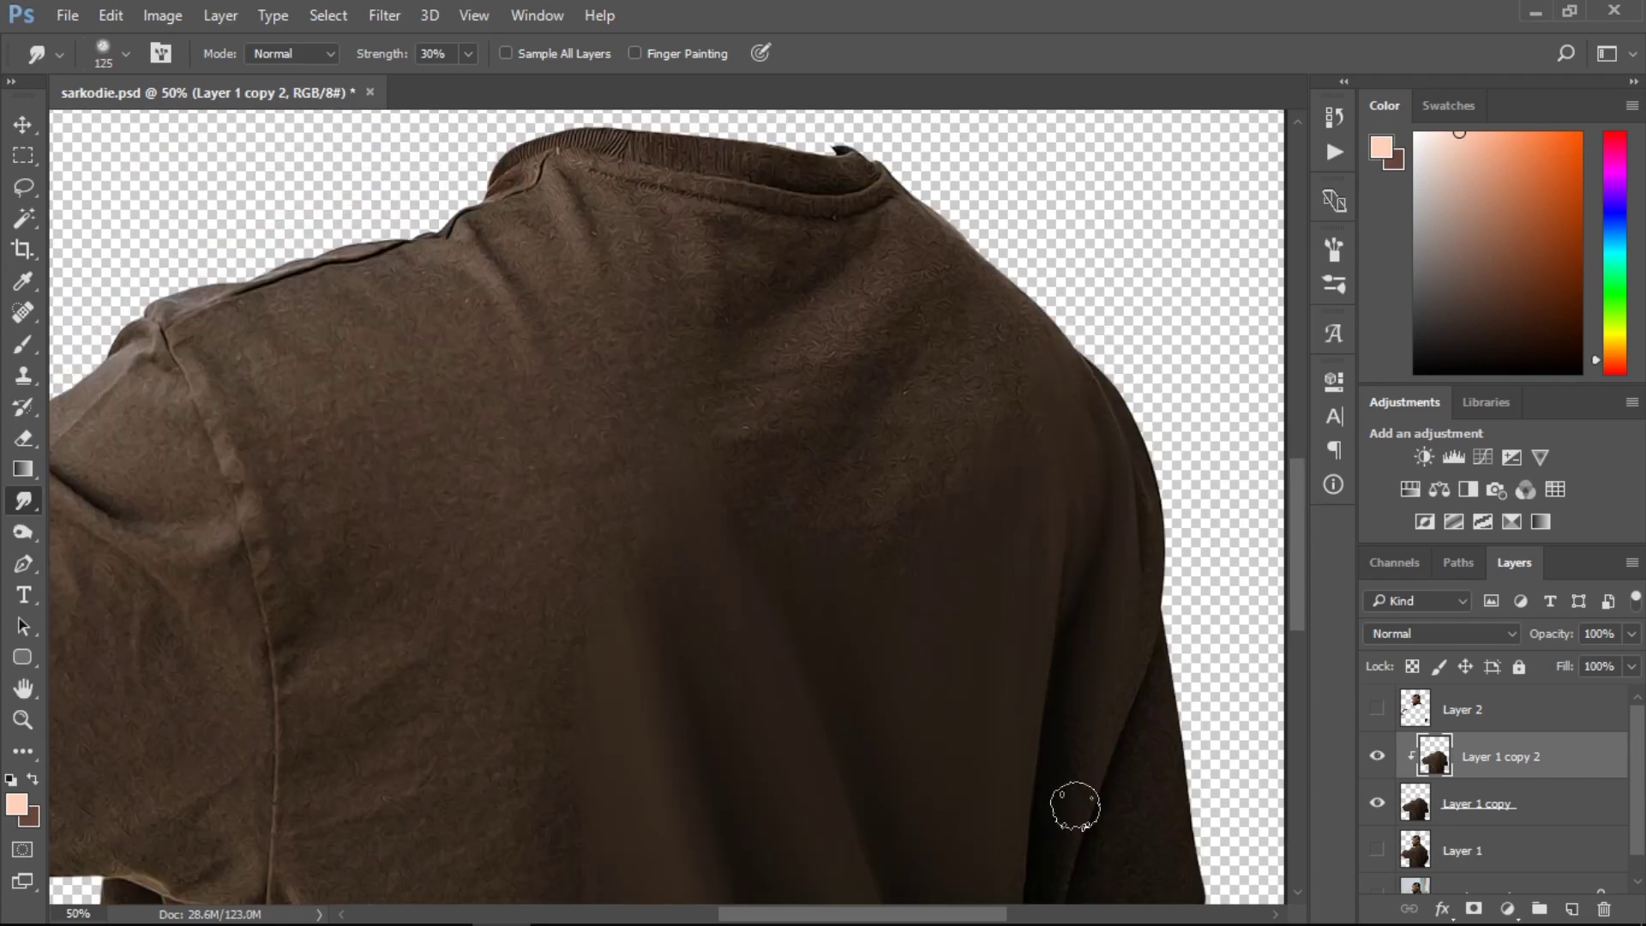
pyautogui.scroll(1, 955, 220)
pyautogui.press('[')
pyautogui.press('[')
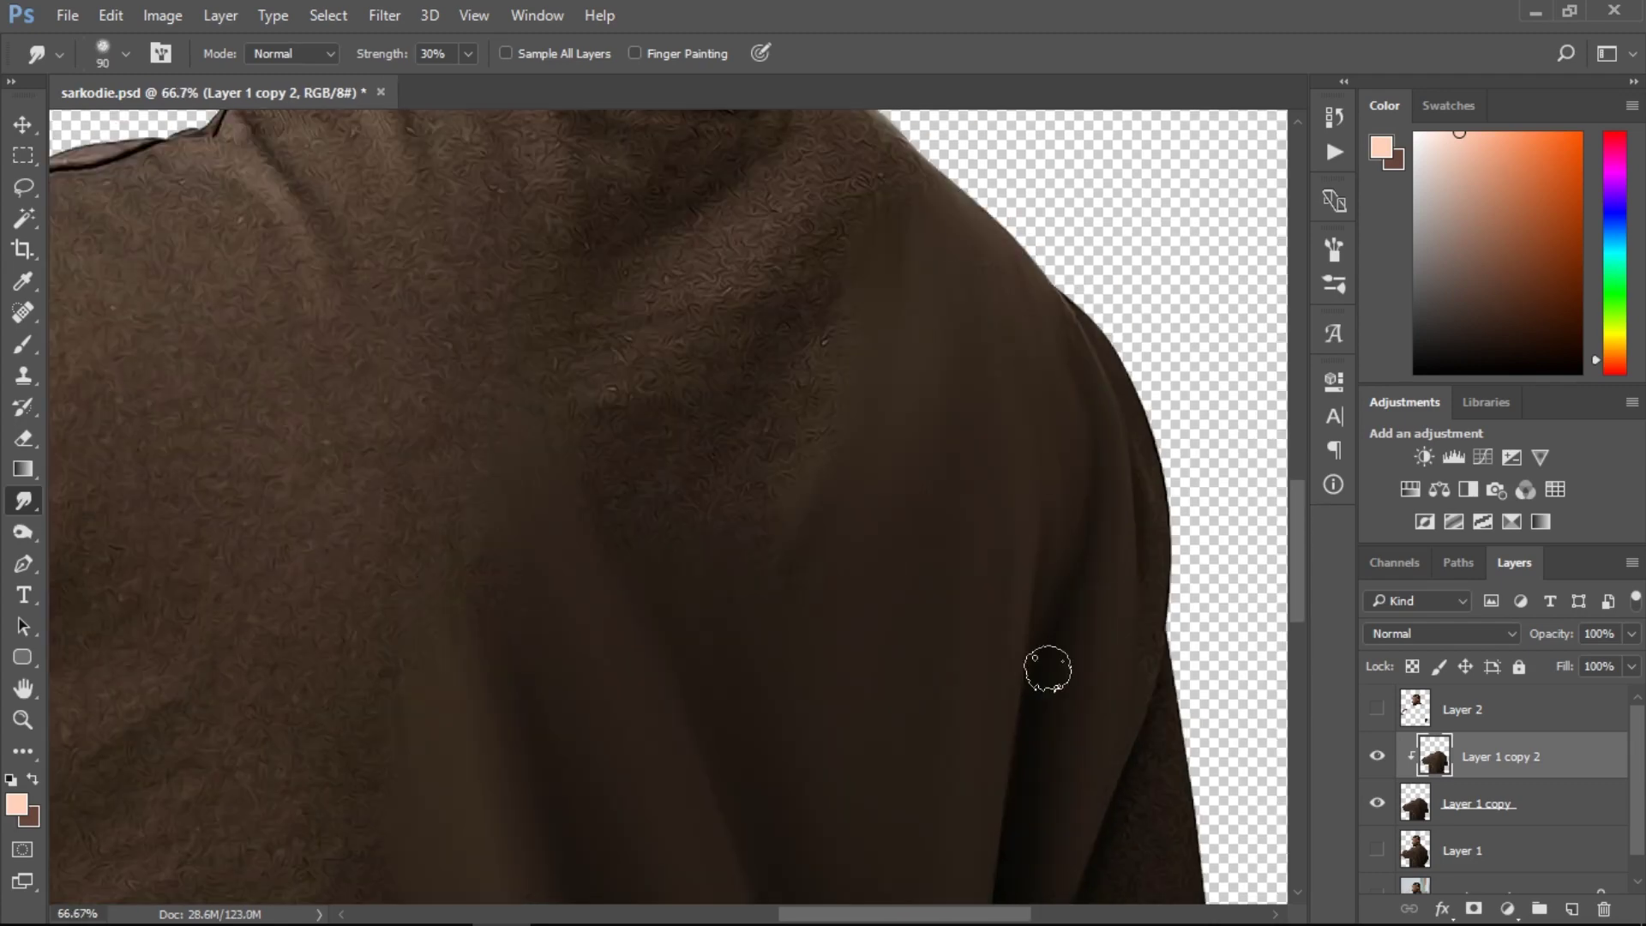
# Smudge the upper right chest from the shoulder edge towards the collar with a 150 px brush.
pyautogui.press(']')
pyautogui.press(']')
pyautogui.press(']')
pyautogui.moveTo(1297, 570); pyautogui.dragTo(1296, 535)
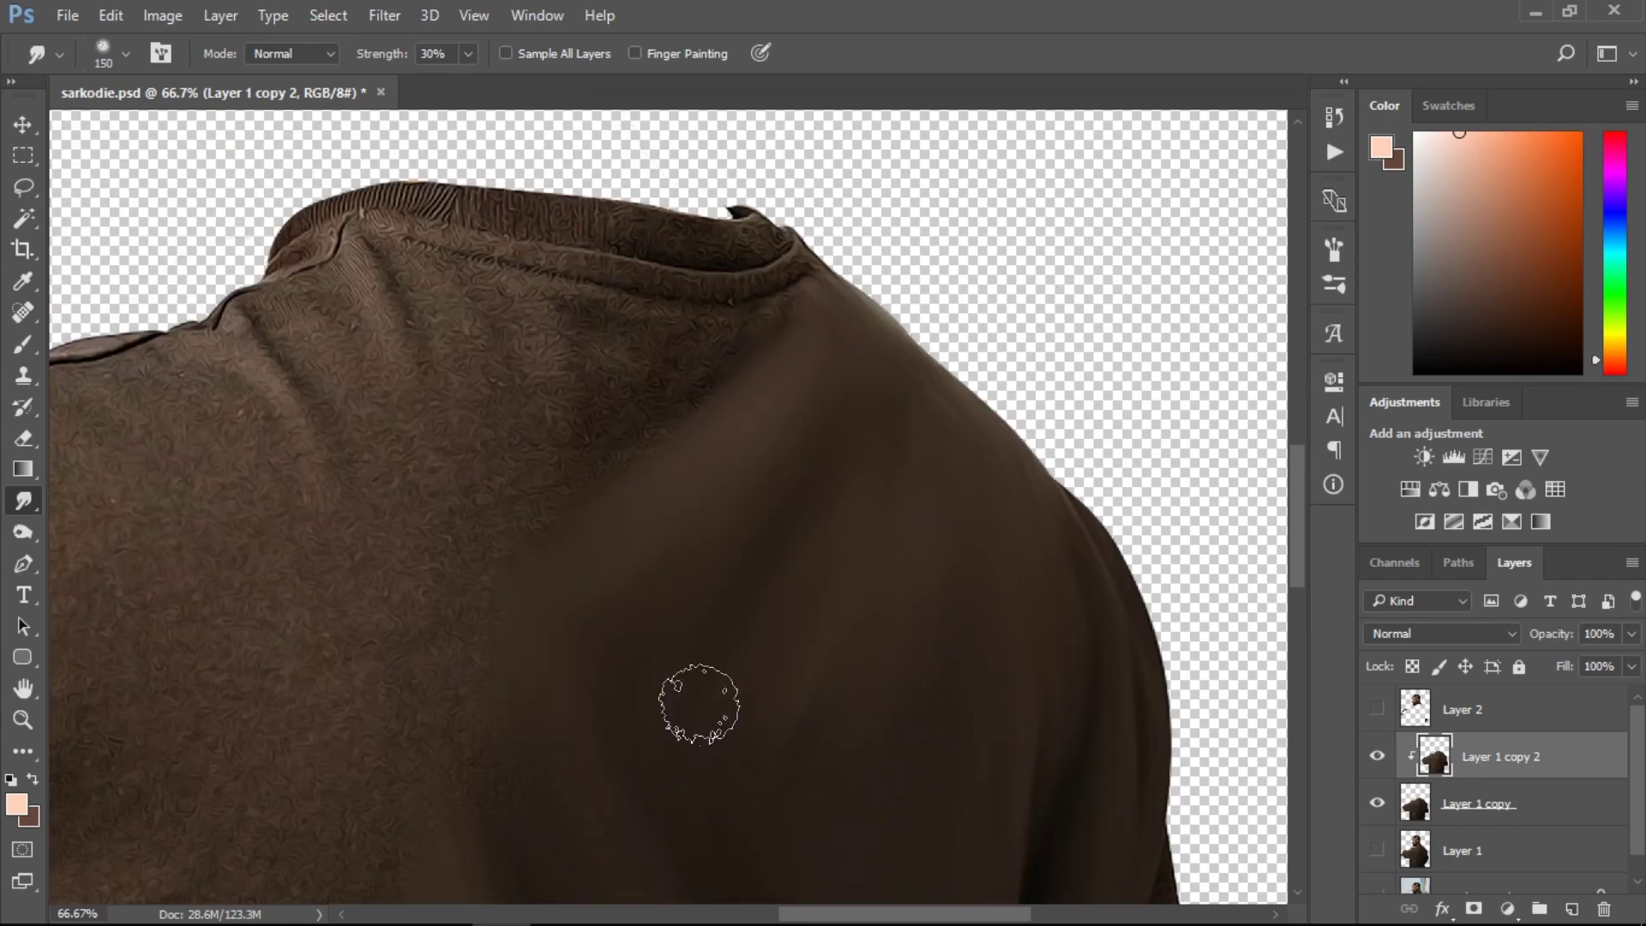
# Smudge the lower middle of the shirt body with a 250 px brush.
pyautogui.scroll(-3, 1065, 550)
pyautogui.press(']')
pyautogui.press(']')
pyautogui.press(']')
pyautogui.scroll(1, 816, 815)
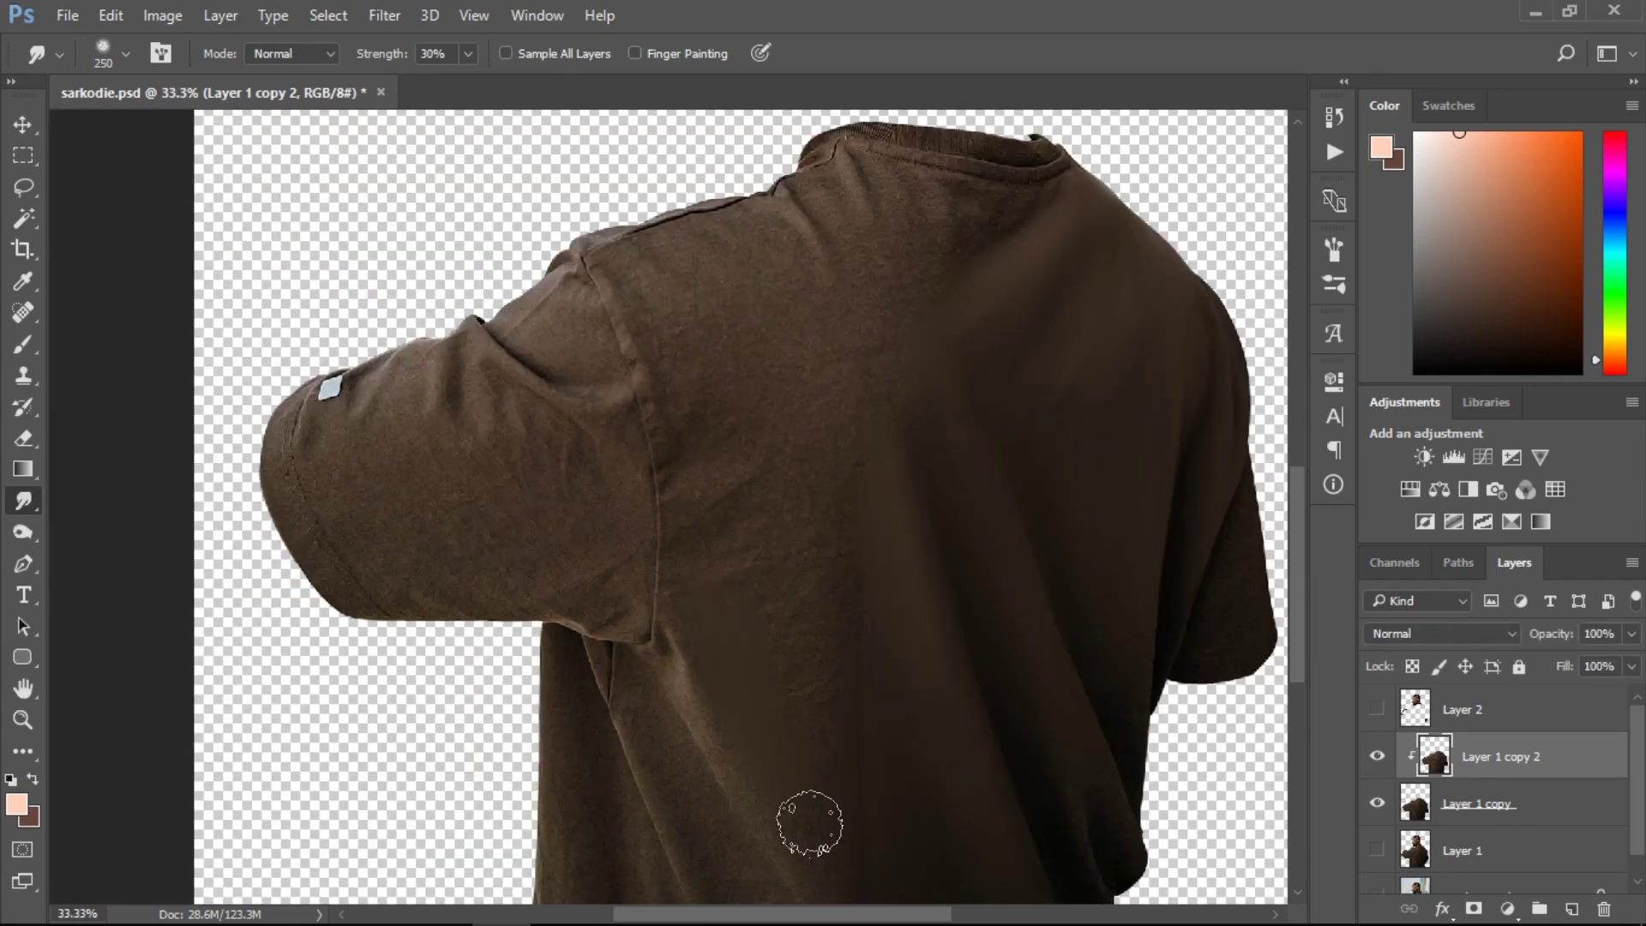
pyautogui.scroll(2, 801, 342)
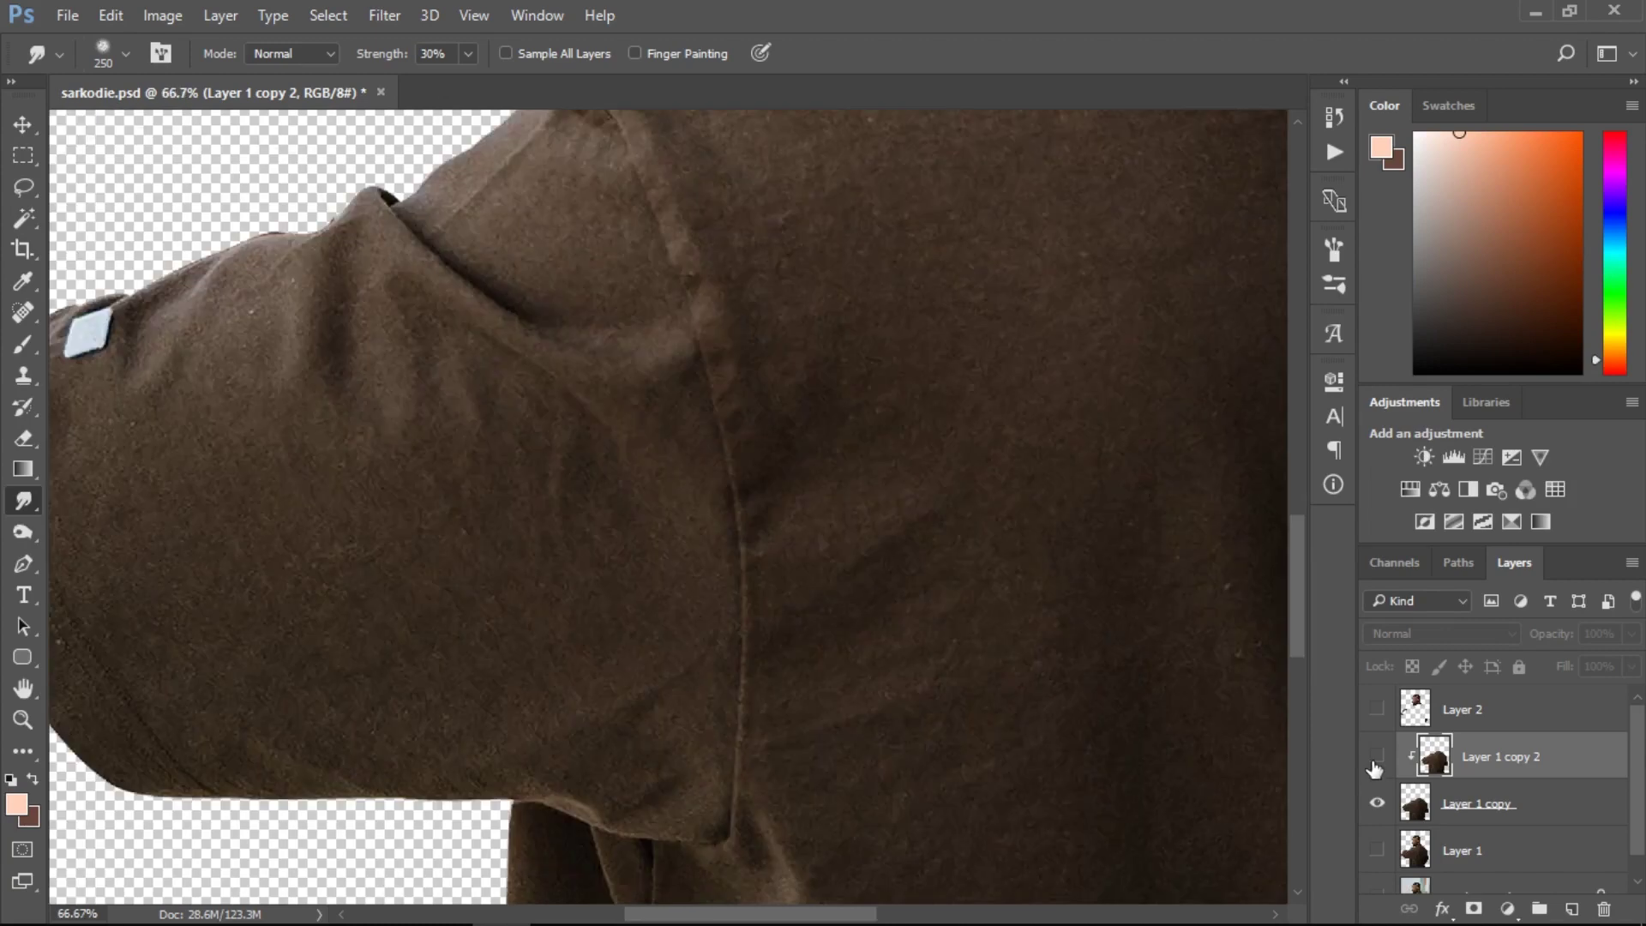
# Smudge the folds below the raised sleeve down to the hem, reducing the brush to 100 px.
pyautogui.moveTo(1296, 591); pyautogui.dragTo(1294, 562)
pyautogui.scroll(-1, 1293, 562)
pyautogui.scroll(-3, 937, 661)
pyautogui.press('[')
pyautogui.press('[')
pyautogui.press('[')
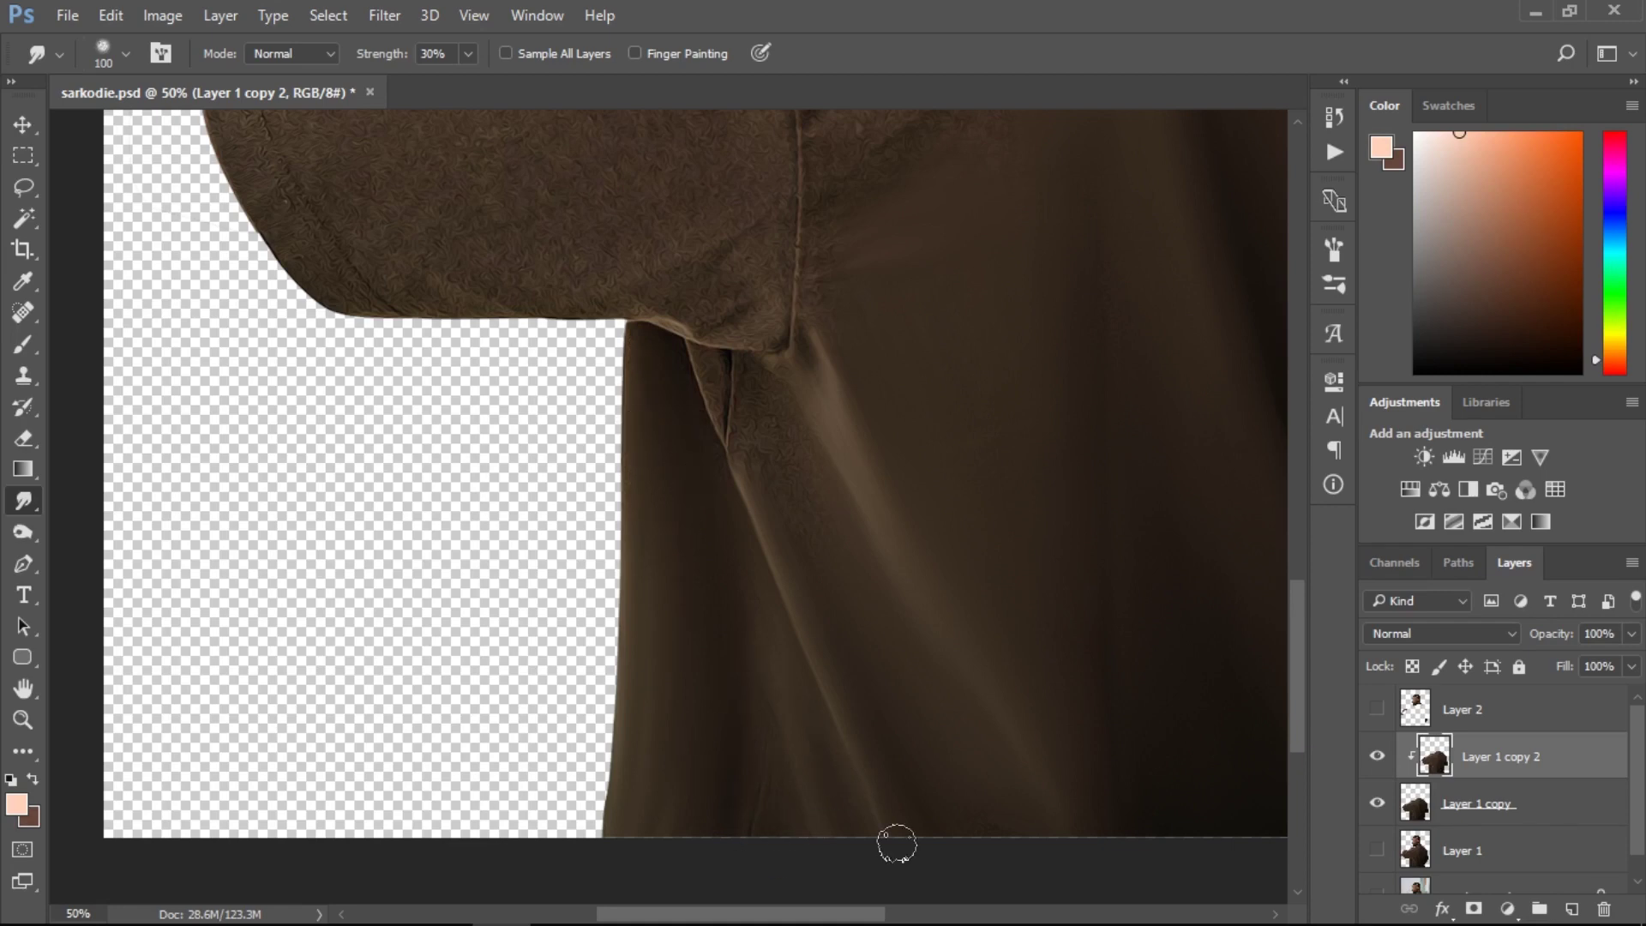
# Smudge the top of the raised sleeve between its dark fold and the shoulder seam with a 90 to 100 px brush.
pyautogui.scroll(5, 651, 480)
pyautogui.press(']')
pyautogui.press(']')
pyautogui.hscroll(-2, 588, 283)
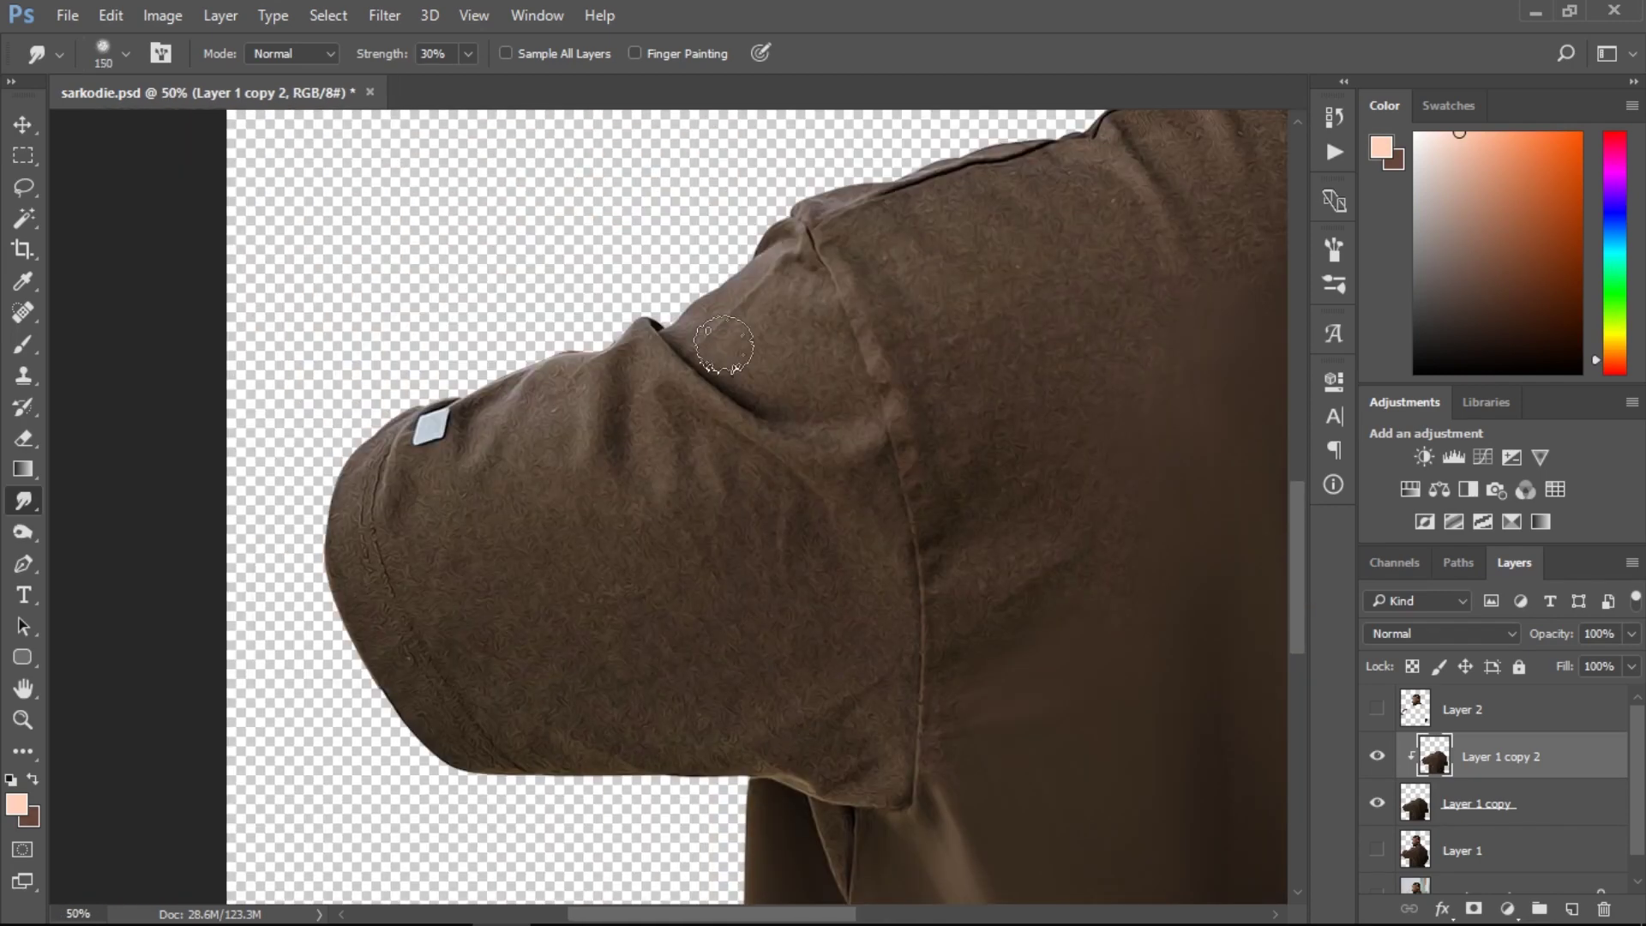
pyautogui.scroll(1, 716, 359)
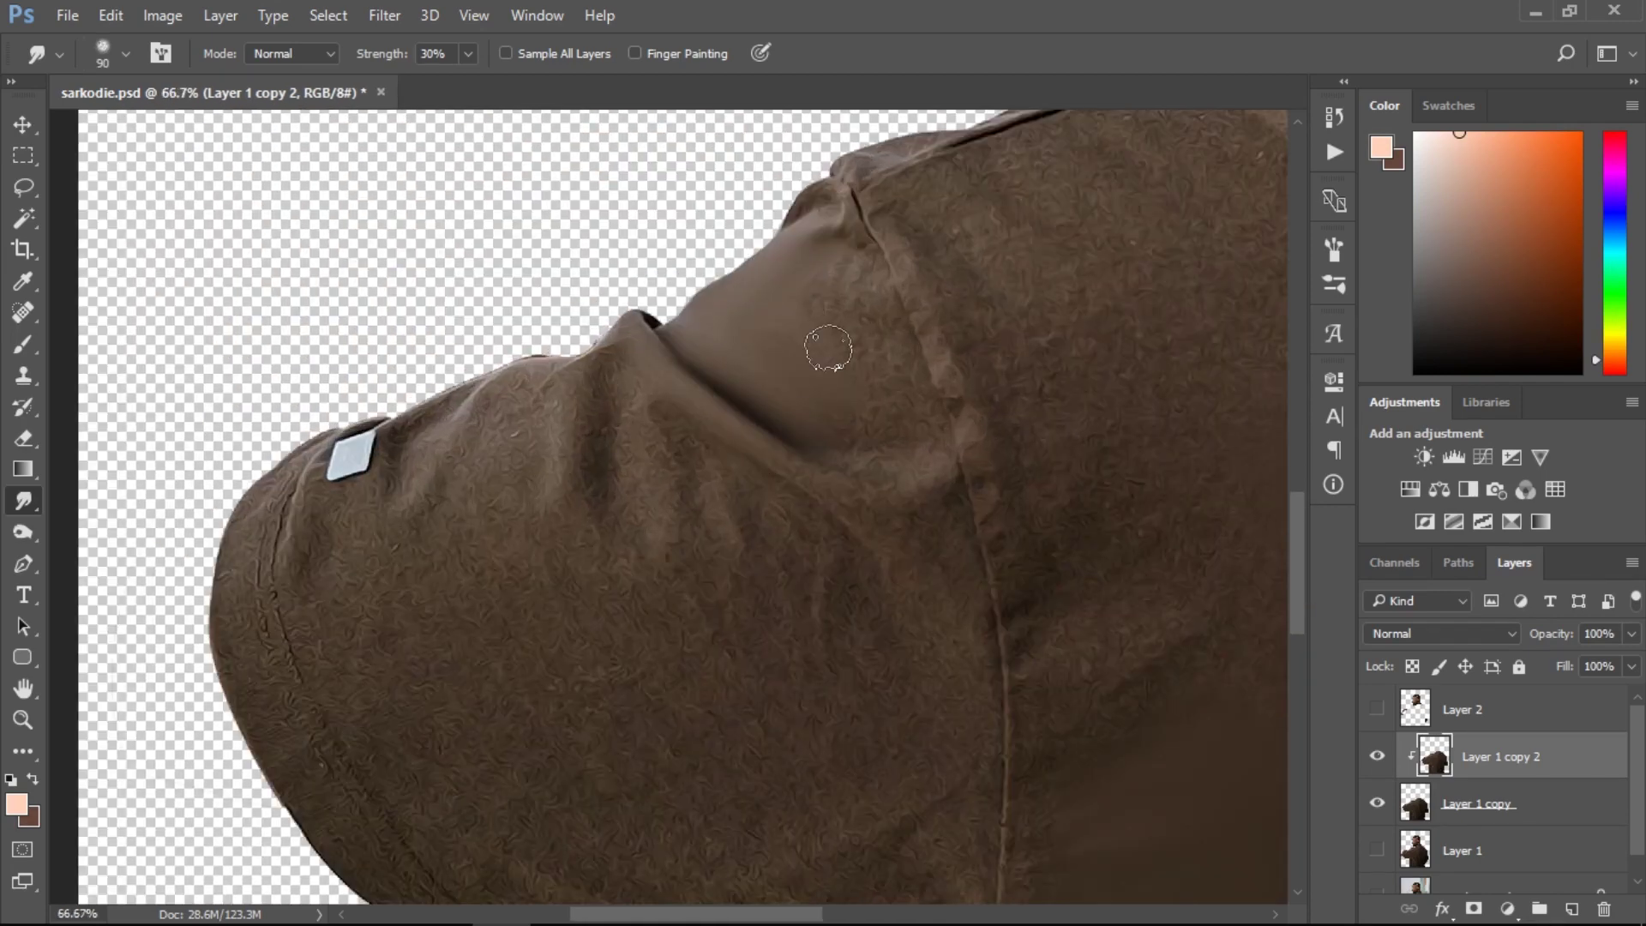
pyautogui.press(']')
pyautogui.press(']')
pyautogui.press(']')
pyautogui.press(']')
pyautogui.press('[')
pyautogui.press('[')
pyautogui.moveTo(860, 180); pyautogui.dragTo(870, 341)
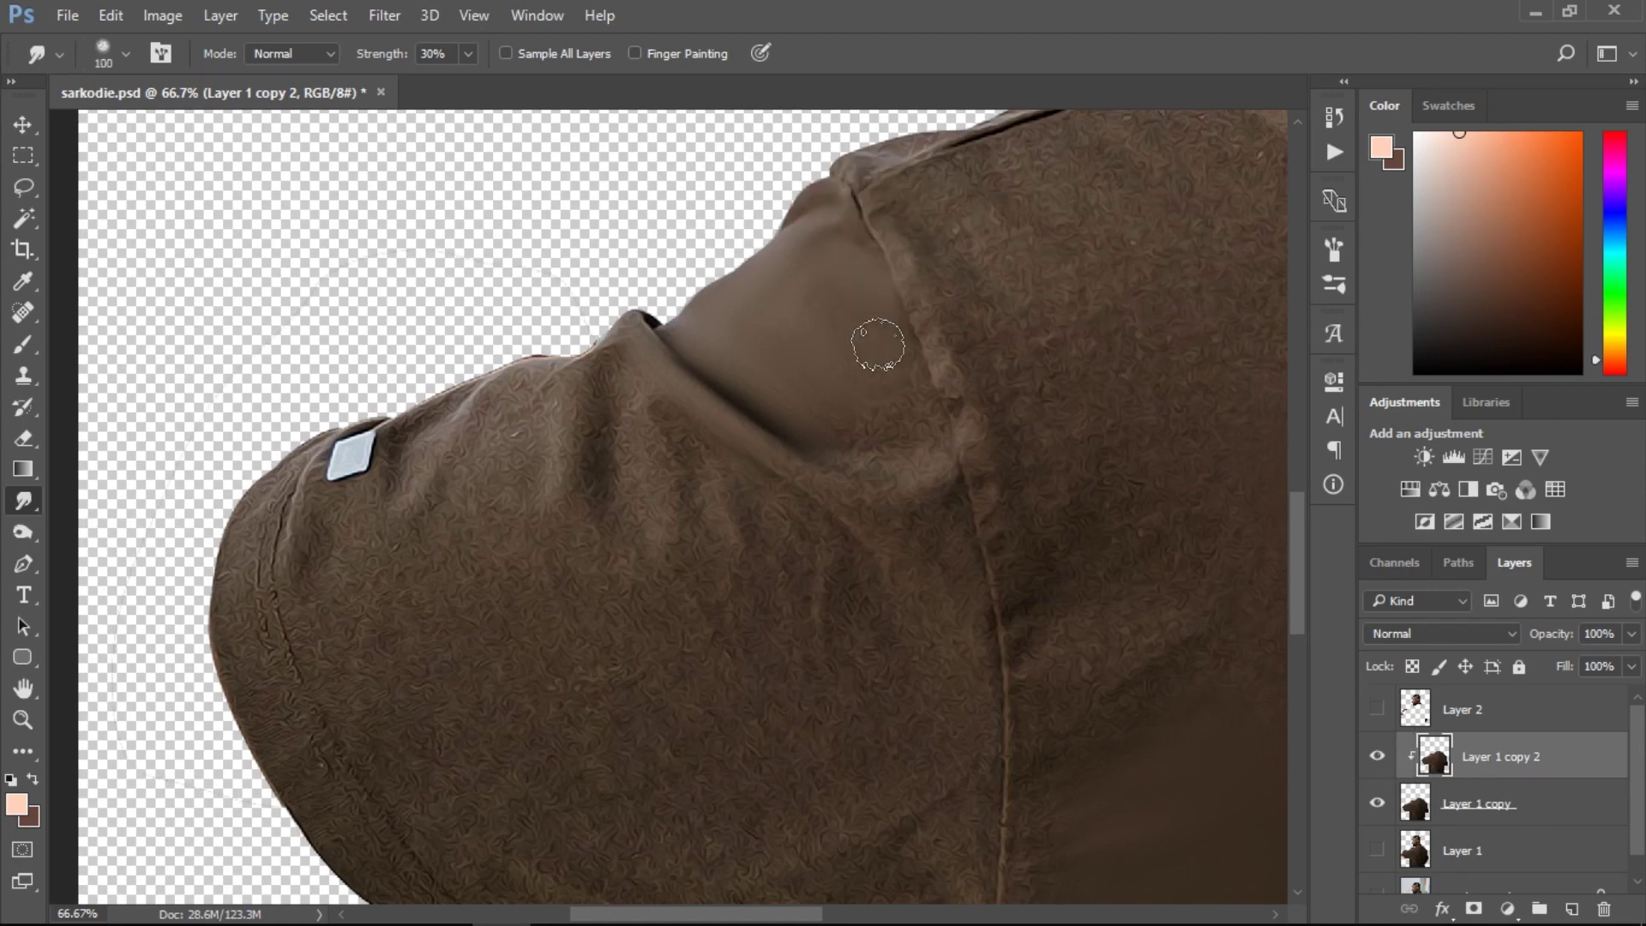
# Smudge the rest of the raised sleeve, from the folds near the white label to the lower edge, with a 125 to 150 px brush.
pyautogui.press(']')
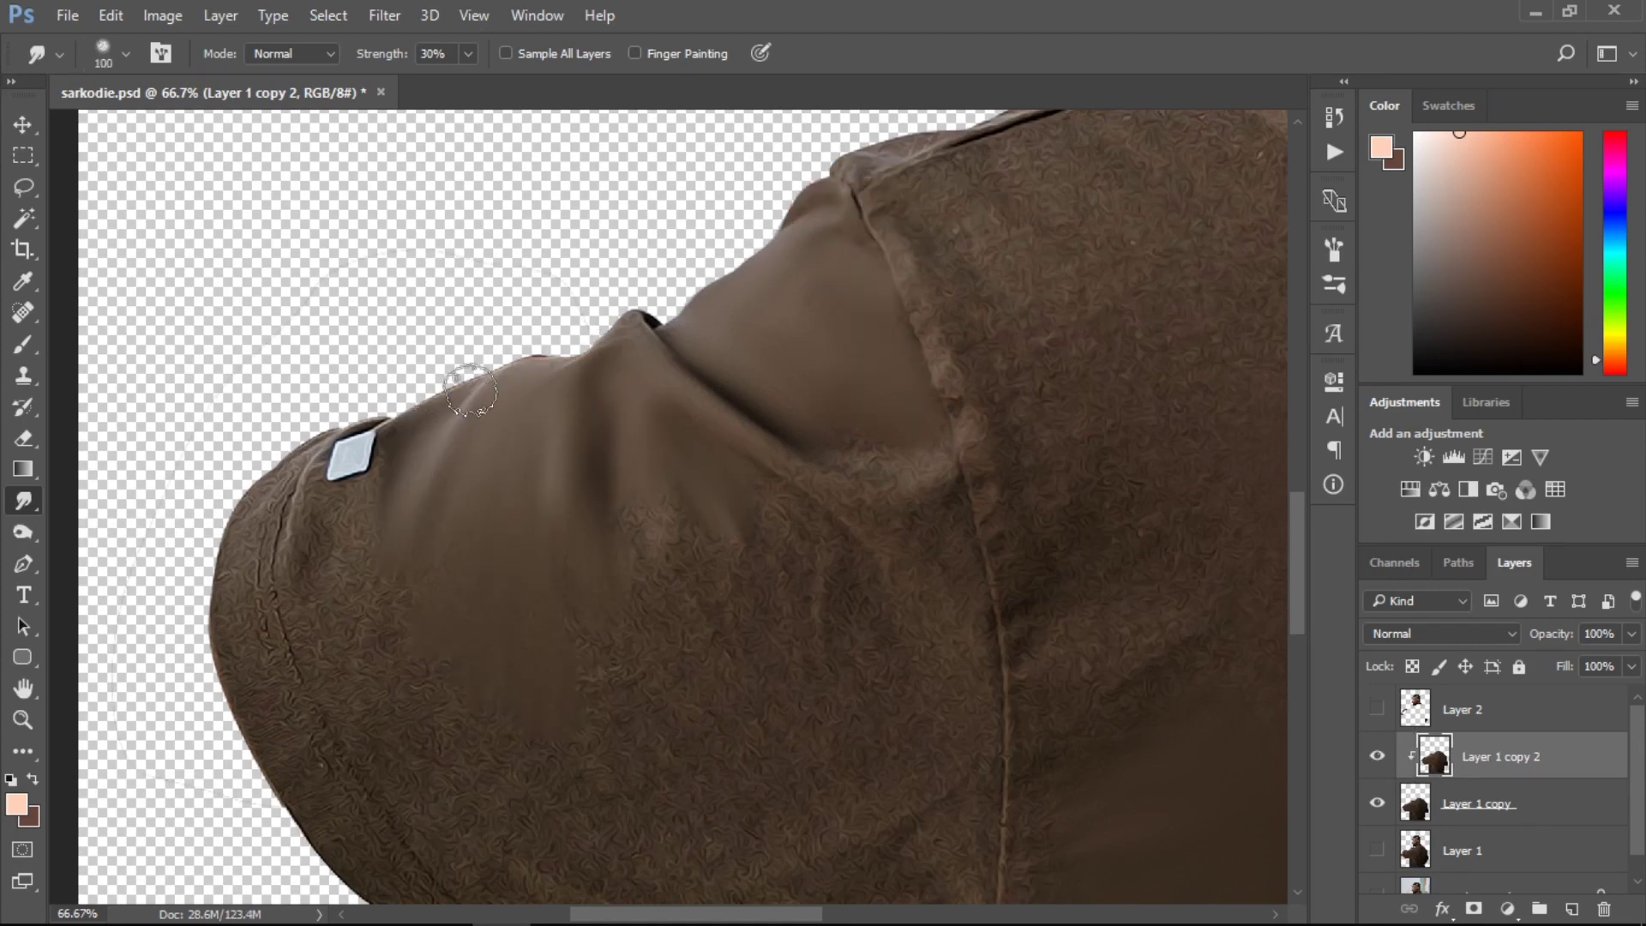
pyautogui.moveTo(685, 583)
pyautogui.mouseDown()
pyautogui.moveTo(837, 481)
pyautogui.moveTo(907, 568)
pyautogui.mouseUp()
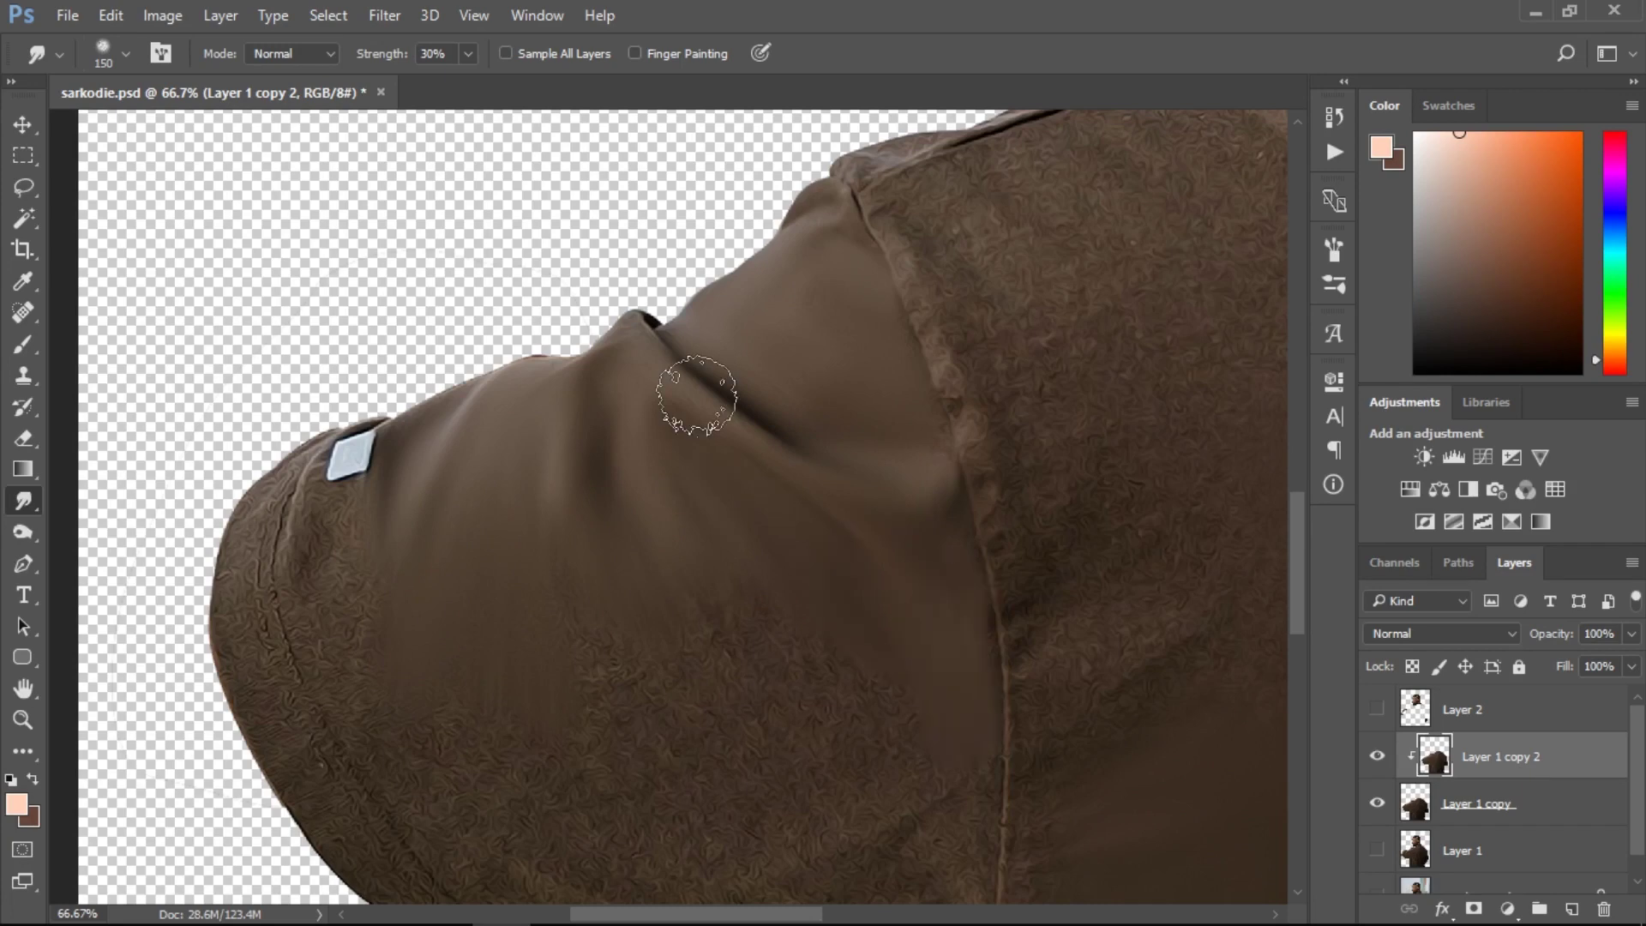
pyautogui.scroll(-3, 882, 312)
pyautogui.scroll(1, 857, 331)
pyautogui.moveTo(731, 446)
pyautogui.mouseDown()
pyautogui.moveTo(445, 566)
pyautogui.moveTo(745, 551)
pyautogui.mouseUp()
pyautogui.press('[')
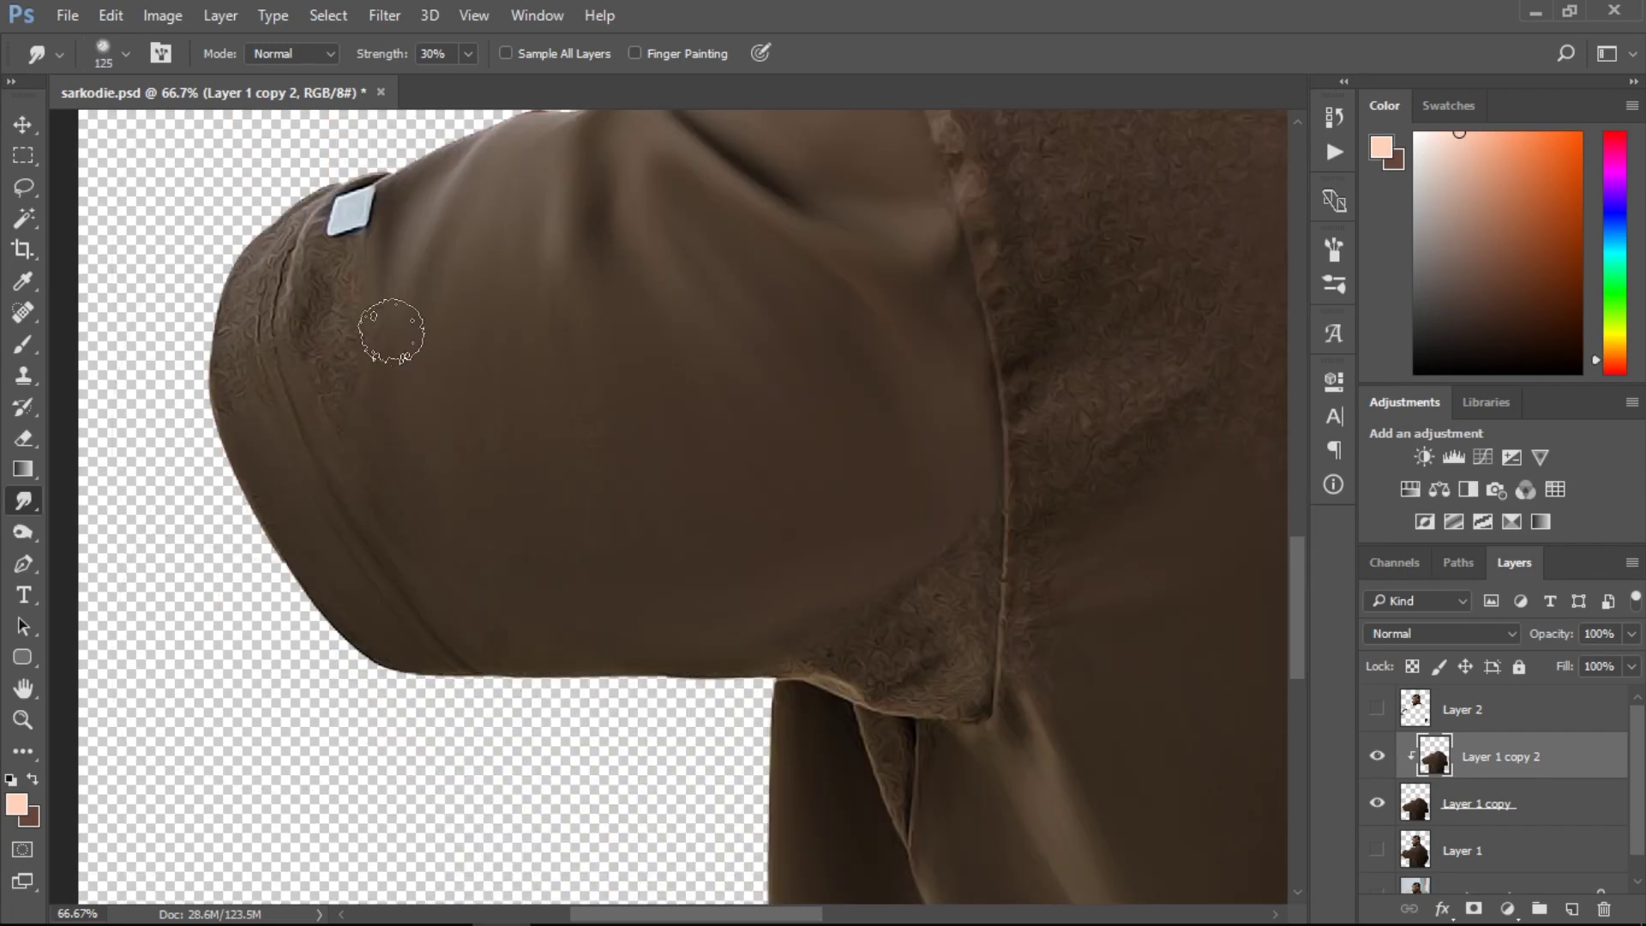
# Smudge the sleeve's underarm corner and the small fold beneath it, reducing the brush to 90 px.
pyautogui.moveTo(831, 683)
pyautogui.mouseDown()
pyautogui.moveTo(937, 652)
pyautogui.moveTo(843, 618)
pyautogui.moveTo(856, 761)
pyautogui.moveTo(903, 849)
pyautogui.mouseUp()
pyautogui.press('[')
pyautogui.press('[')
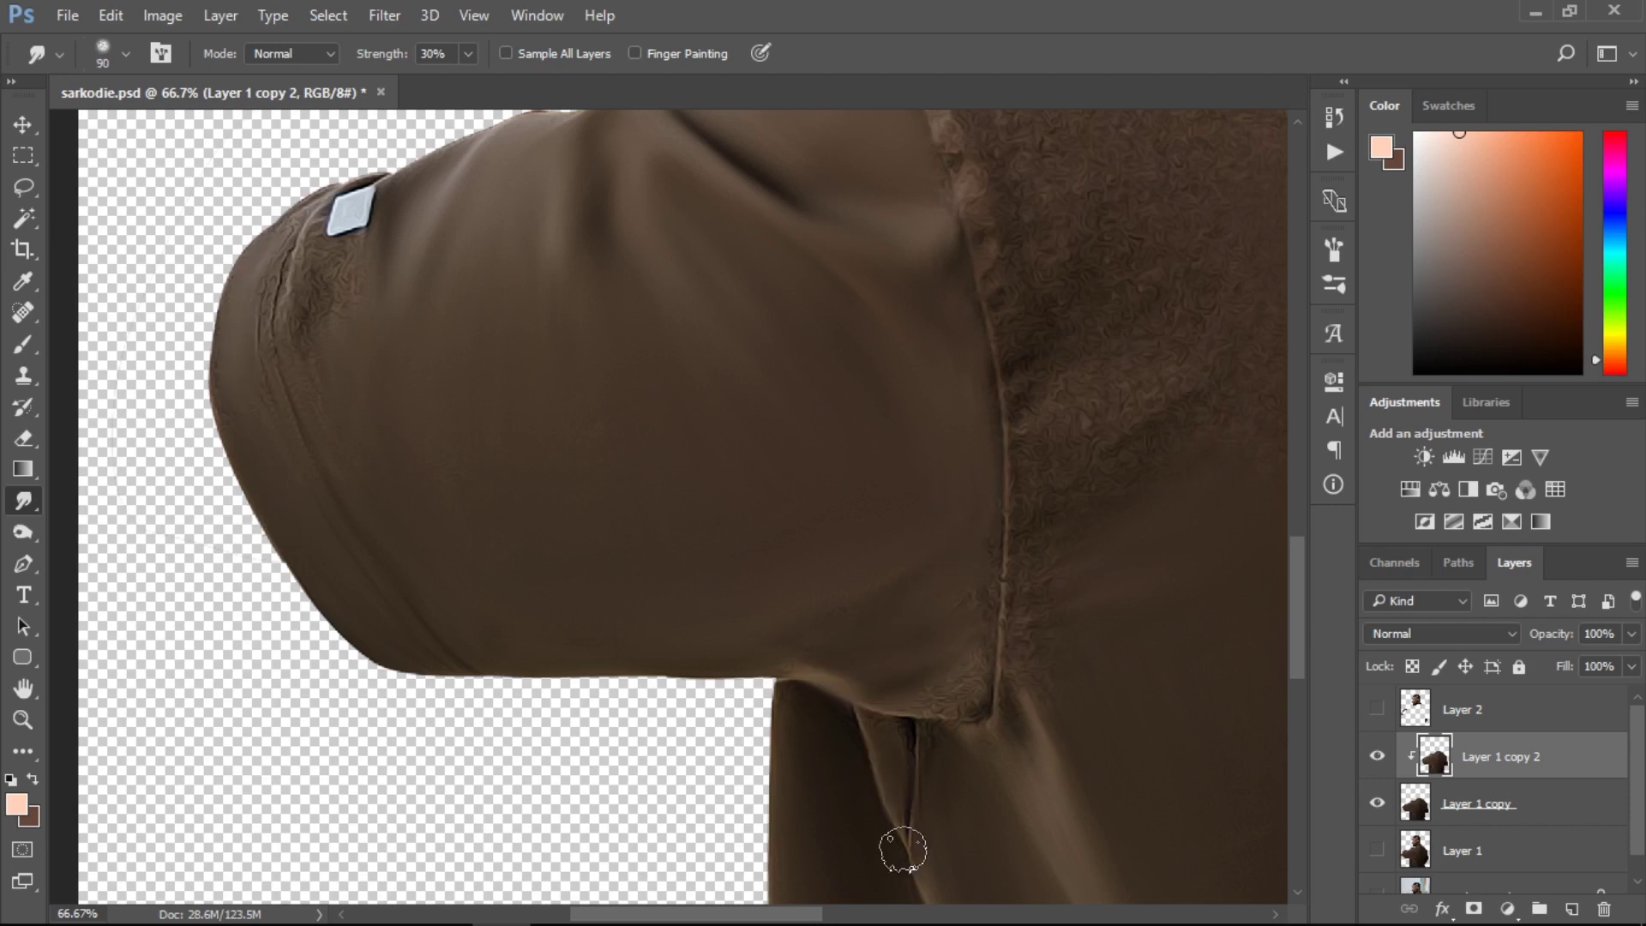
# Smudge the upper left chest beside the shoulder seam with a 125 px brush.
pyautogui.press(']')
pyautogui.press(']')
pyautogui.press(']')
pyautogui.press(']')
pyautogui.scroll(5, 974, 672)
pyautogui.hscroll(5, 973, 672)
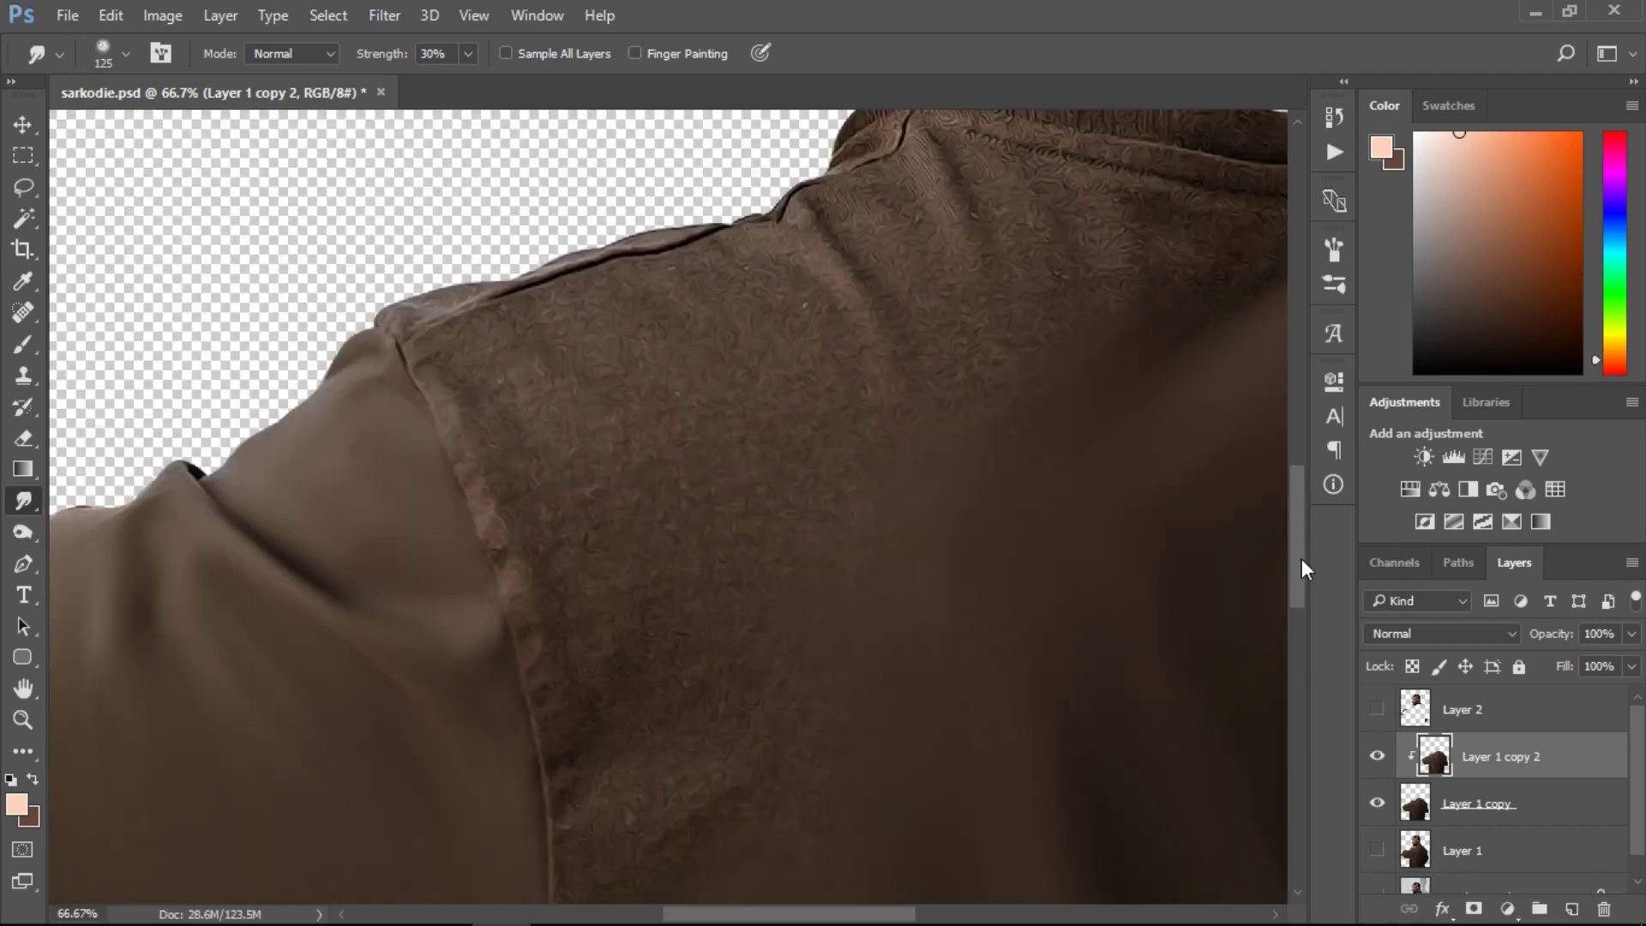
pyautogui.moveTo(764, 272)
pyautogui.mouseDown()
pyautogui.moveTo(451, 380)
pyautogui.moveTo(796, 557)
pyautogui.moveTo(580, 527)
pyautogui.moveTo(587, 478)
pyautogui.moveTo(436, 366)
pyautogui.moveTo(480, 331)
pyautogui.moveTo(497, 518)
pyautogui.moveTo(542, 504)
pyautogui.moveTo(537, 610)
pyautogui.moveTo(532, 432)
pyautogui.moveTo(548, 691)
pyautogui.mouseUp()
# Smudge along the sleeve seam with a 100 px brush and blend the textured chest area beside it at 150 px.
pyautogui.press('[')
pyautogui.press('[')
pyautogui.press('[')
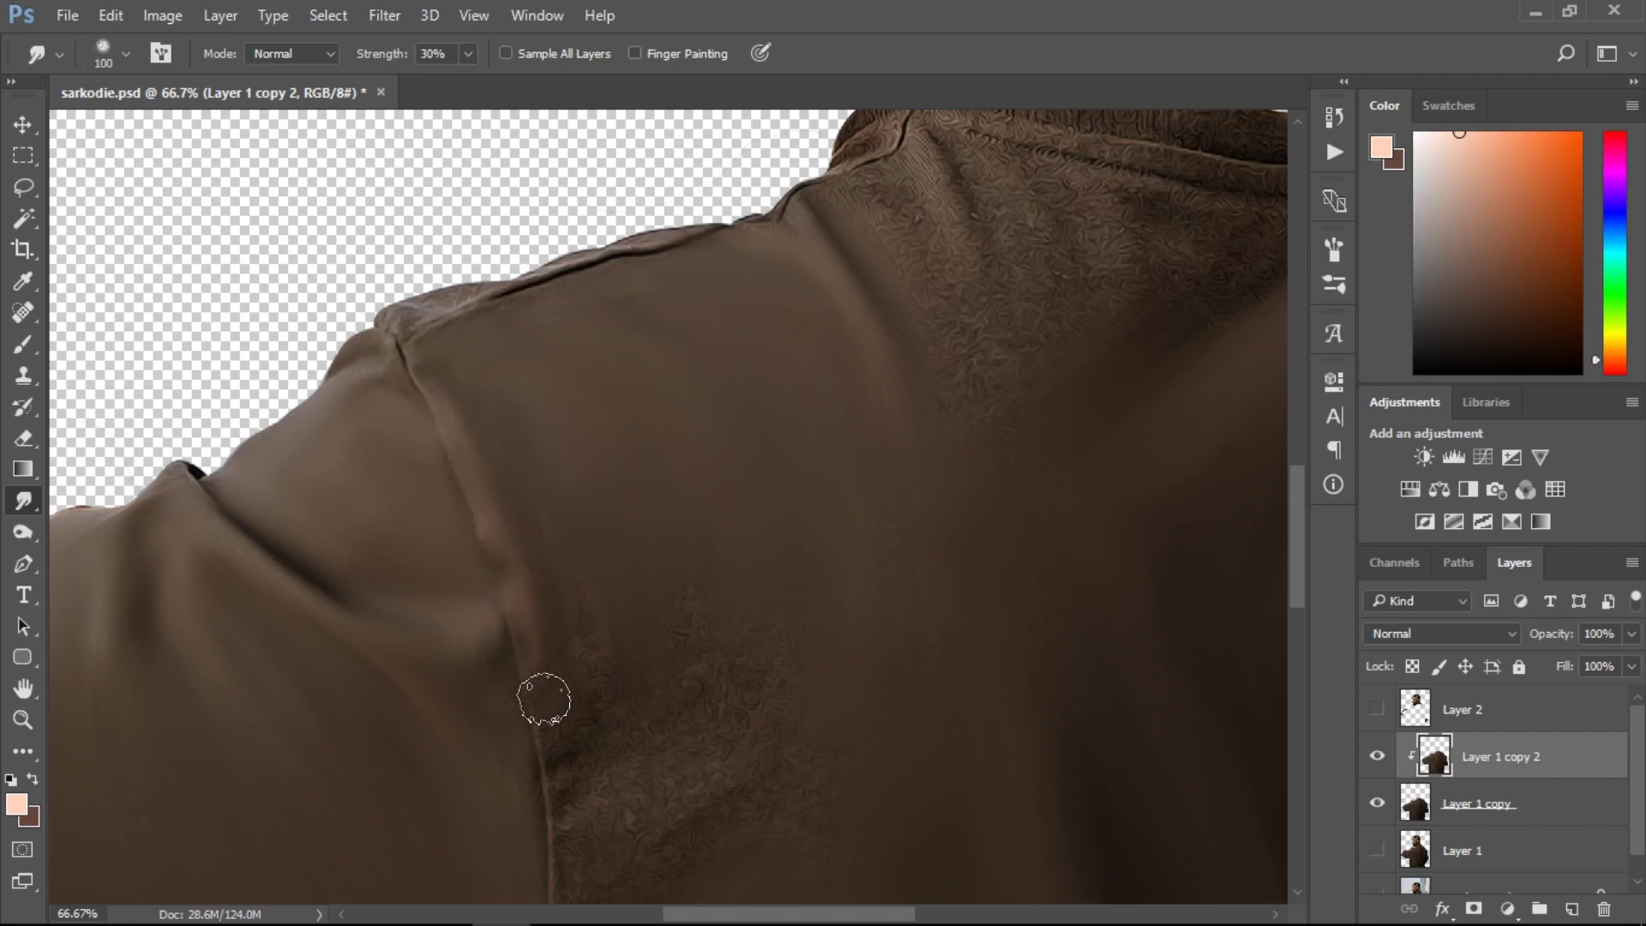
pyautogui.press(']')
pyautogui.press(']')
pyautogui.scroll(-4, 588, 489)
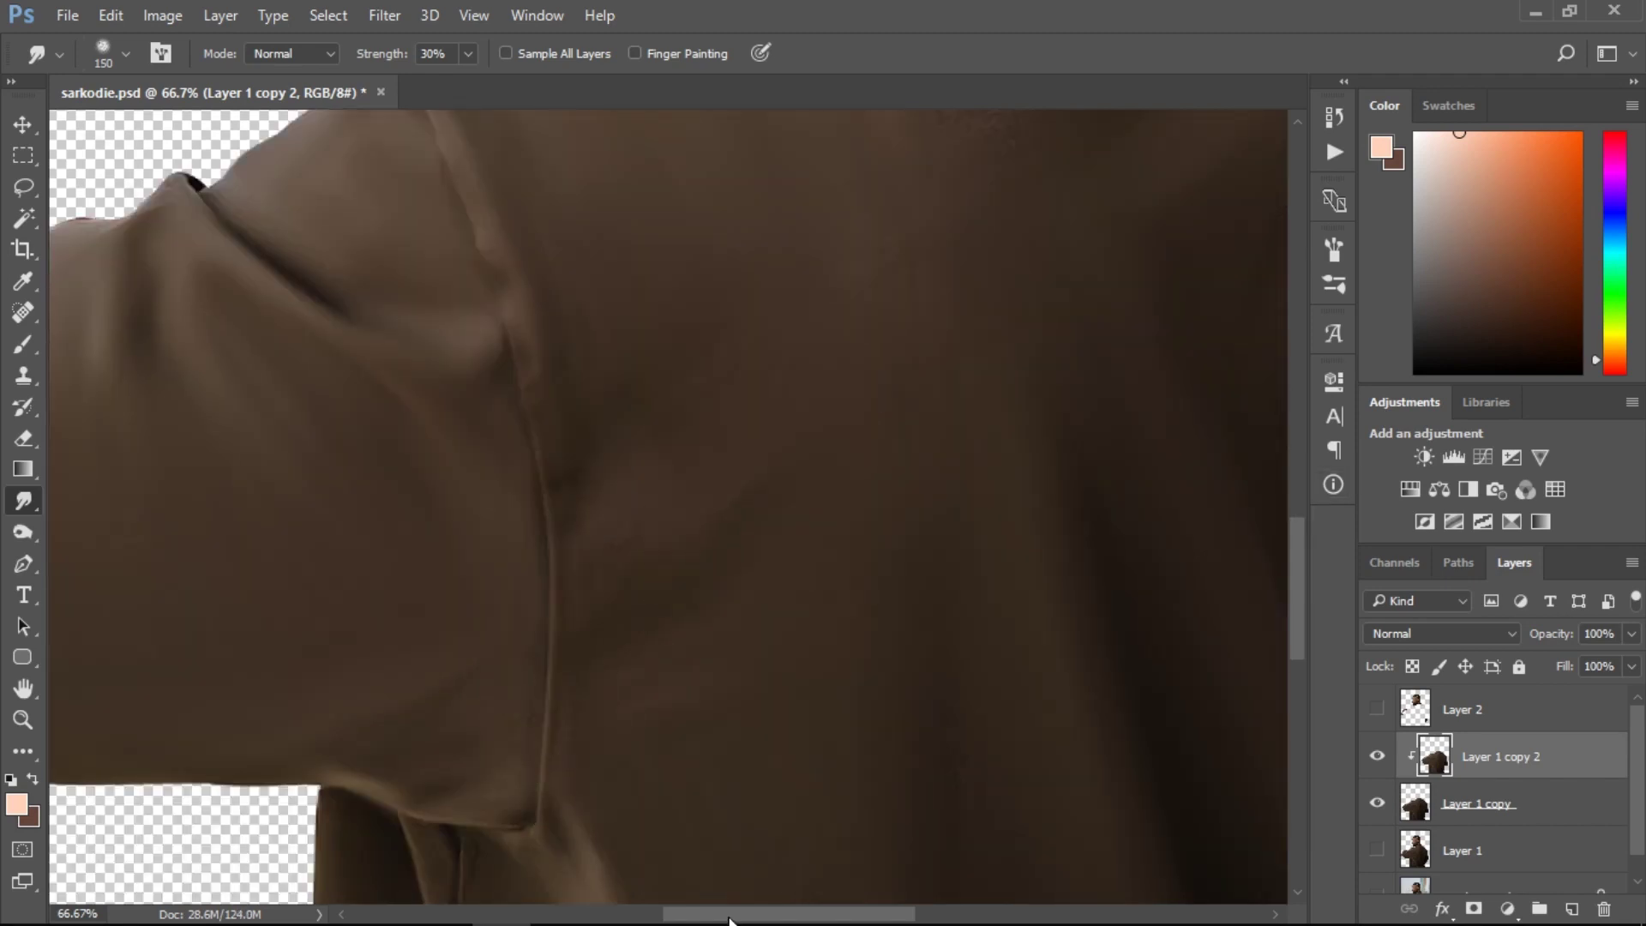
# Smudge the right sleeve, its hem and the folds at the shirt's lower right edge with a 100 px brush.
pyautogui.hscroll(6, 999, 718)
pyautogui.press('[')
pyautogui.press('[')
pyautogui.moveTo(999, 718)
pyautogui.mouseDown()
pyautogui.moveTo(1168, 696)
pyautogui.moveTo(1209, 478)
pyautogui.moveTo(1094, 808)
pyautogui.mouseUp()
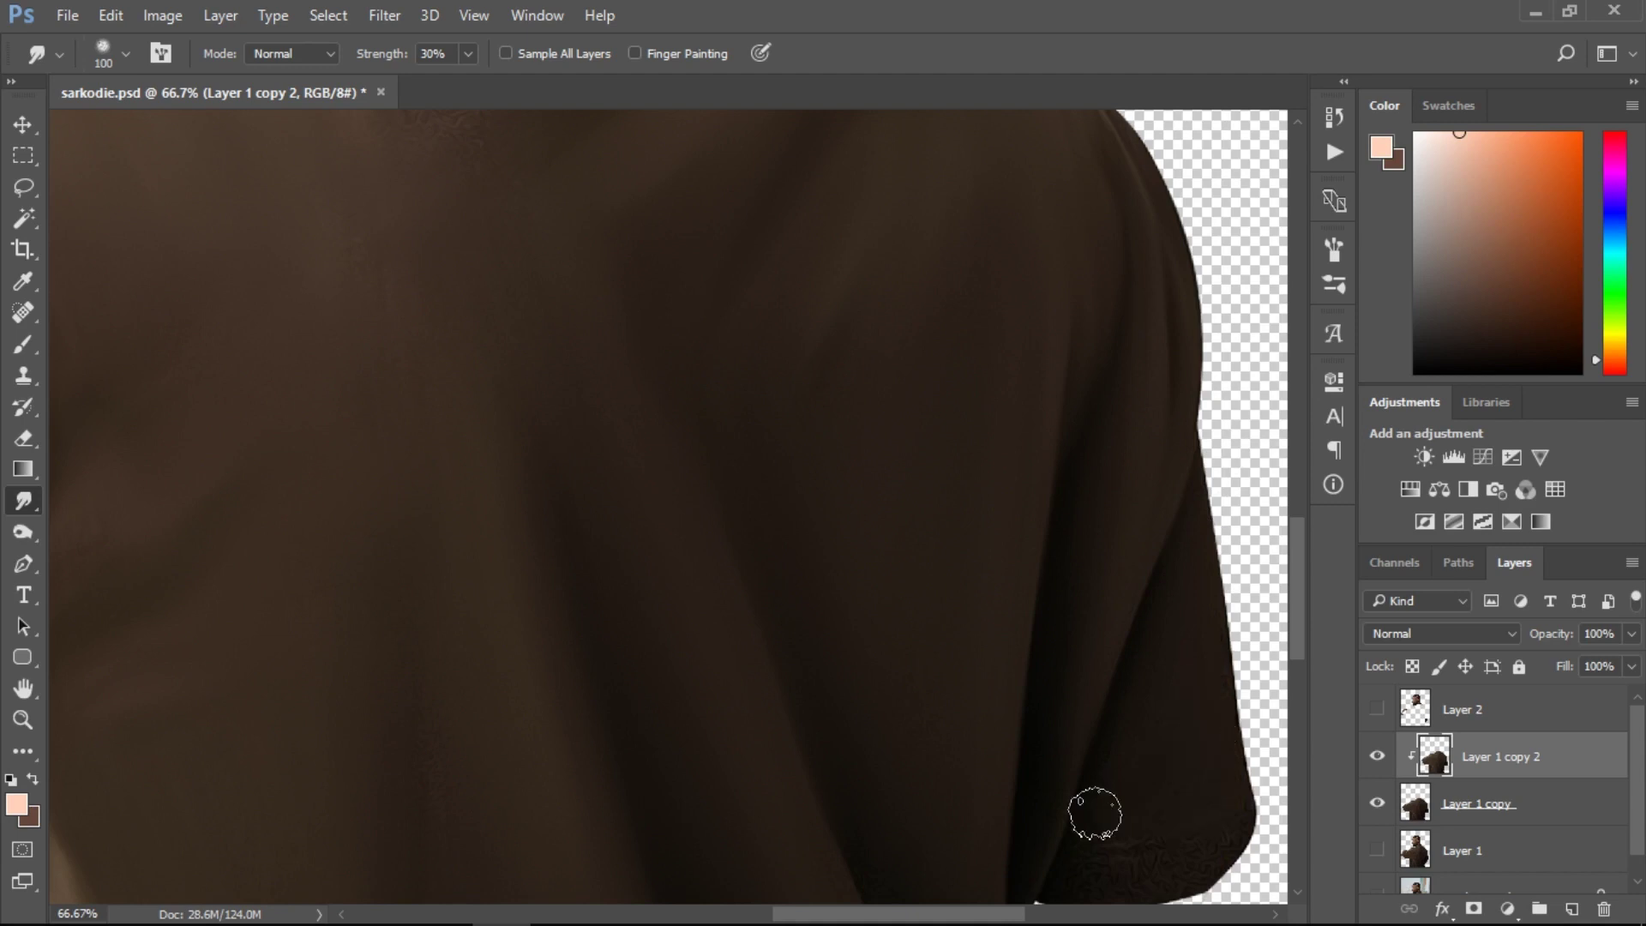
pyautogui.scroll(-2, 1119, 733)
pyautogui.scroll(1, 1073, 757)
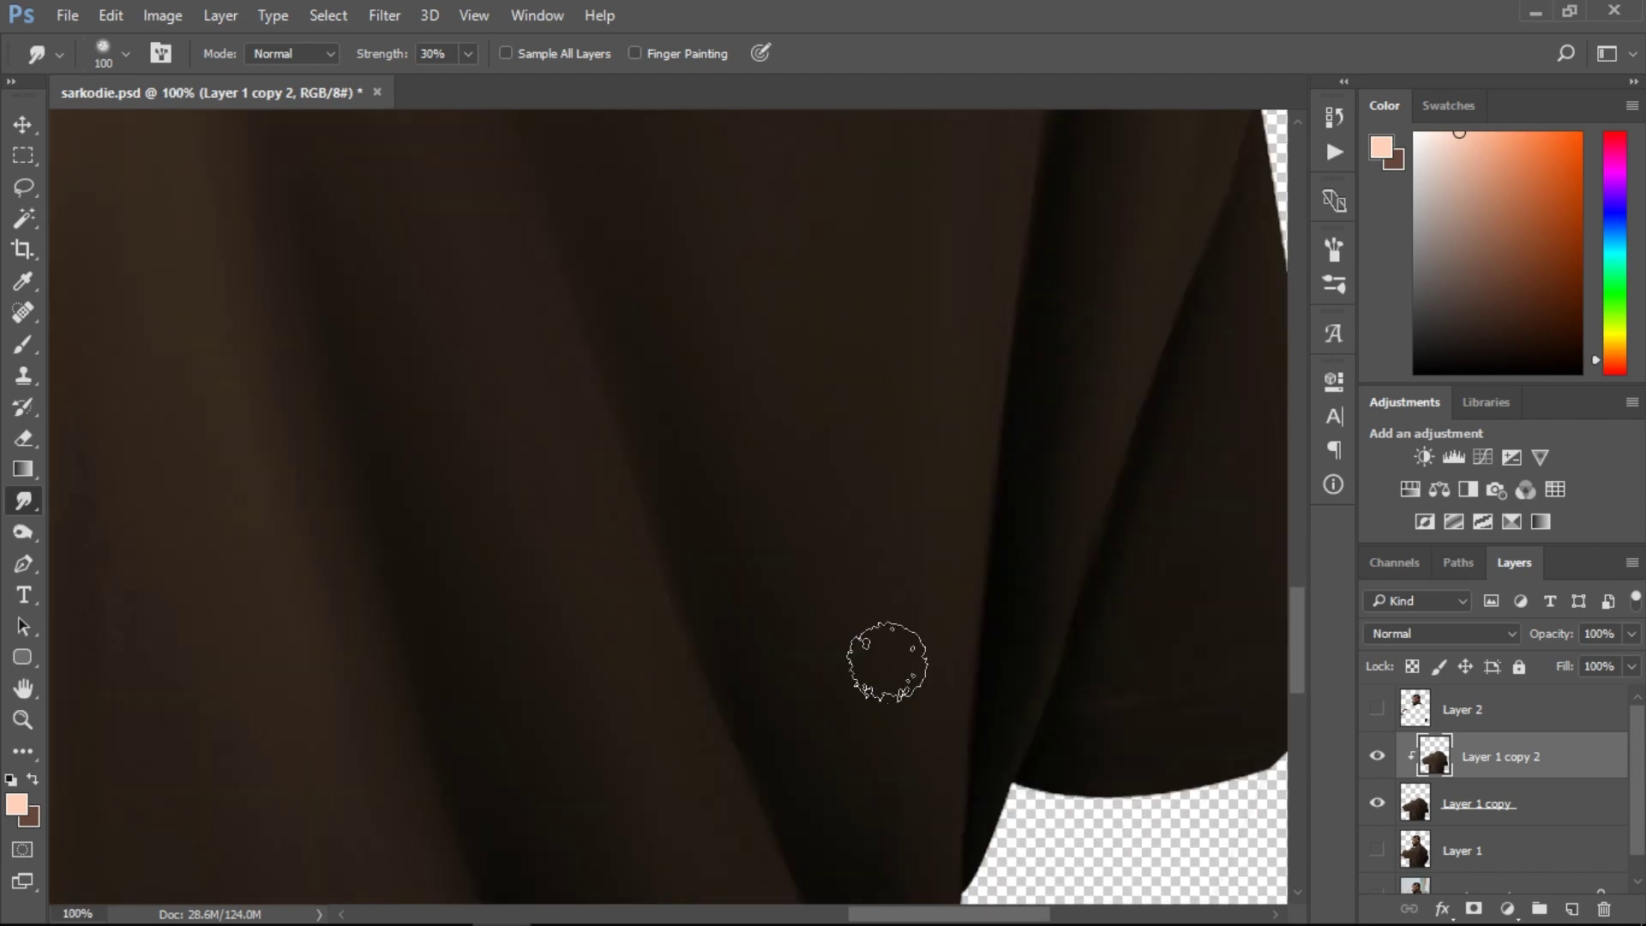
pyautogui.scroll(-1, 1257, 517)
pyautogui.scroll(-3, 1257, 517)
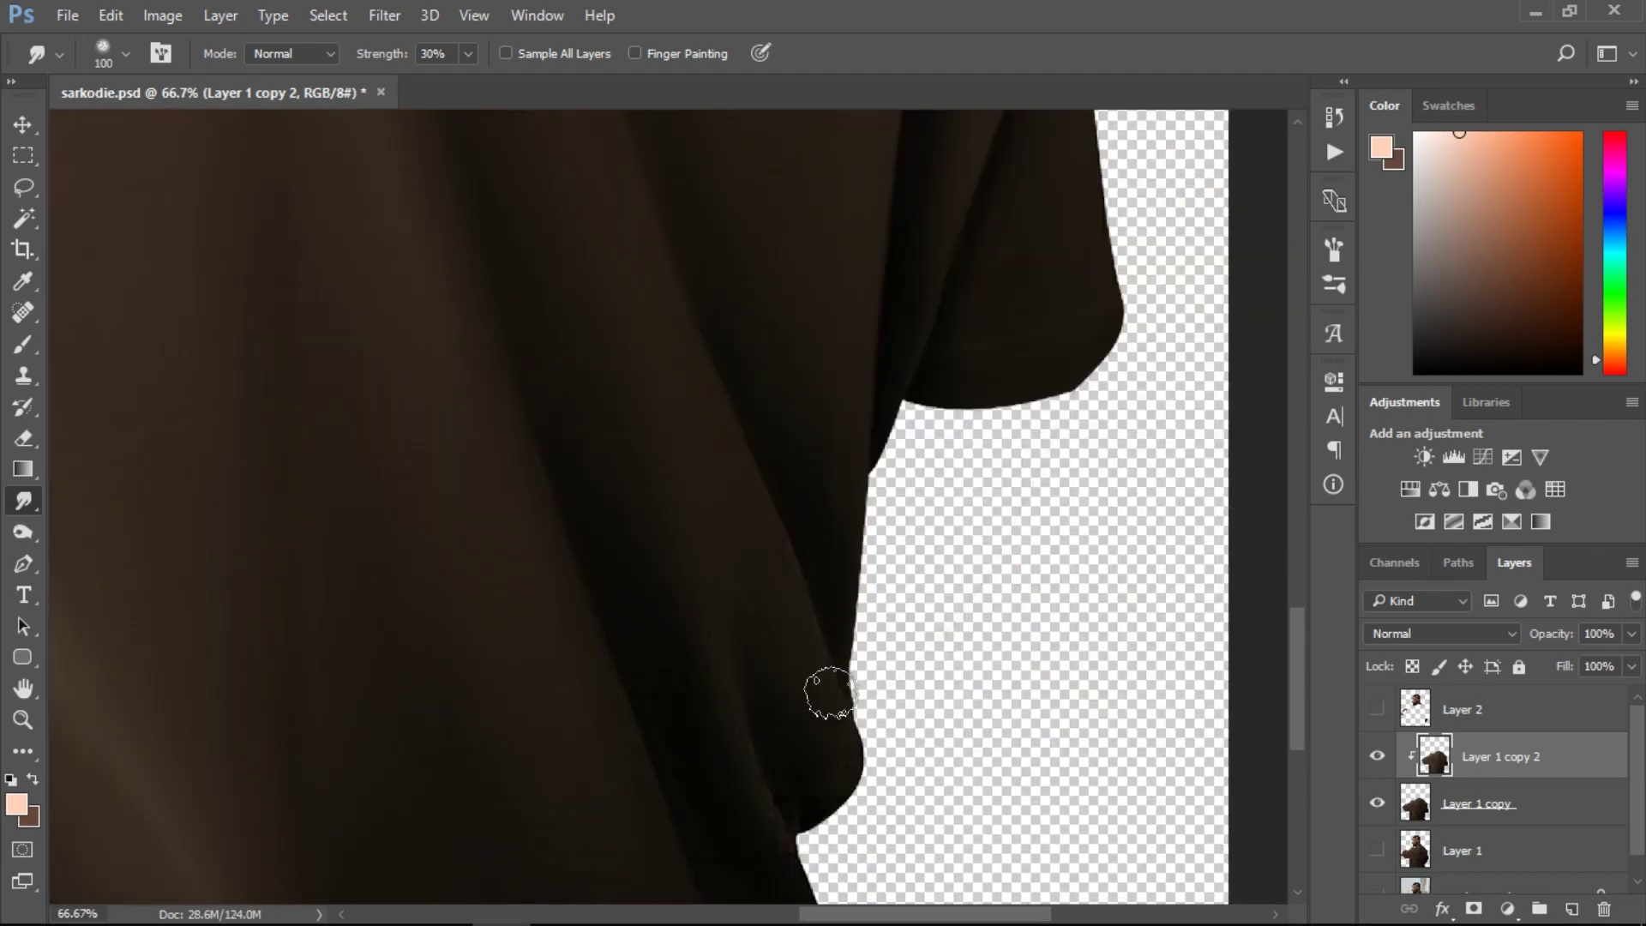
pyautogui.scroll(-3, 1305, 726)
# Smudge the remaining textured fabric and the seam just below the collar, reducing the brush to 80 px.
pyautogui.scroll(5, 643, 471)
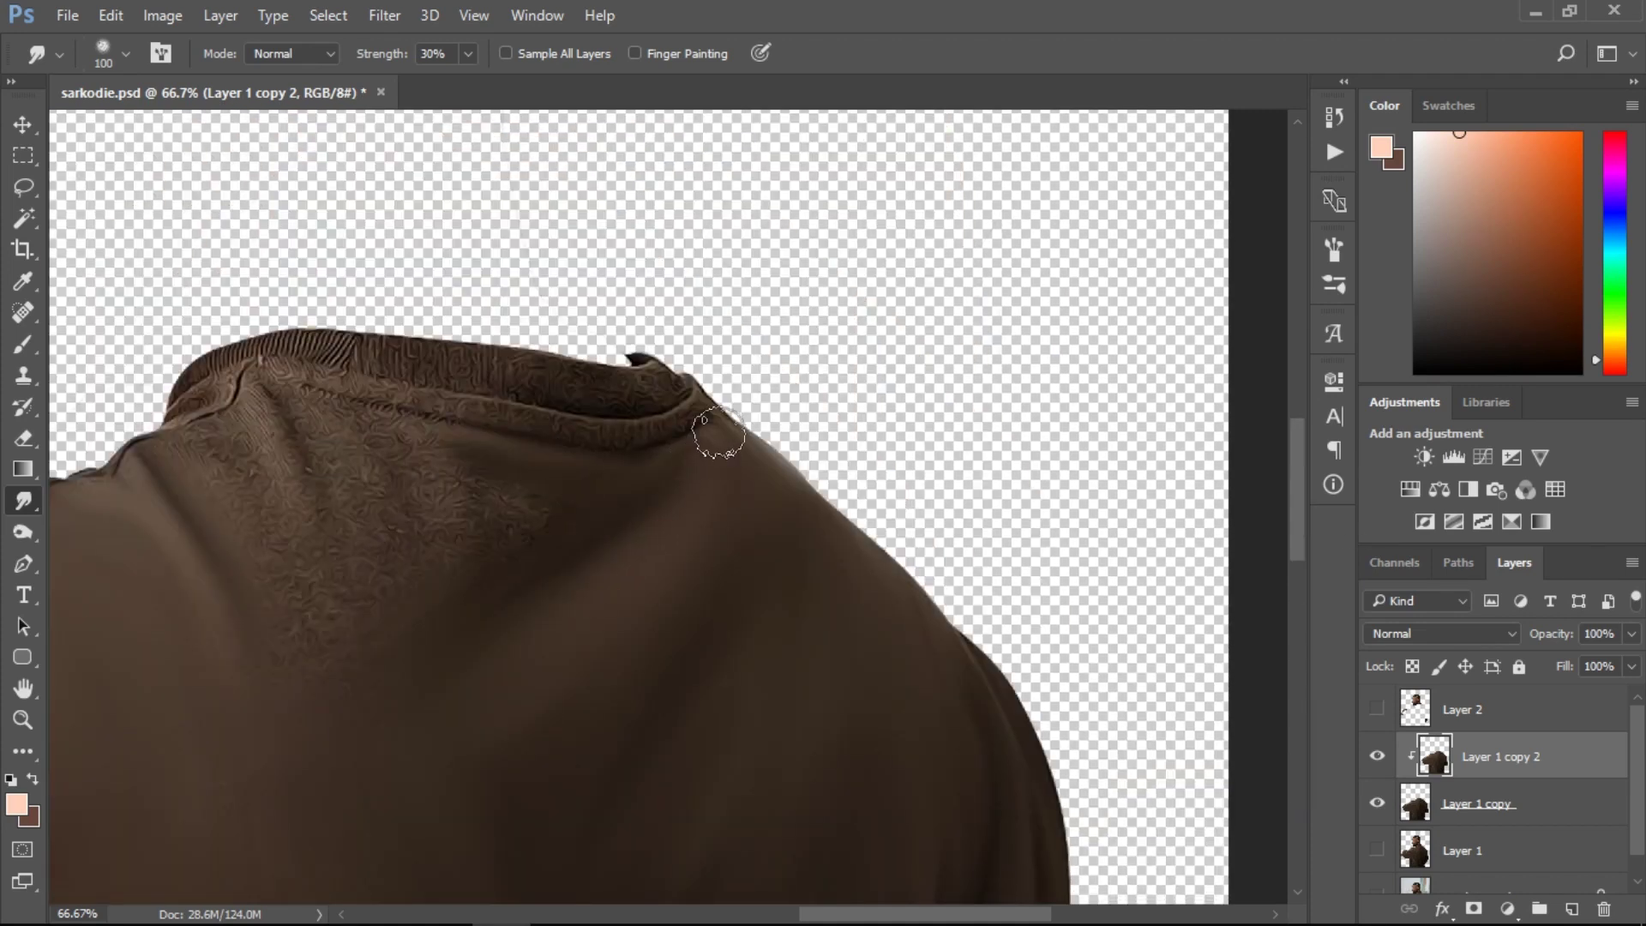
pyautogui.hscroll(-3, 753, 415)
pyautogui.press(']')
pyautogui.press(']')
pyautogui.press('[')
pyautogui.press('[')
pyautogui.press('[')
pyautogui.press('[')
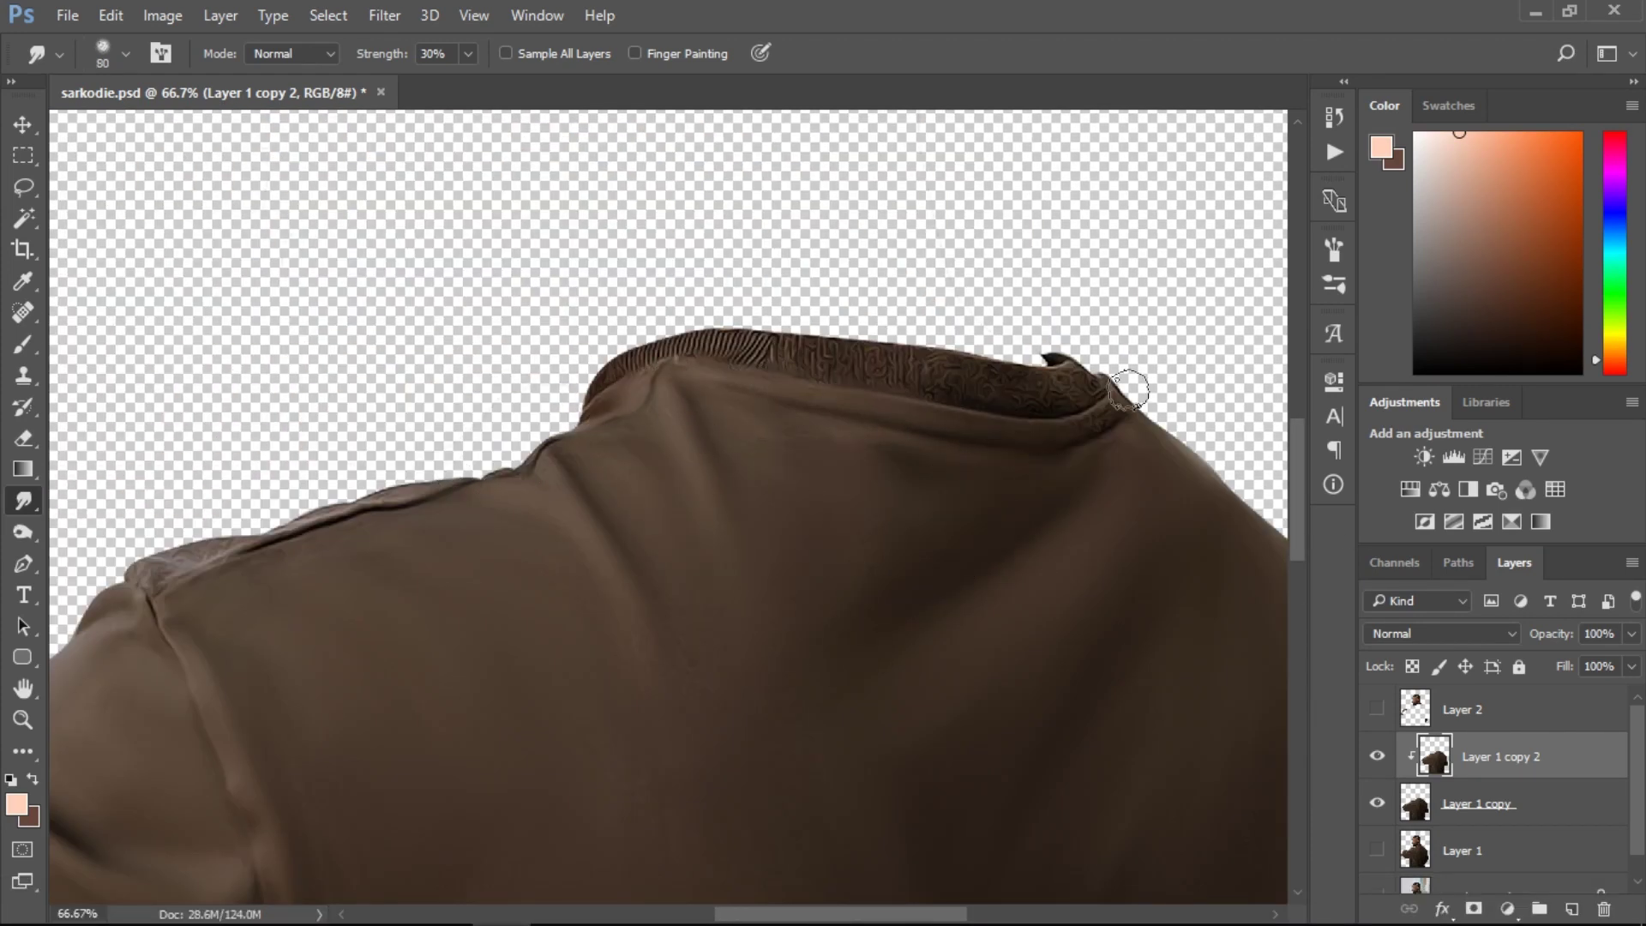
# Set the Smudge strength to 20% and the brush size to 300 px, and softly blend the broad folds of the shirt body.
pyautogui.scroll(-3, 1128, 390)
pyautogui.scroll(2, 844, 541)
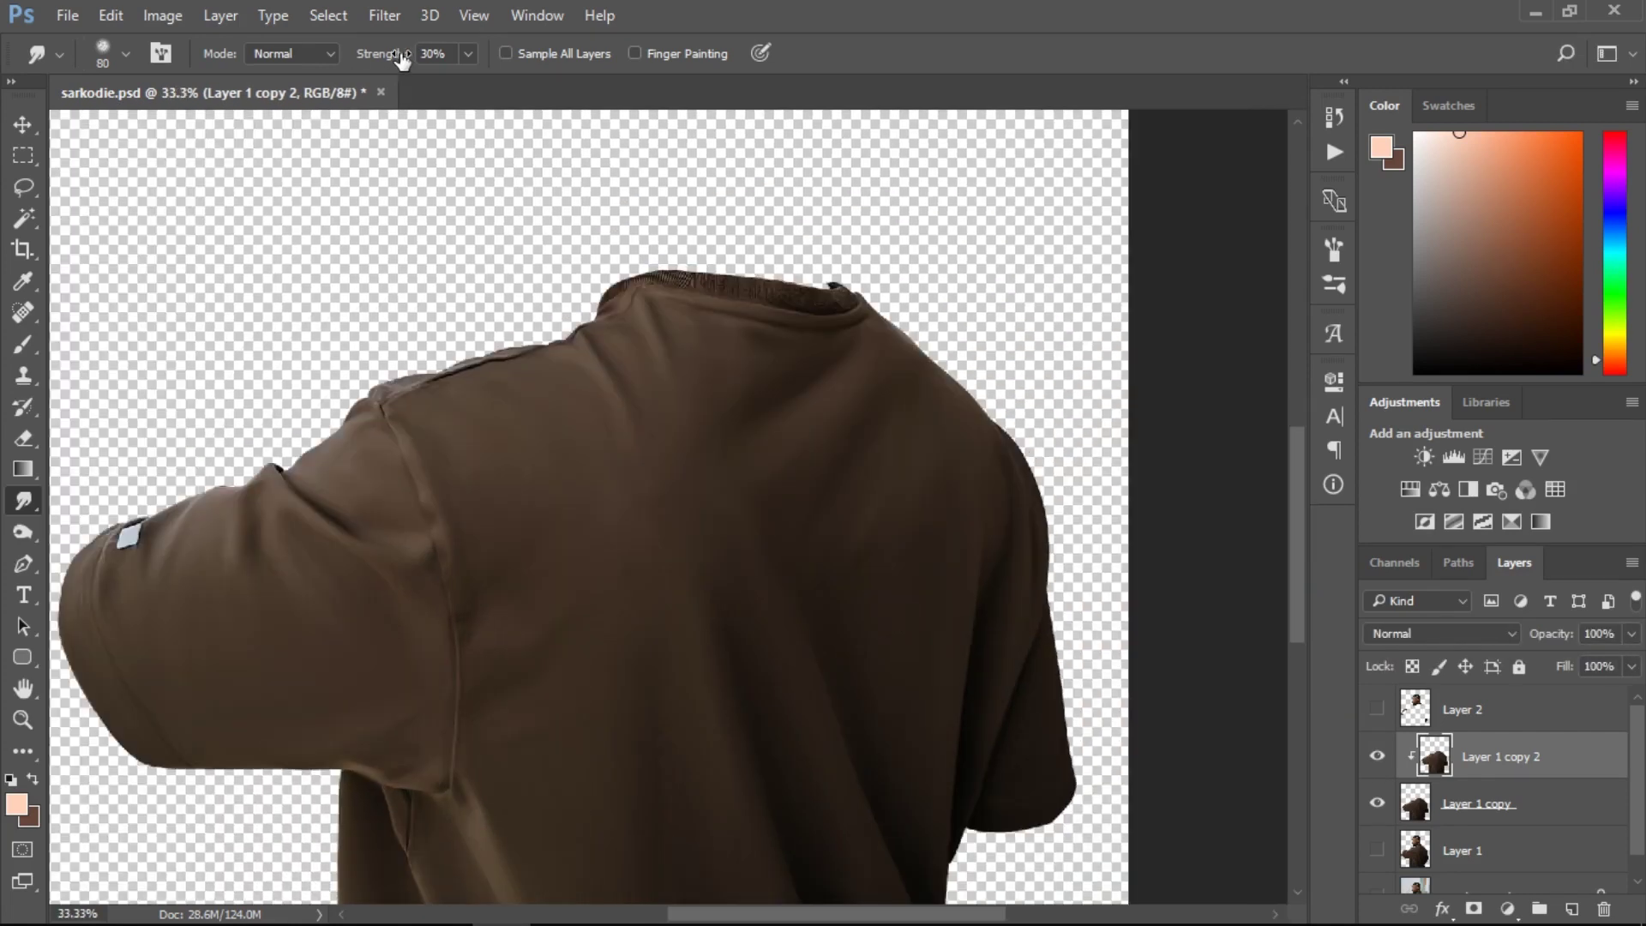
pyautogui.moveTo(402, 60); pyautogui.dragTo(394, 60)
pyautogui.press(']')
pyautogui.press(']')
pyautogui.press(']')
pyautogui.press(']')
pyautogui.press(']')
pyautogui.press(']')
pyautogui.press(']')
pyautogui.press(']')
pyautogui.scroll(-5, 746, 478)
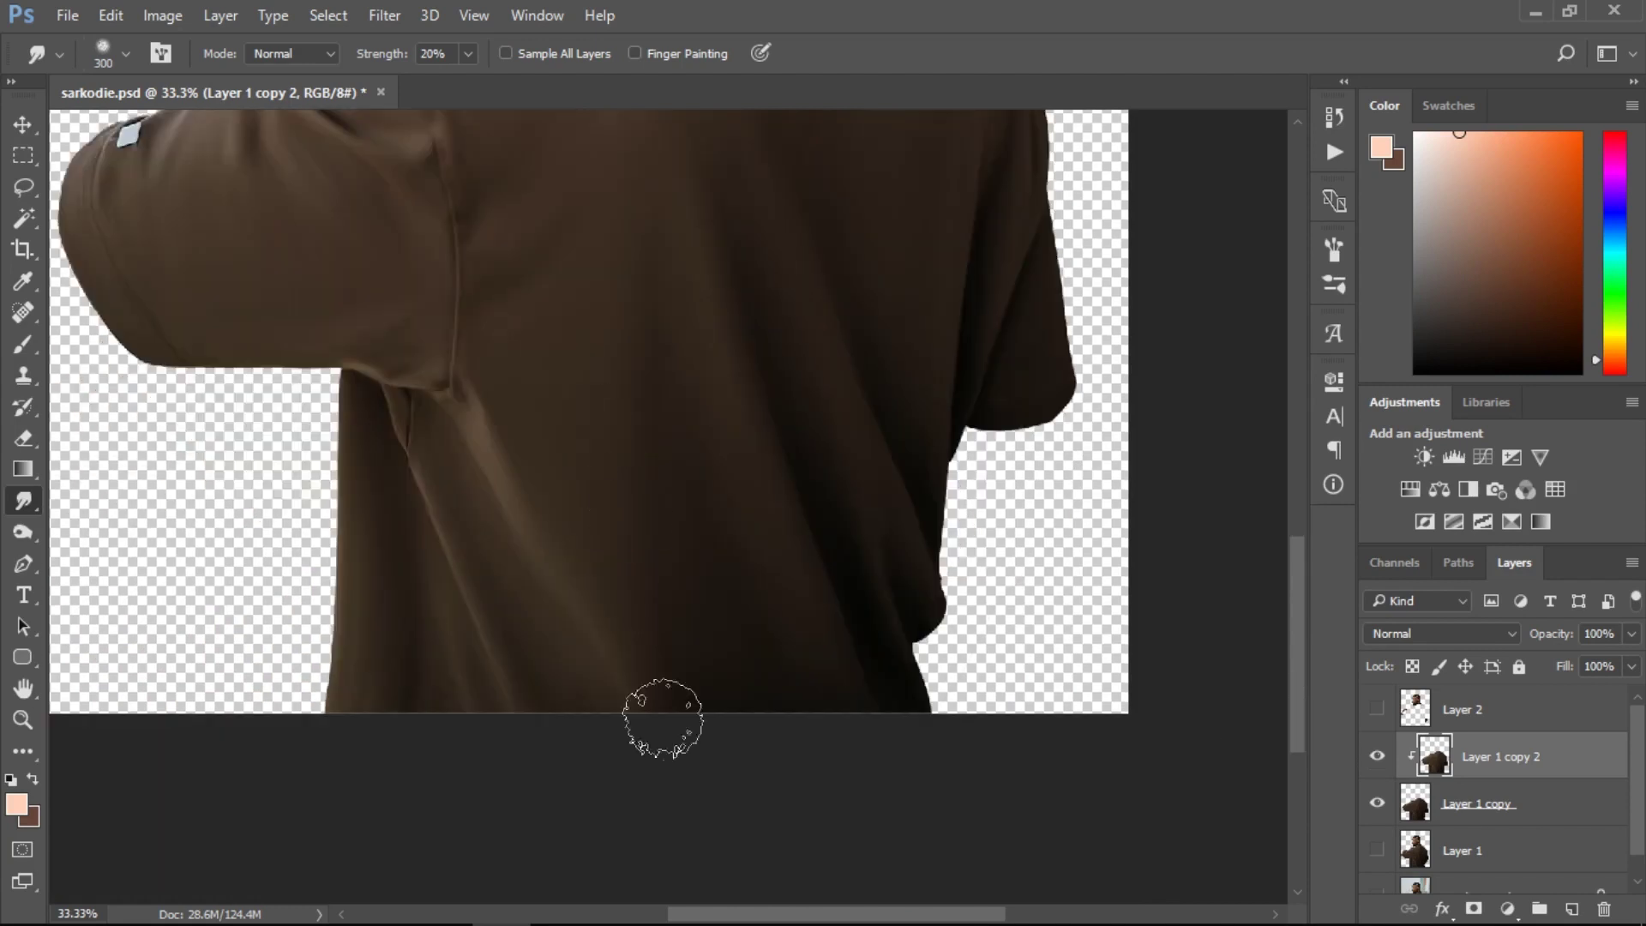
pyautogui.scroll(-1, 394, 294)
pyautogui.scroll(-1, 874, 682)
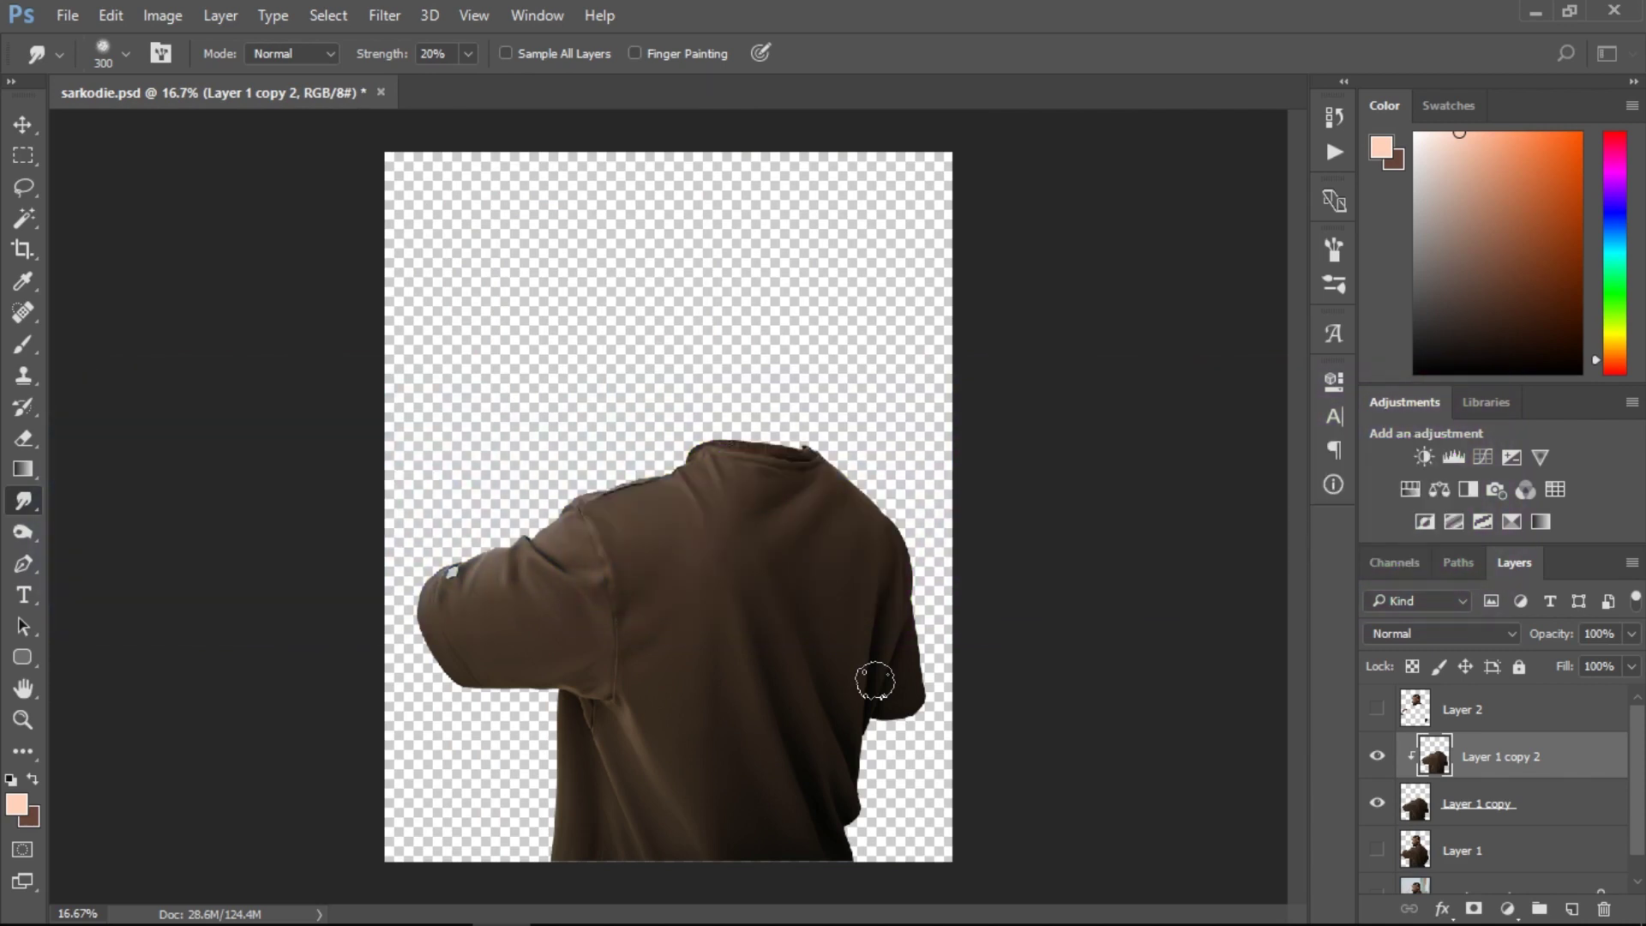
# Reduce the Smudge brush to 100 px and blend the fabric along the shirt's left shoulder seam.
pyautogui.click(728, 431)
pyautogui.click(728, 431)
pyautogui.click(728, 431)
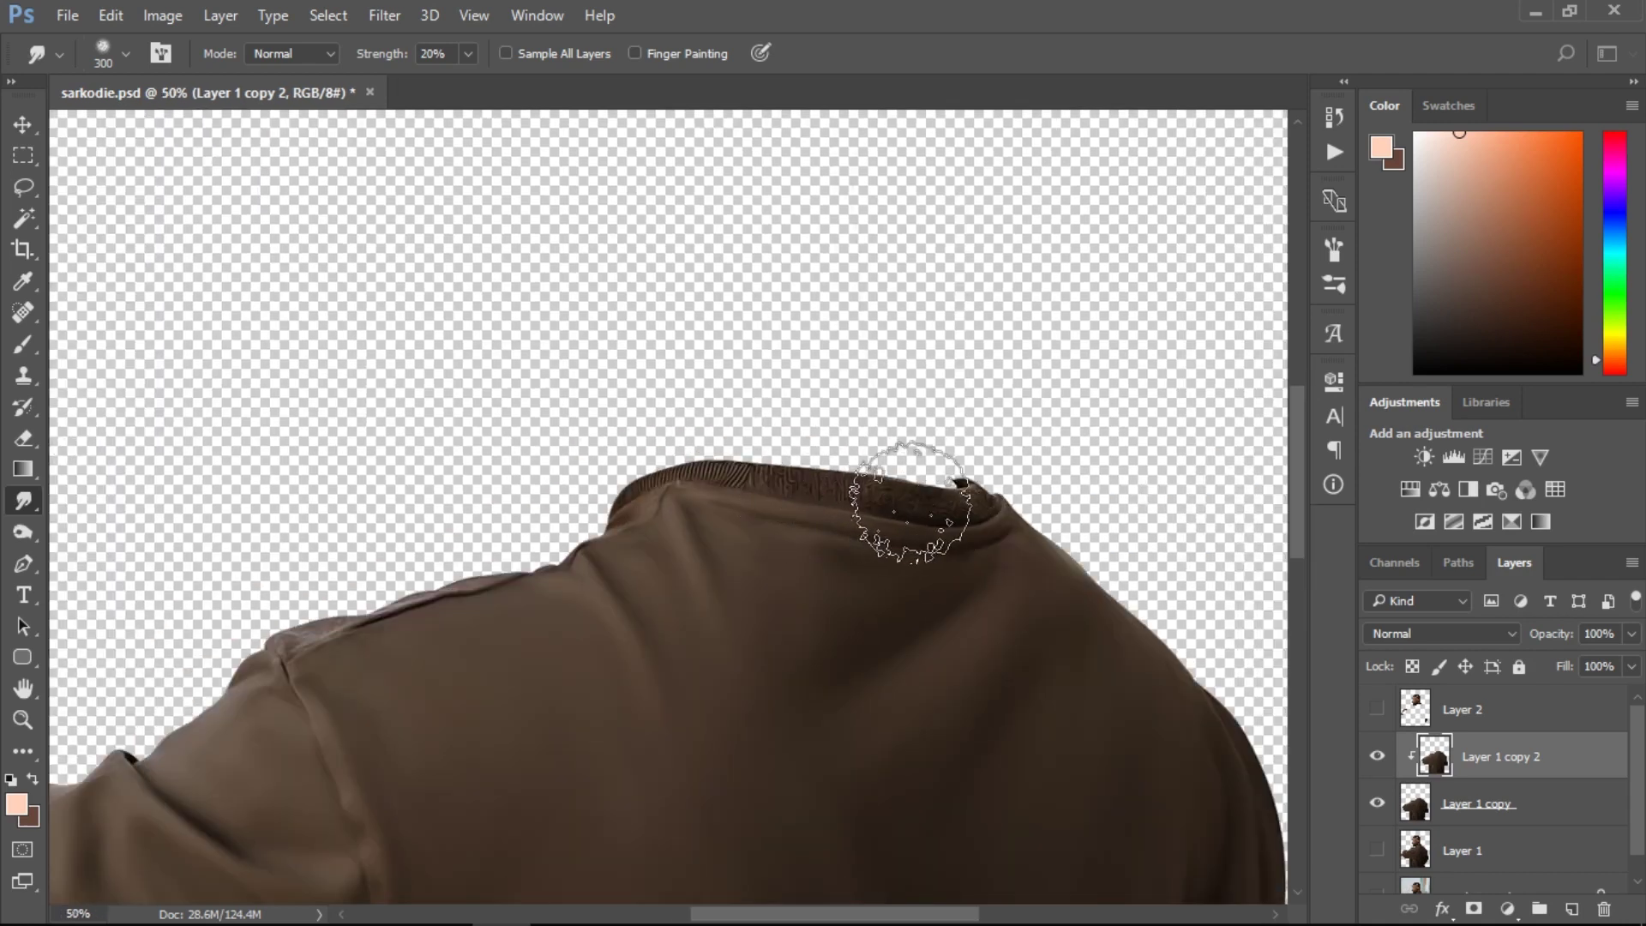
pyautogui.press('[')
pyautogui.press('[')
pyautogui.press('[')
pyautogui.press('[')
pyautogui.press('[')
pyautogui.press('[')
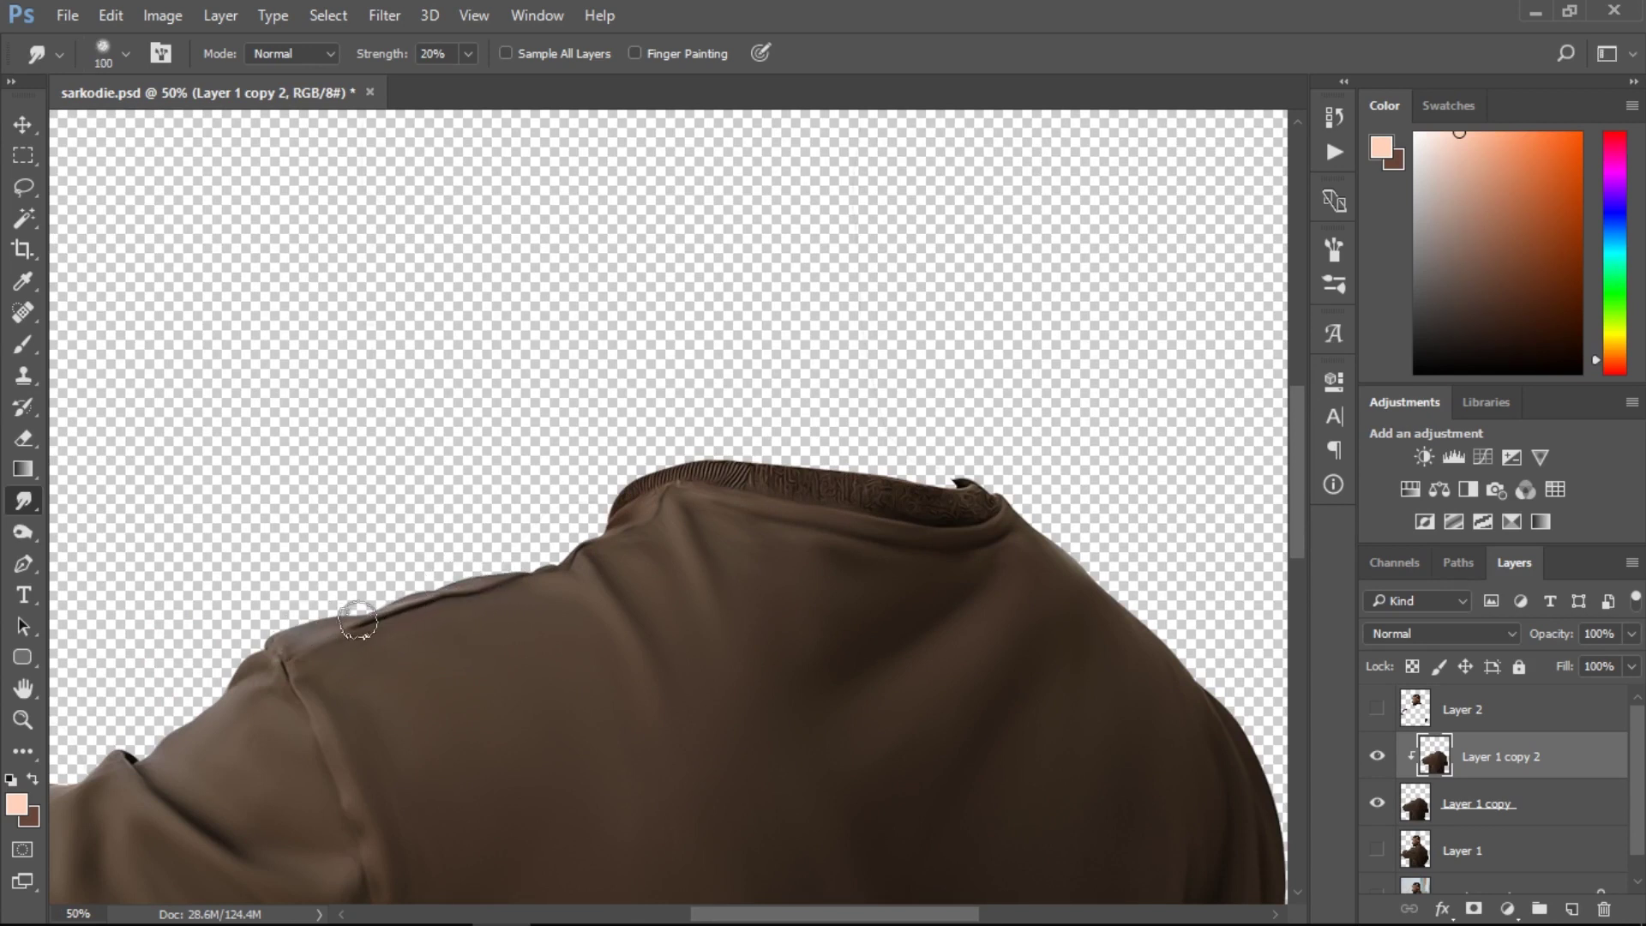
pyautogui.keyDown('alt'); pyautogui.click(630, 594); pyautogui.keyUp('alt')
pyautogui.keyDown('alt'); pyautogui.click(631, 594); pyautogui.keyUp('alt')
pyautogui.keyDown('alt'); pyautogui.click(631, 594); pyautogui.keyUp('alt')
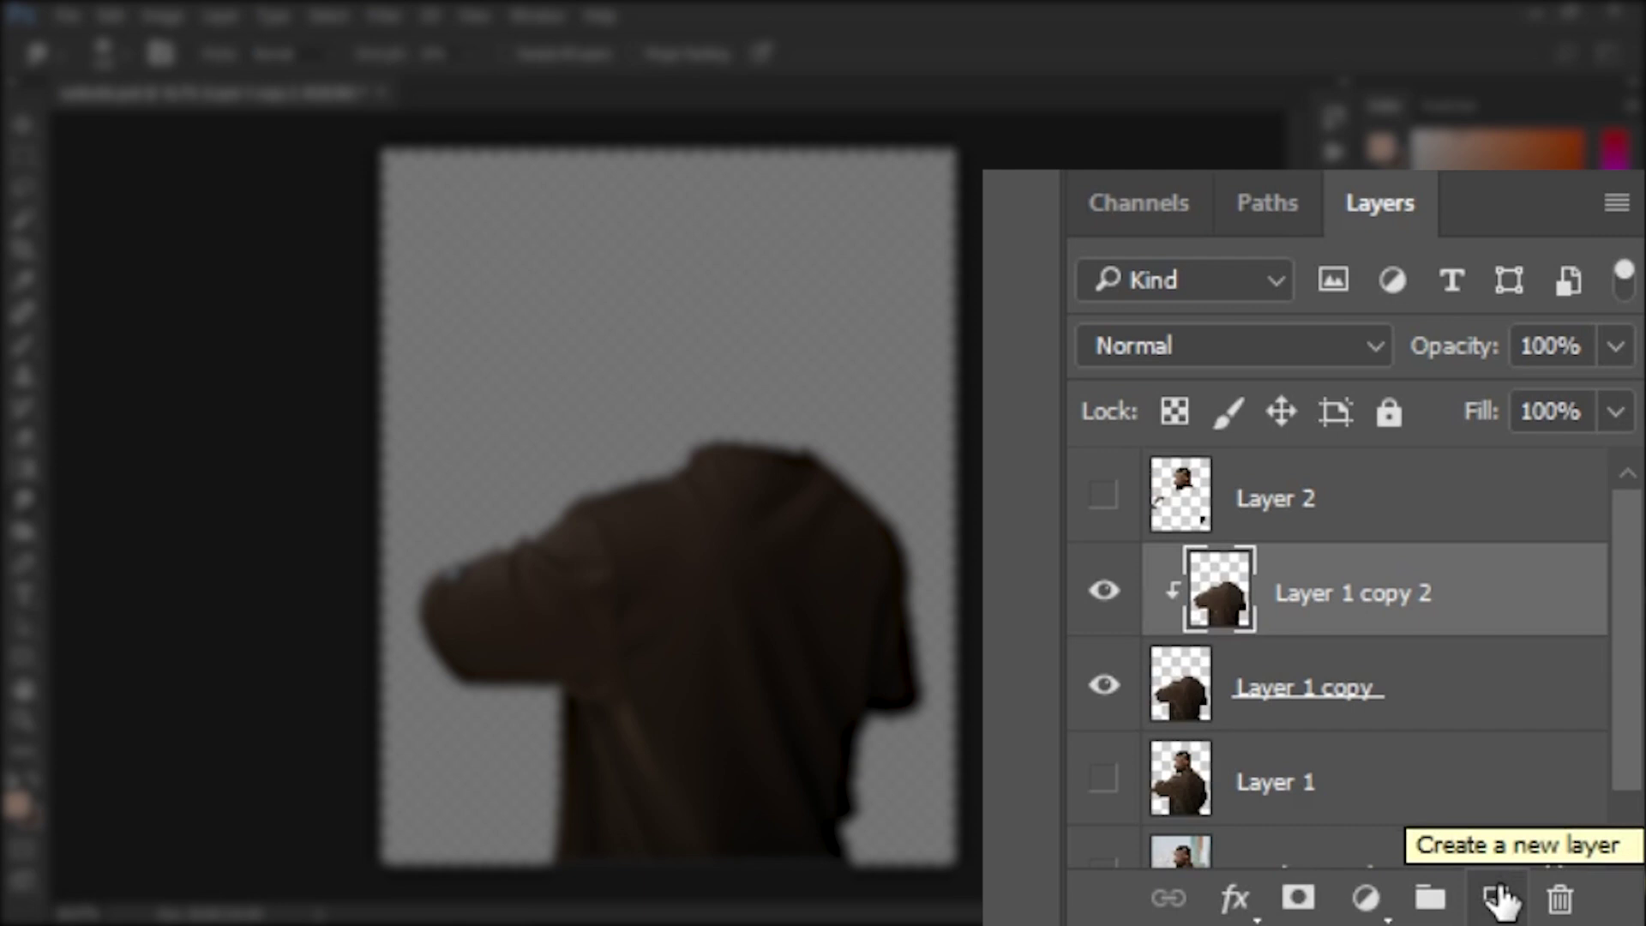
# Add a new layer above the smudged shirt, clip it to the shirt and set its blend mode to Color.
pyautogui.click(1499, 898)
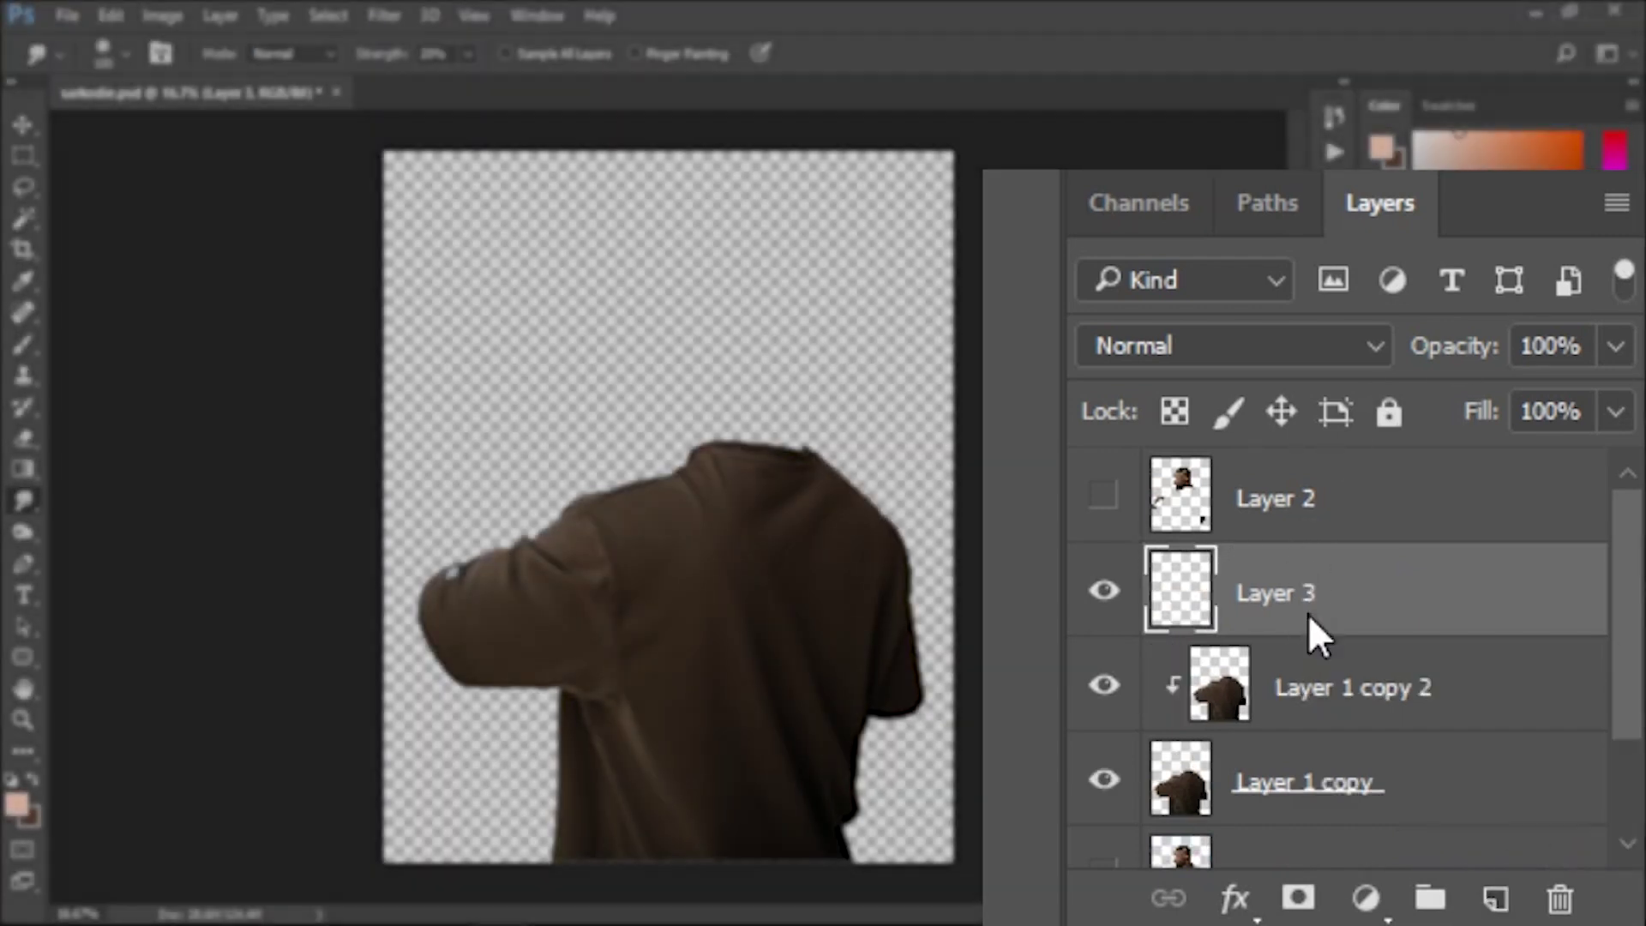
pyautogui.rightClick(1308, 613)
pyautogui.click(1235, 439)
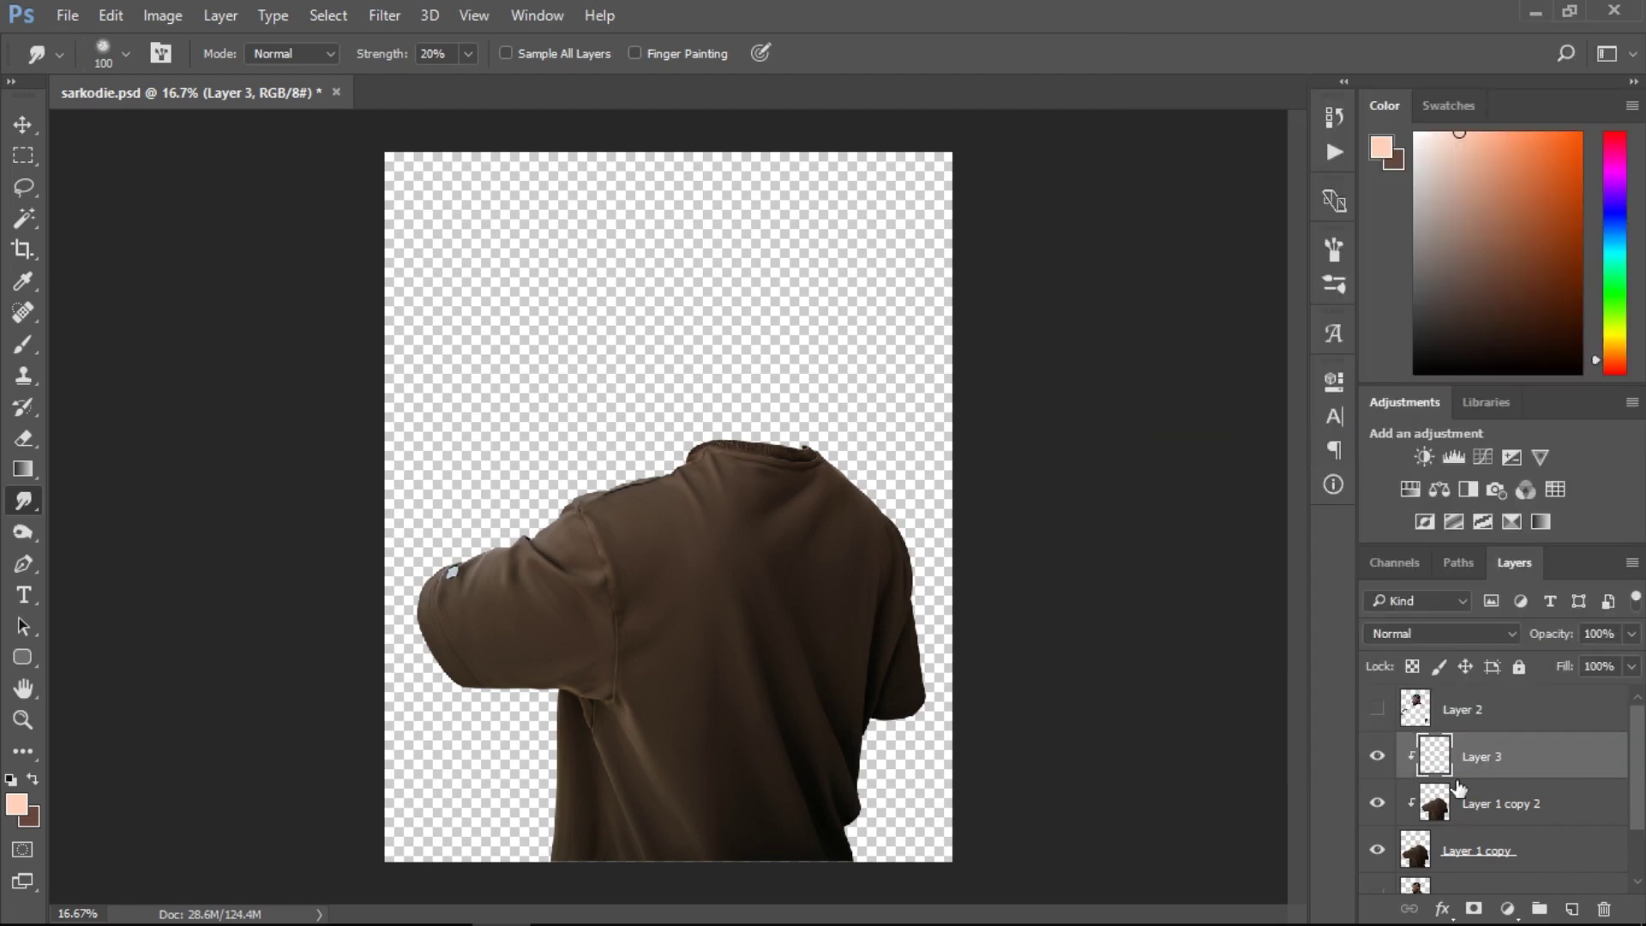
pyautogui.click(1450, 635)
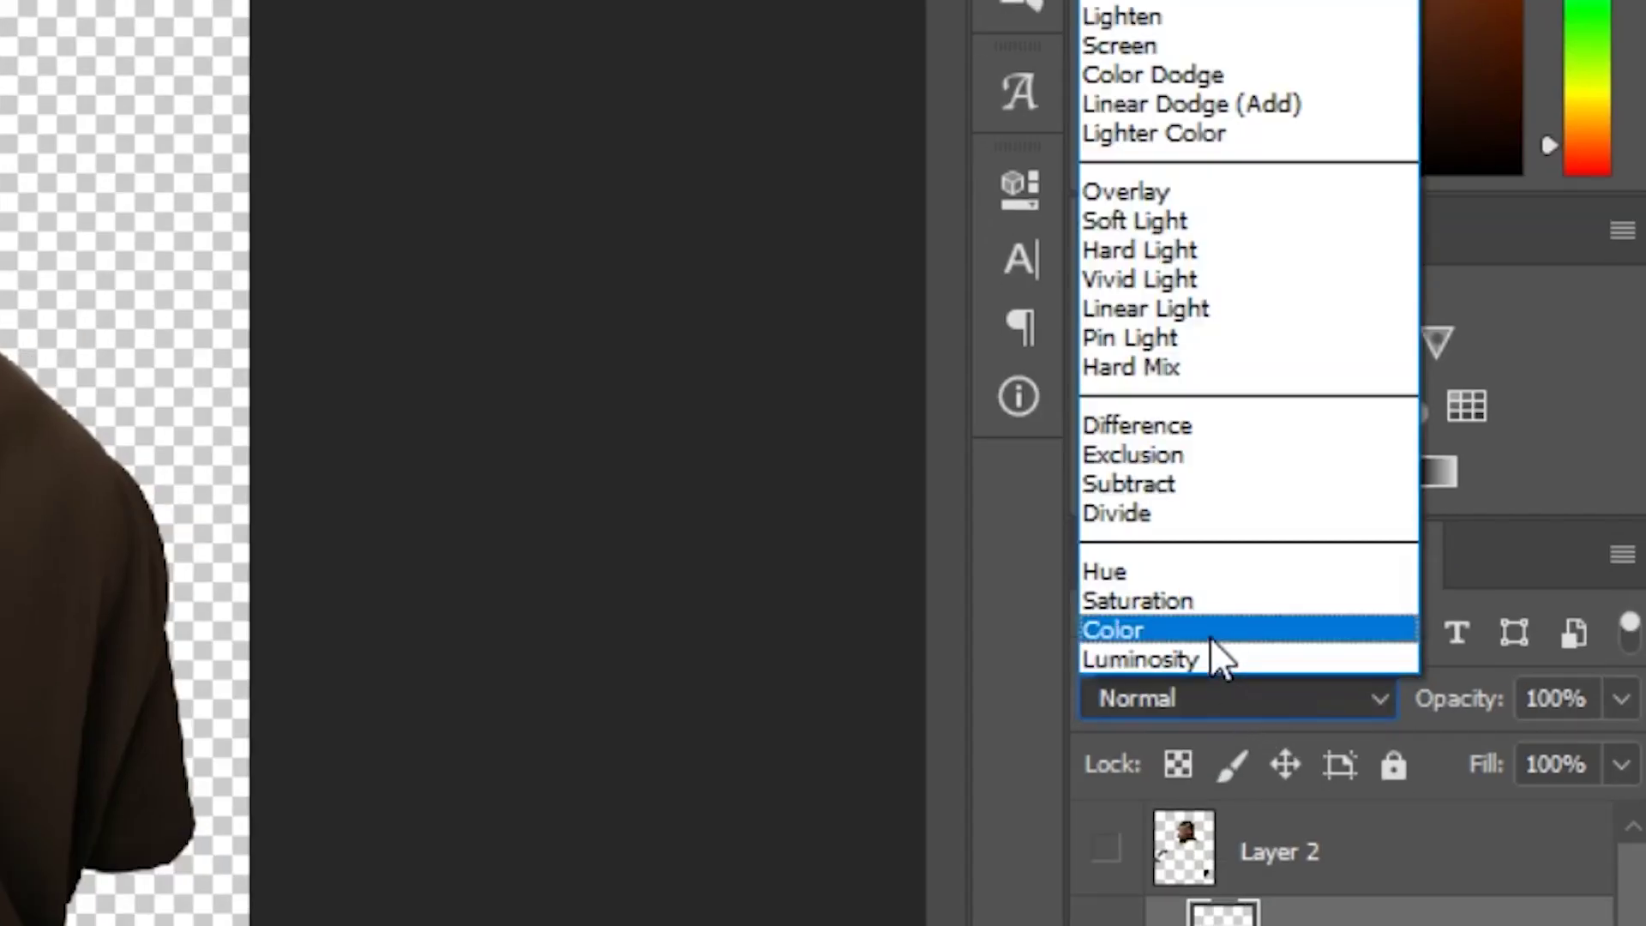
pyautogui.click(1427, 603)
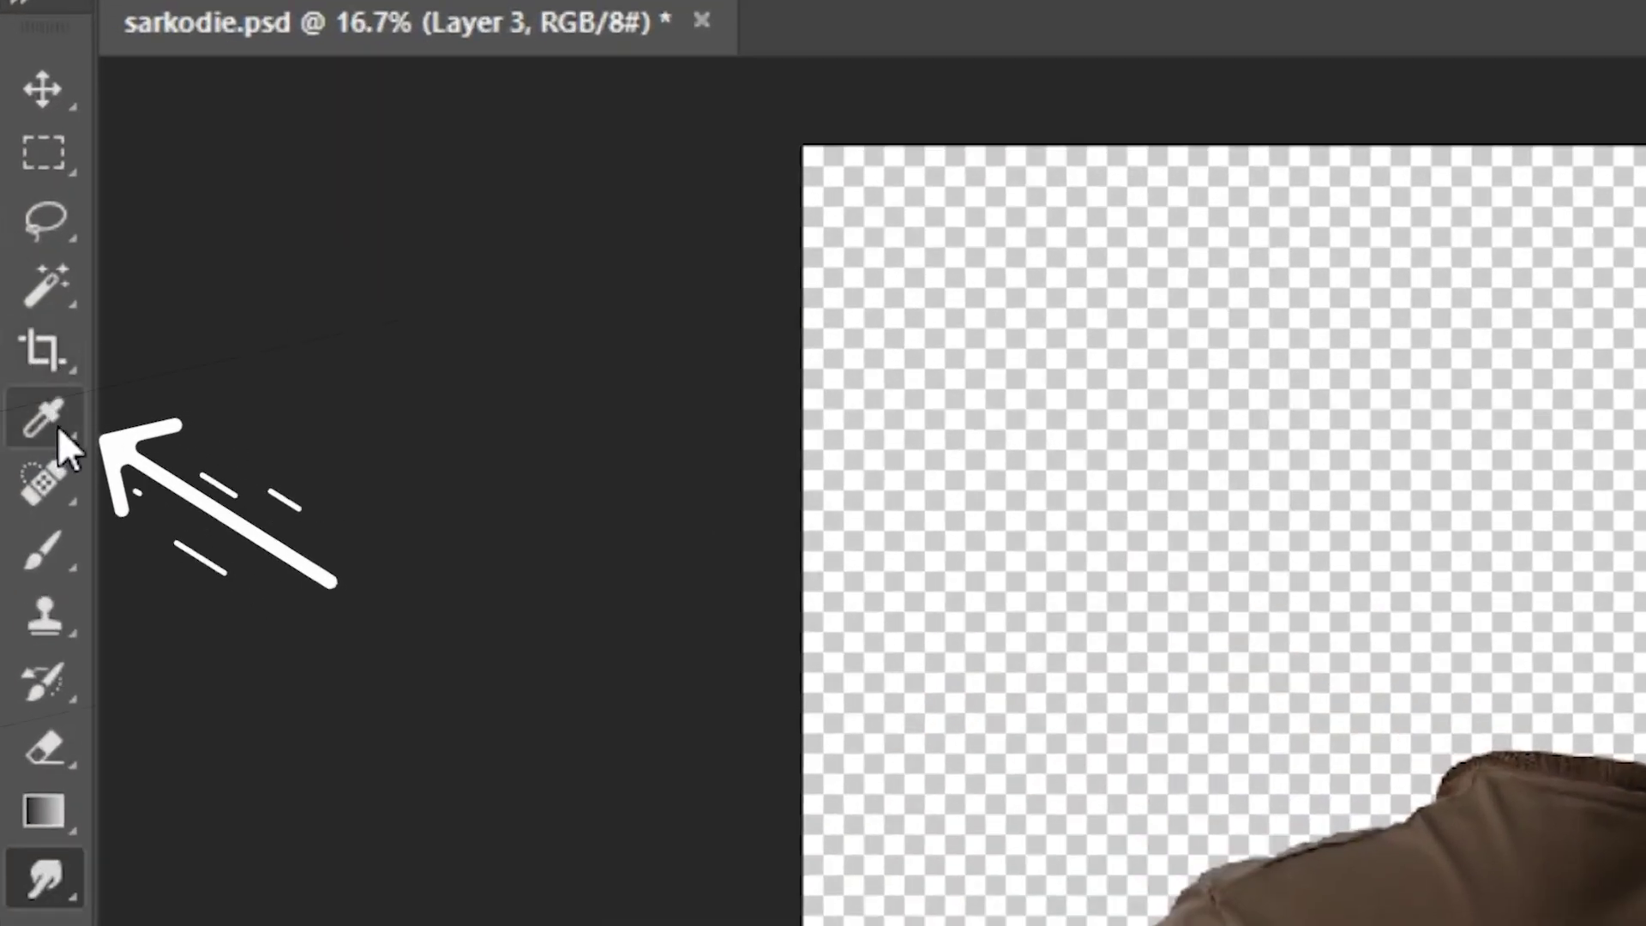
# Sample a brown from the shirt's upper chest, fill the clipped Color layer with it and compare the shirt with and without it.
pyautogui.click(47, 418)
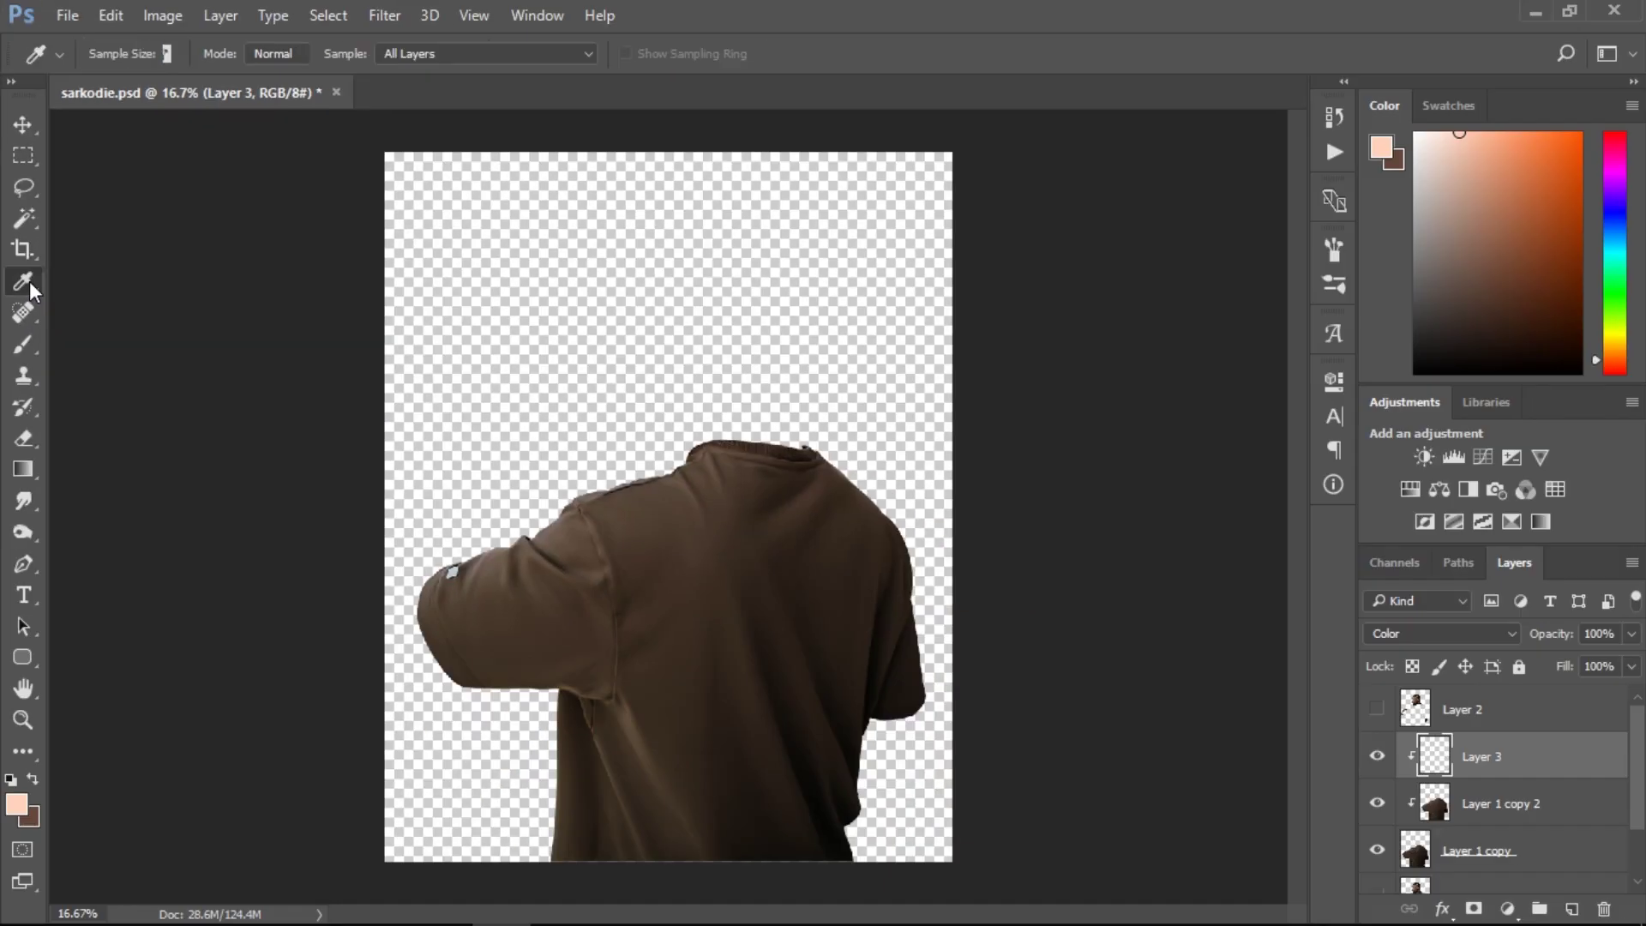
pyautogui.click(651, 531)
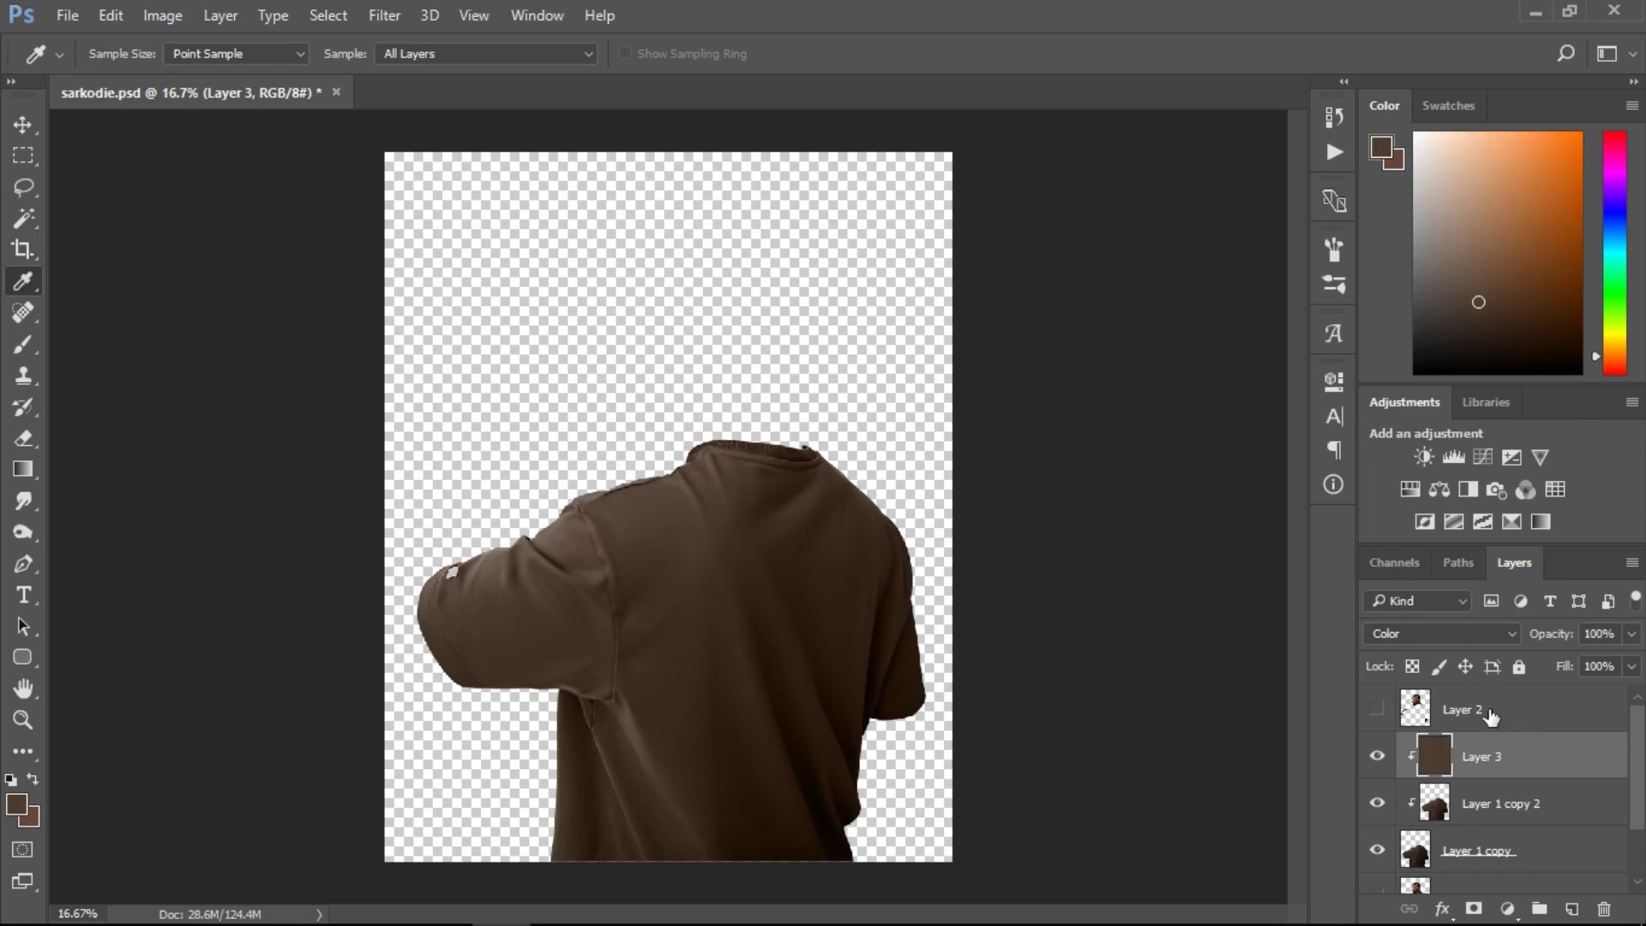
pyautogui.click(1421, 633)
pyautogui.click(1421, 603)
pyautogui.click(1377, 757)
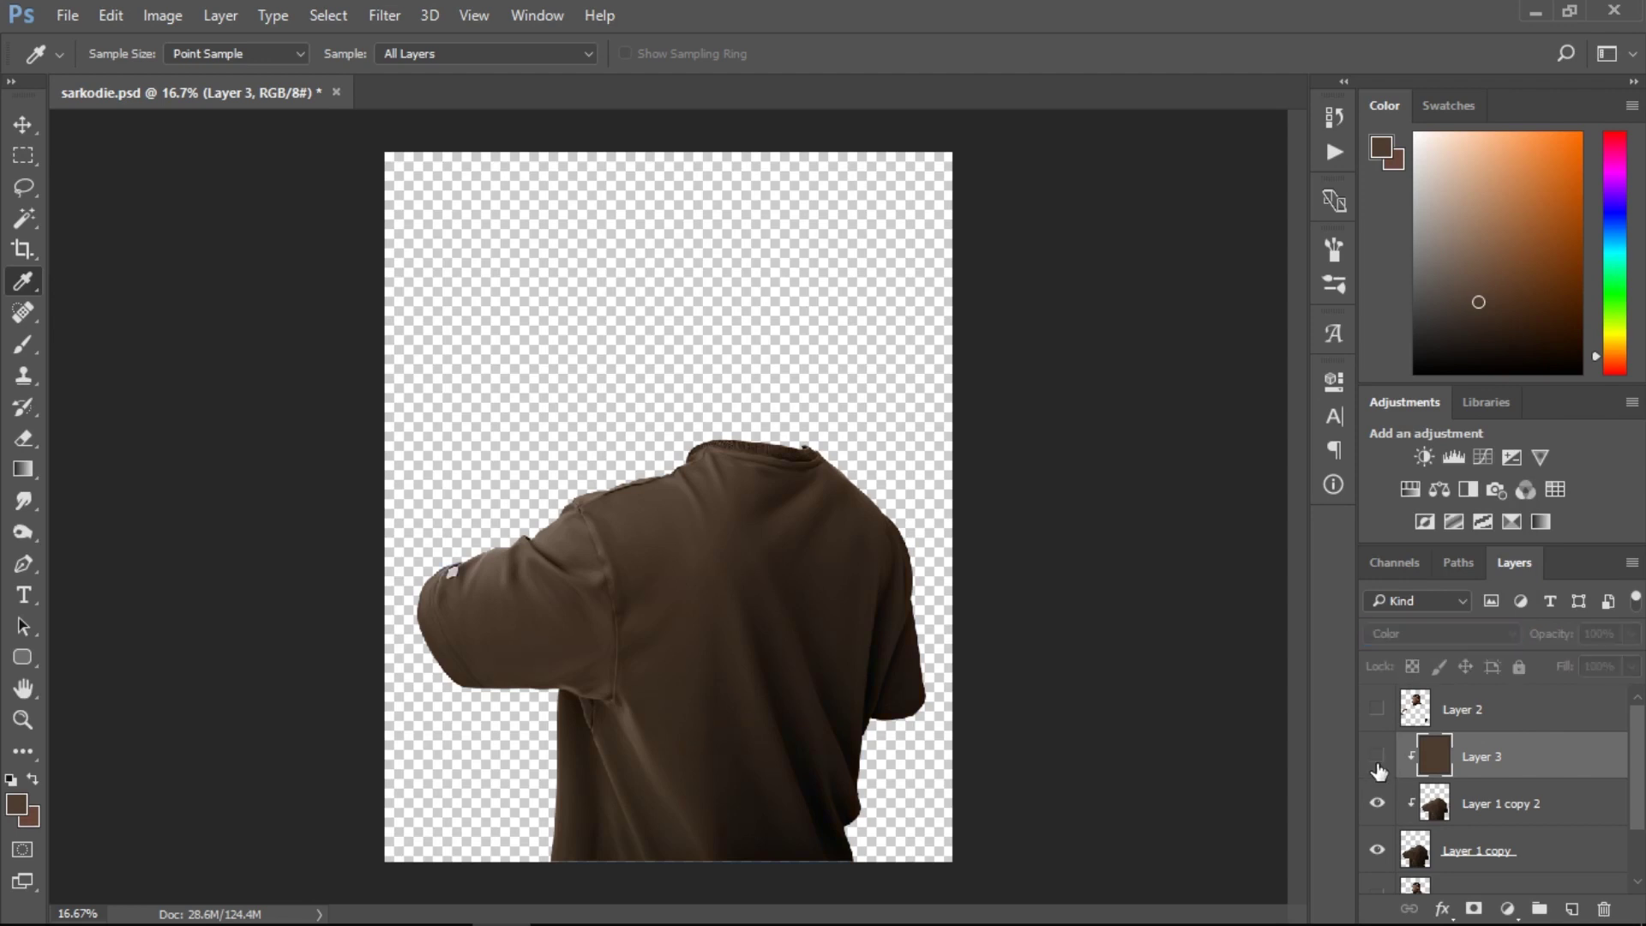
pyautogui.click(1376, 757)
# Hide the fill layer, sample the dark brown 2f241c from the shirt, refill the layer with it and compare its effect.
pyautogui.click(1376, 765)
pyautogui.click(1388, 155)
pyautogui.click(743, 616)
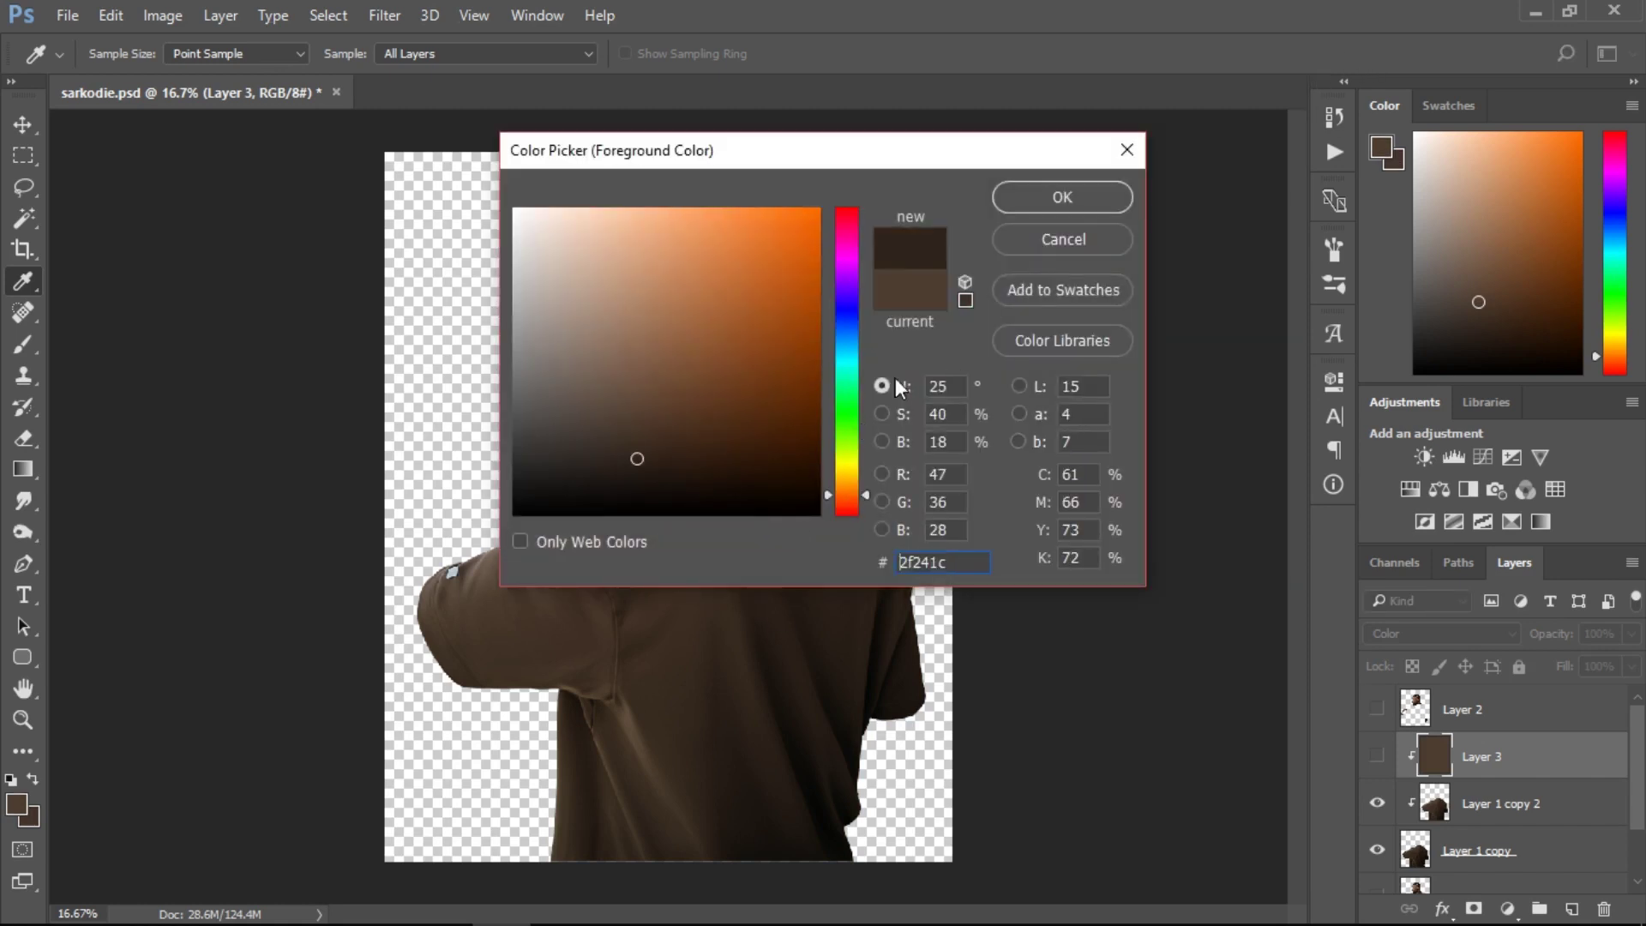
pyautogui.click(1067, 196)
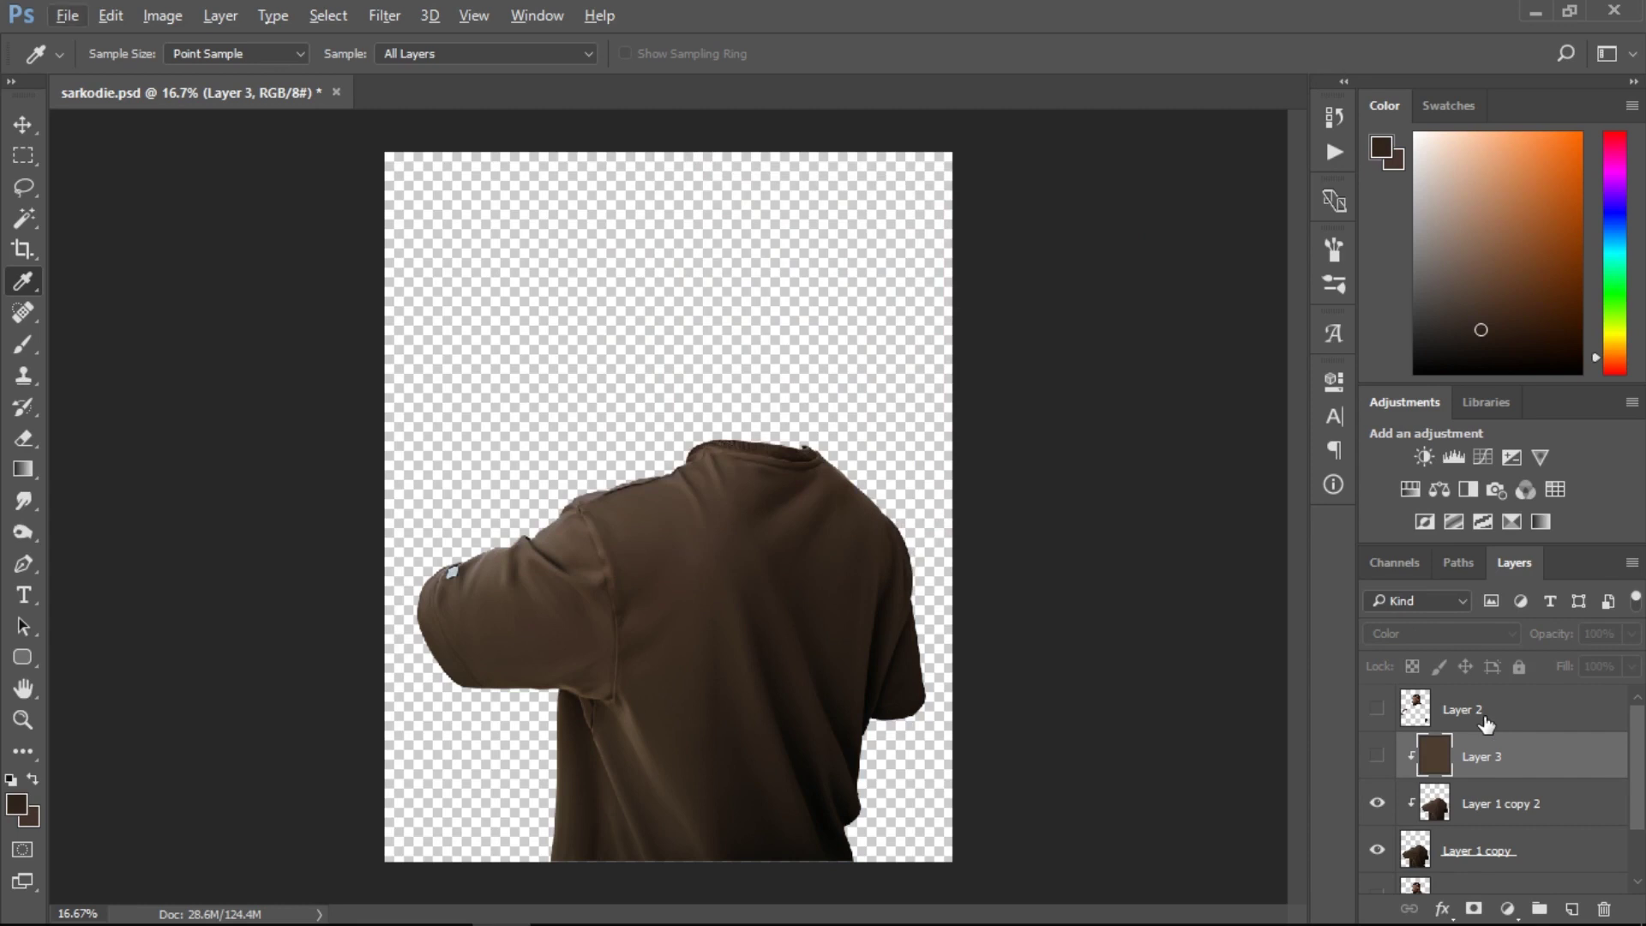
pyautogui.hotkey('alt', 'BackSpace')
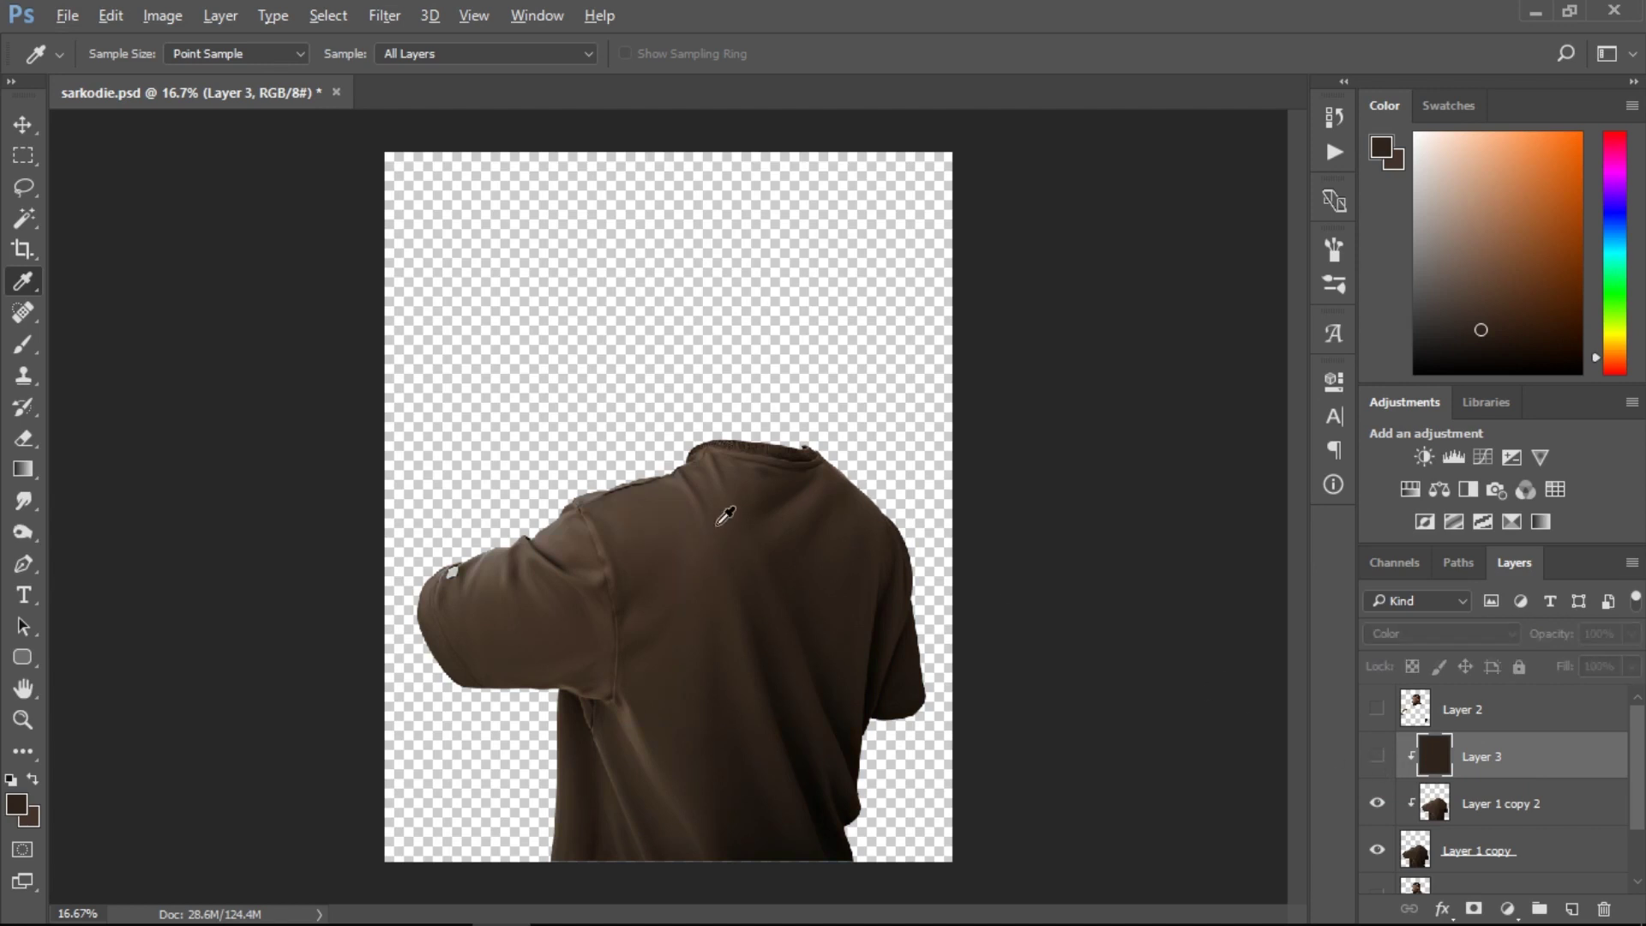
pyautogui.click(1377, 758)
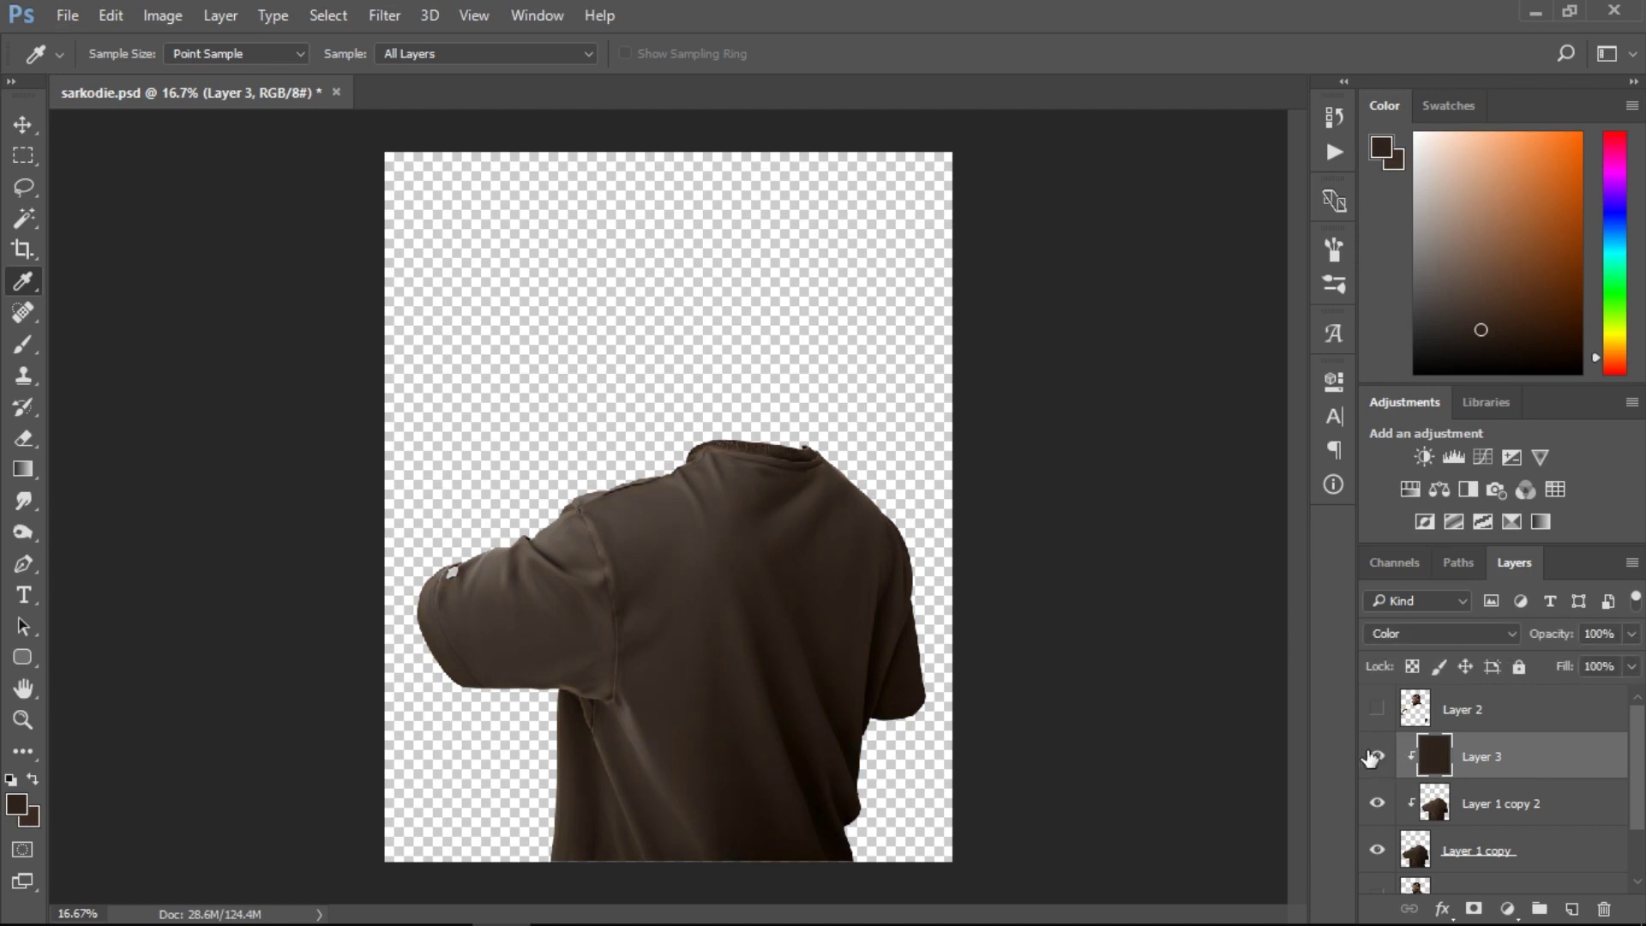
pyautogui.click(1377, 757)
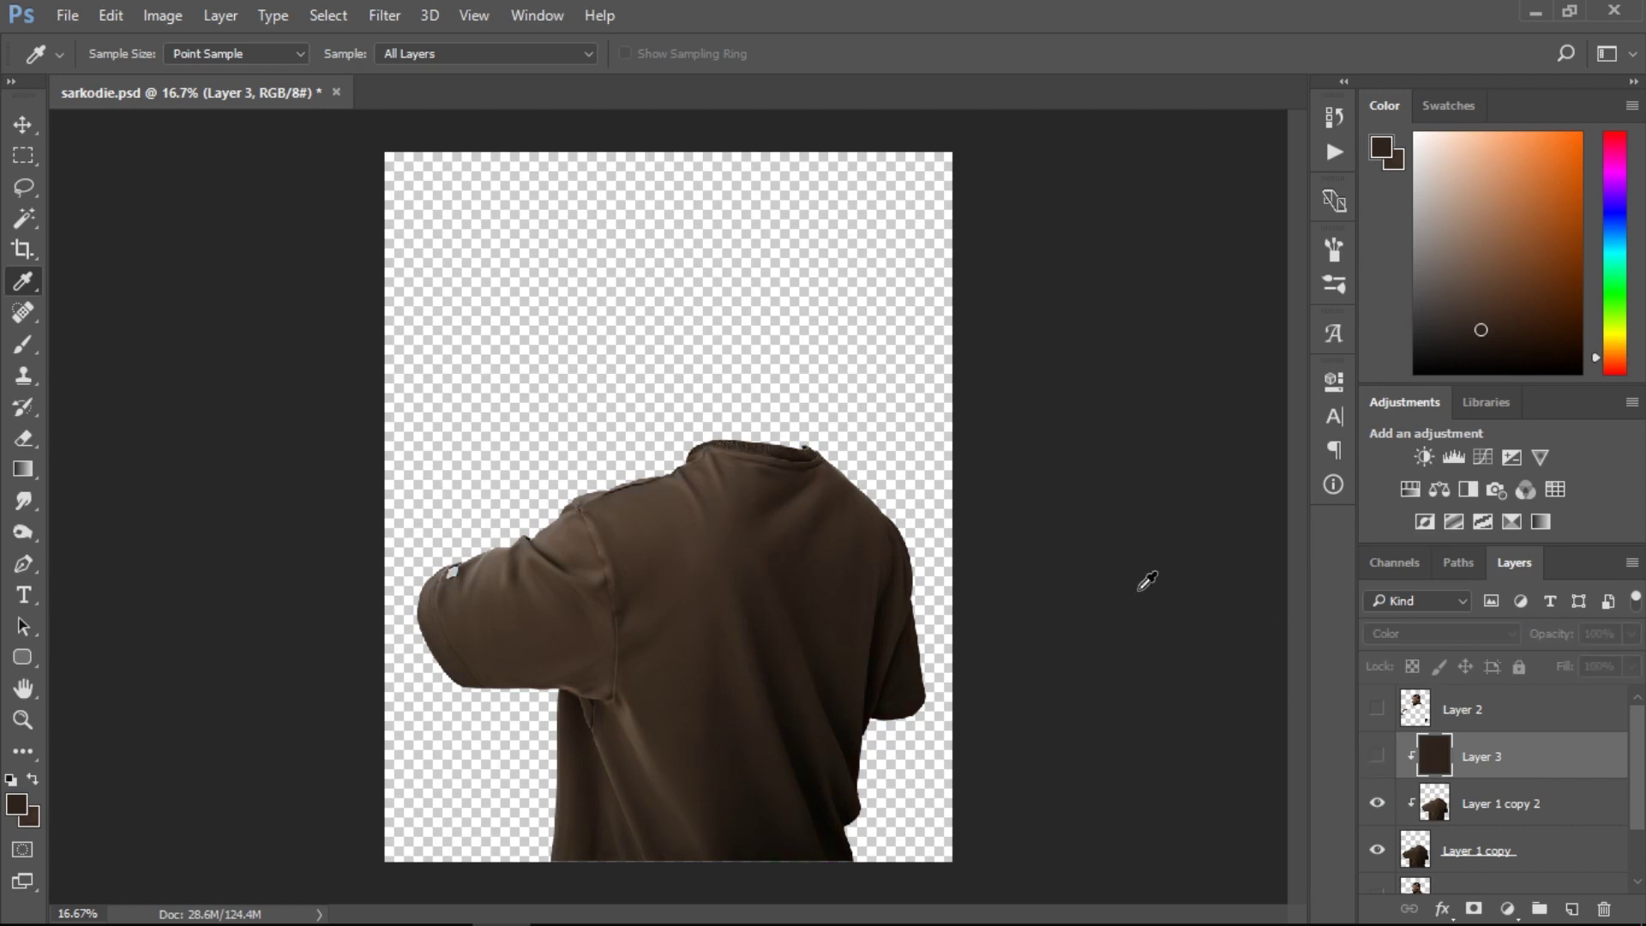
pyautogui.click(1376, 758)
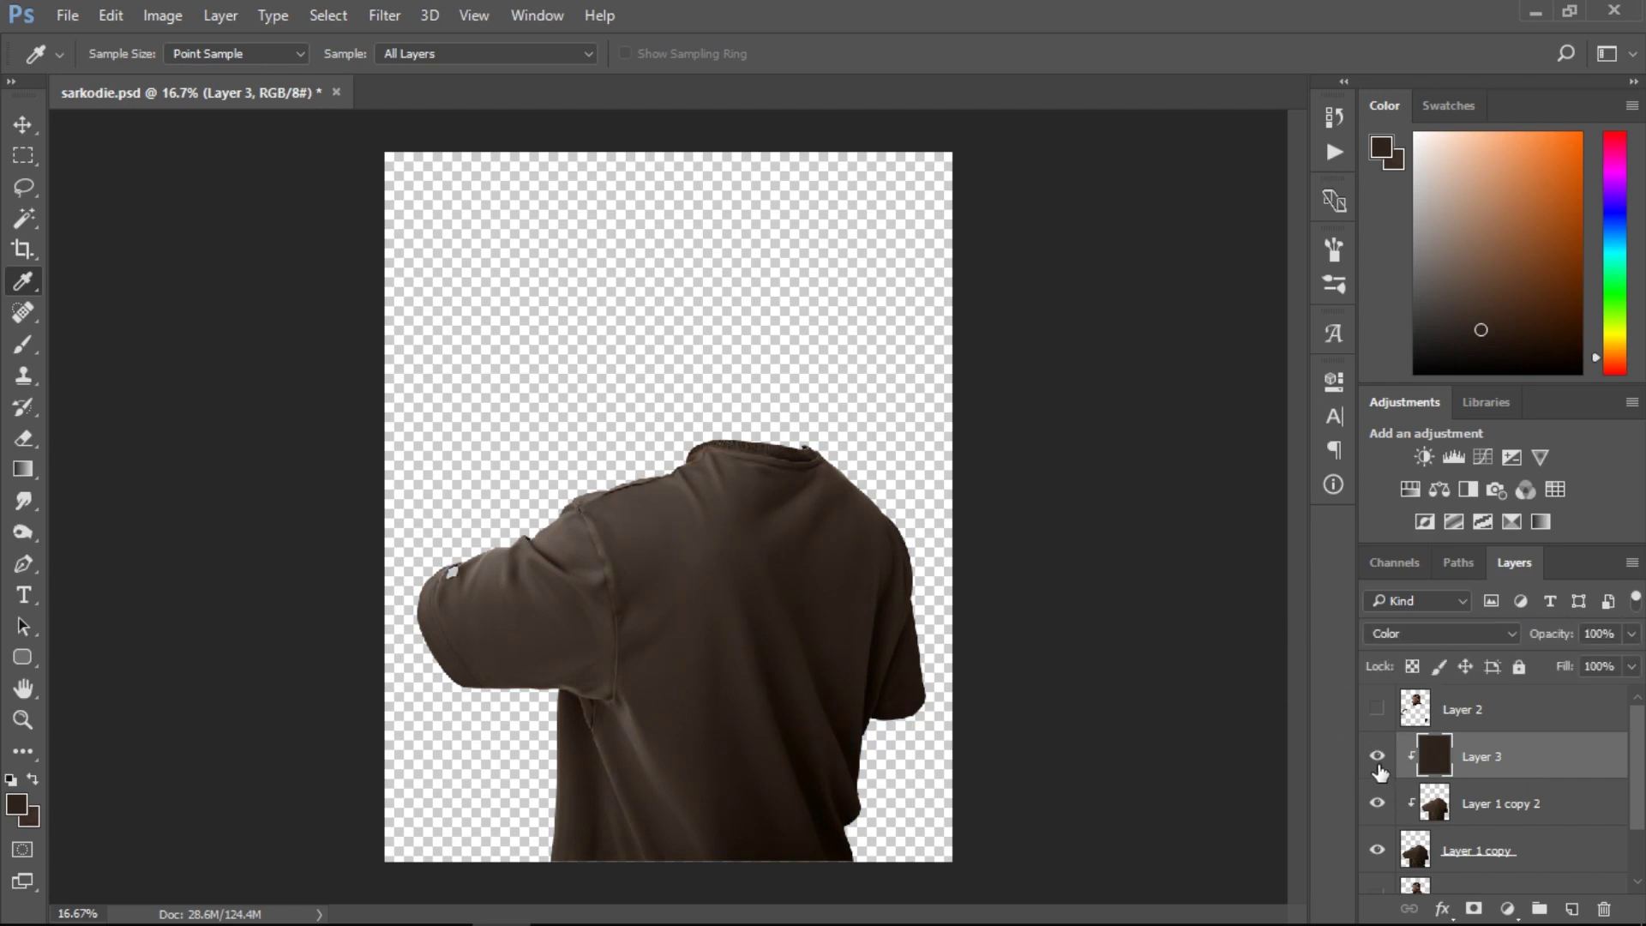
pyautogui.click(1378, 758)
pyautogui.click(1376, 756)
# Hide the fill layer, sample a reddish brown from the chest below the collar and refill Layer 3 with it.
pyautogui.click(1375, 759)
pyautogui.click(713, 527)
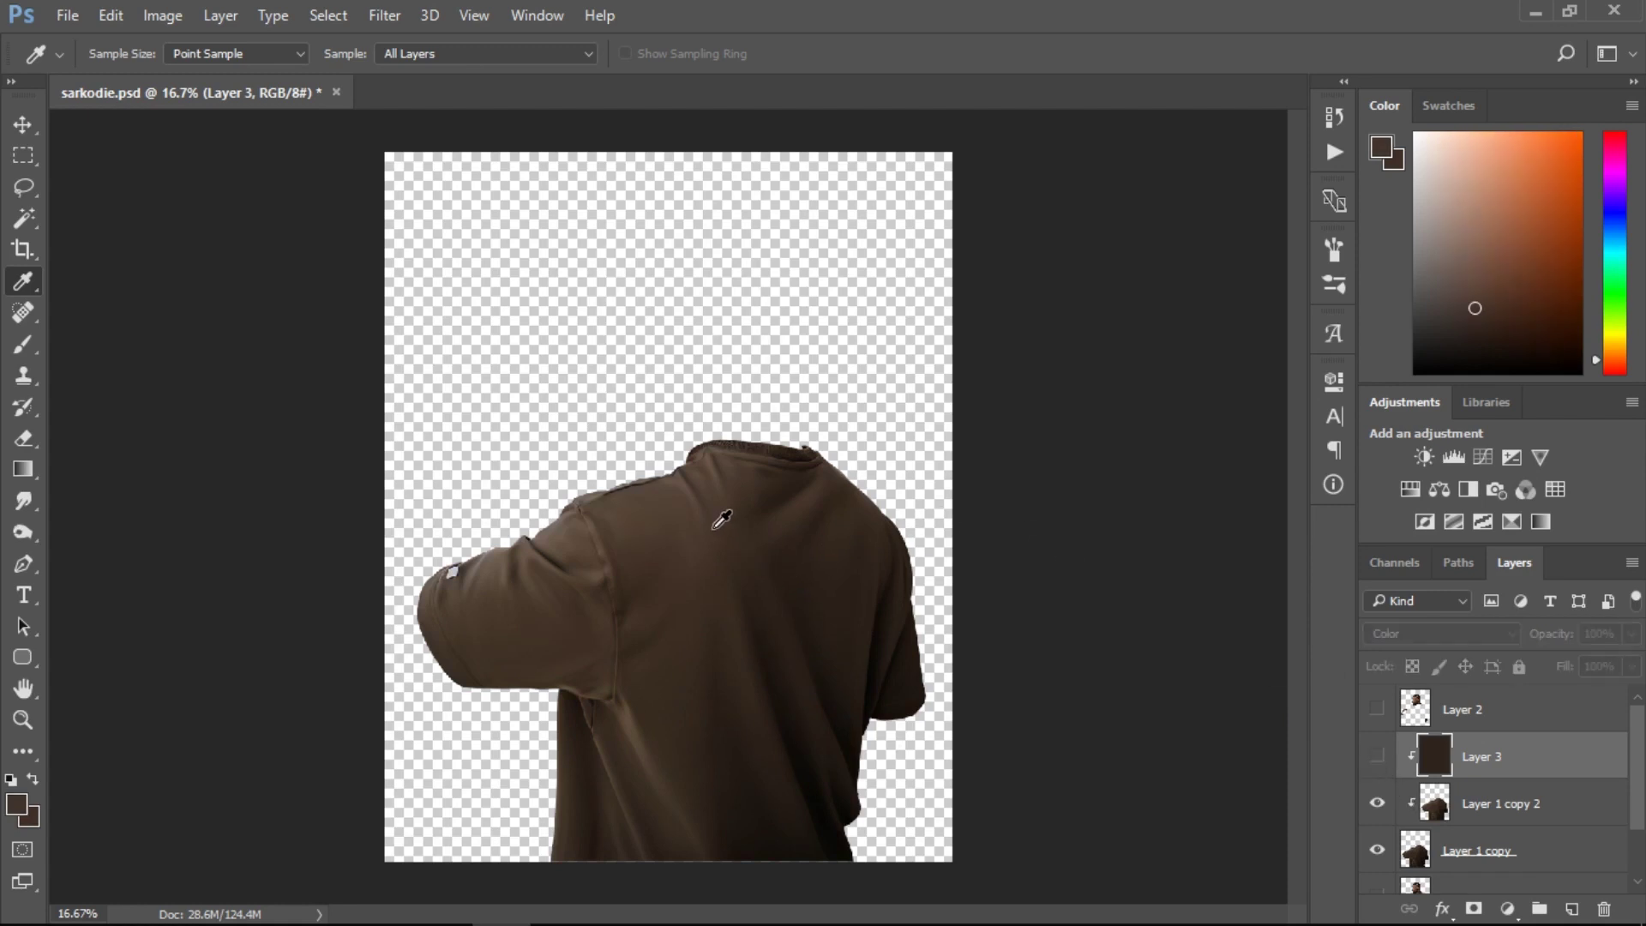
pyautogui.click(1376, 757)
pyautogui.click(1377, 763)
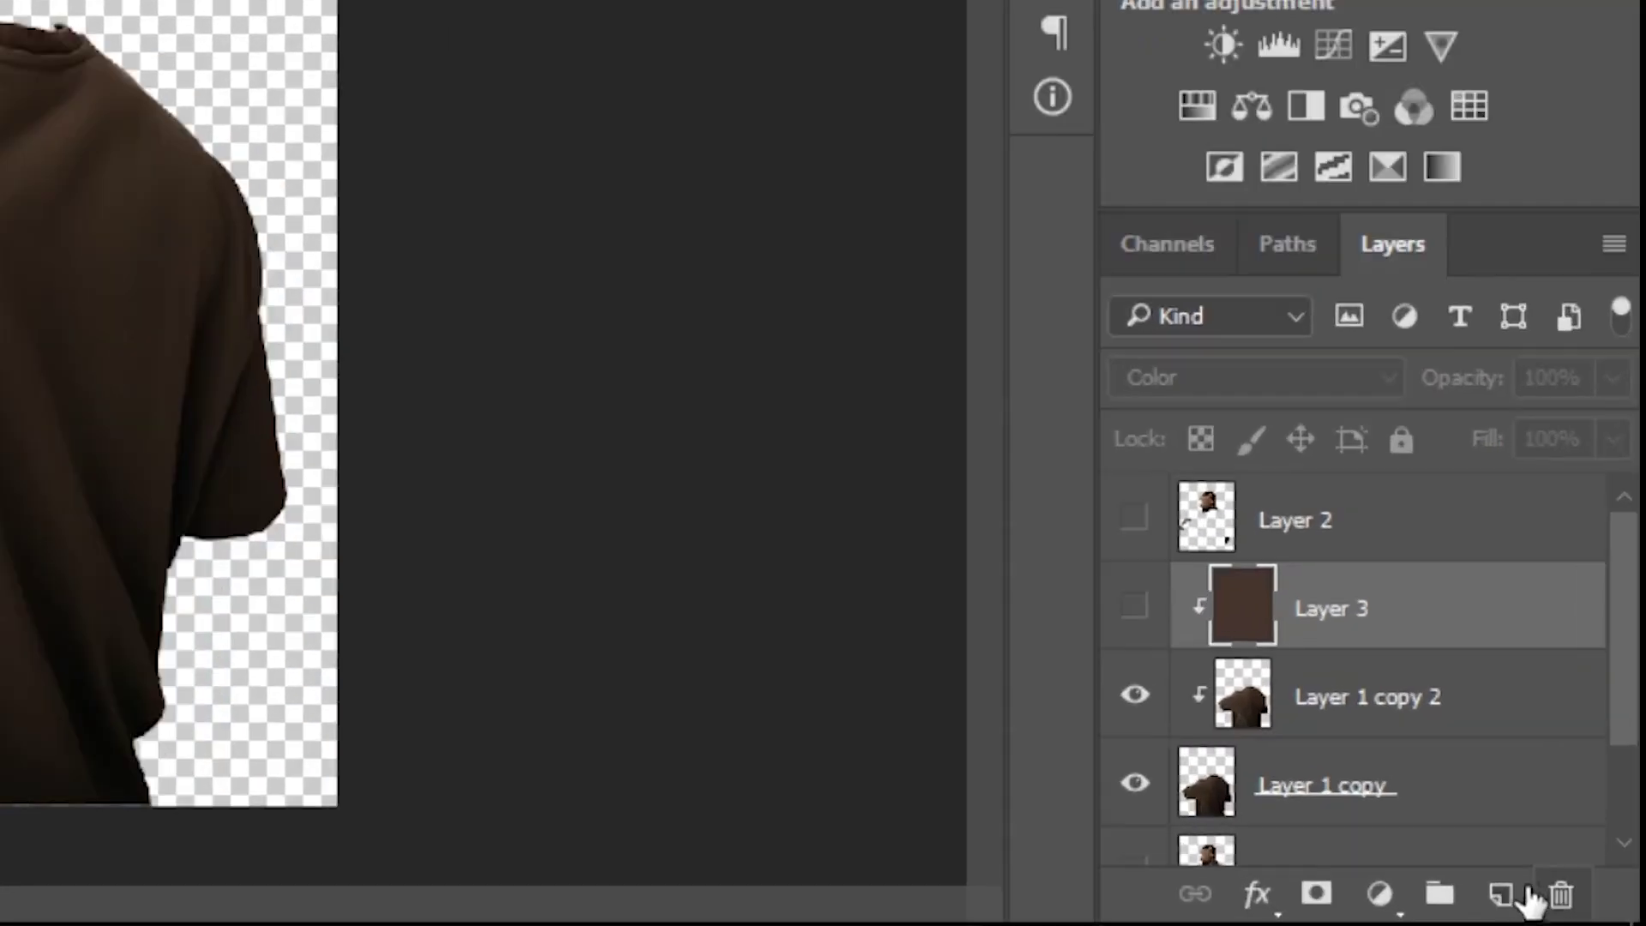
# Add another new layer above the brown fill layer and clip it to the shirt.
pyautogui.click(1571, 909)
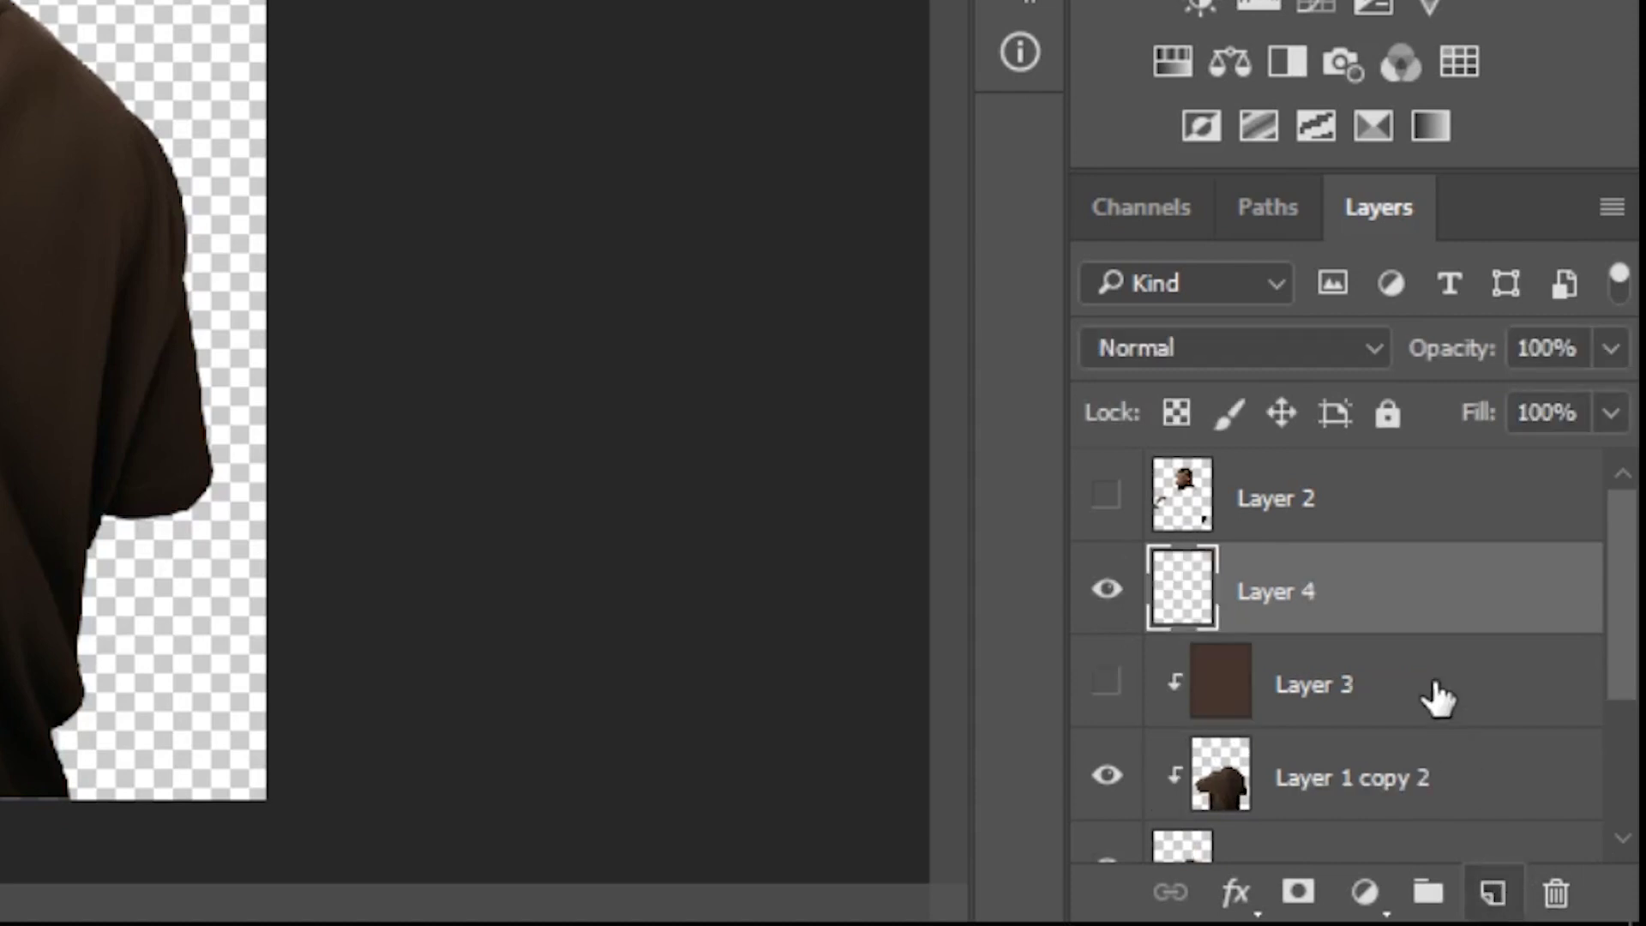
pyautogui.keyDown('alt'); pyautogui.click(1398, 617); pyautogui.keyUp('alt')
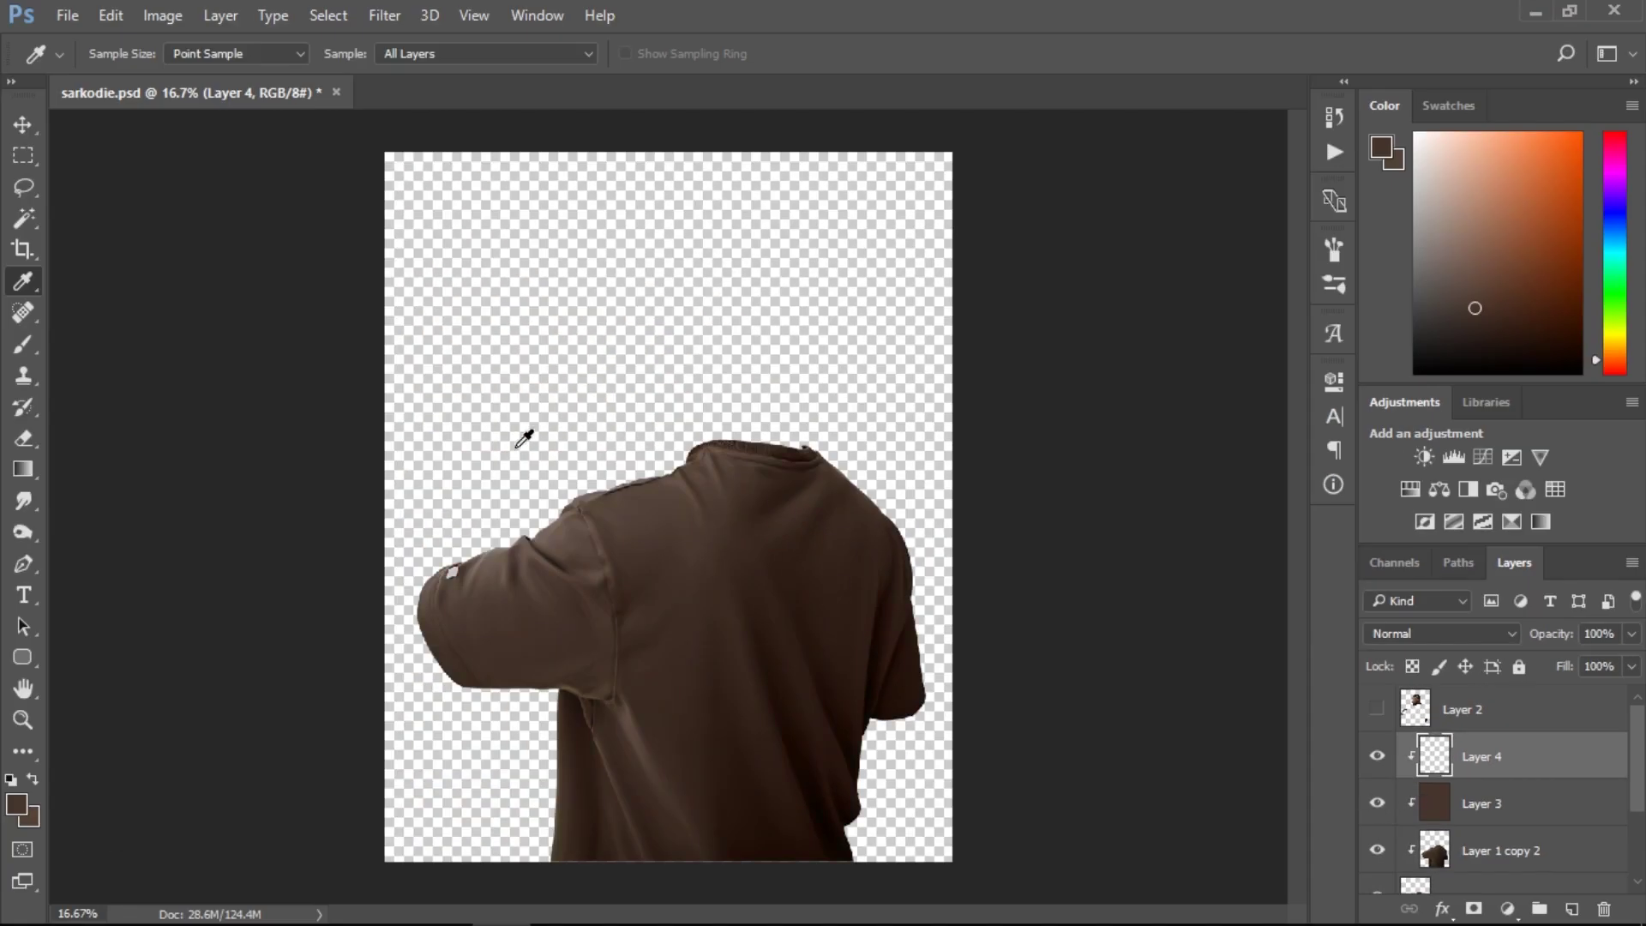
# Sample a brown near the left shoulder and paint it across the chest with a 600 px brush at 40% opacity.
pyautogui.press('b')
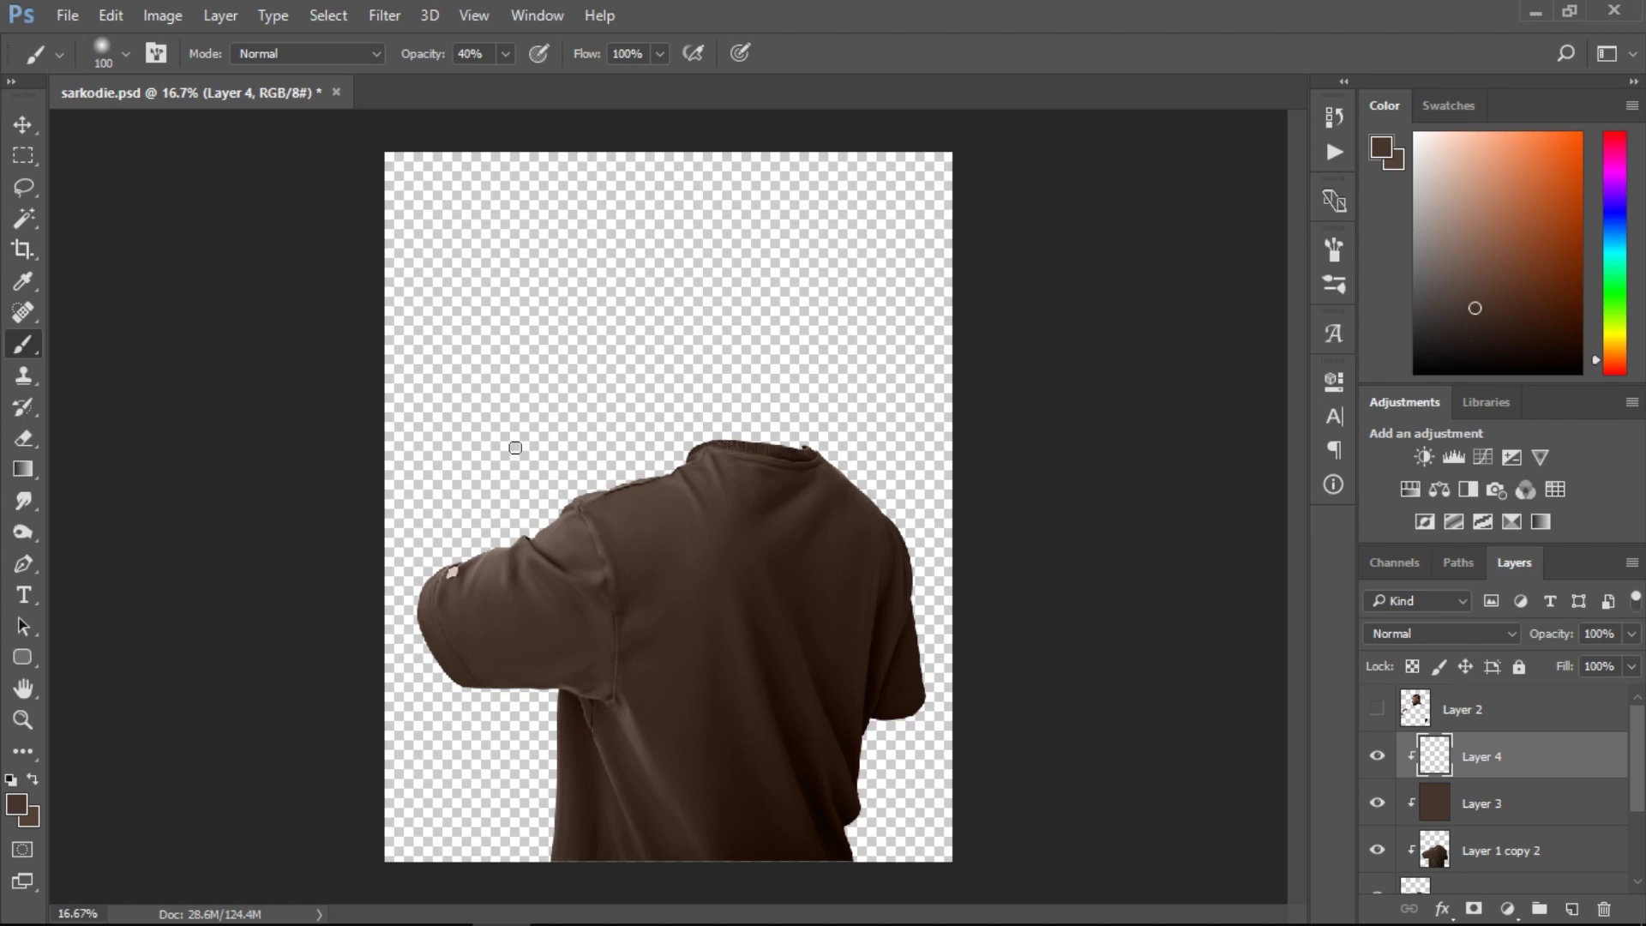
pyautogui.press(']')
pyautogui.press(']')
pyautogui.press(']')
pyautogui.press(']')
pyautogui.press(']')
pyautogui.press(']')
pyautogui.press(']')
pyautogui.press(']')
pyautogui.press(']')
pyautogui.keyDown('alt'); pyautogui.click(636, 516); pyautogui.keyUp('alt')
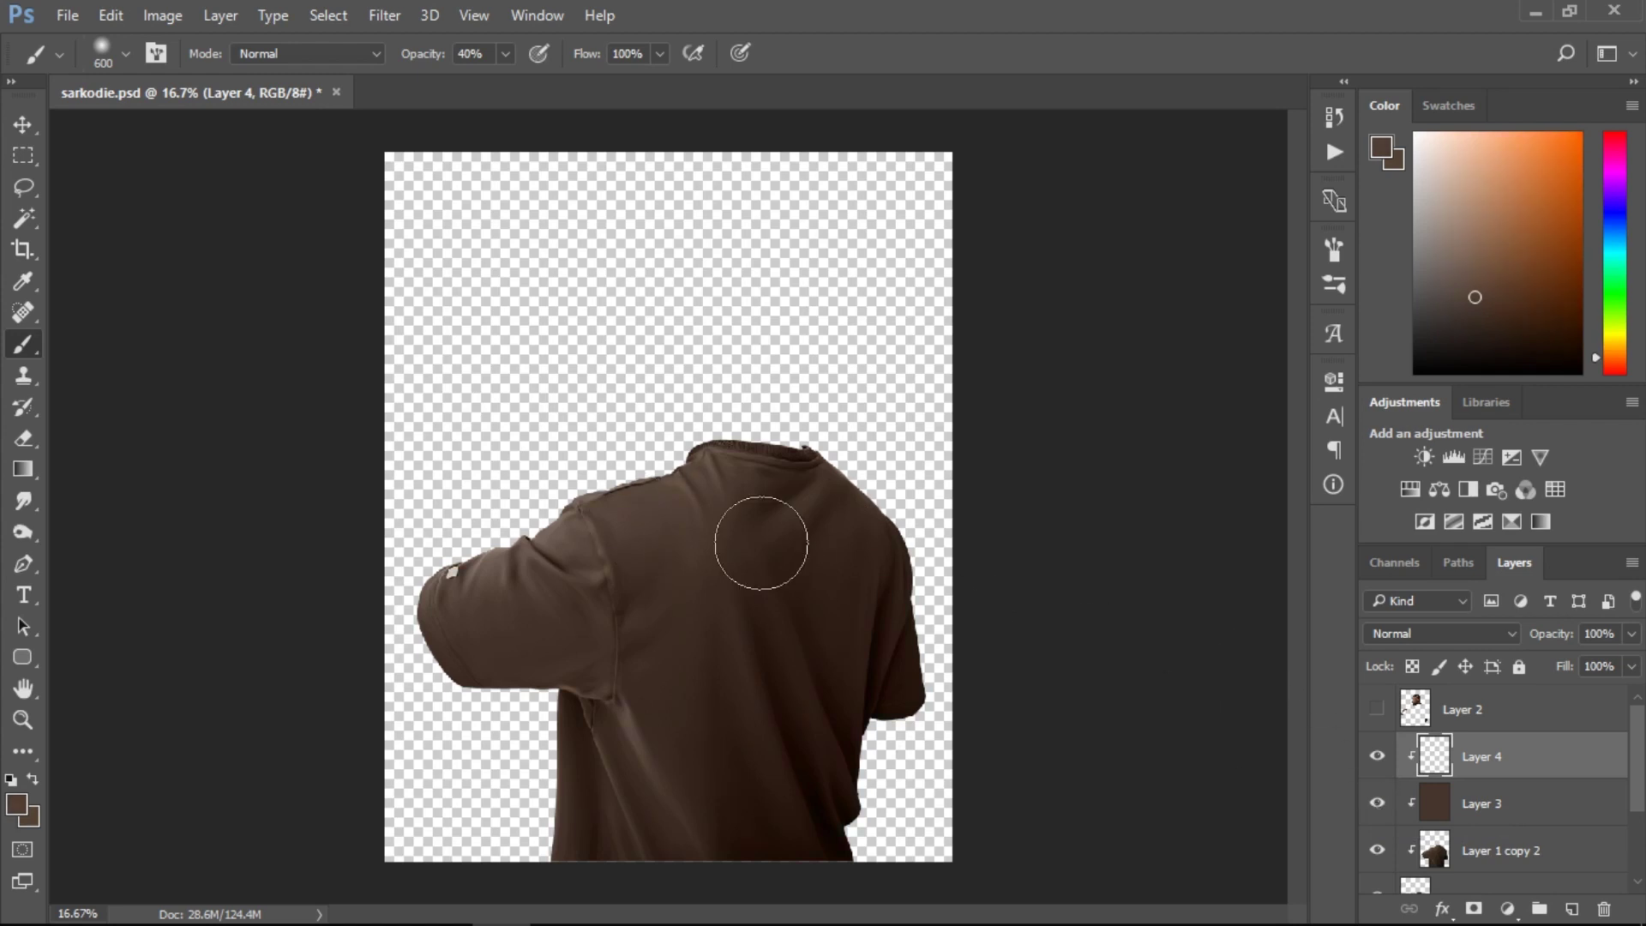
pyautogui.moveTo(762, 543)
pyautogui.mouseDown()
pyautogui.moveTo(719, 508)
pyautogui.moveTo(573, 570)
pyautogui.moveTo(666, 512)
pyautogui.moveTo(492, 614)
pyautogui.moveTo(670, 567)
pyautogui.mouseUp()
# Set Layer 4's blend mode to Color and paint more of the sampled brown over the chest and sleeve area.
pyautogui.click(1446, 633)
pyautogui.click(1443, 605)
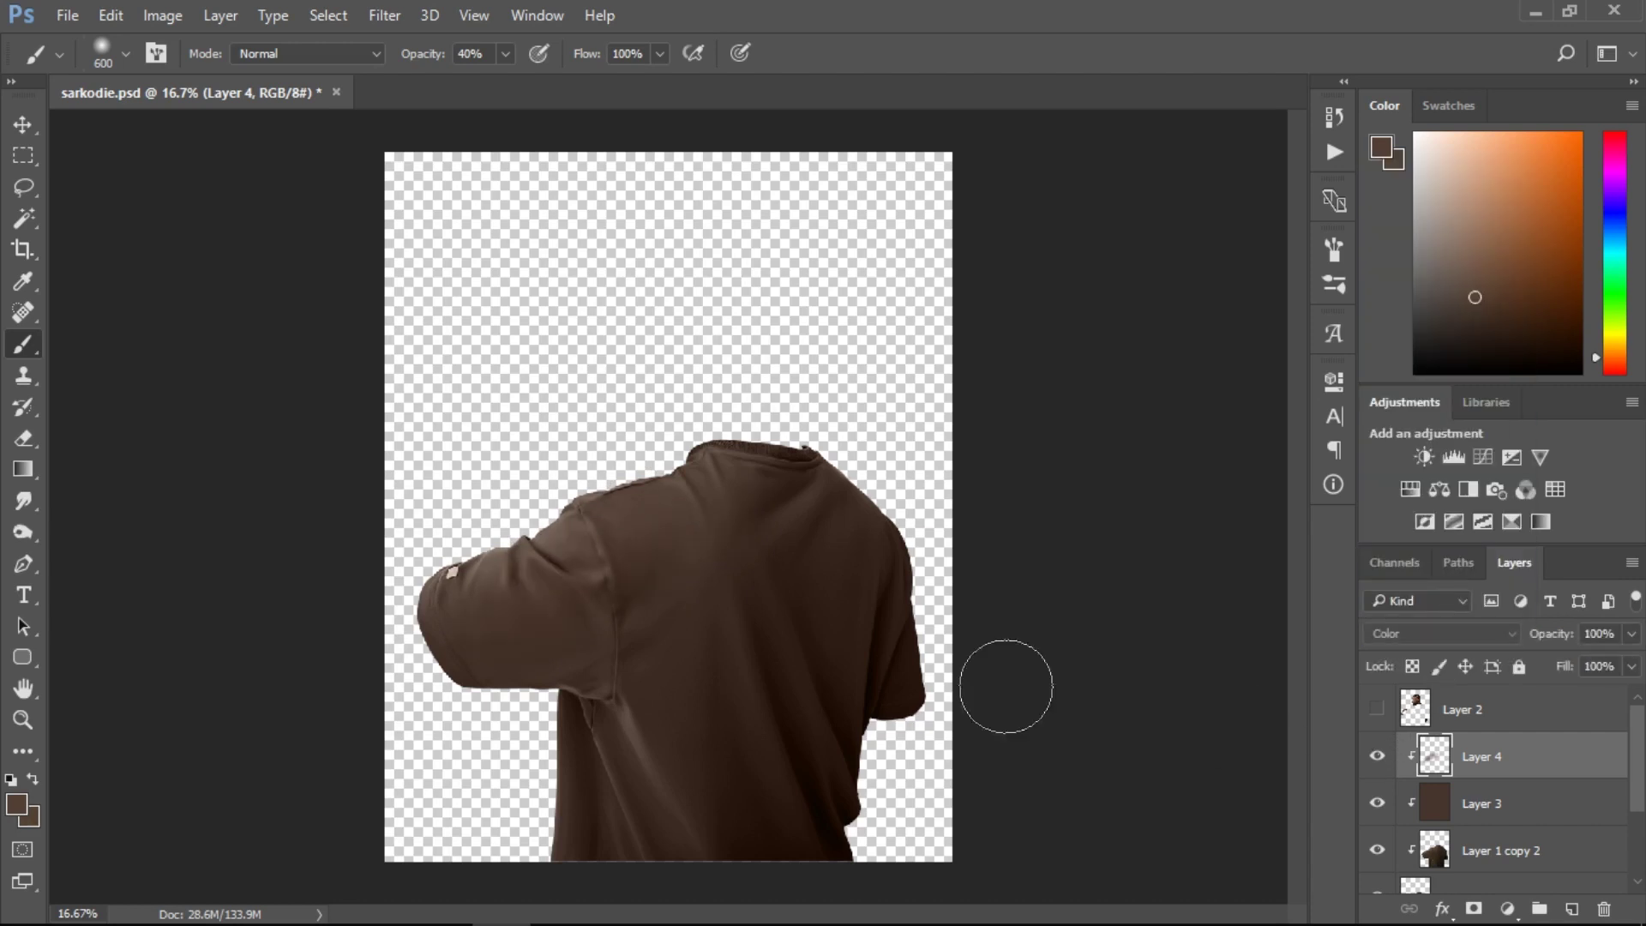
pyautogui.click(680, 589)
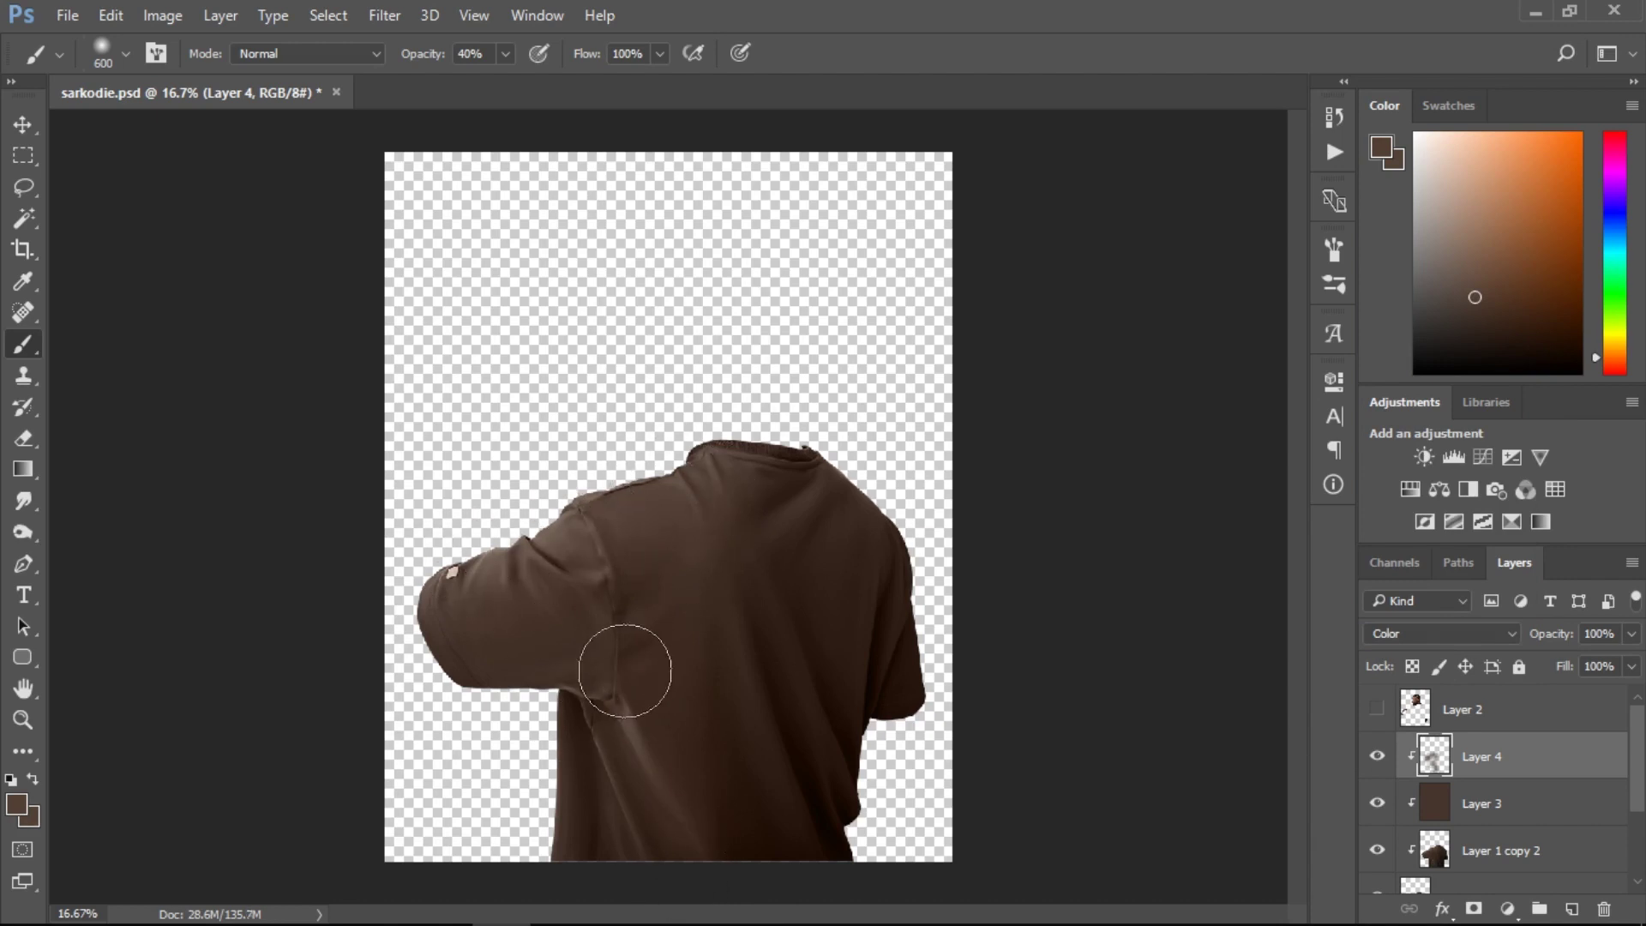
# Hide the brown fill to sample a dark brown from the lower right folds, and paint it there with a smaller brush.
pyautogui.click(1377, 771)
pyautogui.click(1378, 803)
pyautogui.click(1376, 803)
pyautogui.keyDown('alt'); pyautogui.click(815, 720); pyautogui.keyUp('alt')
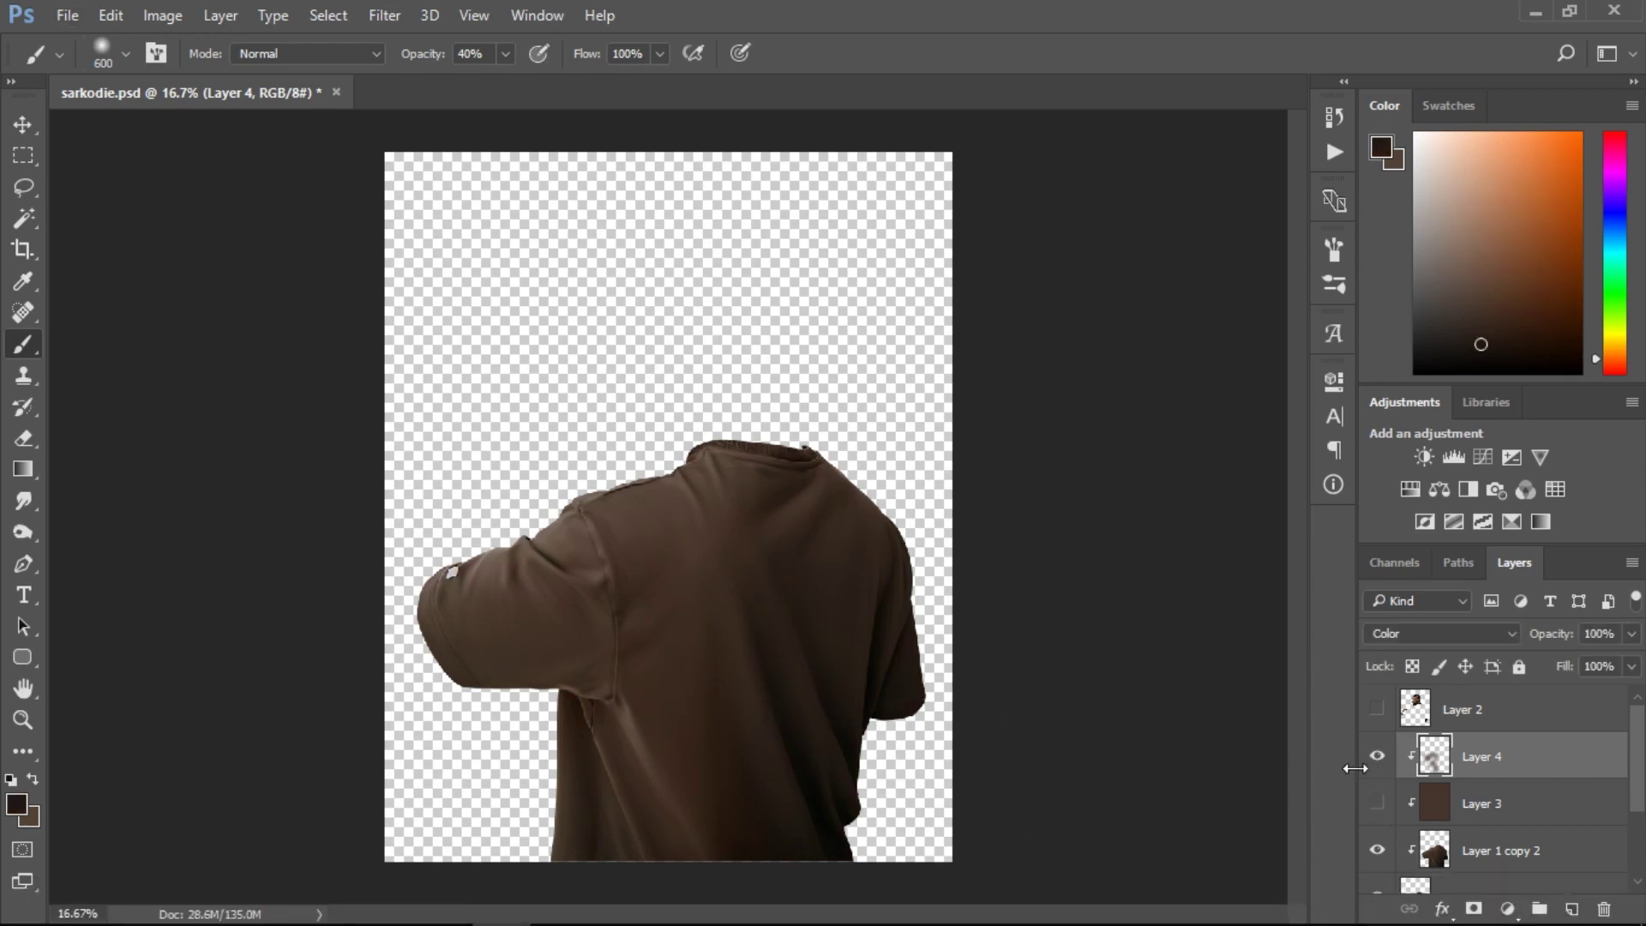
pyautogui.press('[')
pyautogui.press('[')
pyautogui.press('[')
pyautogui.press('[')
pyautogui.moveTo(769, 661)
pyautogui.mouseDown()
pyautogui.moveTo(738, 603)
pyautogui.moveTo(830, 815)
pyautogui.moveTo(805, 552)
pyautogui.moveTo(859, 780)
pyautogui.moveTo(881, 609)
pyautogui.moveTo(874, 768)
pyautogui.moveTo(878, 712)
pyautogui.mouseUp()
# Enlarge the brush to 800 px and paint the dark brown over the shirt's bottom and right-hand folds at 40% opacity.
pyautogui.press(']')
pyautogui.press(']')
pyautogui.press(']')
pyautogui.press(']')
pyautogui.press(']')
pyautogui.press(']')
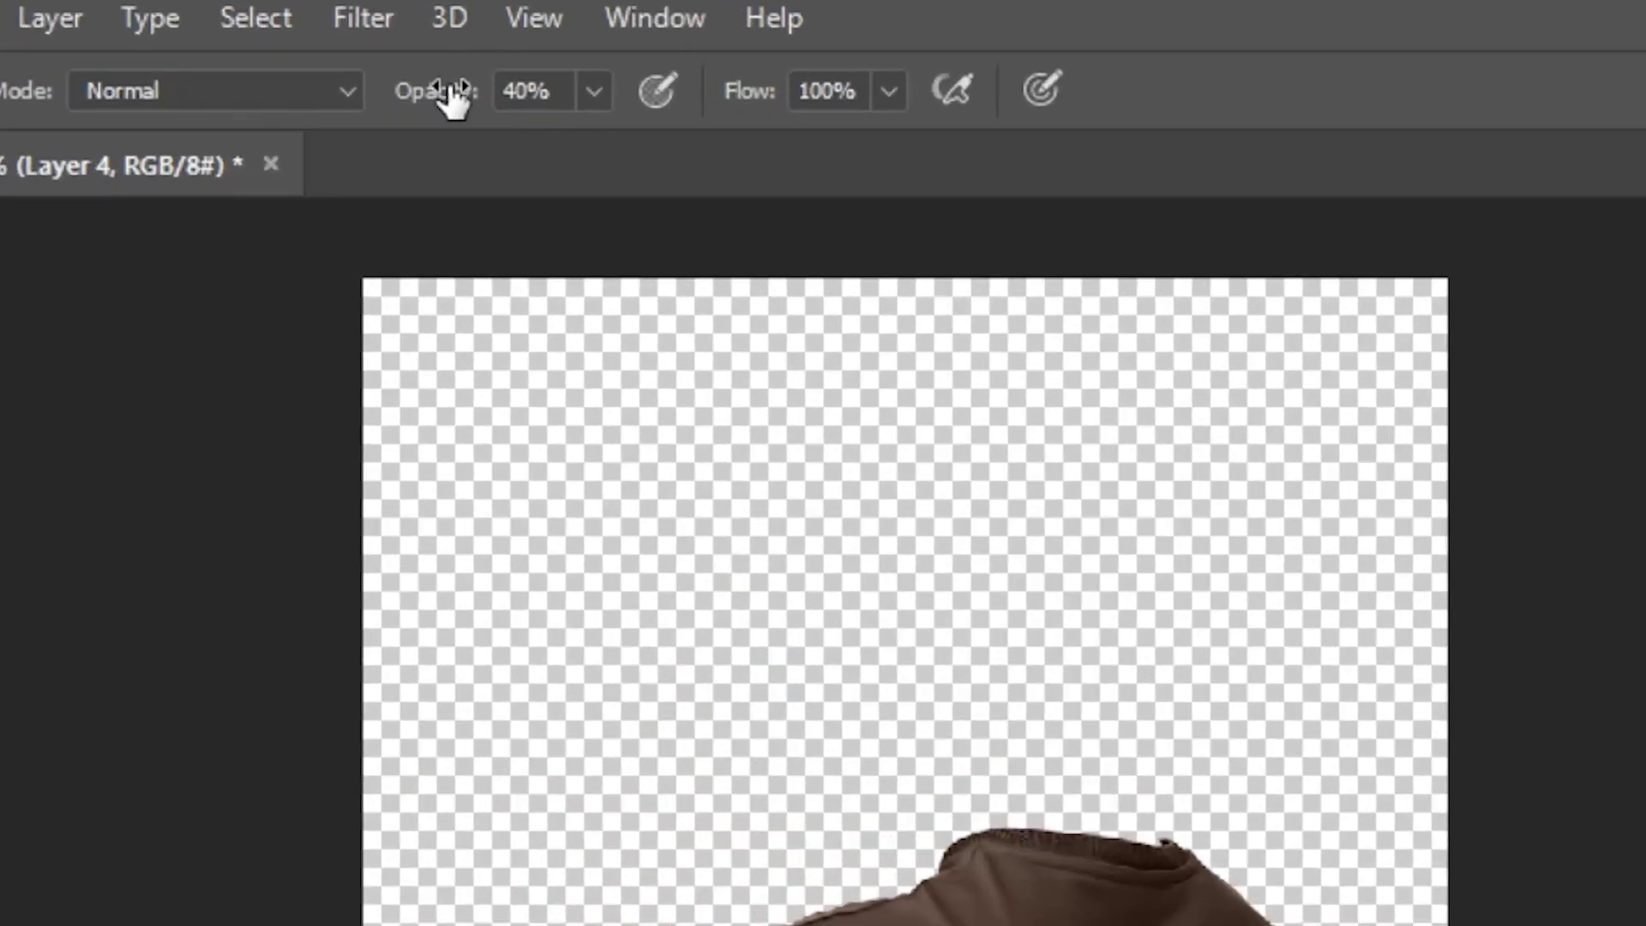
pyautogui.moveTo(428, 55); pyautogui.dragTo(451, 96)
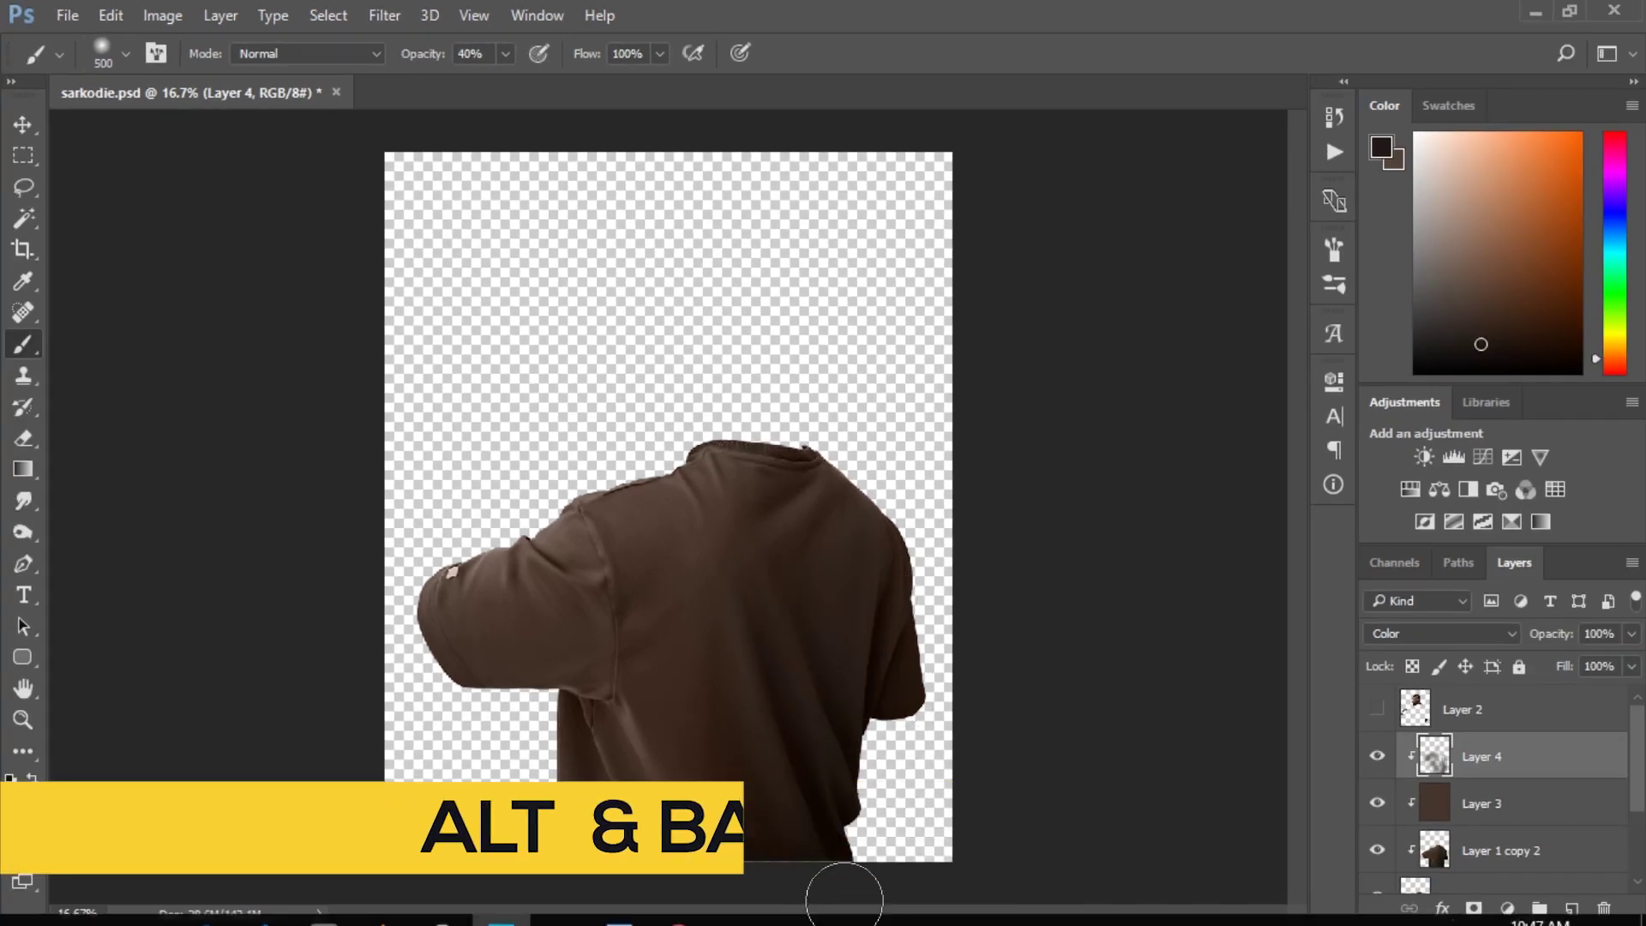
pyautogui.press(']')
pyautogui.press(']')
pyautogui.press(']')
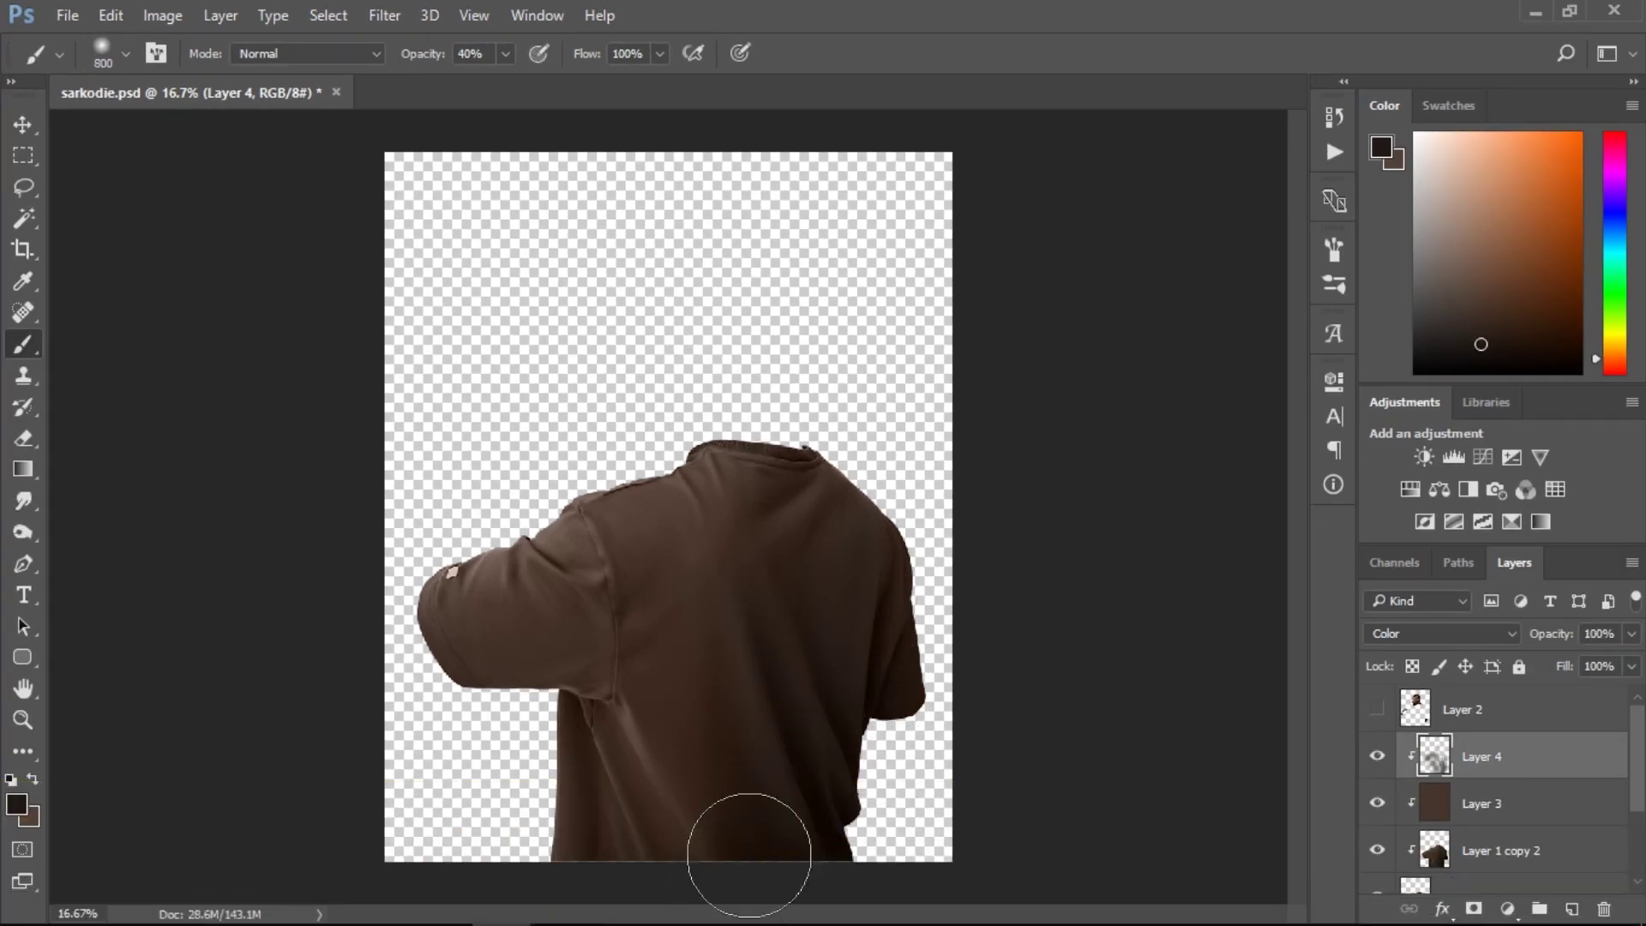
pyautogui.moveTo(748, 854)
pyautogui.mouseDown()
pyautogui.moveTo(857, 752)
pyautogui.moveTo(867, 705)
pyautogui.moveTo(802, 757)
pyautogui.moveTo(841, 697)
pyautogui.mouseUp()
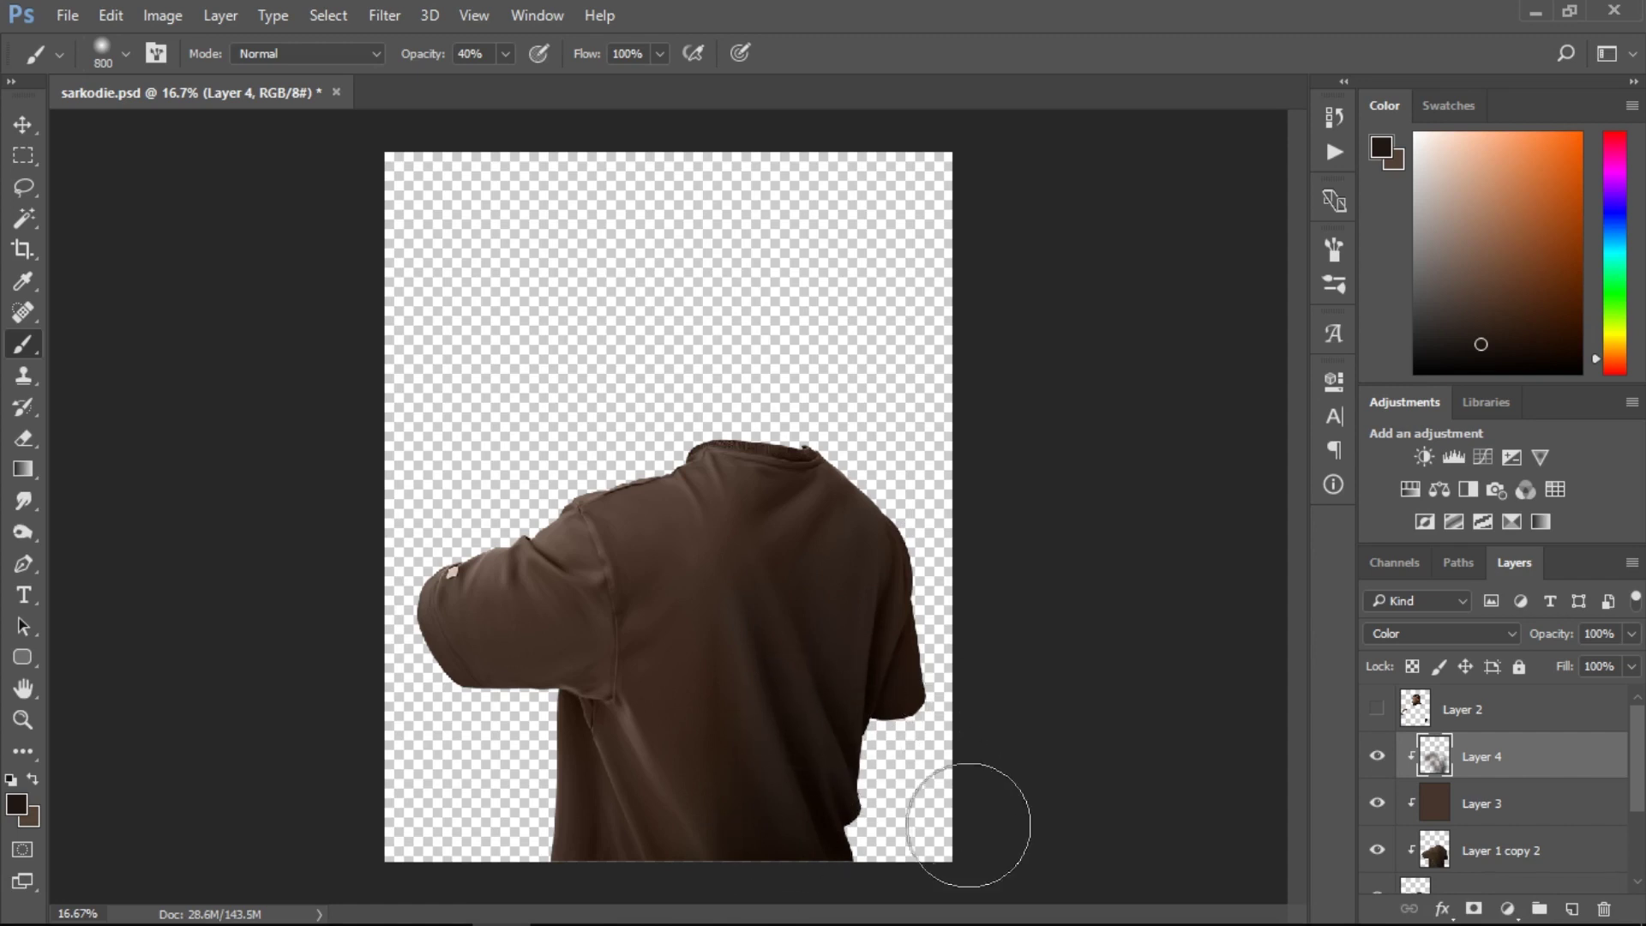
# Soften the painted colour on the shirt body with a 1000 px eraser at 30% opacity and compare with Layer 4 hidden.
pyautogui.press('e')
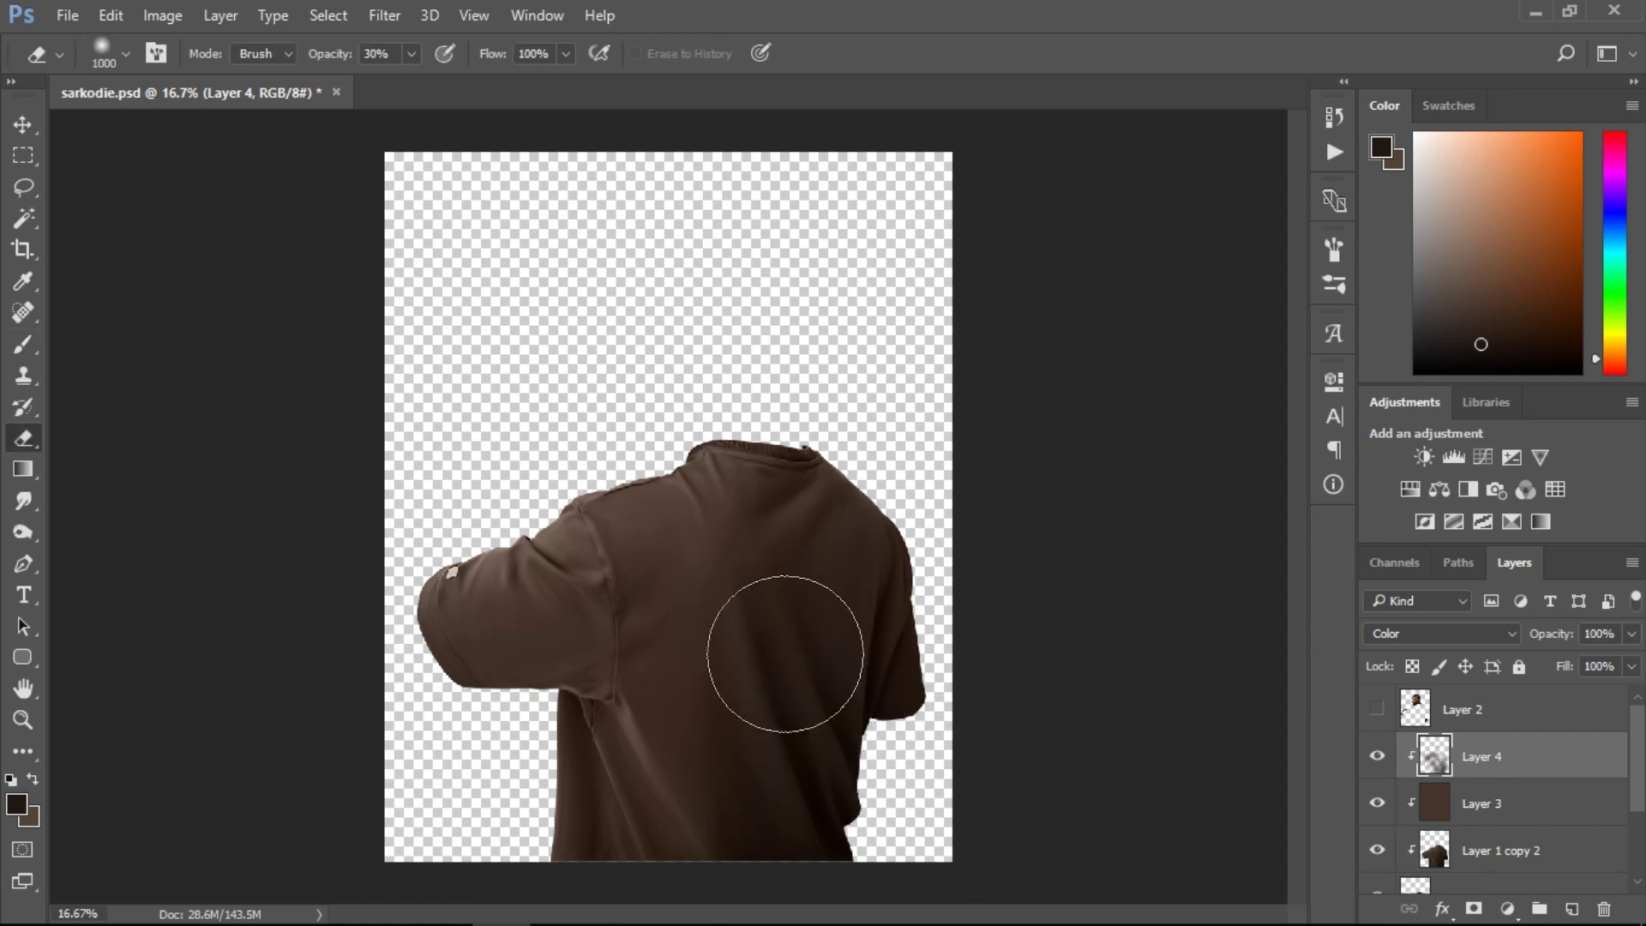
pyautogui.moveTo(784, 653)
pyautogui.mouseDown()
pyautogui.moveTo(779, 752)
pyautogui.moveTo(822, 608)
pyautogui.moveTo(757, 783)
pyautogui.moveTo(751, 612)
pyautogui.moveTo(697, 533)
pyautogui.mouseUp()
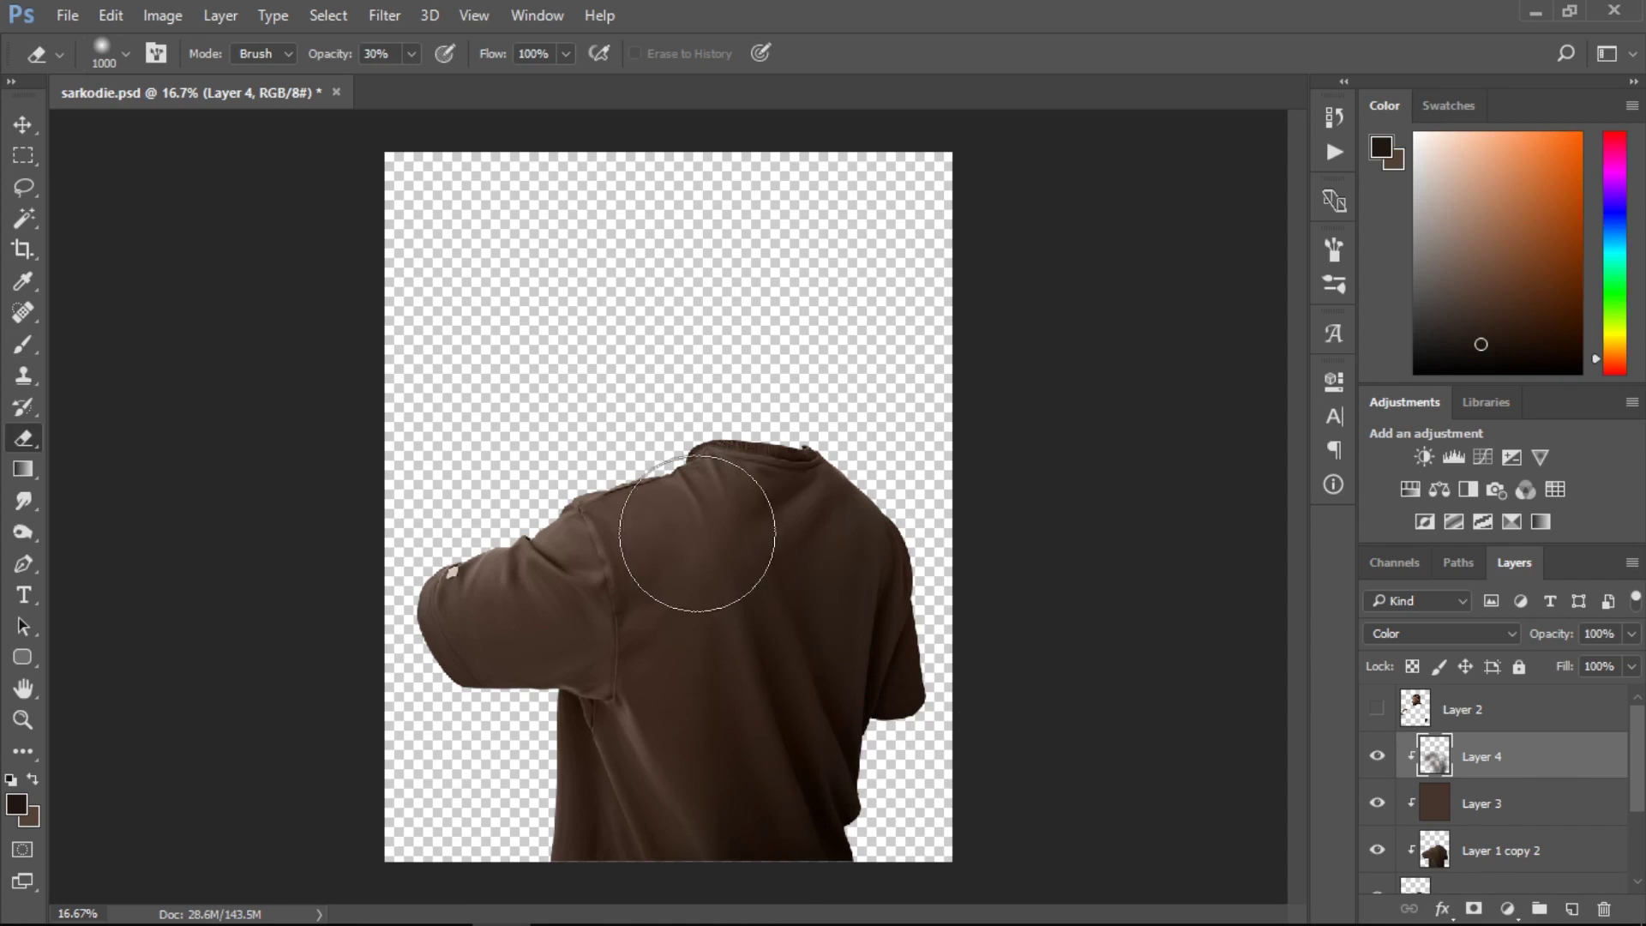
pyautogui.hotkey('ctrl', '-')
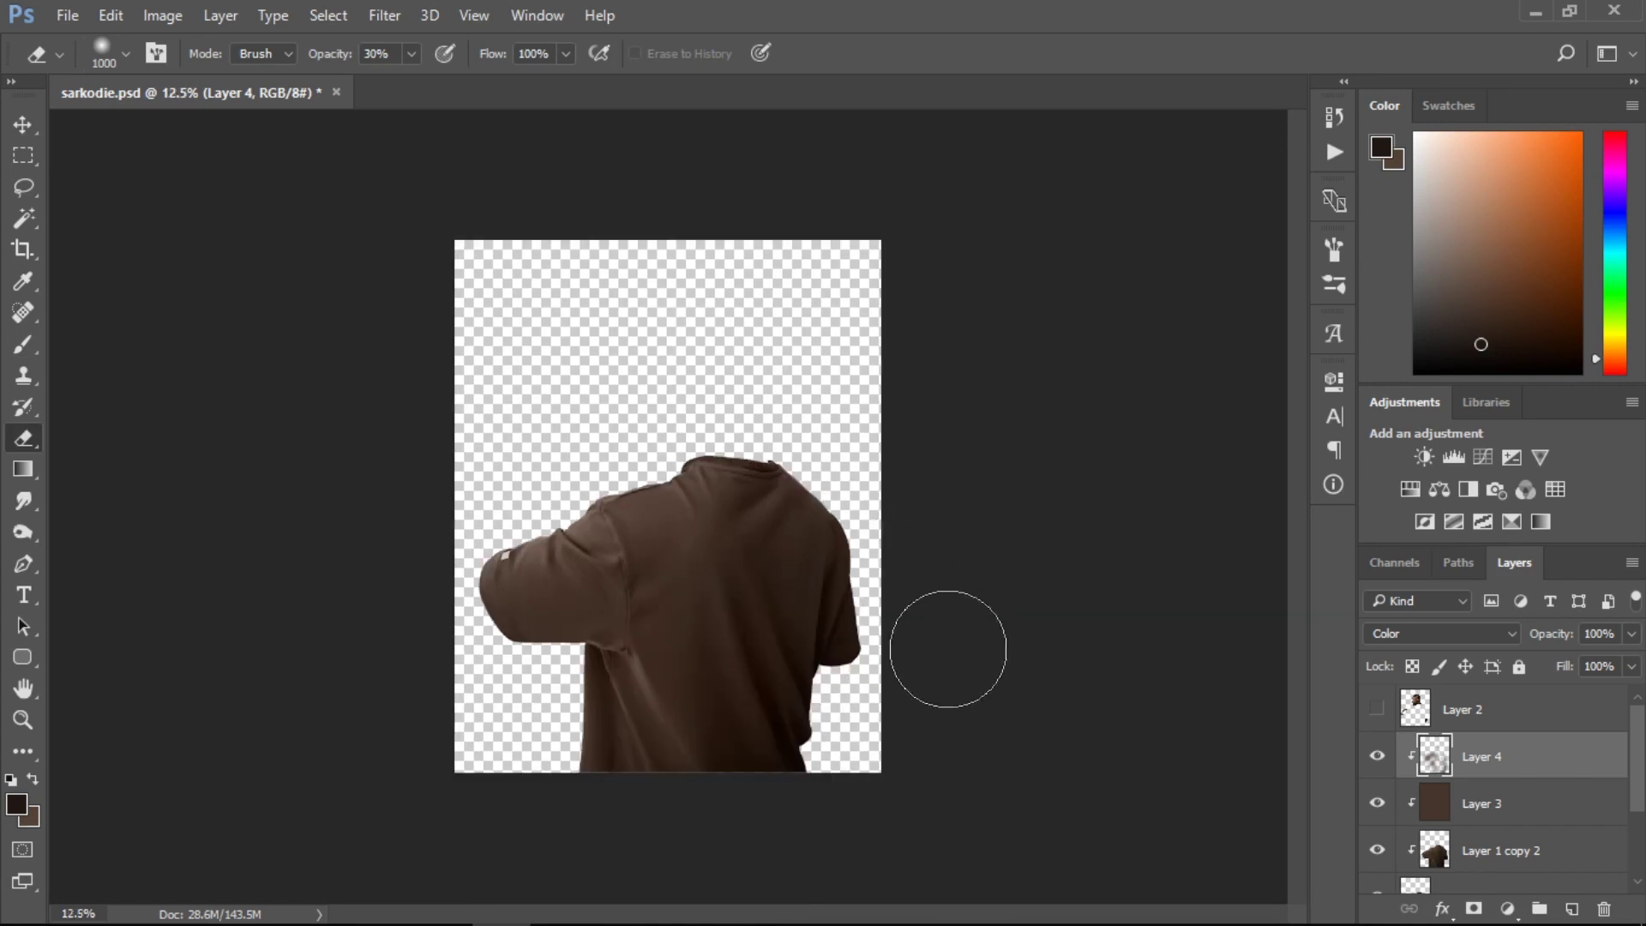
pyautogui.moveTo(789, 570)
pyautogui.mouseDown()
pyautogui.moveTo(801, 533)
pyautogui.moveTo(797, 569)
pyautogui.mouseUp()
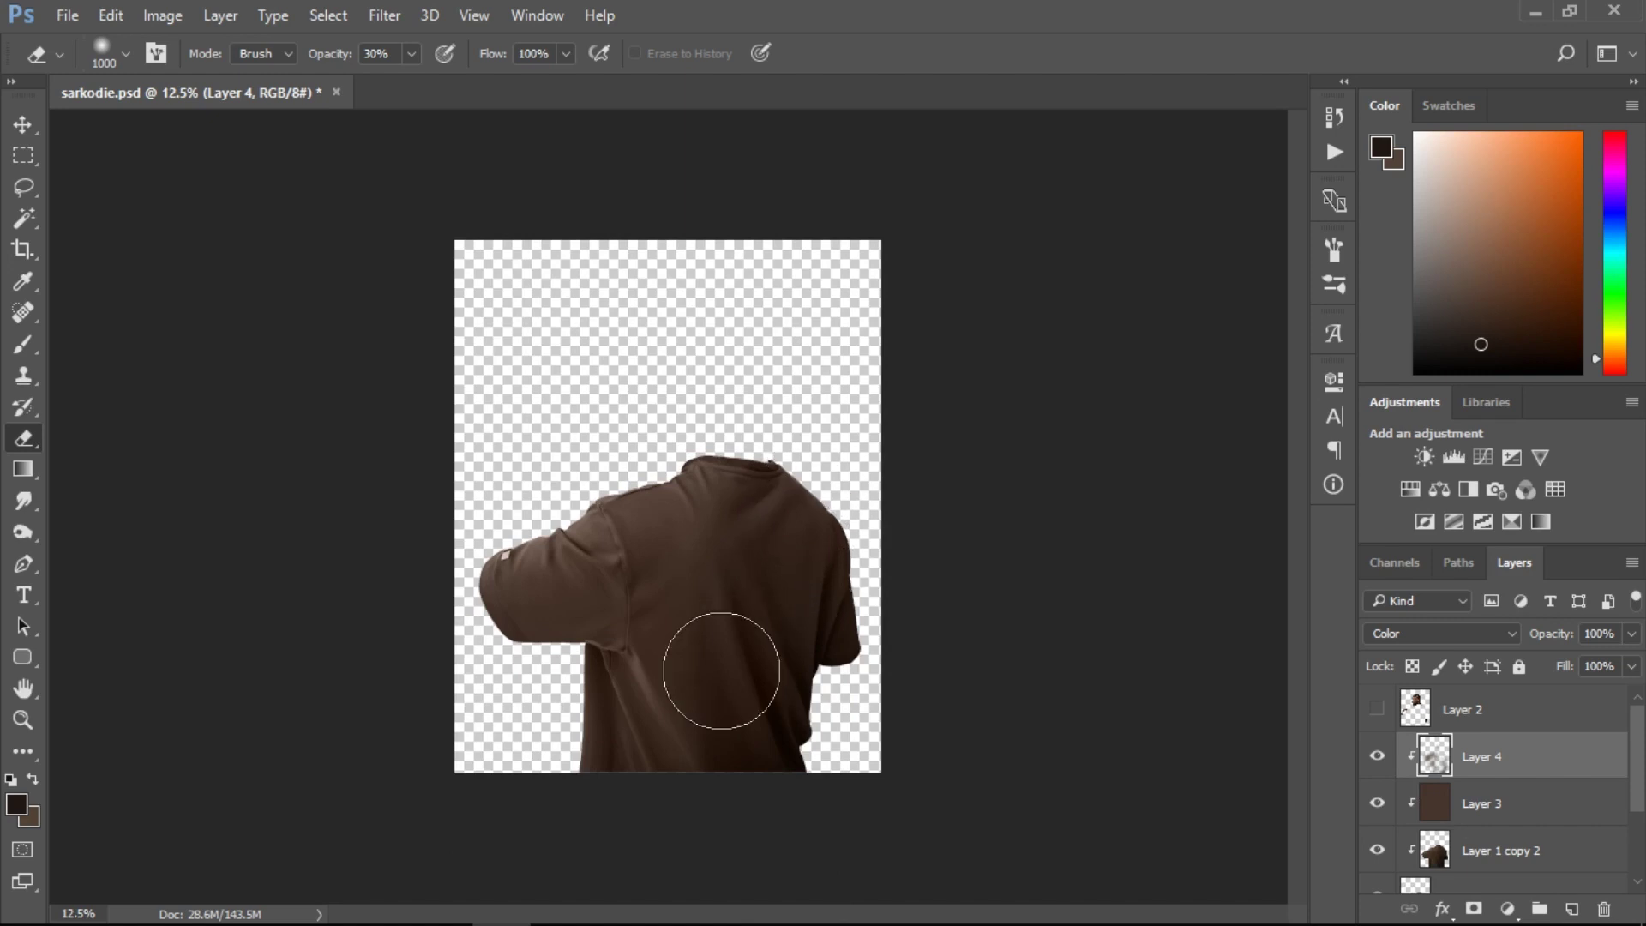
pyautogui.click(1379, 759)
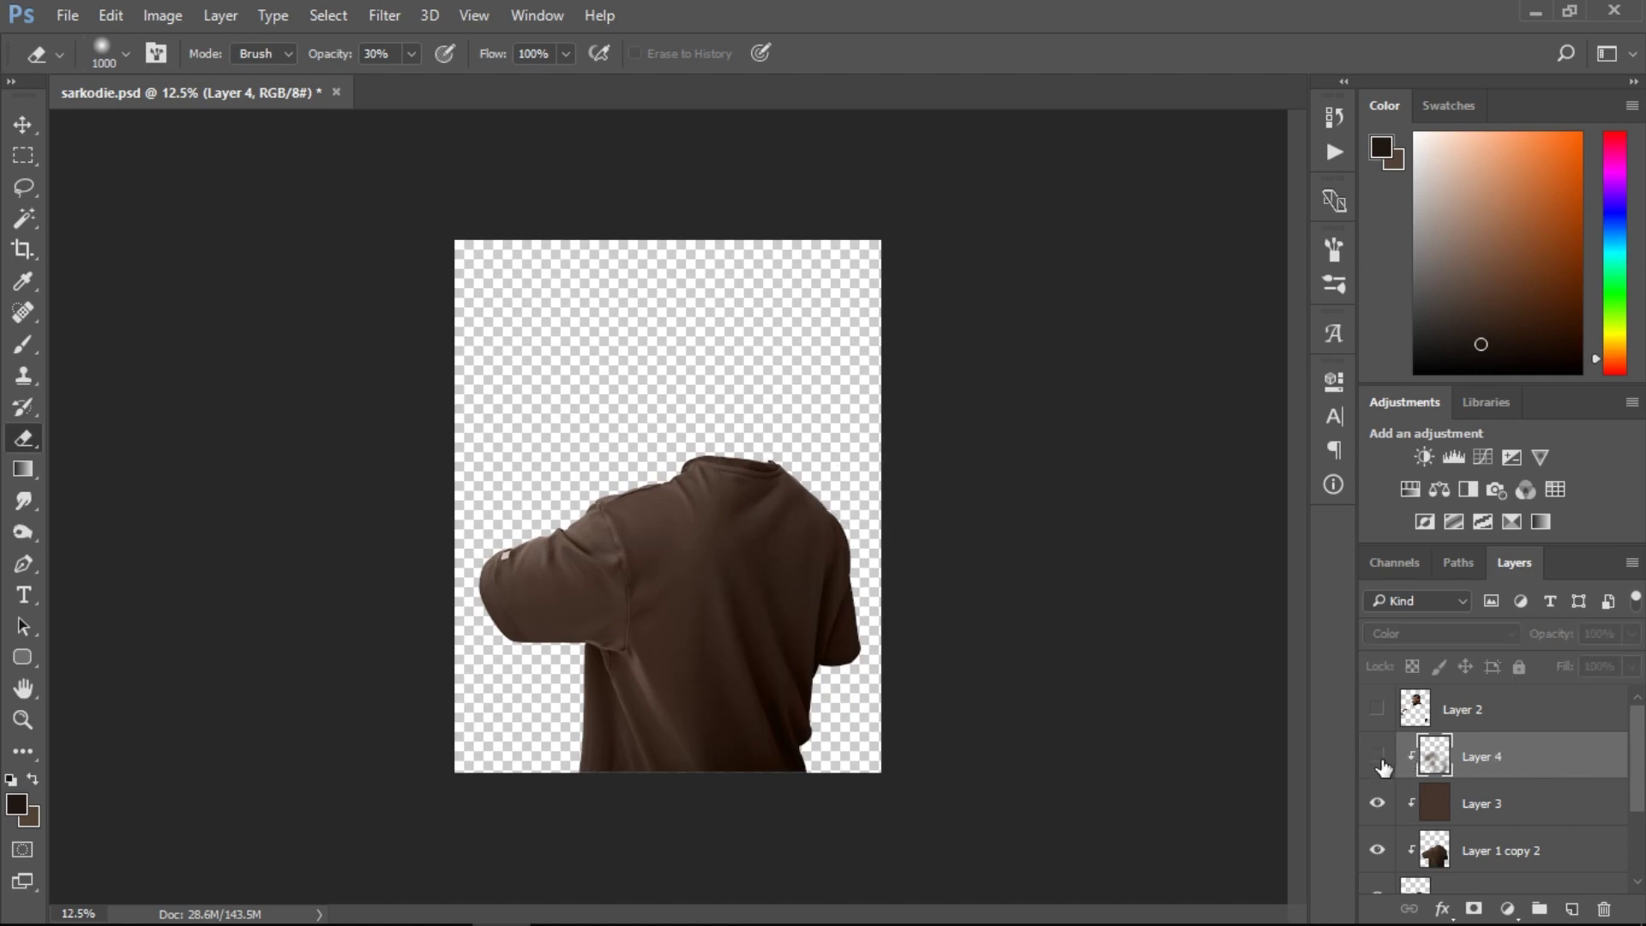
pyautogui.click(1378, 757)
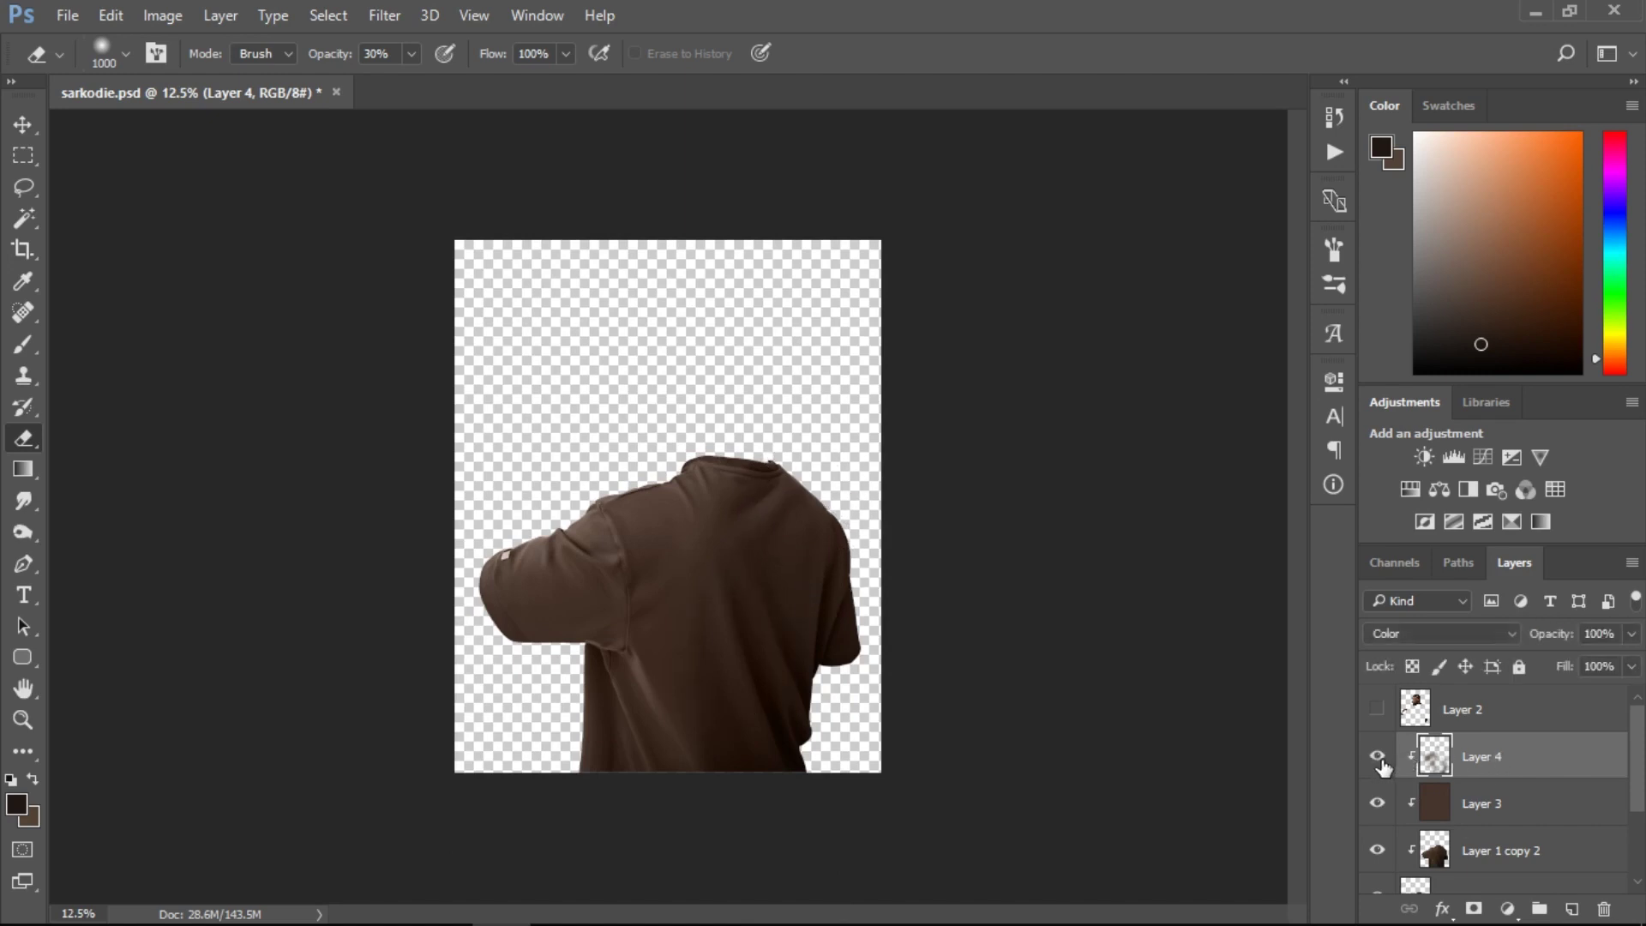
# Pick a lighter brown from the sampled shirt colour and paint it over the shoulder and shirt body on Layer 4 with a 600 px brush.
pyautogui.press('b')
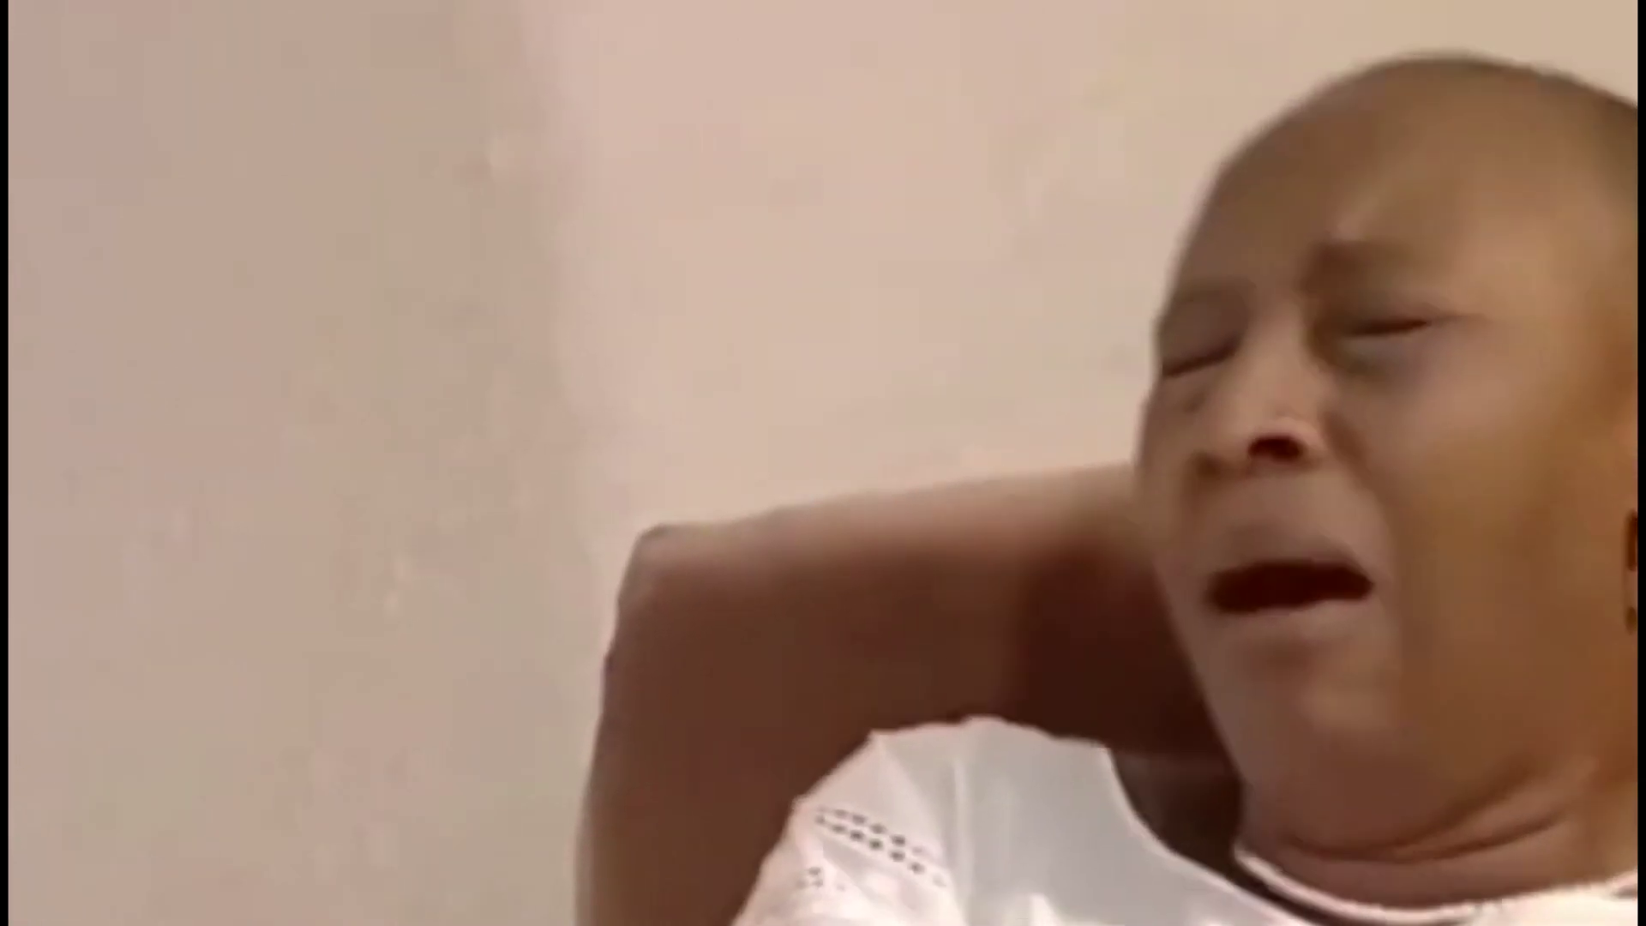
pyautogui.keyDown('alt'); pyautogui.click(658, 512); pyautogui.keyUp('alt')
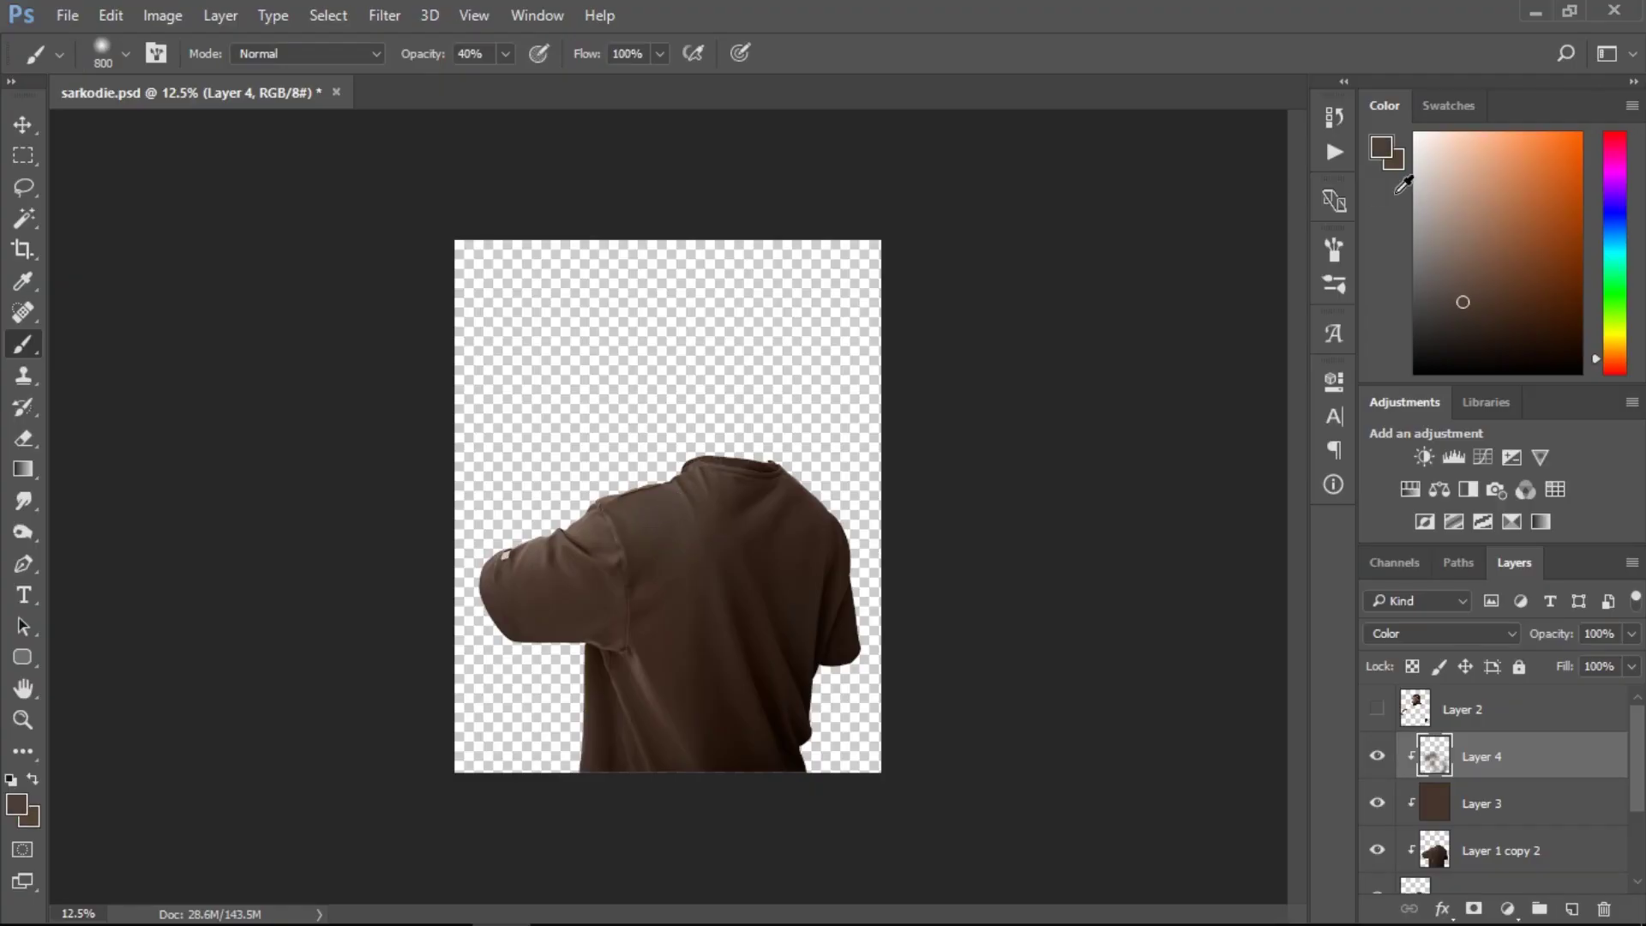
pyautogui.moveTo(1471, 287); pyautogui.dragTo(1466, 265)
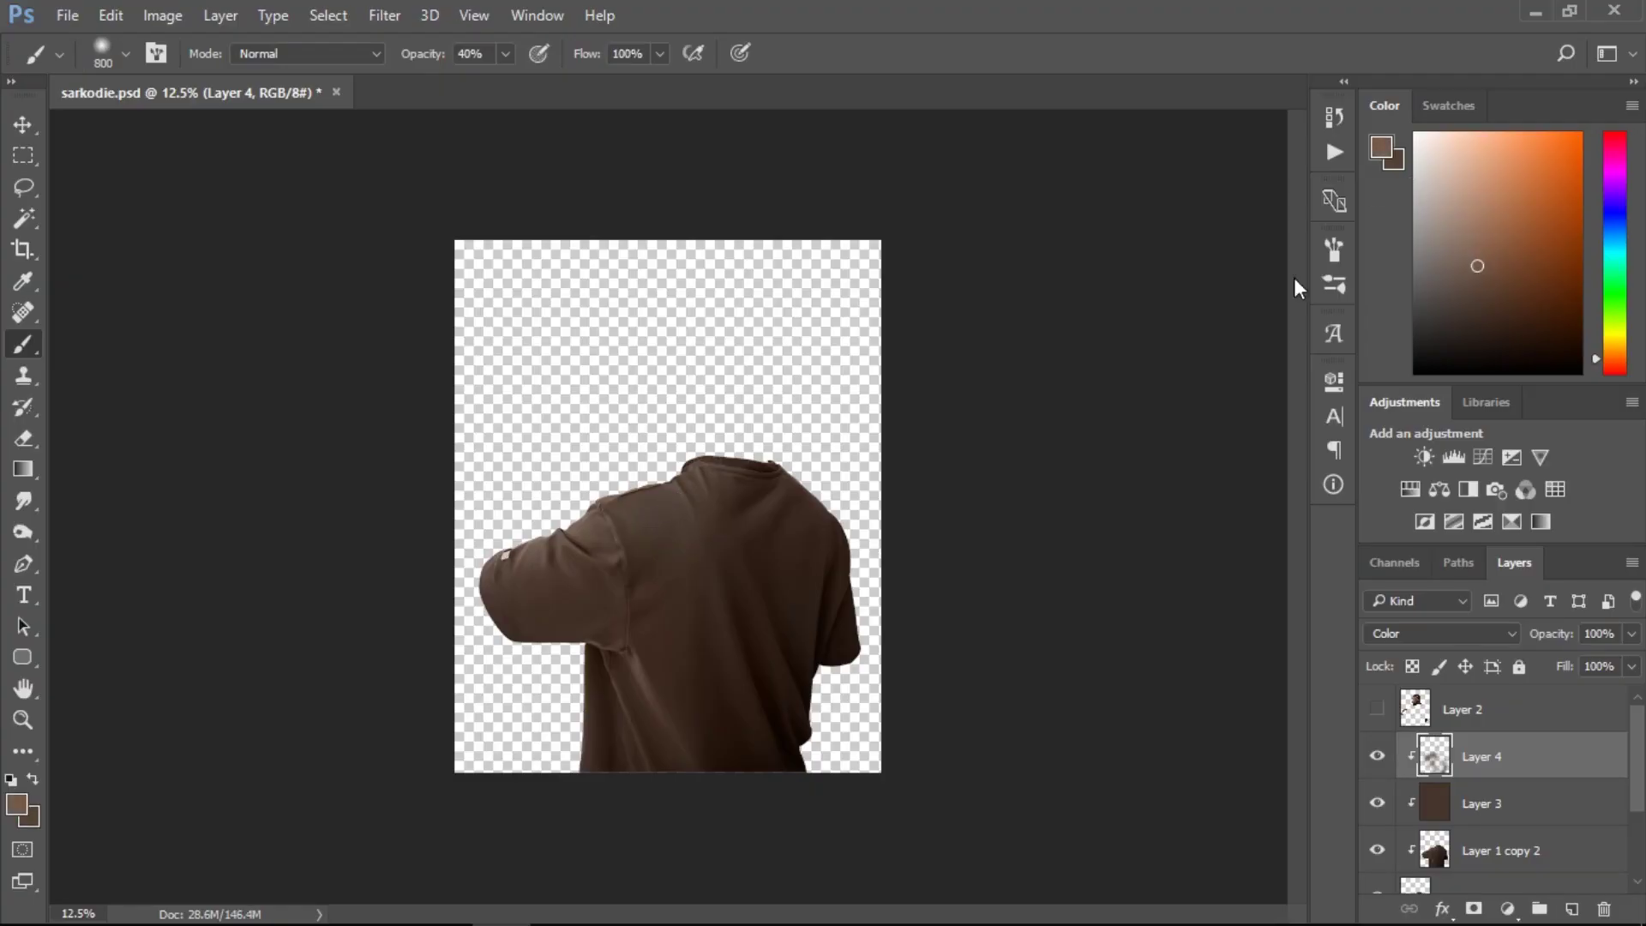
pyautogui.press('[')
pyautogui.press('[')
pyautogui.press('[')
pyautogui.press('[')
pyautogui.hotkey('ctrl', '+')
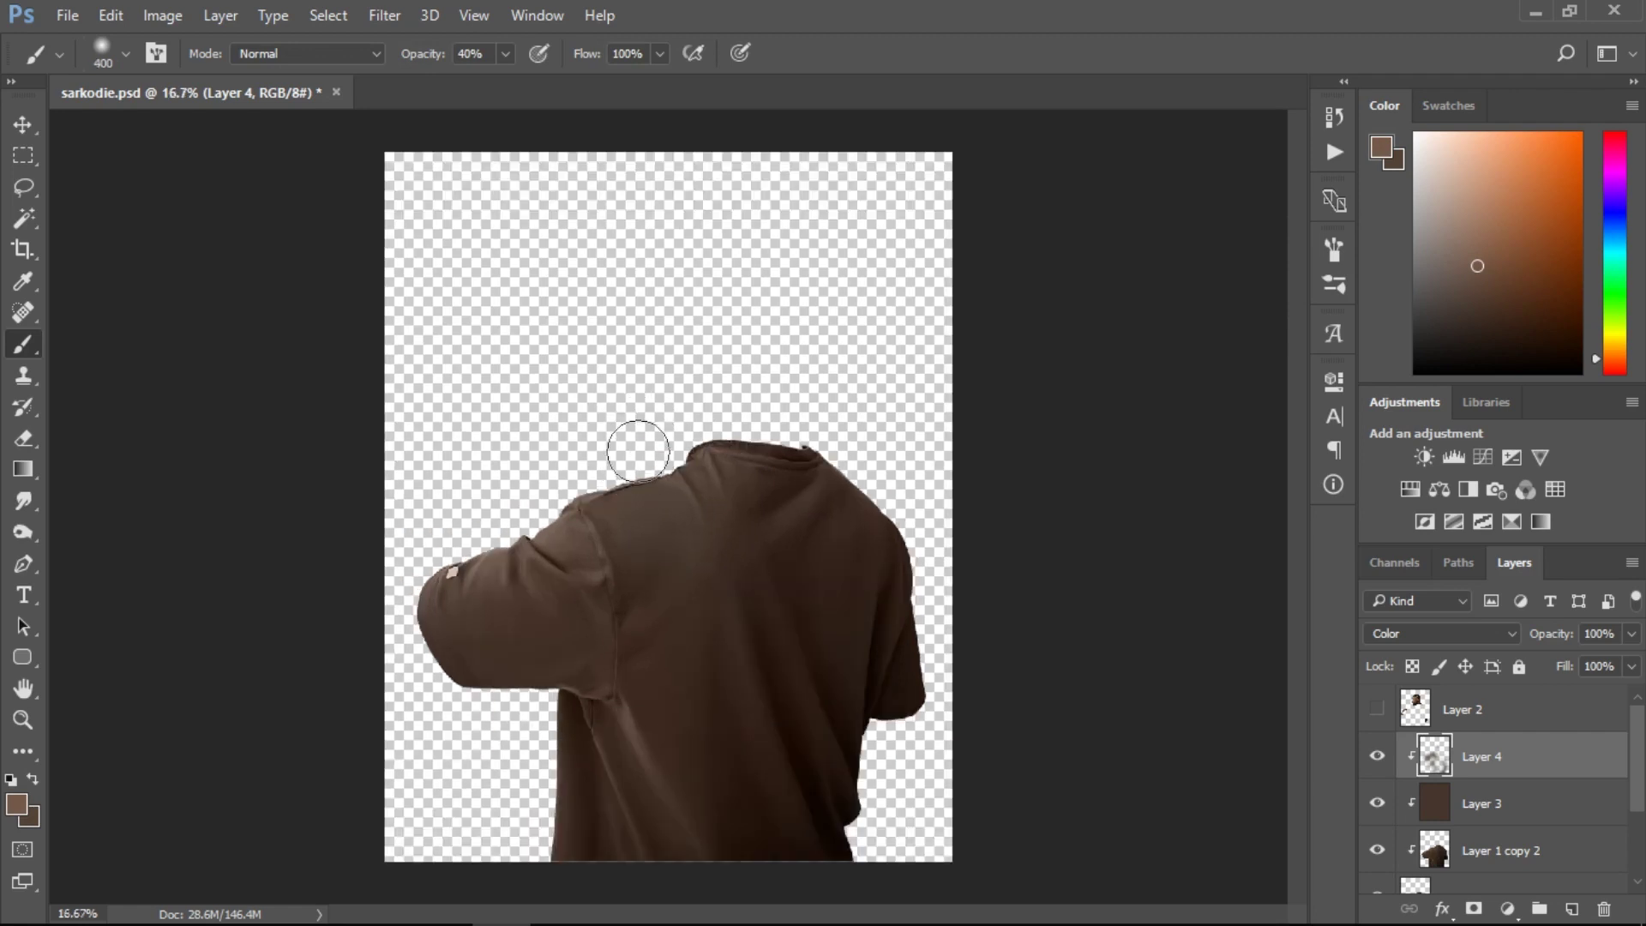
pyautogui.press(']')
pyautogui.press(']')
pyautogui.moveTo(625, 421)
pyautogui.mouseDown()
pyautogui.moveTo(682, 565)
pyautogui.moveTo(727, 521)
pyautogui.moveTo(656, 519)
pyautogui.moveTo(707, 481)
pyautogui.mouseUp()
pyautogui.moveTo(731, 463)
pyautogui.mouseDown()
pyautogui.moveTo(569, 479)
pyautogui.moveTo(773, 484)
pyautogui.moveTo(885, 518)
pyautogui.moveTo(960, 695)
pyautogui.mouseUp()
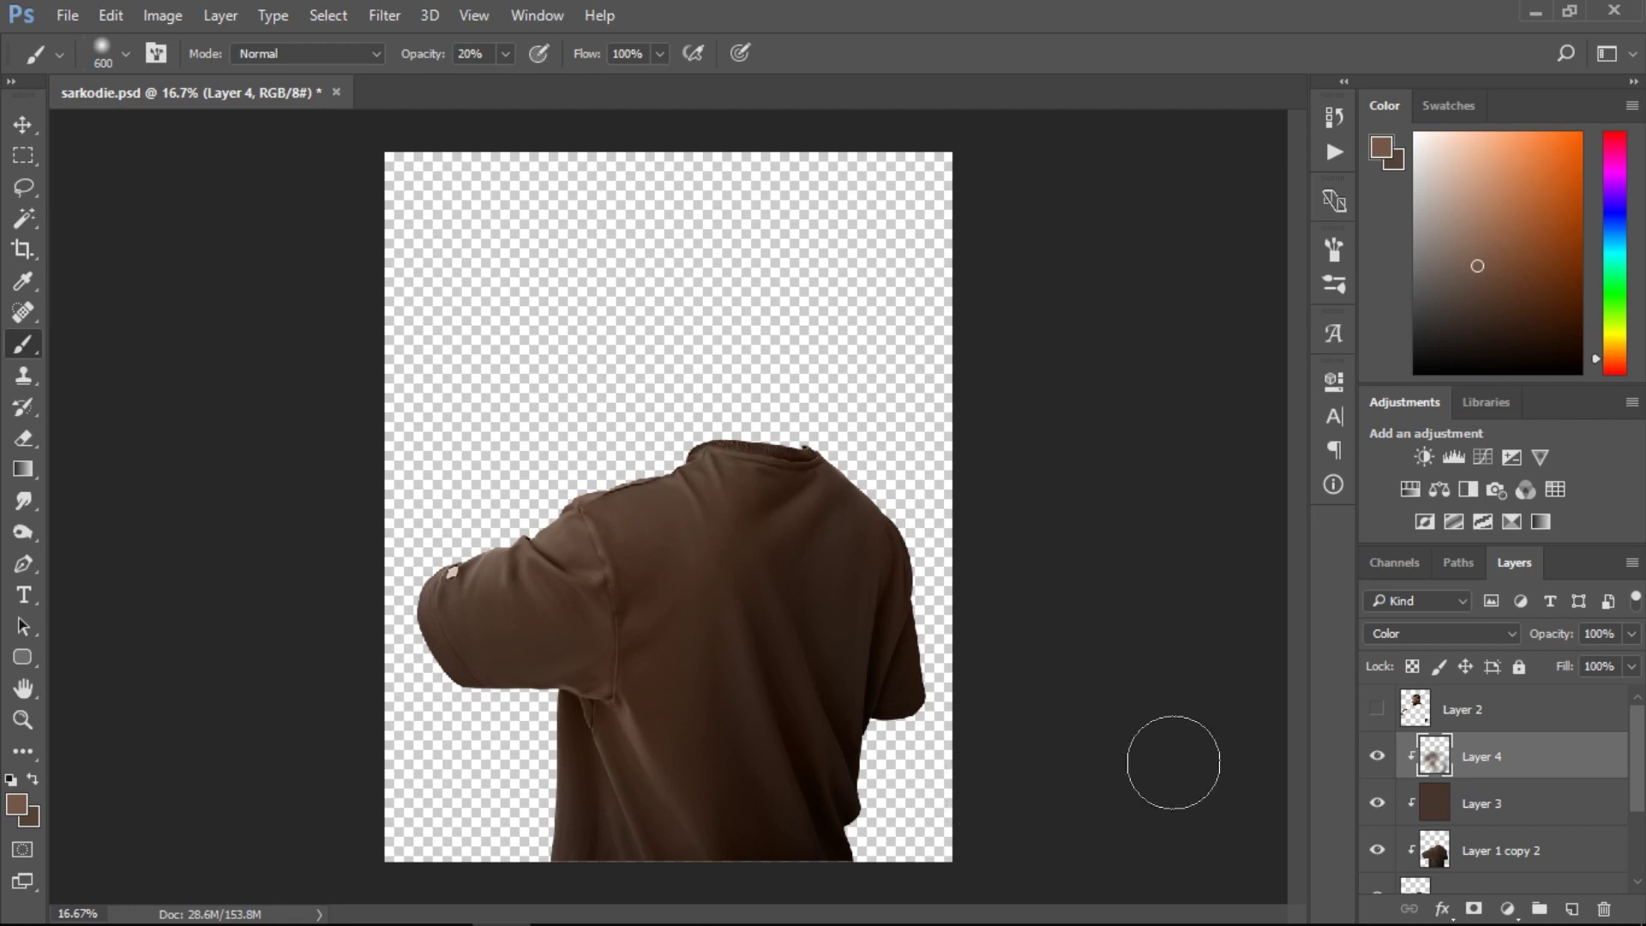
# Compare the shirt with Layer 4 hidden, and lower Layer 4's opacity to 57%.
pyautogui.click(1376, 754)
pyautogui.click(1376, 754)
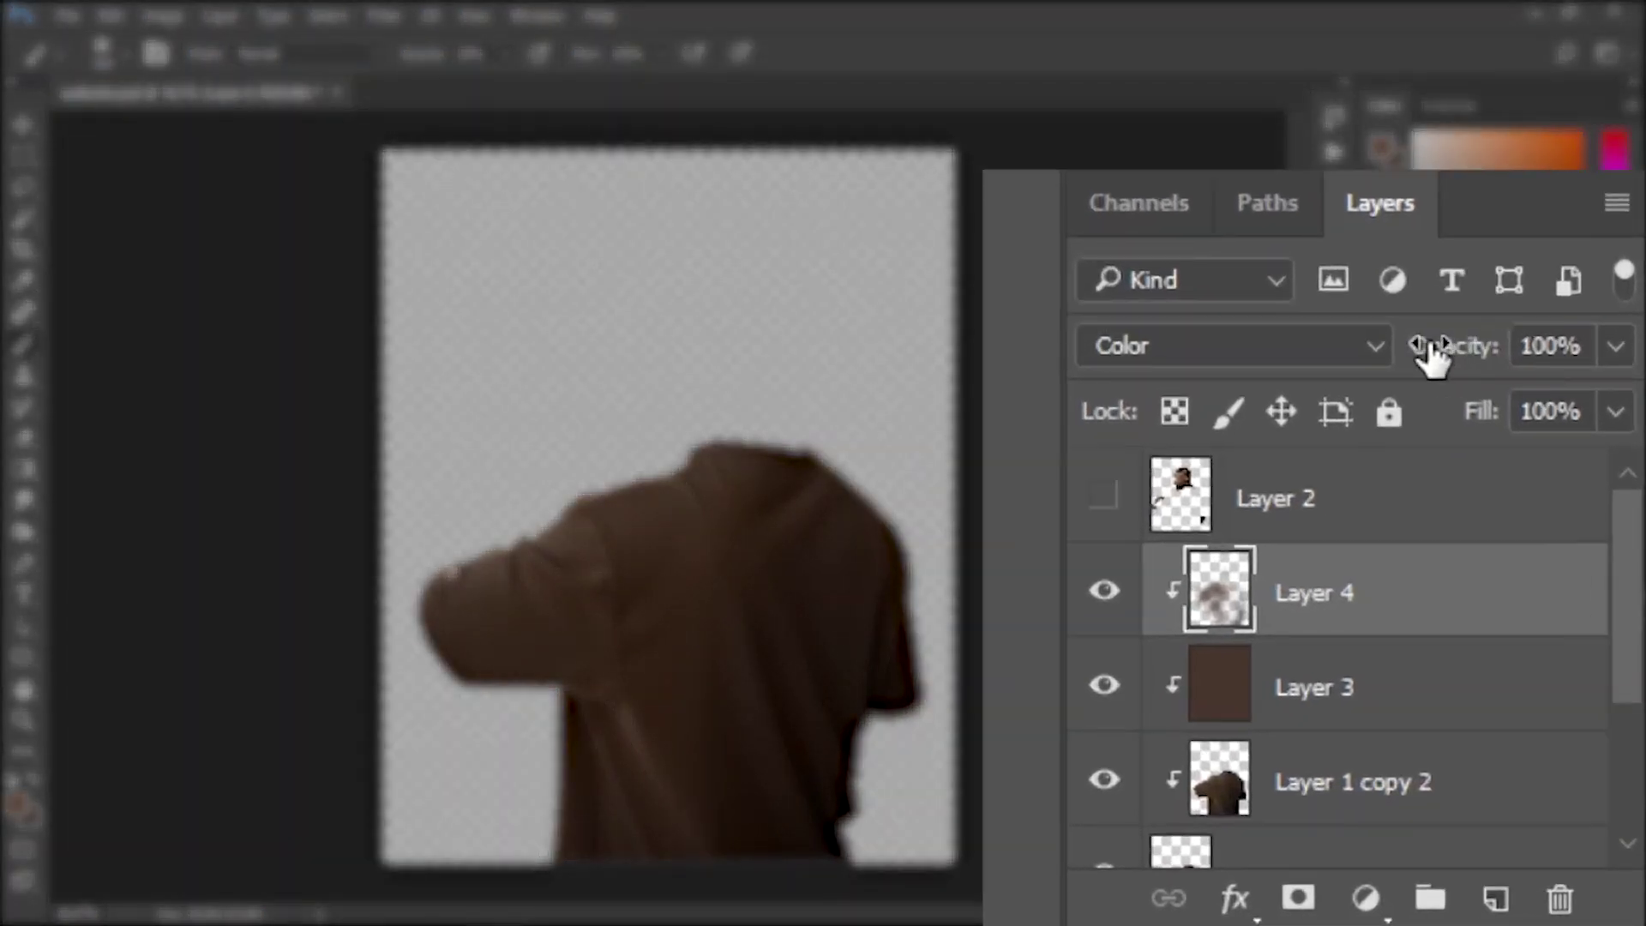
pyautogui.moveTo(1430, 352); pyautogui.dragTo(1399, 358)
# Duplicate Layer 1 copy 2 and clip the duplicate to the shirt layers below.
pyautogui.moveTo(1631, 544); pyautogui.dragTo(1636, 570)
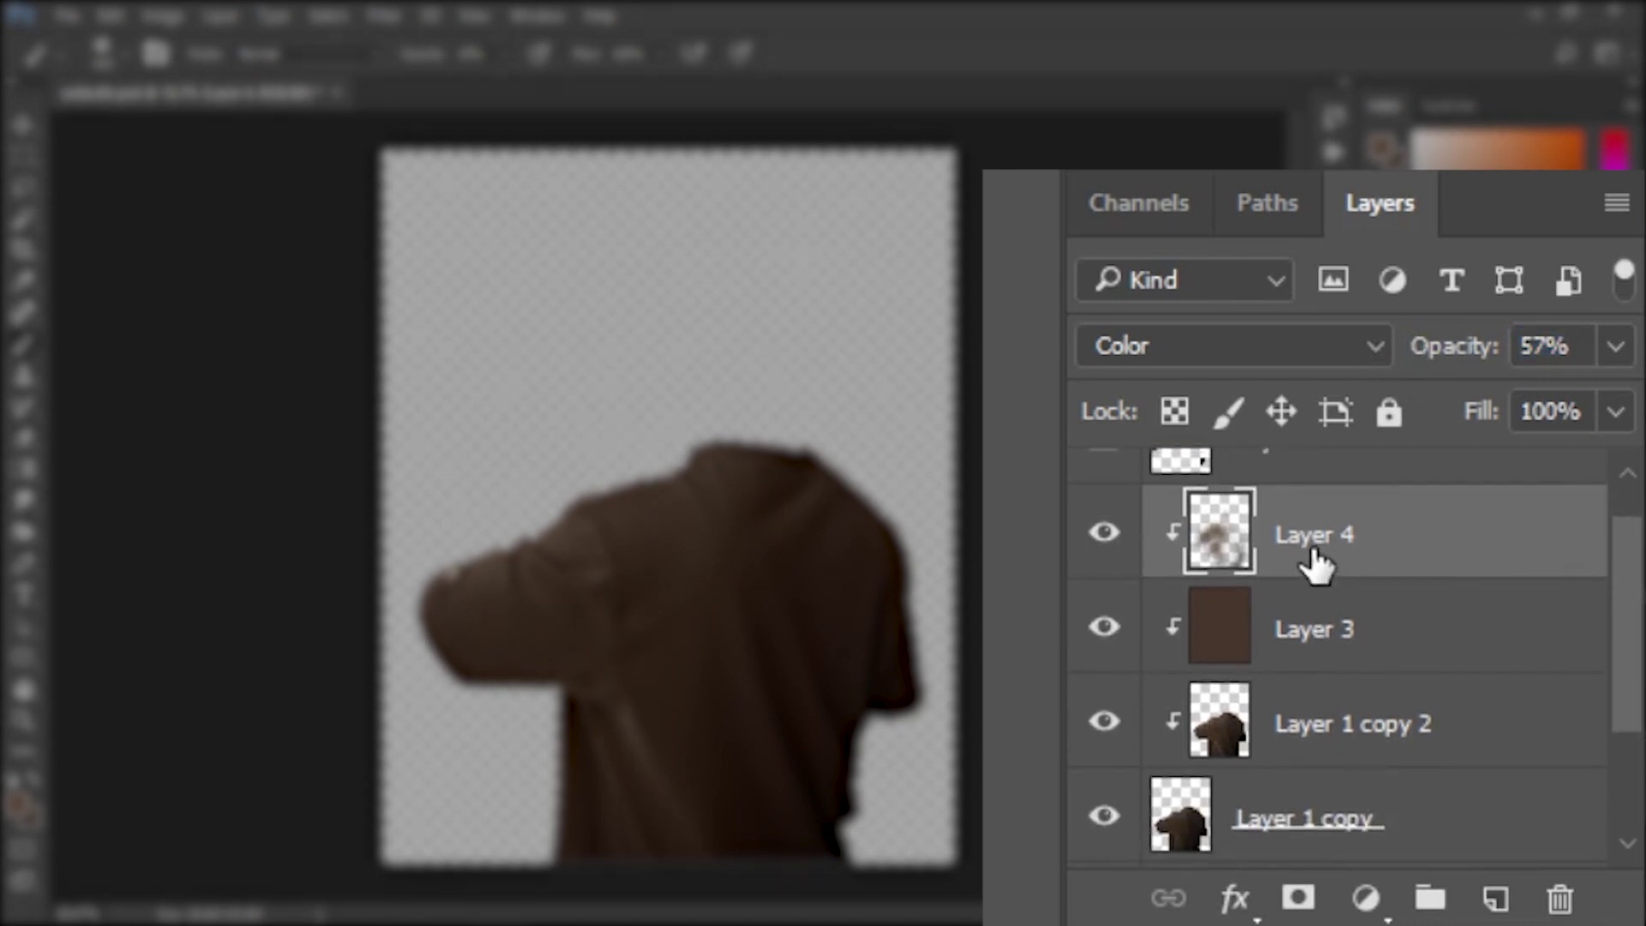
pyautogui.click(1324, 738)
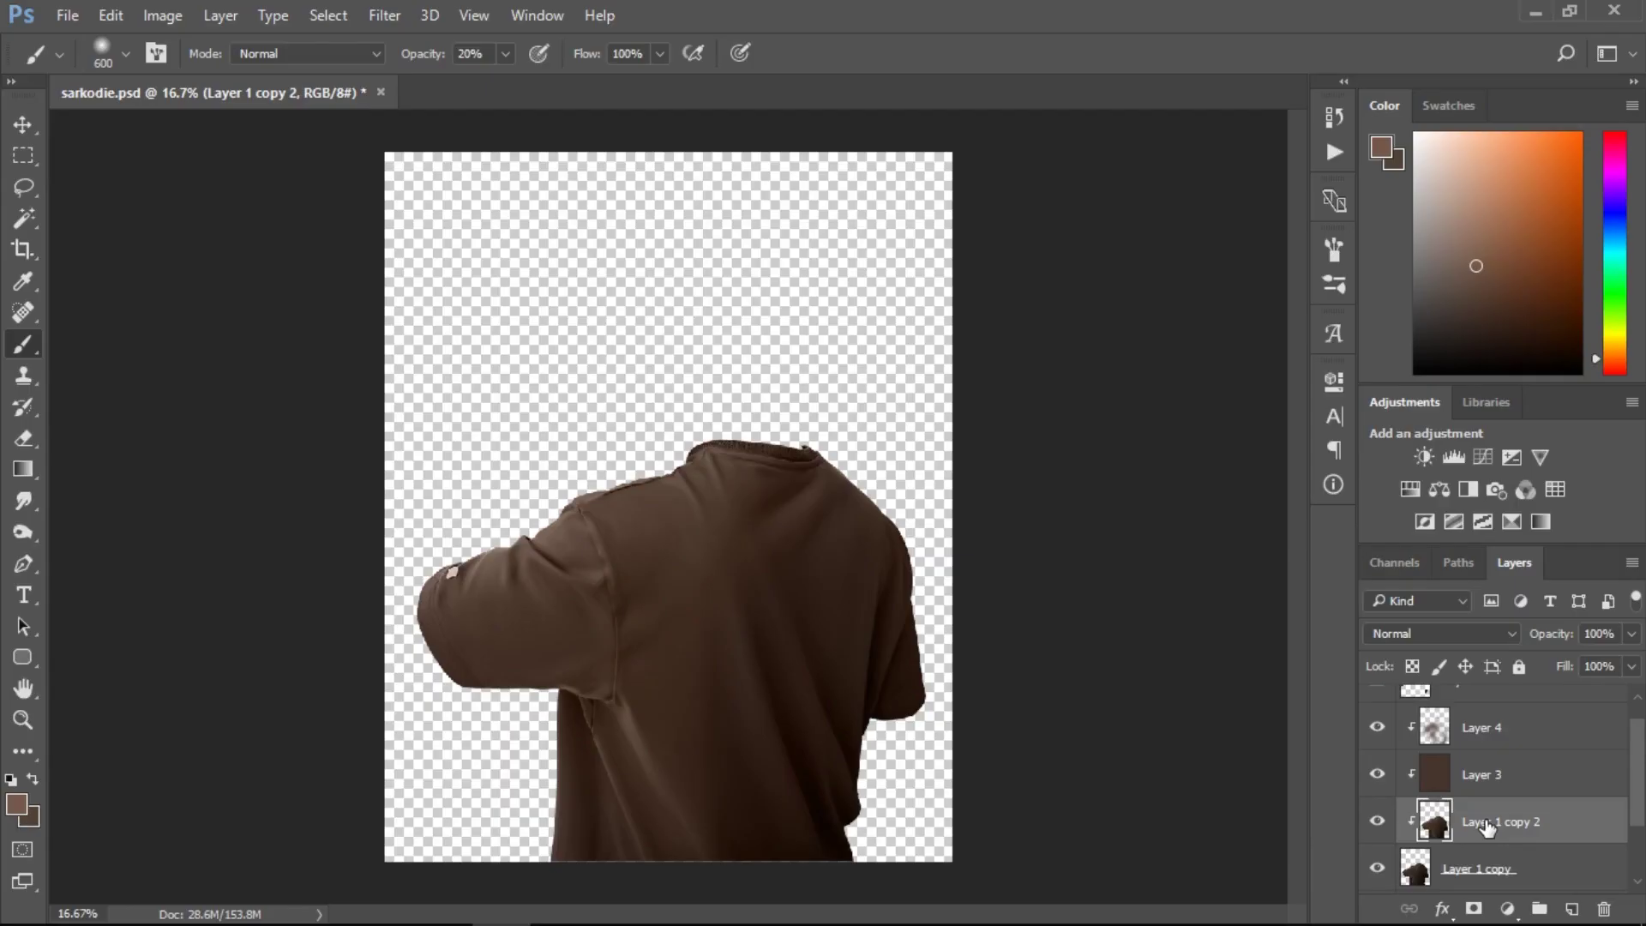
pyautogui.click(528, 611)
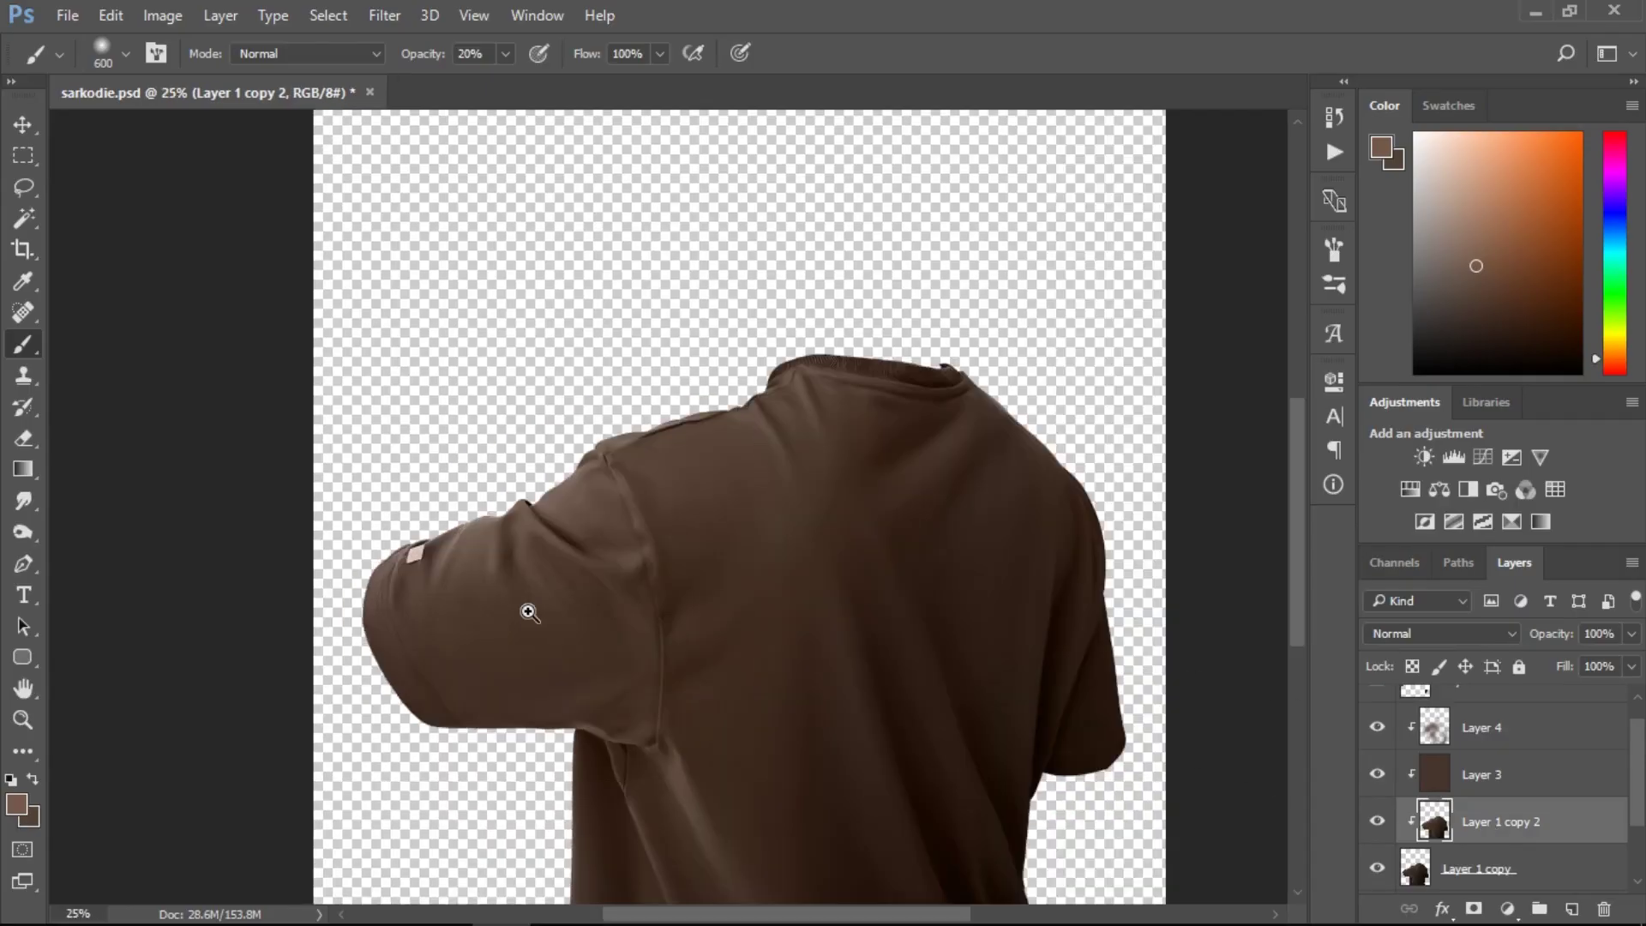
pyautogui.press('p')
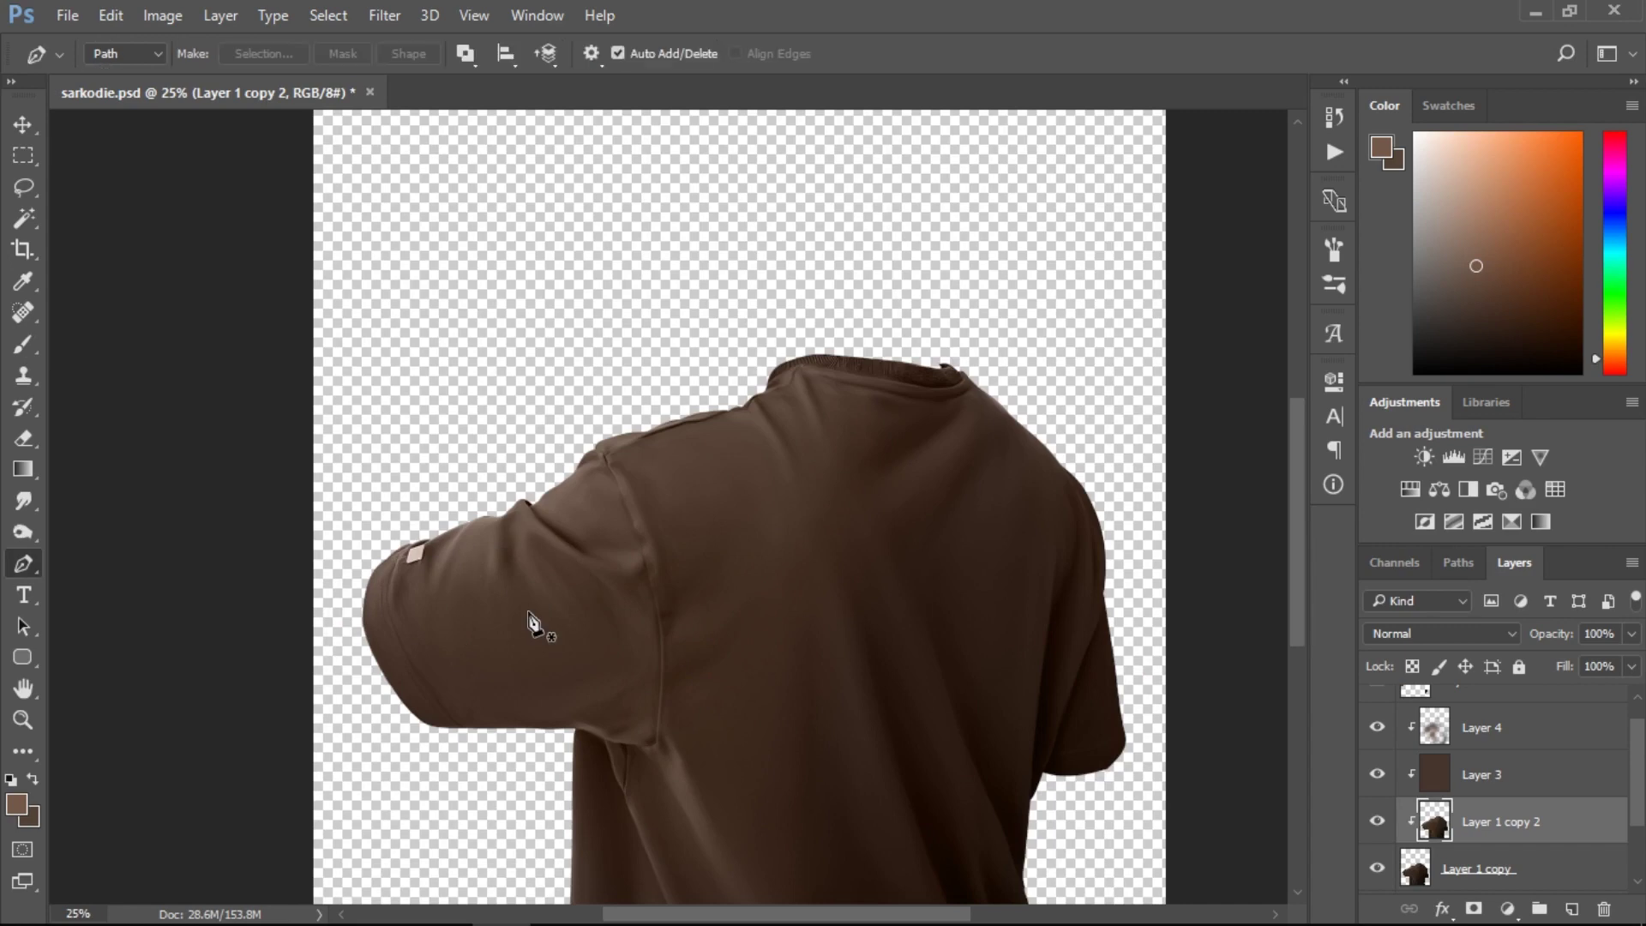
pyautogui.scroll(1, 401, 518)
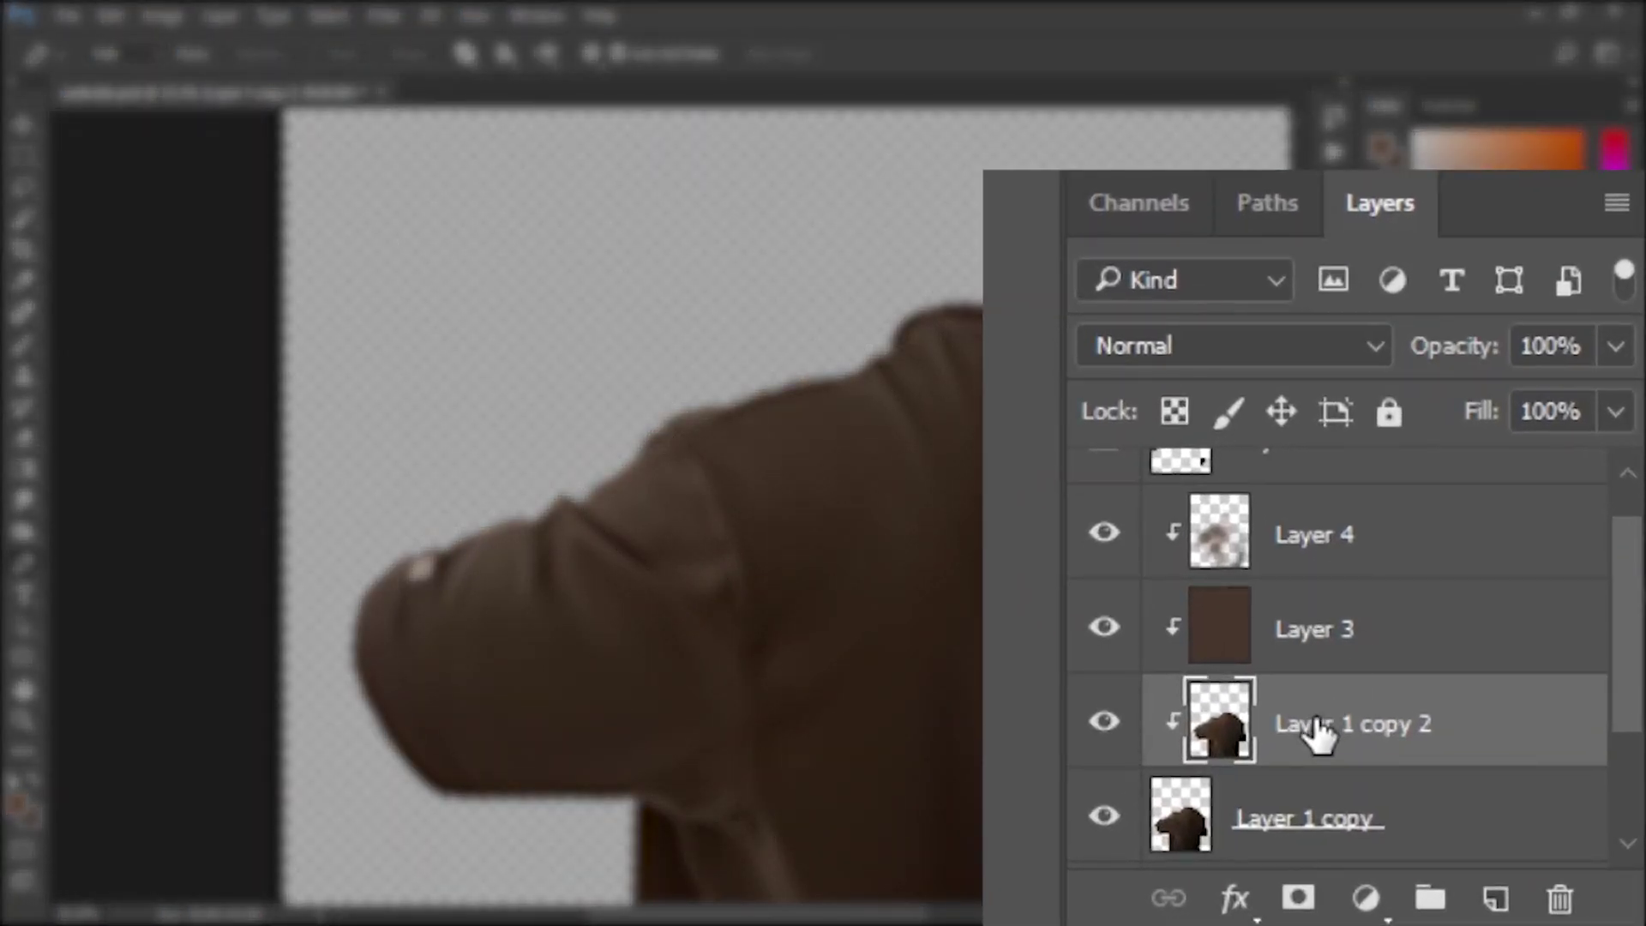
pyautogui.hotkey('ctrl', 'j')
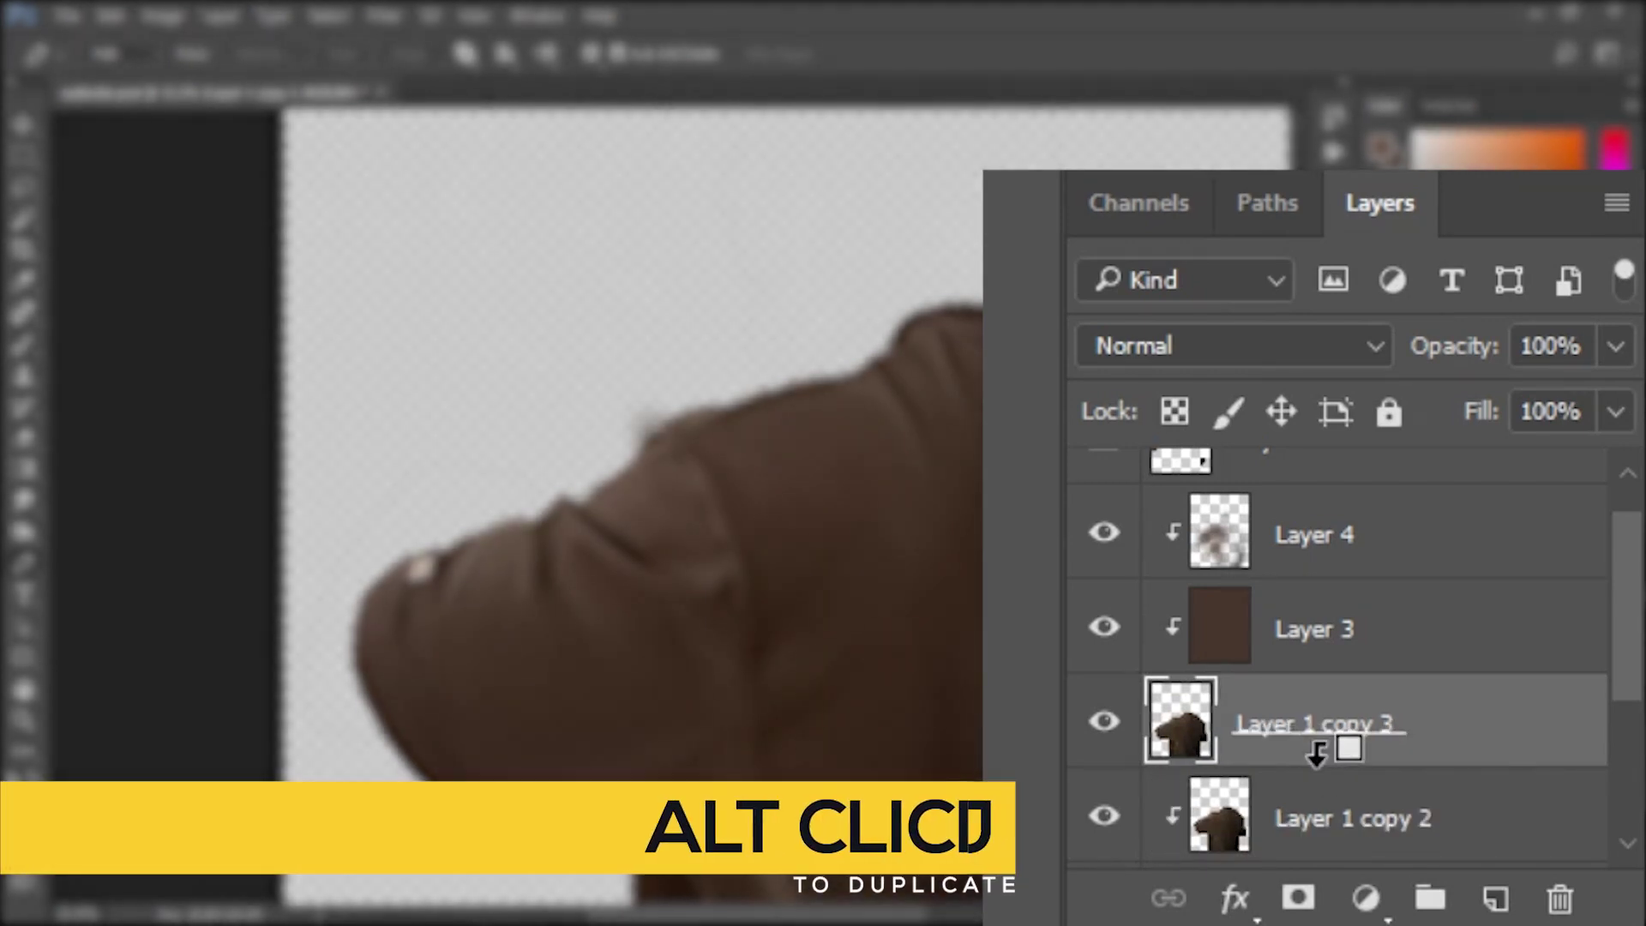
pyautogui.keyDown('alt'); pyautogui.click(1316, 753); pyautogui.keyUp('alt')
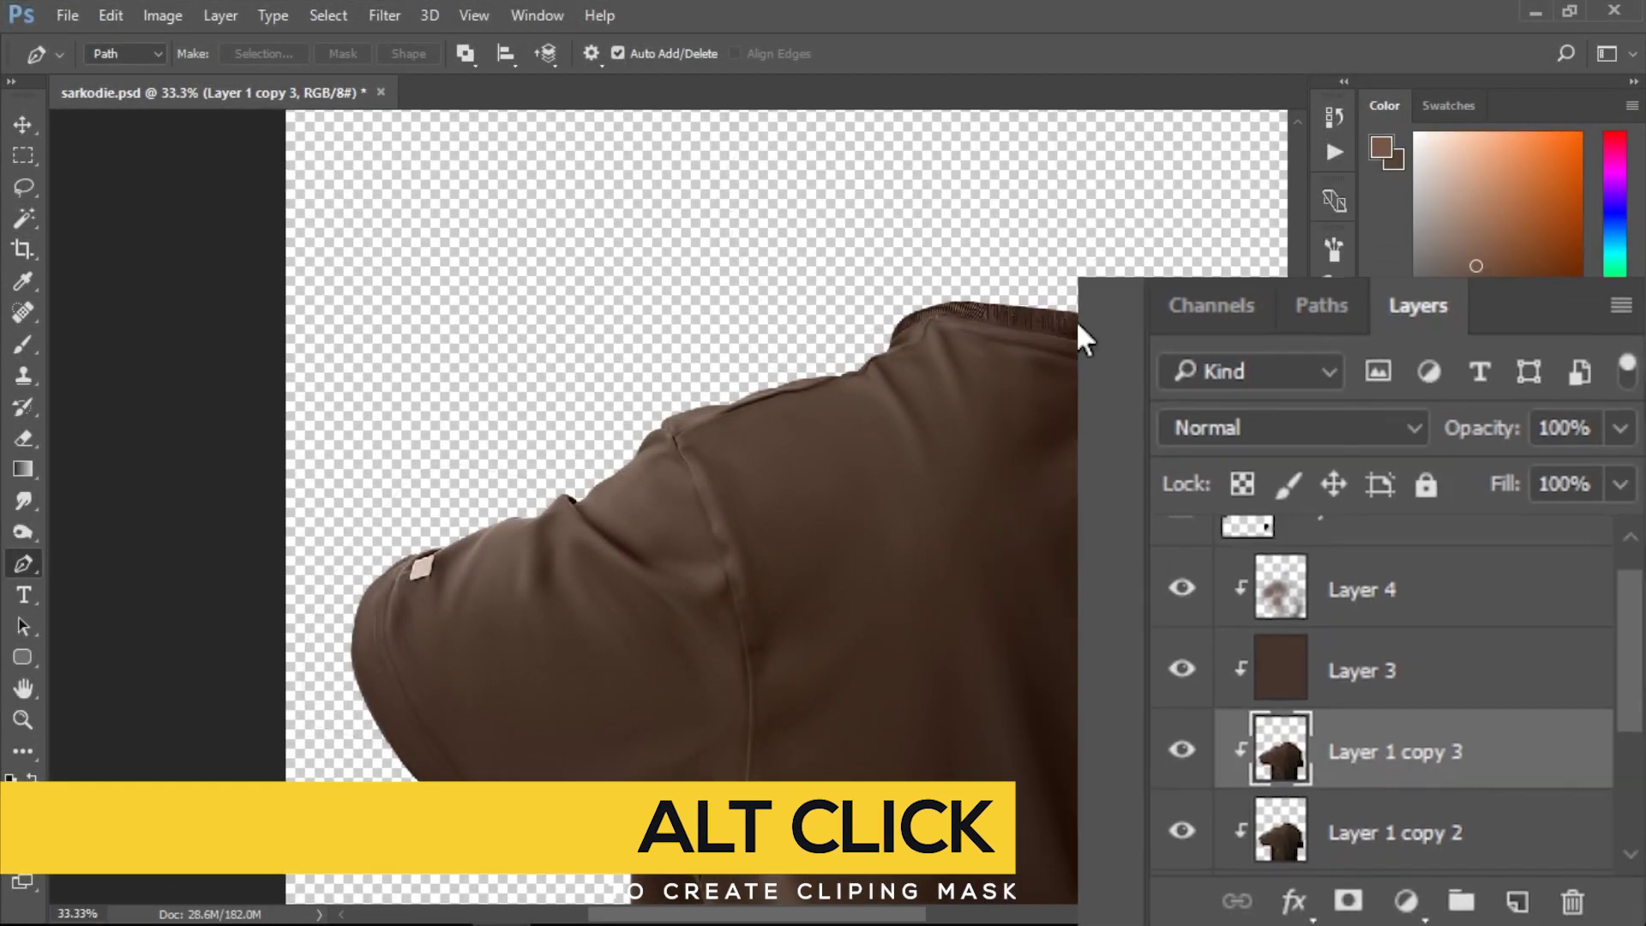
# Draw a curved Pen path along the inner stitch line of the sleeve cuff, from beside the small tag to the lower sleeve edge.
pyautogui.click(435, 515)
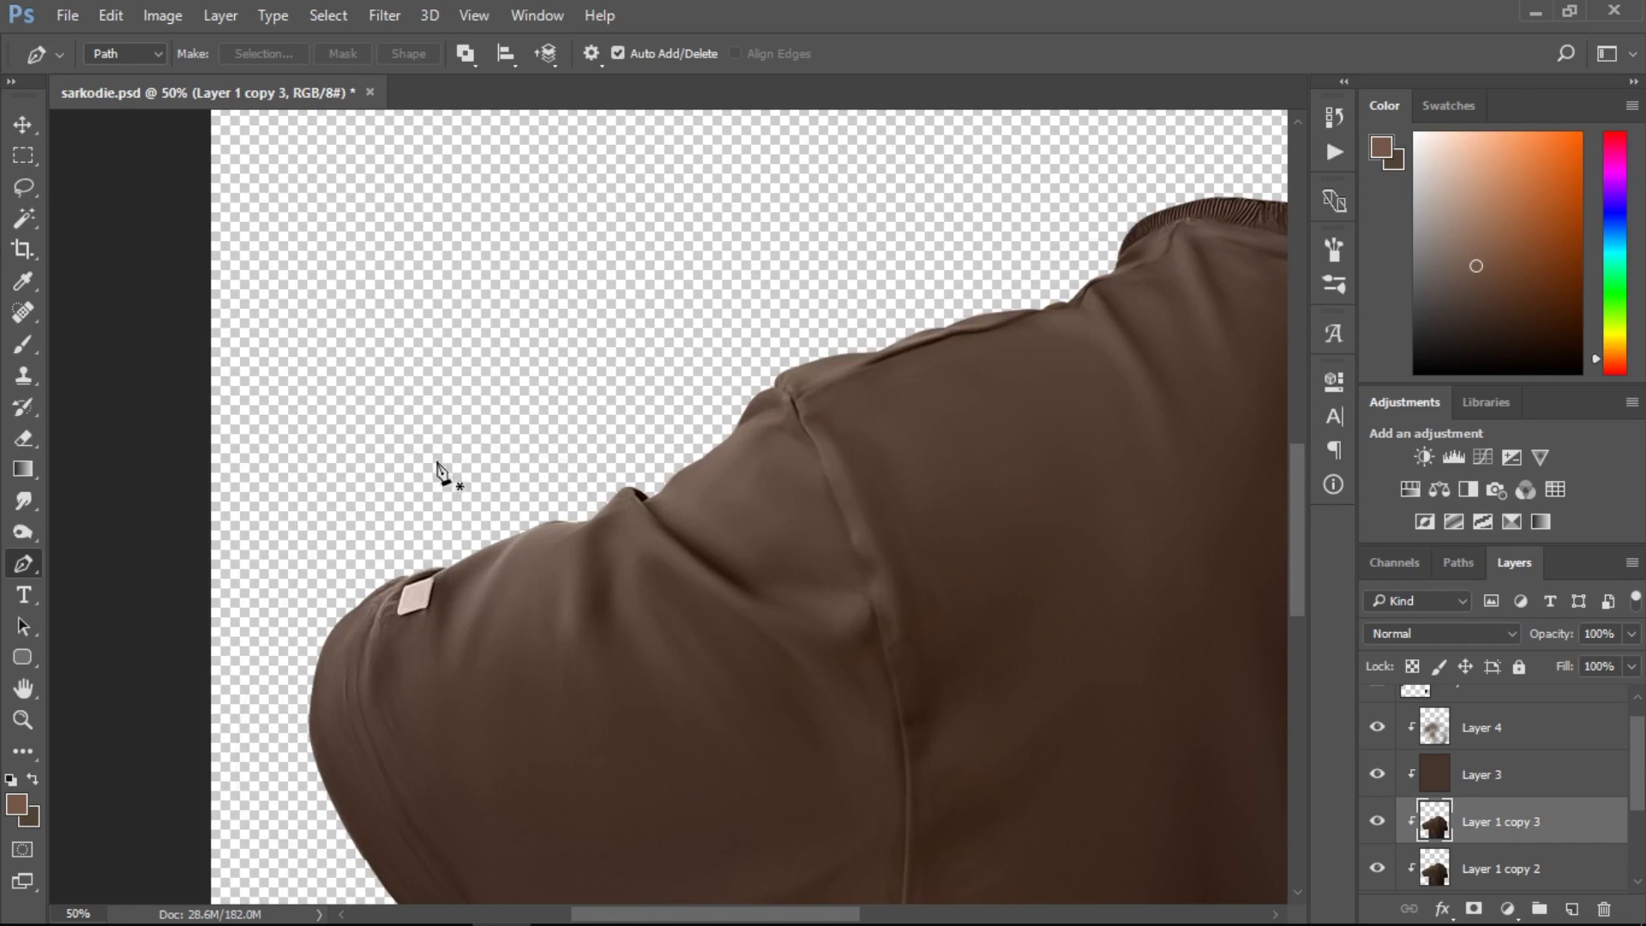
pyautogui.click(425, 546)
pyautogui.moveTo(361, 658); pyautogui.dragTo(361, 716)
pyautogui.moveTo(1306, 585); pyautogui.dragTo(1304, 639)
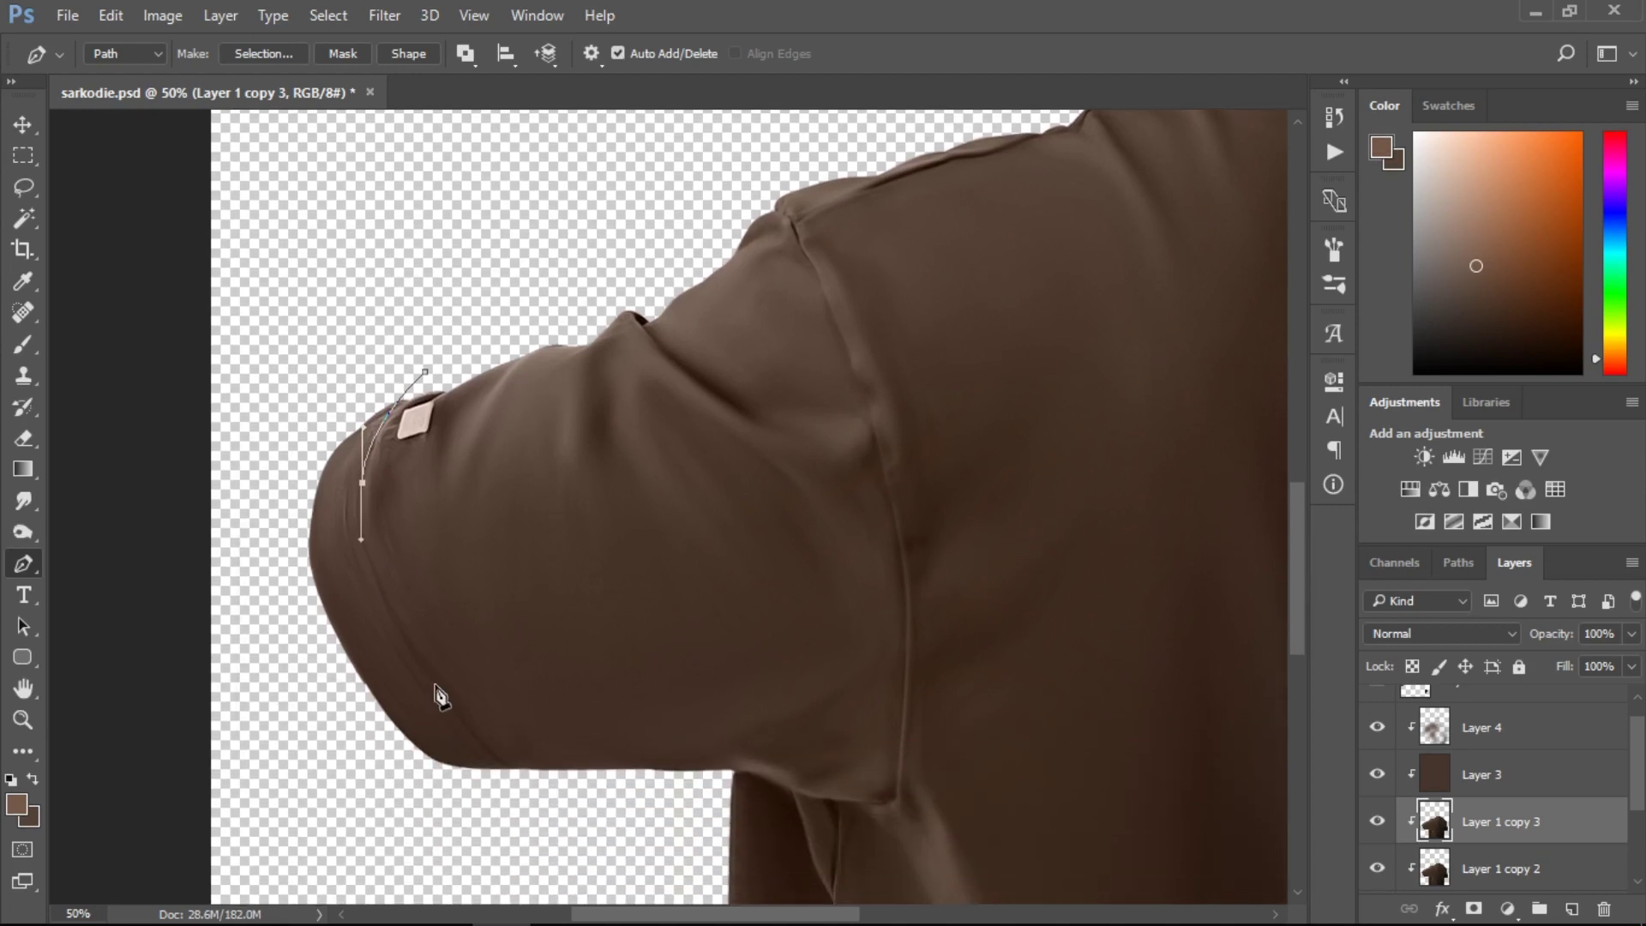
pyautogui.moveTo(437, 684); pyautogui.dragTo(514, 799)
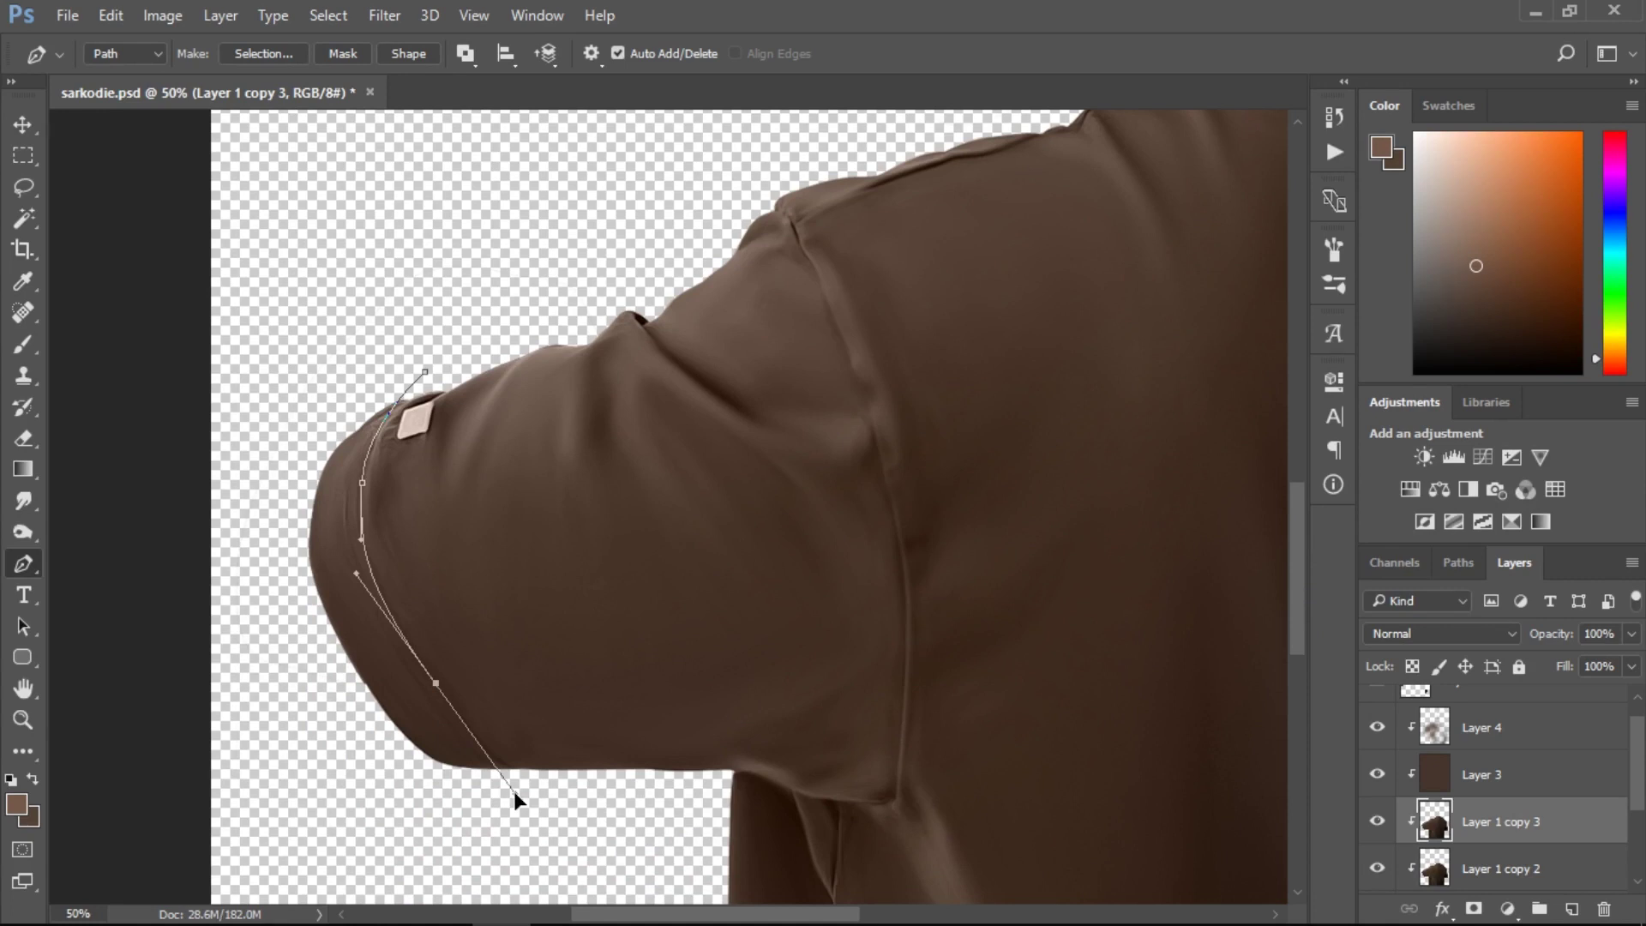
pyautogui.moveTo(514, 799); pyautogui.dragTo(552, 797)
# Burn a thin seam along the cuff path with a 6 px brush on Midtones at 30% exposure, and compare with Layer 1 copy 3 hidden.
pyautogui.press('o')
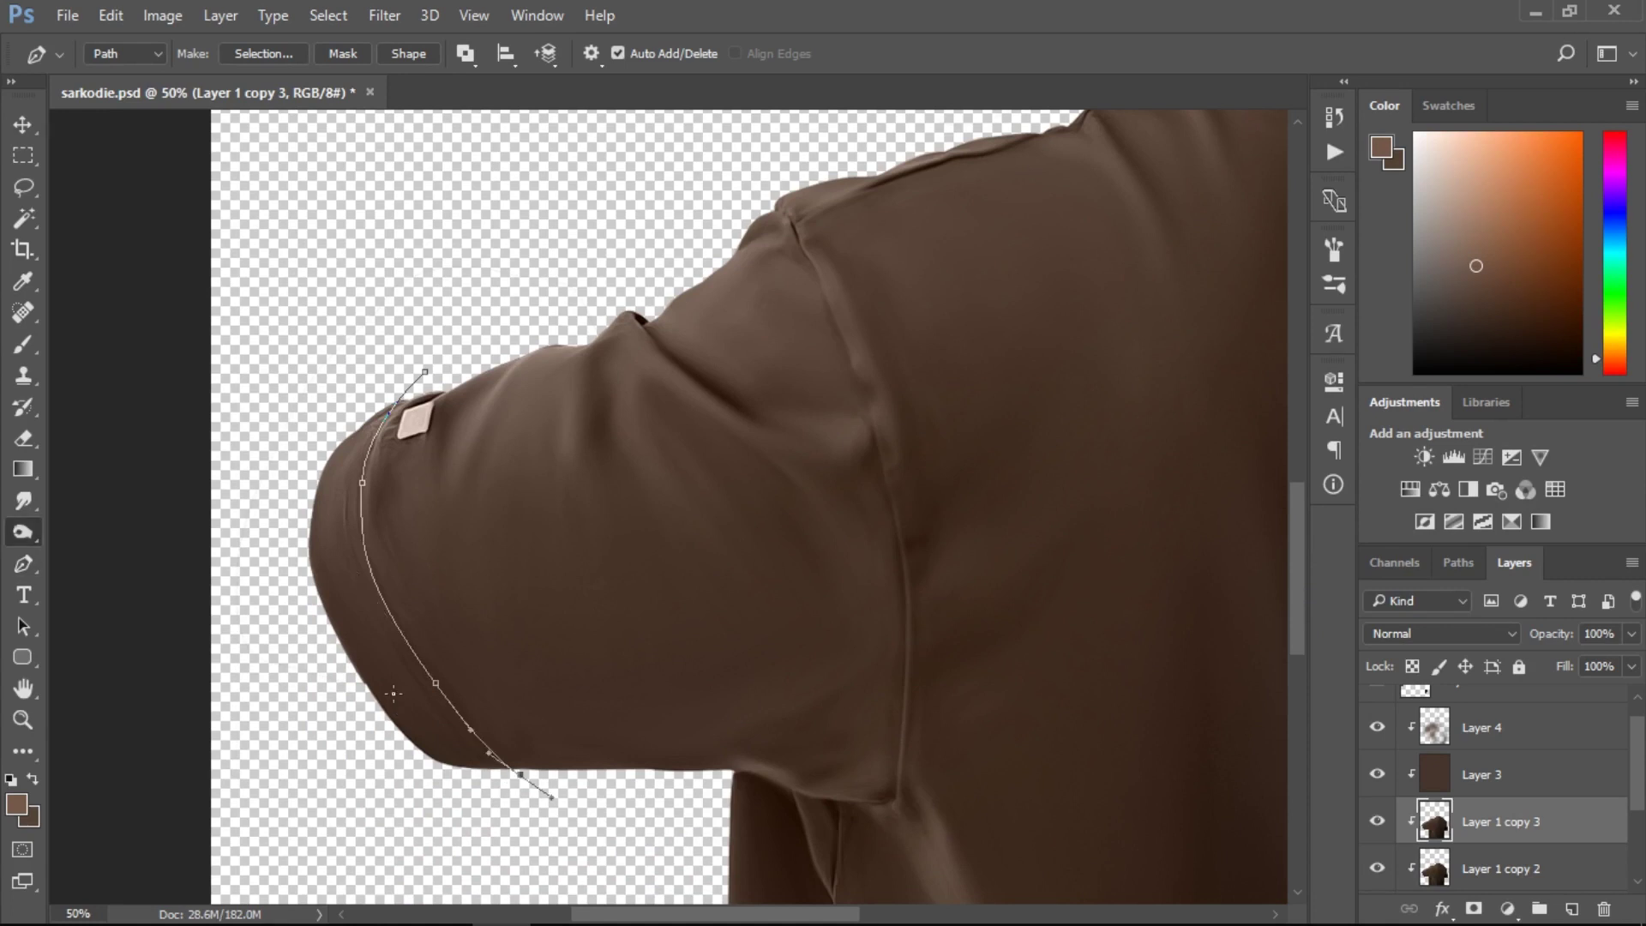
pyautogui.rightClick(22, 531)
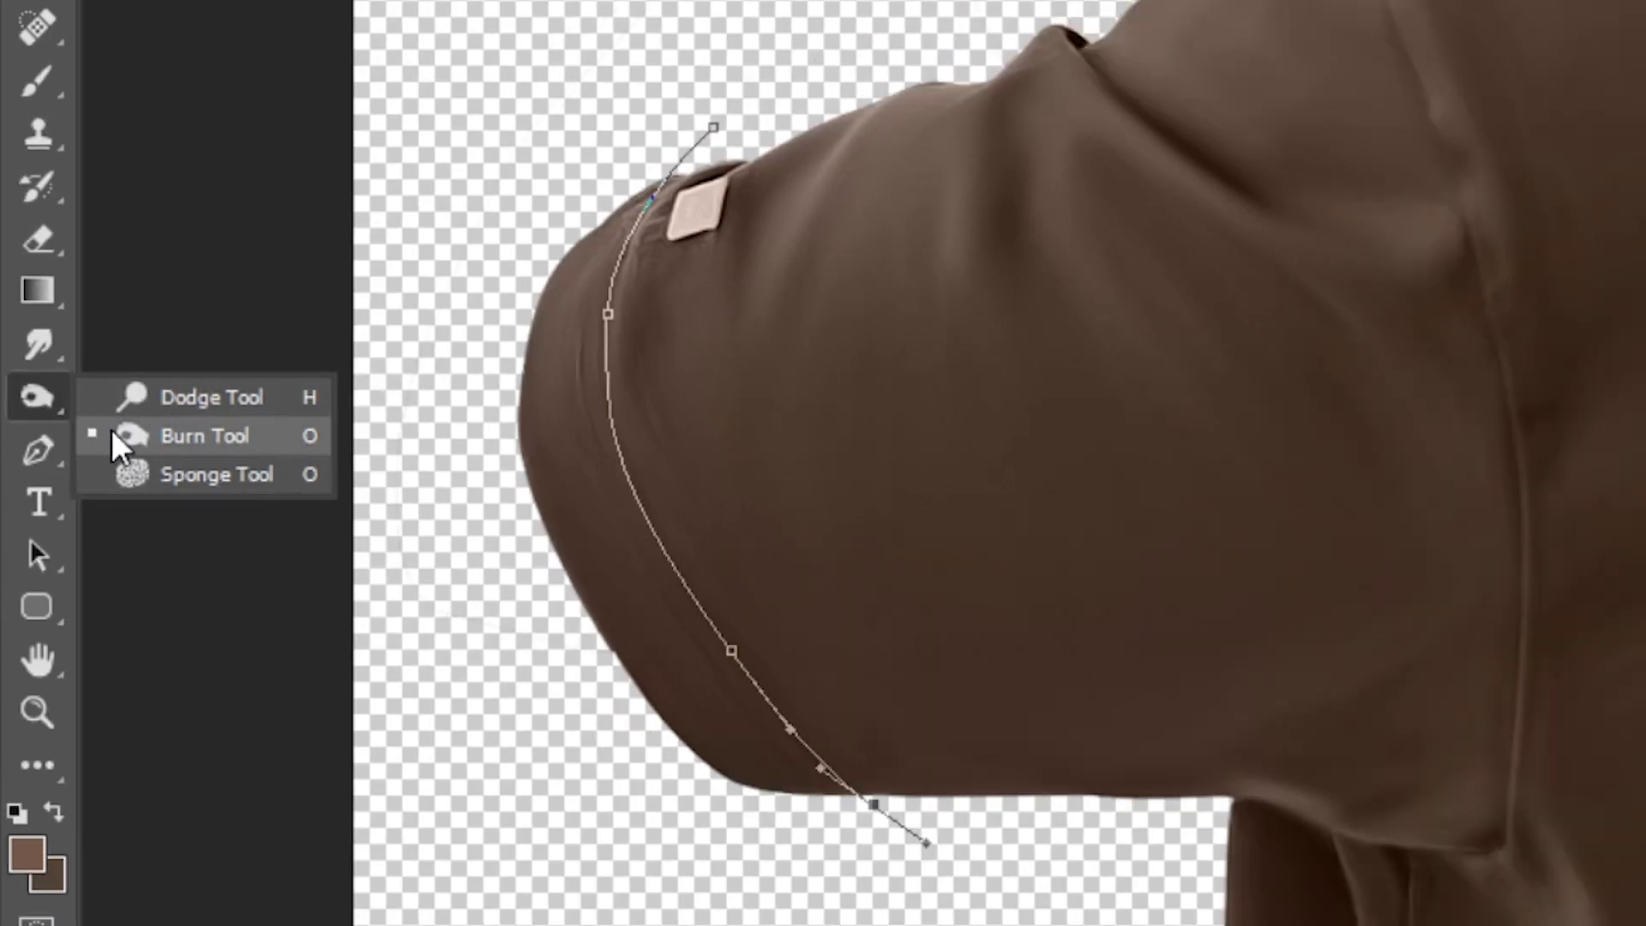
pyautogui.click(138, 399)
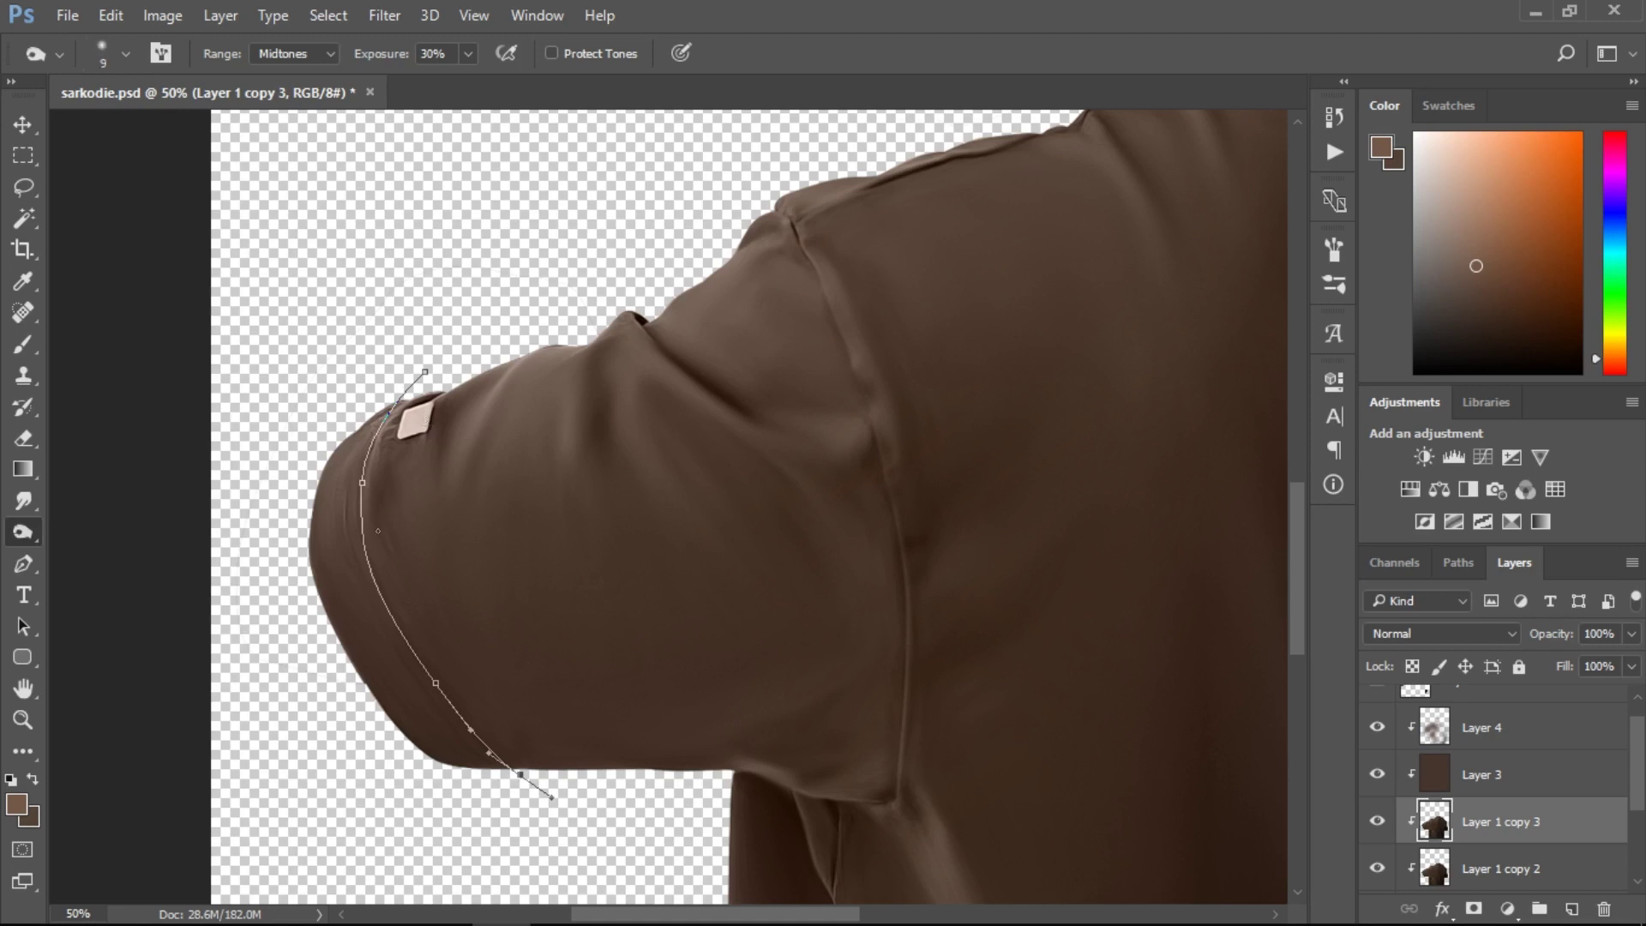
pyautogui.scroll(3, 360, 535)
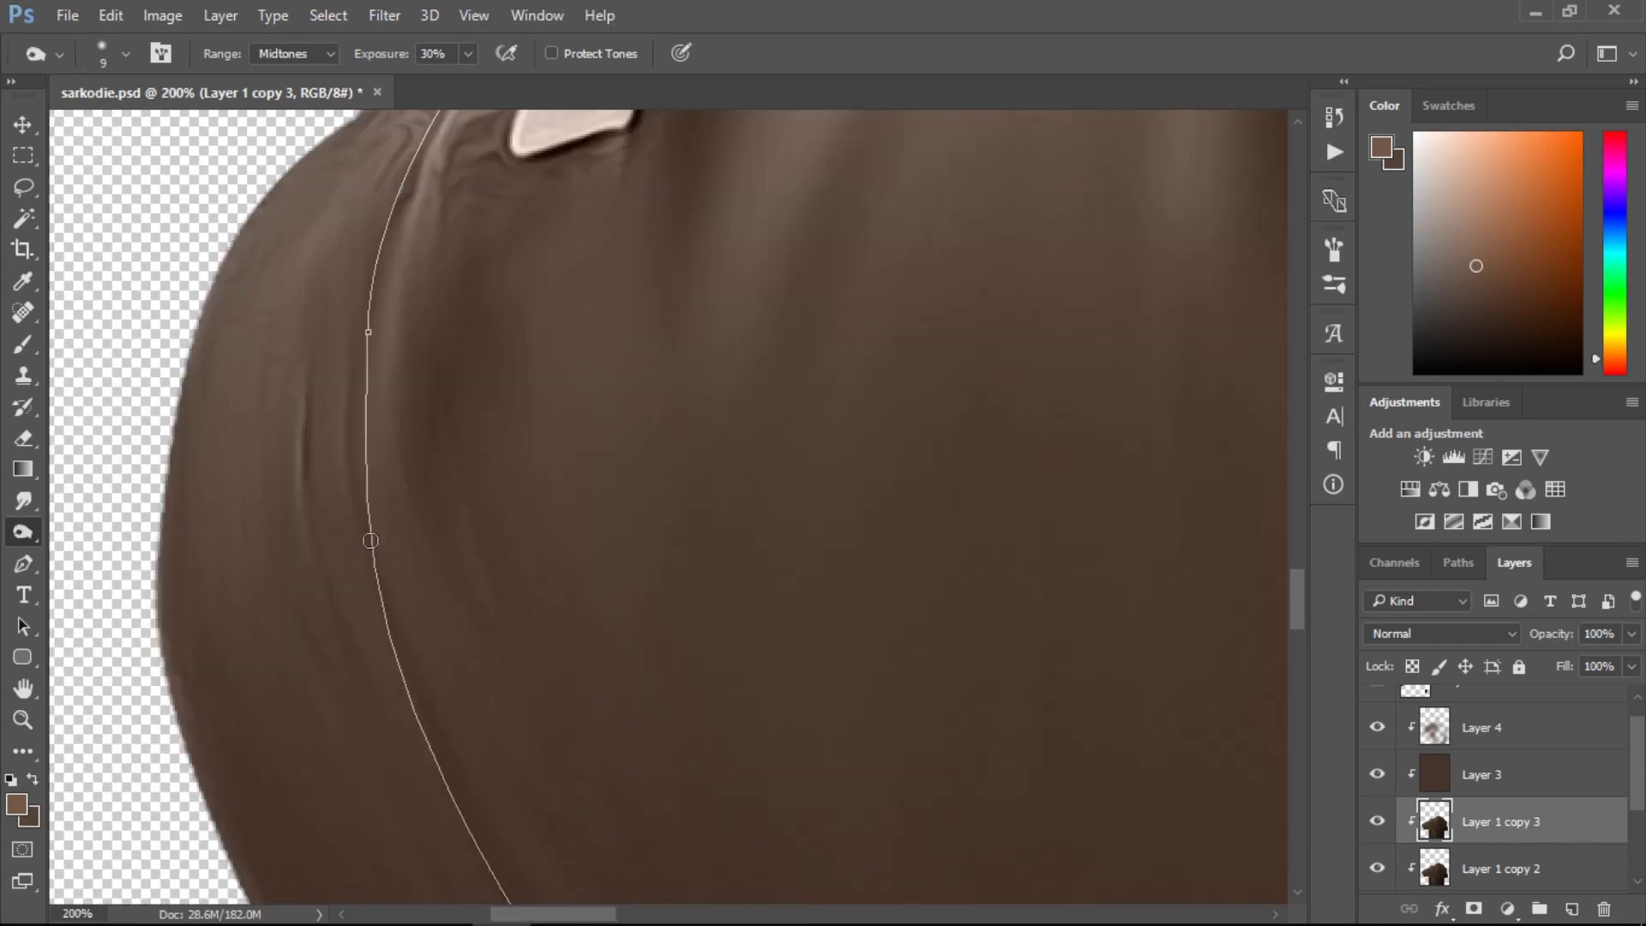
pyautogui.moveTo(277, 505)
pyautogui.mouseDown()
pyautogui.moveTo(361, 486)
pyautogui.moveTo(523, 526)
pyautogui.moveTo(512, 579)
pyautogui.moveTo(266, 580)
pyautogui.moveTo(232, 531)
pyautogui.moveTo(456, 500)
pyautogui.mouseUp()
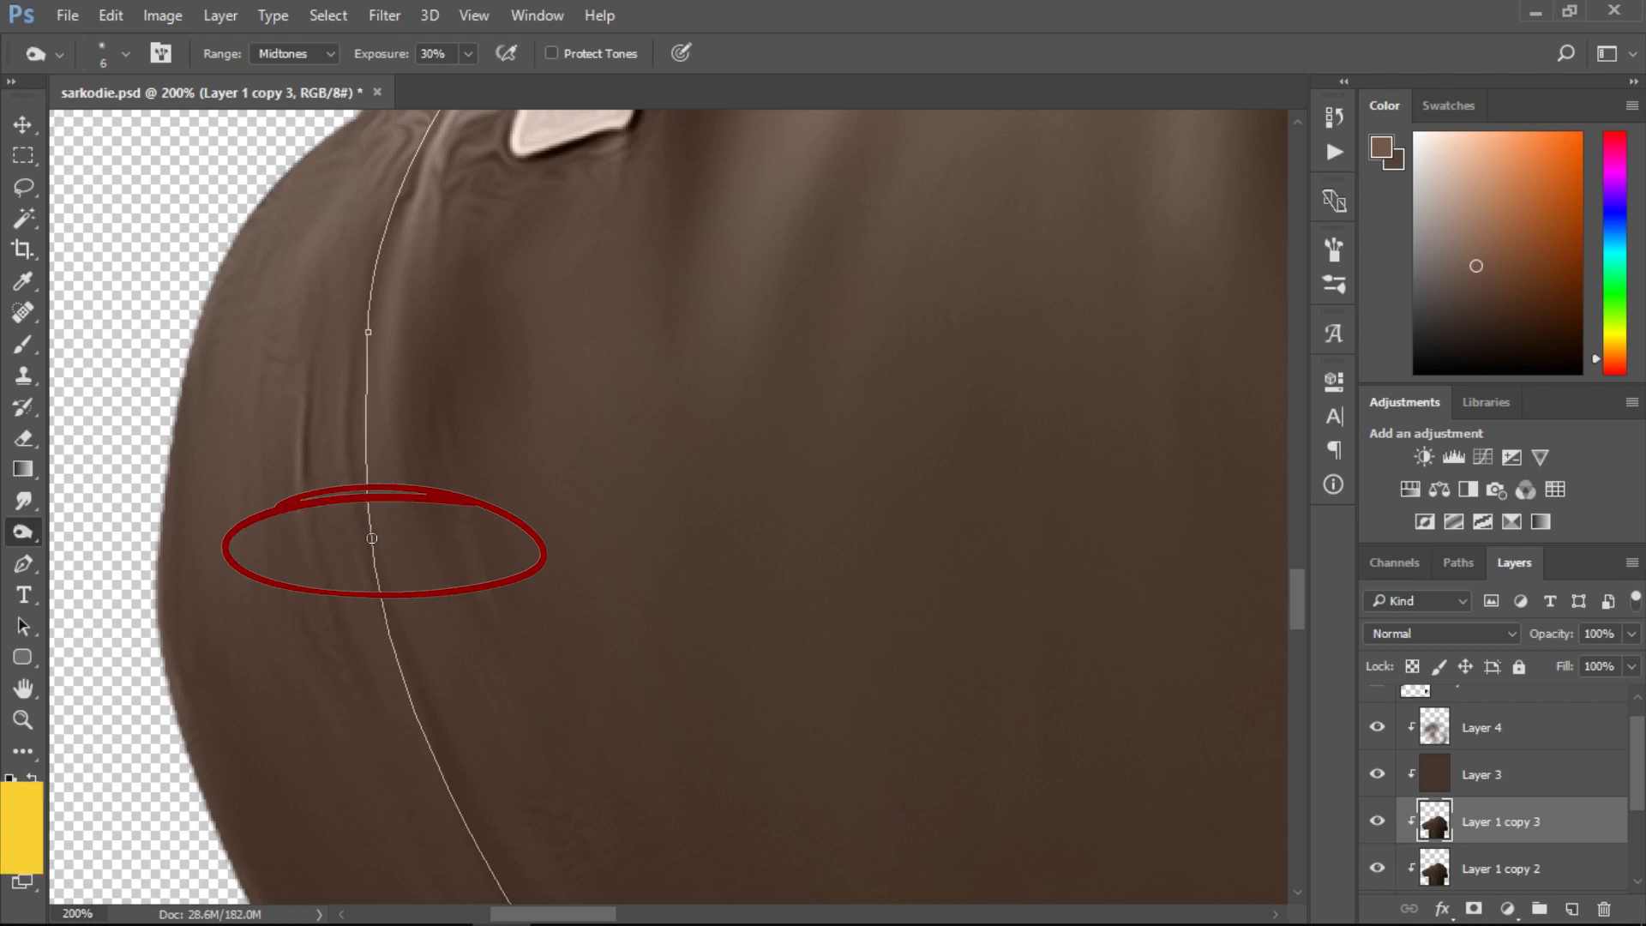
pyautogui.press('[')
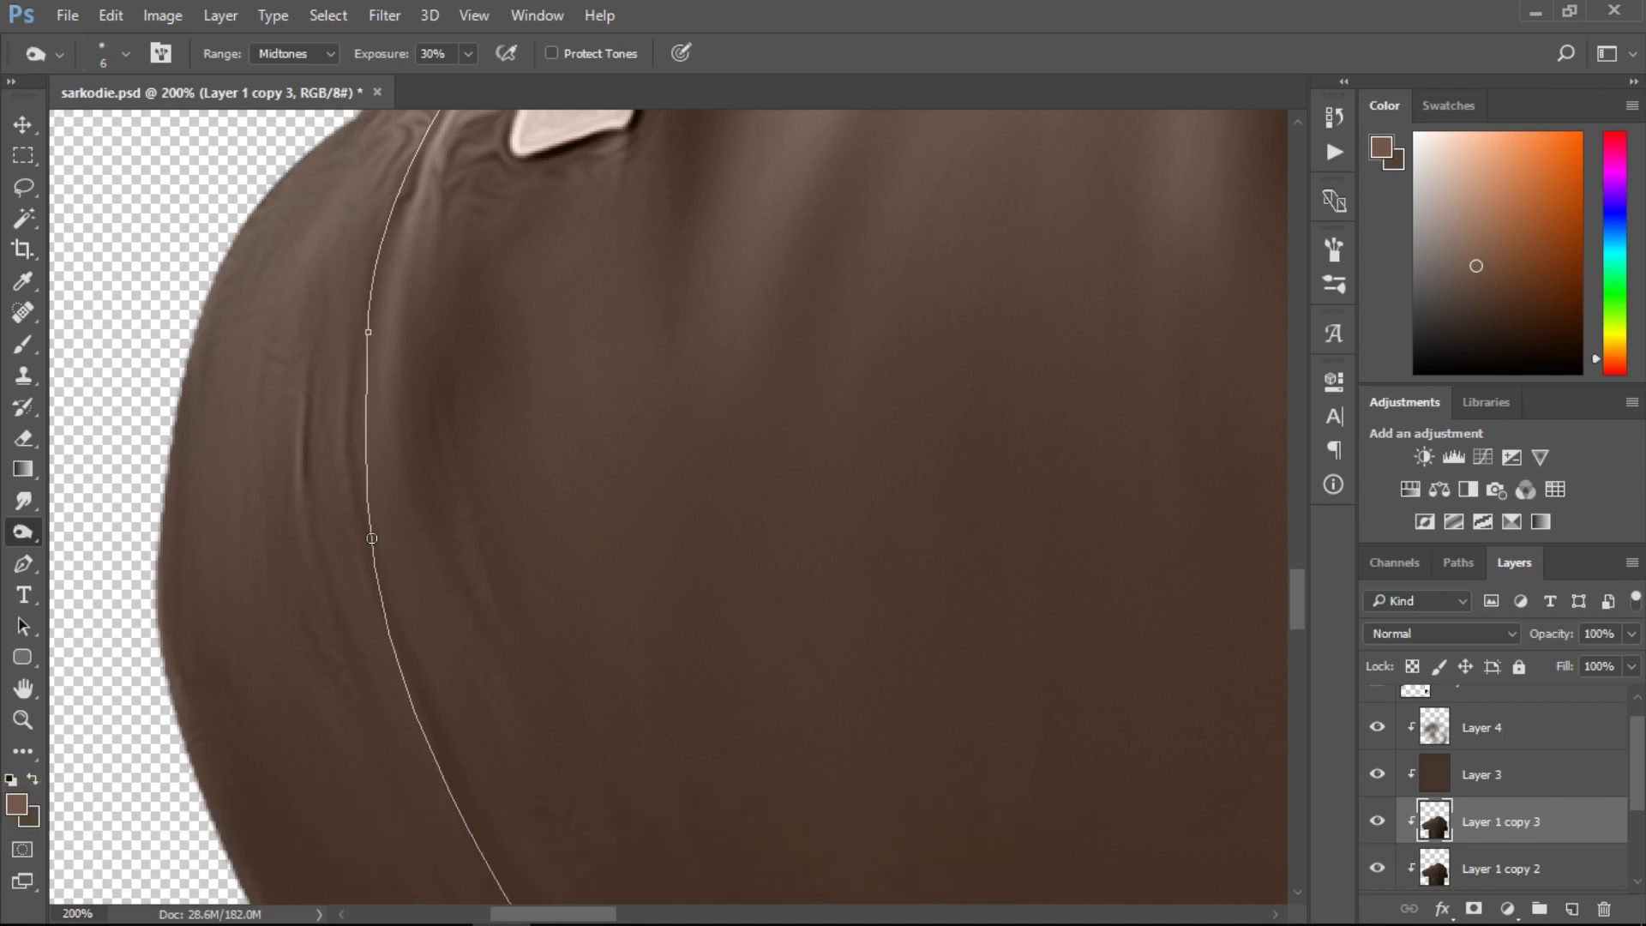
pyautogui.press('Return')
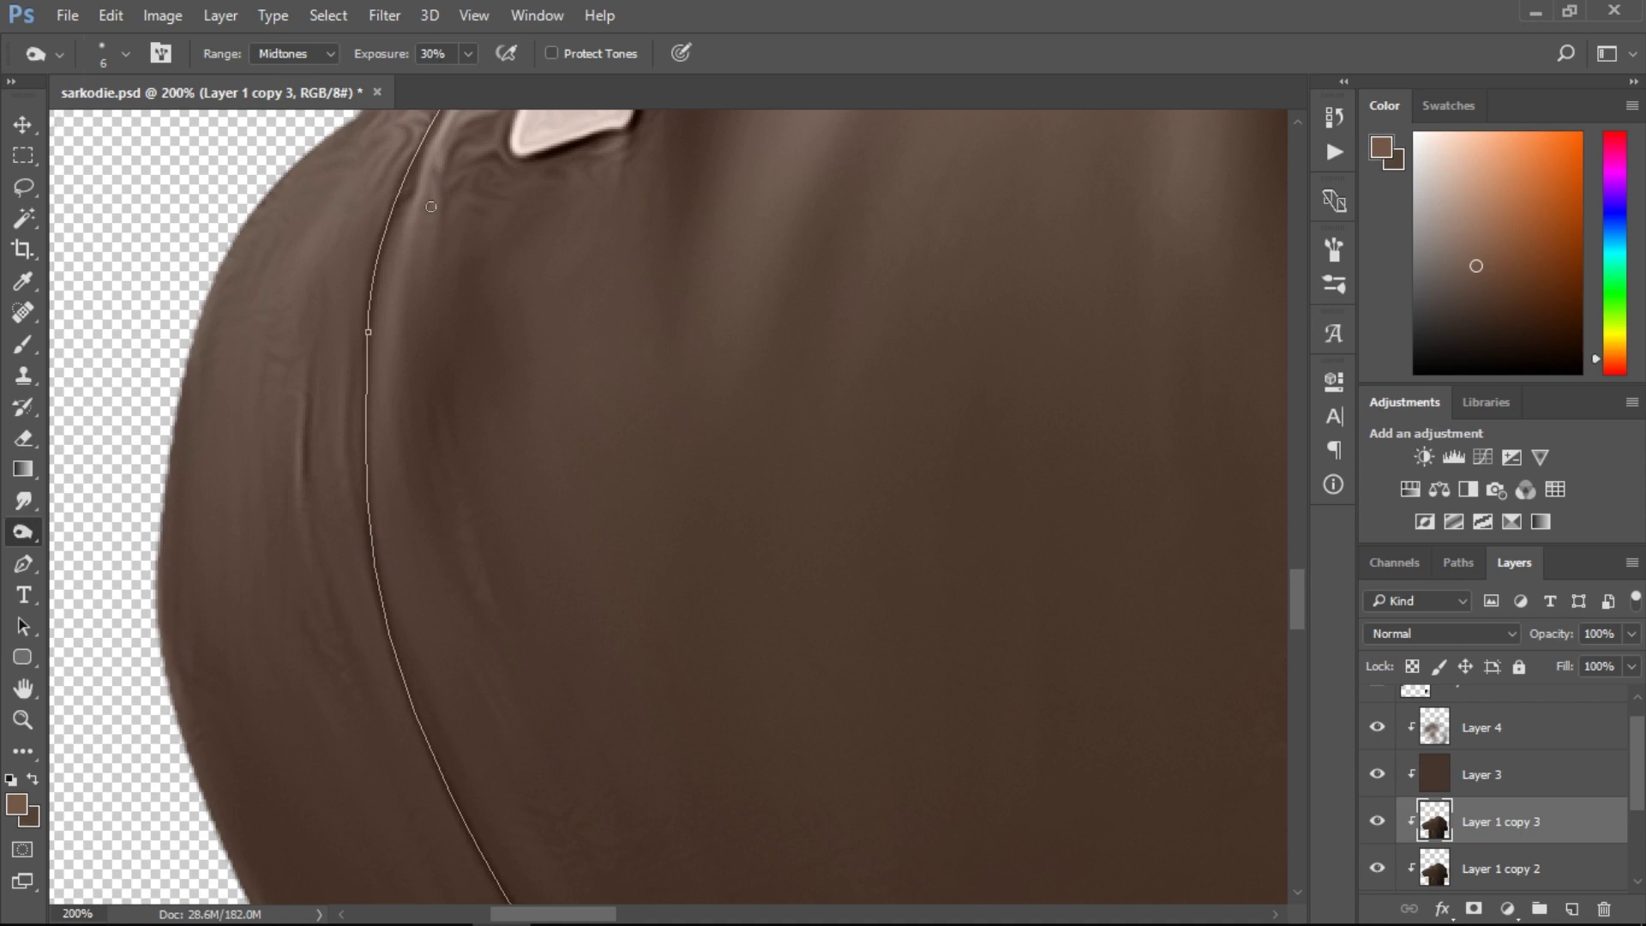
pyautogui.press('p')
pyautogui.keyDown('ctrl'); pyautogui.click(401, 457); pyautogui.keyUp('ctrl')
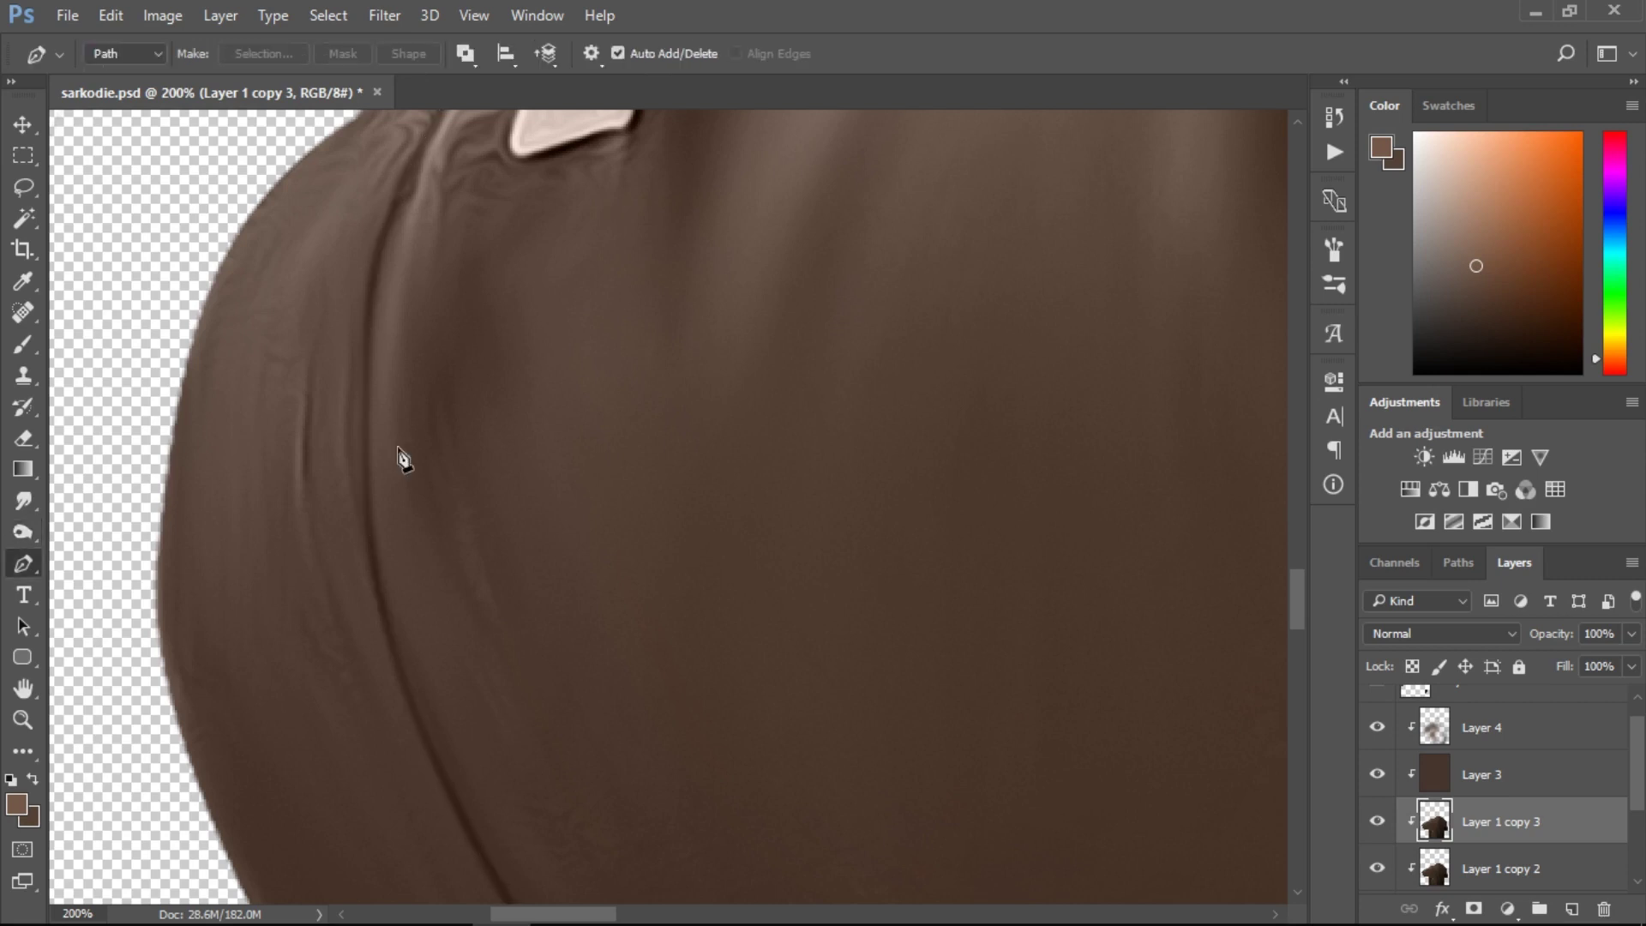
pyautogui.keyDown('alt'); pyautogui.click(420, 430); pyautogui.keyUp('alt')
pyautogui.keyDown('alt'); pyautogui.click(420, 430); pyautogui.keyUp('alt')
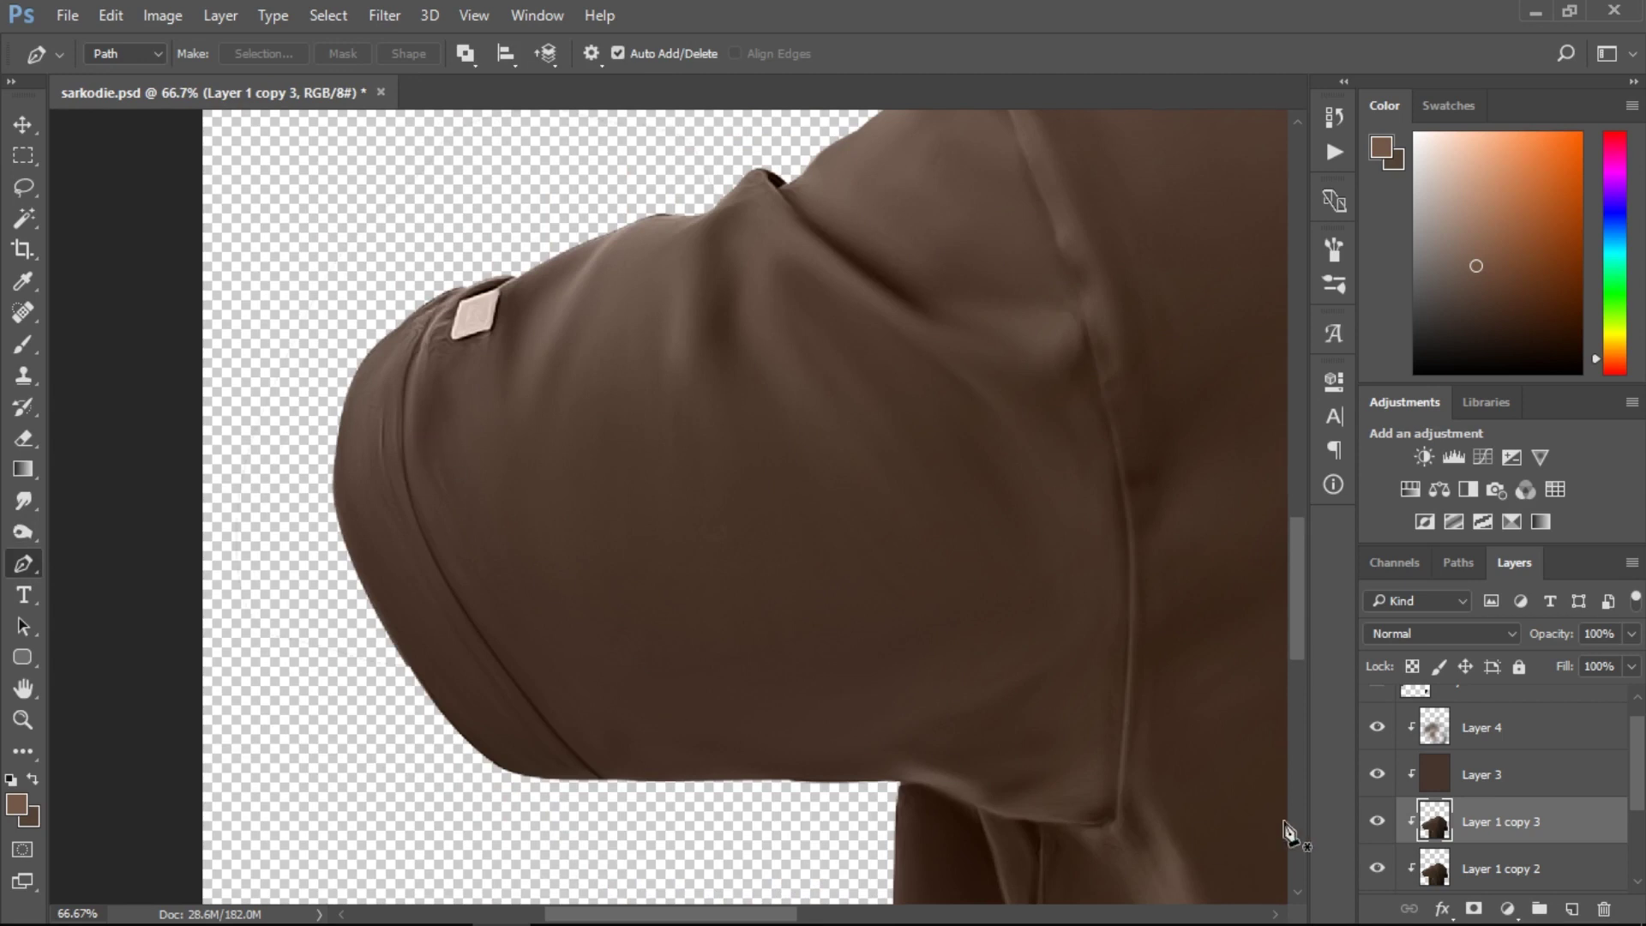
pyautogui.click(1374, 821)
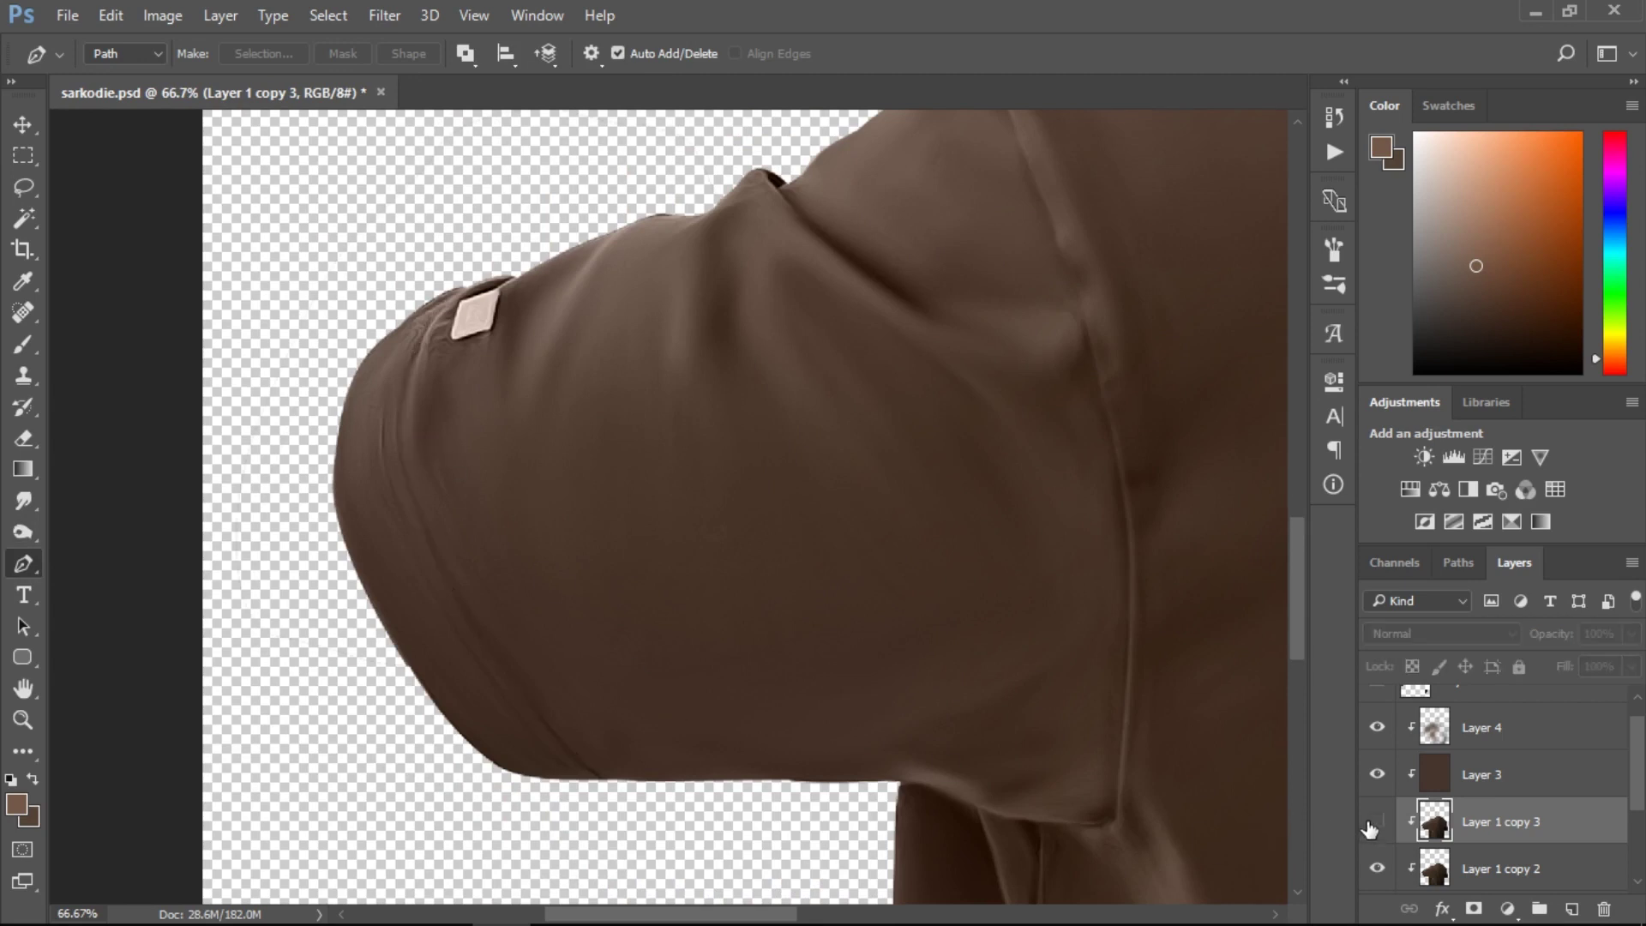
pyautogui.click(1374, 821)
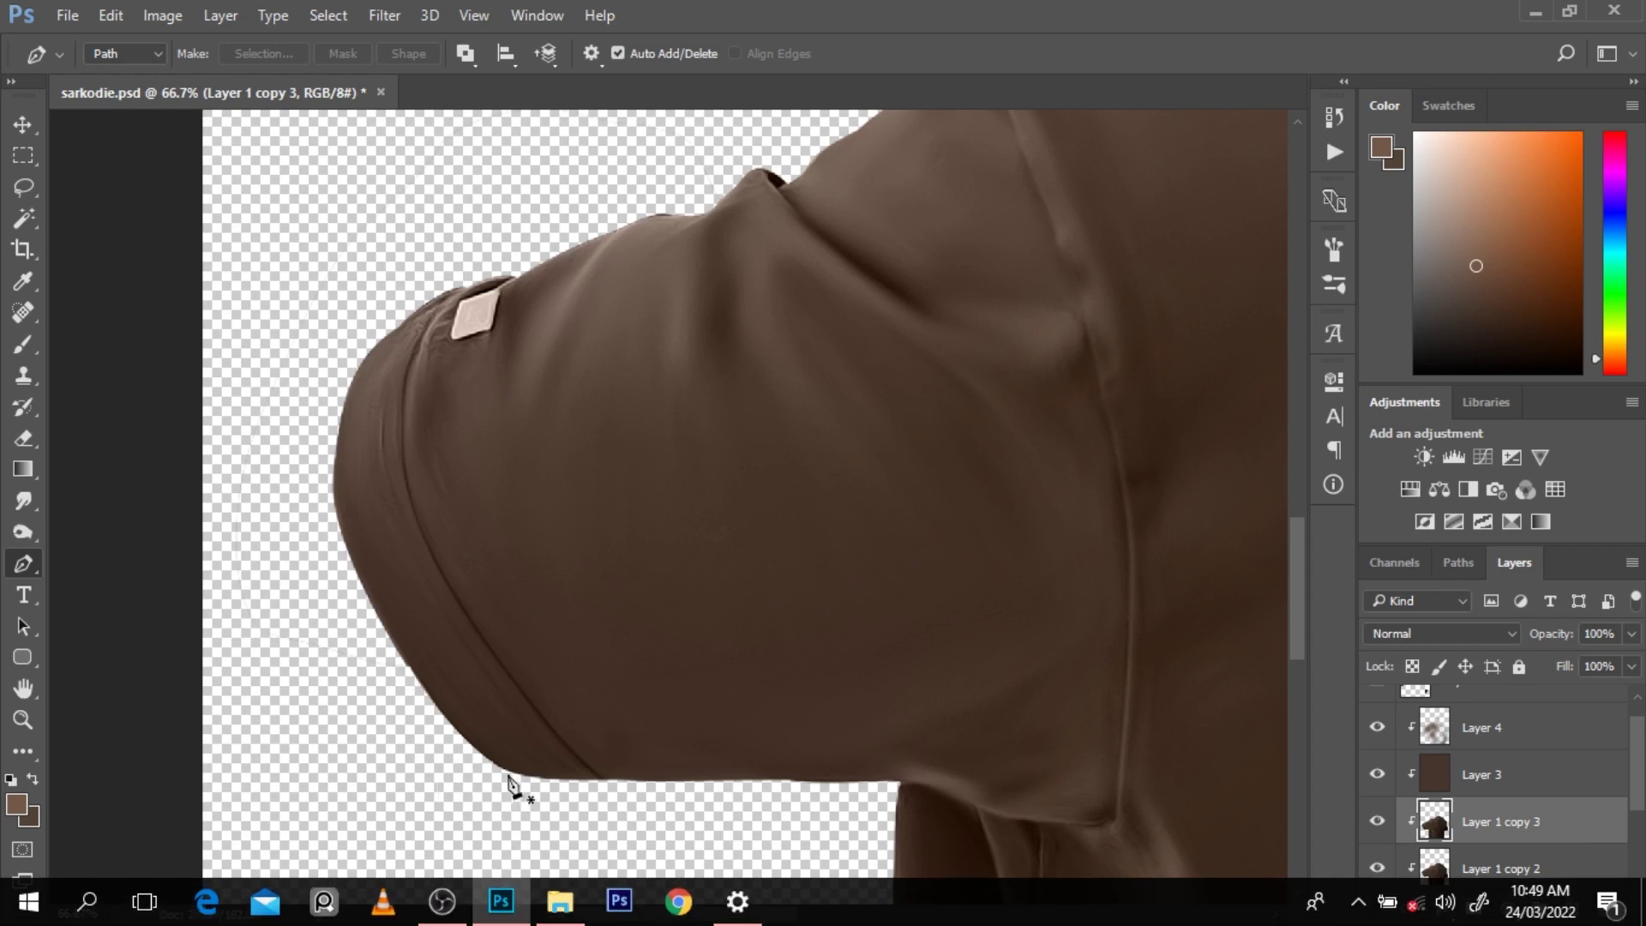
# Draw a second path parallel to the cuff seam, nearer the sleeve opening, and burn it in with a 5 px brush at 30% exposure.
pyautogui.click(596, 790)
pyautogui.moveTo(405, 539); pyautogui.dragTo(353, 407)
pyautogui.moveTo(438, 295); pyautogui.dragTo(469, 275)
pyautogui.press('o')
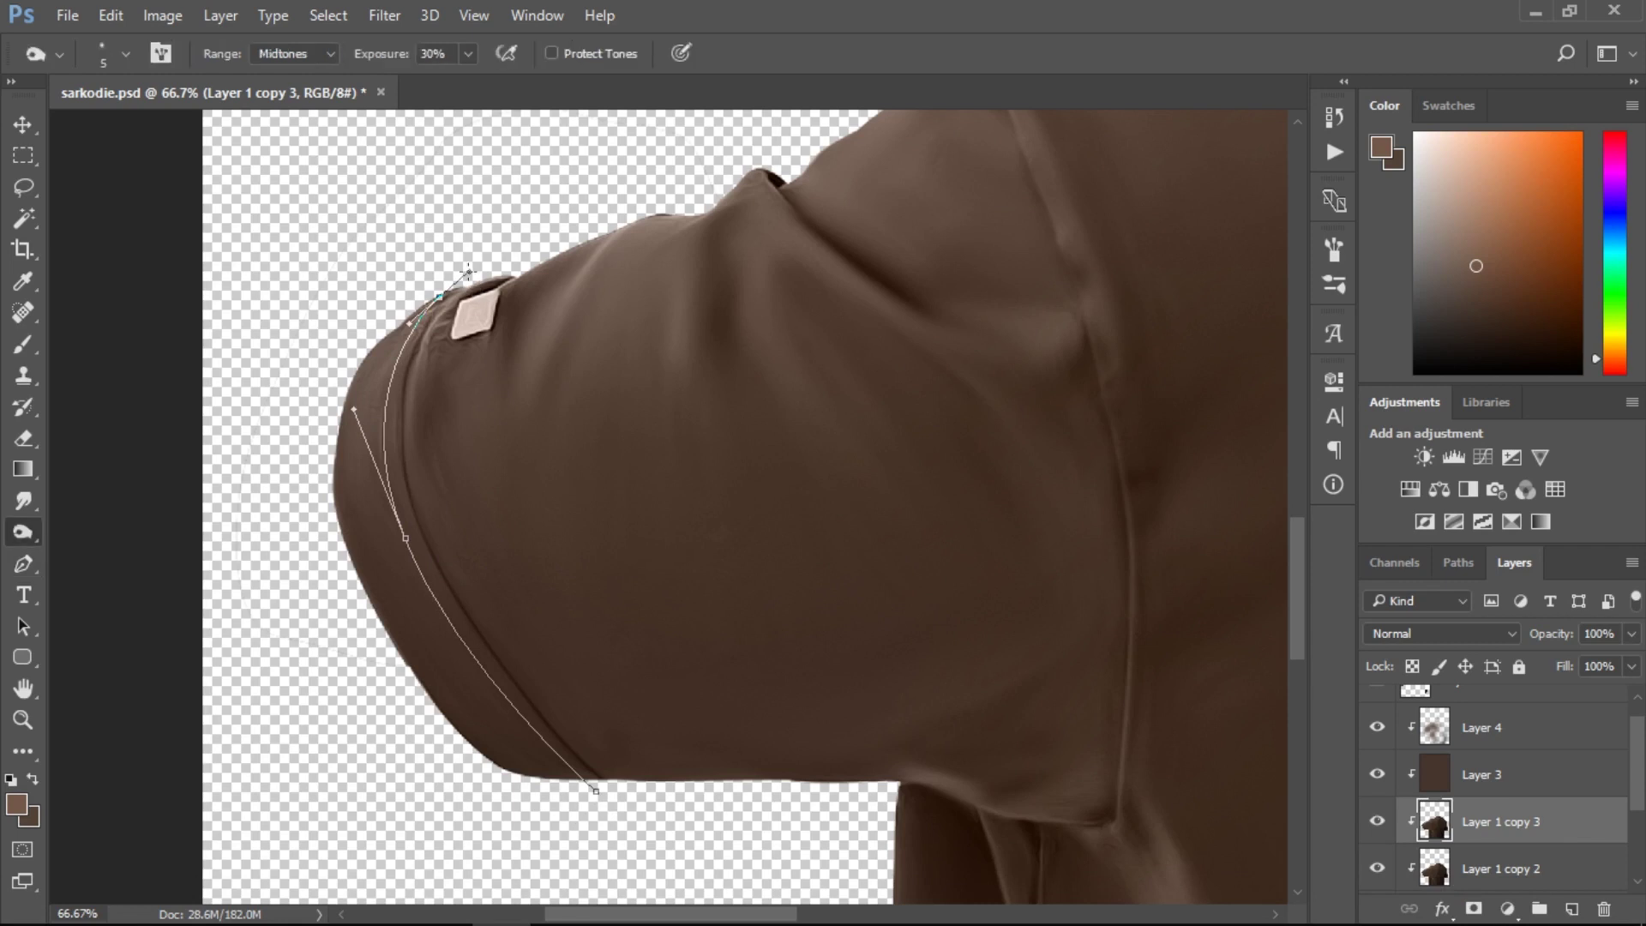
pyautogui.press('p')
pyautogui.press('Escape')
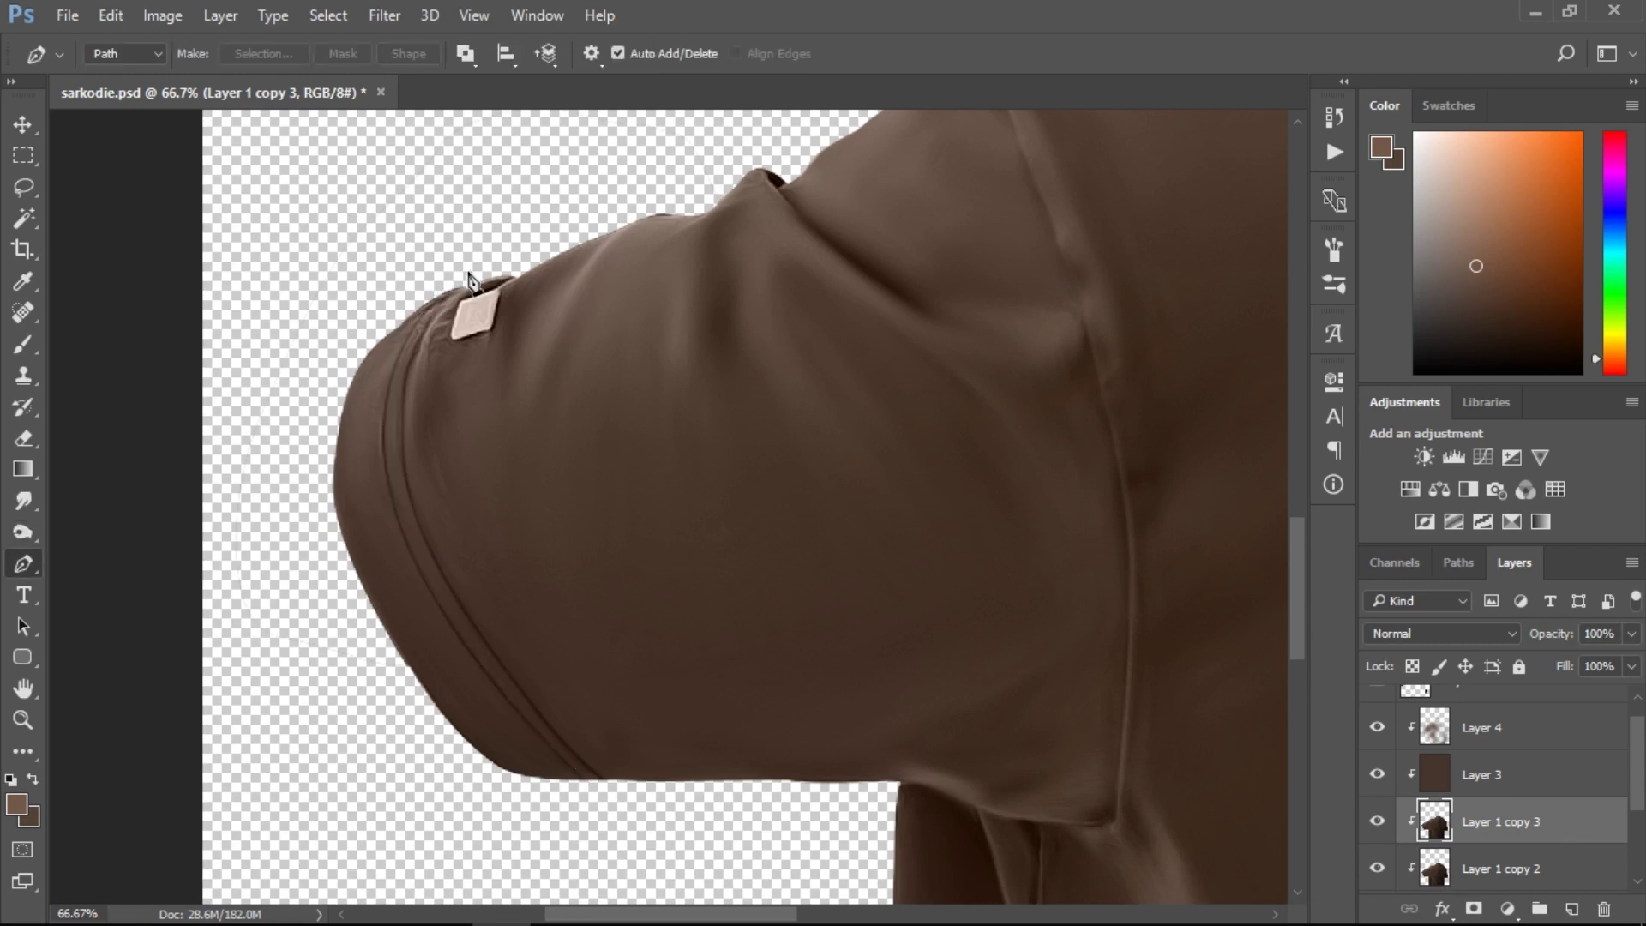
# Draw a Pen path down the armhole seam from the shoulder to the underarm, ending along the lower sleeve edge.
pyautogui.keyDown('alt'); pyautogui.click(583, 467); pyautogui.keyUp('alt')
pyautogui.keyDown('alt'); pyautogui.click(588, 463); pyautogui.keyUp('alt')
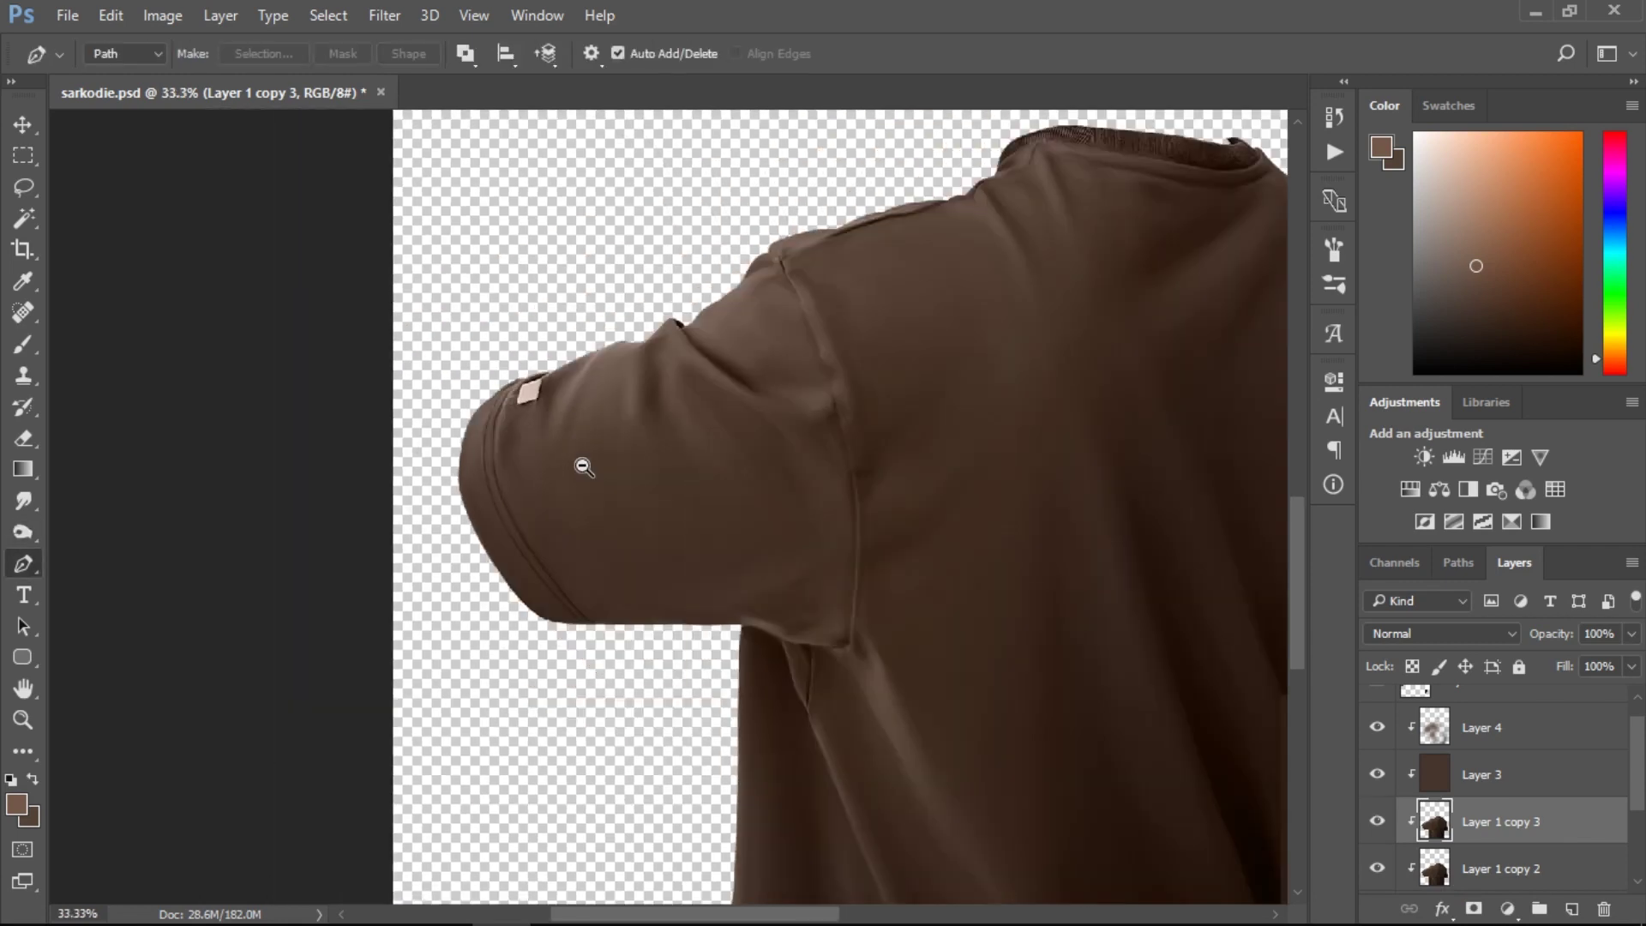
pyautogui.keyDown('ctrl'); pyautogui.click(786, 343); pyautogui.keyUp('ctrl')
pyautogui.click(774, 213)
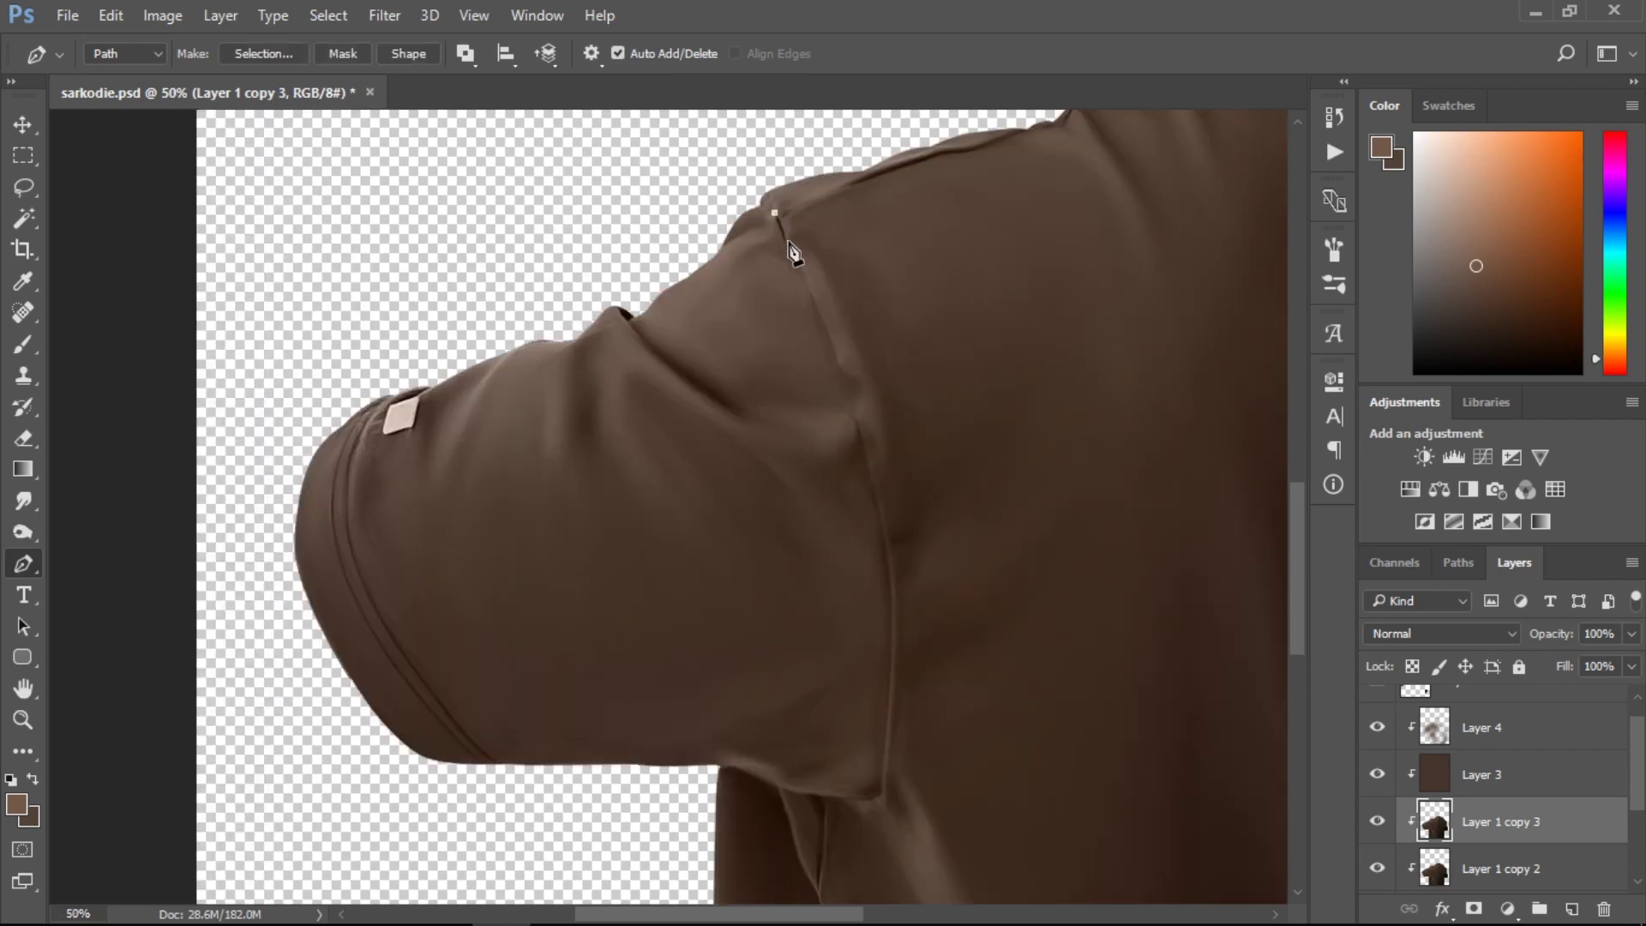
pyautogui.moveTo(821, 318); pyautogui.dragTo(825, 333)
pyautogui.moveTo(869, 470); pyautogui.dragTo(877, 499)
pyautogui.moveTo(893, 611); pyautogui.dragTo(896, 662)
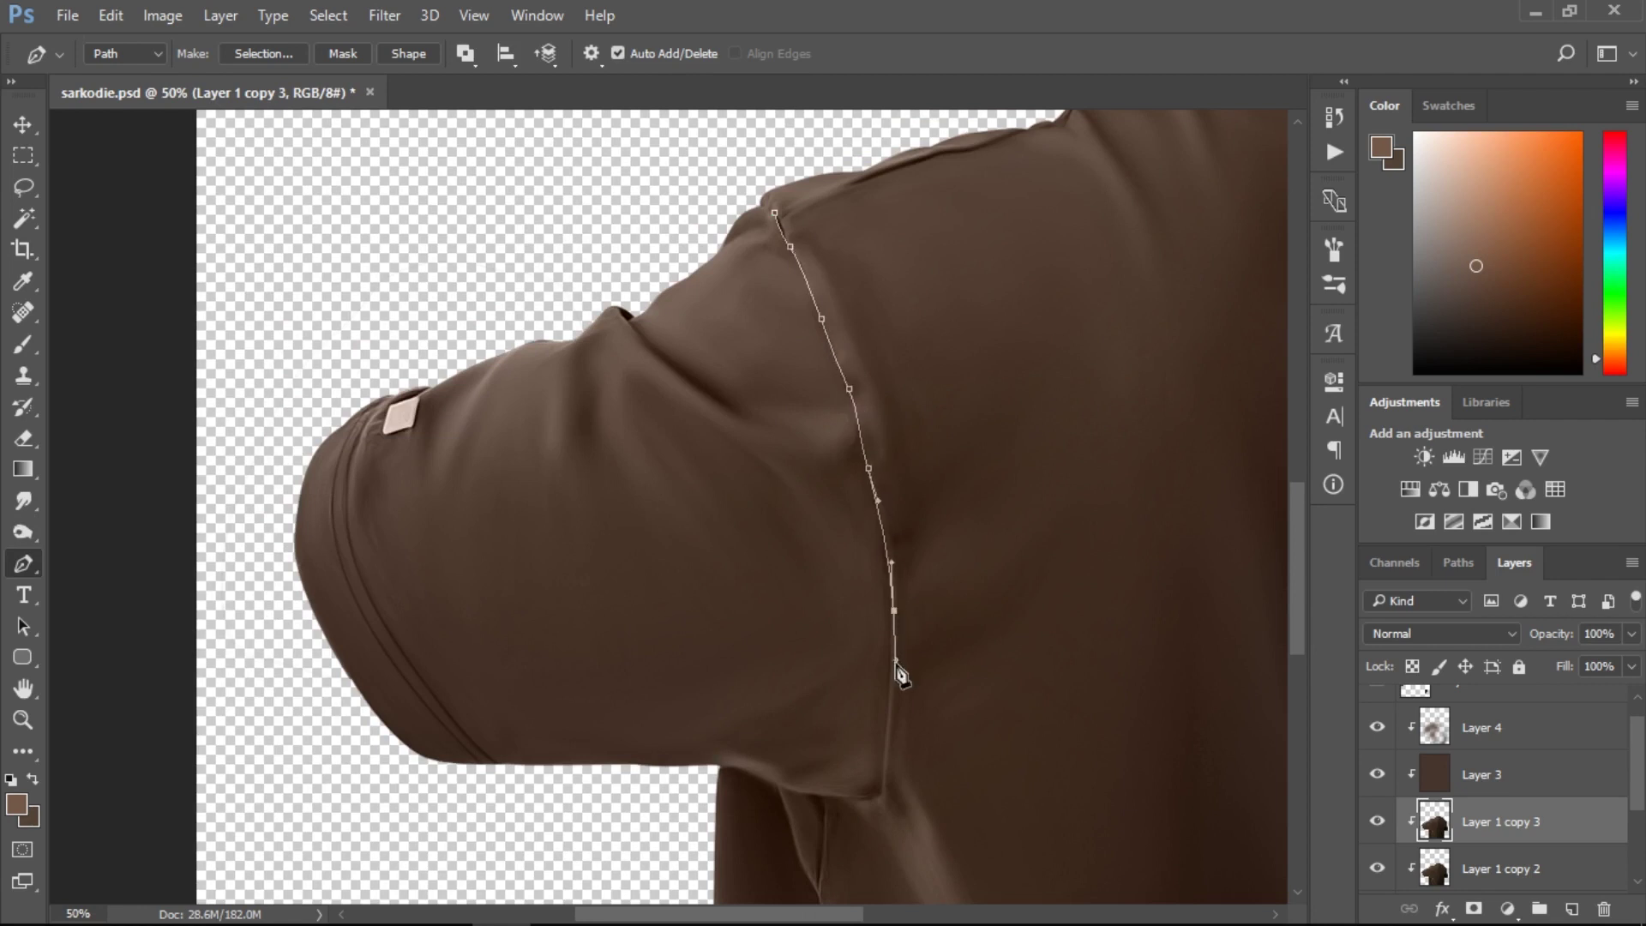
pyautogui.moveTo(882, 763); pyautogui.dragTo(825, 799)
# Darken the armhole seam by stroking its path with the 5 px Burn tool at 30% exposure, and clear the path.
pyautogui.press('o')
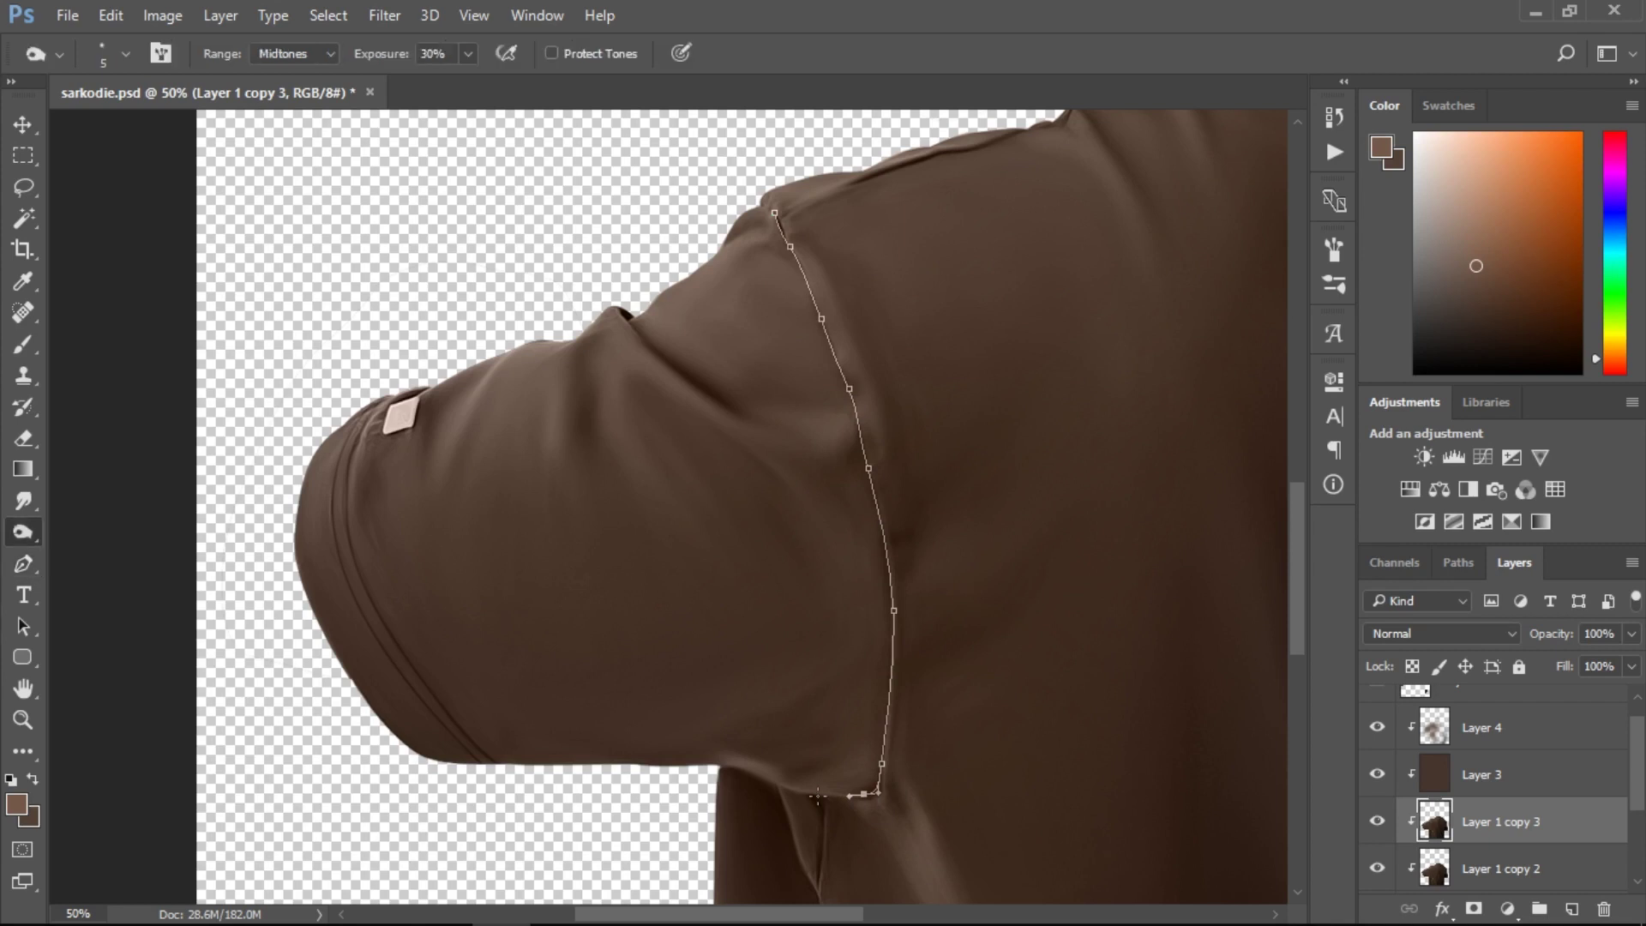
pyautogui.press('p')
pyautogui.press('Return')
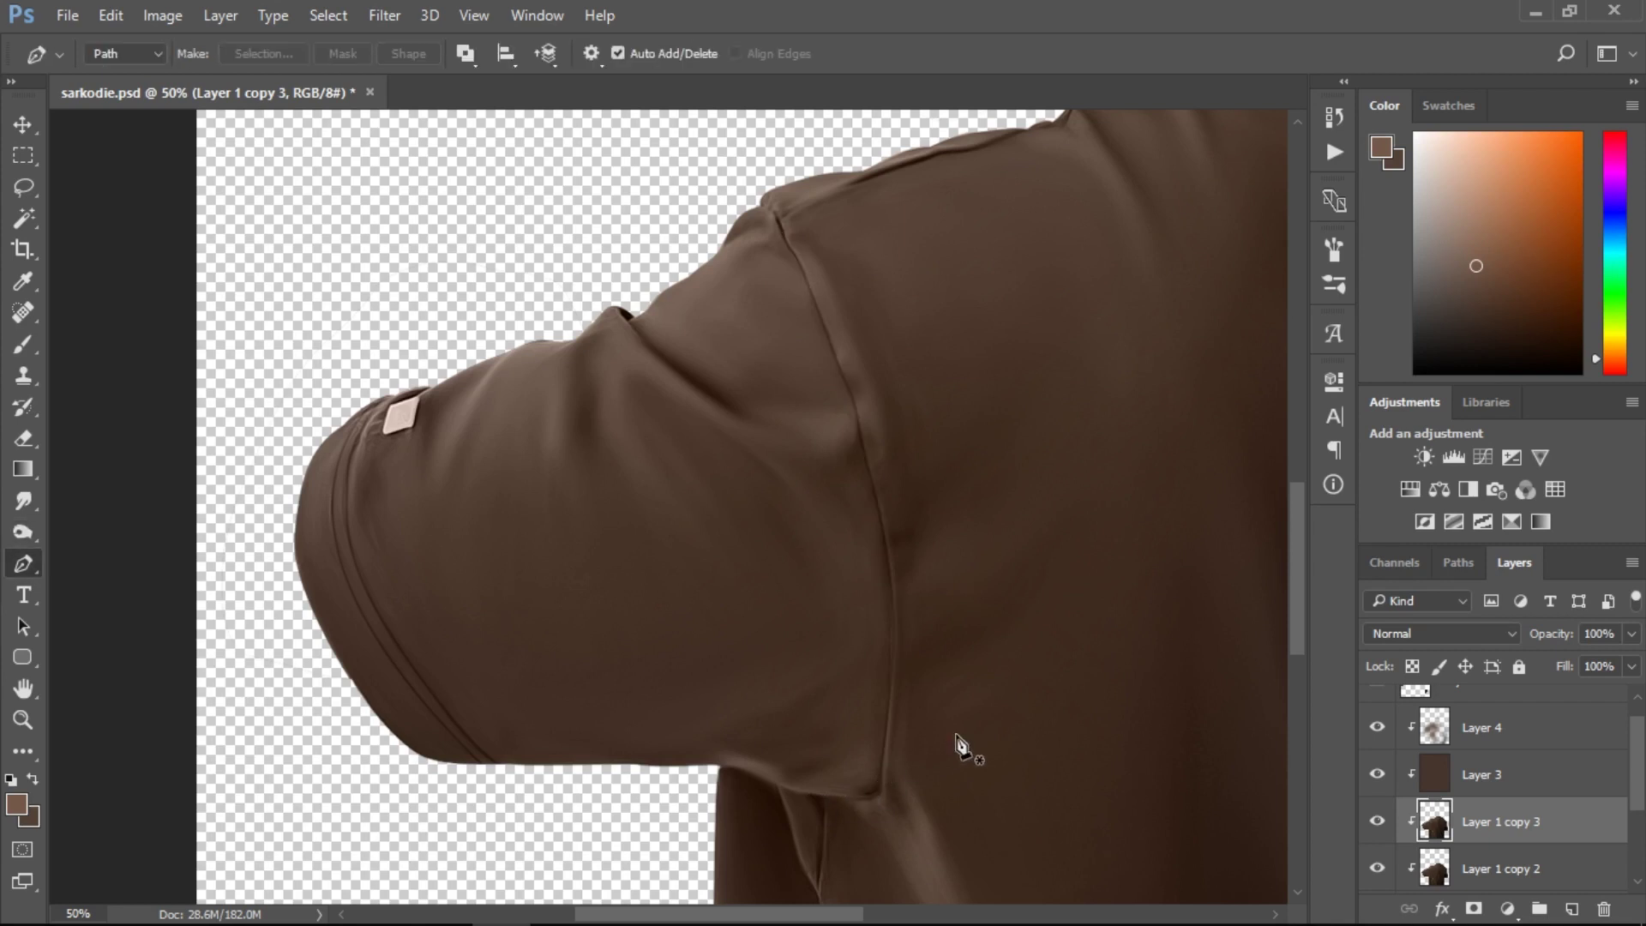
pyautogui.scroll(-3, 1298, 633)
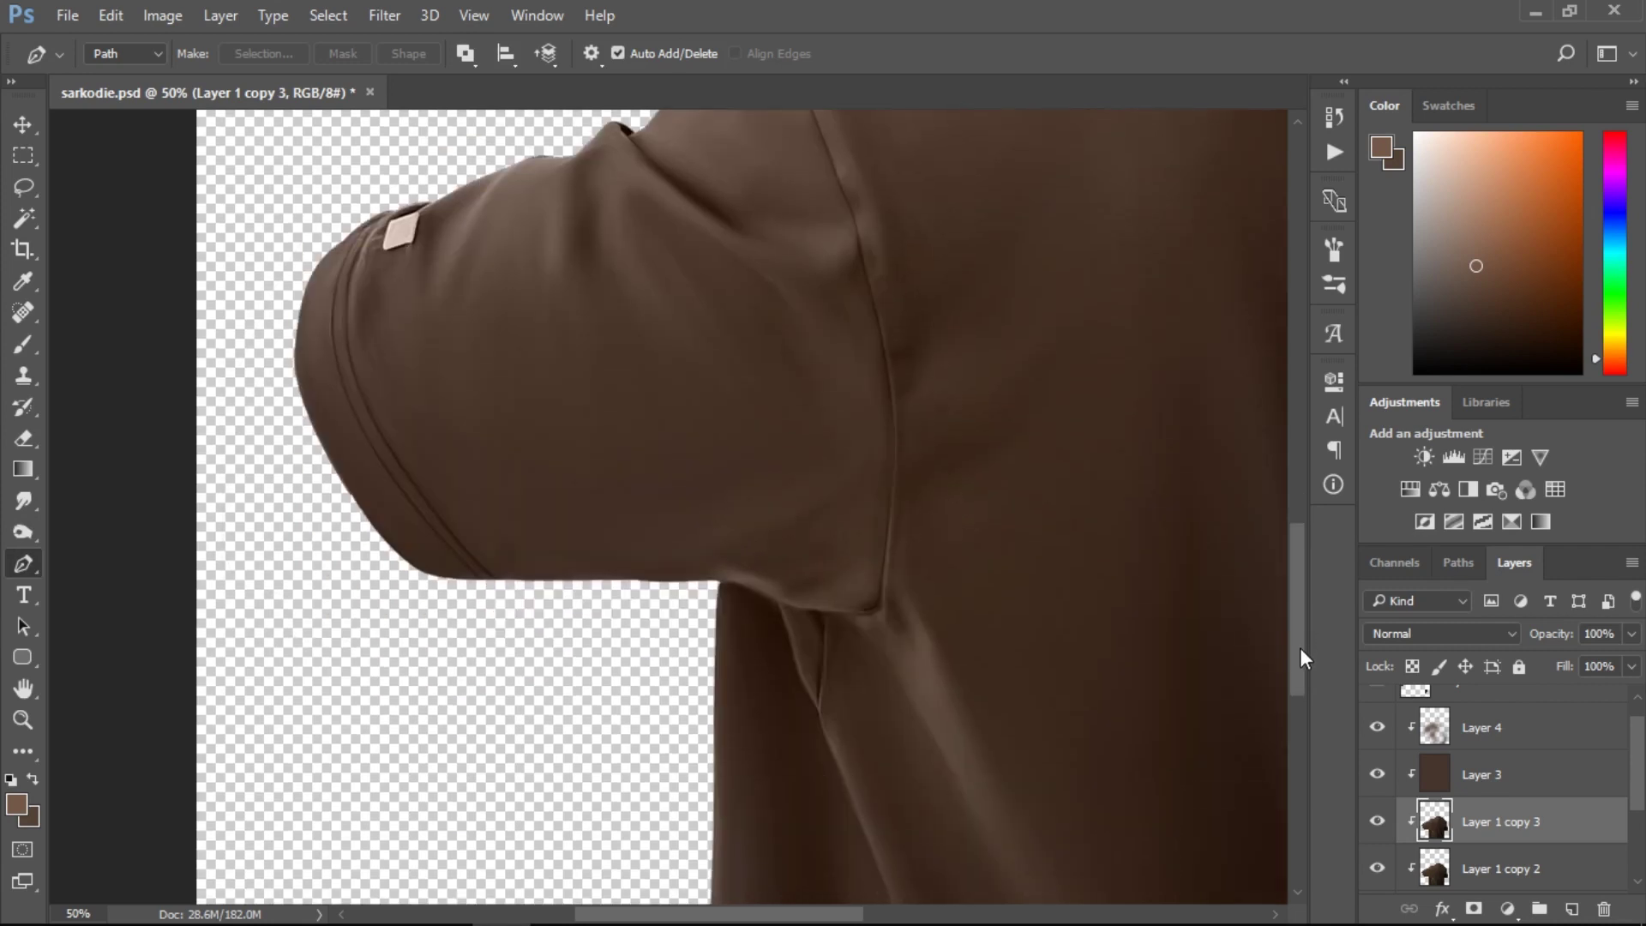
# Draw a short Pen path down the crease below the underarm and burn it in with a 4 px brush at 30% exposure.
pyautogui.click(823, 612)
pyautogui.moveTo(826, 661); pyautogui.dragTo(821, 703)
pyautogui.press('o')
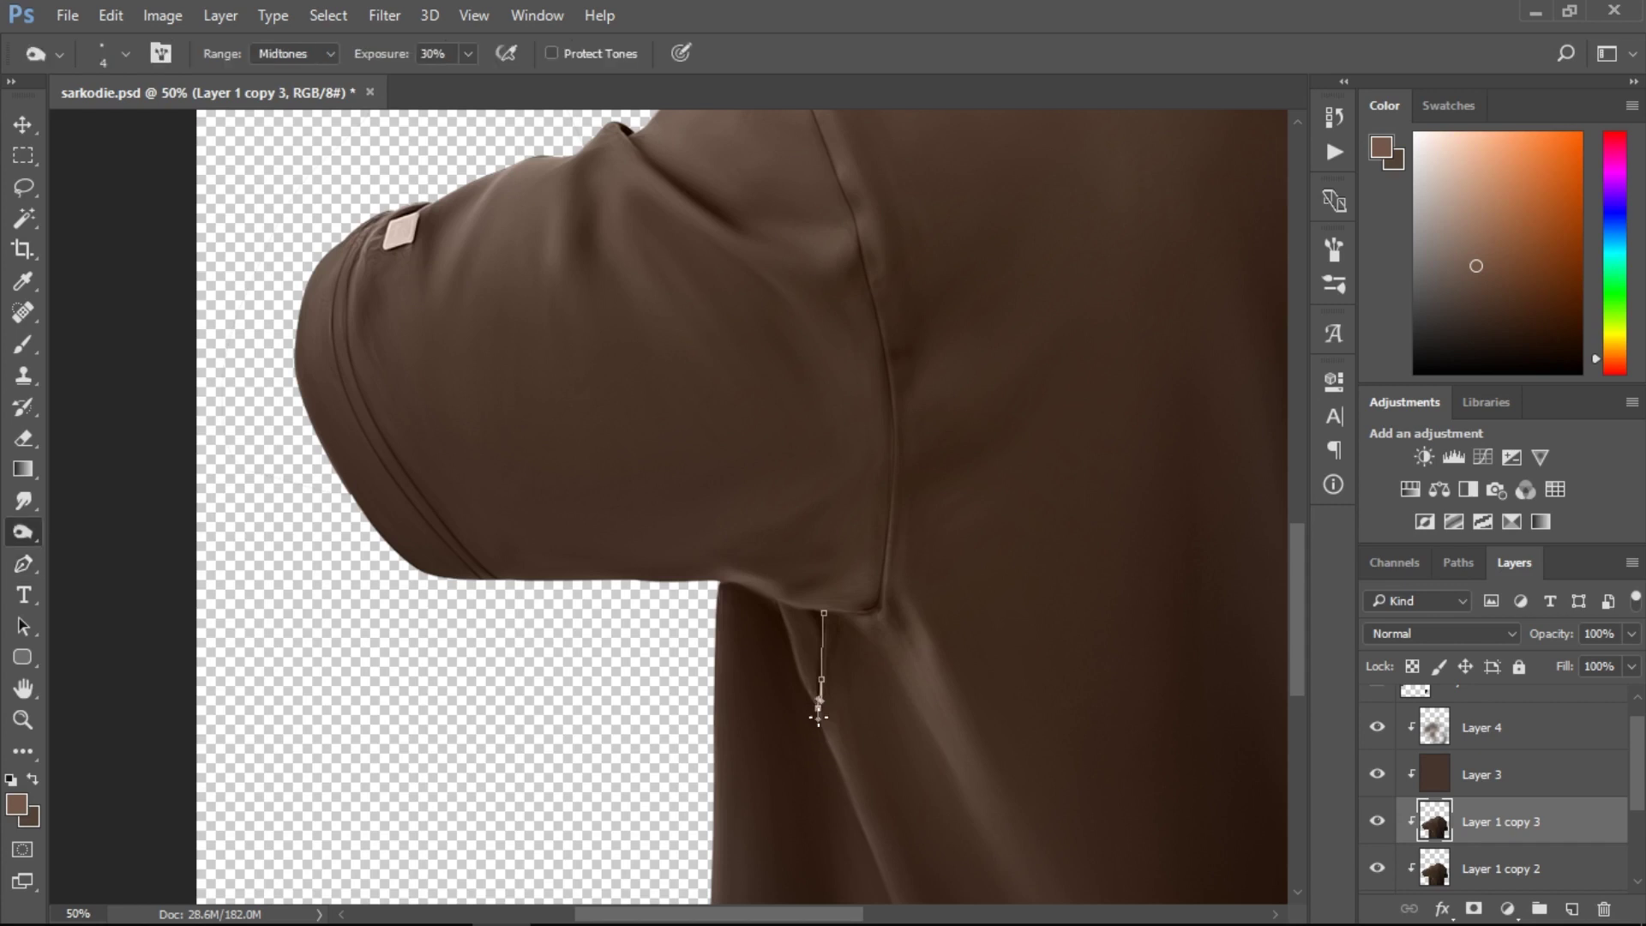
pyautogui.press('p')
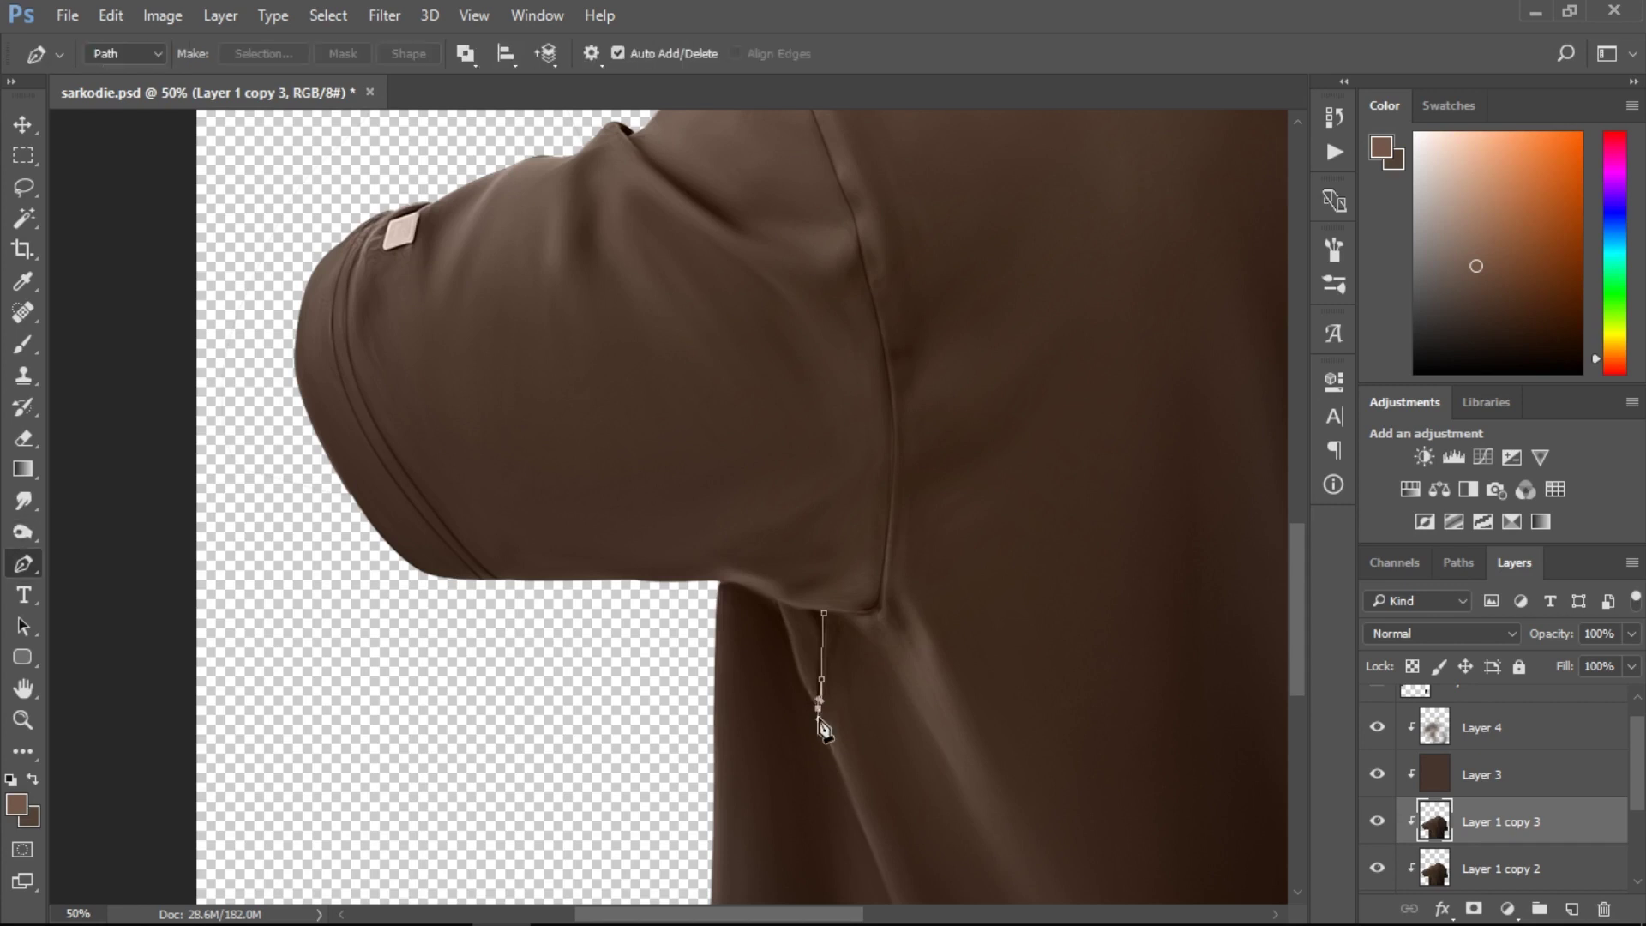
pyautogui.press('Escape')
pyautogui.moveTo(746, 915)
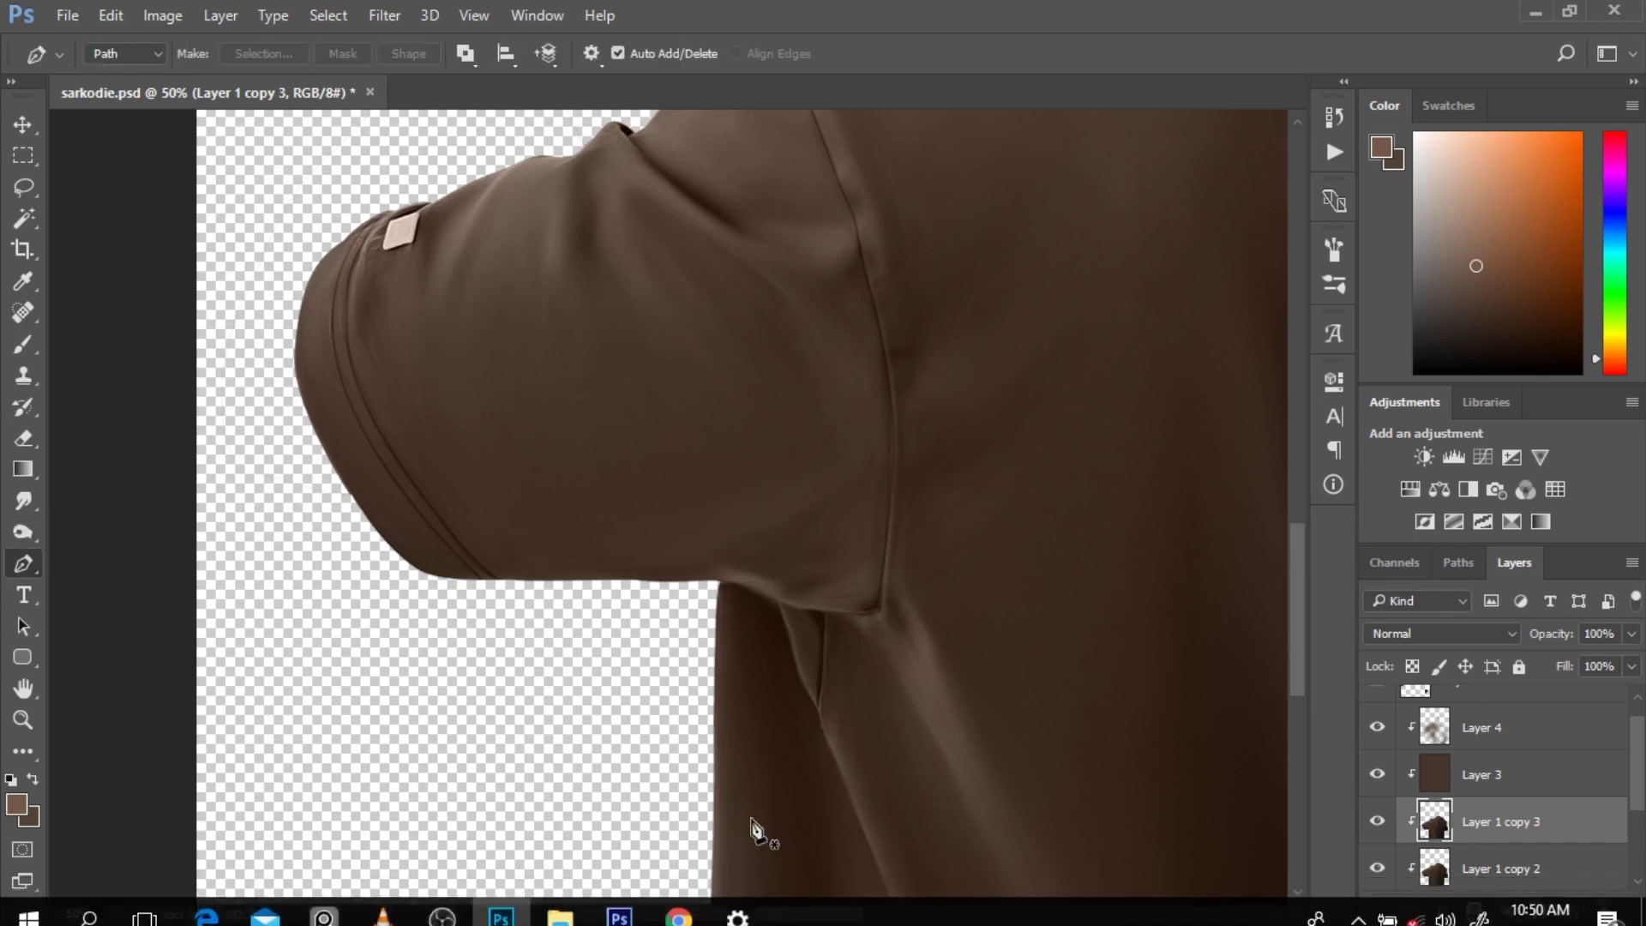
# Draw a Pen path along the shoulder seam, from the collar edge down to the top of the armhole seam.
pyautogui.hscroll(10, 837, 889)
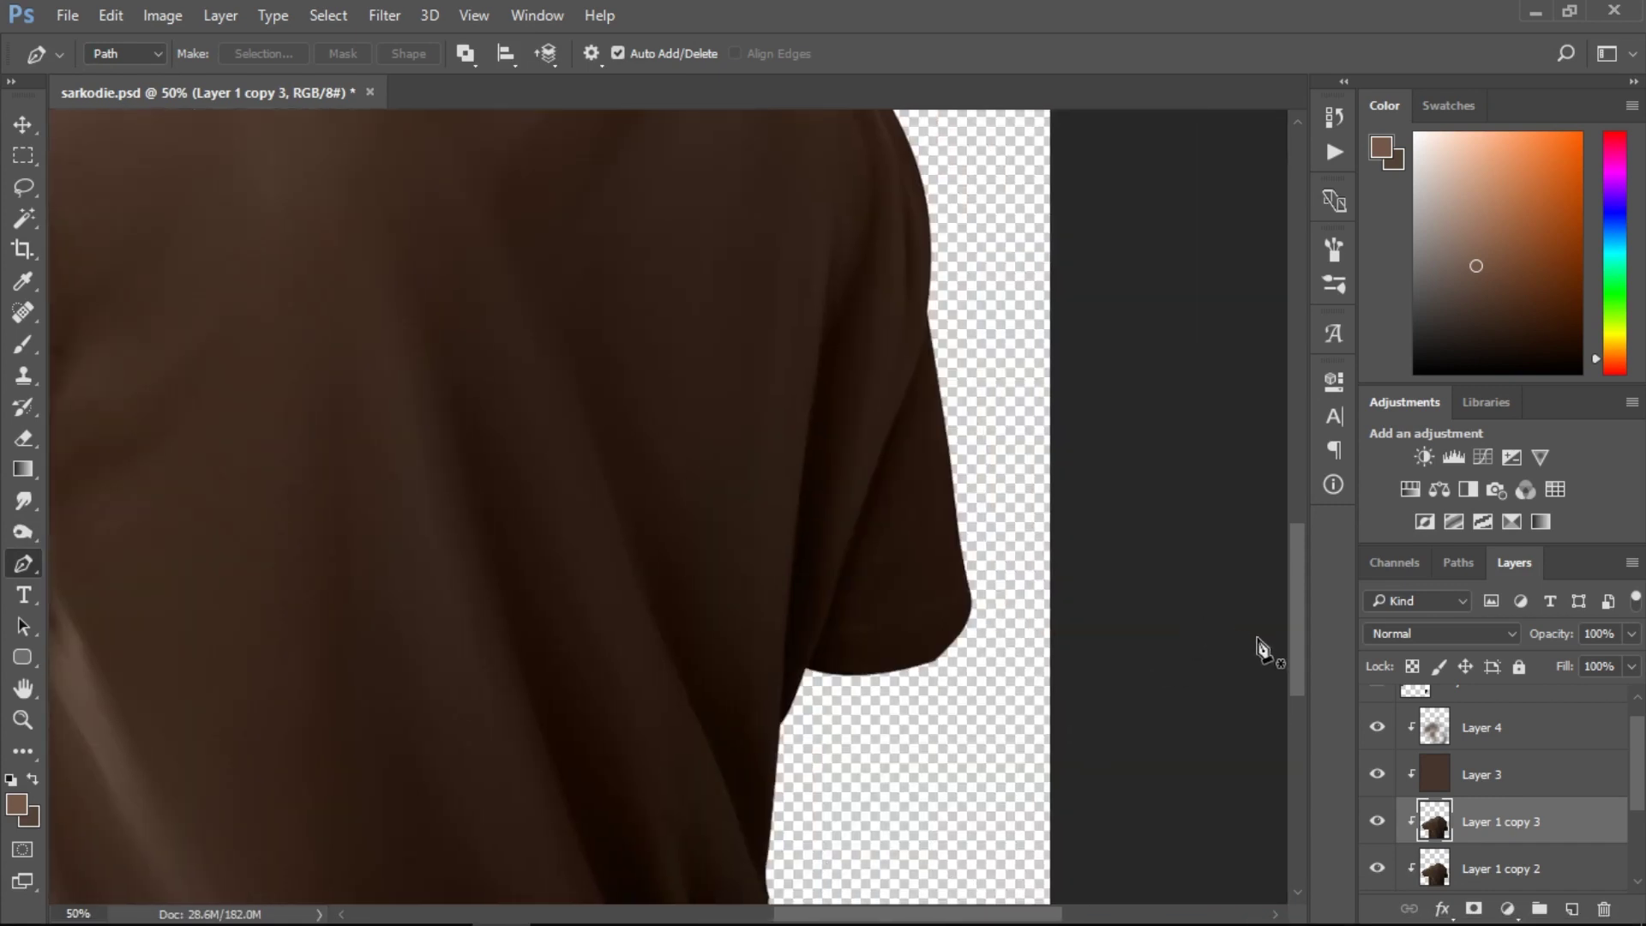
pyautogui.moveTo(1288, 645); pyautogui.dragTo(1289, 552)
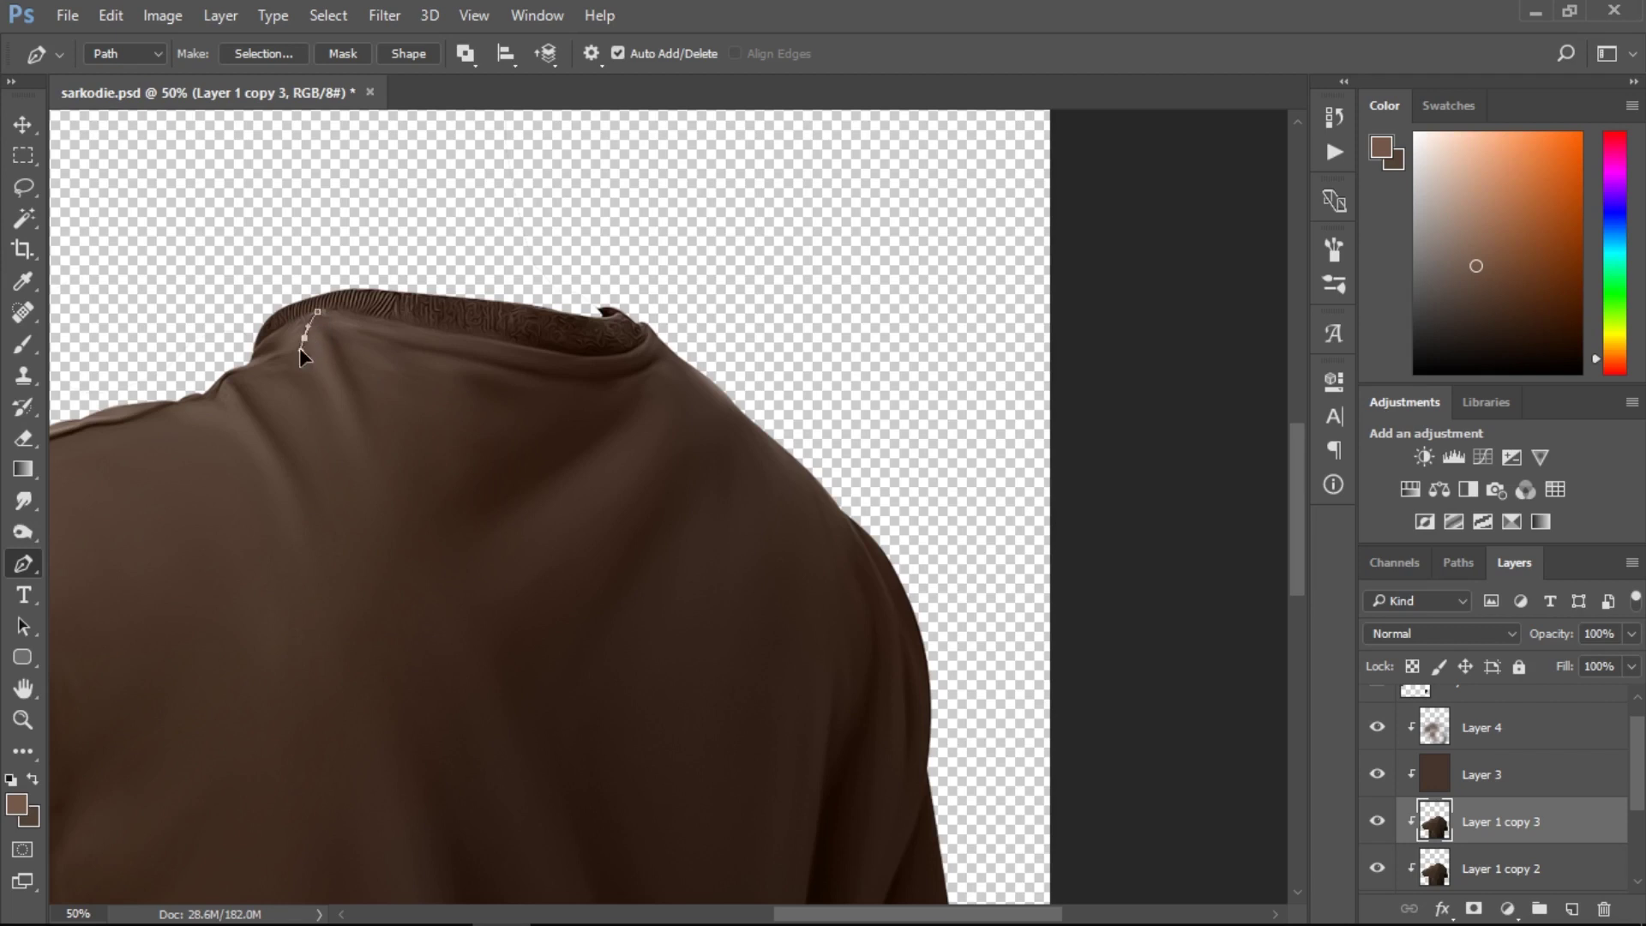
pyautogui.moveTo(900, 913); pyautogui.dragTo(789, 911)
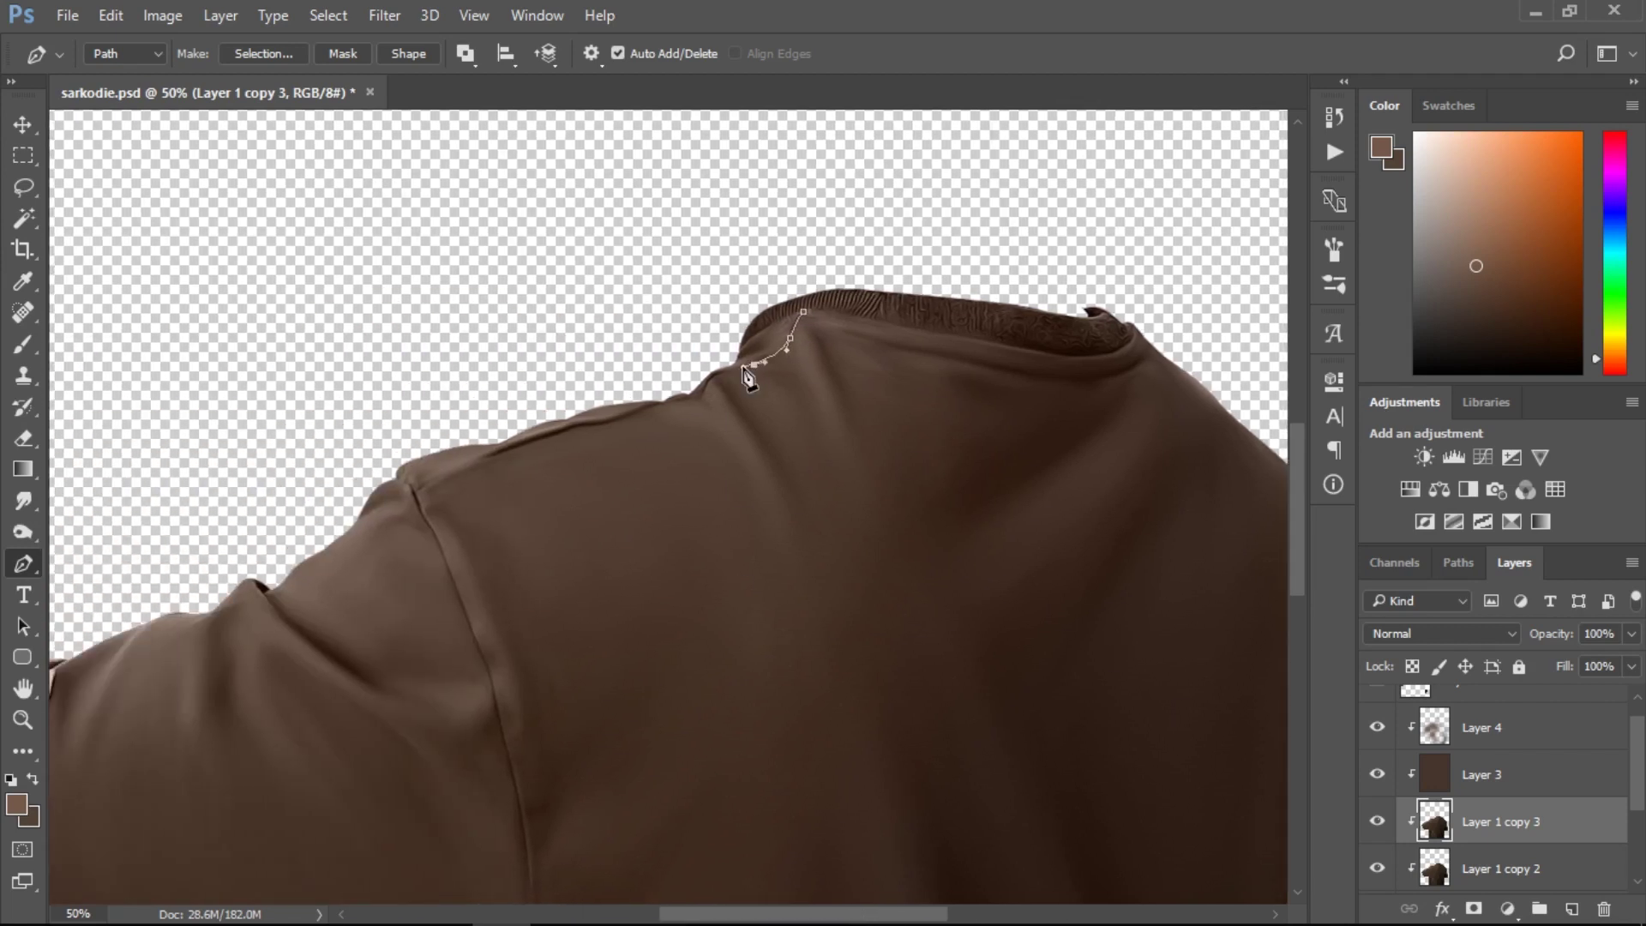
pyautogui.hotkey('ctrl', 'z')
pyautogui.click(705, 386)
pyautogui.moveTo(683, 400); pyautogui.dragTo(671, 406)
pyautogui.click(637, 412)
pyautogui.moveTo(583, 433); pyautogui.dragTo(418, 502)
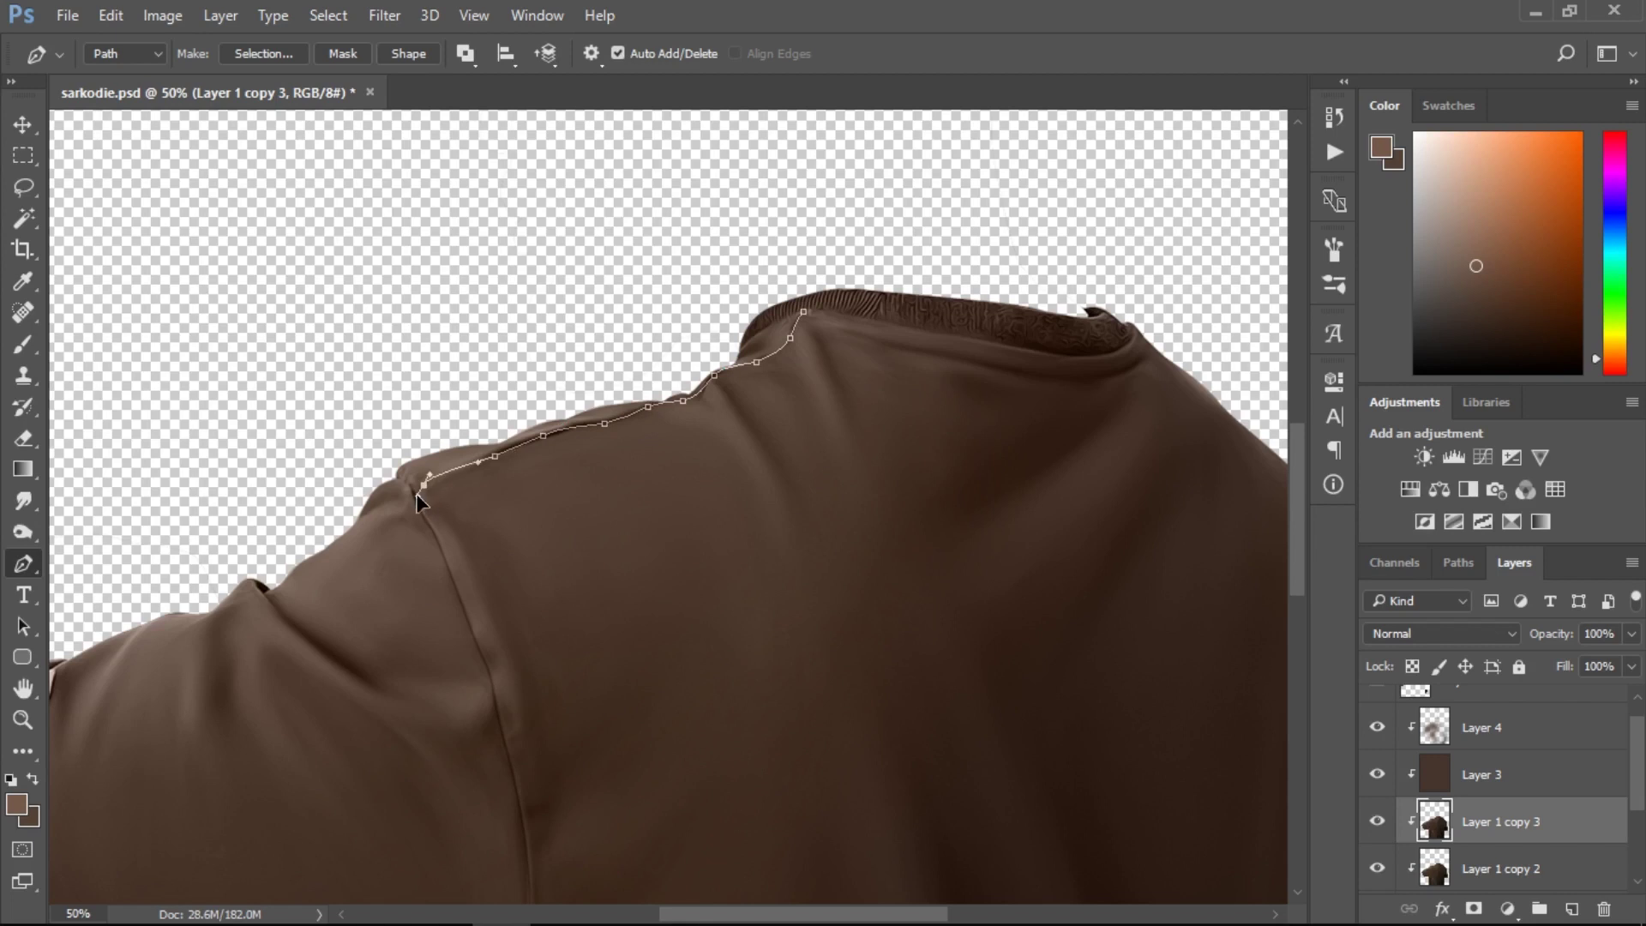
# Burn the shoulder seam along its path with a 20 px brush on Midtones at 30% exposure, and clear the path.
pyautogui.press('o')
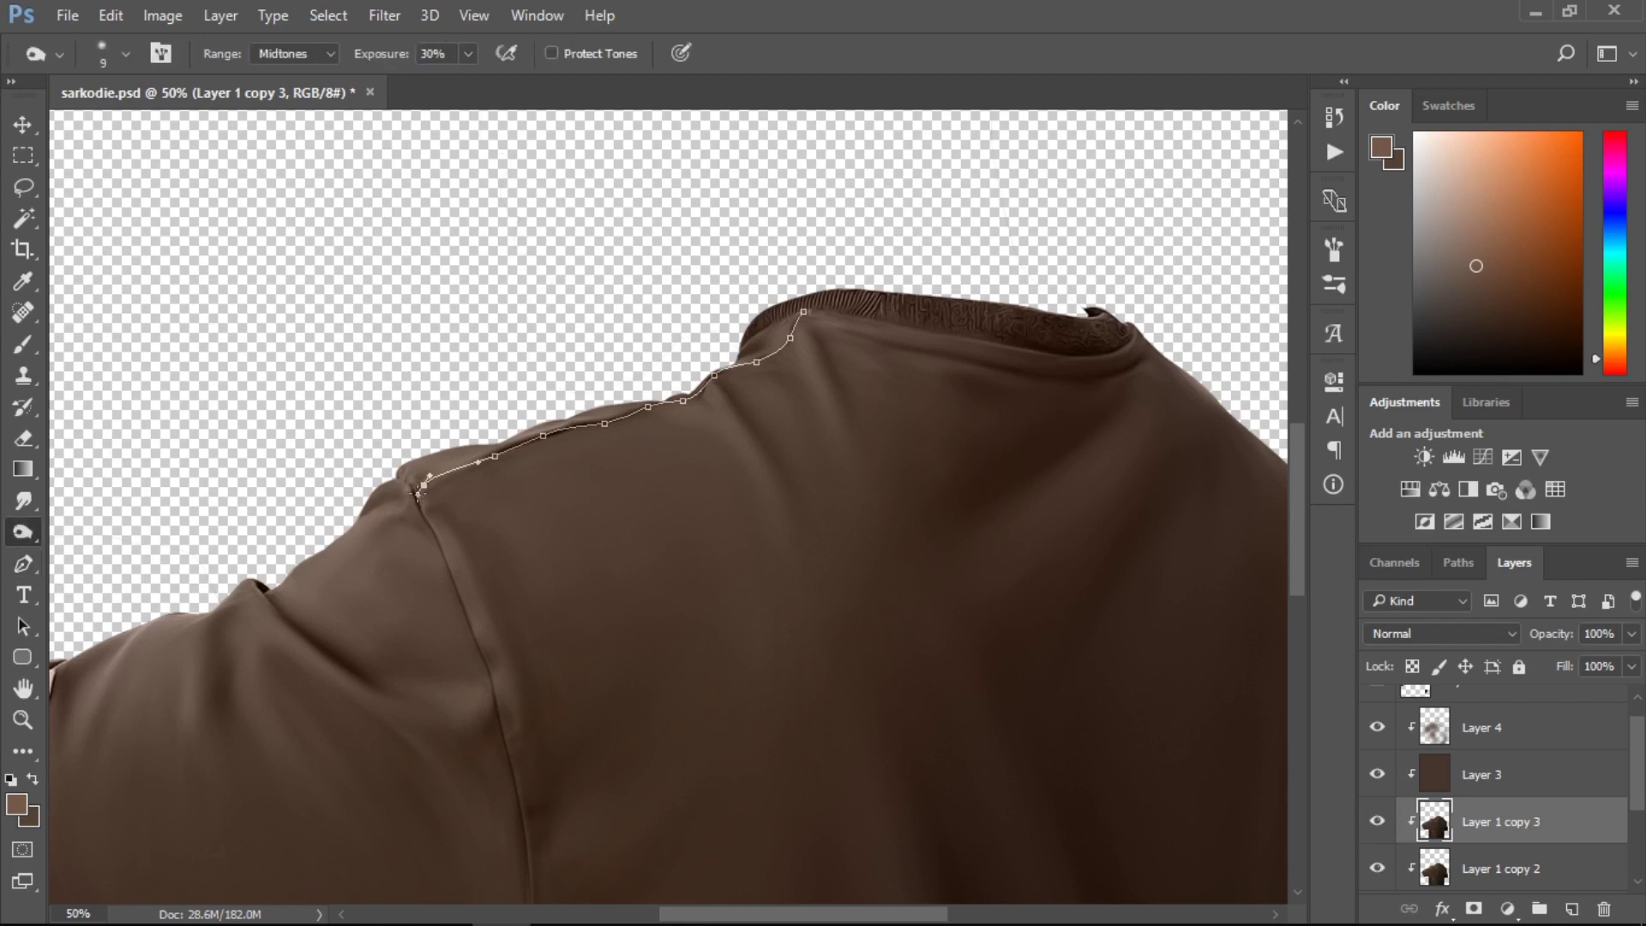
pyautogui.press(']')
pyautogui.press(']')
pyautogui.press(']')
pyautogui.press(']')
pyautogui.press(']')
pyautogui.press(']')
pyautogui.press(']')
pyautogui.press(']')
pyautogui.press(']')
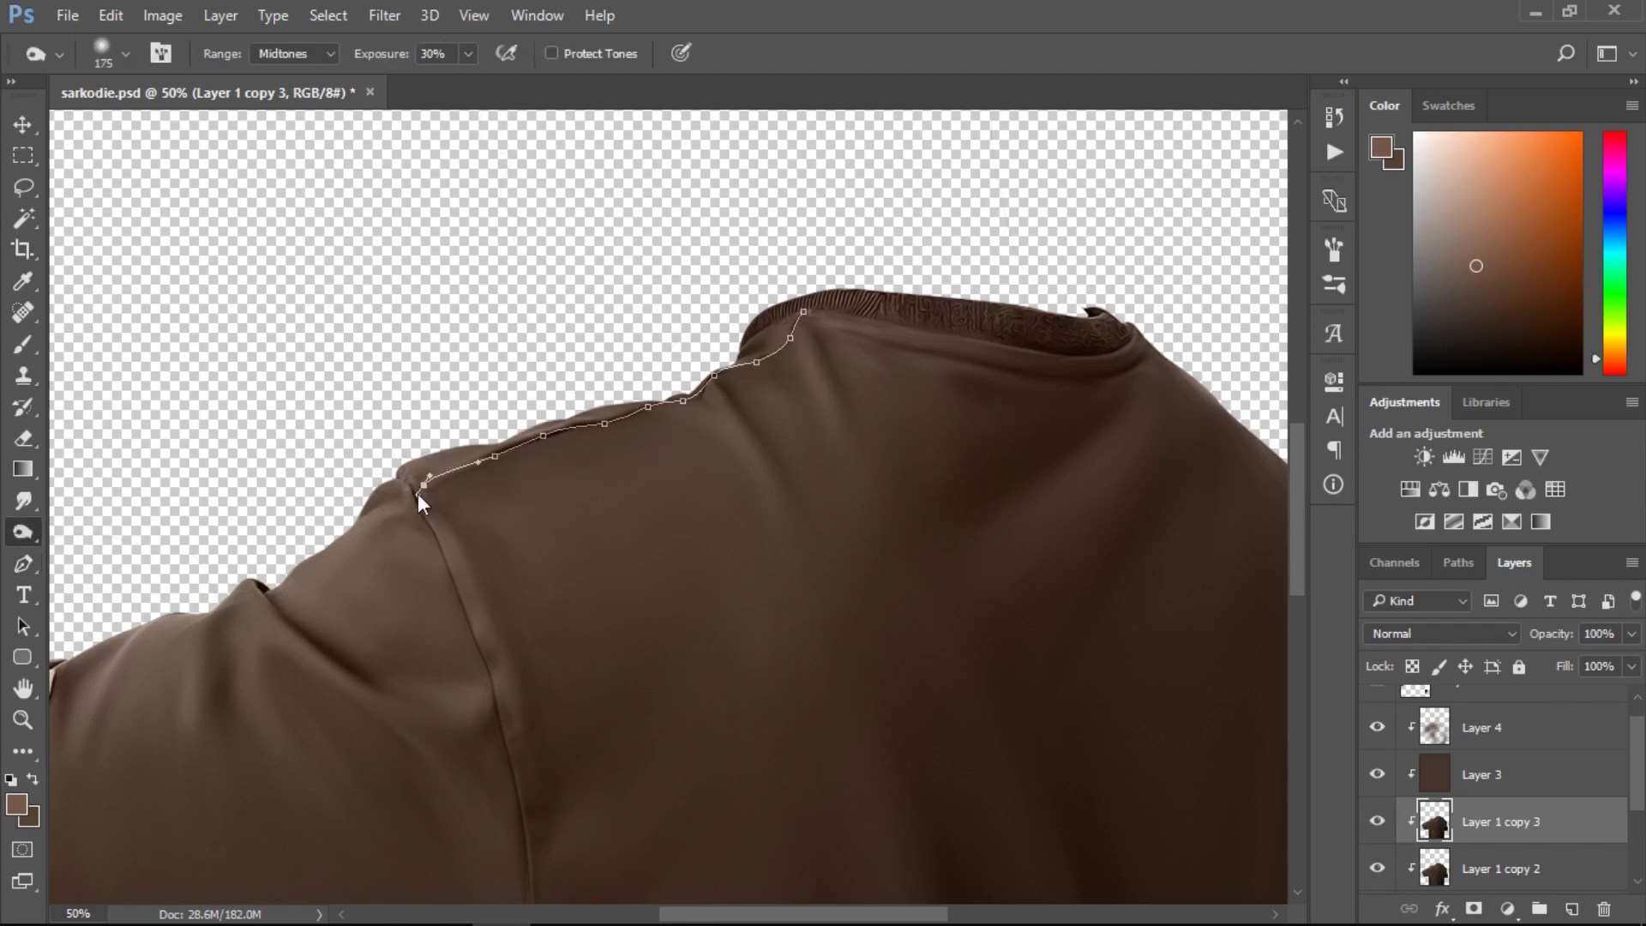
pyautogui.press('[')
pyautogui.press('[')
pyautogui.press('[')
pyautogui.press('[')
pyautogui.press('[')
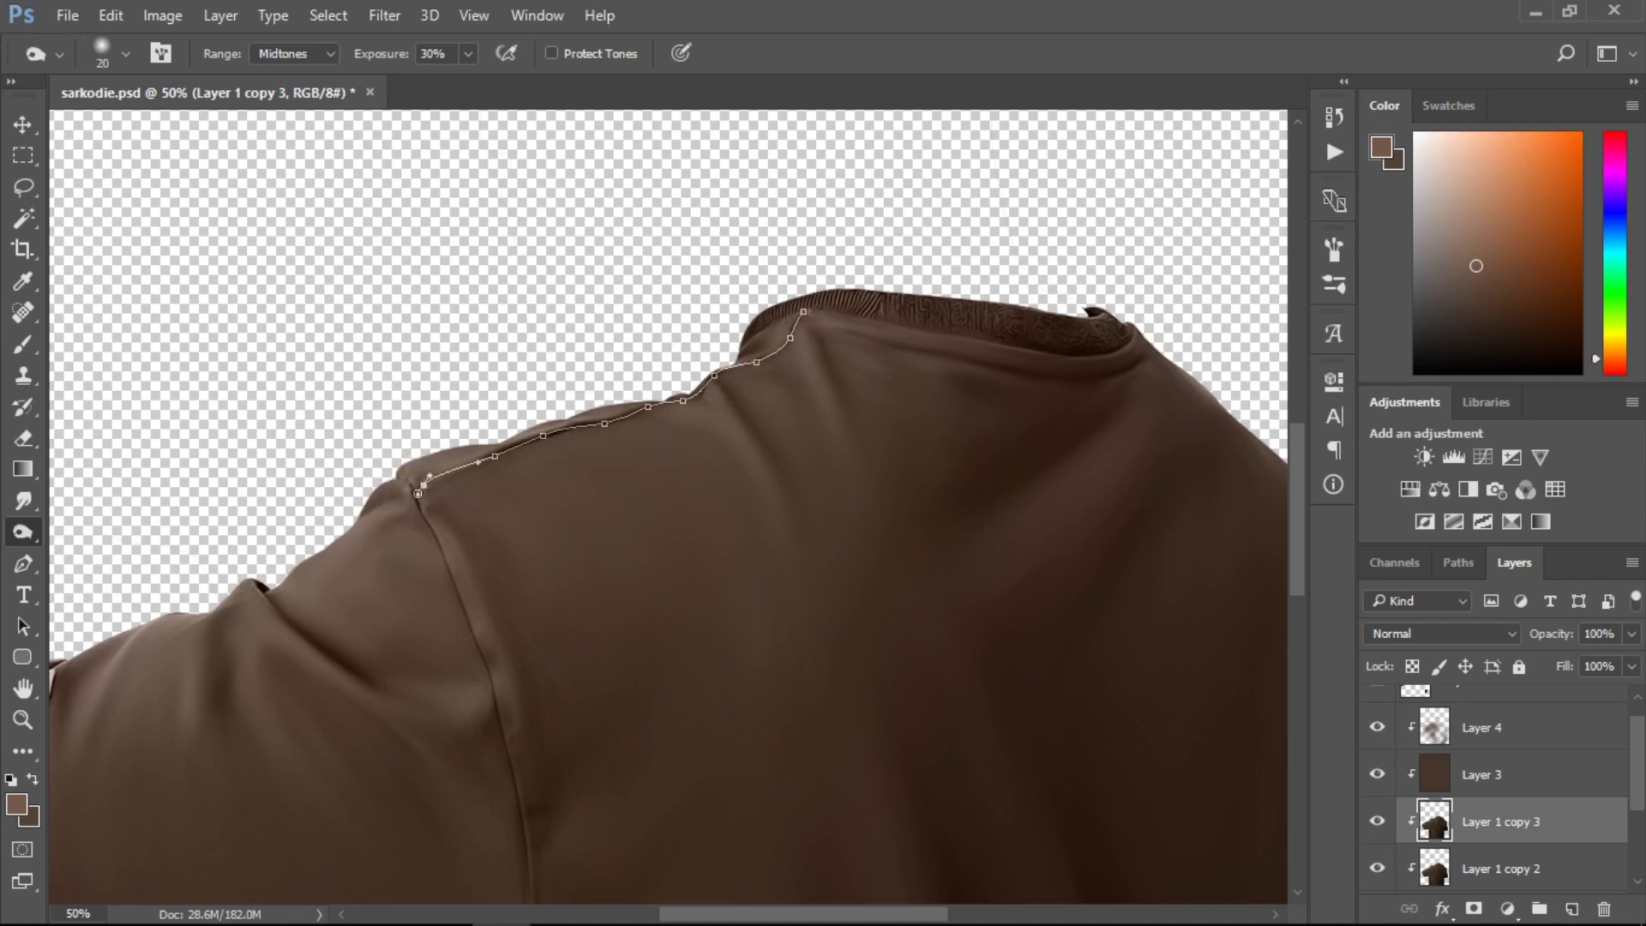
pyautogui.press('p')
pyautogui.press('Escape')
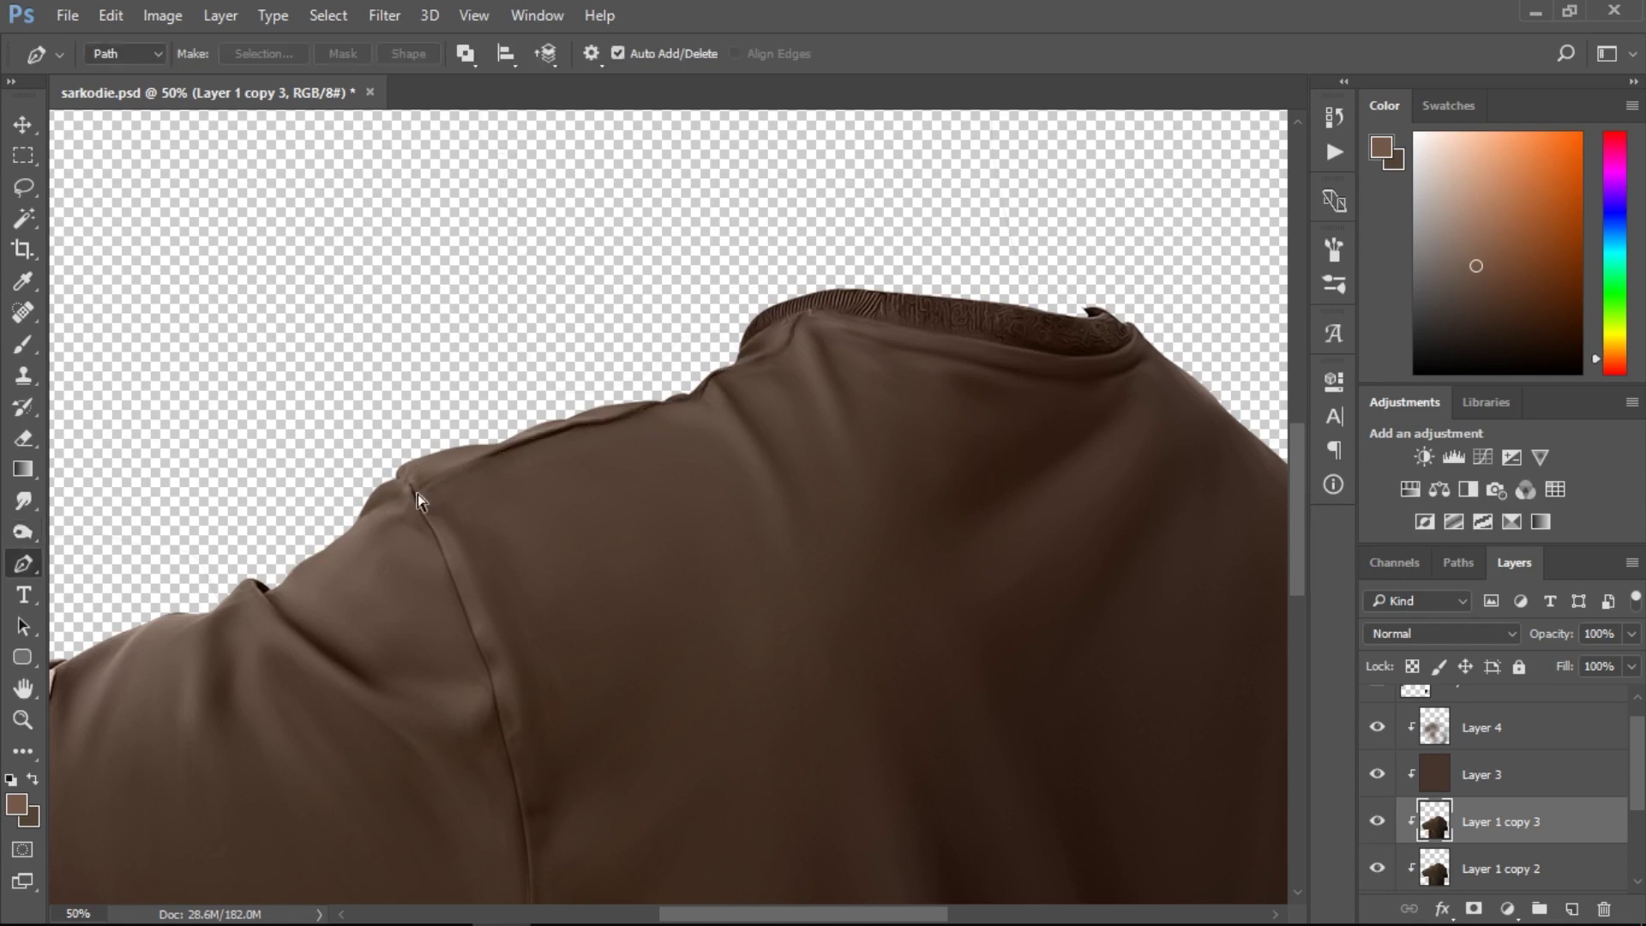
pyautogui.moveTo(606, 475); pyautogui.dragTo(608, 485)
pyautogui.press('o')
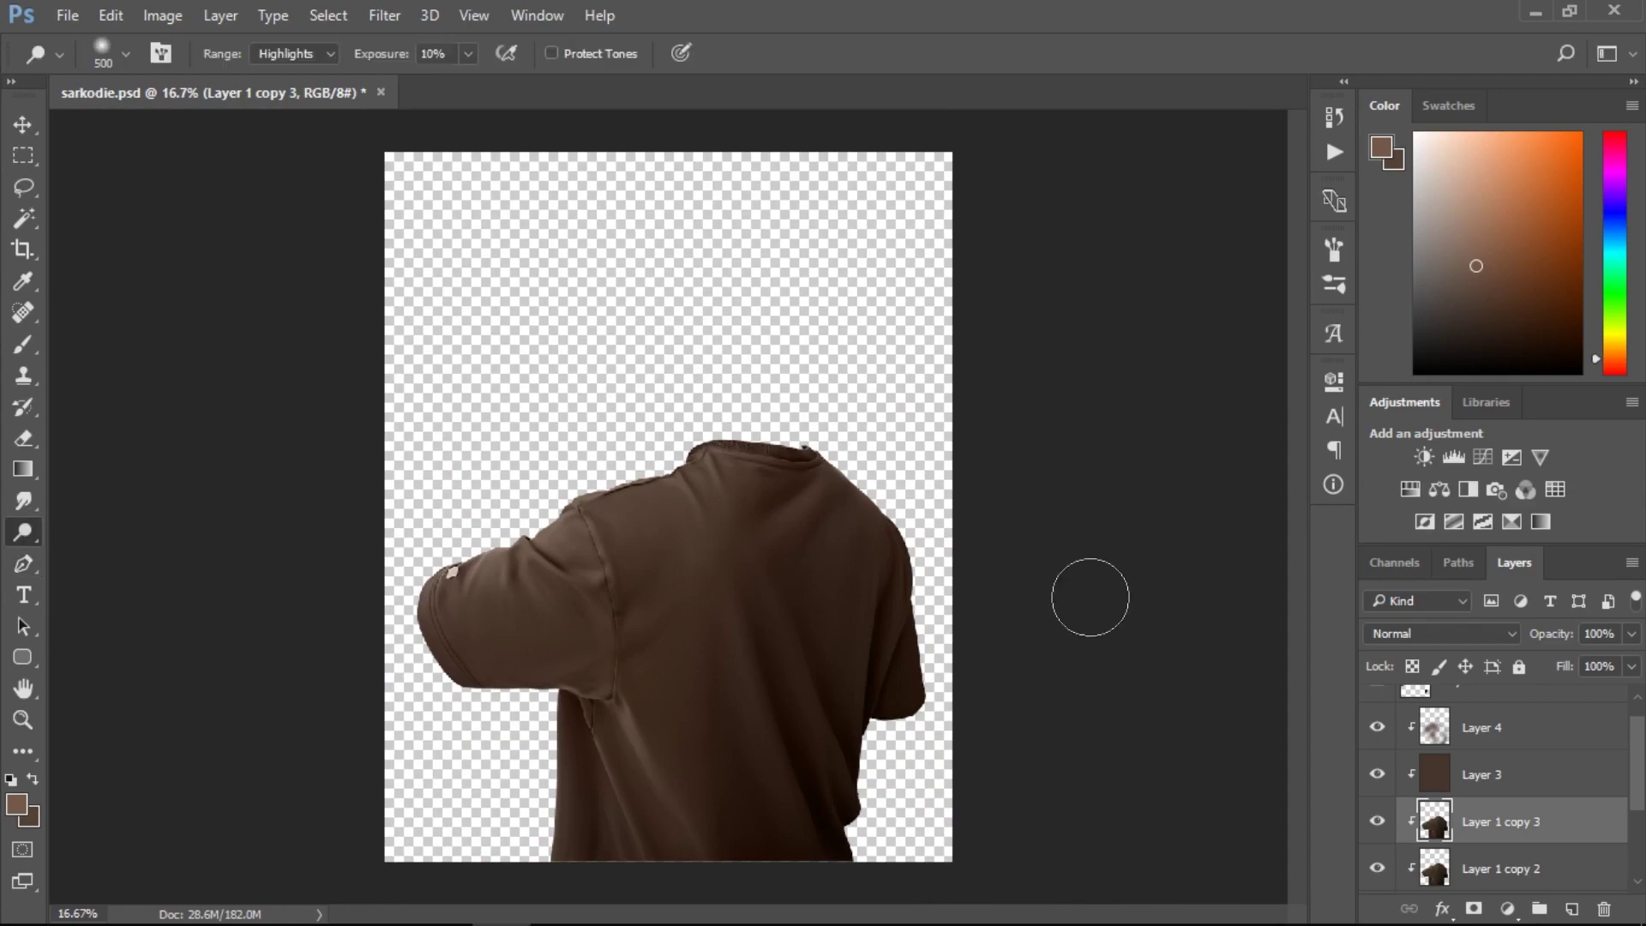
pyautogui.press('[')
pyautogui.press('[')
pyautogui.press('[')
pyautogui.press('[')
pyautogui.press('[')
pyautogui.press('[')
pyautogui.press('[')
pyautogui.press('[')
pyautogui.press('[')
pyautogui.press('[')
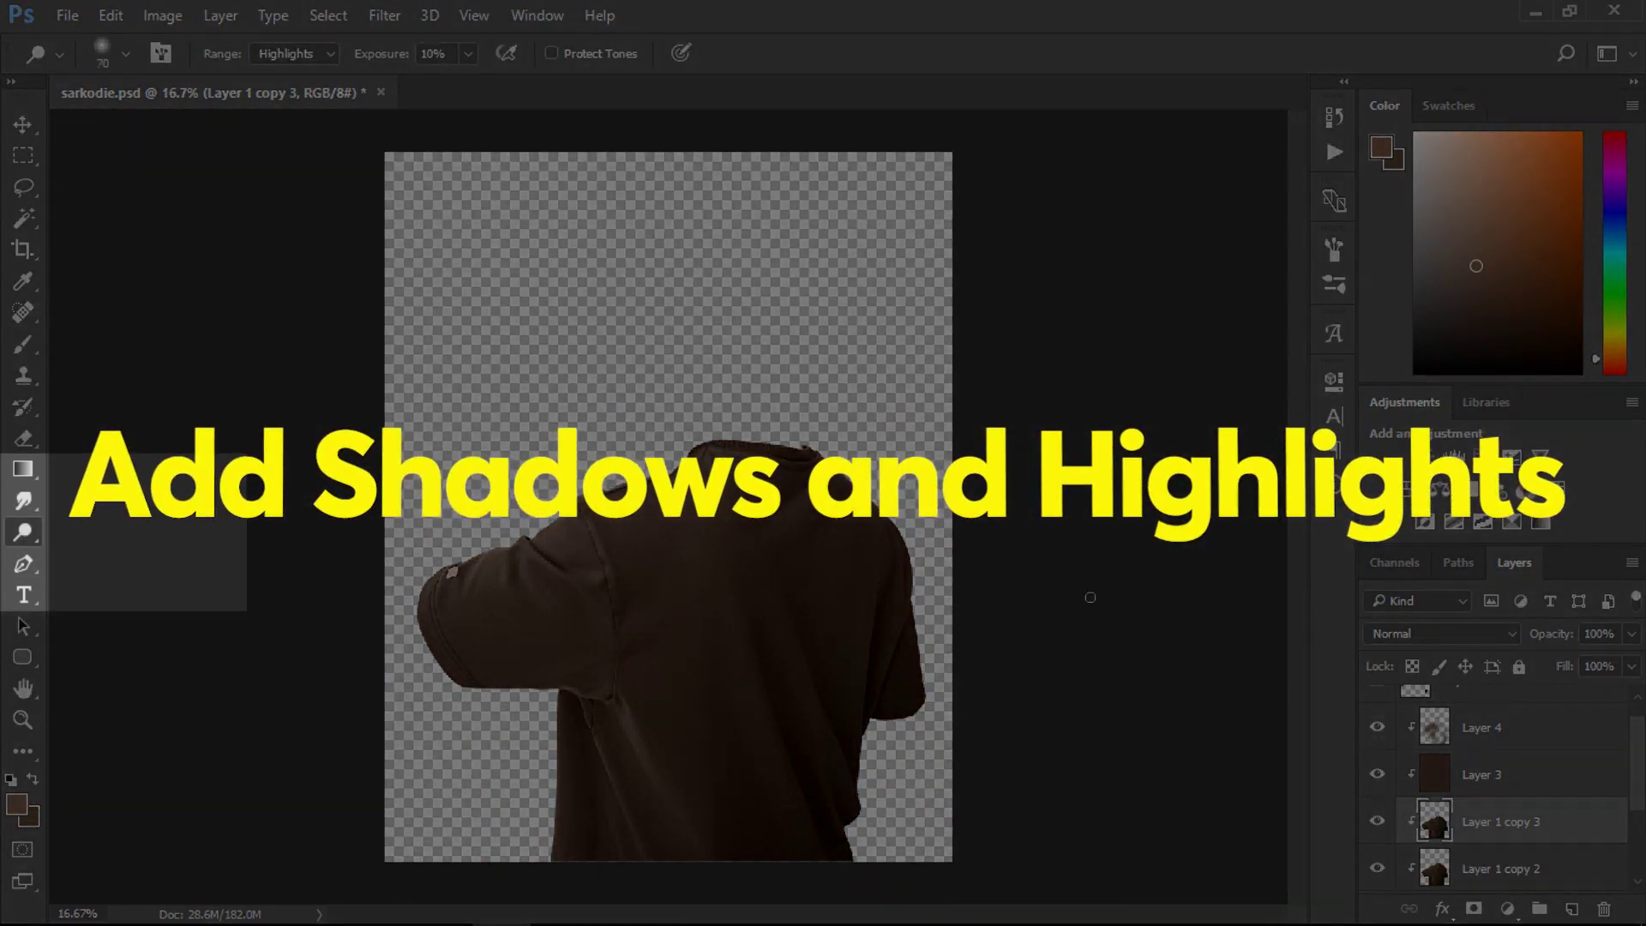
pyautogui.press(']')
pyautogui.press(']')
pyautogui.press(']')
pyautogui.press(']')
pyautogui.press(']')
pyautogui.press(']')
pyautogui.press(']')
pyautogui.press(']')
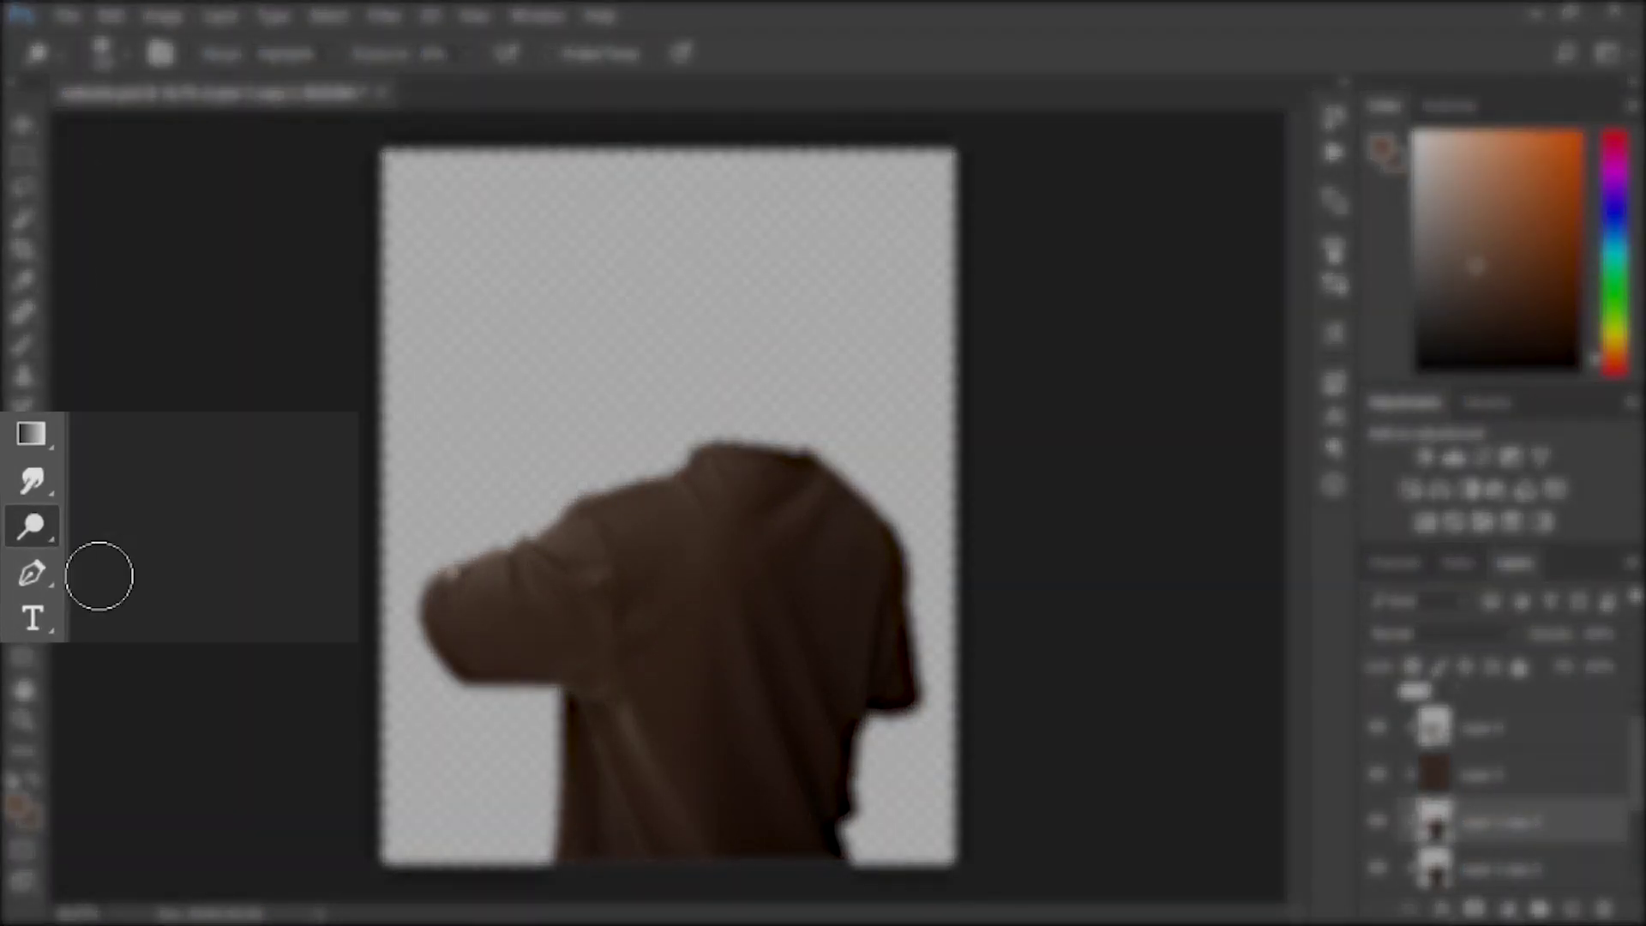
# Deepen the shadow folds of the shirt with a 400 px Burn brush on Midtones at 20% exposure.
pyautogui.rightClick(50, 569)
pyautogui.rightClick(29, 535)
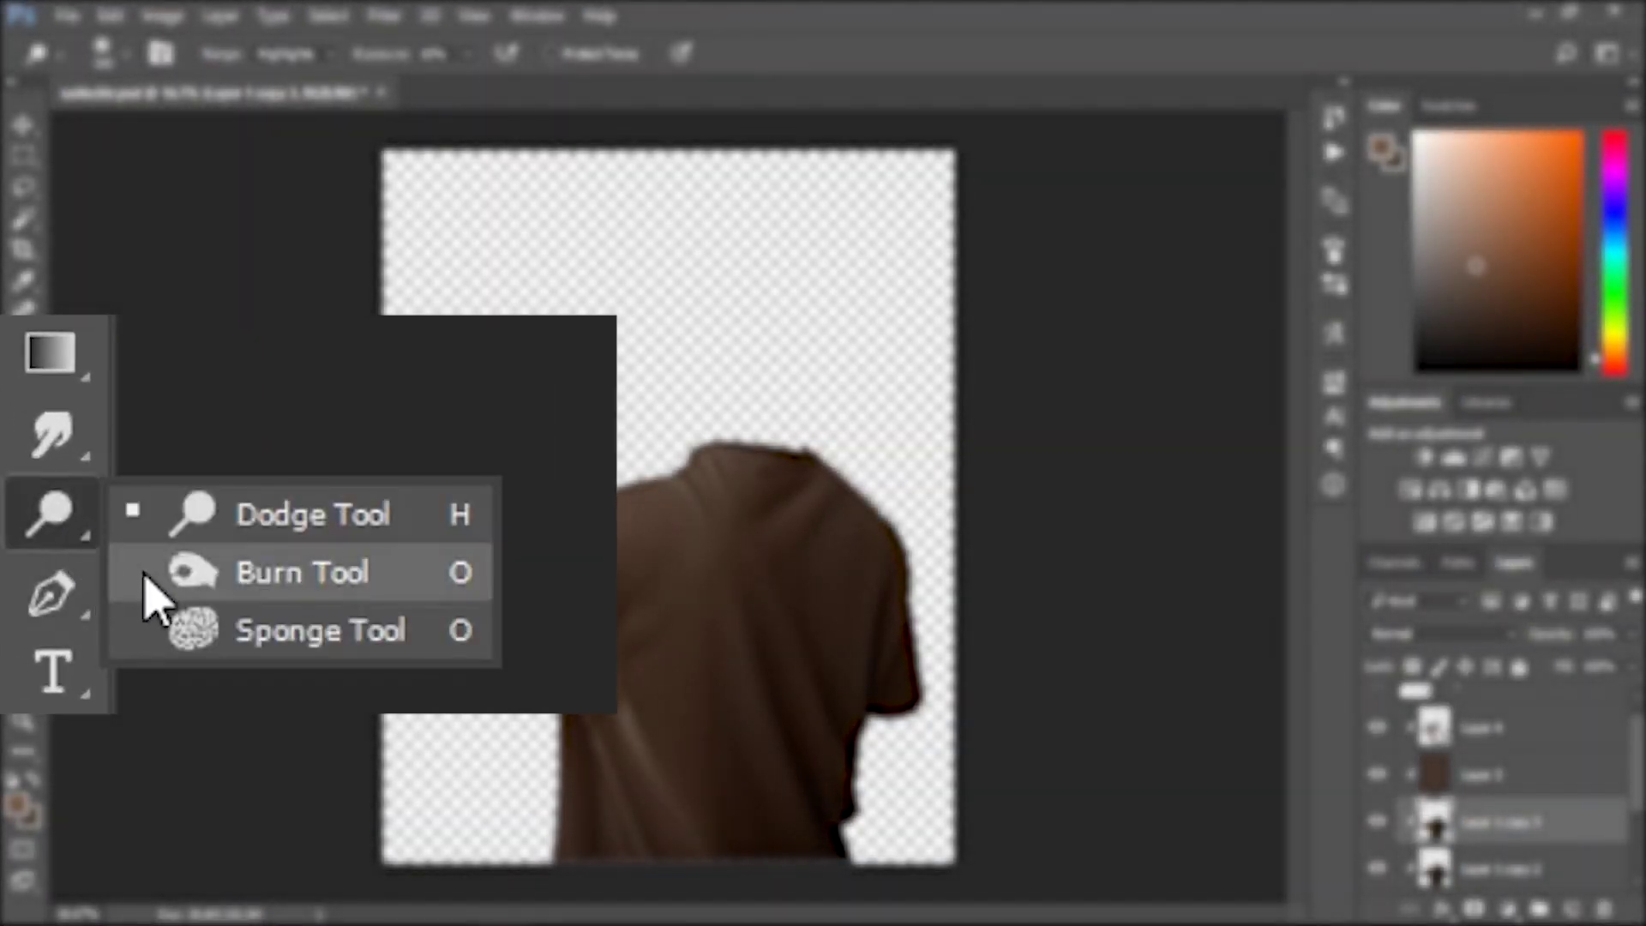
pyautogui.click(75, 559)
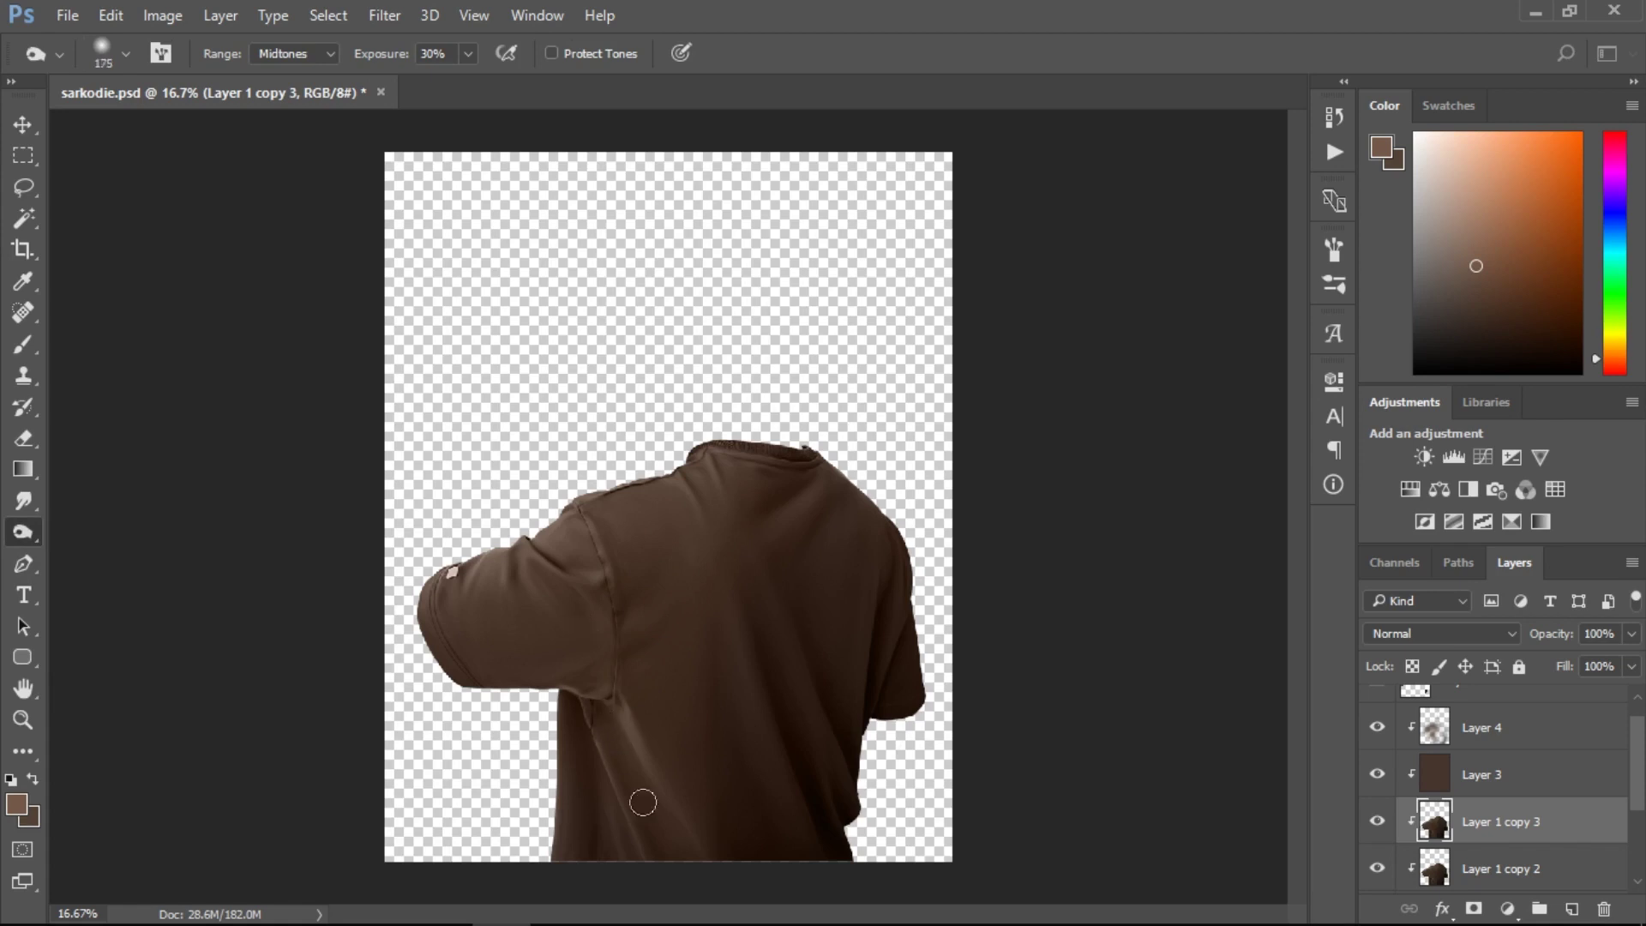
pyautogui.press(']')
pyautogui.press(']')
pyautogui.press(']')
pyautogui.press(']')
pyautogui.press(']')
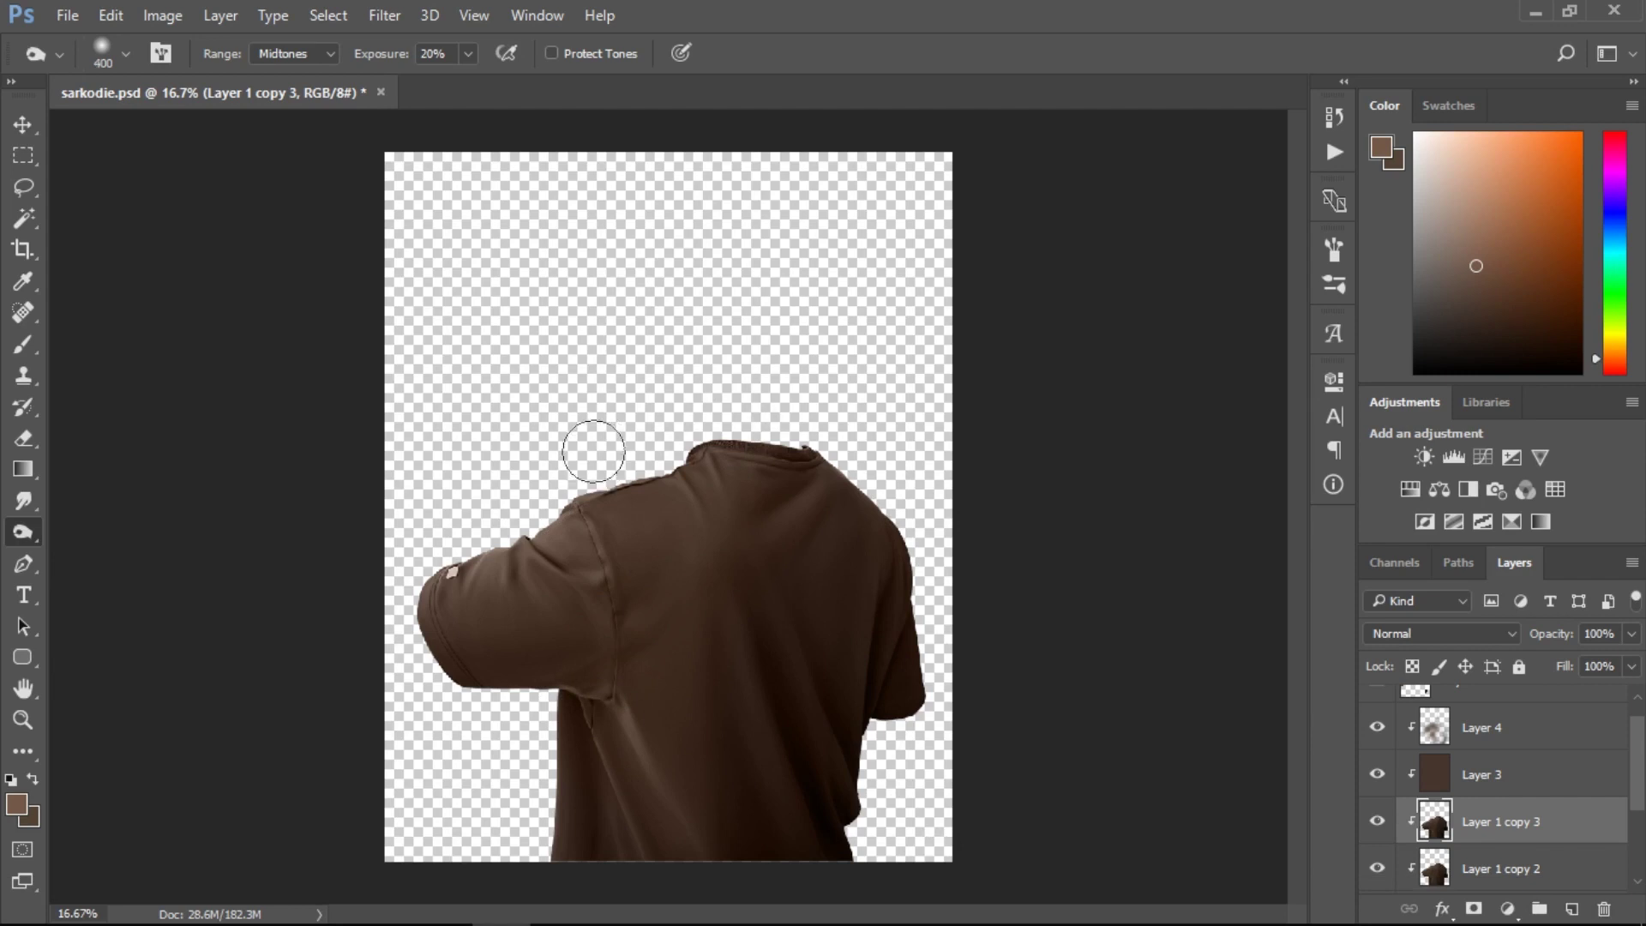
# Try to darken the sleeve and underarm area with a 900 px Burn brush on Midtones at 50% exposure.
pyautogui.press('[')
pyautogui.press('[')
pyautogui.keyDown('ctrl'); pyautogui.click(456, 556); pyautogui.keyUp('ctrl')
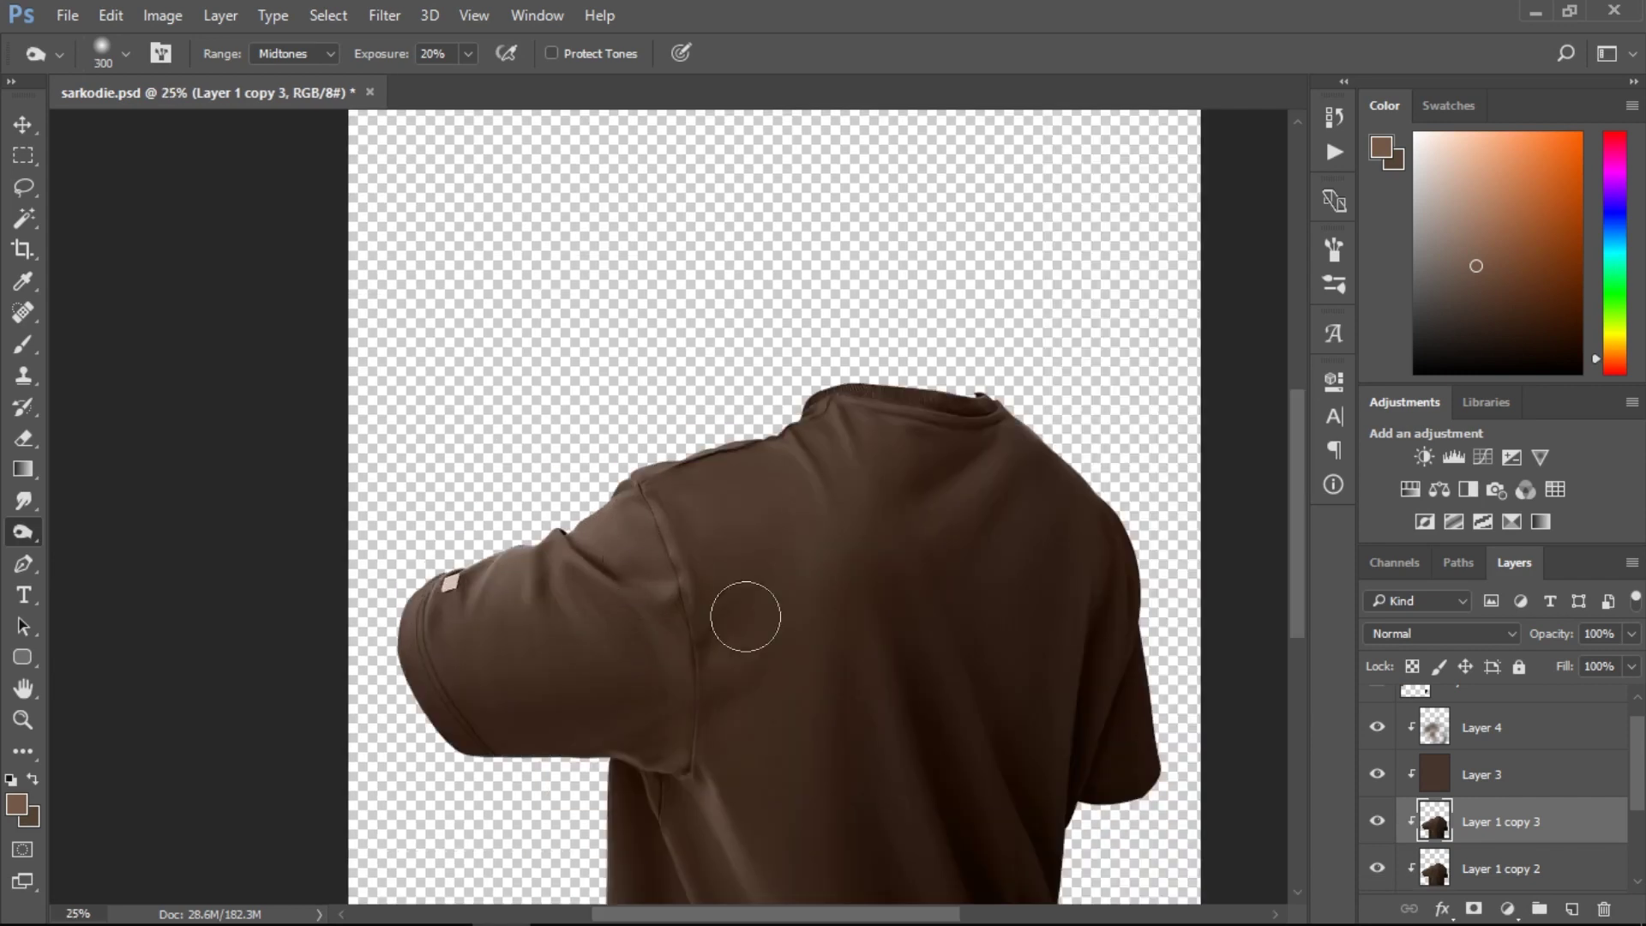
pyautogui.press(']')
pyautogui.press(']')
pyautogui.press(']')
pyautogui.press(']')
pyautogui.press(']')
pyautogui.press(']')
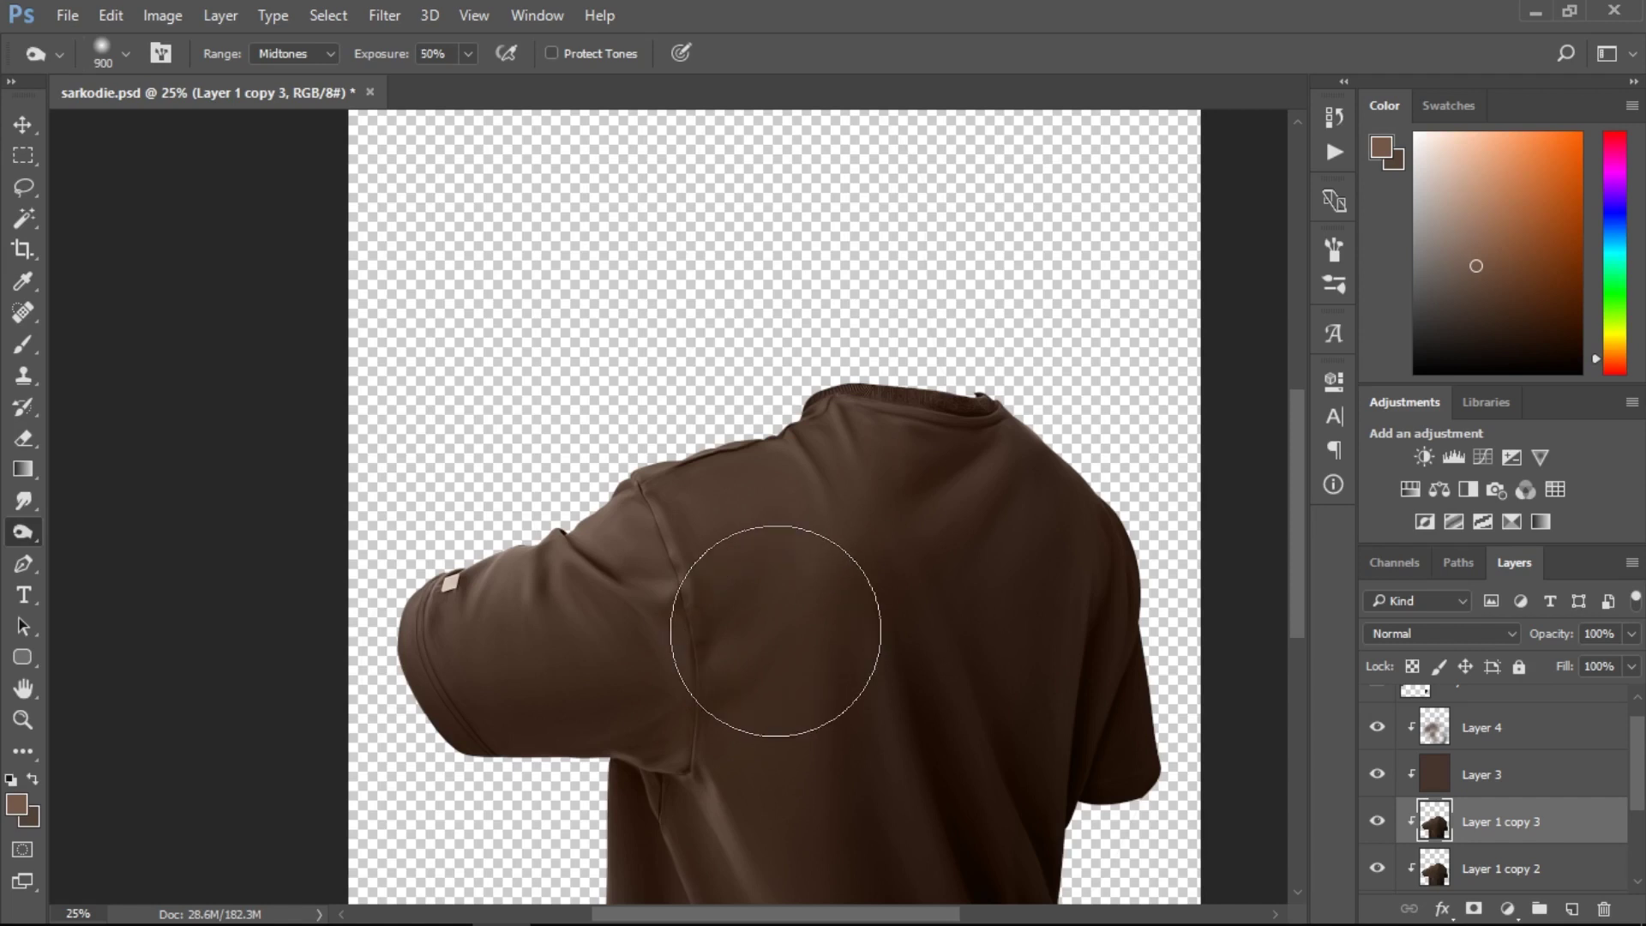
pyautogui.moveTo(776, 631)
pyautogui.mouseDown()
pyautogui.moveTo(627, 703)
pyautogui.moveTo(809, 675)
pyautogui.moveTo(430, 734)
pyautogui.moveTo(664, 691)
pyautogui.moveTo(399, 718)
pyautogui.moveTo(742, 693)
pyautogui.moveTo(368, 799)
pyautogui.moveTo(734, 764)
pyautogui.mouseUp()
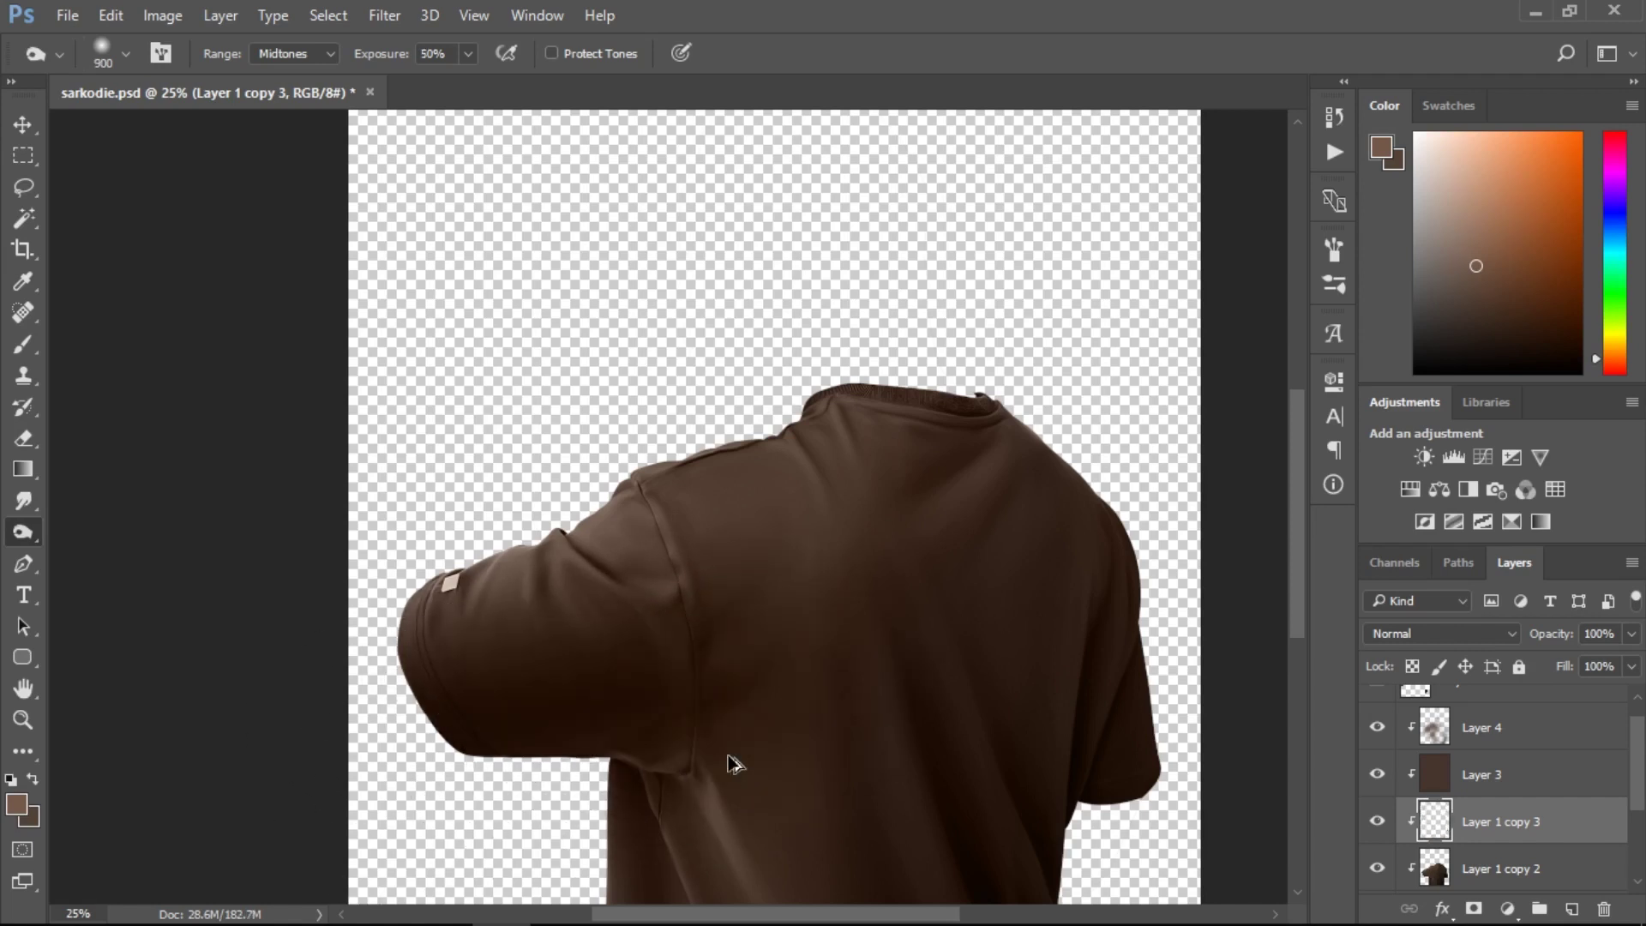
pyautogui.hotkey('ctrl', 'z')
pyautogui.hotkey('ctrl', 'alt', 'z')
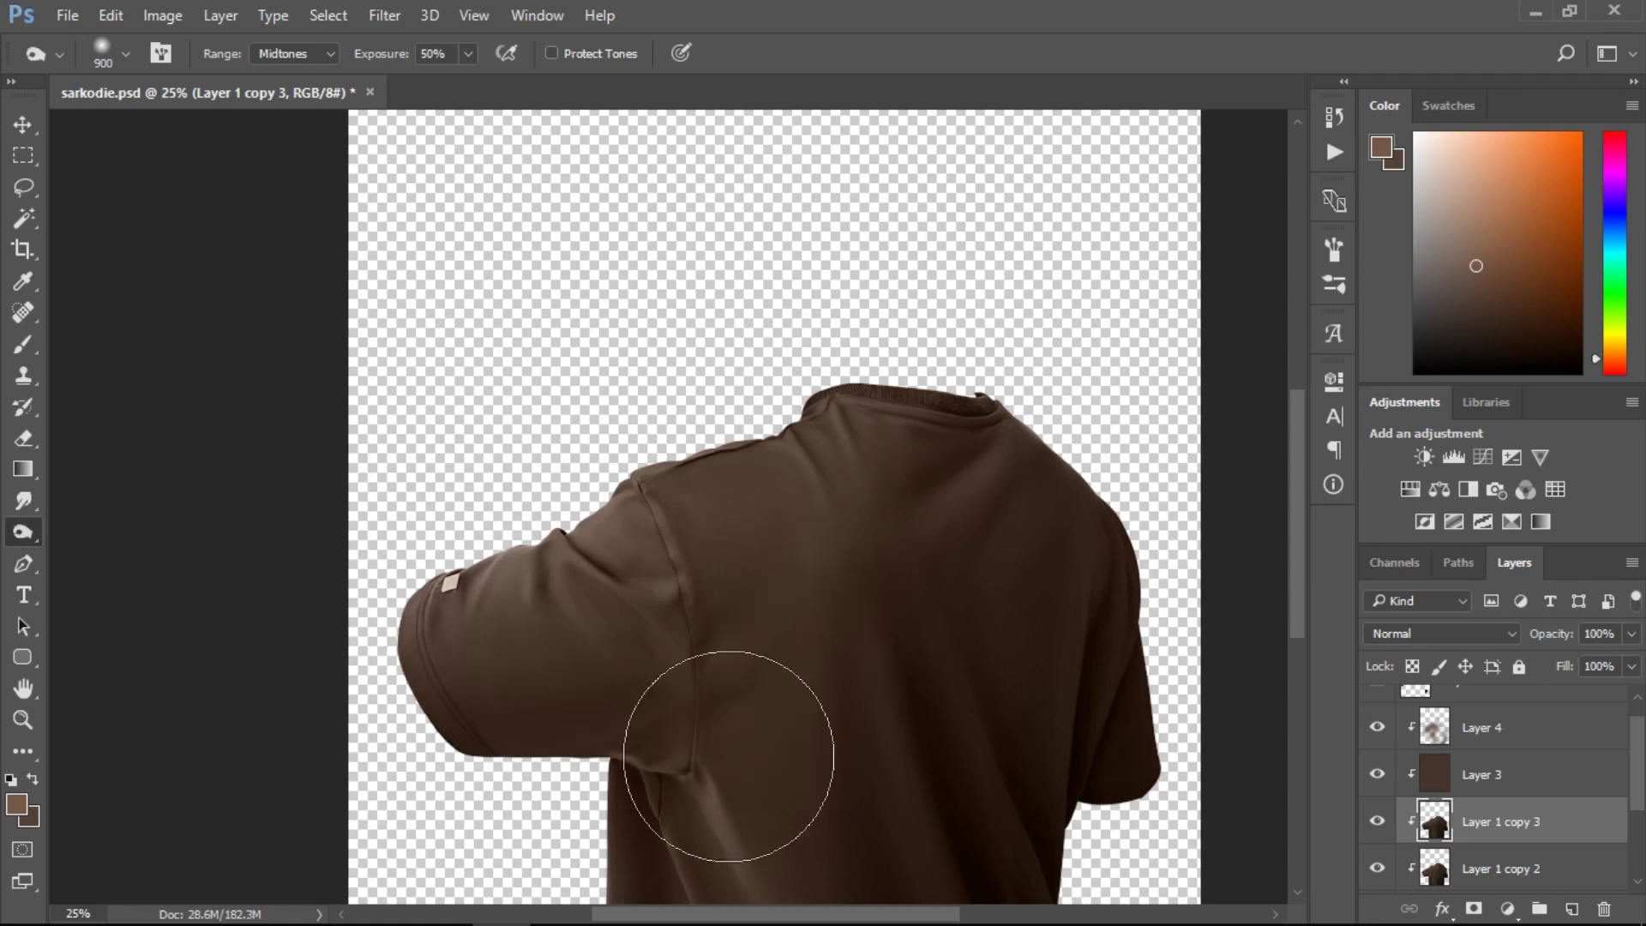
# Darken the lower sleeve and armhole area with a 700 px Burn brush on Midtones at 30% exposure.
pyautogui.press('2')
pyautogui.press('[')
pyautogui.press('[')
pyautogui.press('3')
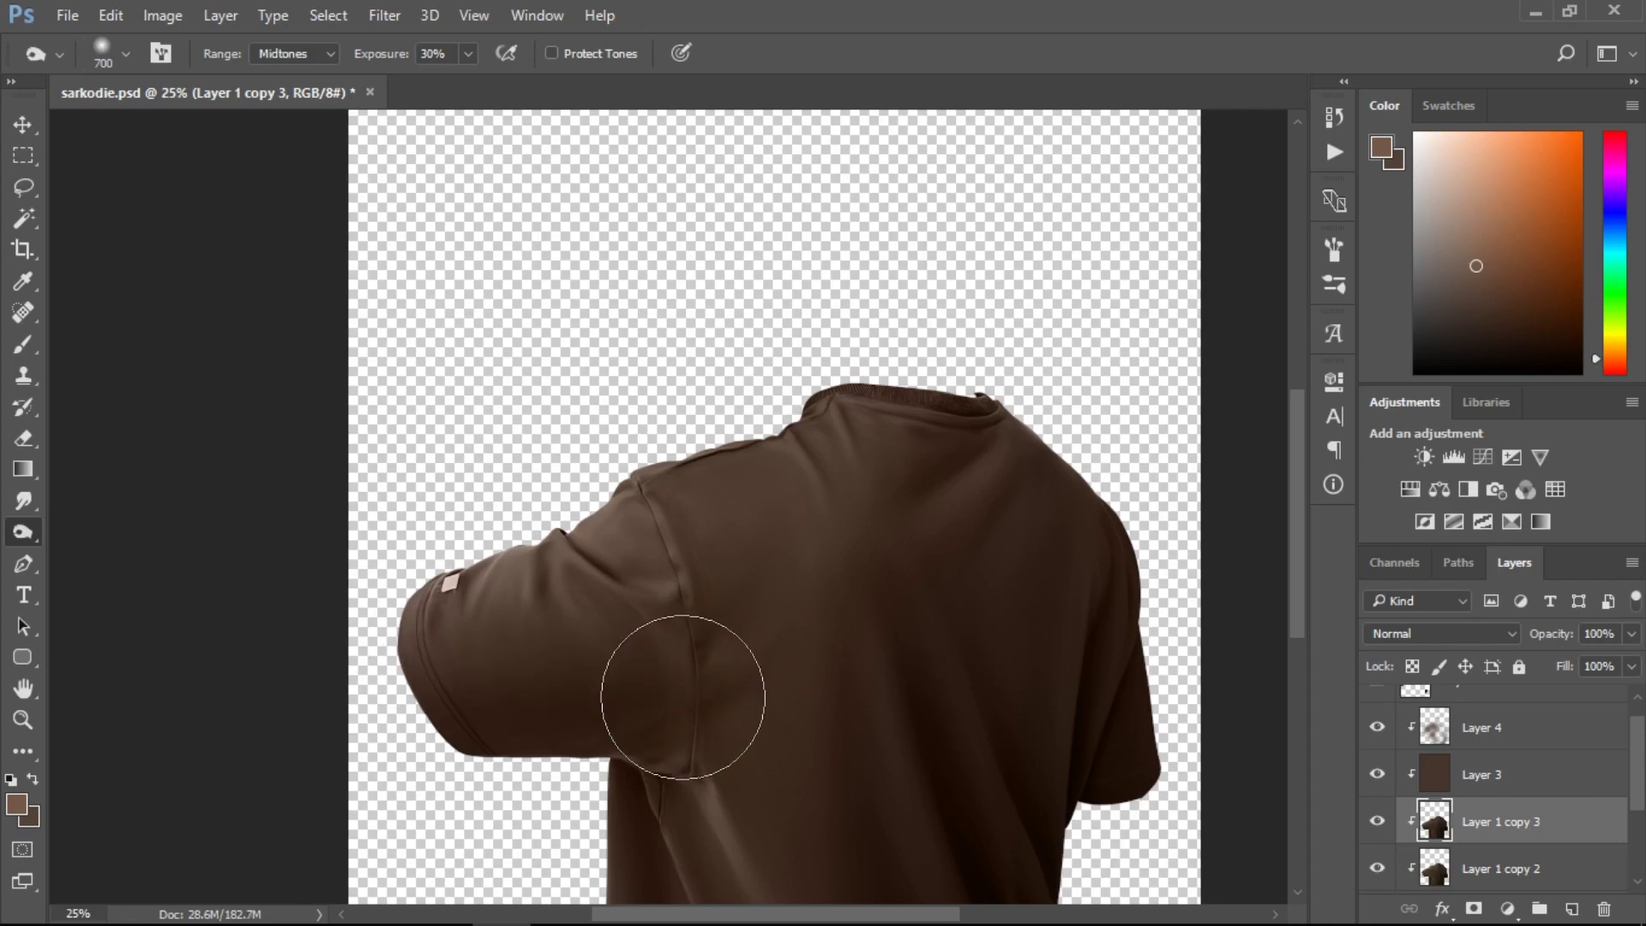
# Lighten the upper sleeve and shoulders with the Dodge tool on Midtones at 10% exposure, using 300 px and 500 px brushes.
pyautogui.scroll(-3, 1293, 545)
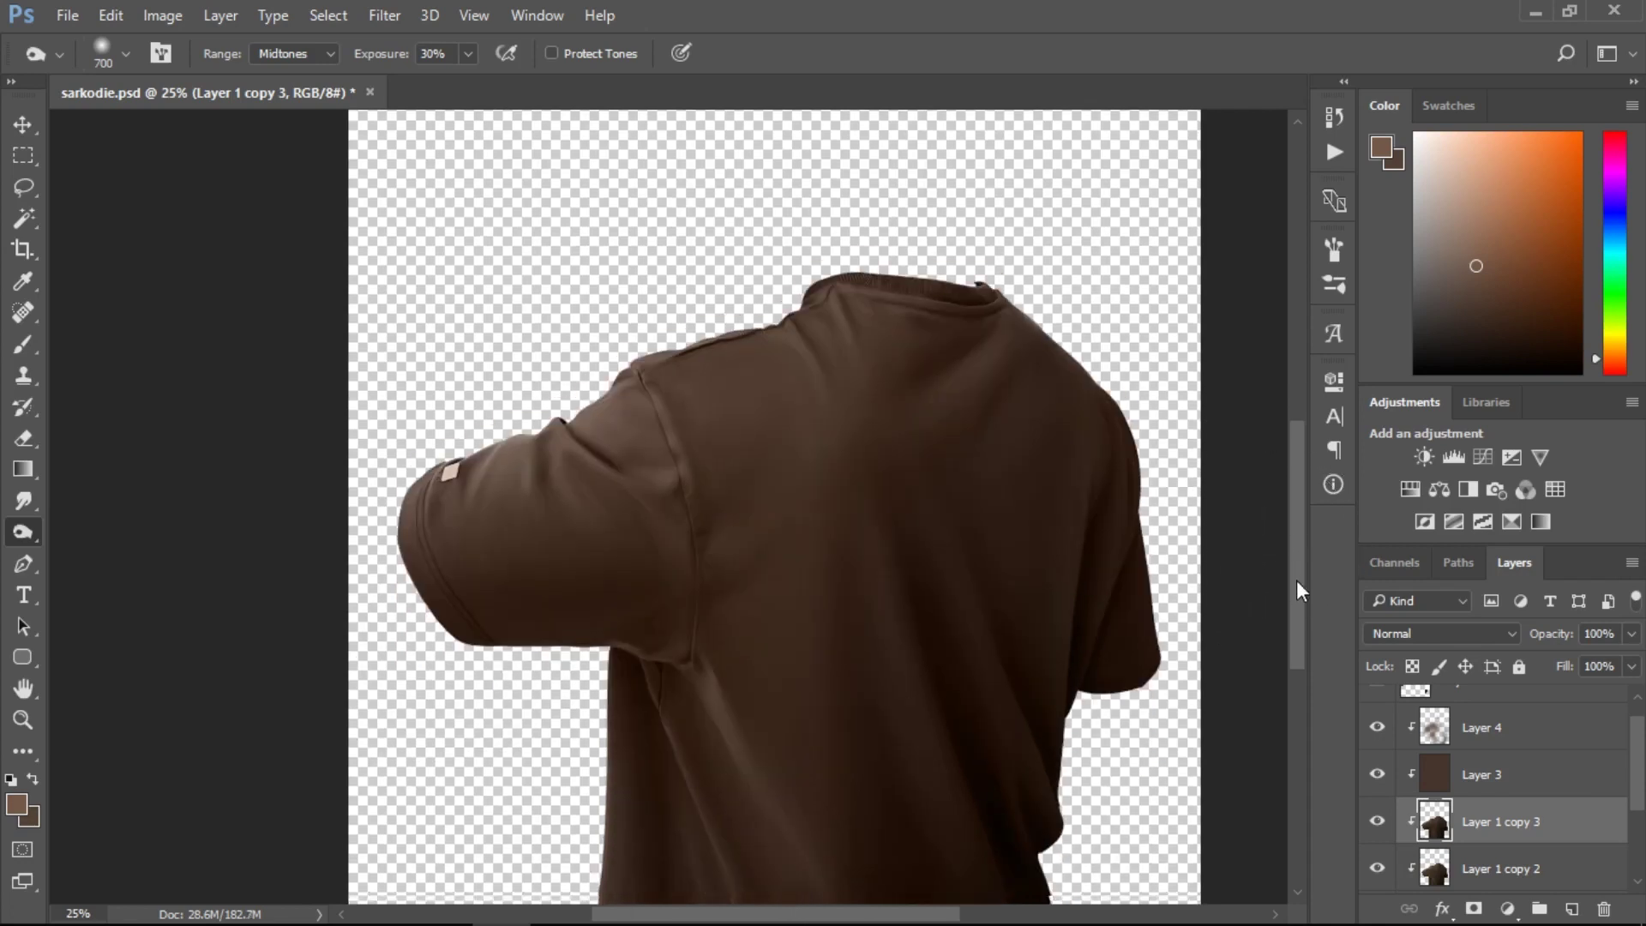
pyautogui.hotkey('shift', 'o')
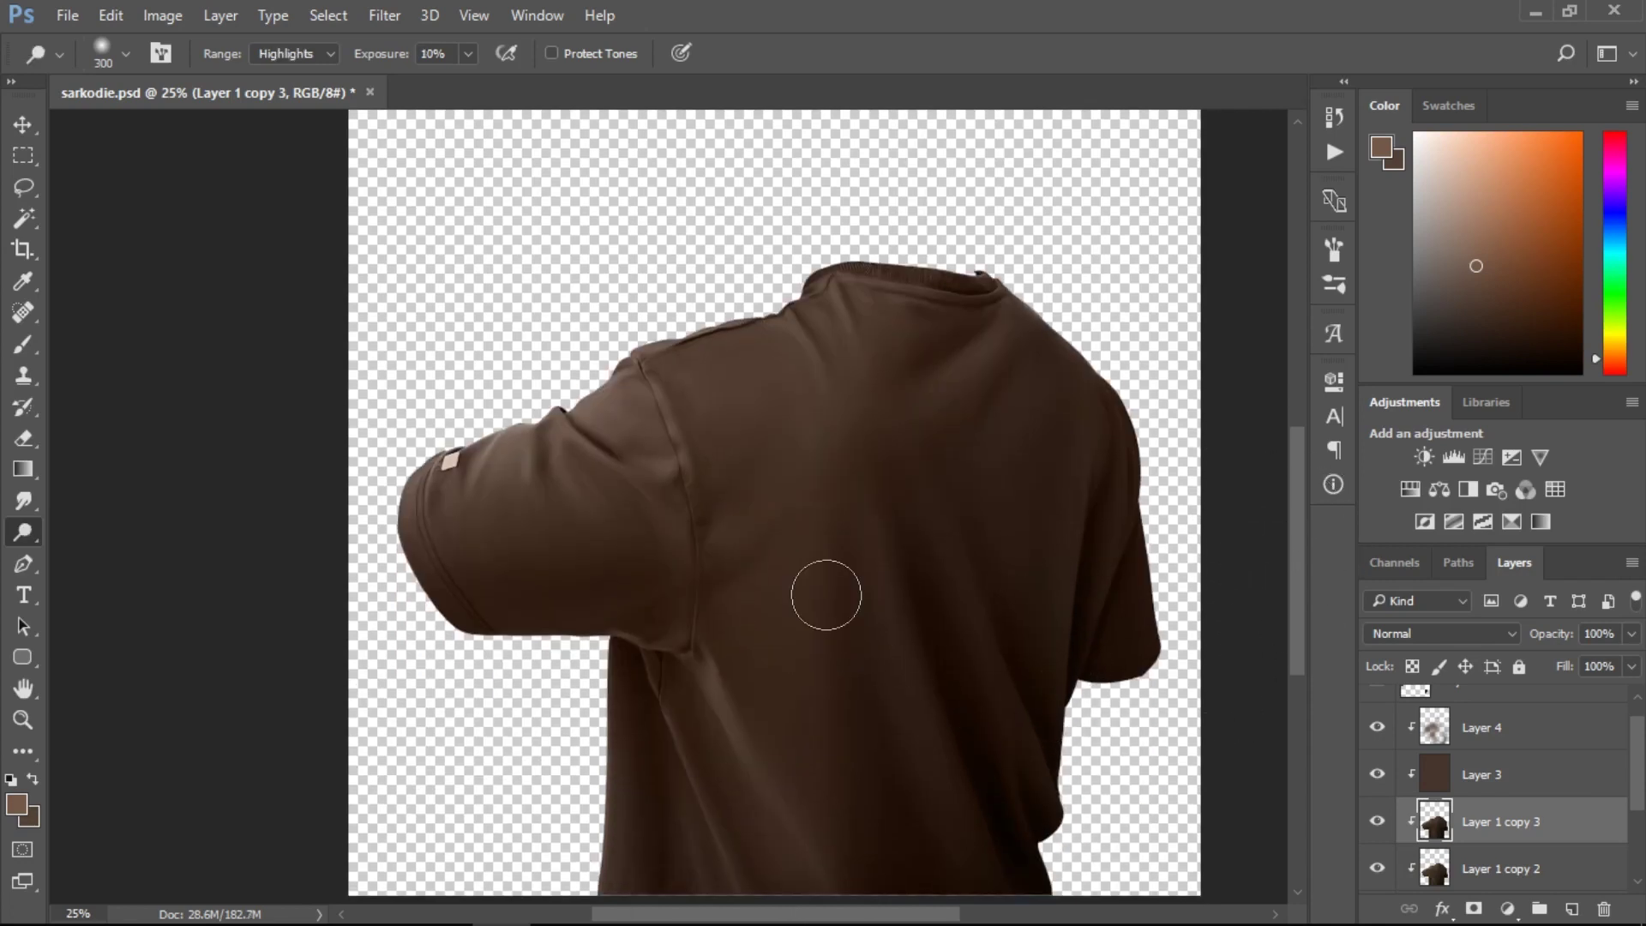
pyautogui.press('[')
pyautogui.press('[')
pyautogui.press('[')
pyautogui.press('[')
pyautogui.press('[')
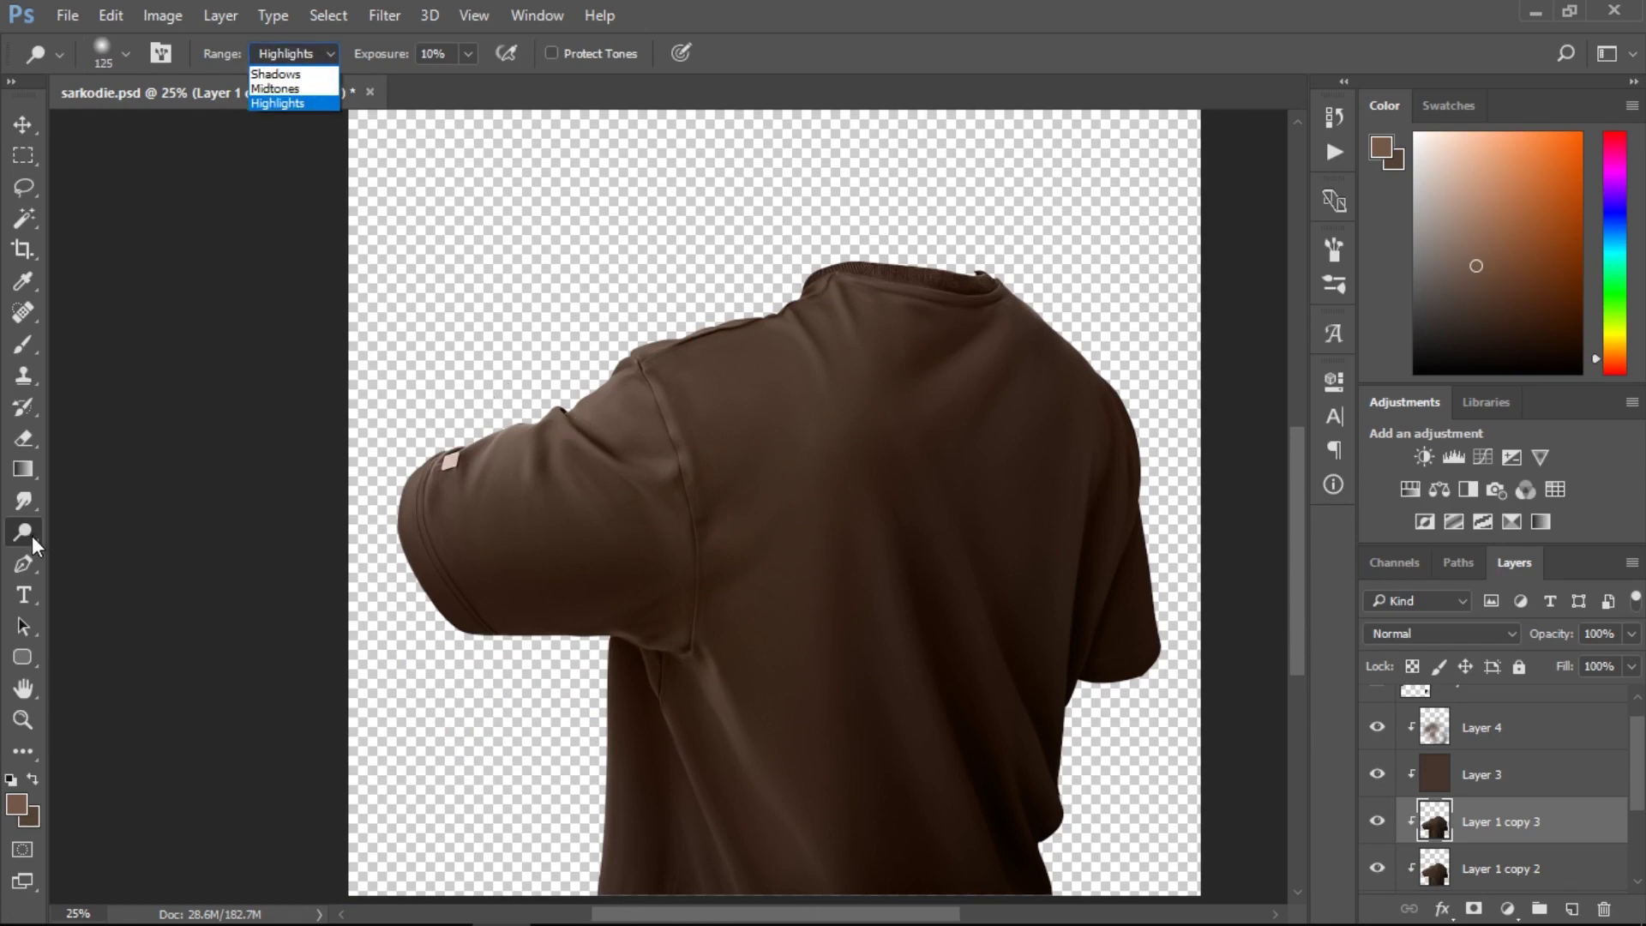
pyautogui.click(70, 539)
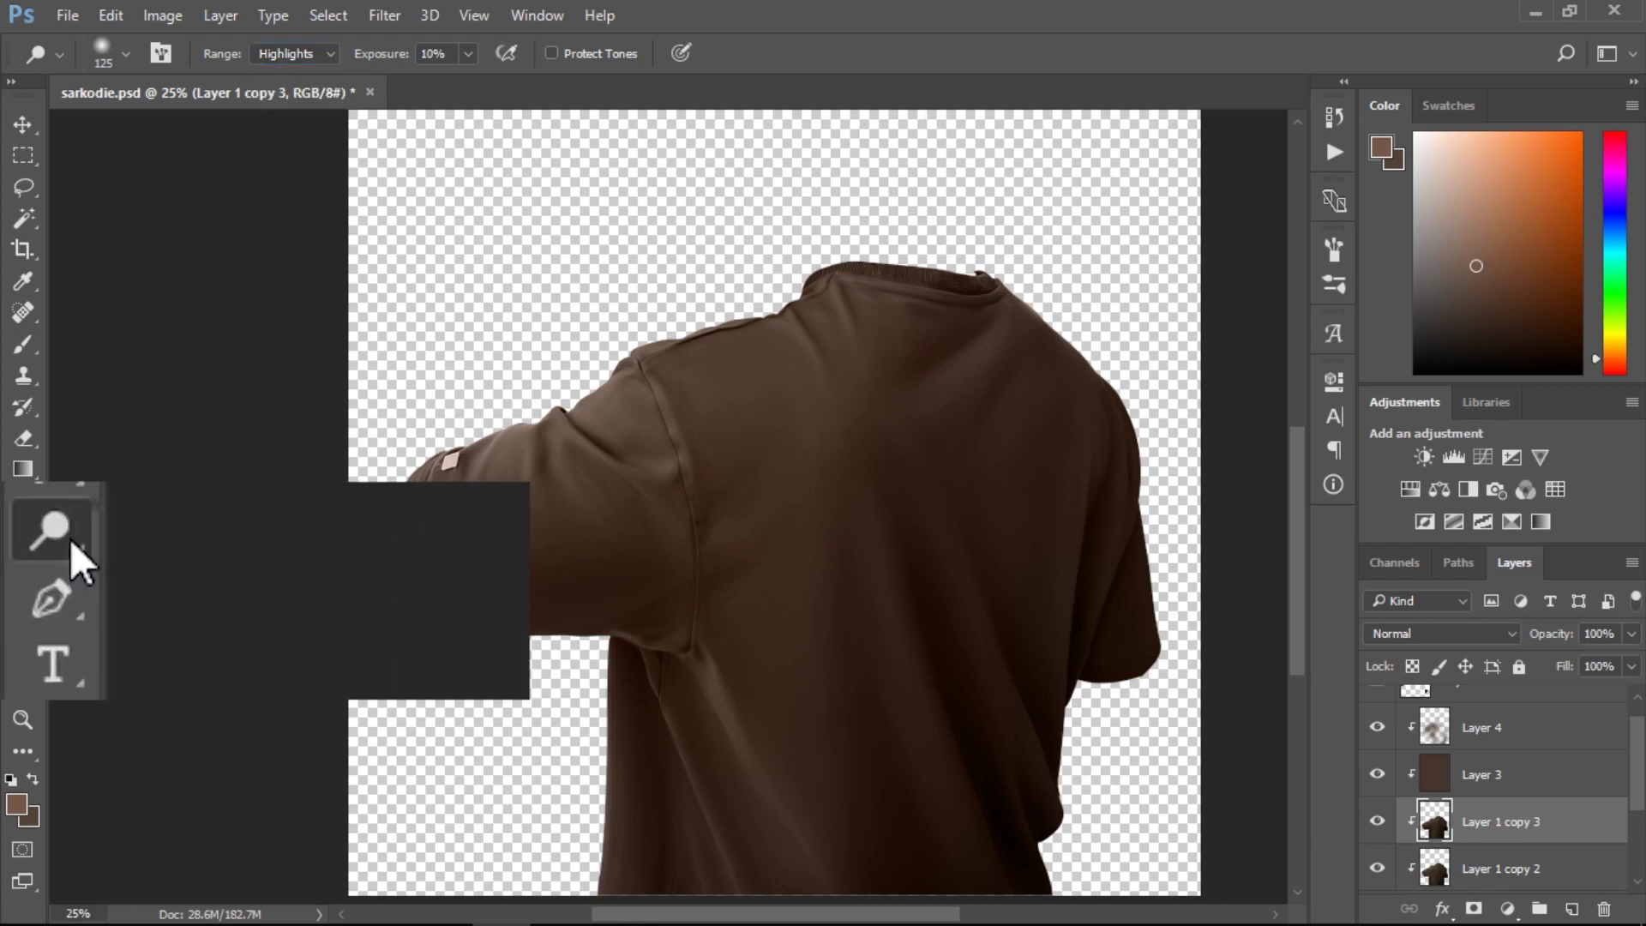
pyautogui.click(313, 53)
pyautogui.click(309, 86)
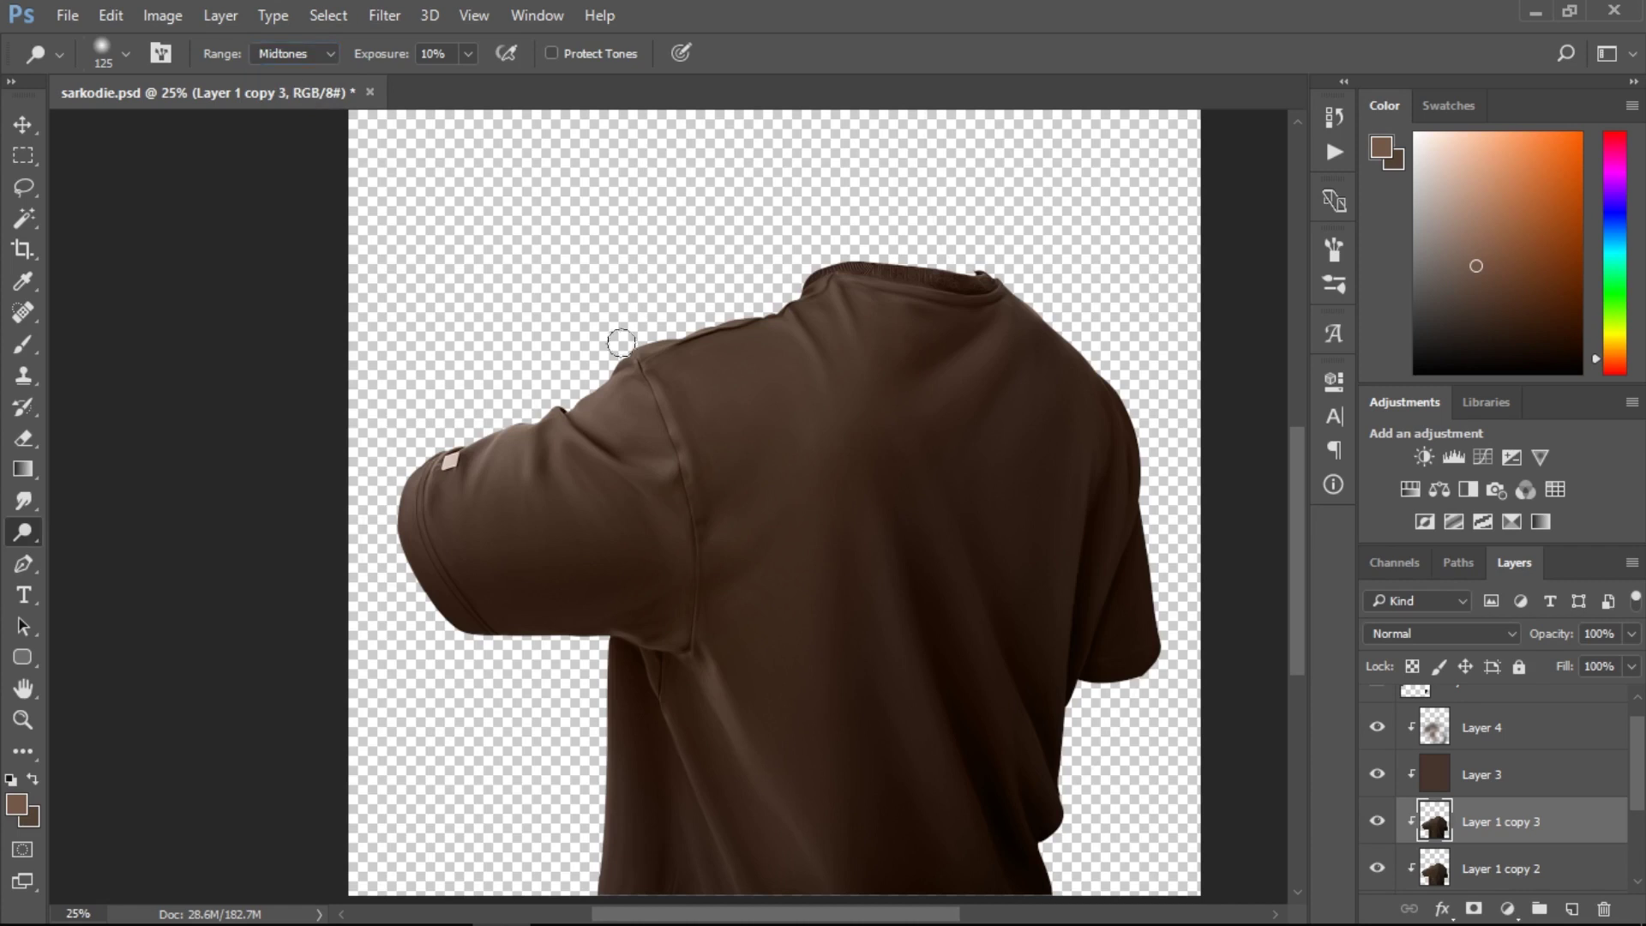
pyautogui.press(']')
pyautogui.press(']')
pyautogui.press(']')
pyautogui.press(']')
pyautogui.press(']')
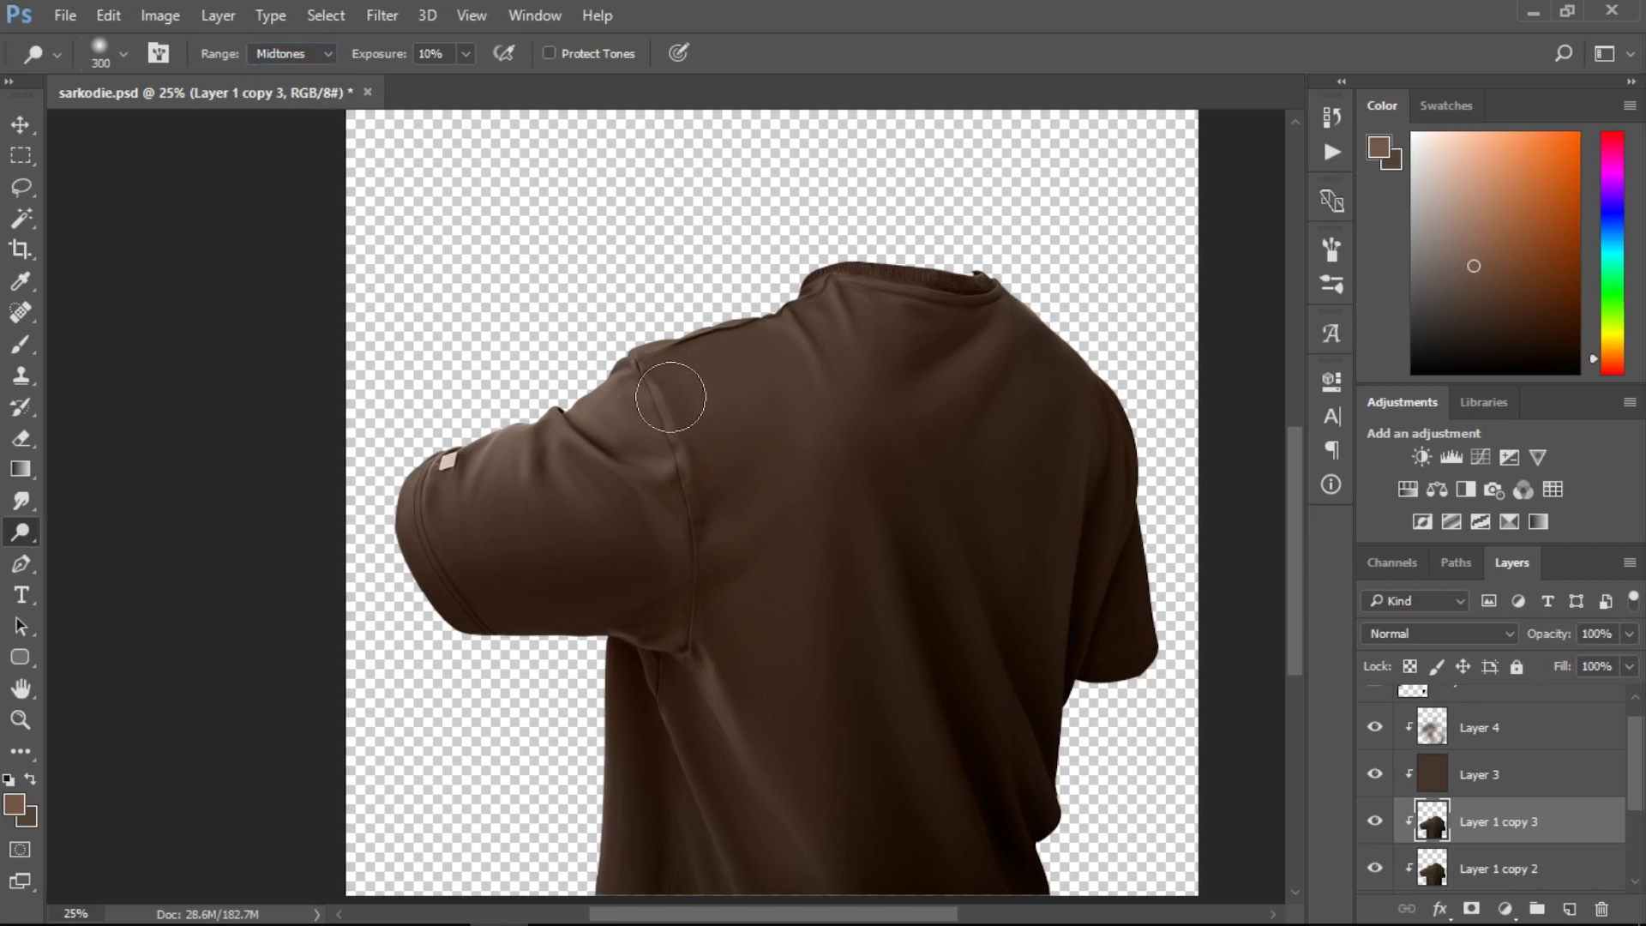
pyautogui.moveTo(426, 450)
pyautogui.mouseDown()
pyautogui.moveTo(662, 367)
pyautogui.moveTo(398, 459)
pyautogui.moveTo(704, 361)
pyautogui.mouseUp()
pyautogui.press(']')
pyautogui.press(']')
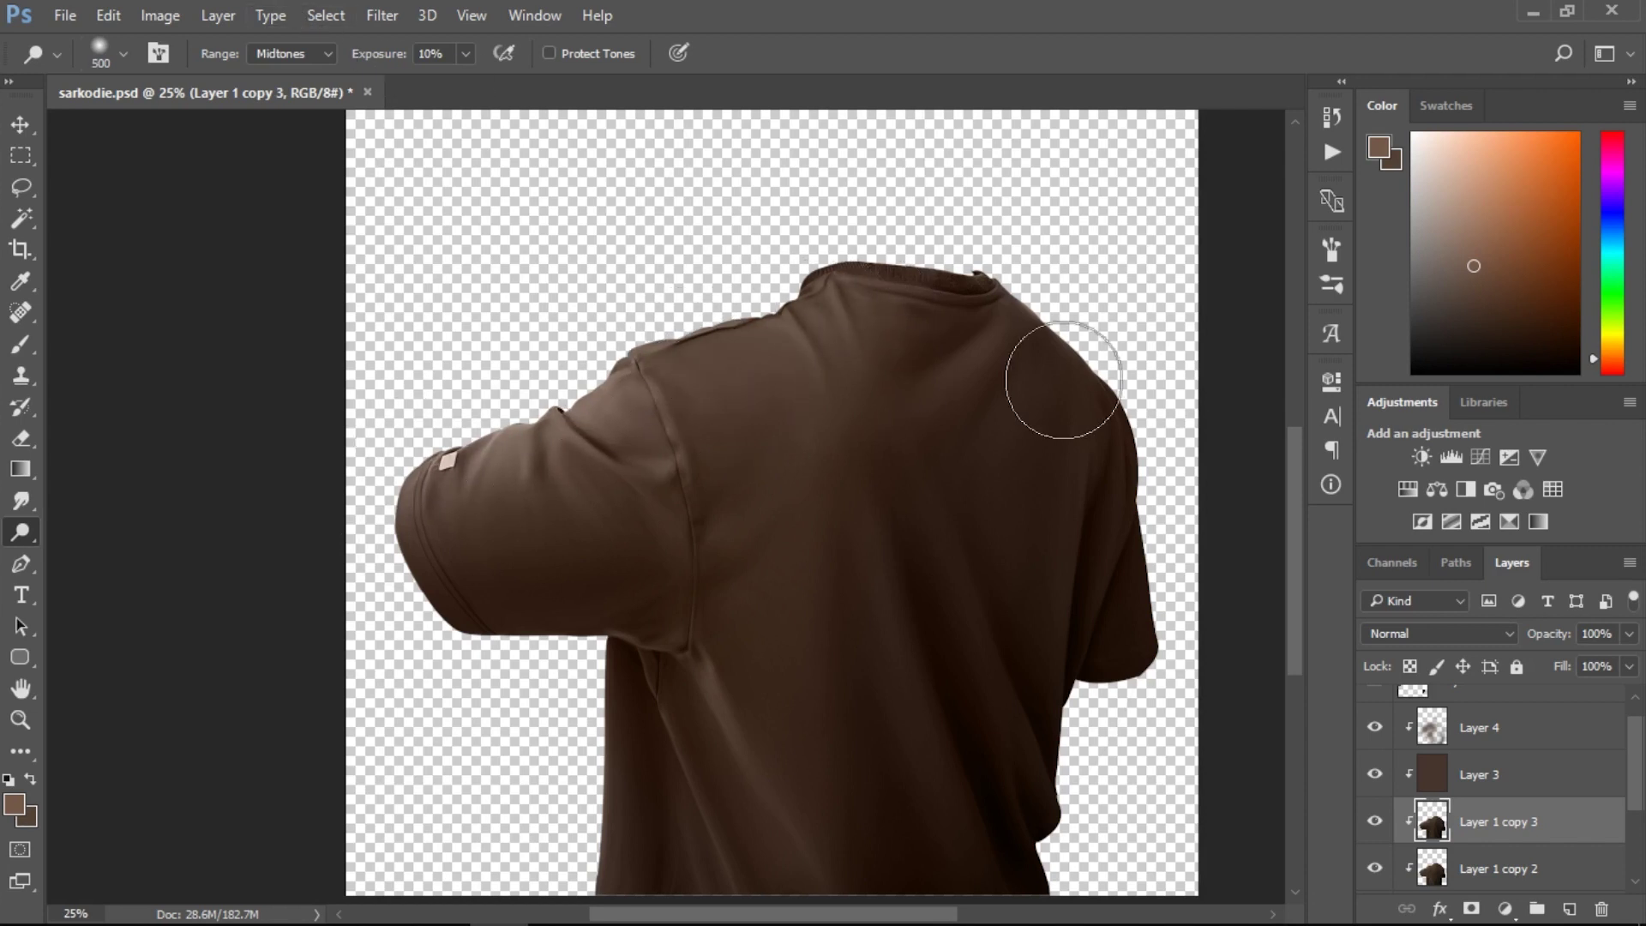
# Dodge the fold between the collar and the far shoulder with a 175 px brush at 20% exposure, and undo the last stroke.
pyautogui.press('[')
pyautogui.press('[')
pyautogui.press('[')
pyautogui.press('[')
pyautogui.press('[')
pyautogui.press('2')
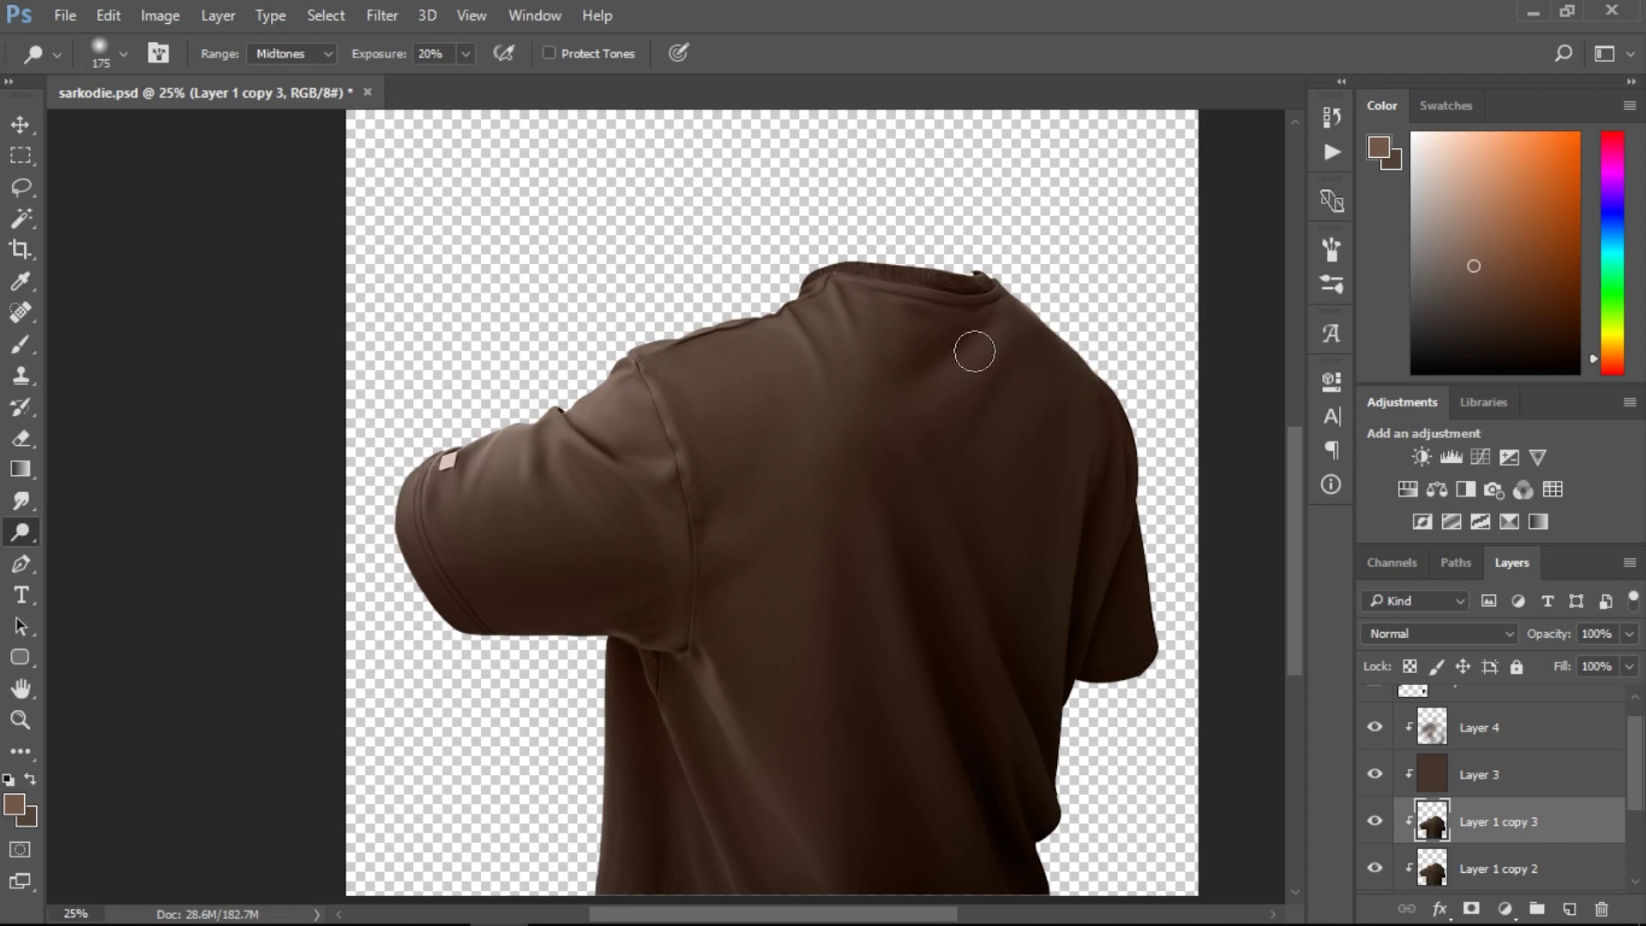
pyautogui.moveTo(975, 389)
pyautogui.mouseDown()
pyautogui.moveTo(1014, 356)
pyautogui.moveTo(803, 324)
pyautogui.moveTo(641, 337)
pyautogui.moveTo(1056, 282)
pyautogui.mouseUp()
pyautogui.moveTo(1020, 343); pyautogui.dragTo(889, 401)
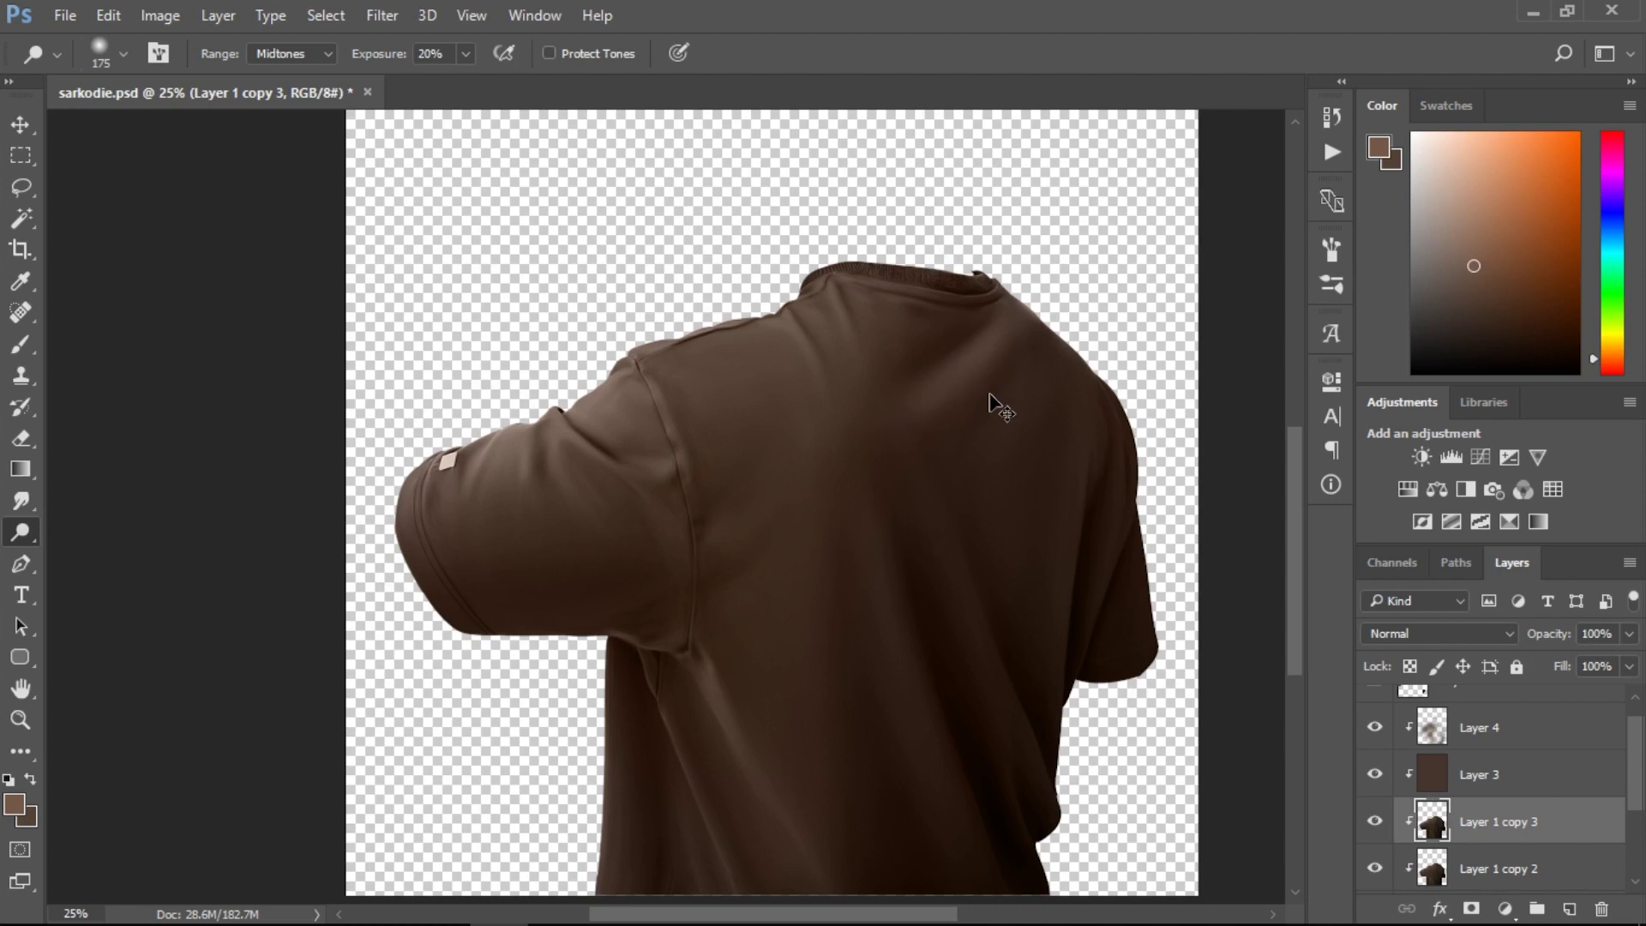
pyautogui.hotkey('ctrl', 'z')
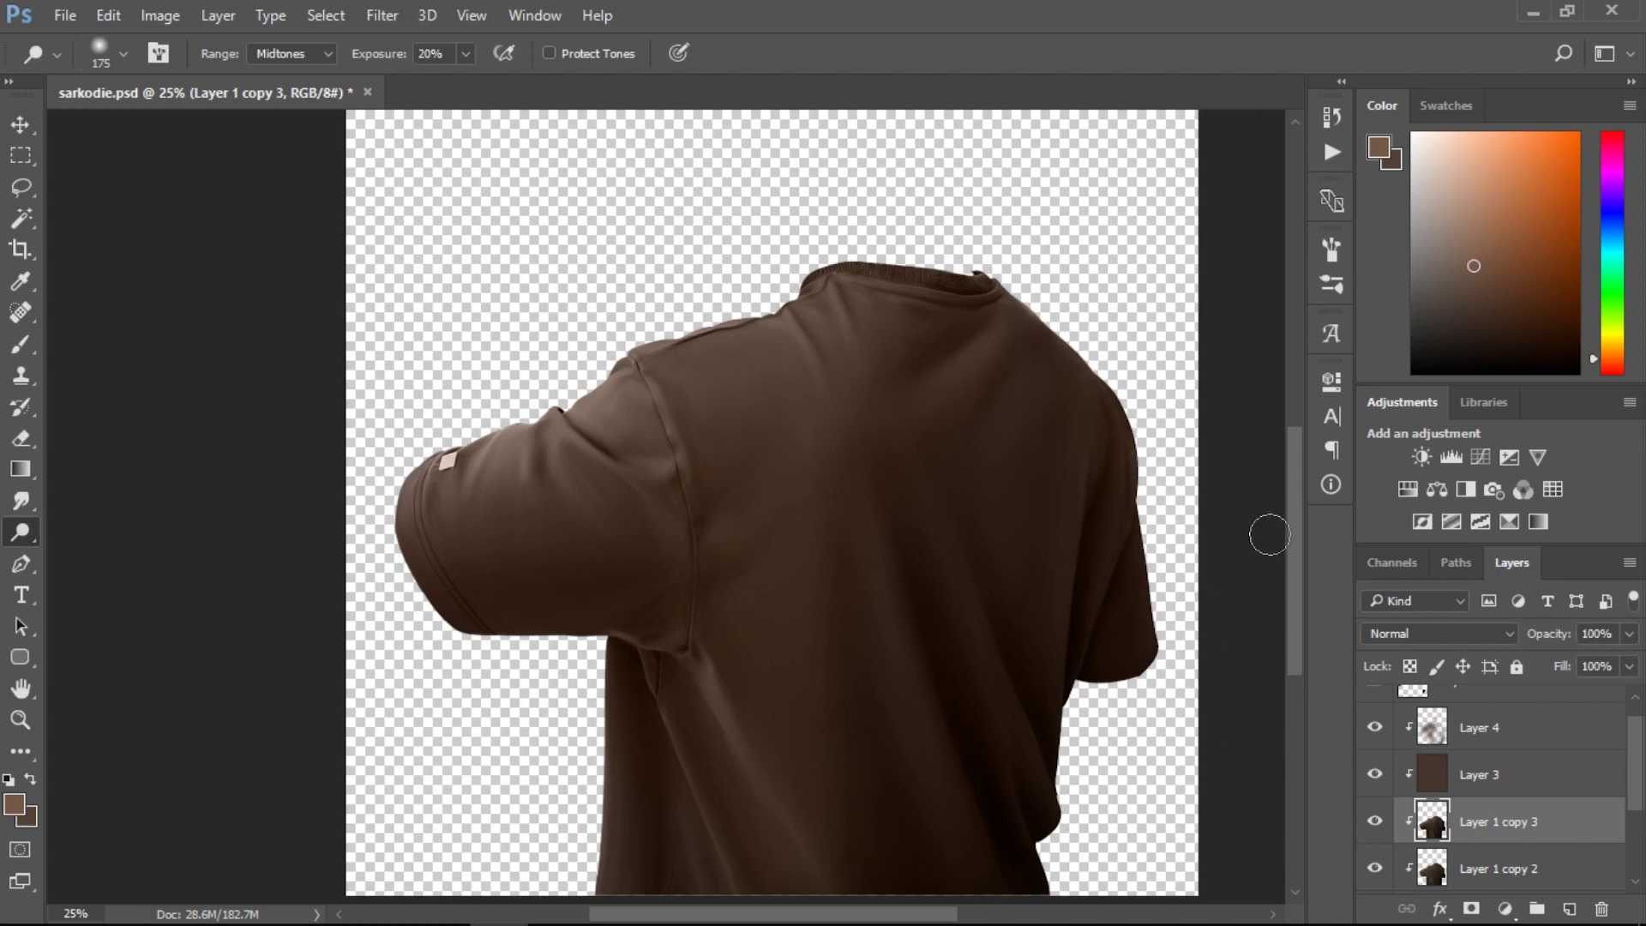
# Lighten the long diagonal folds between the underarm and the hem with a 125 px Dodge brush at 10% exposure.
pyautogui.moveTo(1291, 541); pyautogui.dragTo(1298, 652)
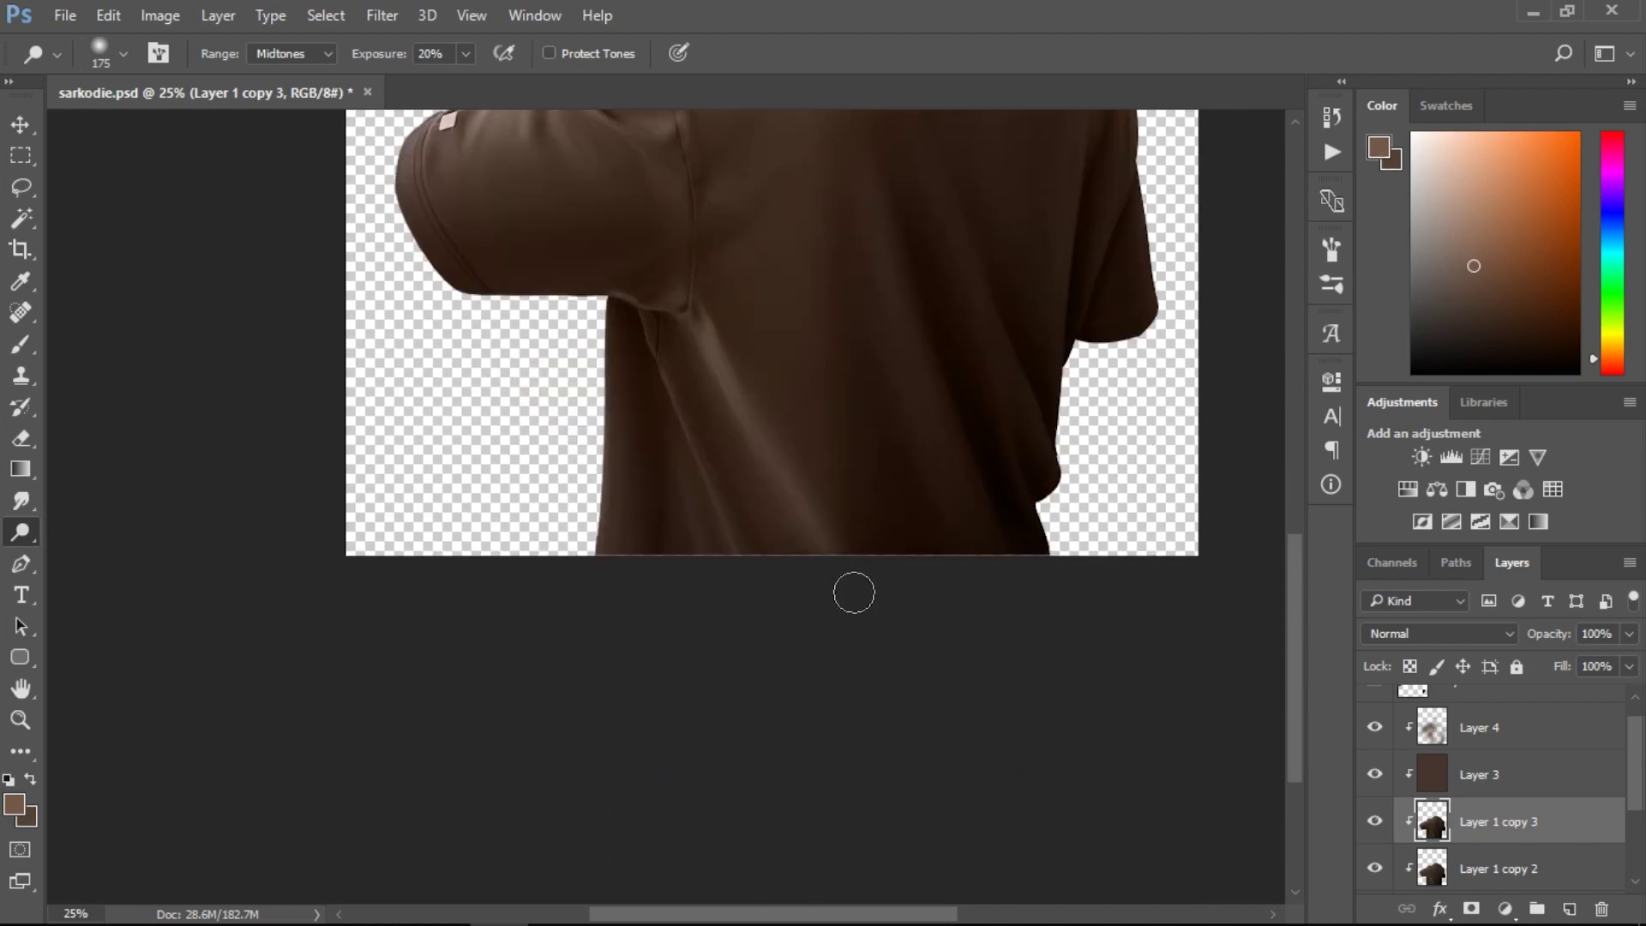
pyautogui.press('[')
pyautogui.press('[')
pyautogui.press('1')
# Set the Dodge tool's range to Highlights and reduce its brush to 30 px for the upper sleeve folds.
pyautogui.moveTo(1297, 742); pyautogui.dragTo(1293, 651)
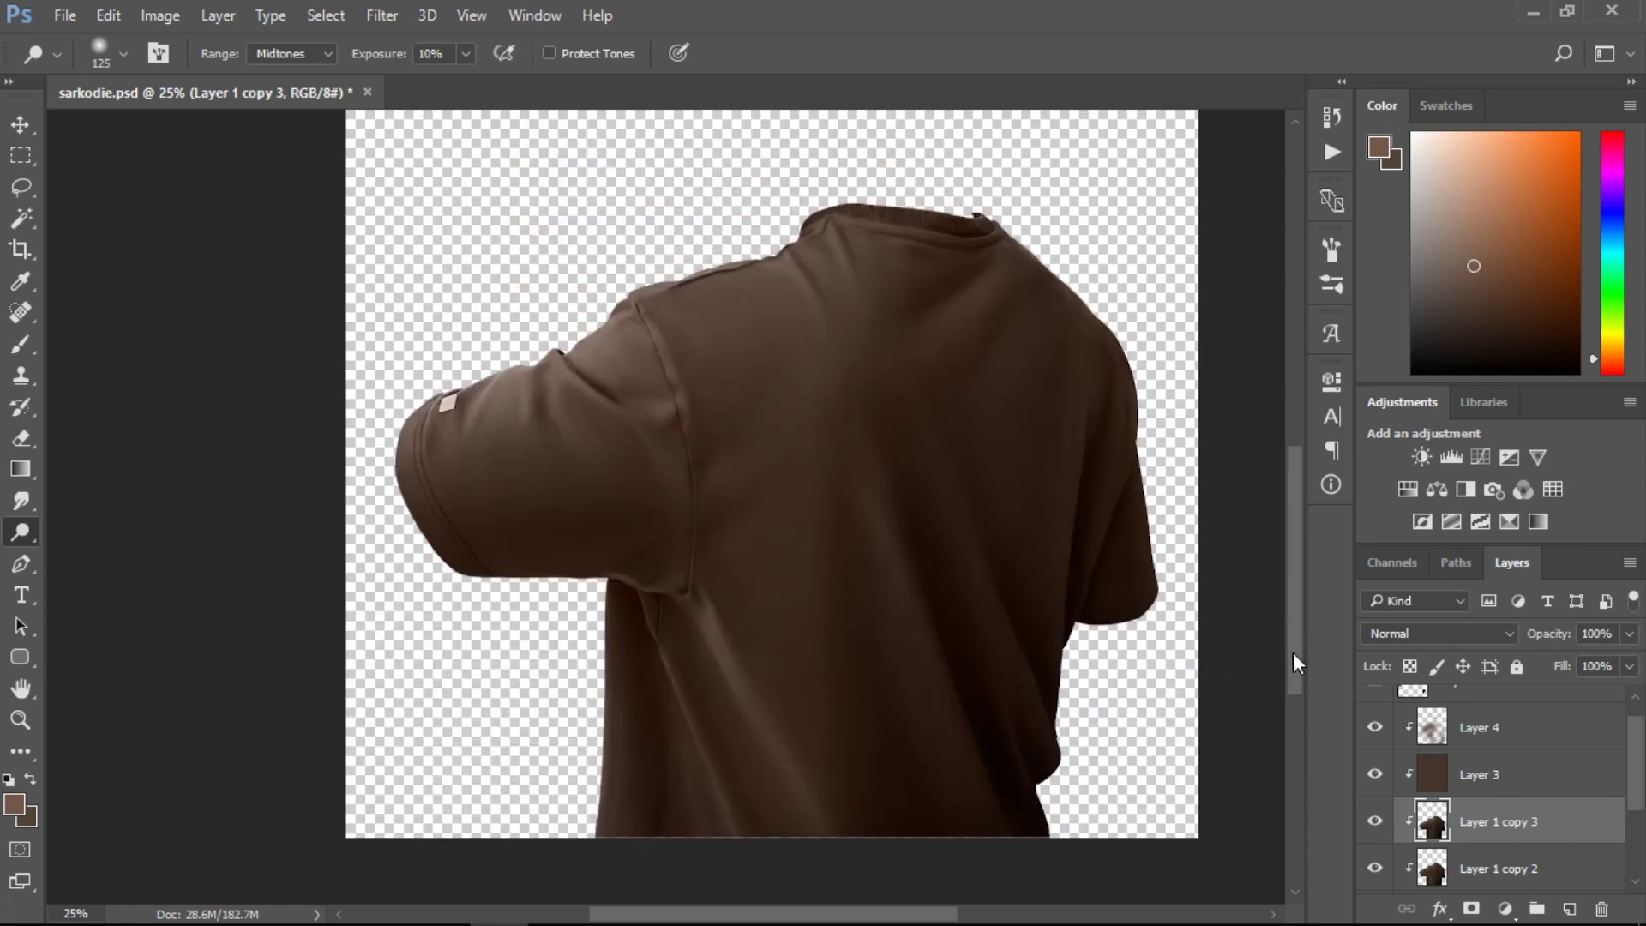
pyautogui.click(309, 56)
pyautogui.click(306, 108)
pyautogui.press('[')
pyautogui.press('[')
pyautogui.press('[')
pyautogui.keyDown('ctrl'); pyautogui.click(564, 352); pyautogui.keyUp('ctrl')
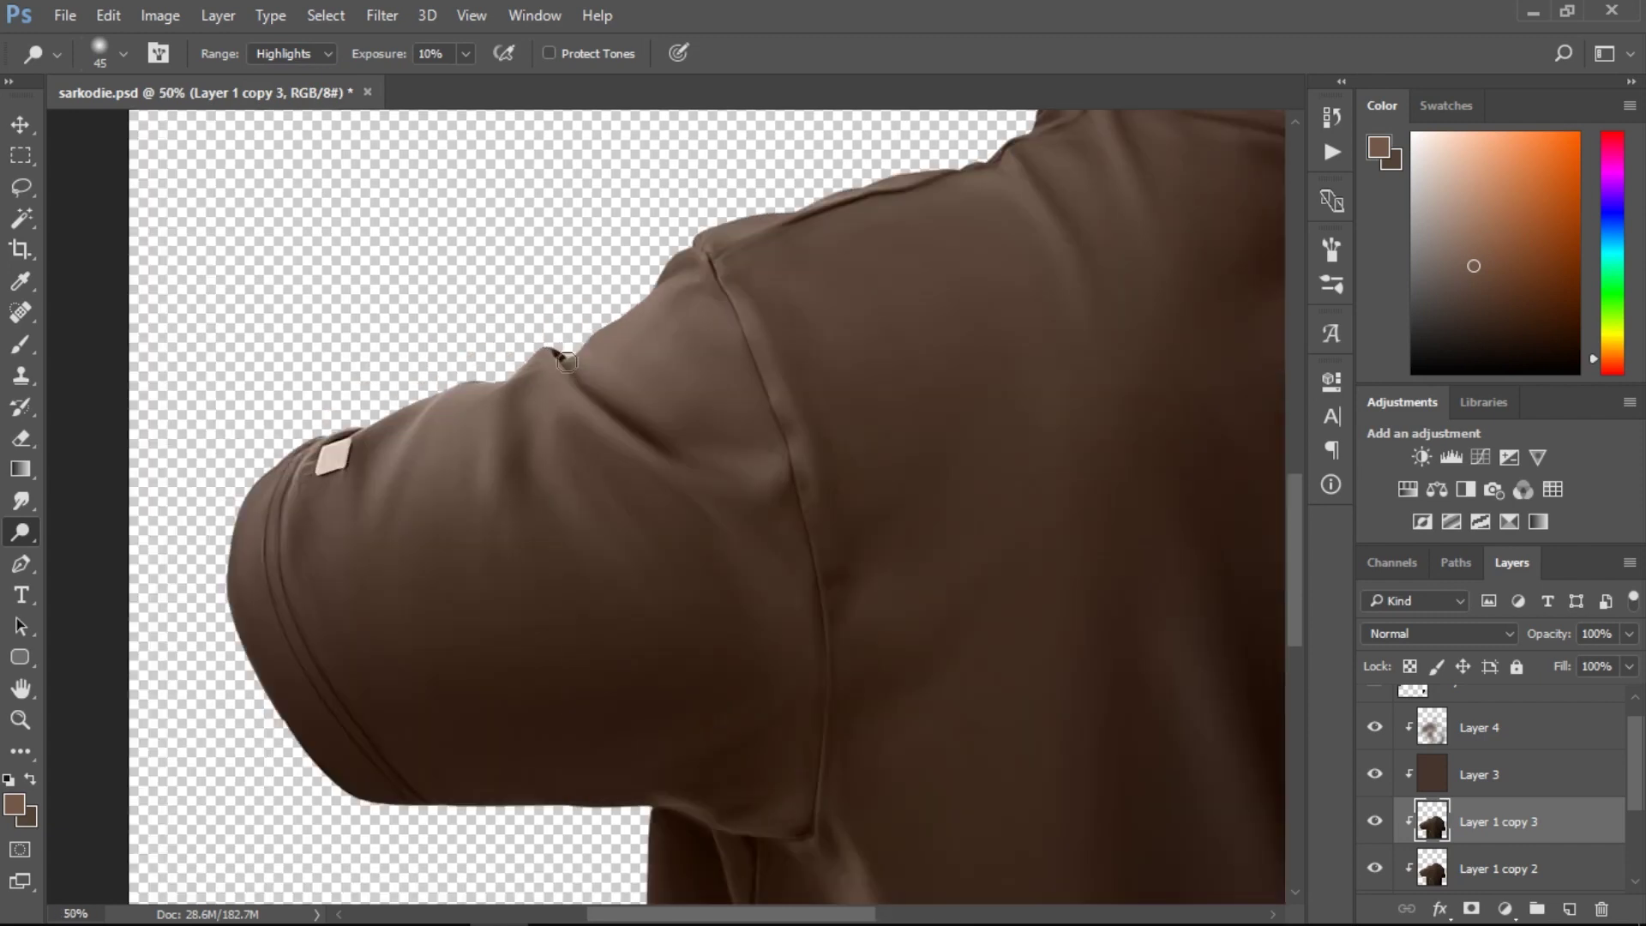
pyautogui.keyDown('ctrl'); pyautogui.click(574, 364); pyautogui.keyUp('ctrl')
pyautogui.press('[')
pyautogui.press('[')
pyautogui.press('[')
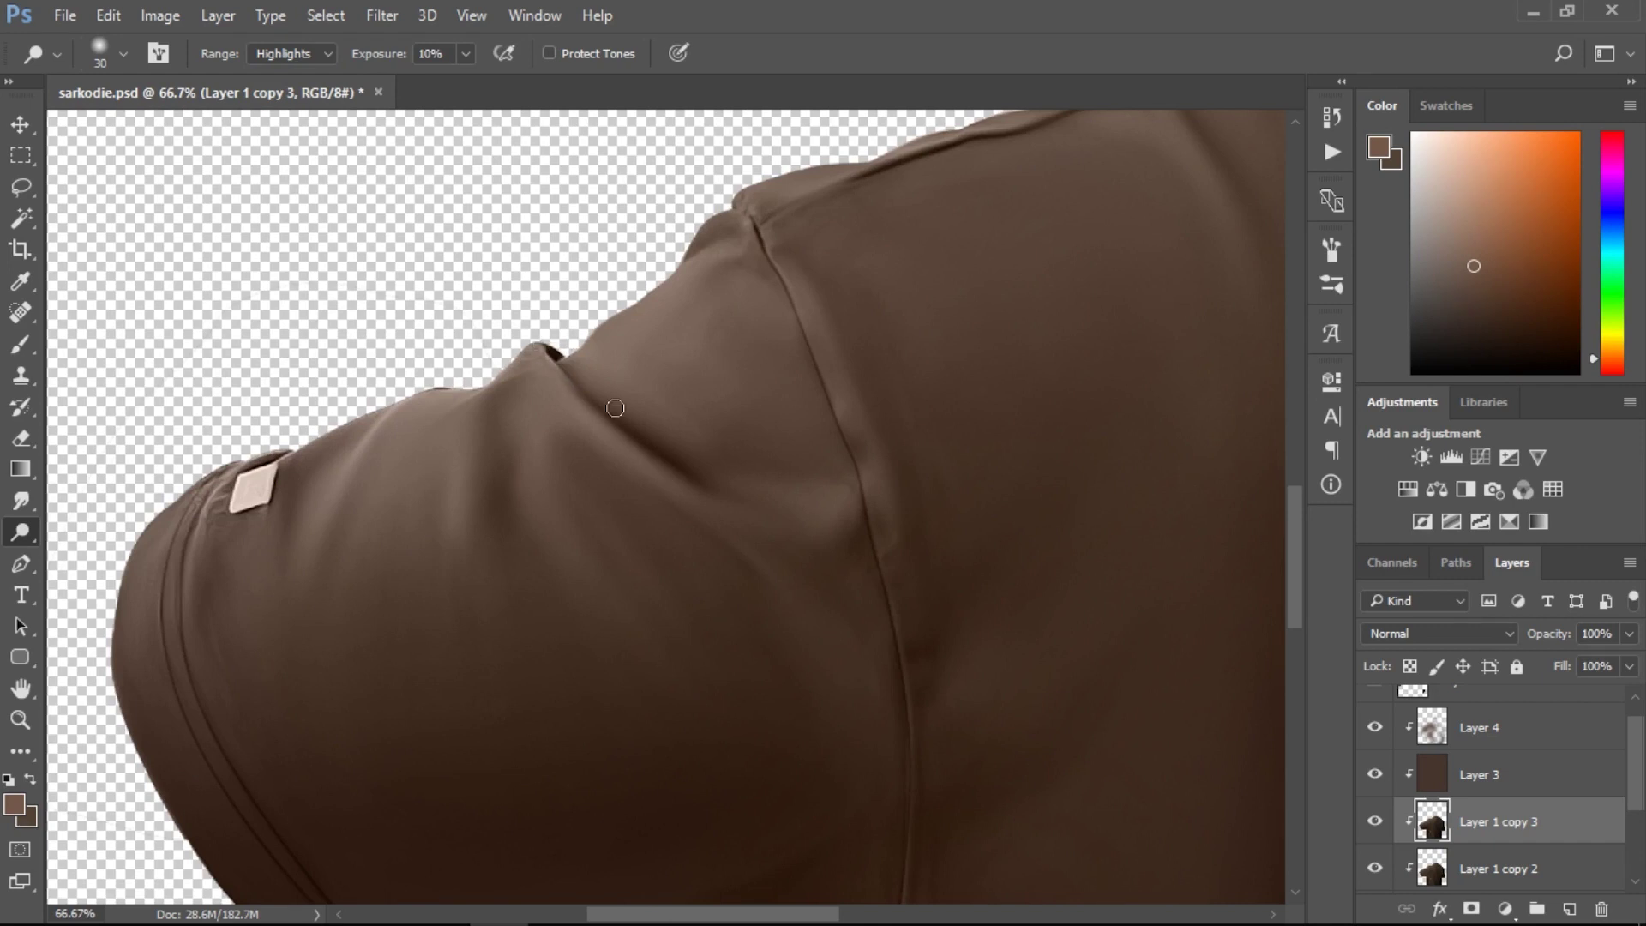
# Dodge fine highlights along the upper sleeve folds at 30% exposure, undoing stray strokes, and soften them with a 100 px Smudge brush.
pyautogui.click(288, 48)
pyautogui.click(323, 62)
pyautogui.click(314, 96)
pyautogui.moveTo(529, 355)
pyautogui.mouseDown()
pyautogui.moveTo(495, 388)
pyautogui.moveTo(661, 468)
pyautogui.mouseUp()
pyautogui.hotkey('ctrl', 'z')
pyautogui.moveTo(561, 379); pyautogui.dragTo(661, 494)
pyautogui.hotkey('ctrl', 'z')
pyautogui.hotkey('ctrl', 'z')
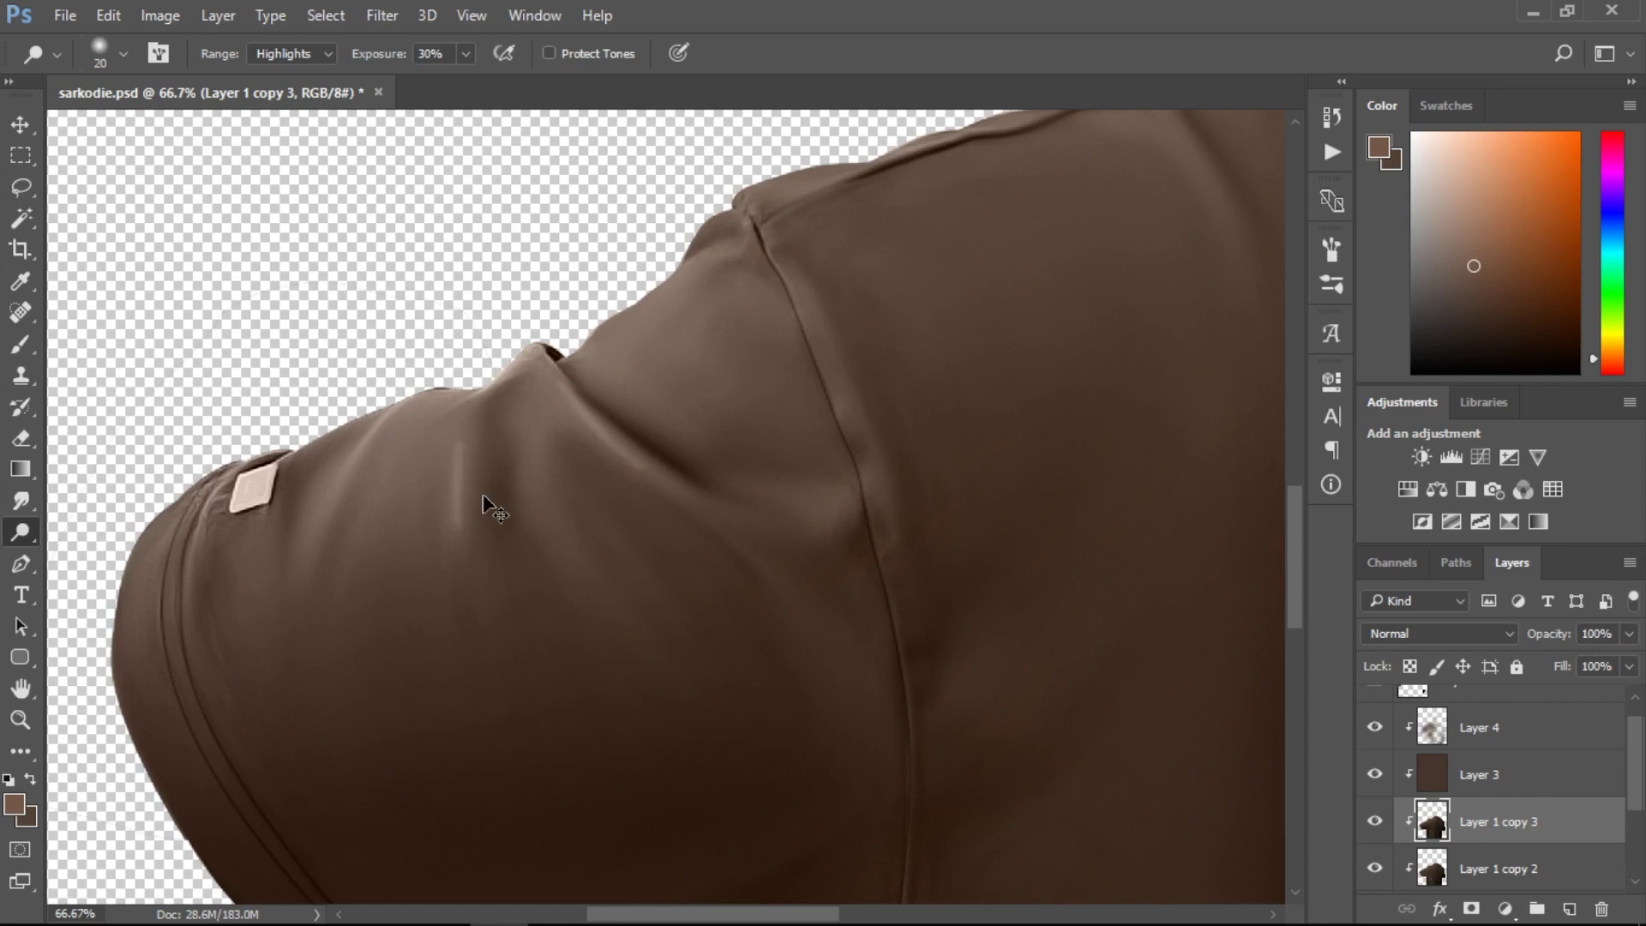
pyautogui.hotkey('ctrl', 'z')
pyautogui.moveTo(405, 424); pyautogui.dragTo(333, 527)
pyautogui.press('r')
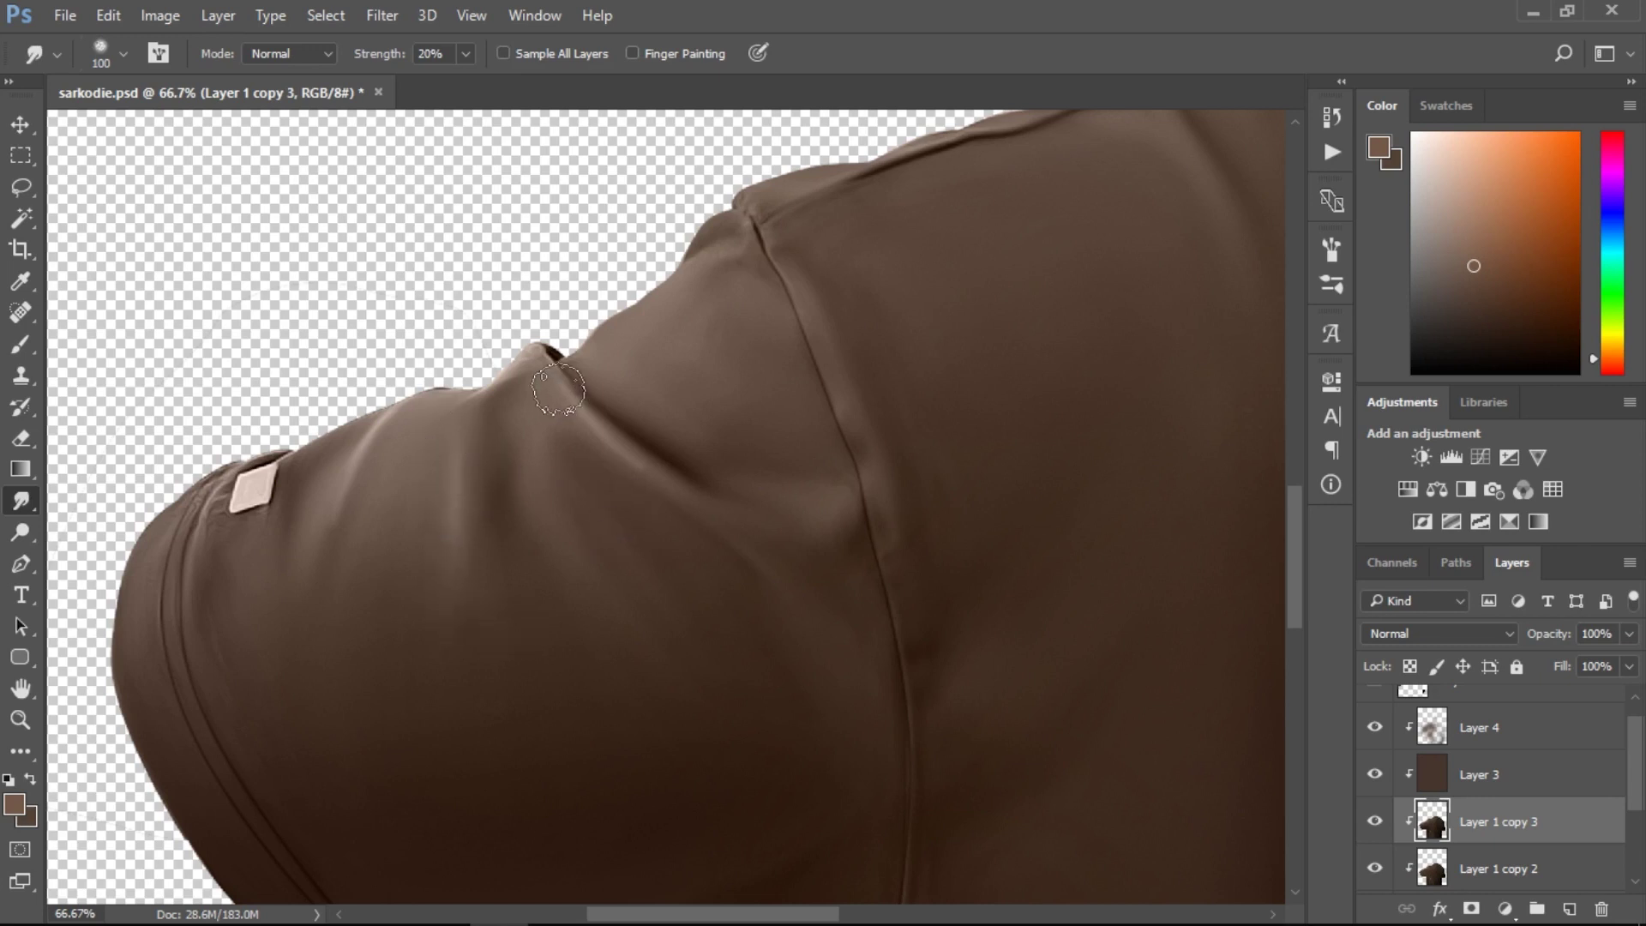
# Dodge highlights along the cuff stitching and the armhole seam down to the underarm, using 30 px and 60 px brushes.
pyautogui.press('o')
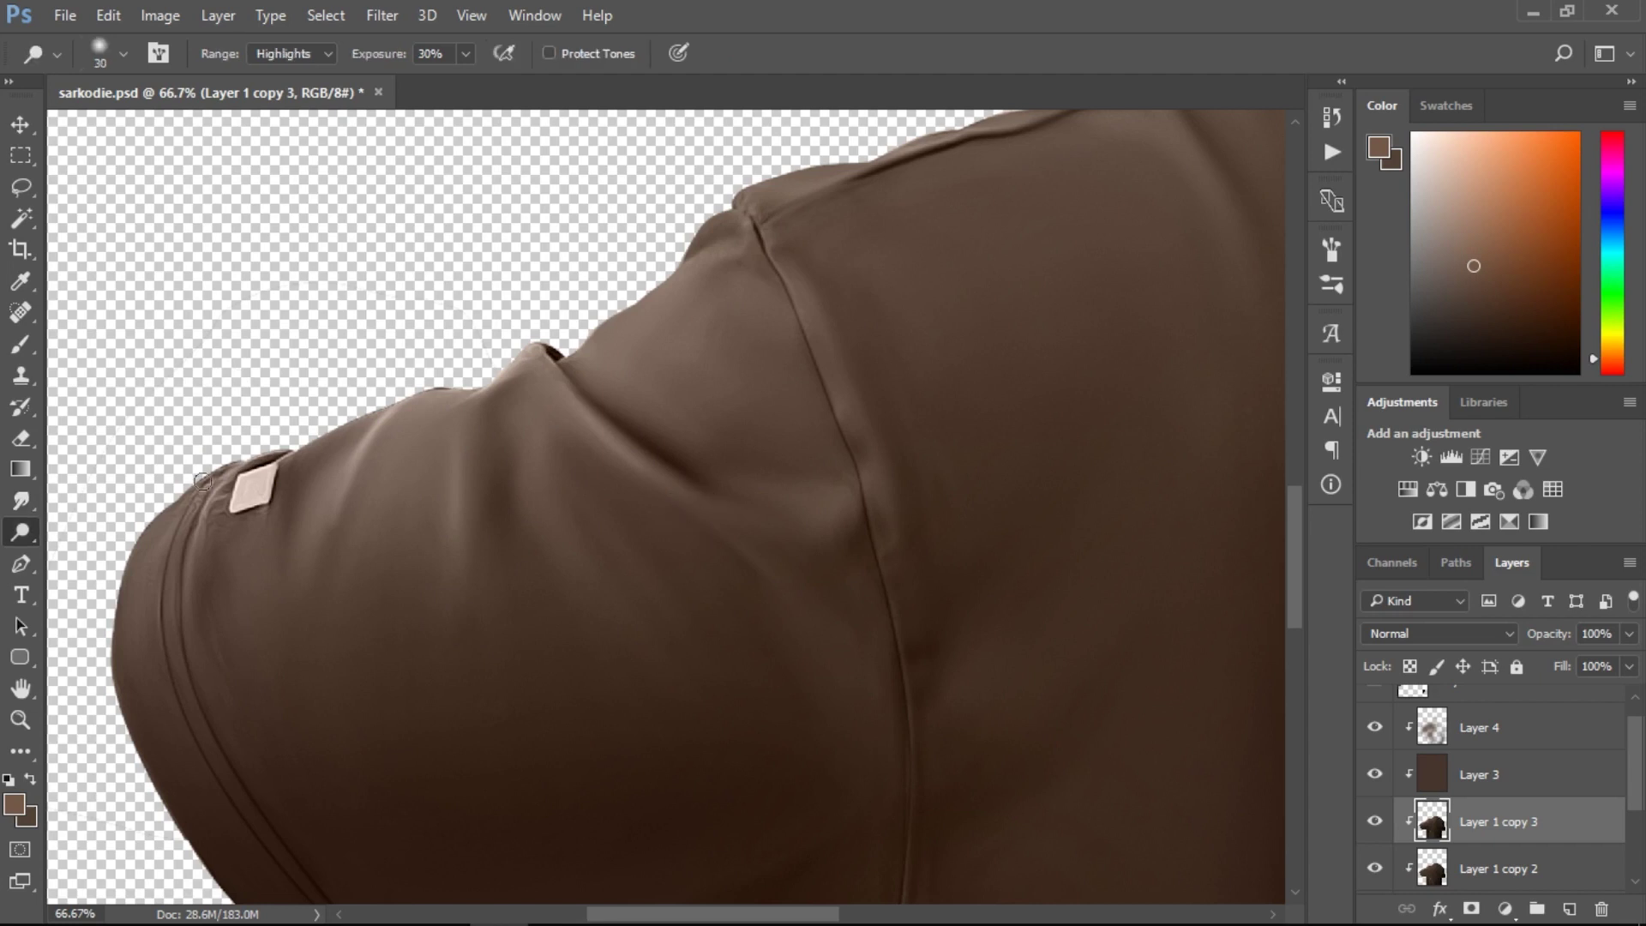
pyautogui.moveTo(185, 533)
pyautogui.mouseDown()
pyautogui.moveTo(177, 603)
pyautogui.moveTo(212, 459)
pyautogui.moveTo(173, 582)
pyautogui.moveTo(171, 654)
pyautogui.moveTo(205, 493)
pyautogui.moveTo(186, 674)
pyautogui.mouseUp()
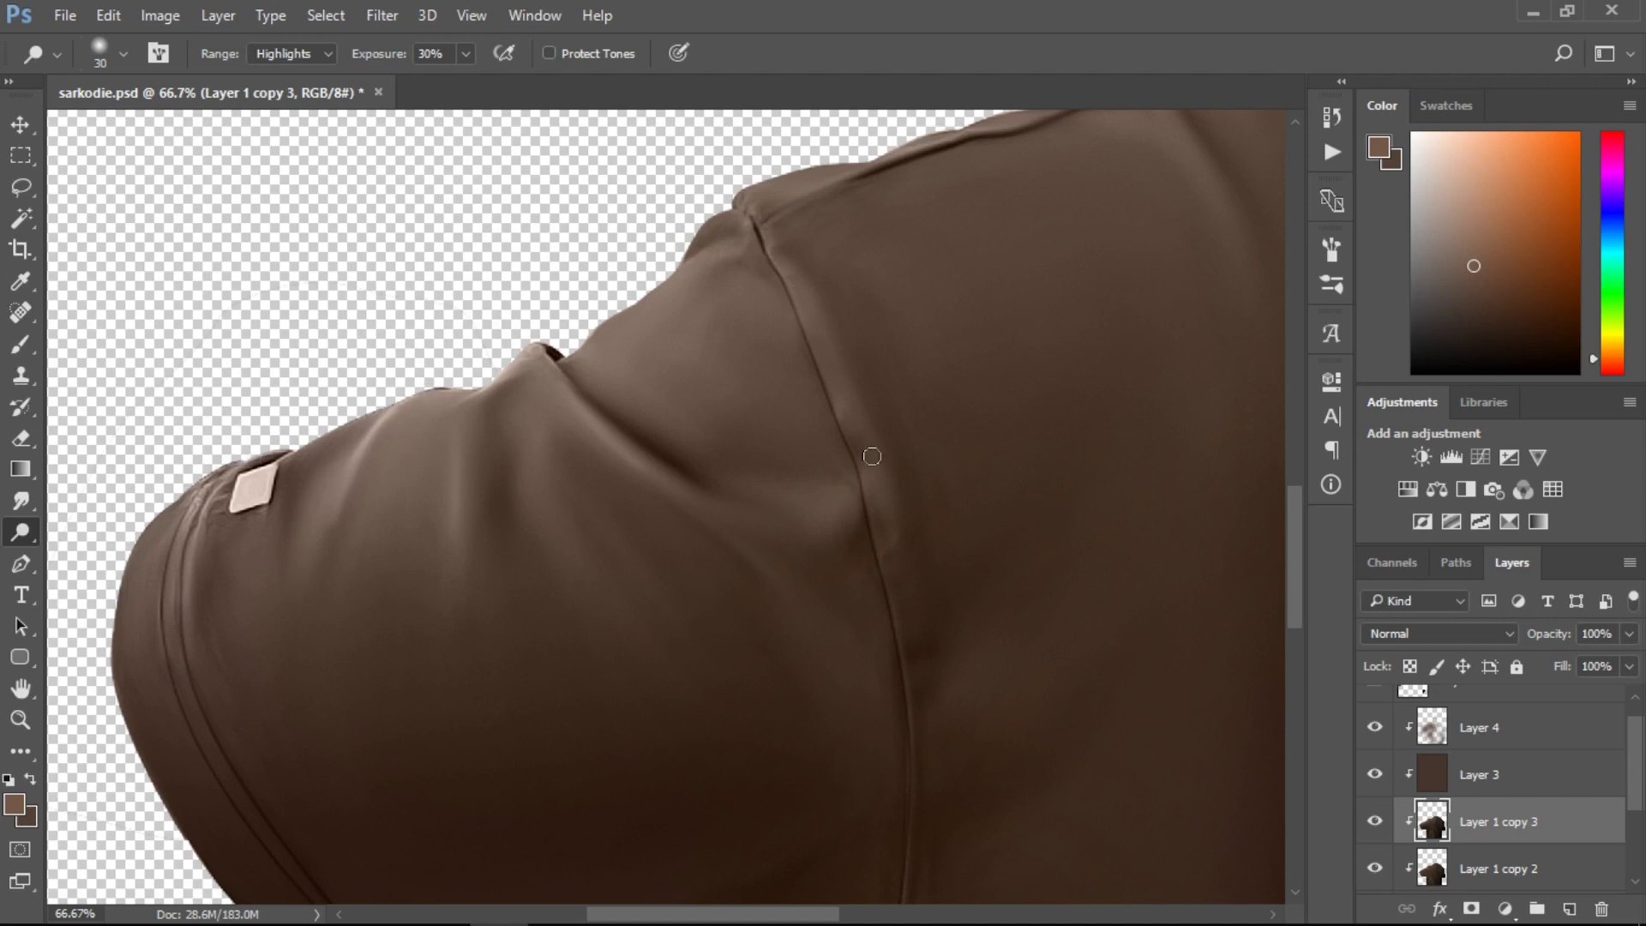
pyautogui.moveTo(871, 456)
pyautogui.mouseDown()
pyautogui.moveTo(873, 408)
pyautogui.moveTo(784, 275)
pyautogui.moveTo(894, 570)
pyautogui.mouseUp()
pyautogui.press(']')
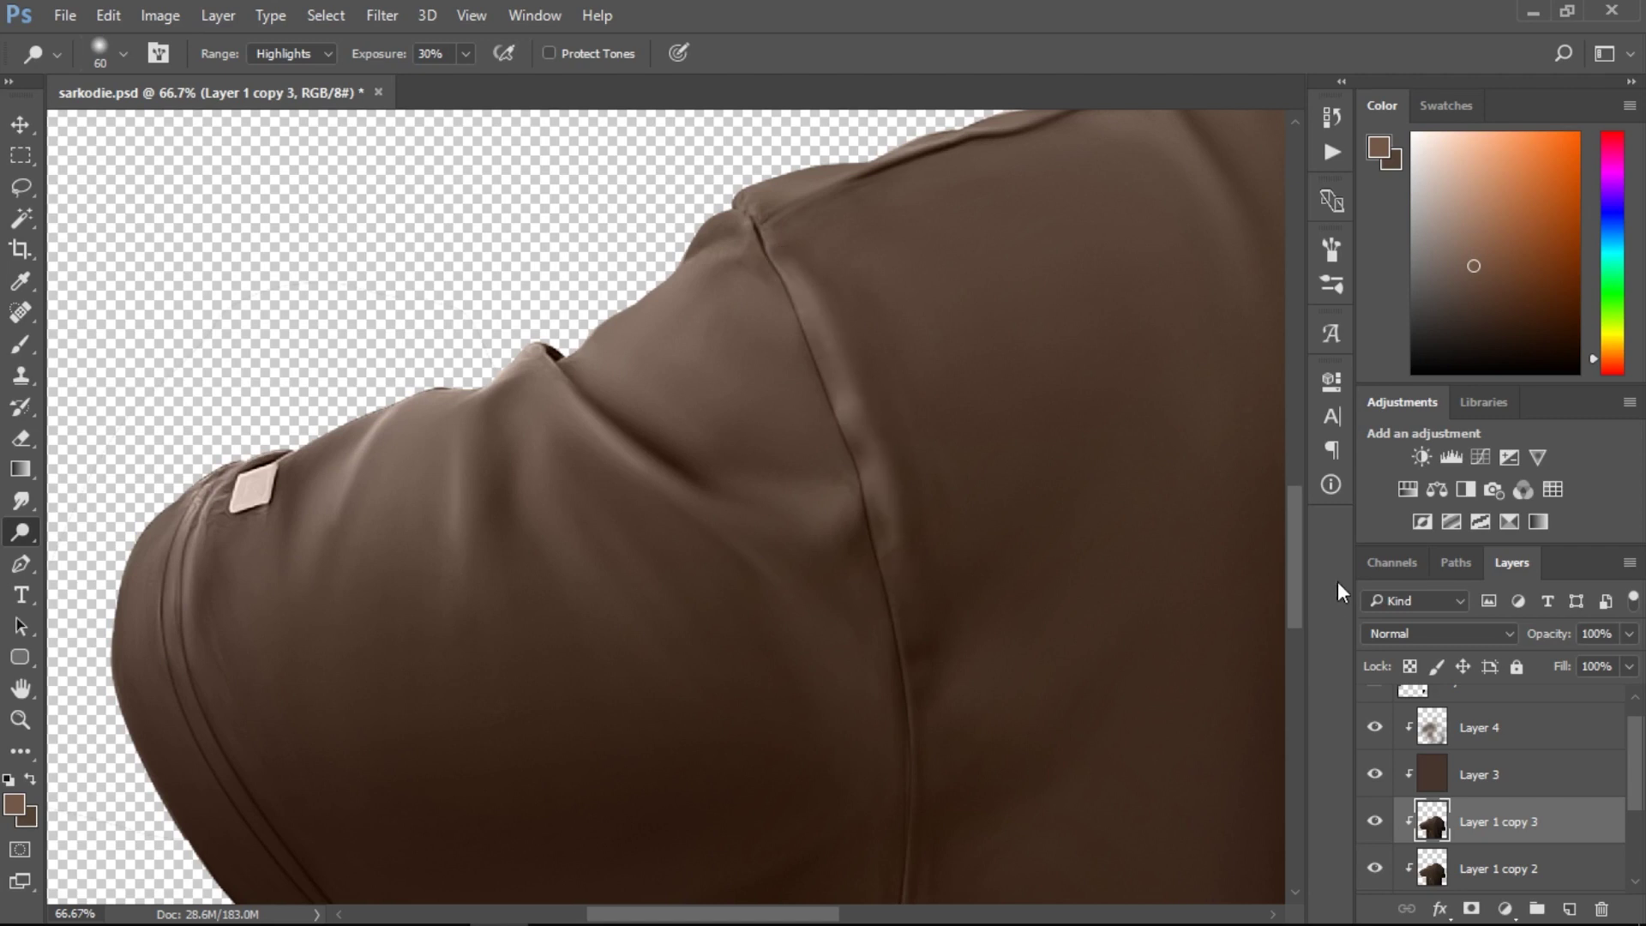
pyautogui.moveTo(1298, 593); pyautogui.dragTo(1294, 652)
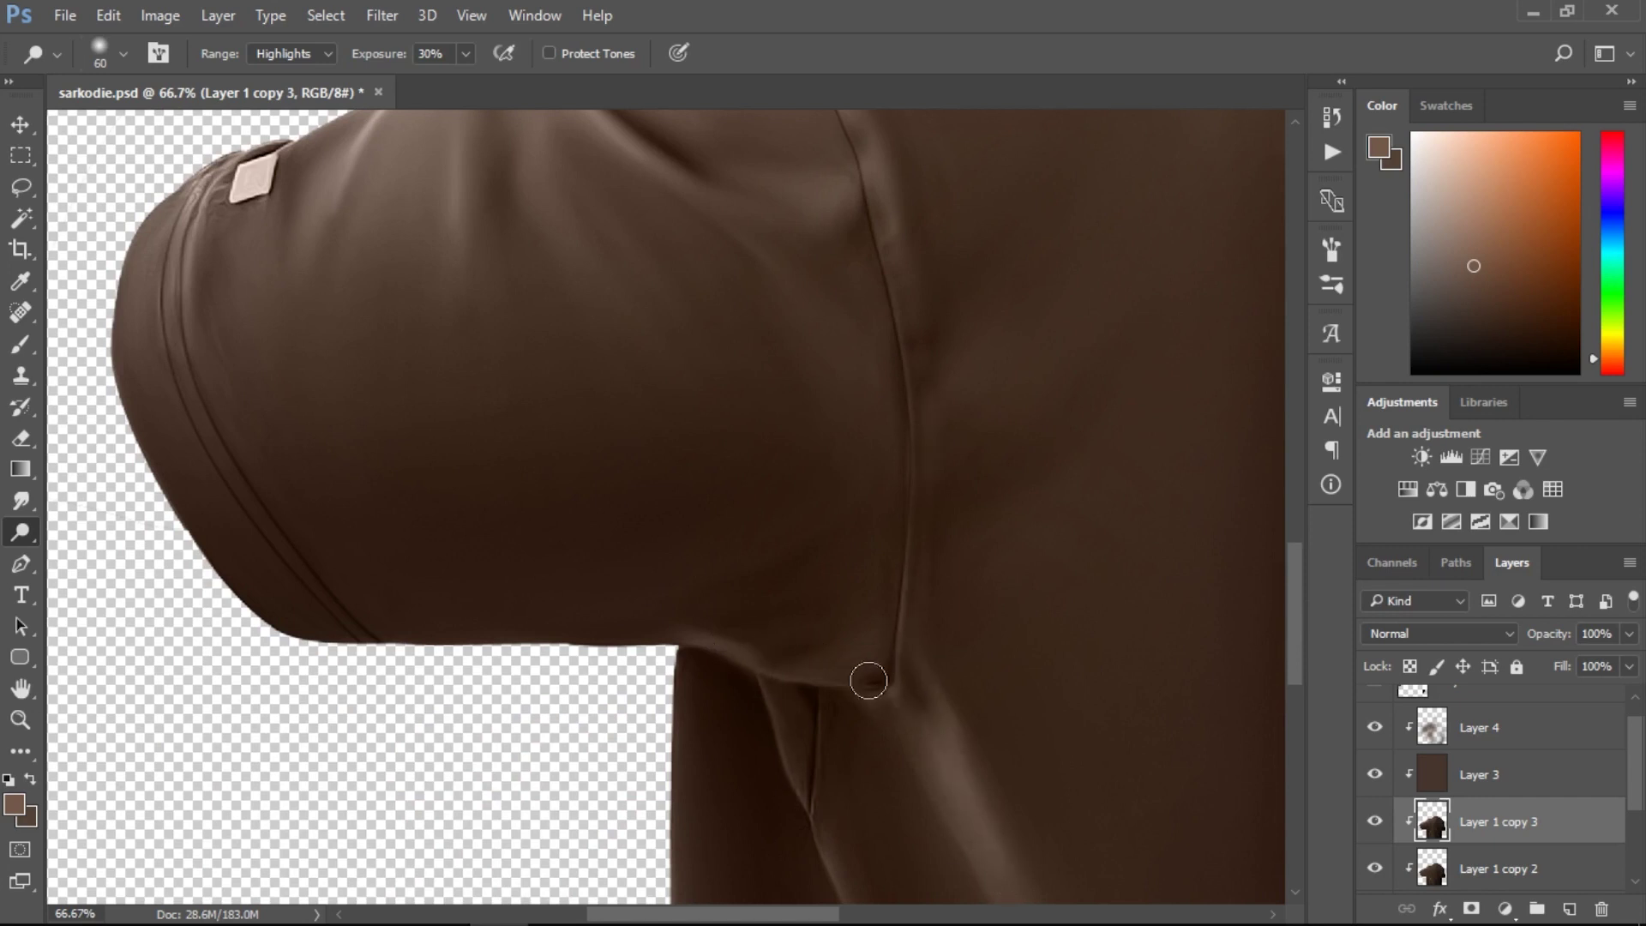
pyautogui.keyDown('alt'); pyautogui.click(752, 638); pyautogui.keyUp('alt')
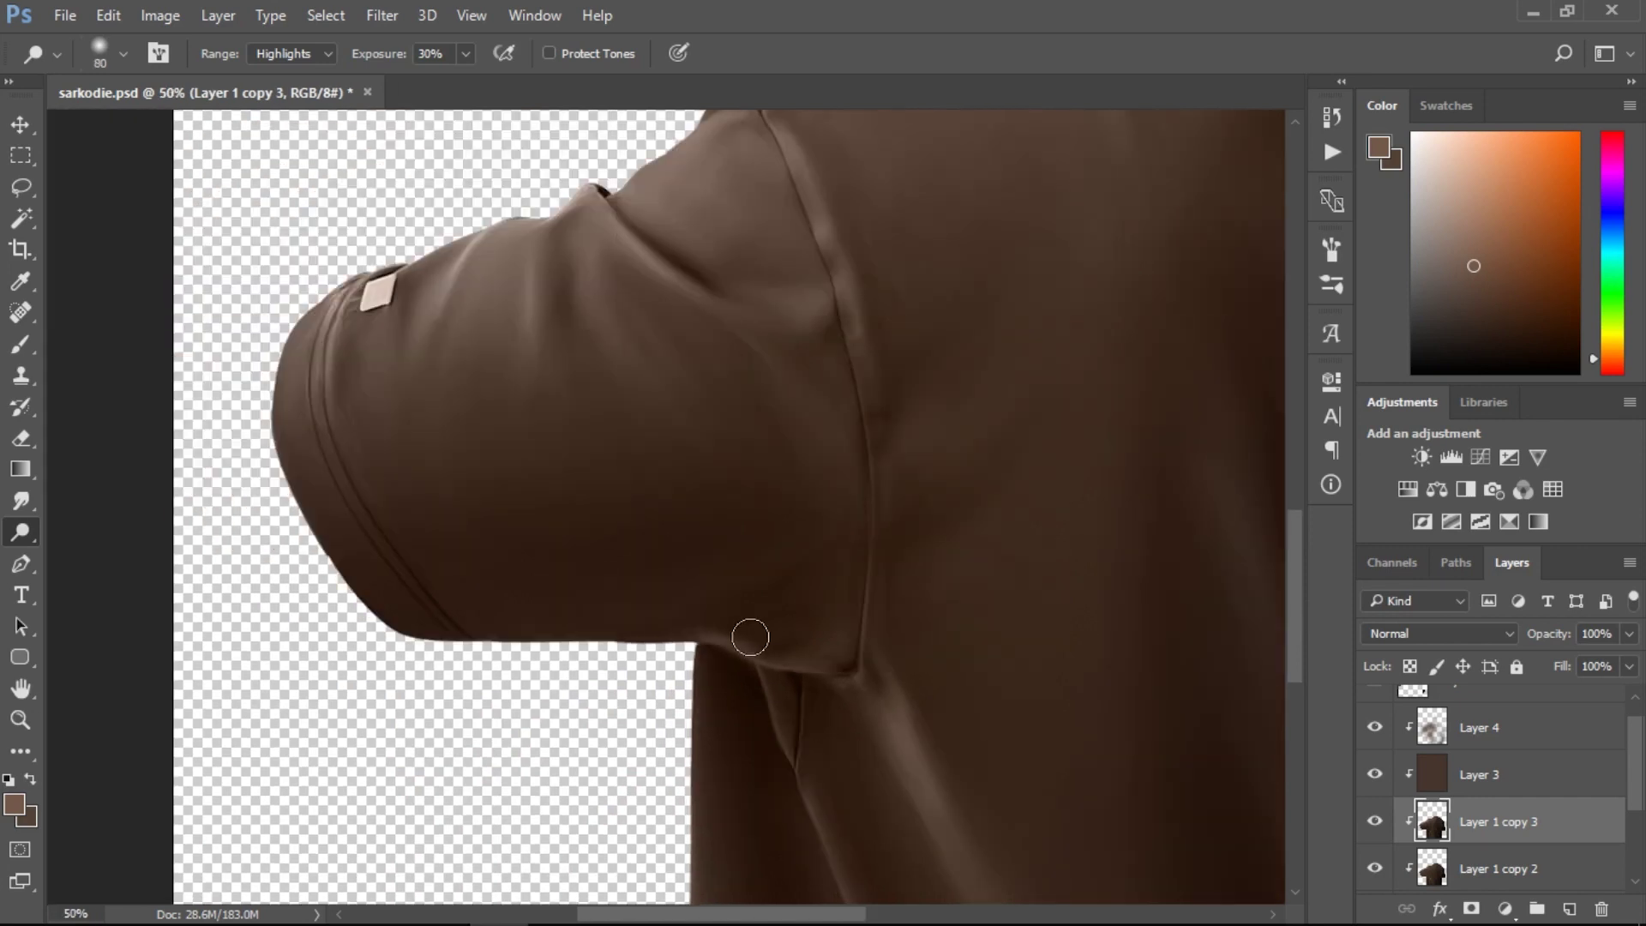
# Try Dodge highlights along the near shoulder seam with a 100 px brush and small accents on the sleeve folds with a 25 px brush.
pyautogui.press(']')
pyautogui.press(']')
pyautogui.press(']')
pyautogui.press(']')
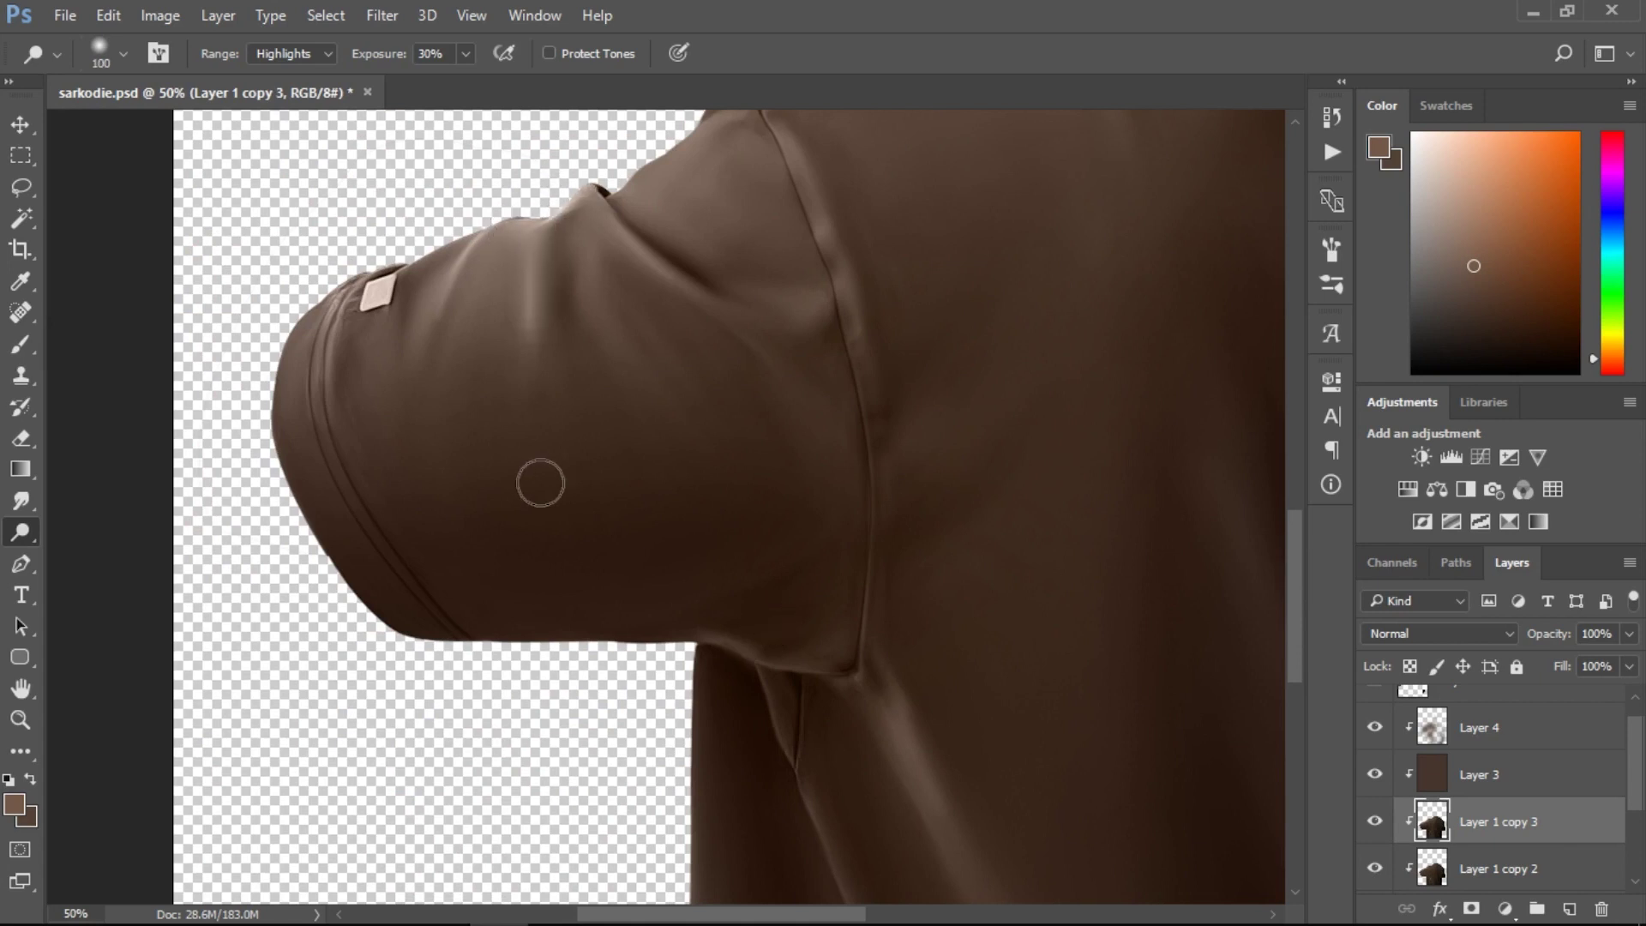
pyautogui.moveTo(1296, 644); pyautogui.dragTo(1299, 574)
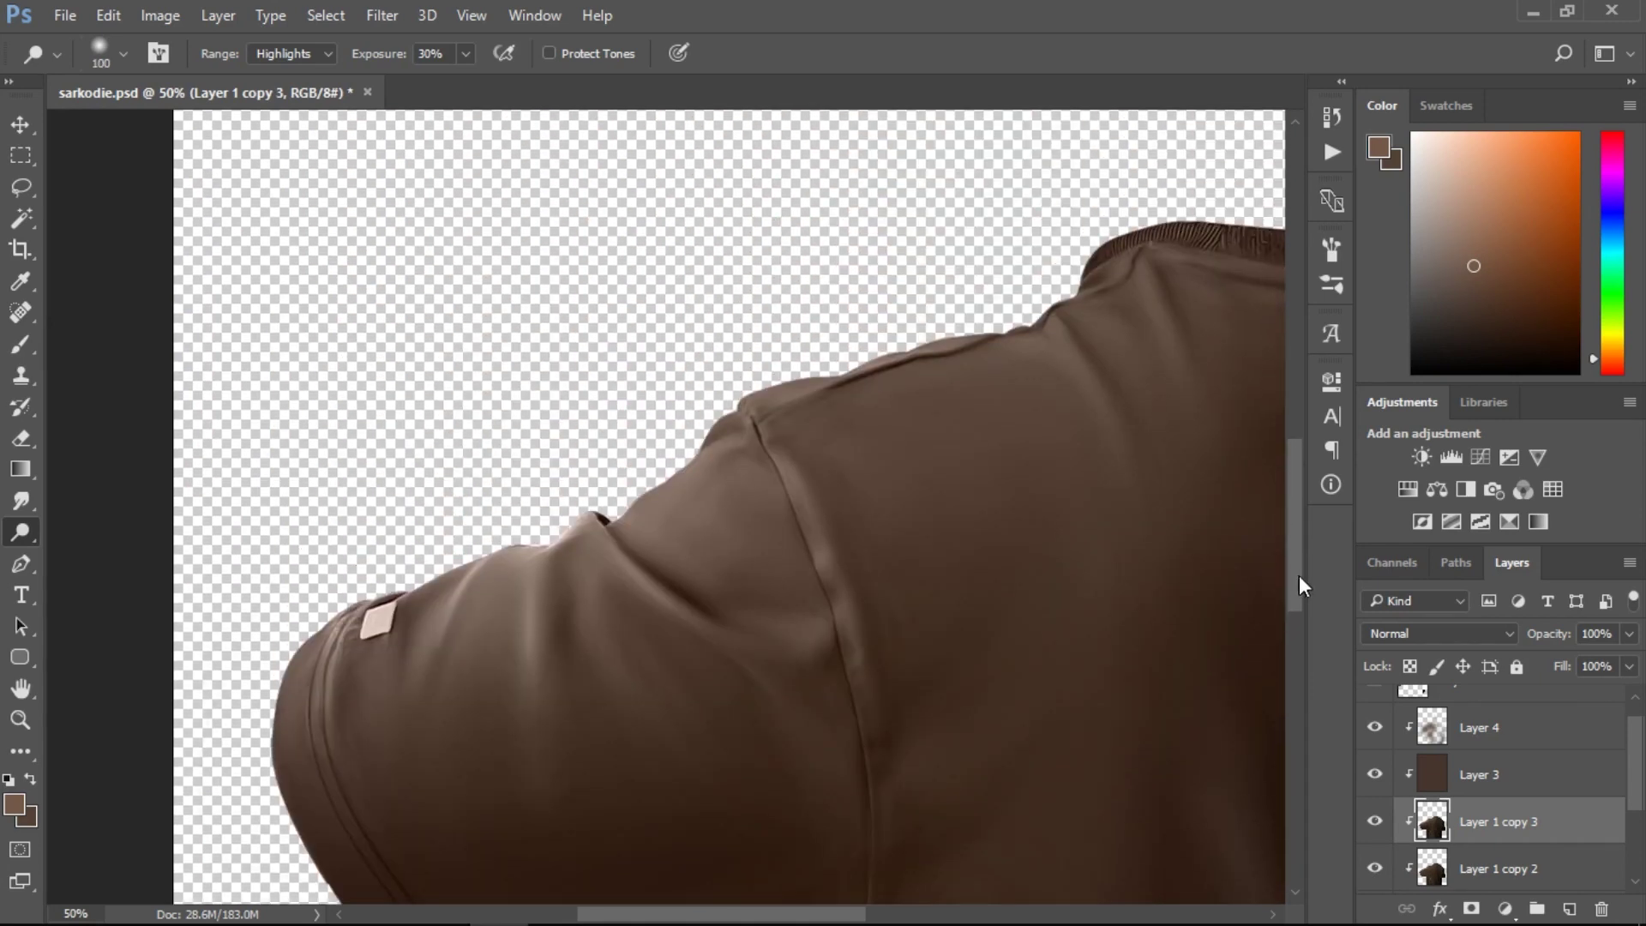
pyautogui.moveTo(899, 366); pyautogui.dragTo(1050, 319)
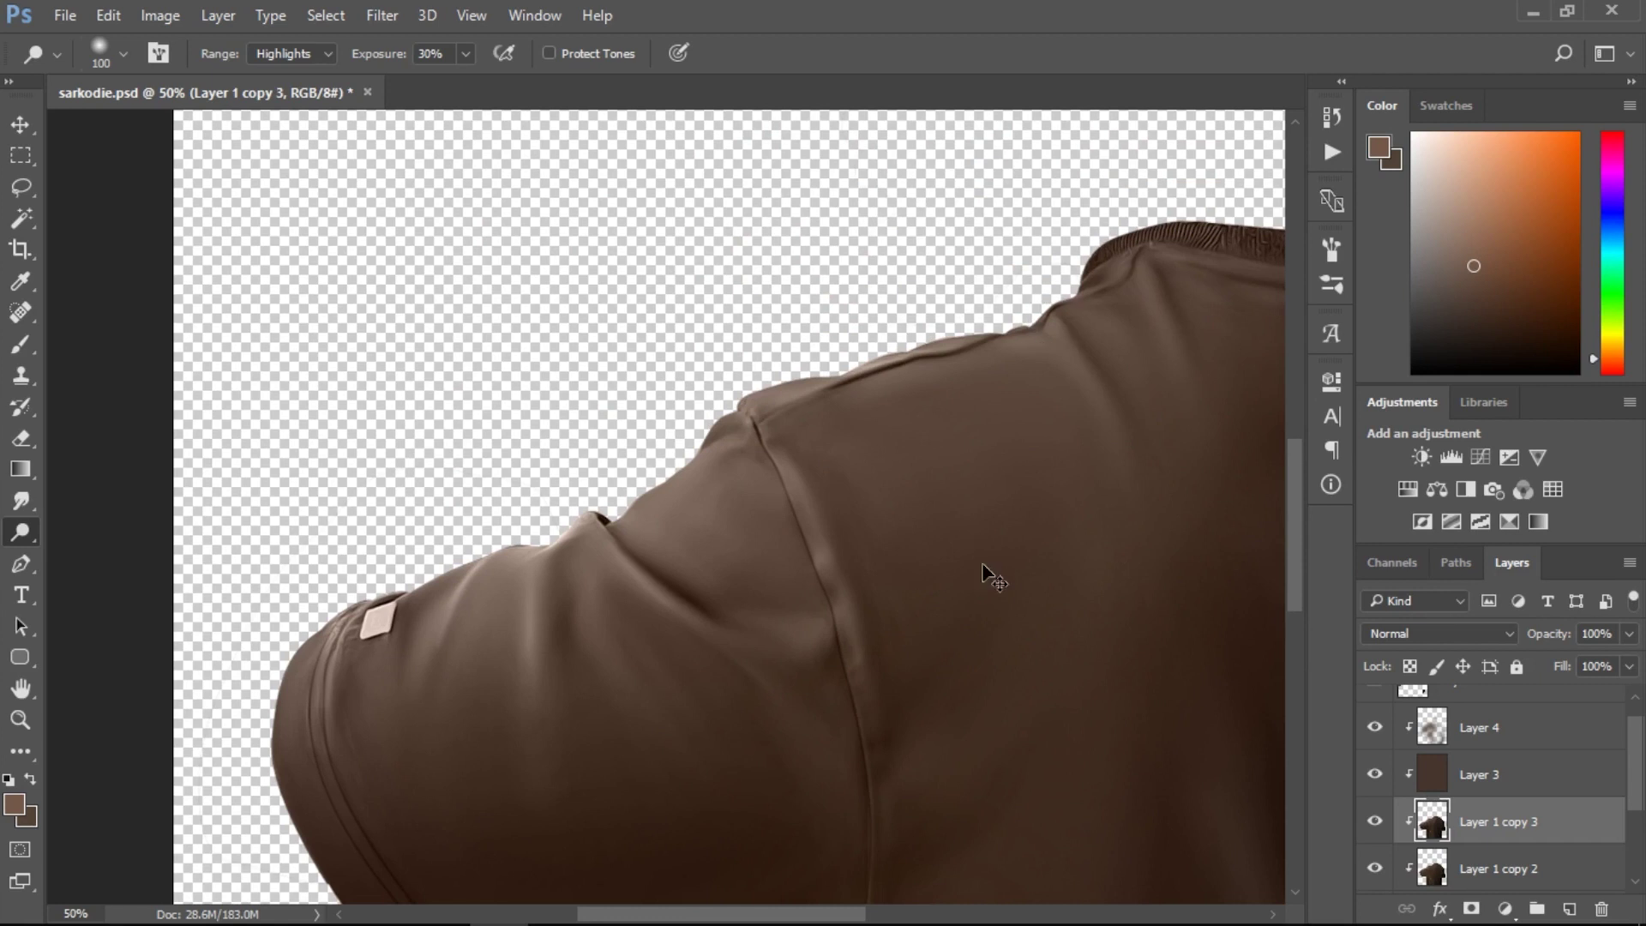
pyautogui.press('[')
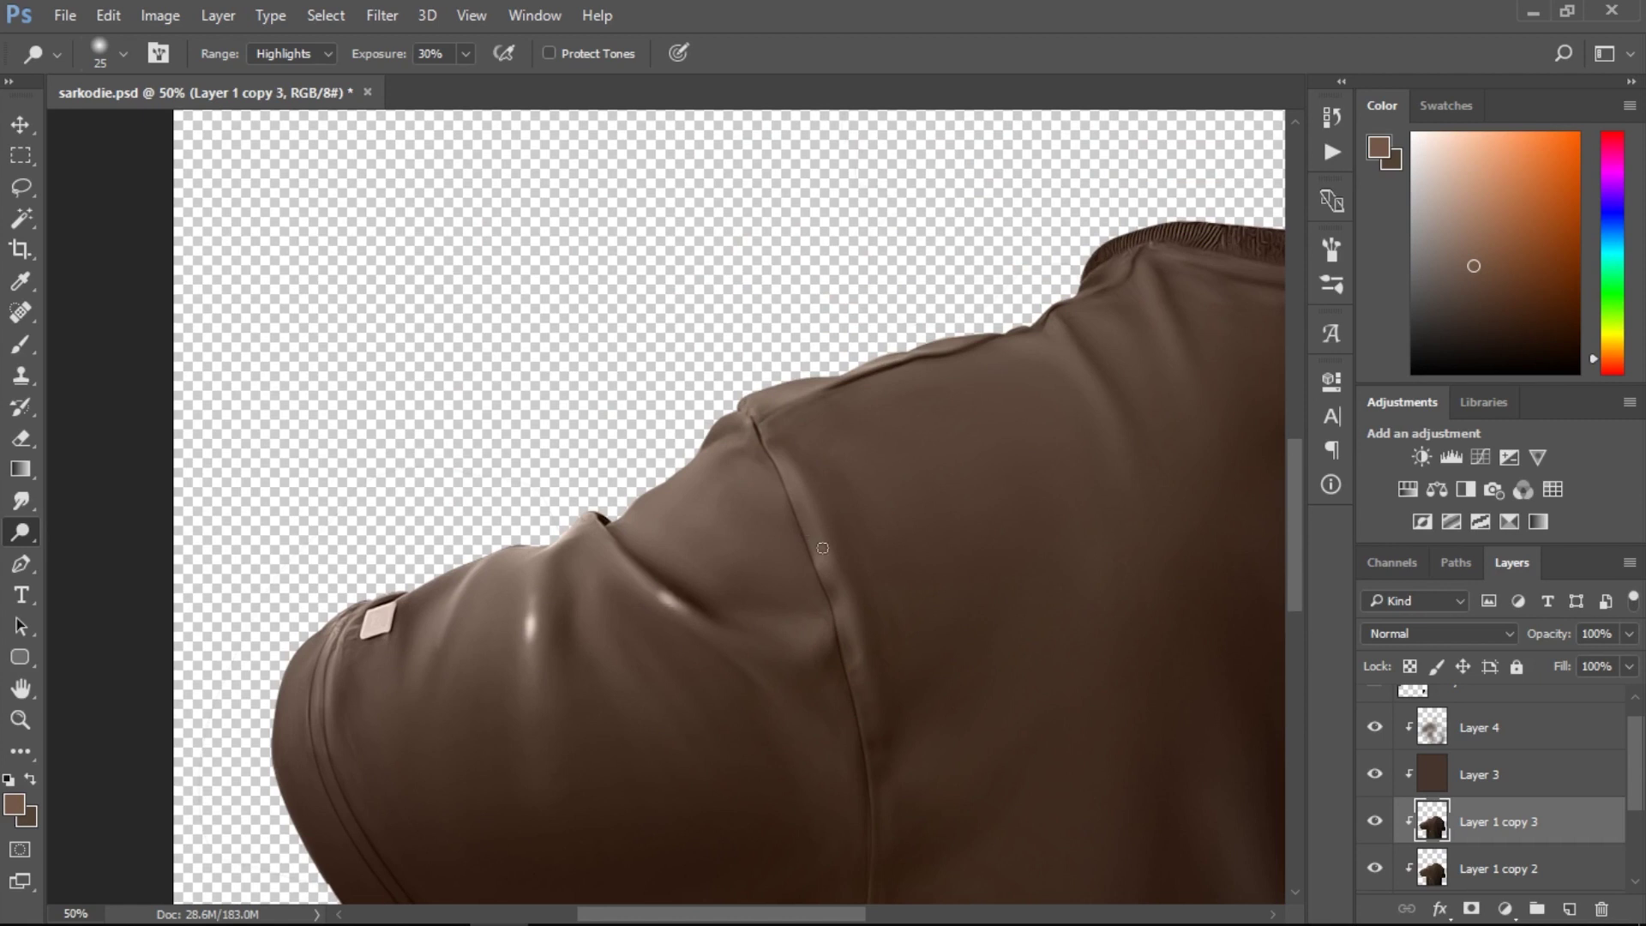
pyautogui.moveTo(821, 546); pyautogui.dragTo(826, 561)
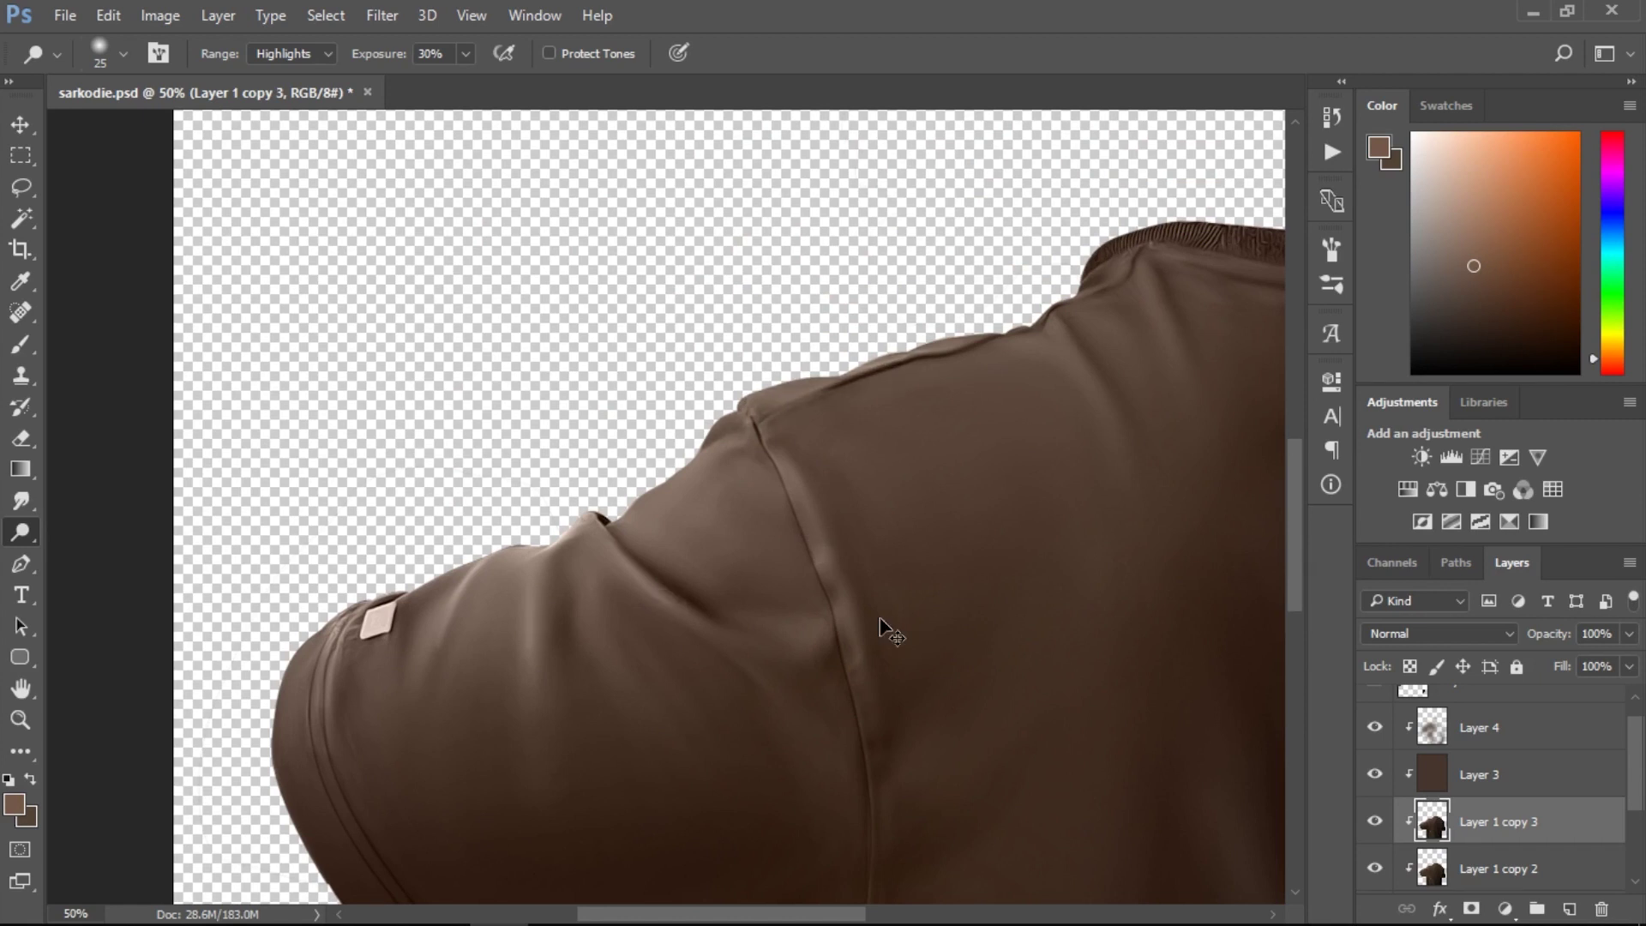
# Dodge the fold beside the collar with a 40 px brush and the far shoulder and sleeve edge with a 60 px brush.
pyautogui.moveTo(1135, 261); pyautogui.dragTo(1097, 295)
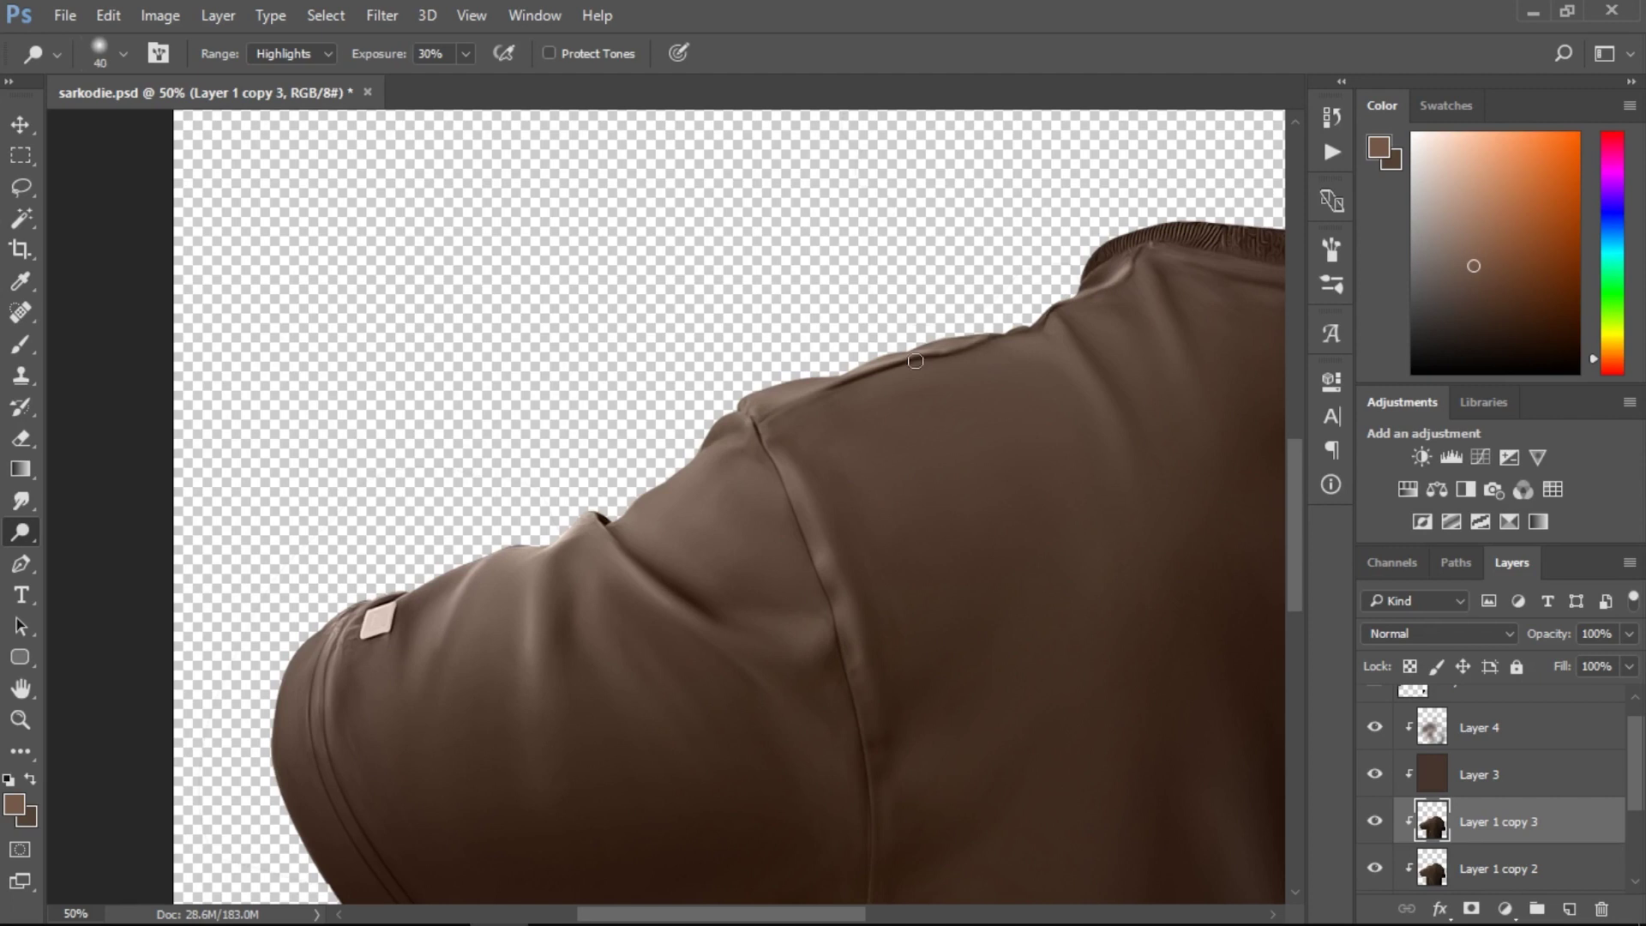
pyautogui.moveTo(778, 915); pyautogui.dragTo(925, 896)
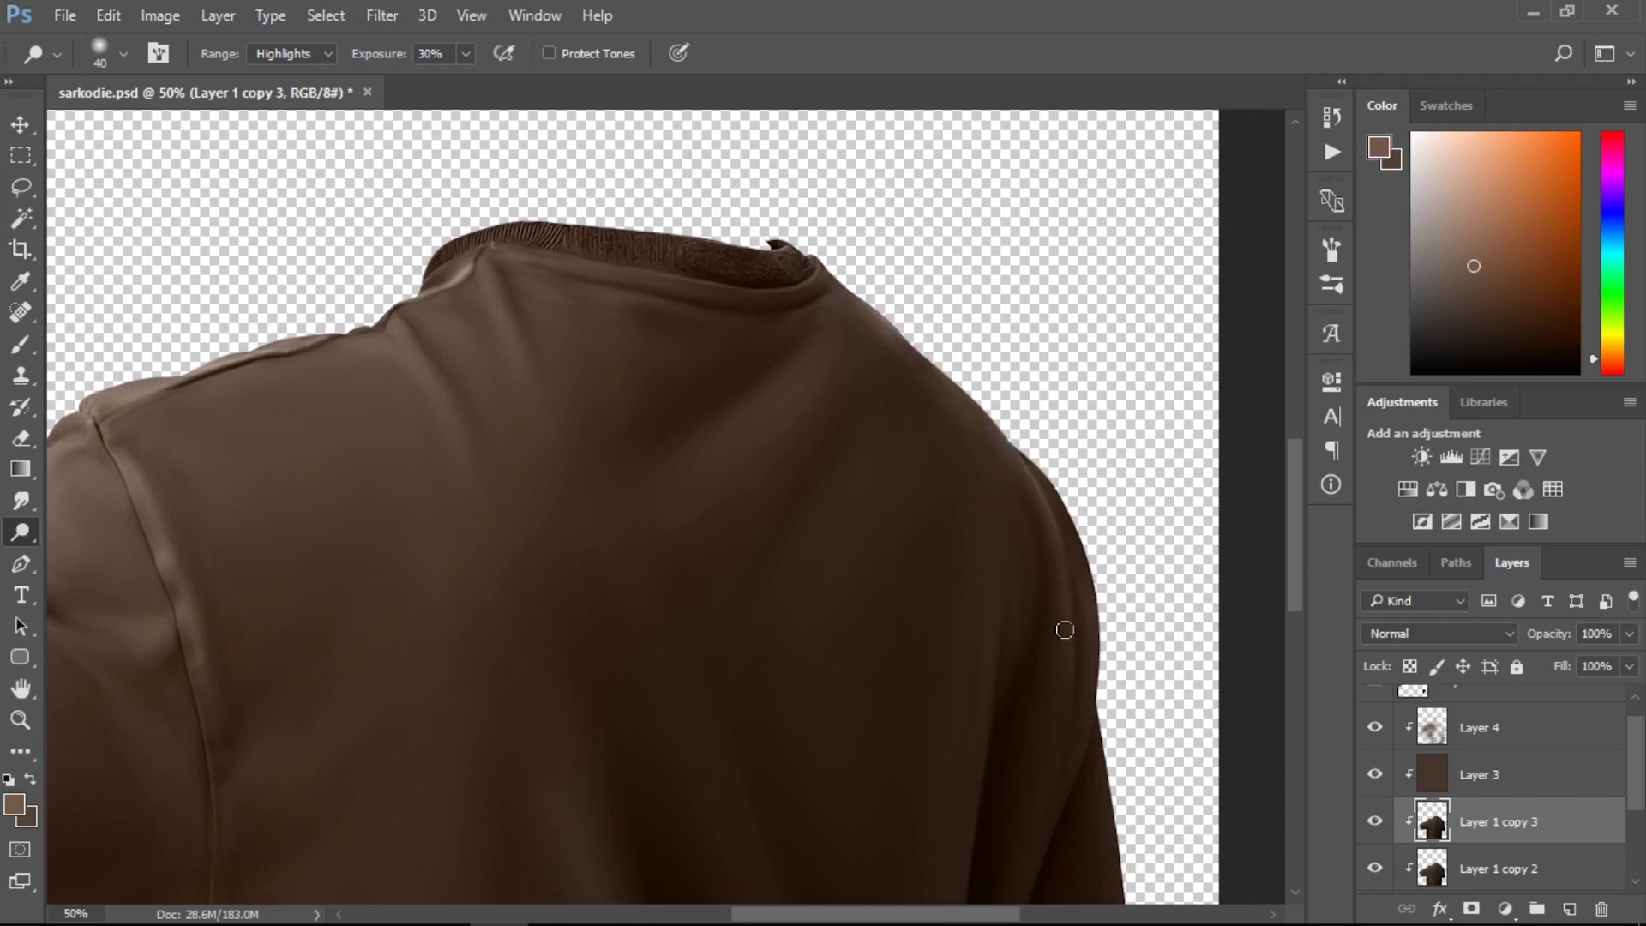
pyautogui.press(']')
pyautogui.press(']')
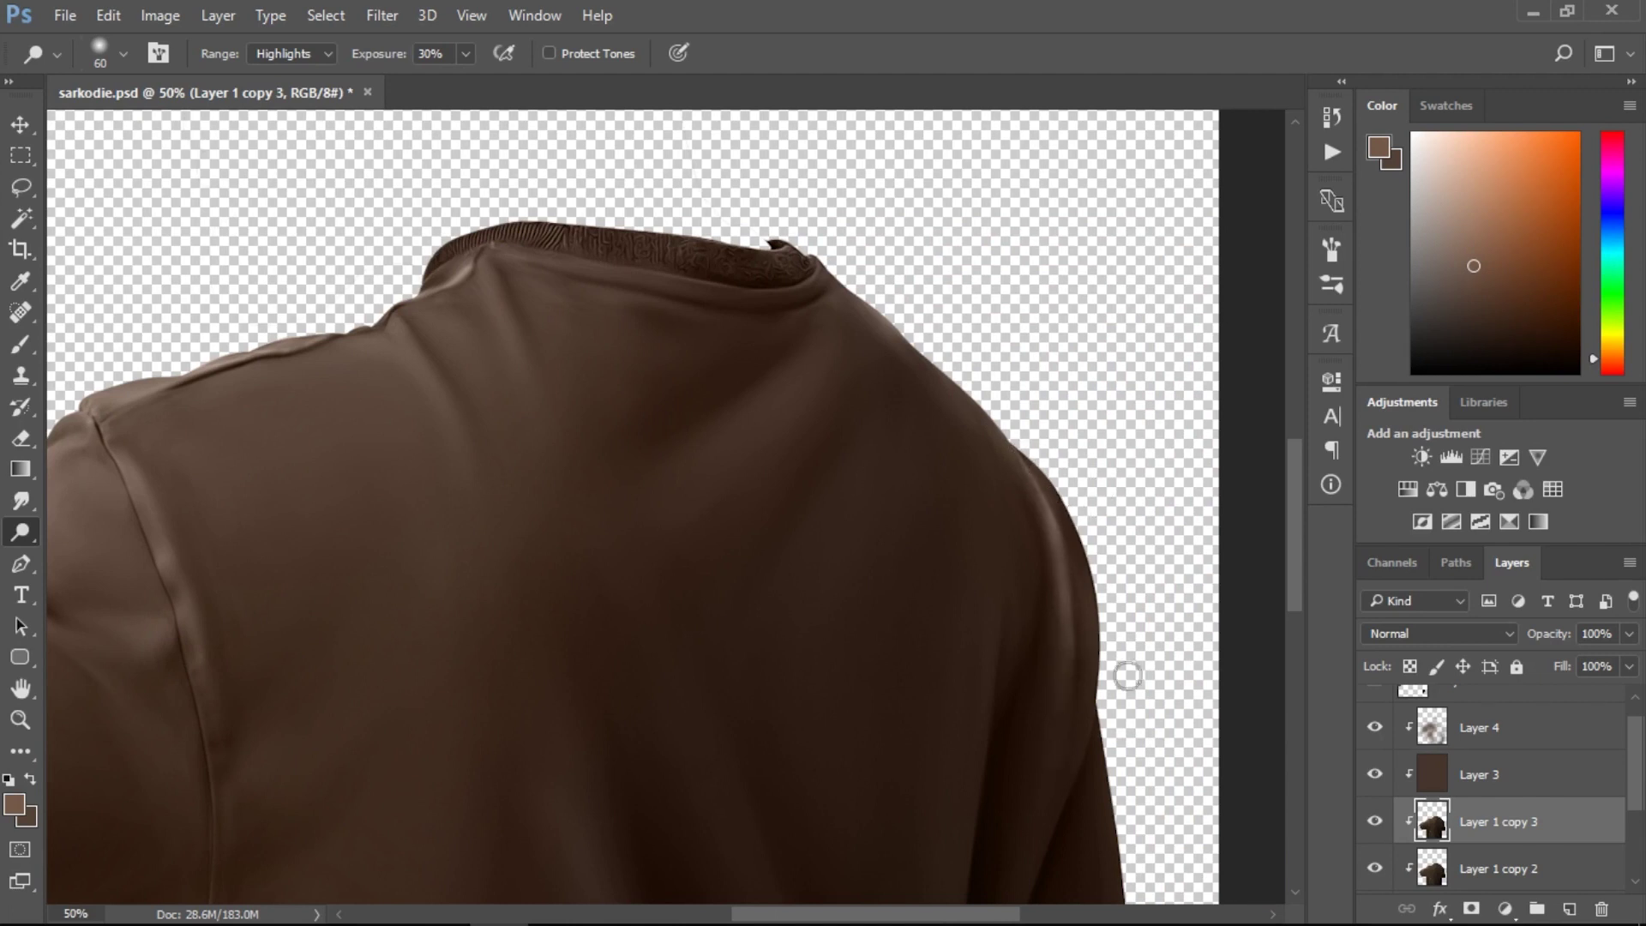
pyautogui.moveTo(1303, 507); pyautogui.dragTo(1301, 586)
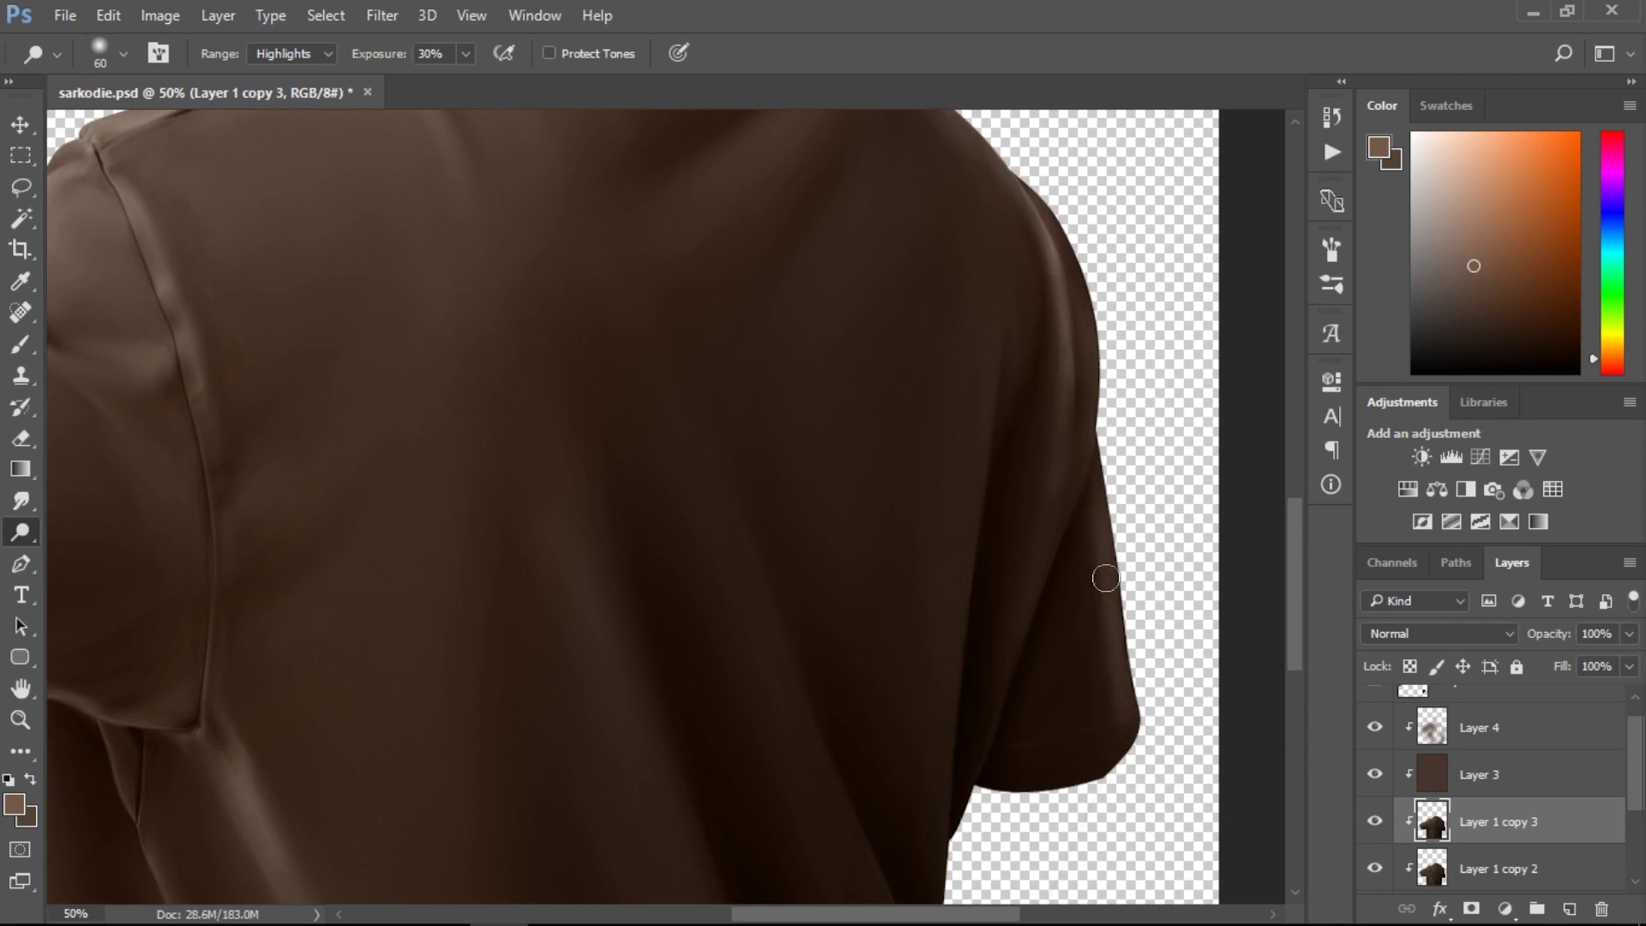
pyautogui.moveTo(1303, 682); pyautogui.dragTo(1294, 604)
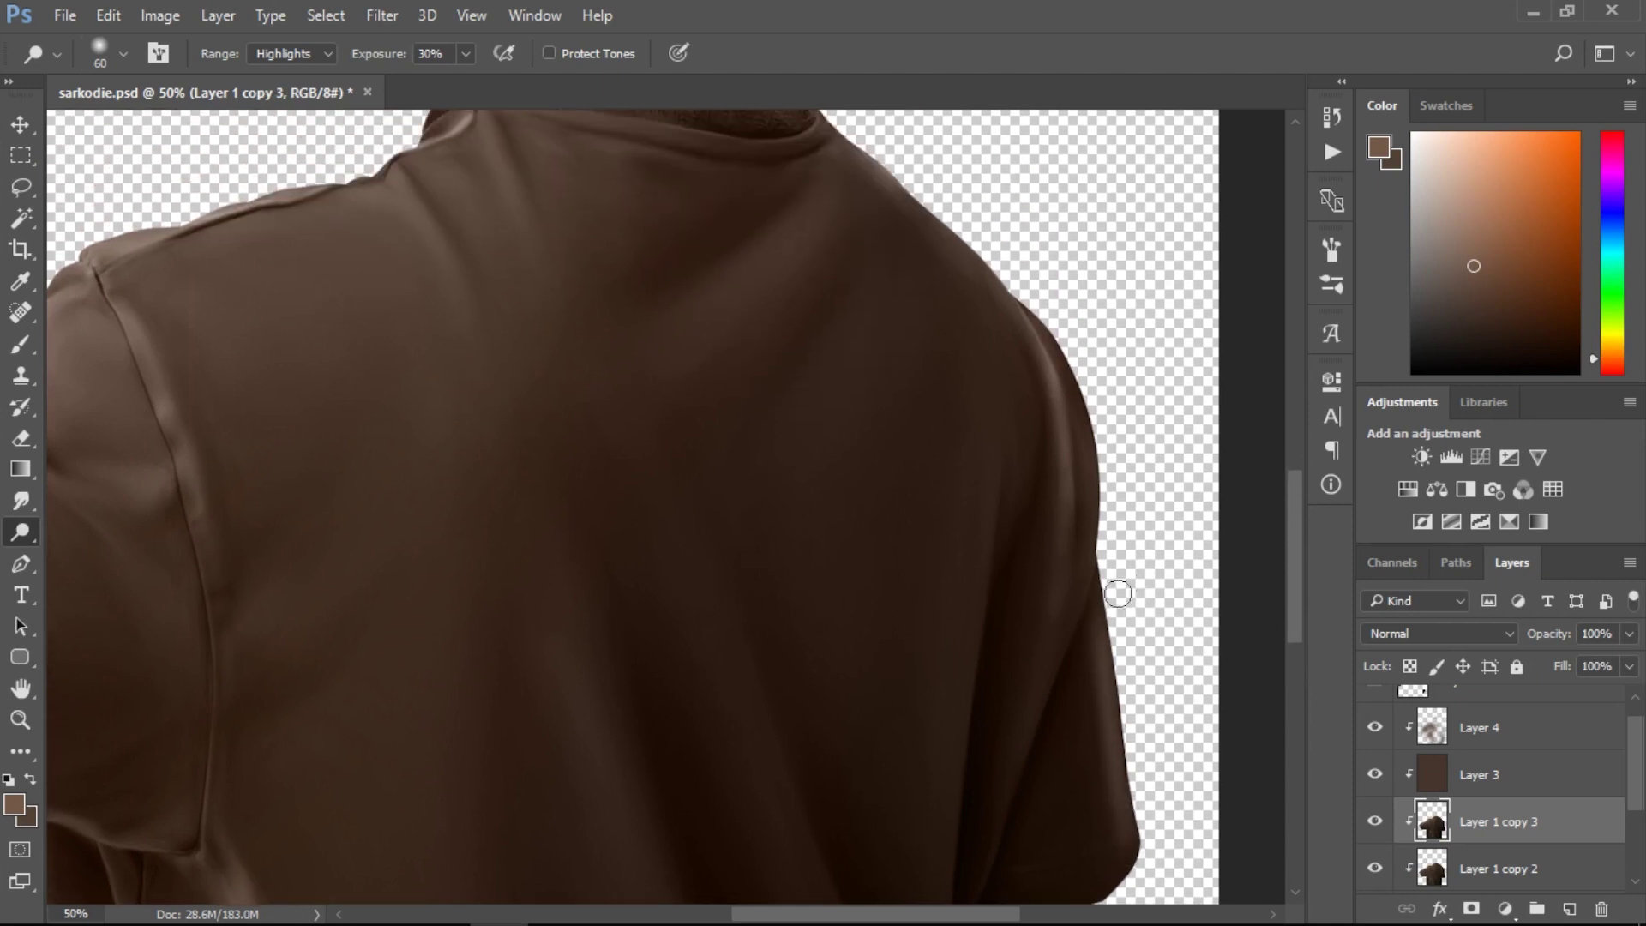
# Smudge the shading where the far sleeve meets the back with a 150 px brush at 20% strength.
pyautogui.press('r')
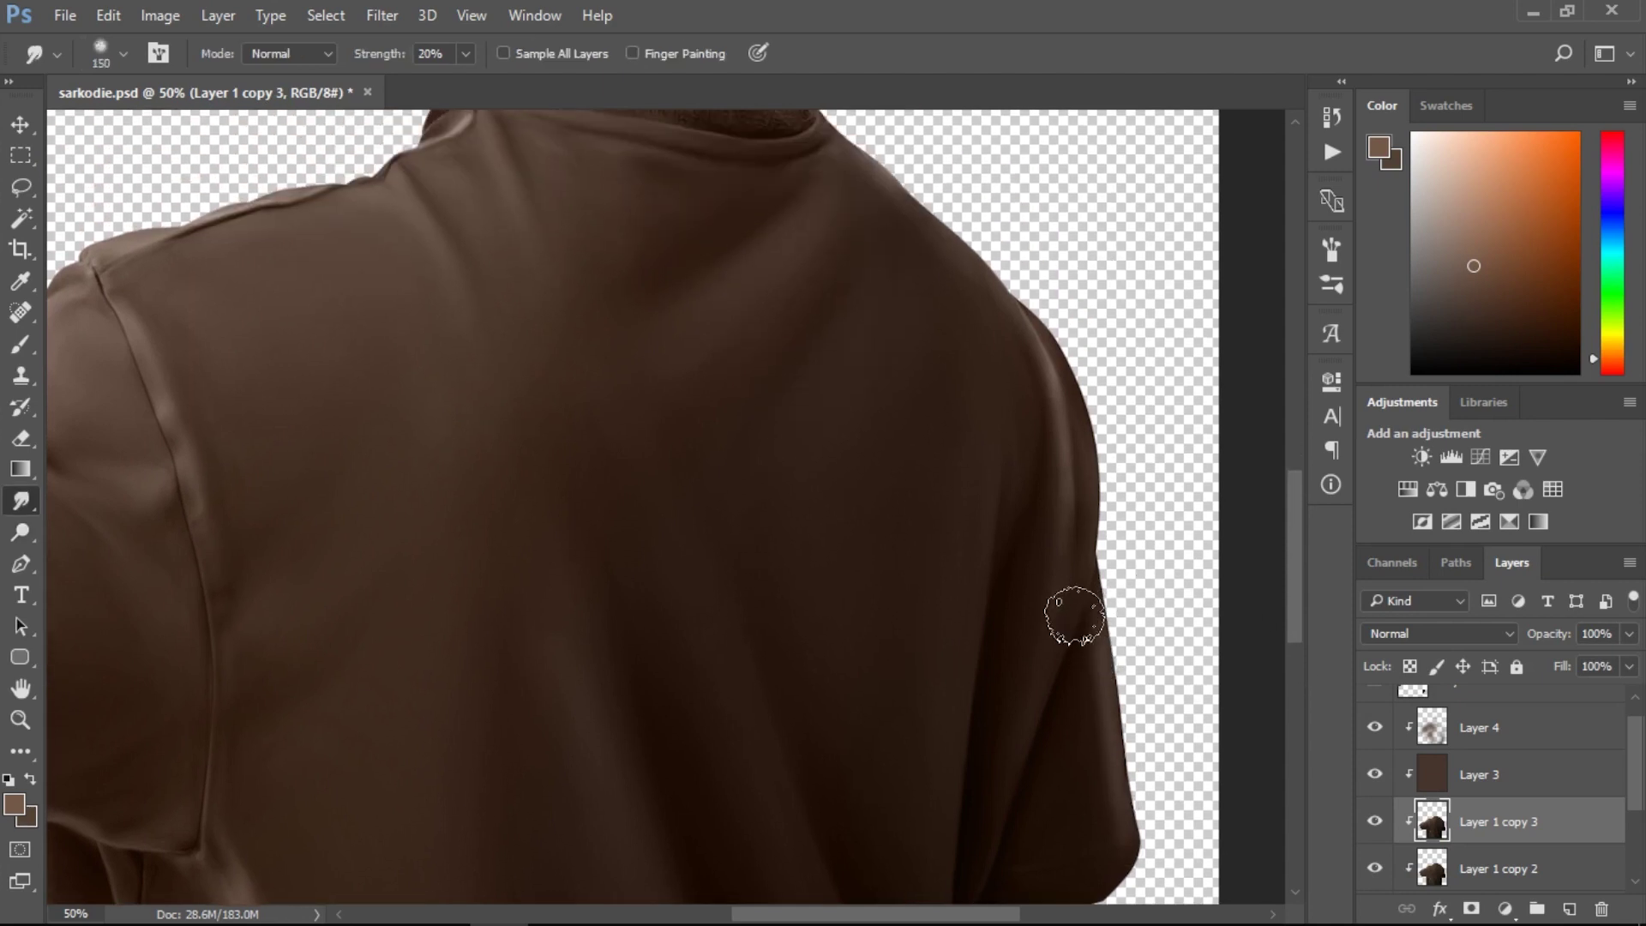
pyautogui.press(']')
pyautogui.press(']')
pyautogui.moveTo(1037, 645)
pyautogui.mouseDown()
pyautogui.moveTo(1046, 429)
pyautogui.moveTo(1054, 558)
pyautogui.moveTo(1040, 363)
pyautogui.moveTo(1041, 441)
pyautogui.mouseUp()
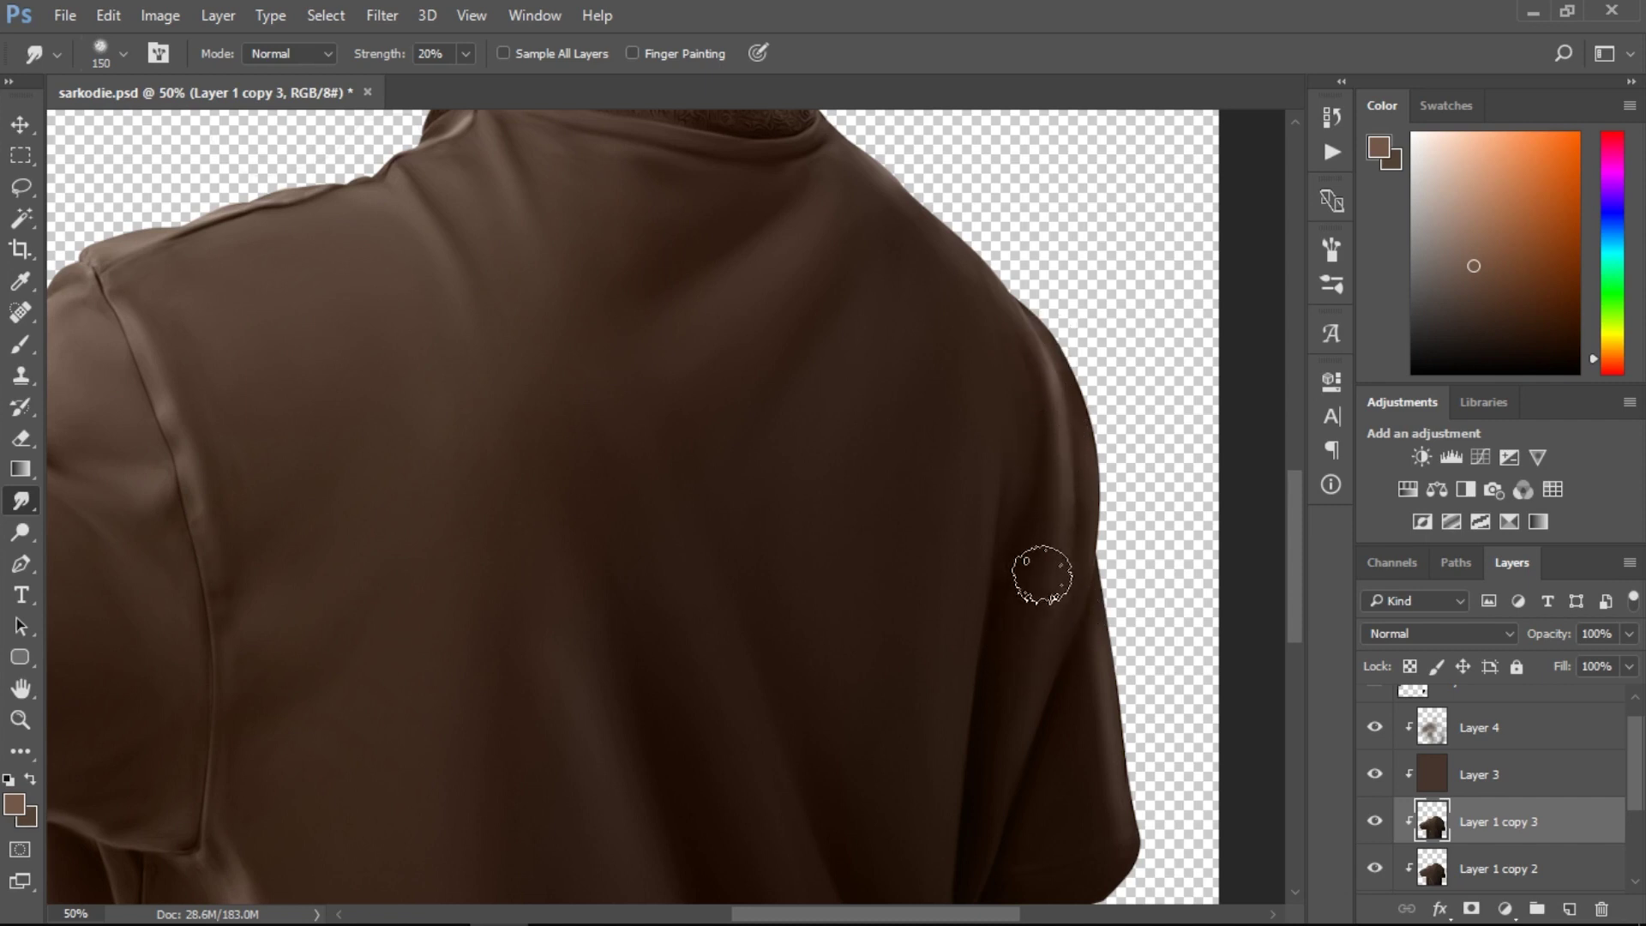
# Lighten the top of the near sleeve and shoulder with a 700 px Dodge brush on Highlights at 30% exposure.
pyautogui.keyDown('alt'); pyautogui.click(1039, 625); pyautogui.keyUp('alt')
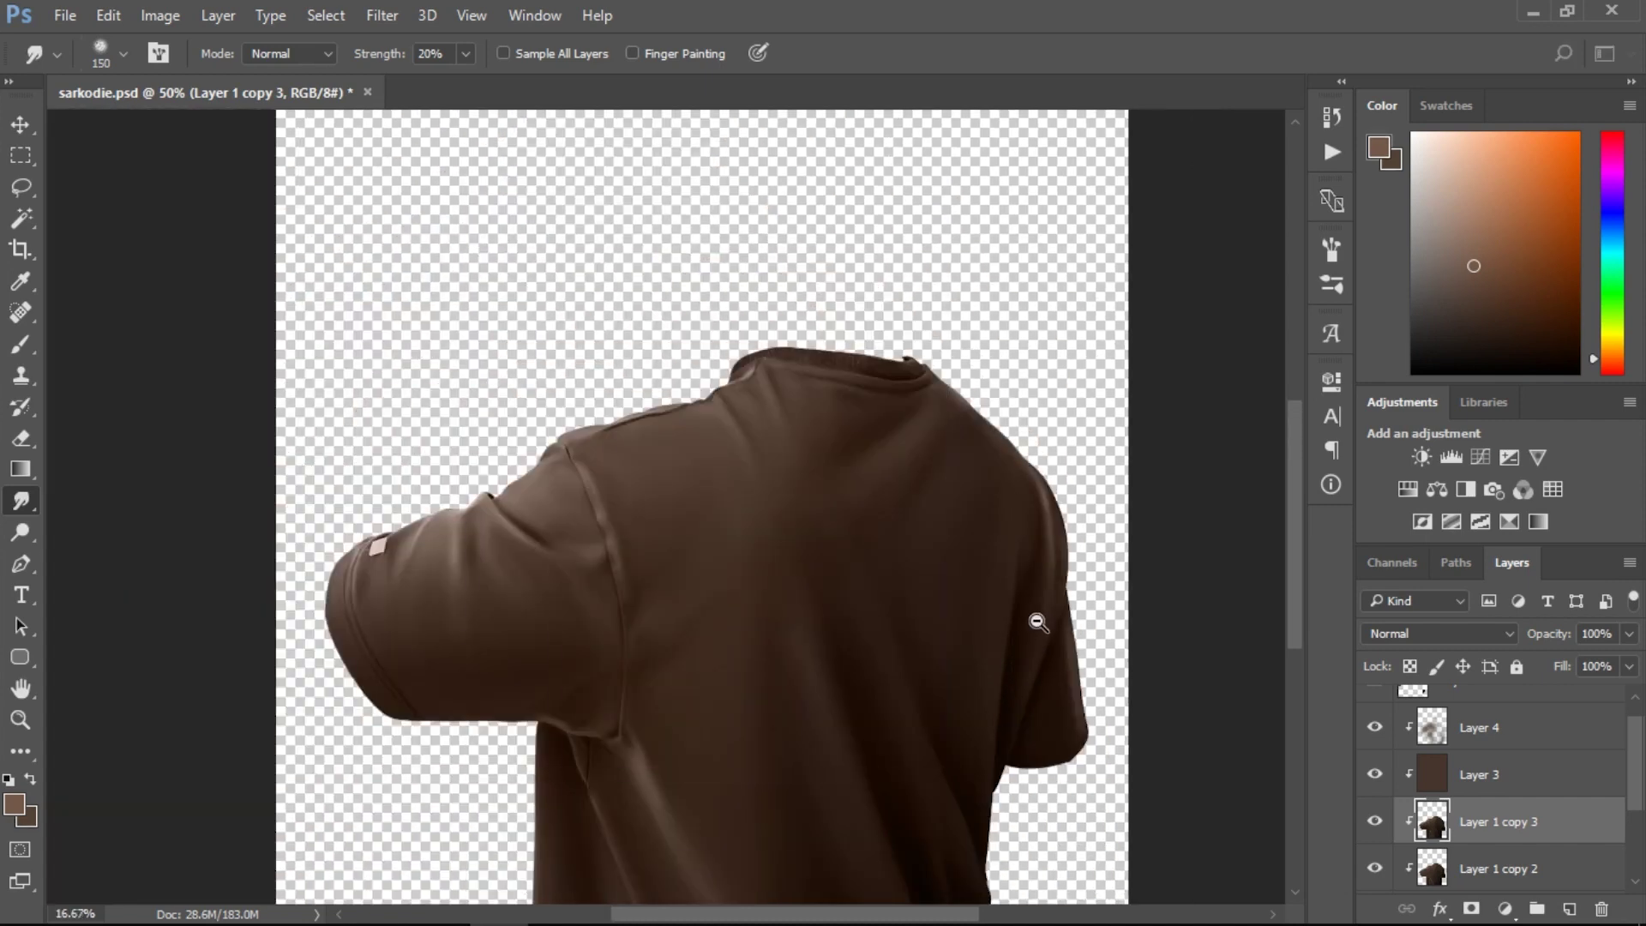
pyautogui.keyDown('alt'); pyautogui.click(1038, 623); pyautogui.keyUp('alt')
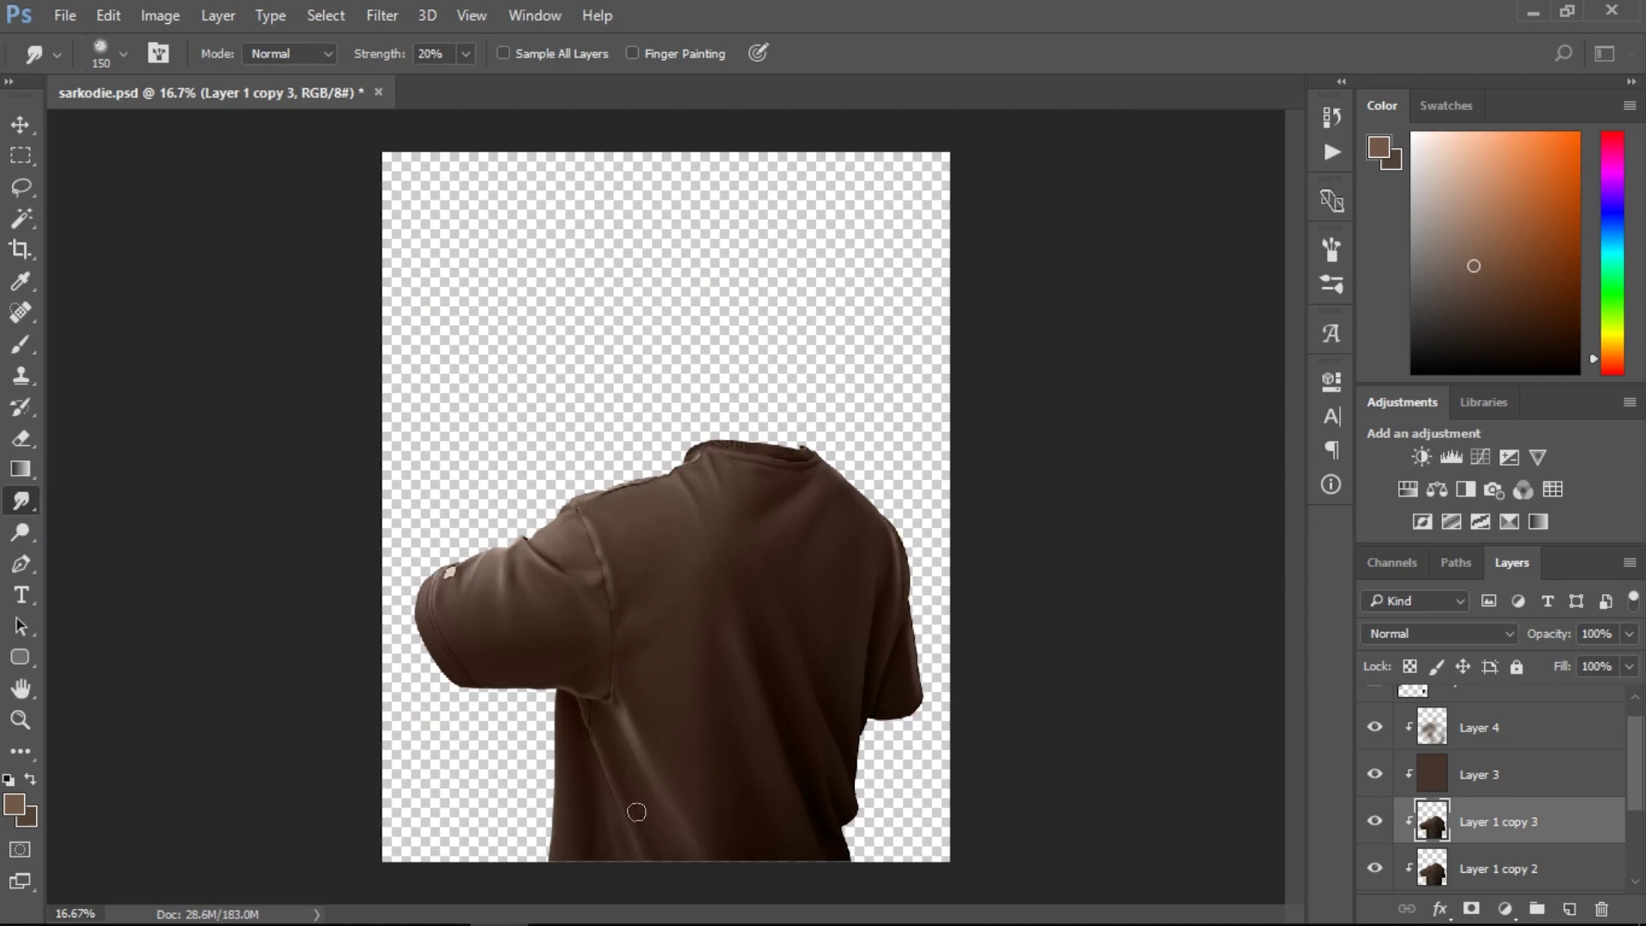
pyautogui.press('o')
pyautogui.press(']')
pyautogui.press(']')
pyautogui.press(']')
pyautogui.press(']')
pyautogui.press(']')
pyautogui.press(']')
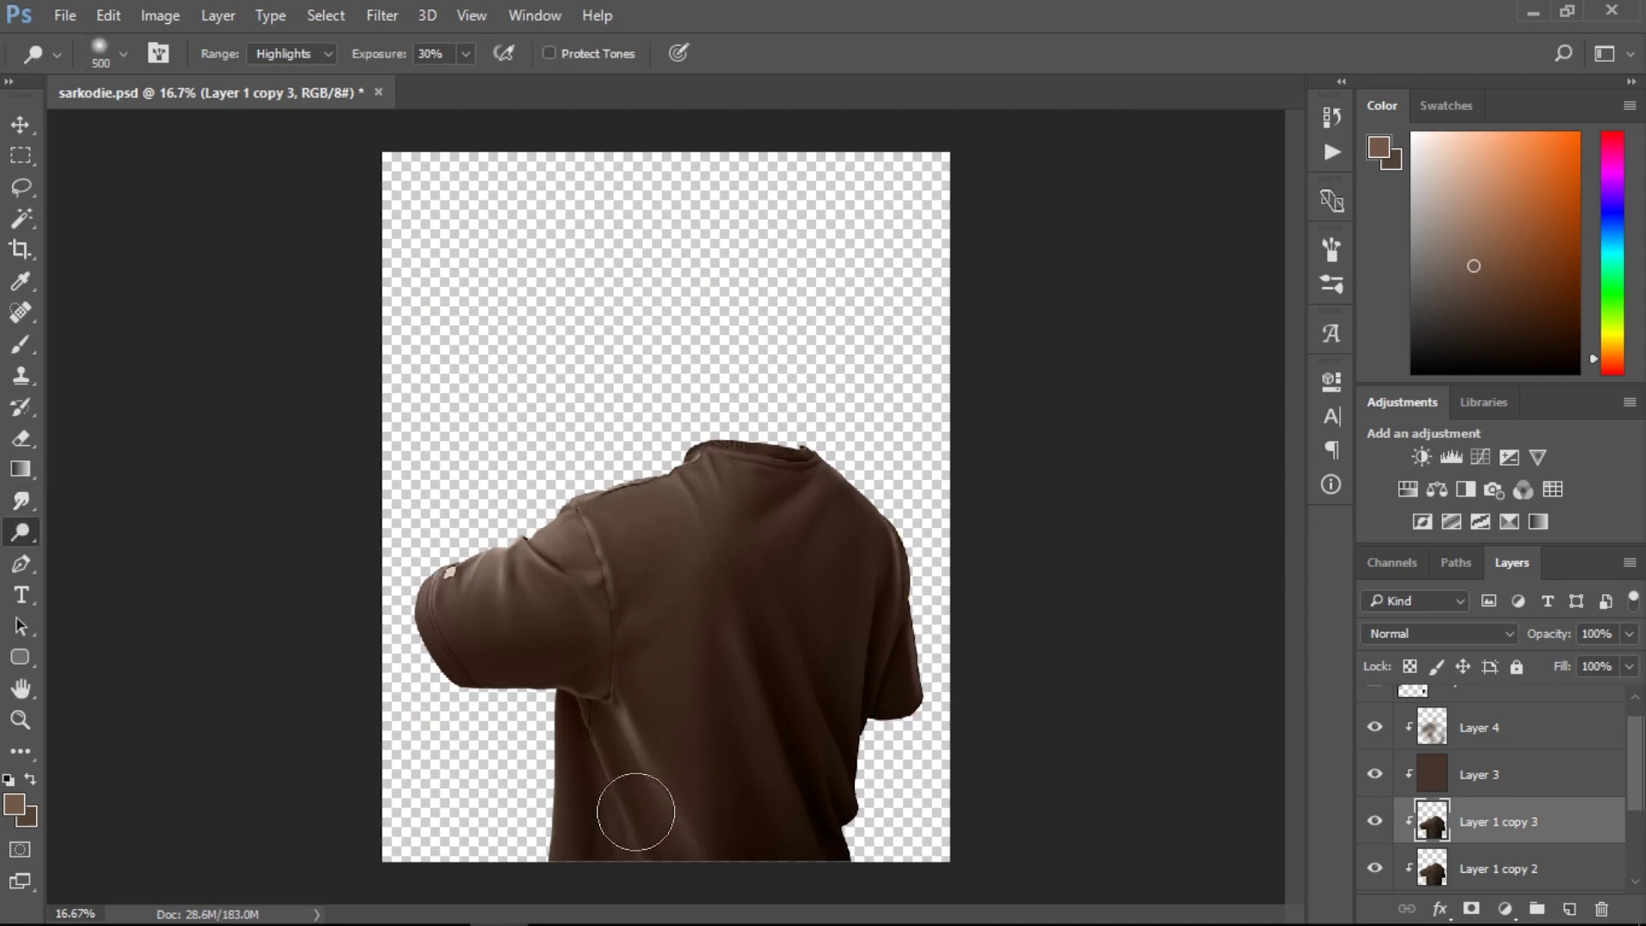
pyautogui.press(']')
pyautogui.press(']')
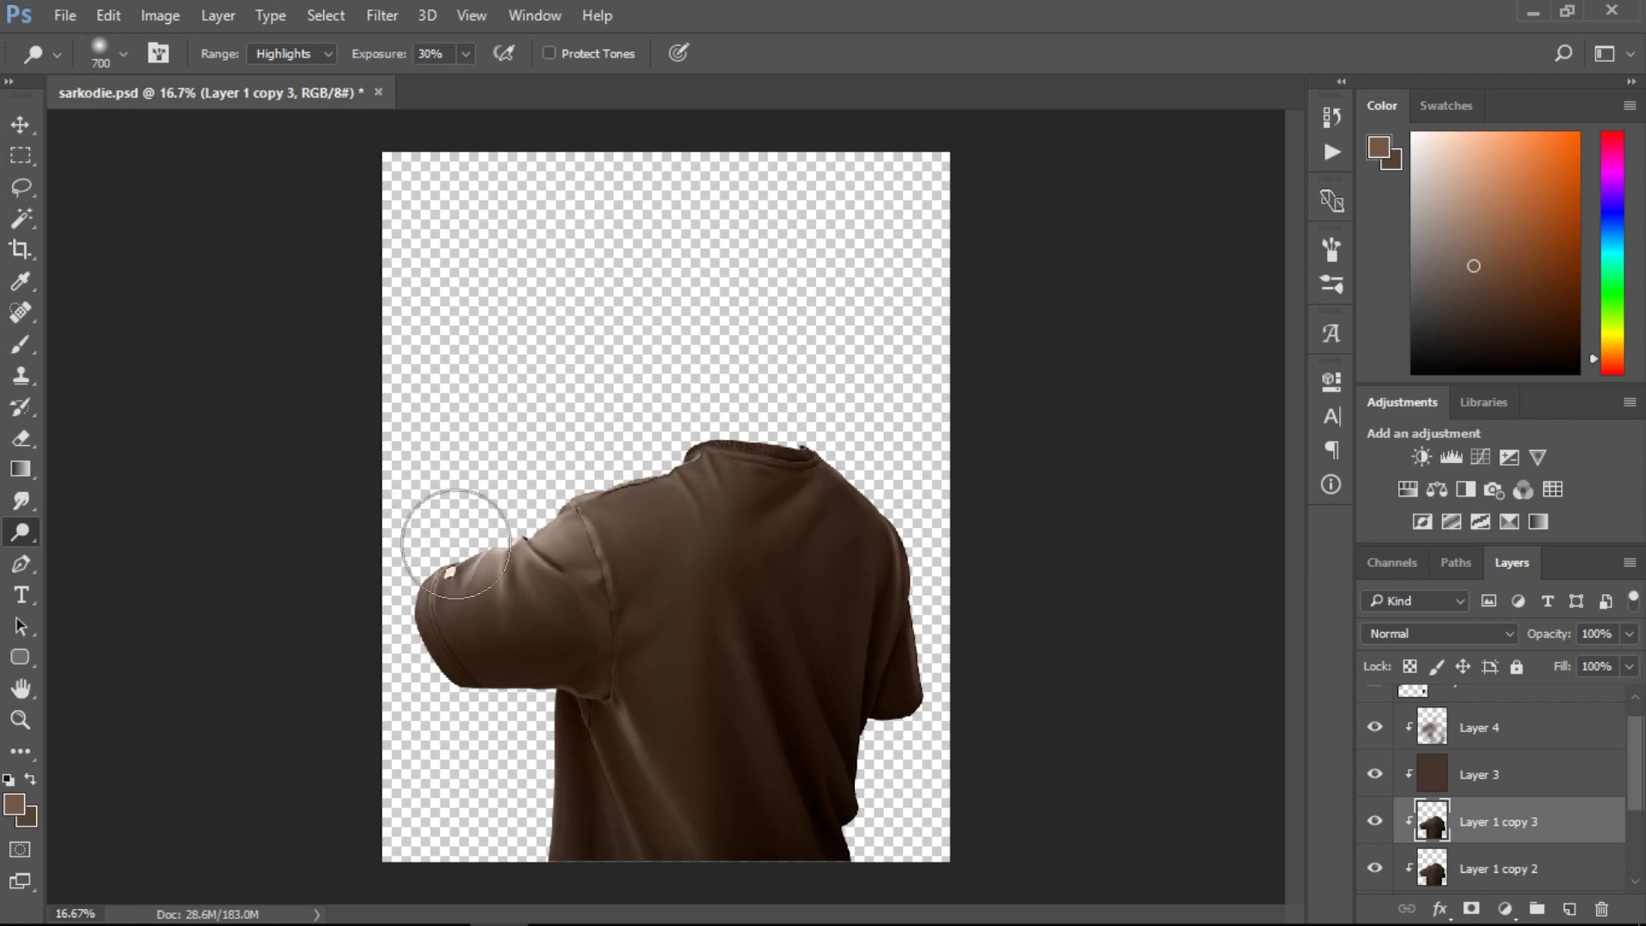
pyautogui.moveTo(455, 543)
pyautogui.mouseDown()
pyautogui.moveTo(698, 477)
pyautogui.moveTo(570, 503)
pyautogui.moveTo(713, 490)
pyautogui.mouseUp()
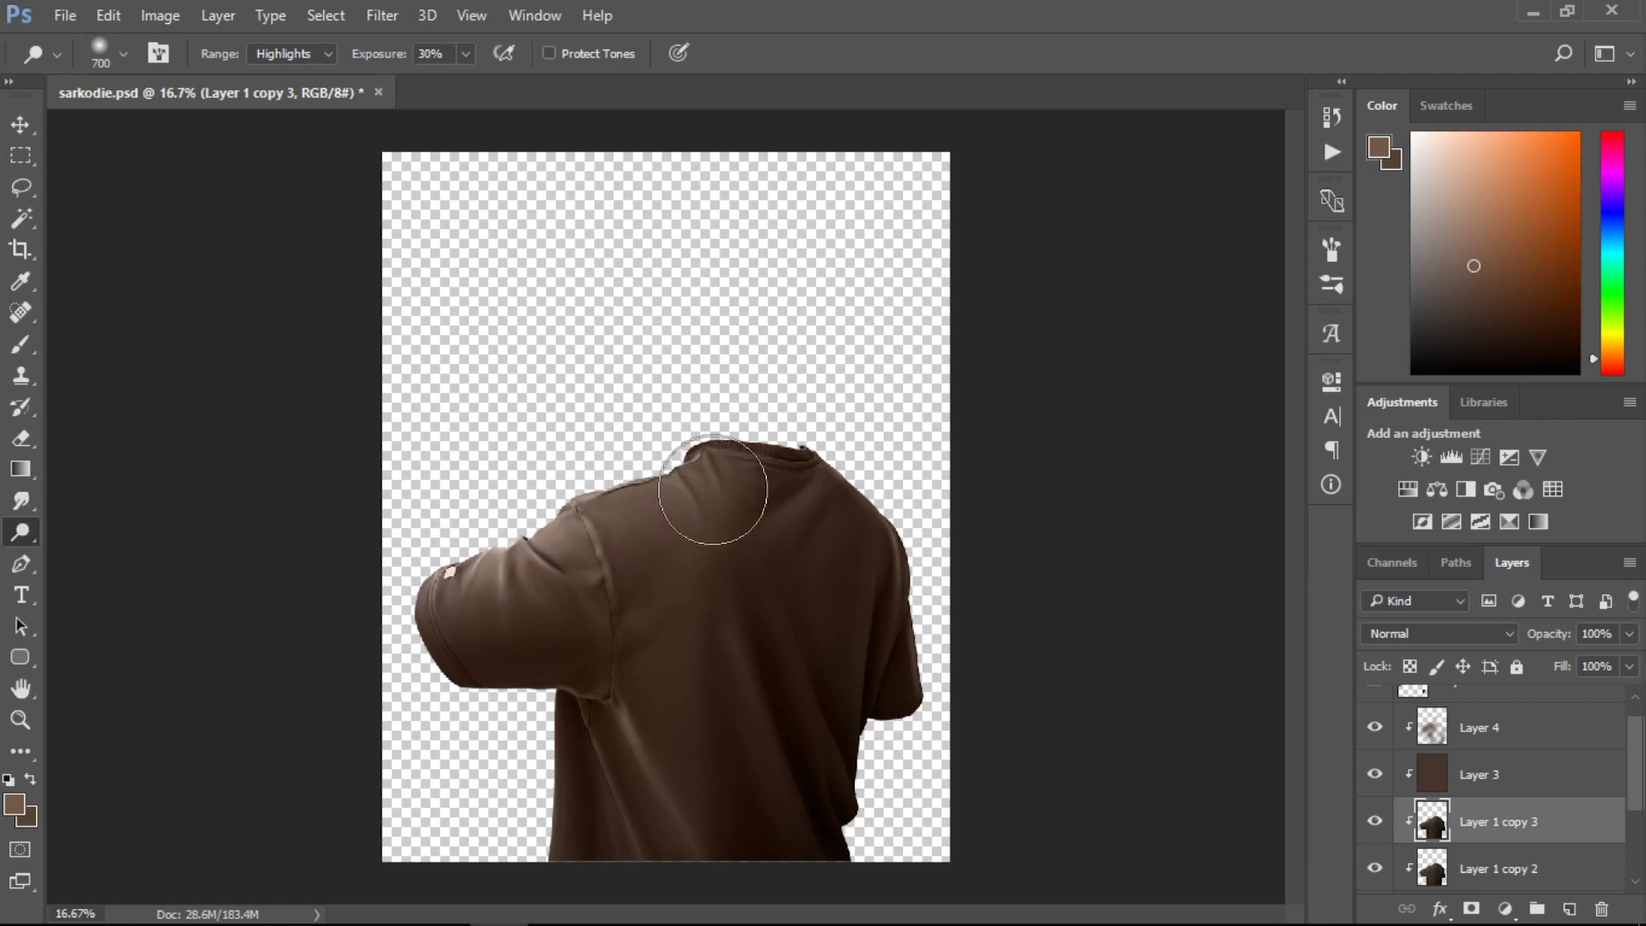
# Brighten the diagonal folds across the back with a 200 px Dodge brush on Highlights at 30% exposure.
pyautogui.press('[')
pyautogui.press('[')
pyautogui.press('[')
pyautogui.press('[')
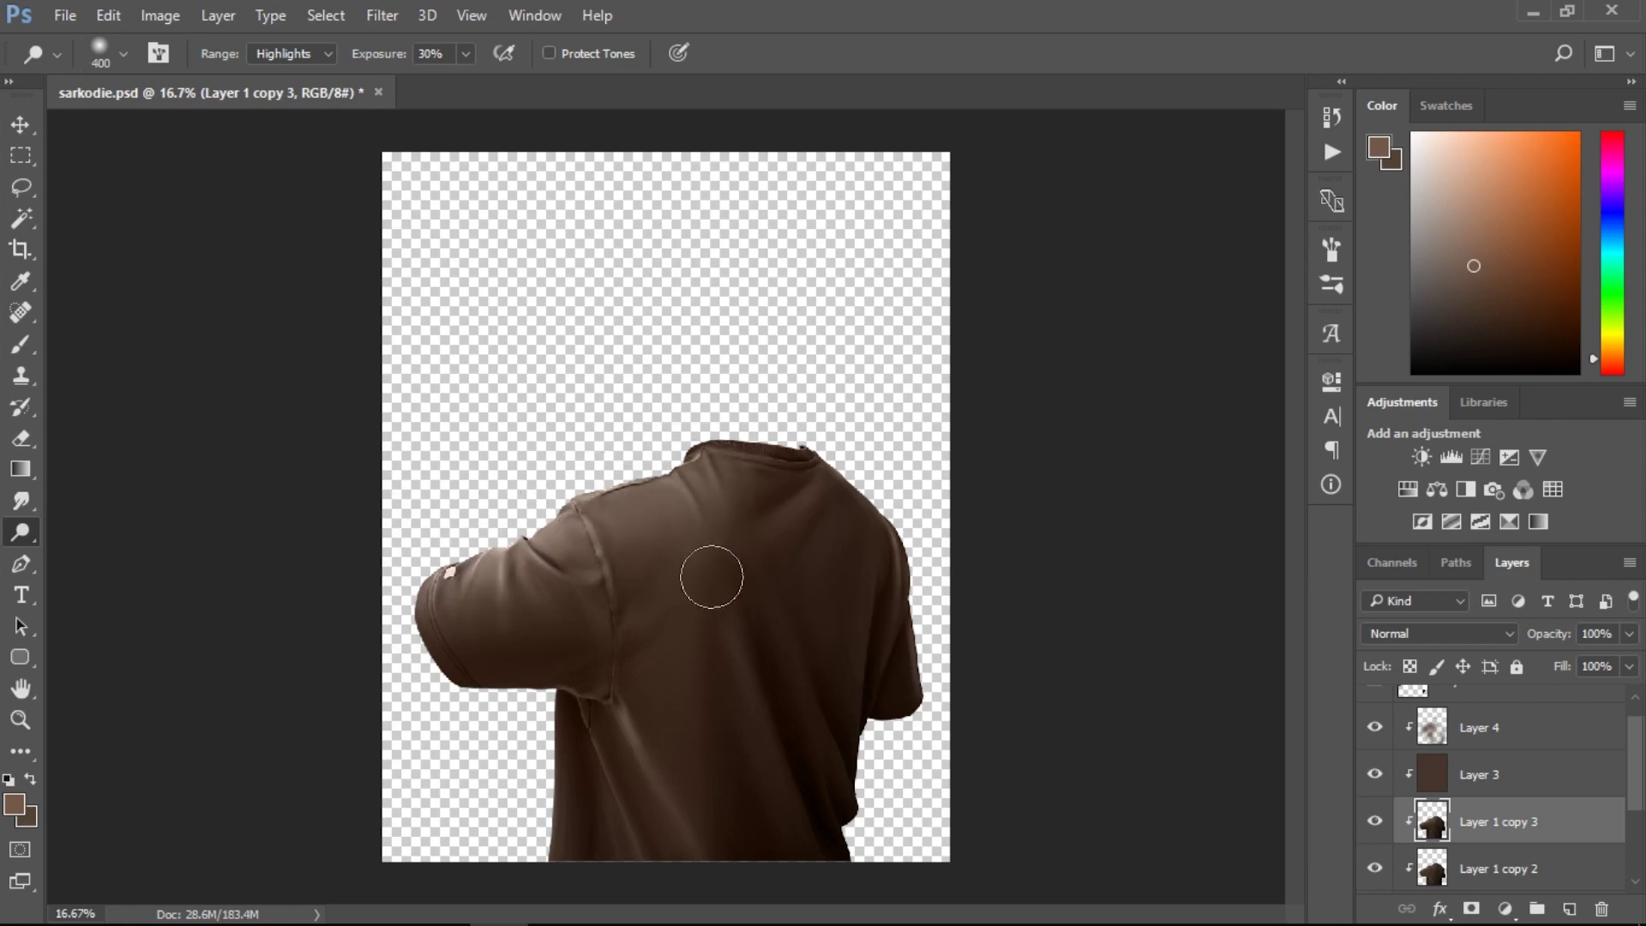
pyautogui.press('[')
pyautogui.press('[')
pyautogui.press('[')
pyautogui.press('[')
pyautogui.press('[')
pyautogui.press('[')
pyautogui.moveTo(855, 914)
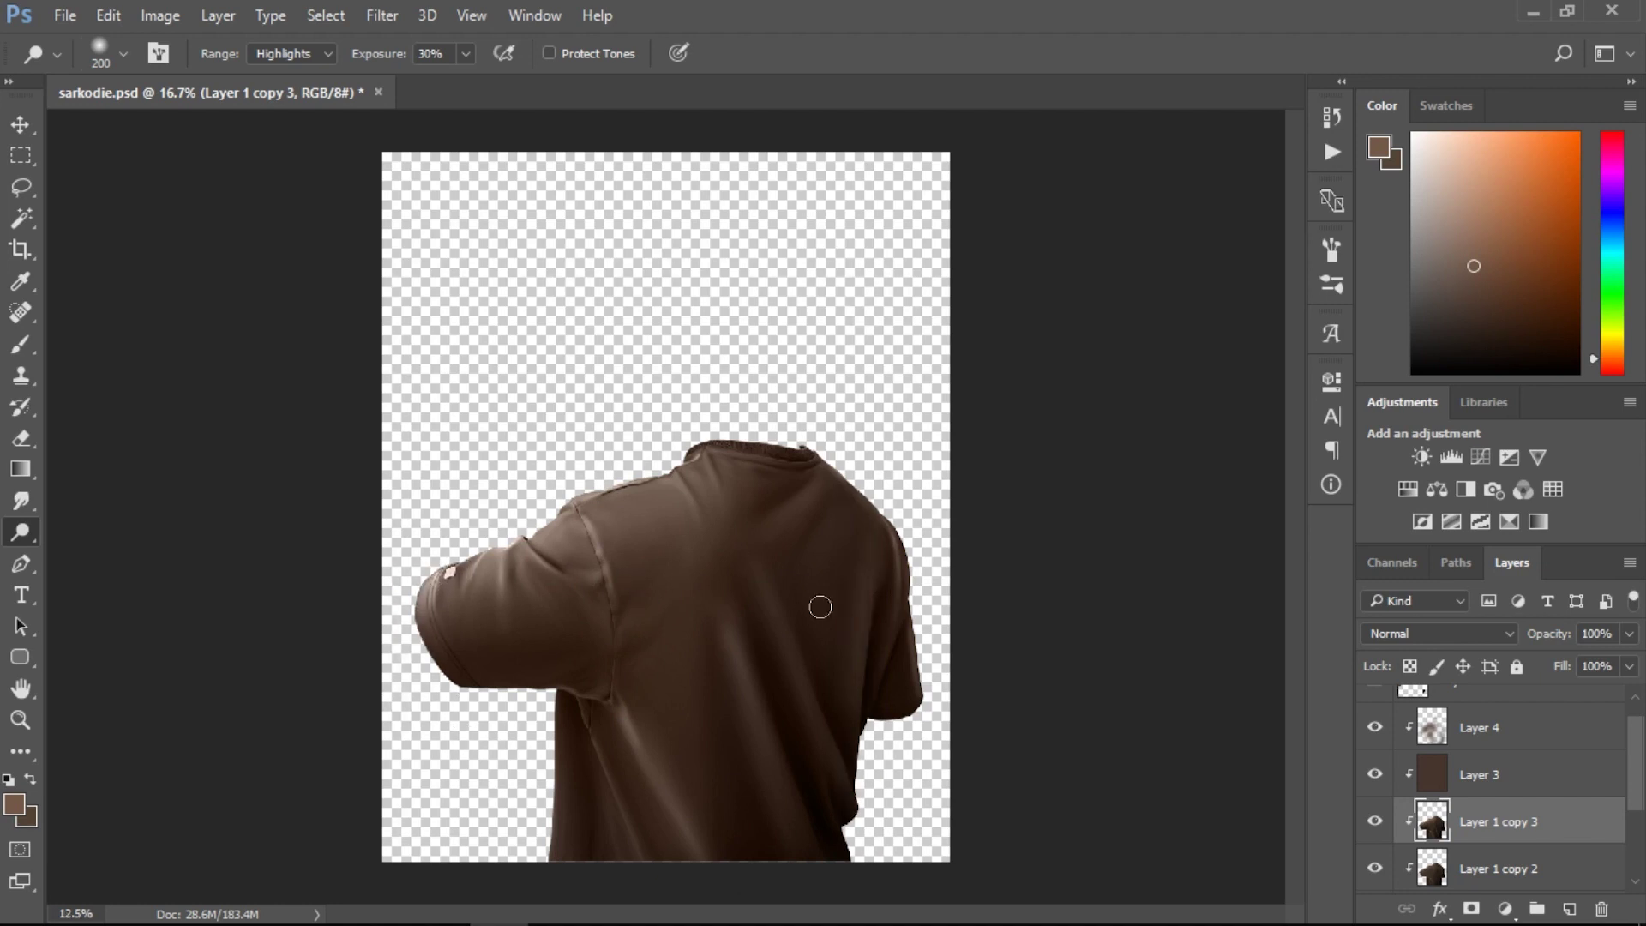
# Toggle the visibility of Layer 1 copy 3 to compare the shirt before and after the retouching.
pyautogui.hotkey('ctrl', '-')
pyautogui.click(1371, 821)
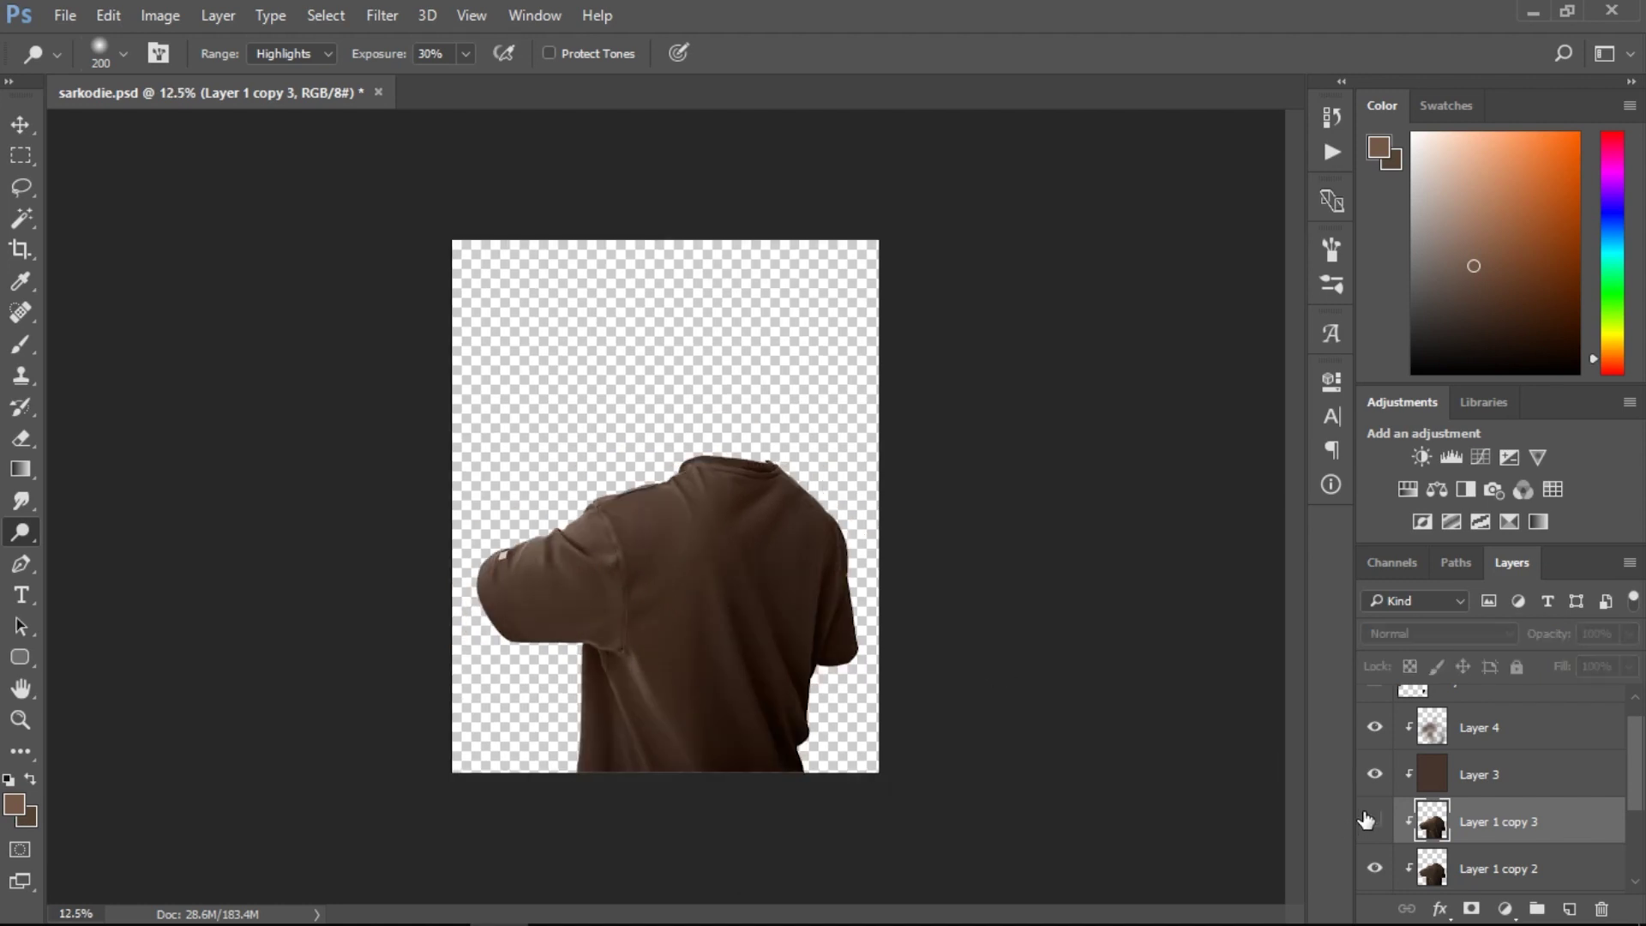
pyautogui.click(1369, 821)
pyautogui.click(1371, 821)
pyautogui.click(1371, 821)
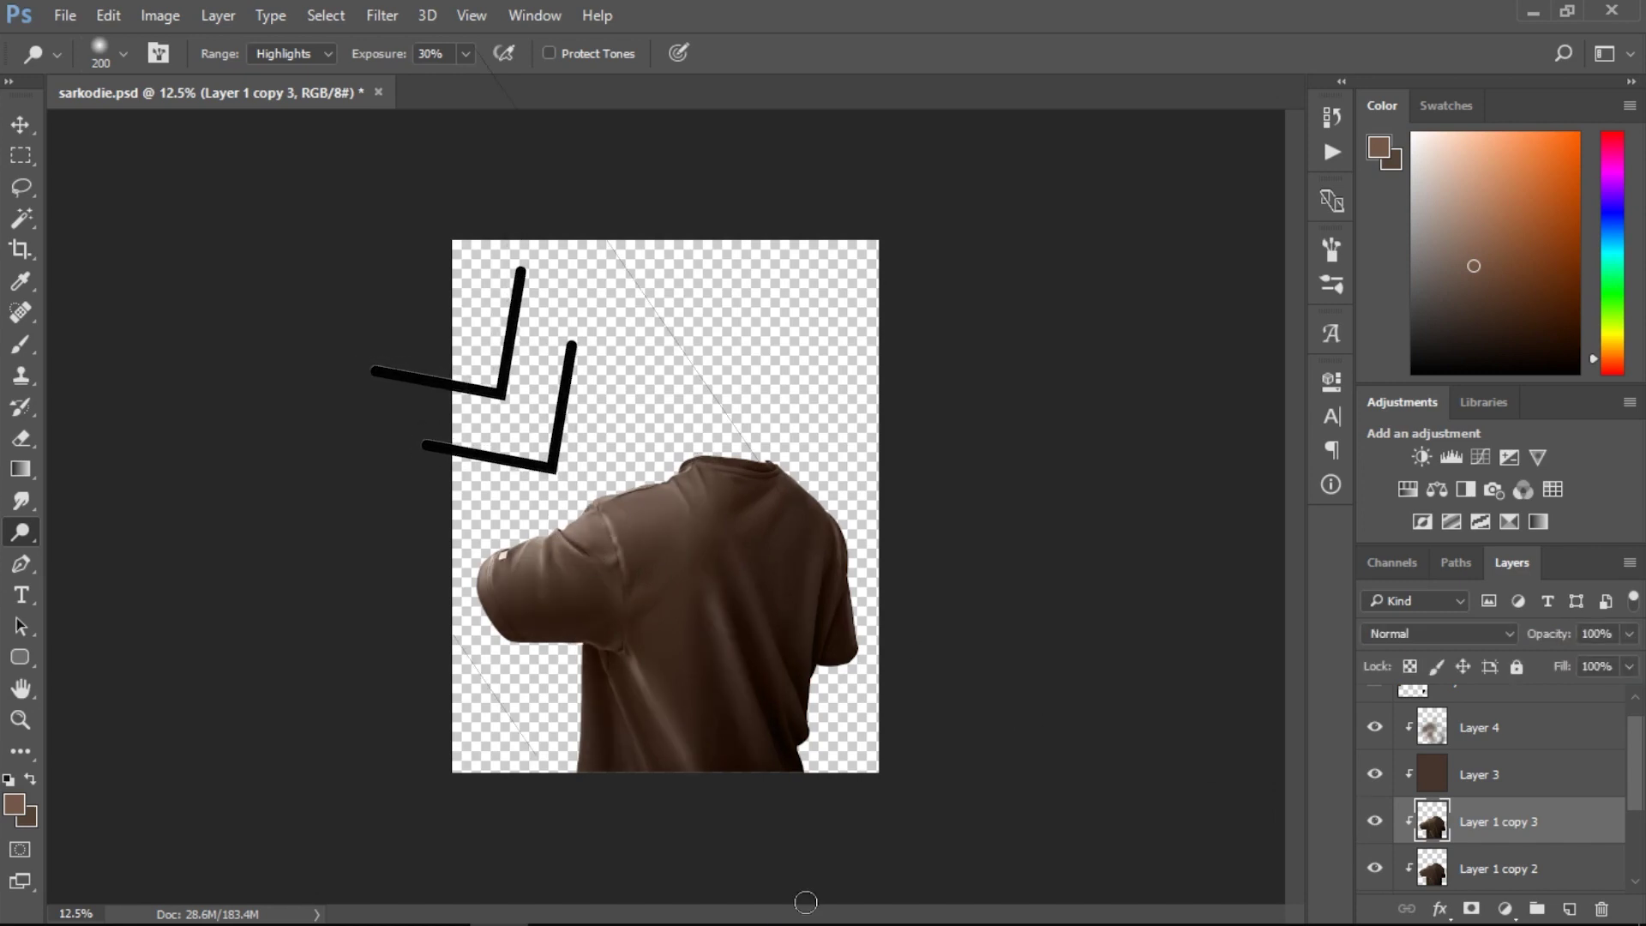
# Toggle Layer 1 copy over the full figure of Layer 1 to compare the painted and original shirts, ending with Layer 1 hidden.
pyautogui.moveTo(1639, 779); pyautogui.dragTo(1637, 845)
pyautogui.click(1375, 778)
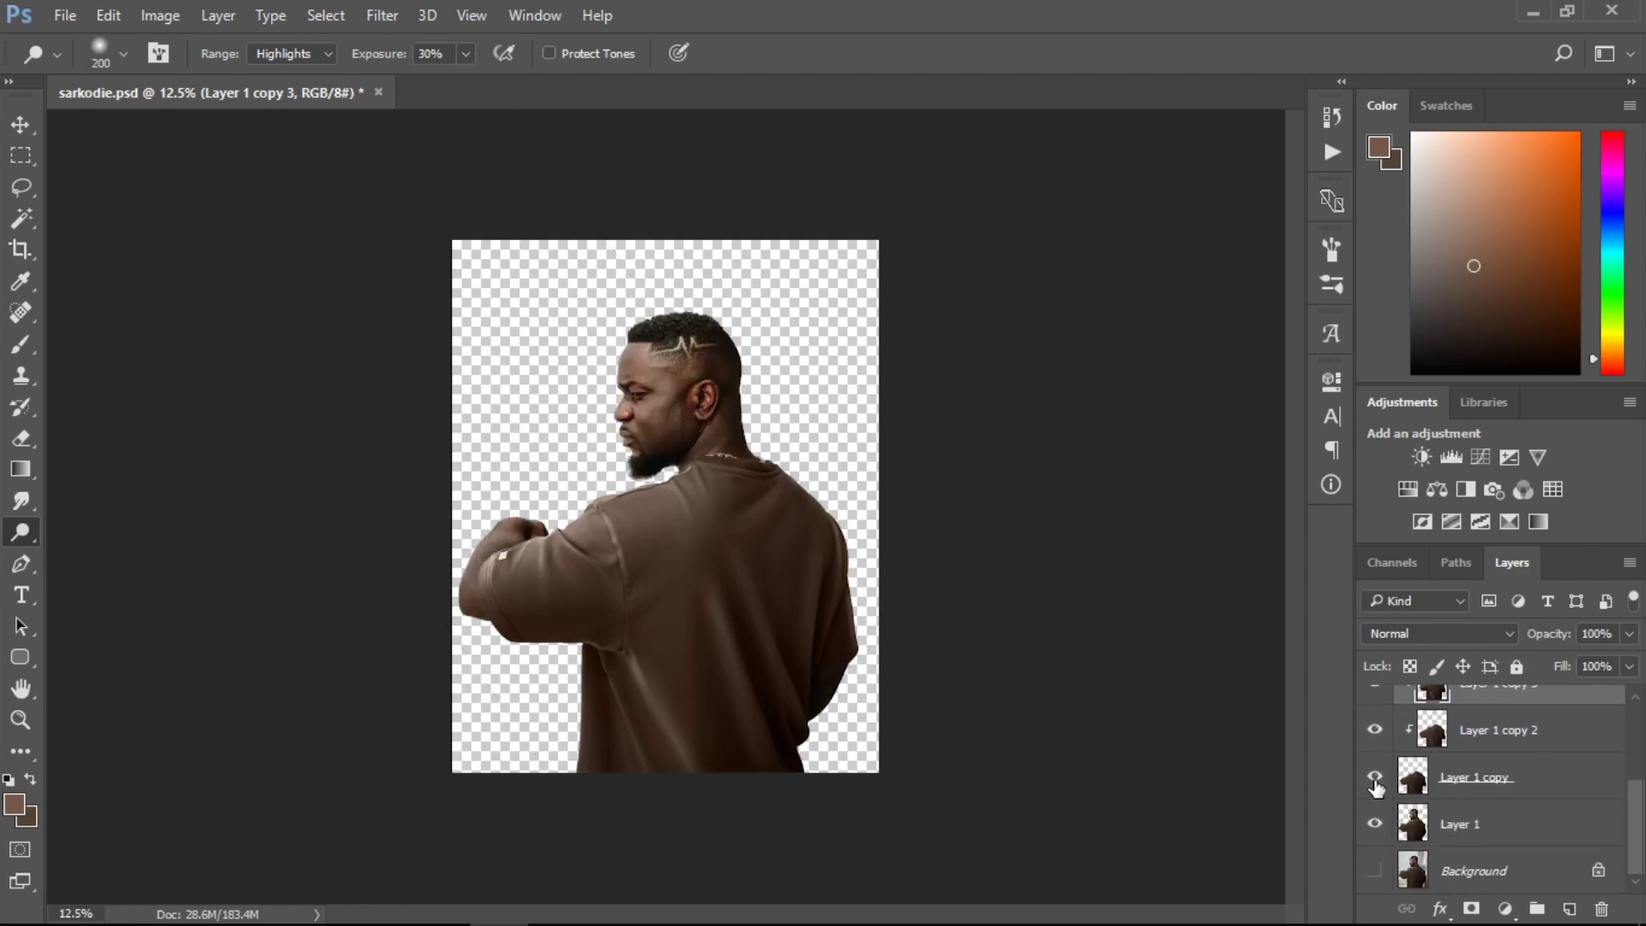
pyautogui.click(1374, 780)
pyautogui.click(1375, 780)
pyautogui.click(1374, 780)
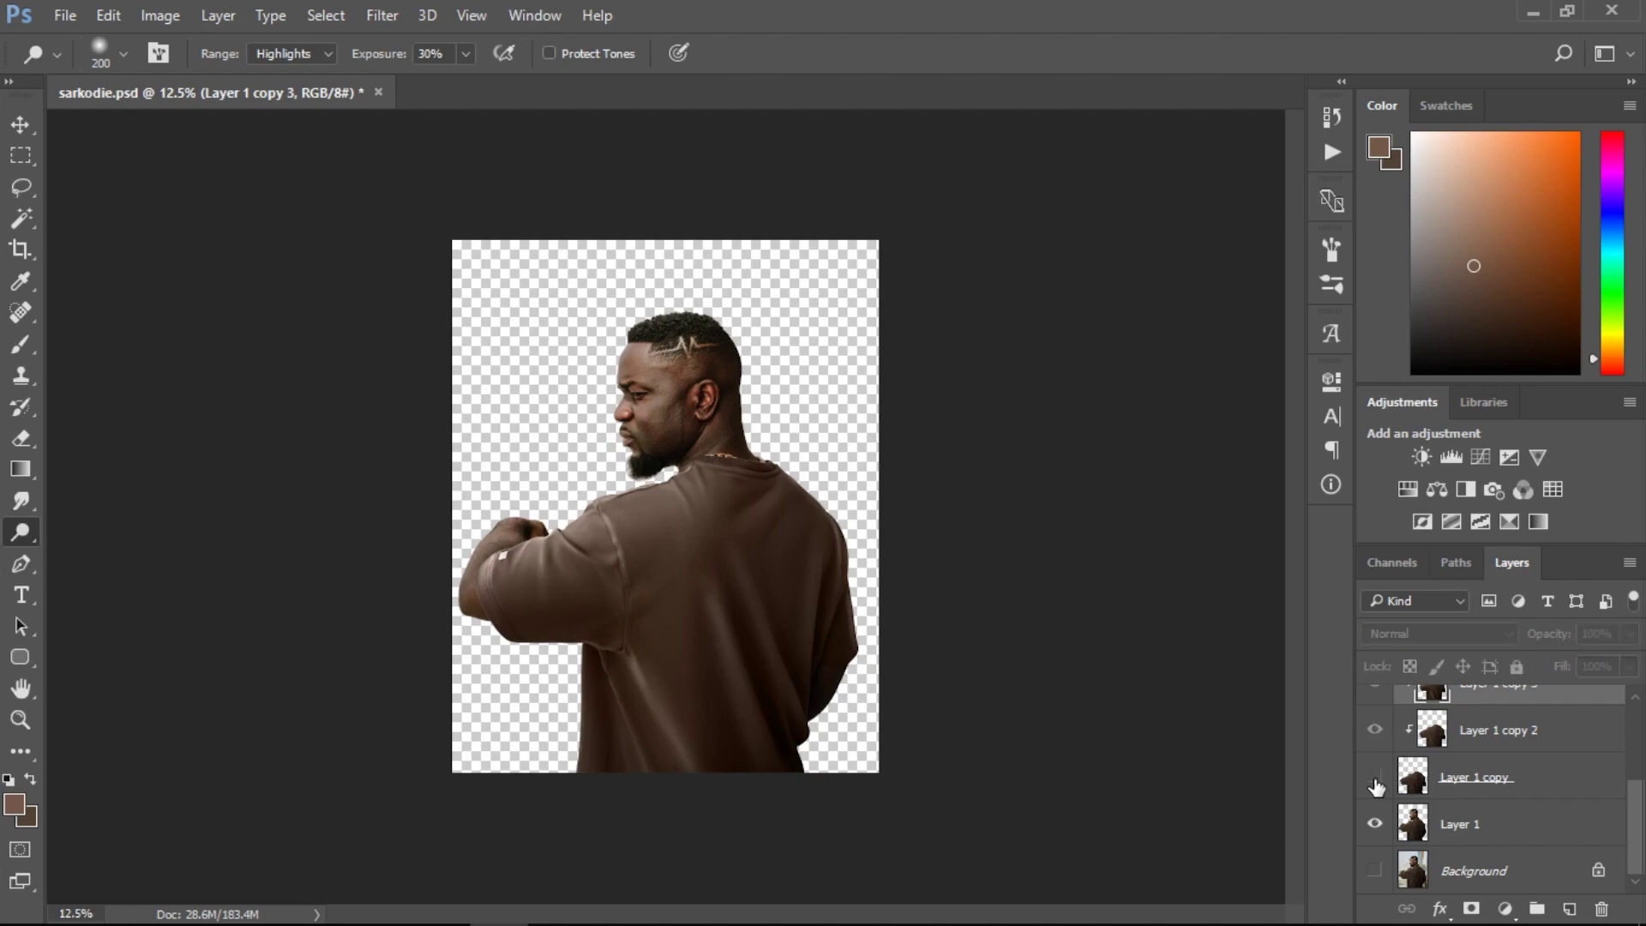
pyautogui.click(1375, 780)
pyautogui.click(1376, 819)
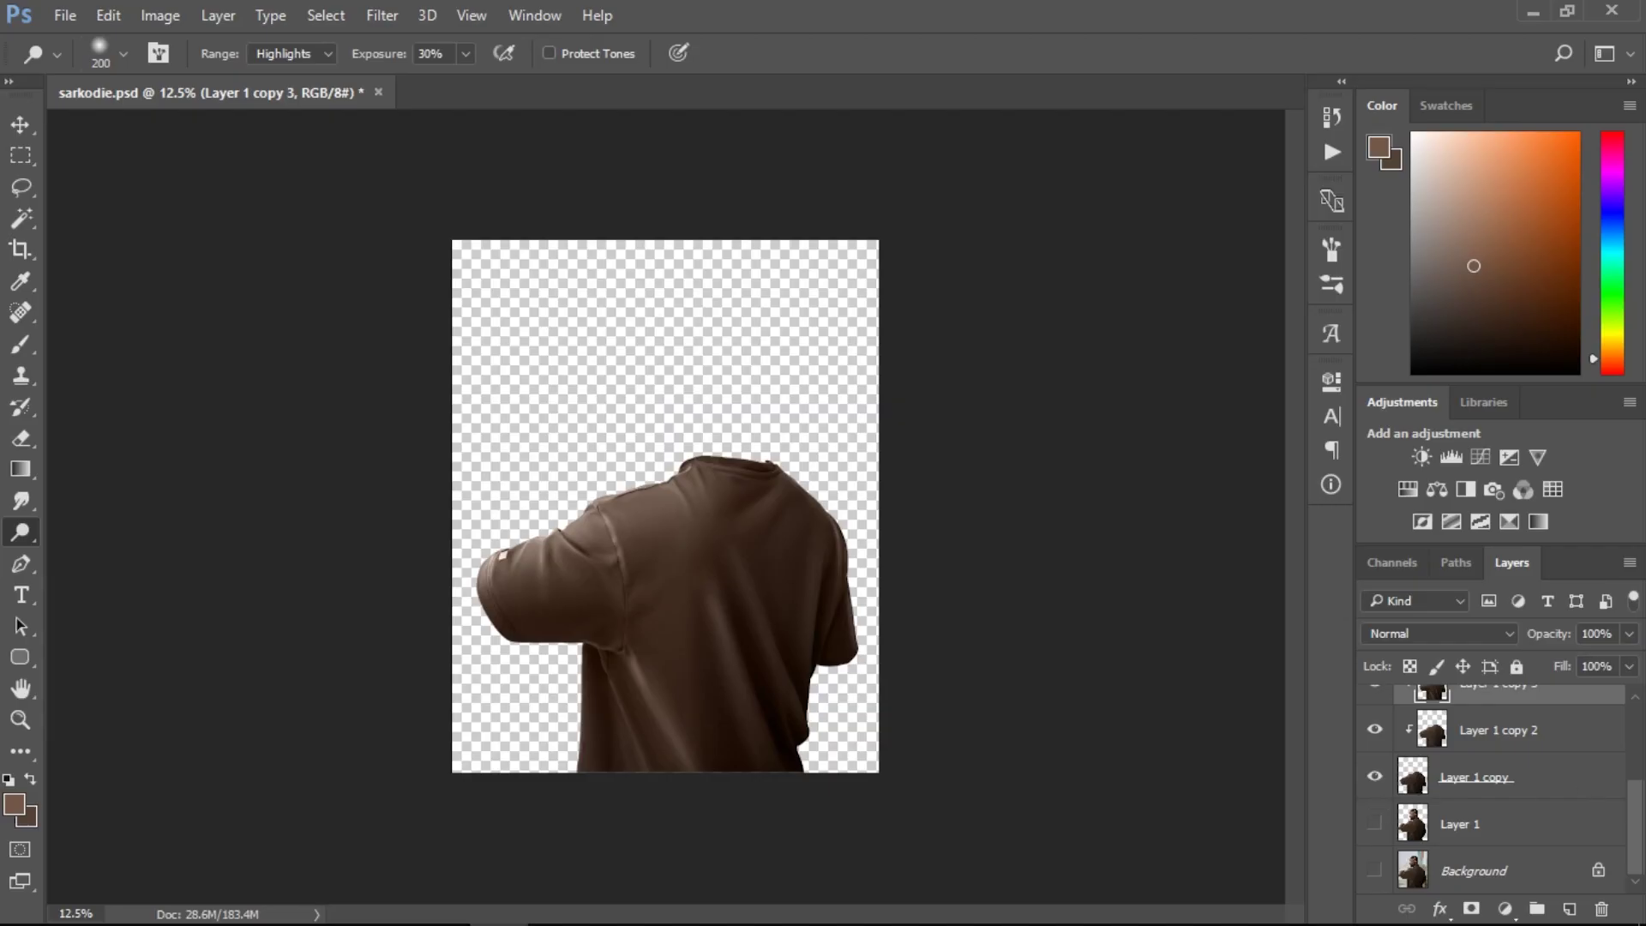
# Add a Color Balance adjustment above Layer 4 and clip it to the shirt layers.
pyautogui.moveTo(1639, 818); pyautogui.dragTo(1639, 744)
pyautogui.click(1479, 756)
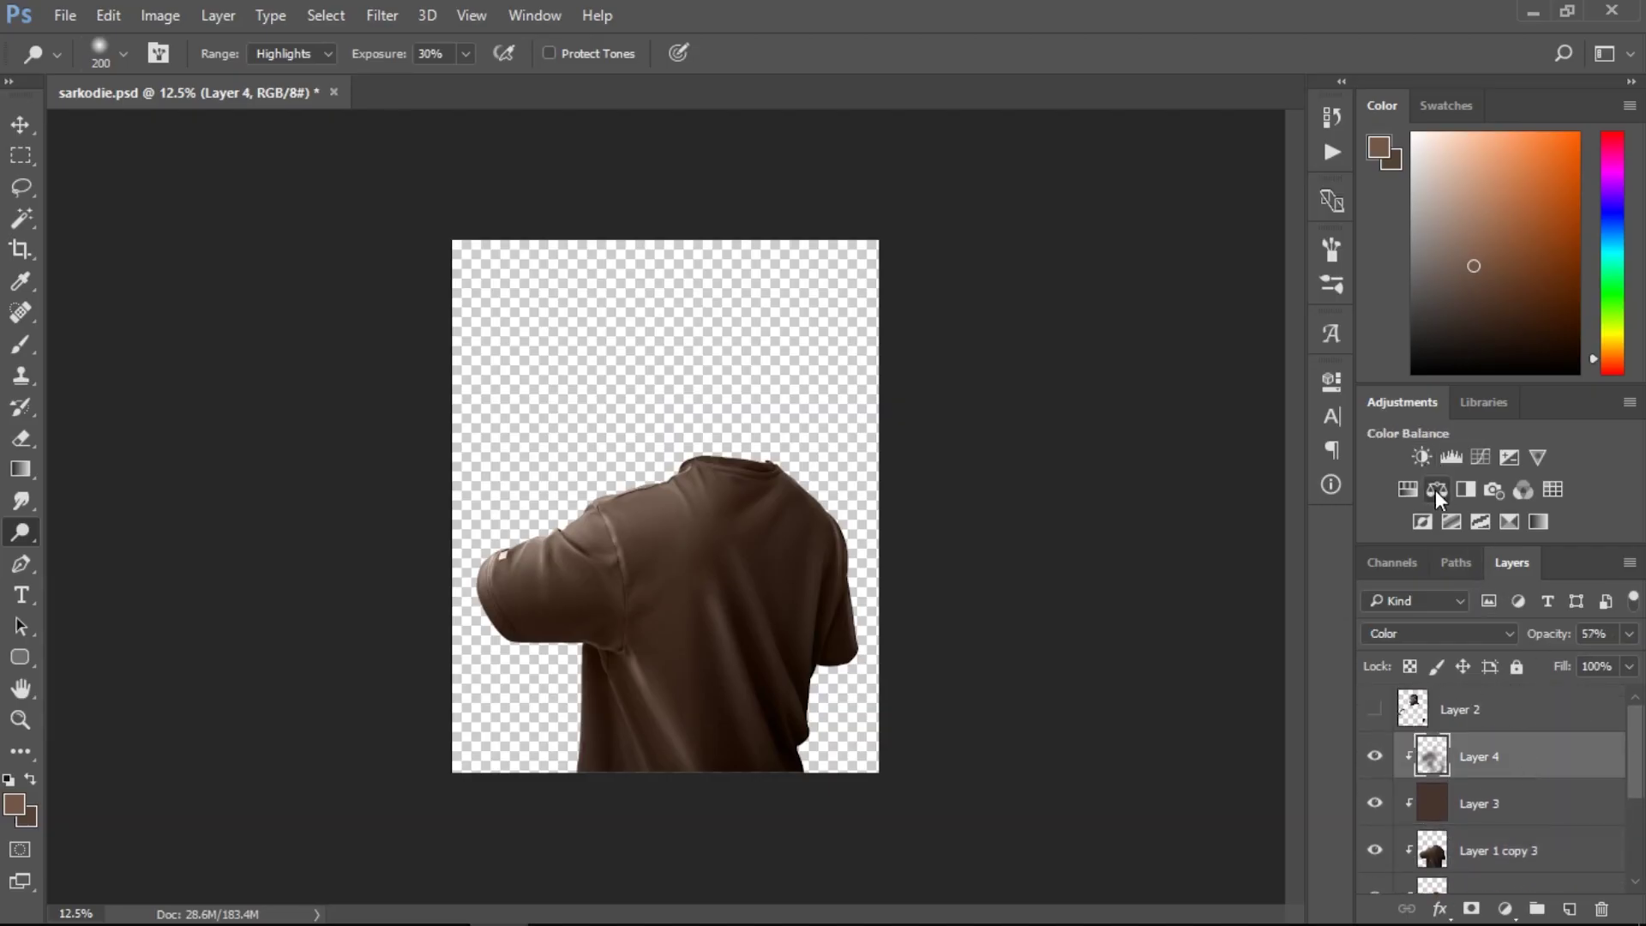
pyautogui.click(1435, 490)
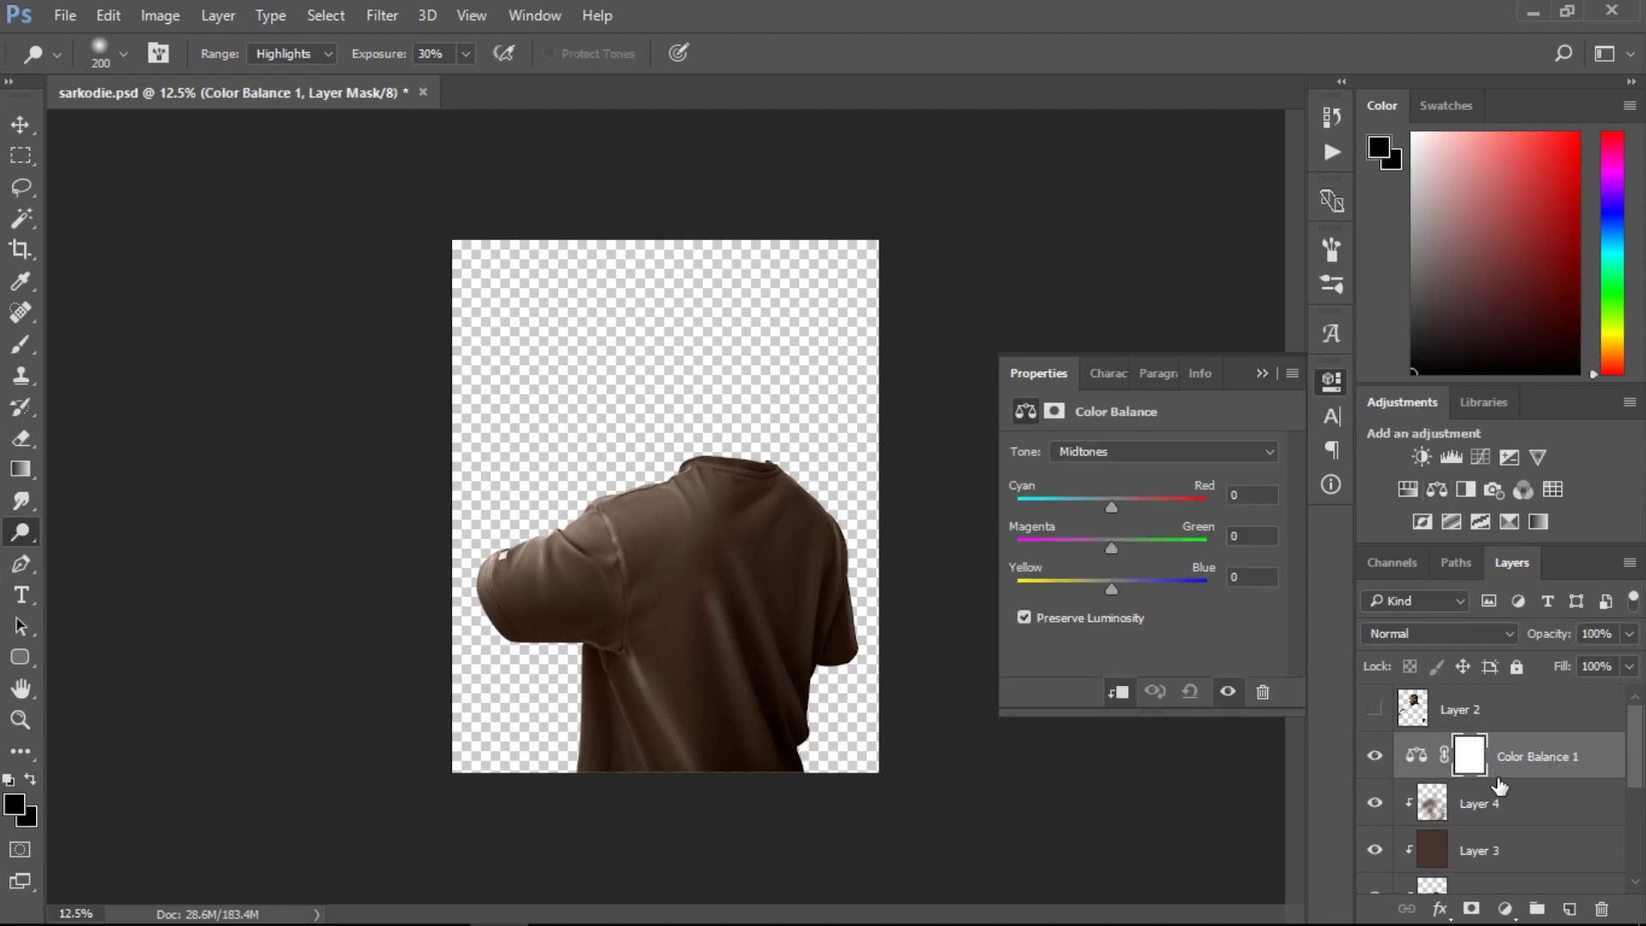
pyautogui.keyDown('alt'); pyautogui.click(1498, 780); pyautogui.keyUp('alt')
# Set the Color Balance midtones to Cyan-Red -5 and Magenta-Green -3, and the shadows to Magenta-Green -4.
pyautogui.moveTo(1115, 548); pyautogui.dragTo(1107, 504)
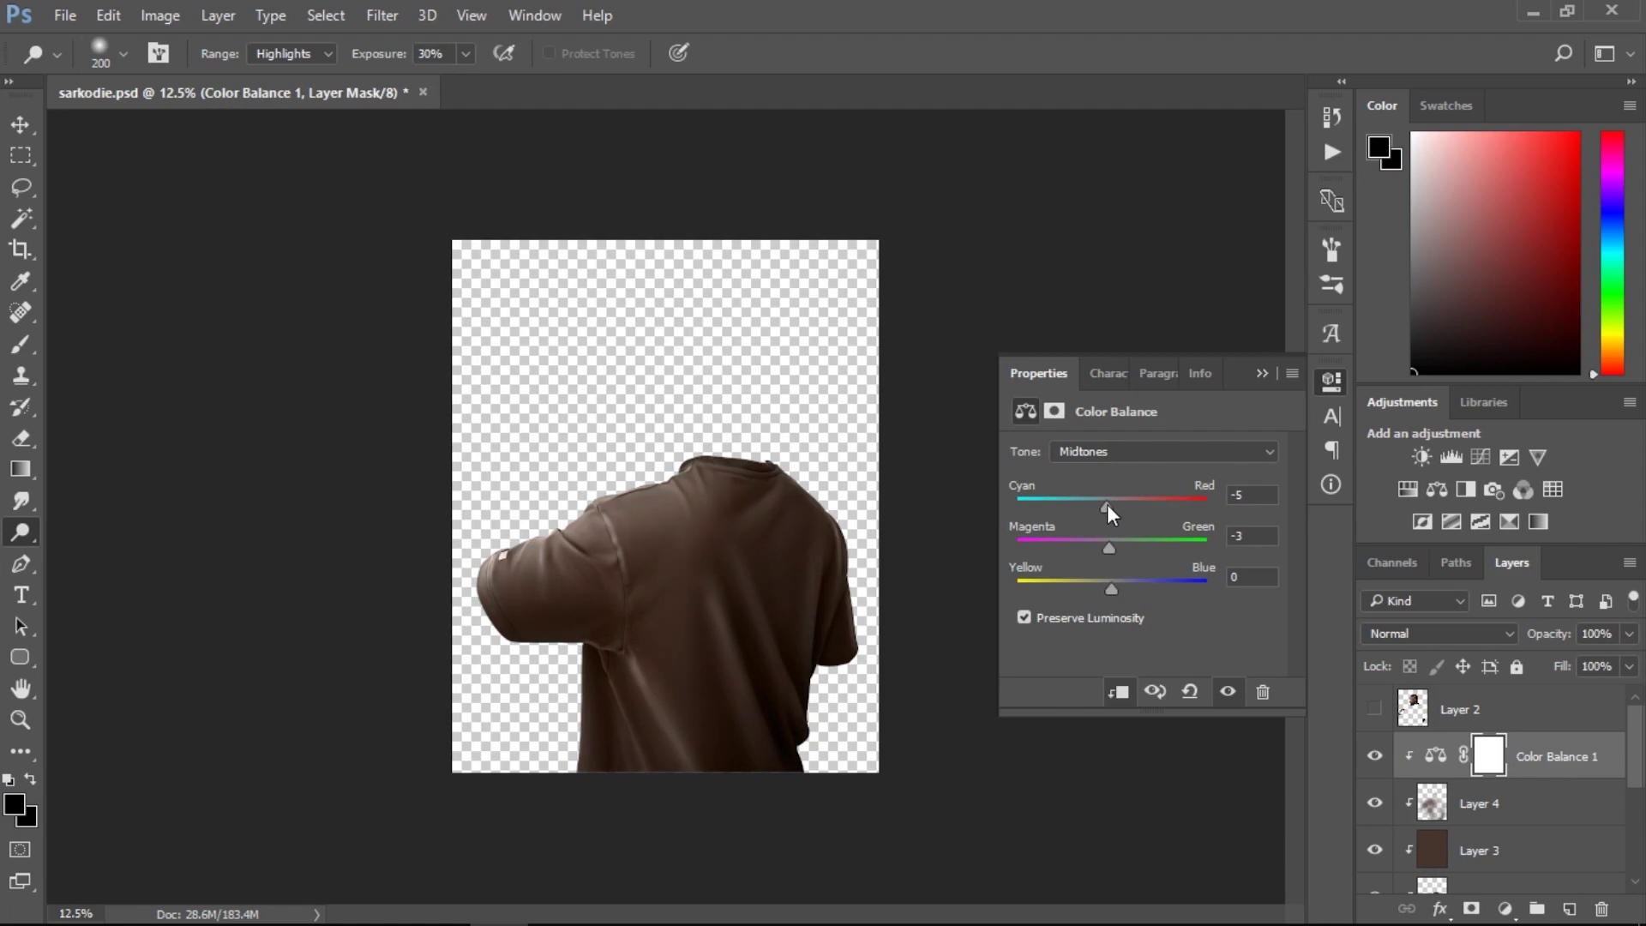
pyautogui.moveTo(1109, 578); pyautogui.dragTo(1108, 580)
pyautogui.click(1111, 451)
pyautogui.click(1114, 469)
pyautogui.moveTo(1110, 549); pyautogui.dragTo(1108, 549)
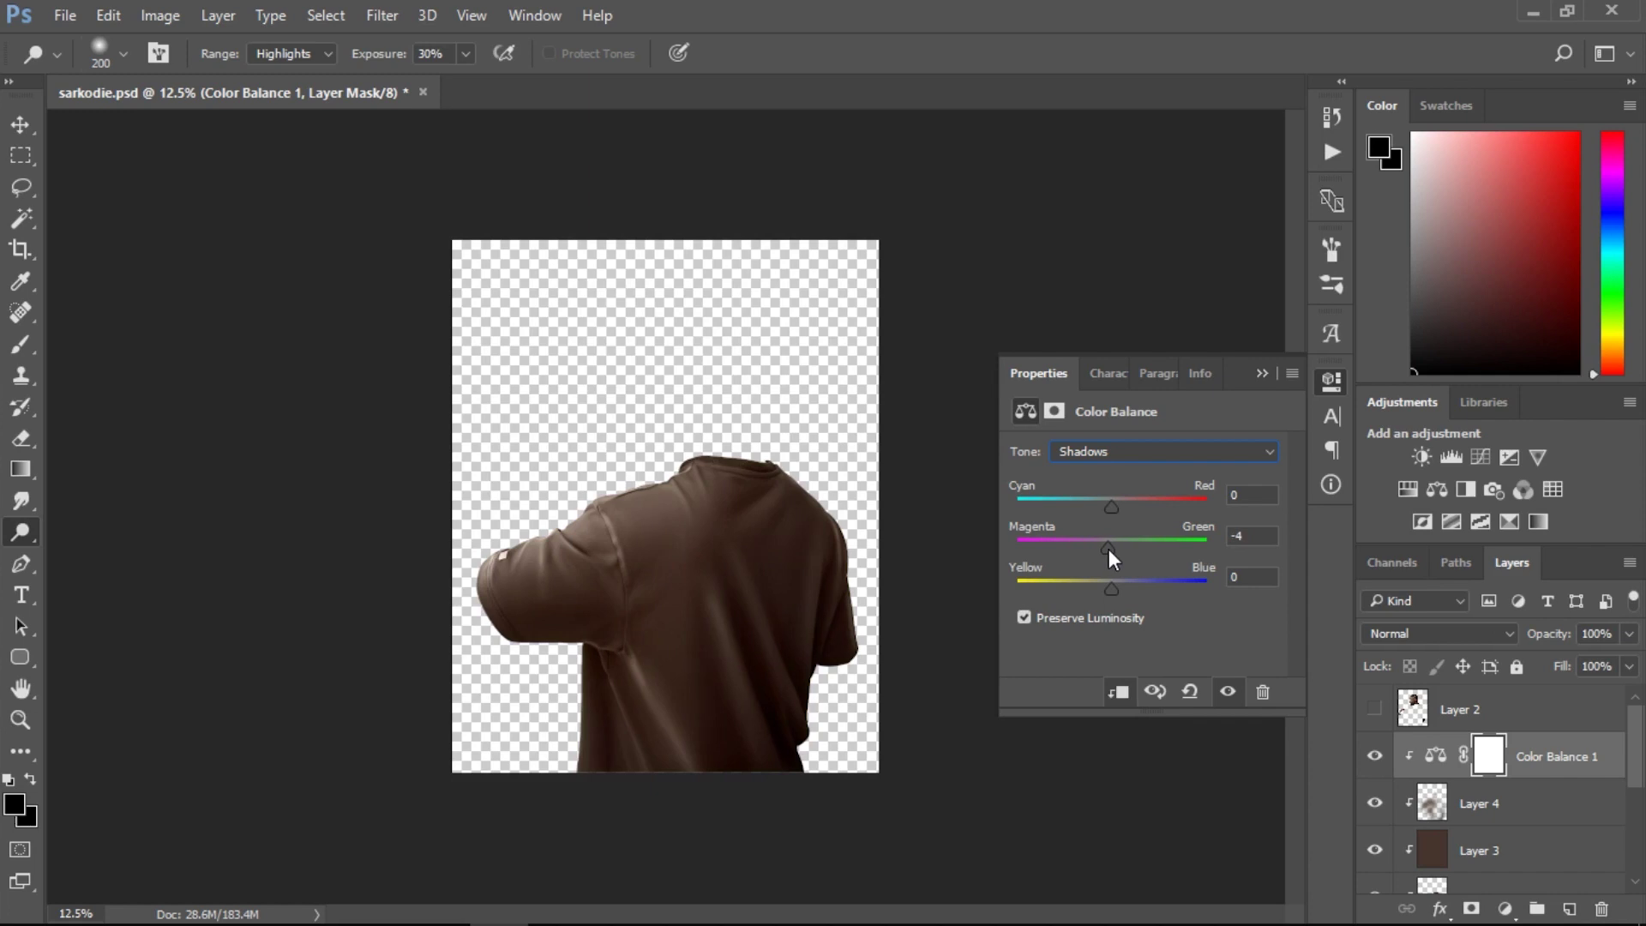
pyautogui.click(1267, 368)
# Show Layer 1 to check the shirt's adjusted colour against the full figure.
pyautogui.moveTo(1639, 750); pyautogui.dragTo(1638, 859)
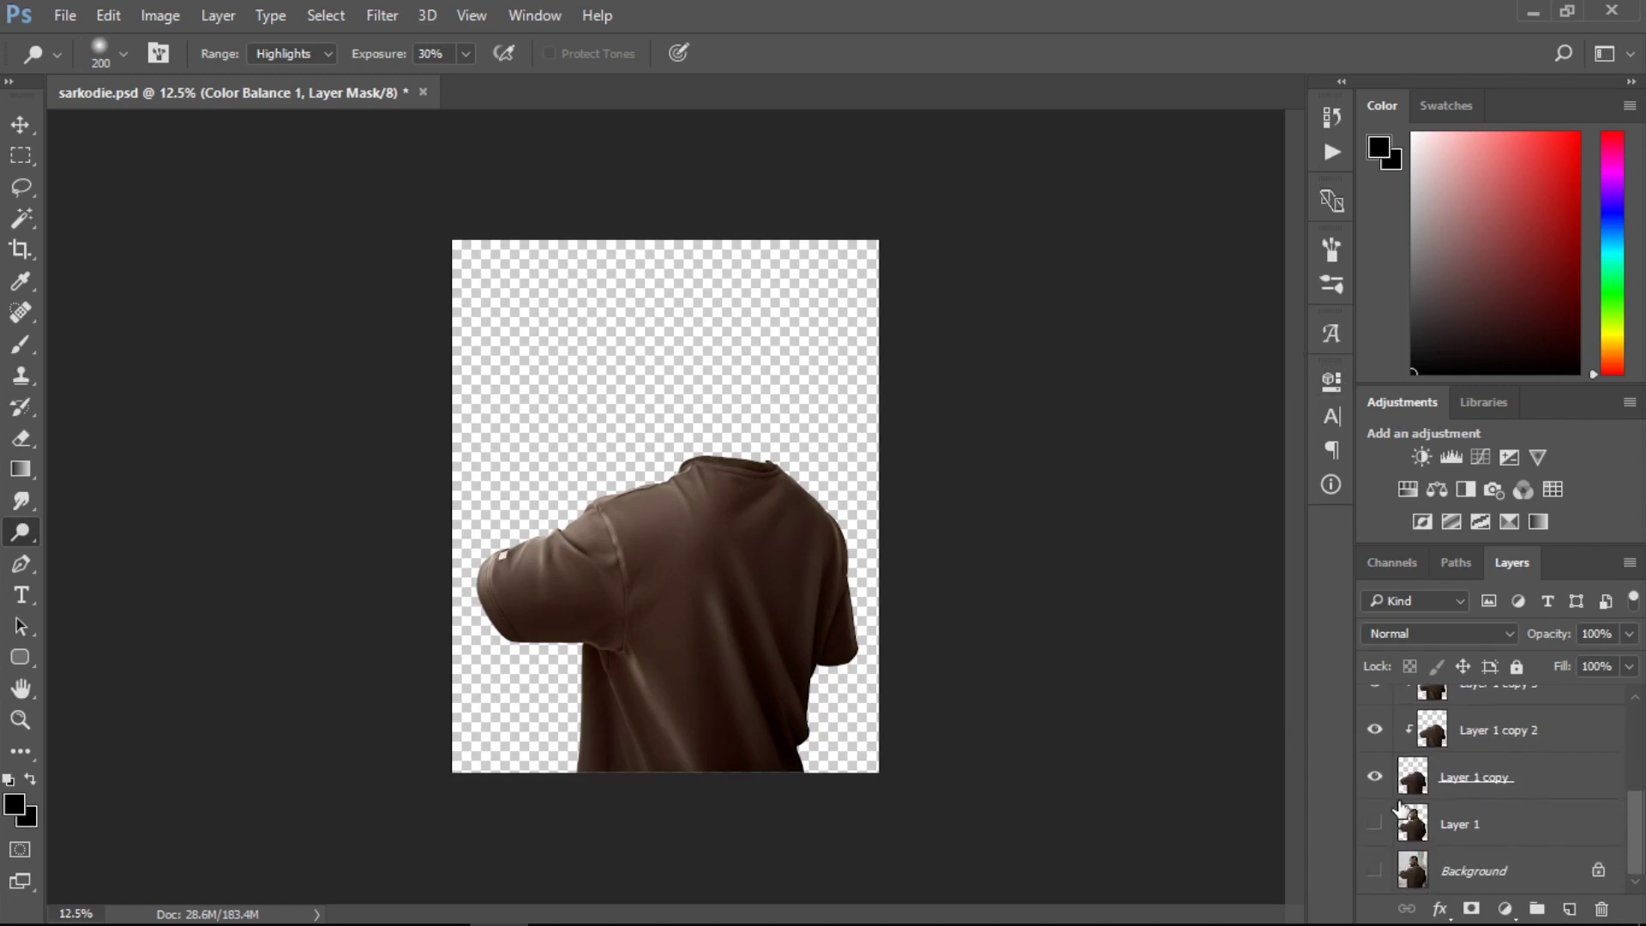
pyautogui.click(1374, 825)
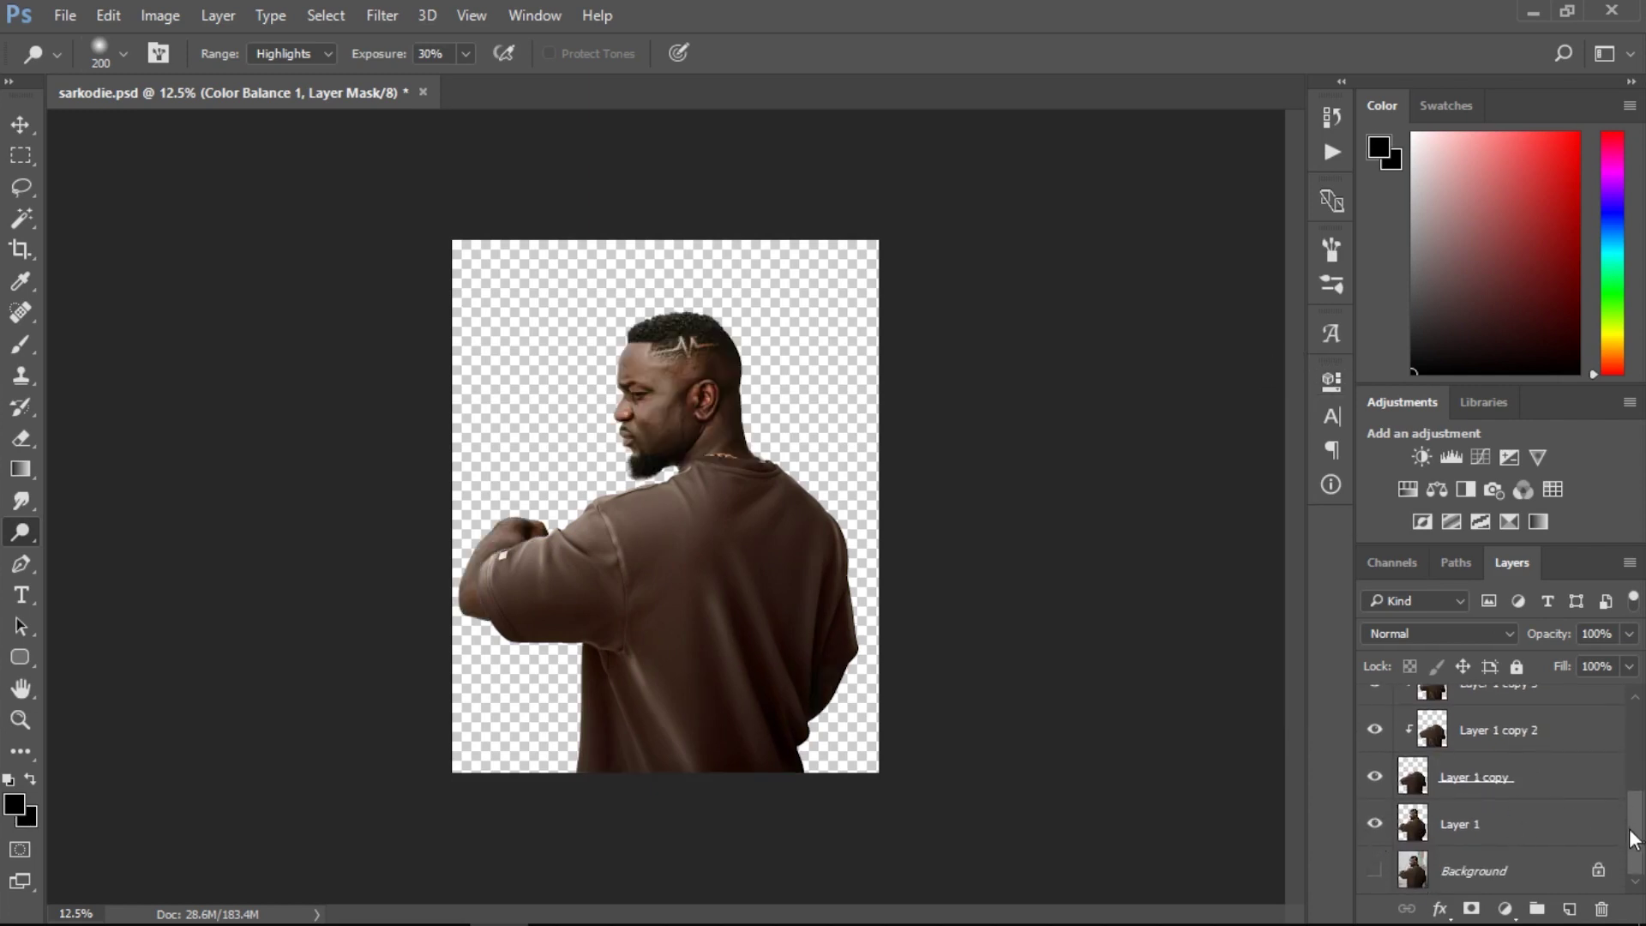
pyautogui.scroll(4, 1596, 806)
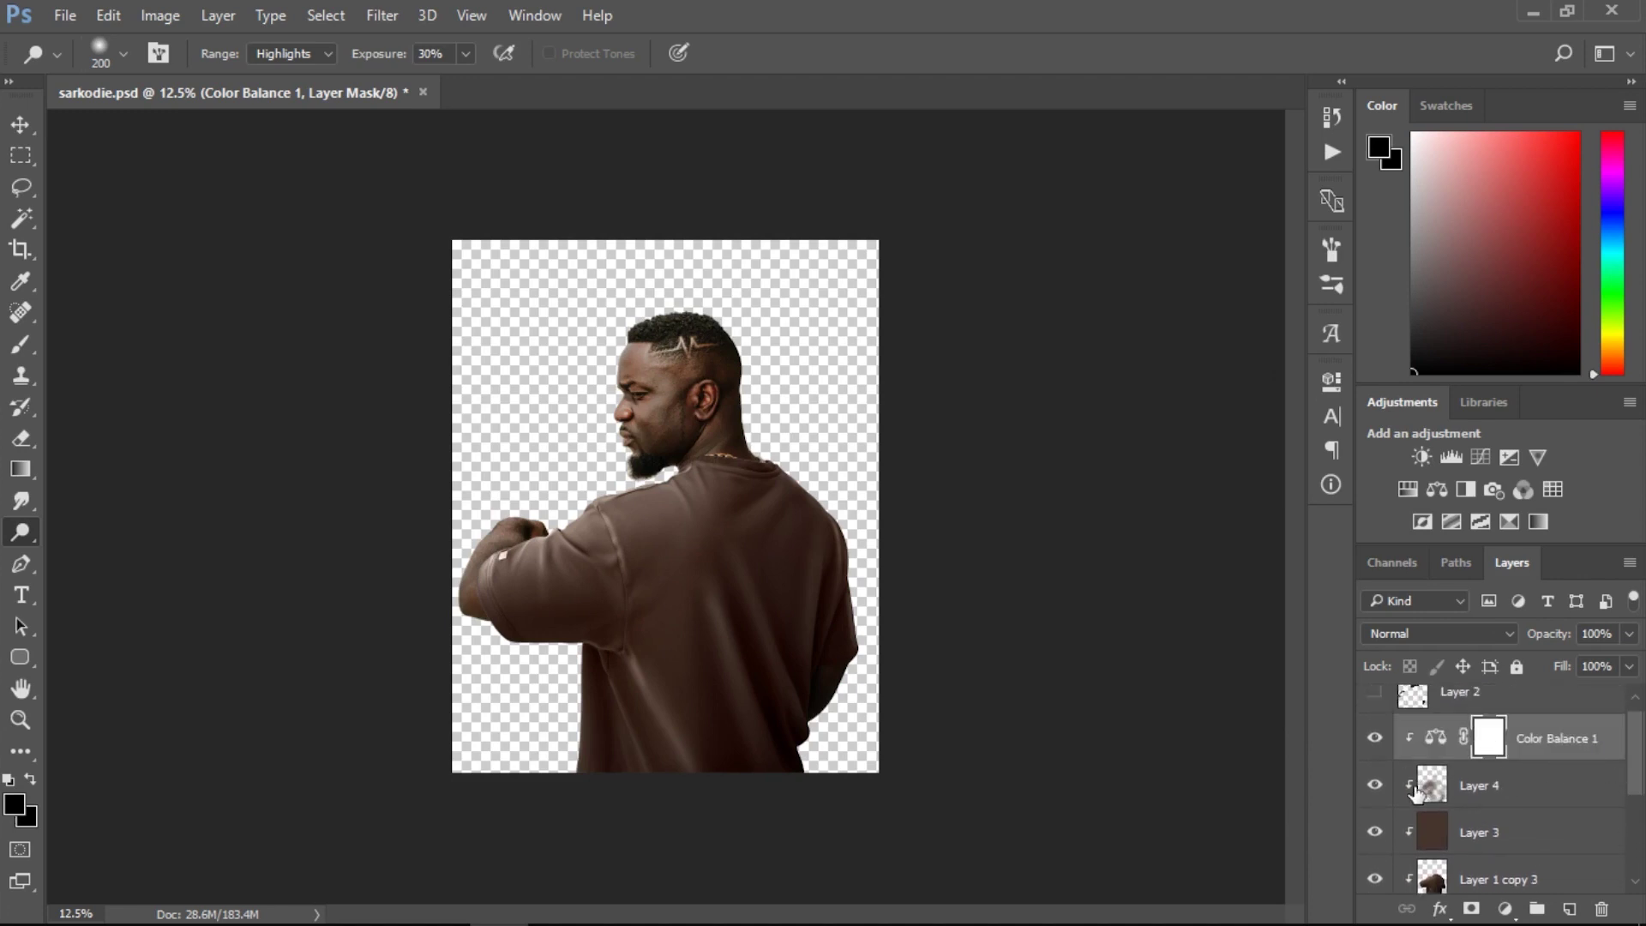
# Select Layer 1 copy 3 and set up the Smudge tool with a 400 px brush at 20% strength.
pyautogui.click(734, 703)
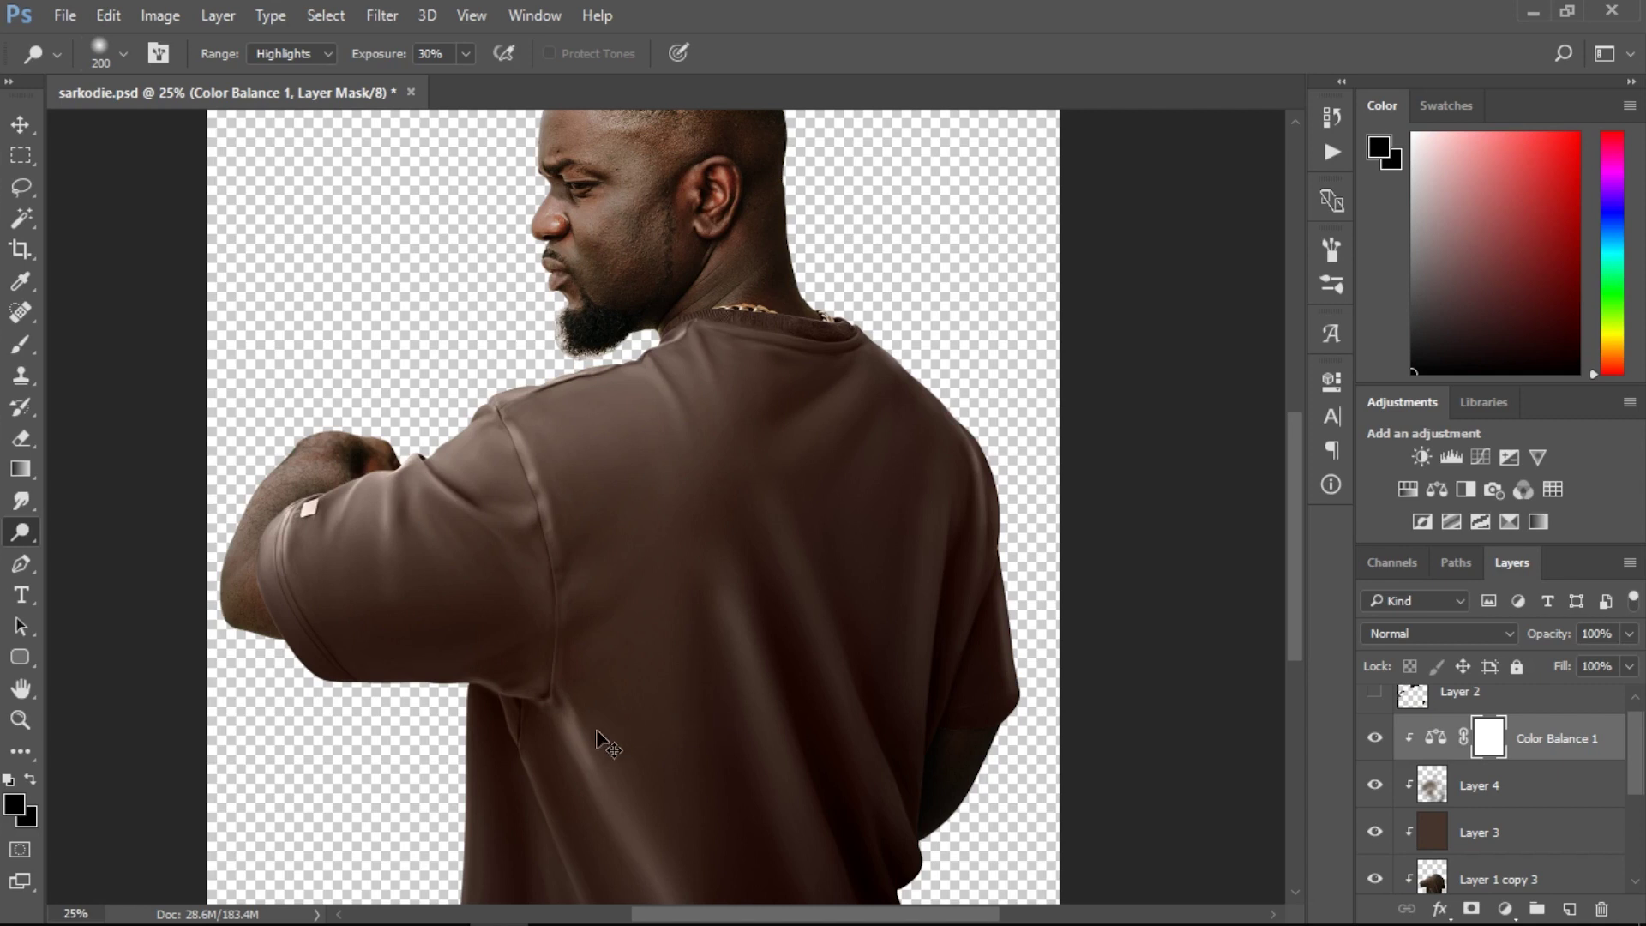
pyautogui.keyDown('ctrl'); pyautogui.click(623, 804); pyautogui.keyUp('ctrl')
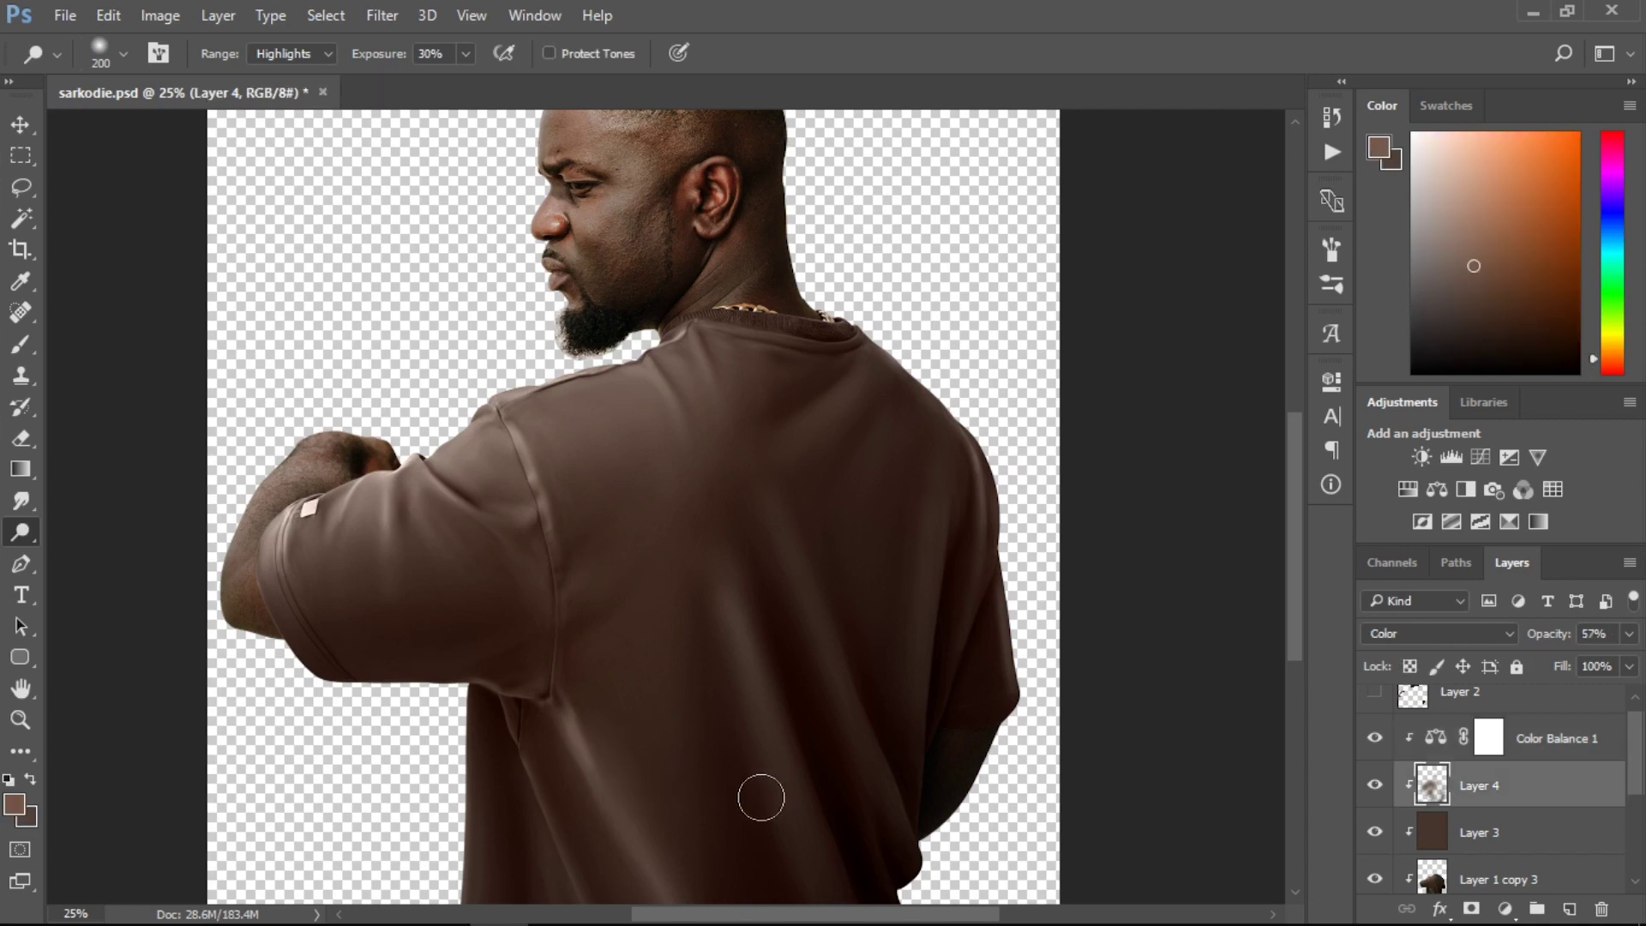
pyautogui.scroll(-3, 1508, 771)
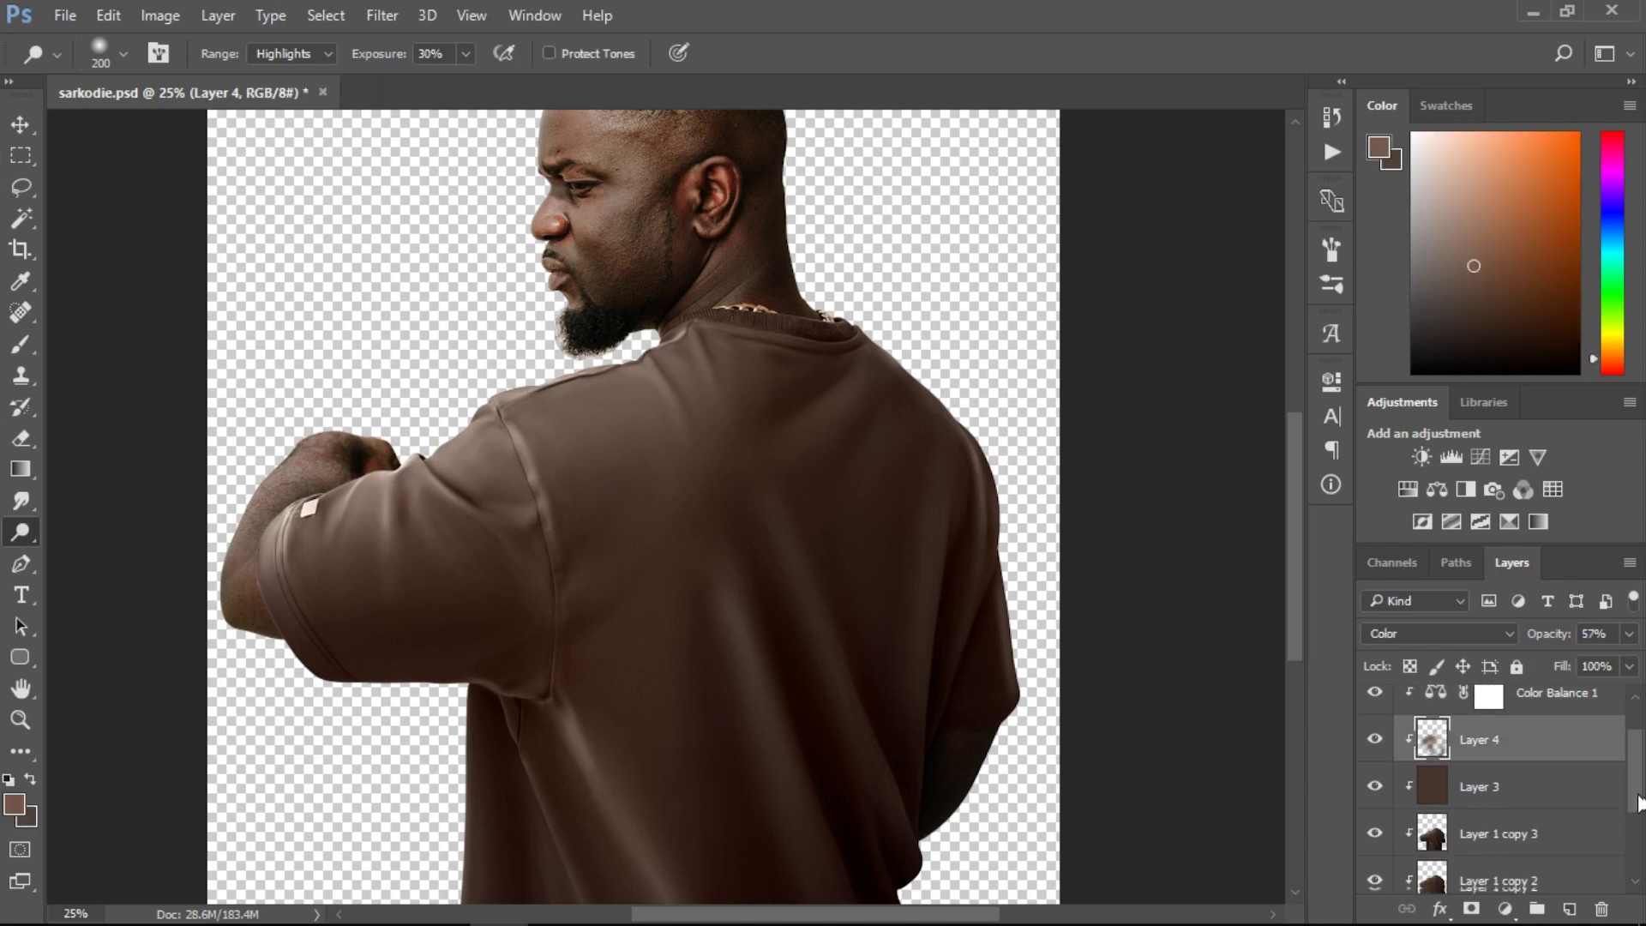
pyautogui.click(1526, 782)
pyautogui.press('r')
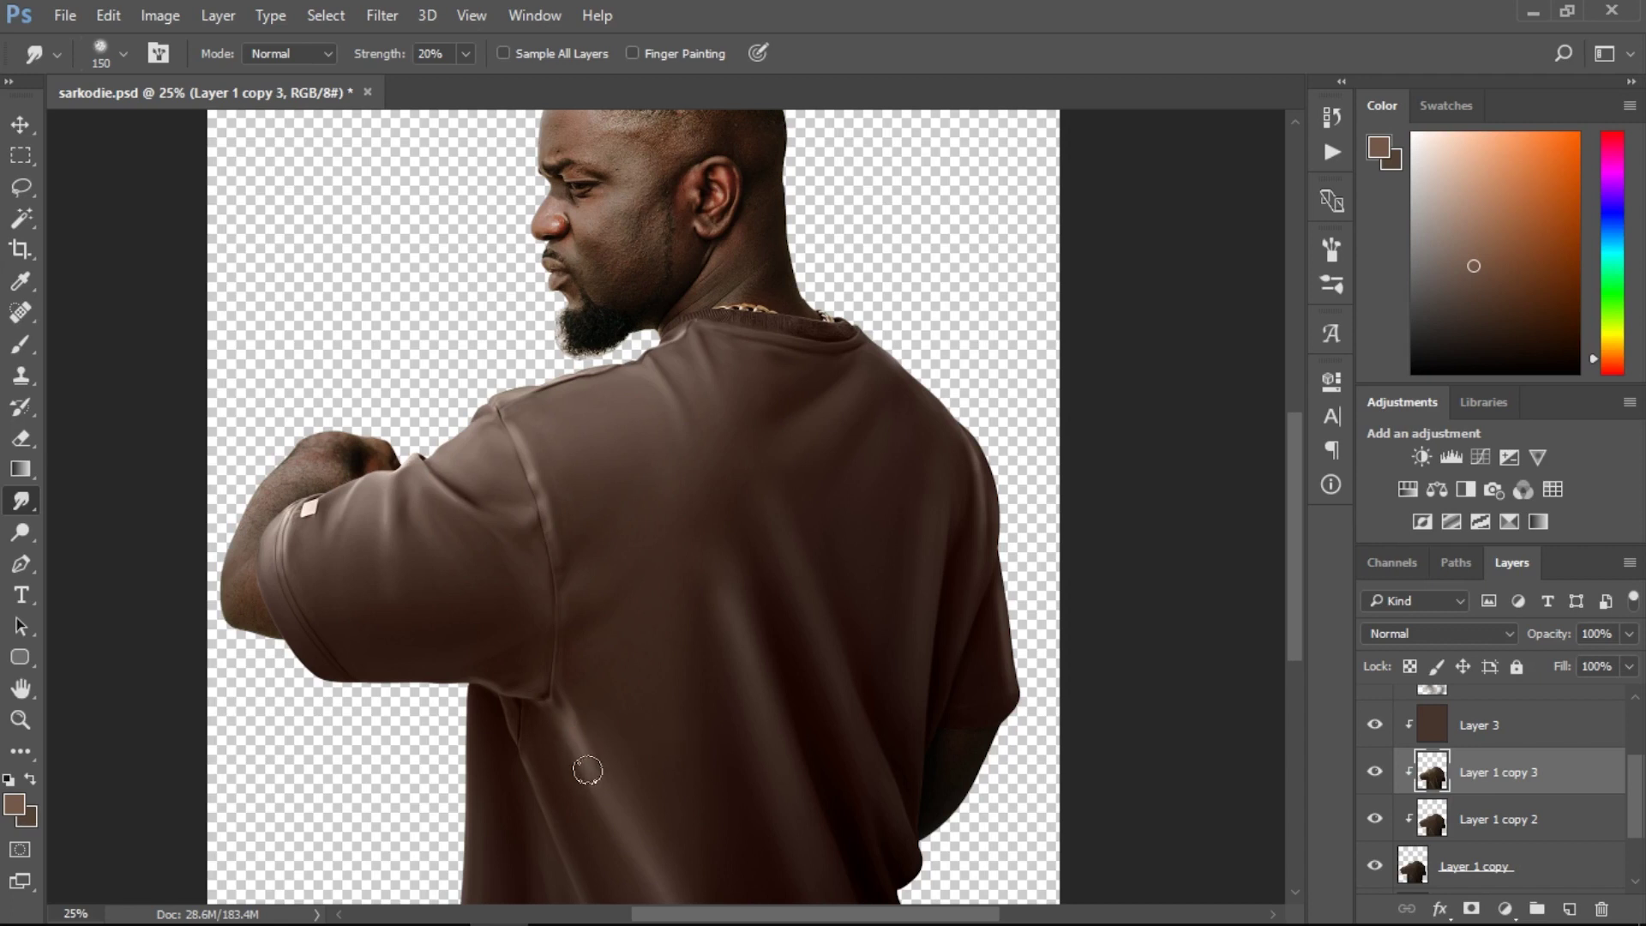
pyautogui.hotkey('ctrl', '-')
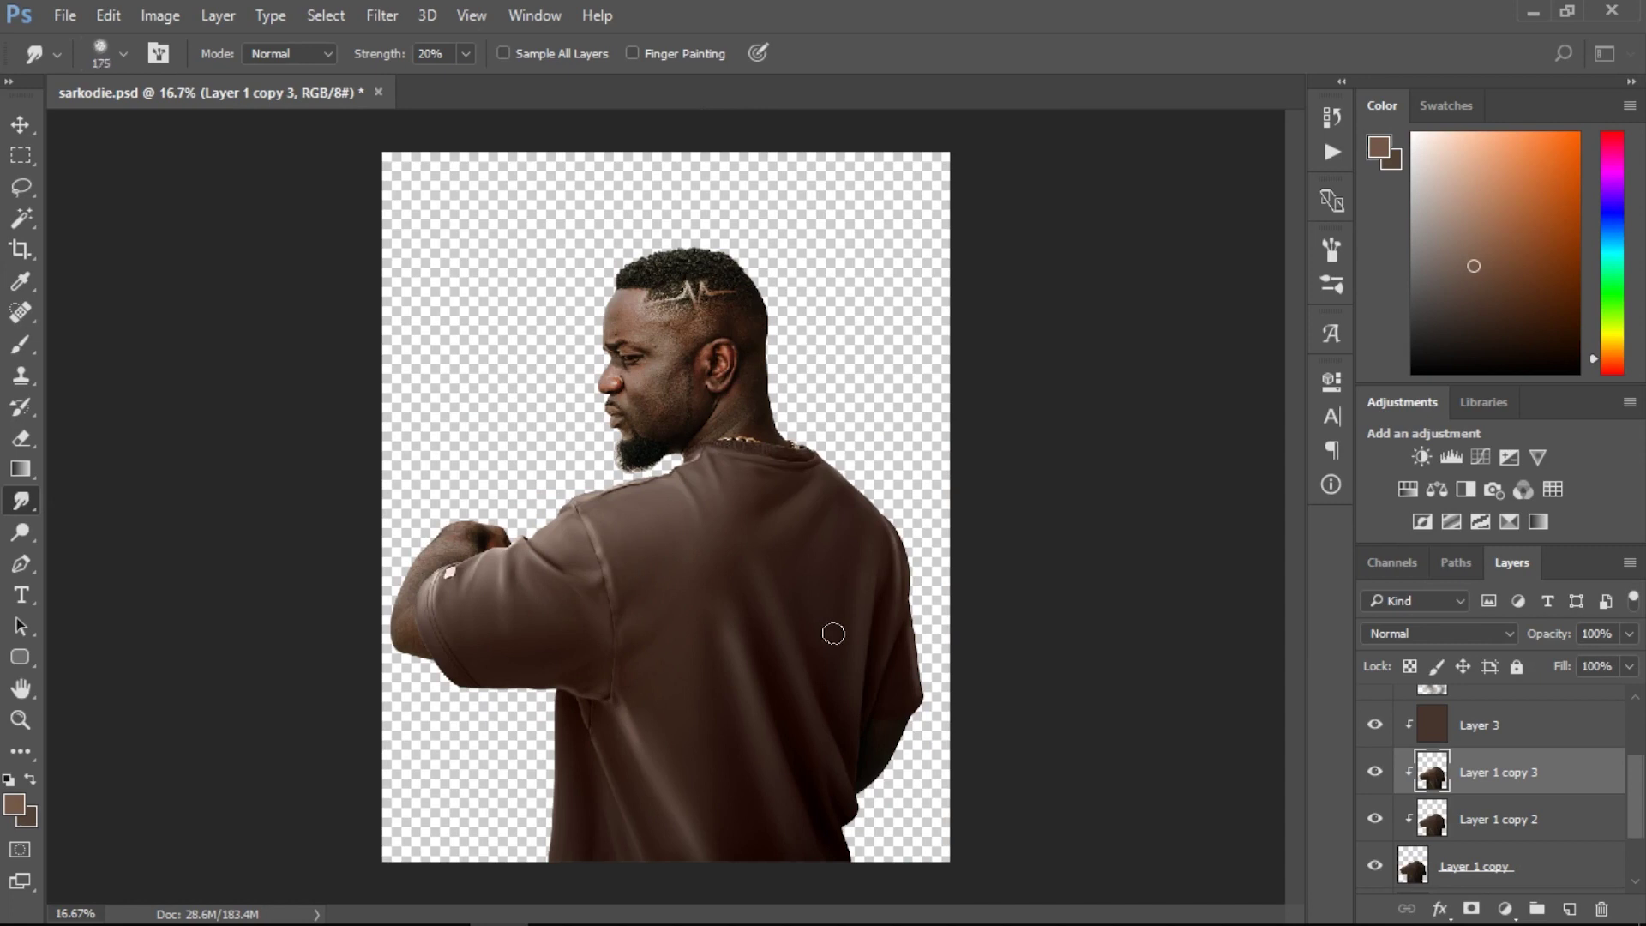
pyautogui.press(']')
pyautogui.press(']')
pyautogui.press(']')
pyautogui.press(']')
# Hide Layer 1 to leave only the painted shirt on the transparent canvas.
pyautogui.scroll(-1, 1636, 851)
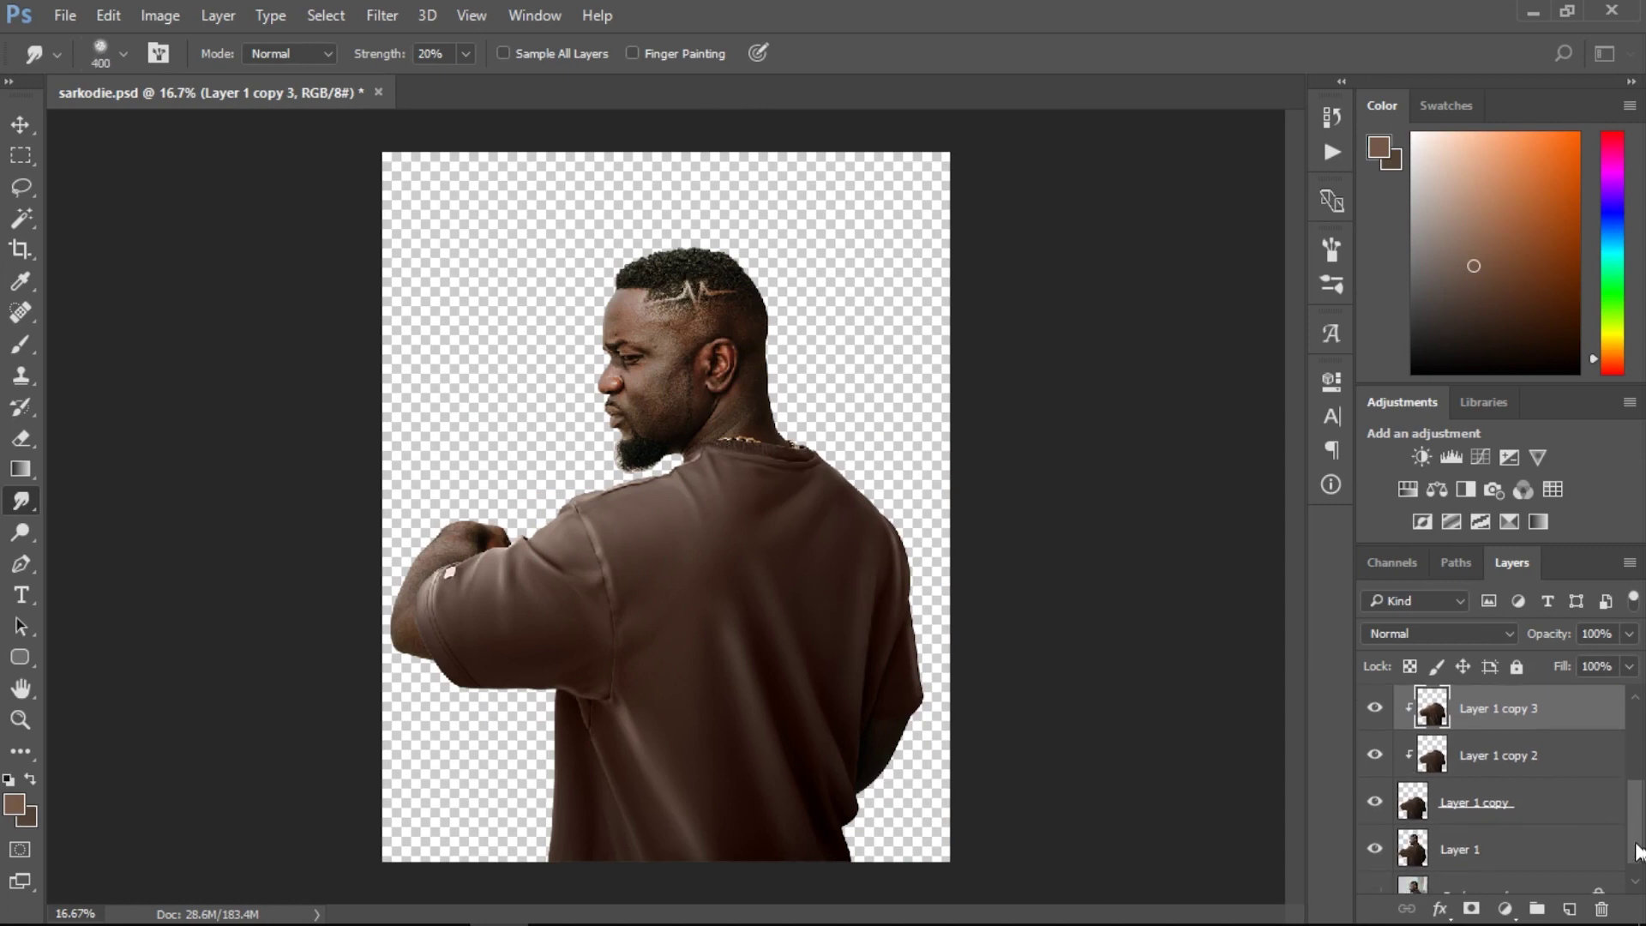
pyautogui.click(1374, 852)
pyautogui.hotkey('ctrl', '-')
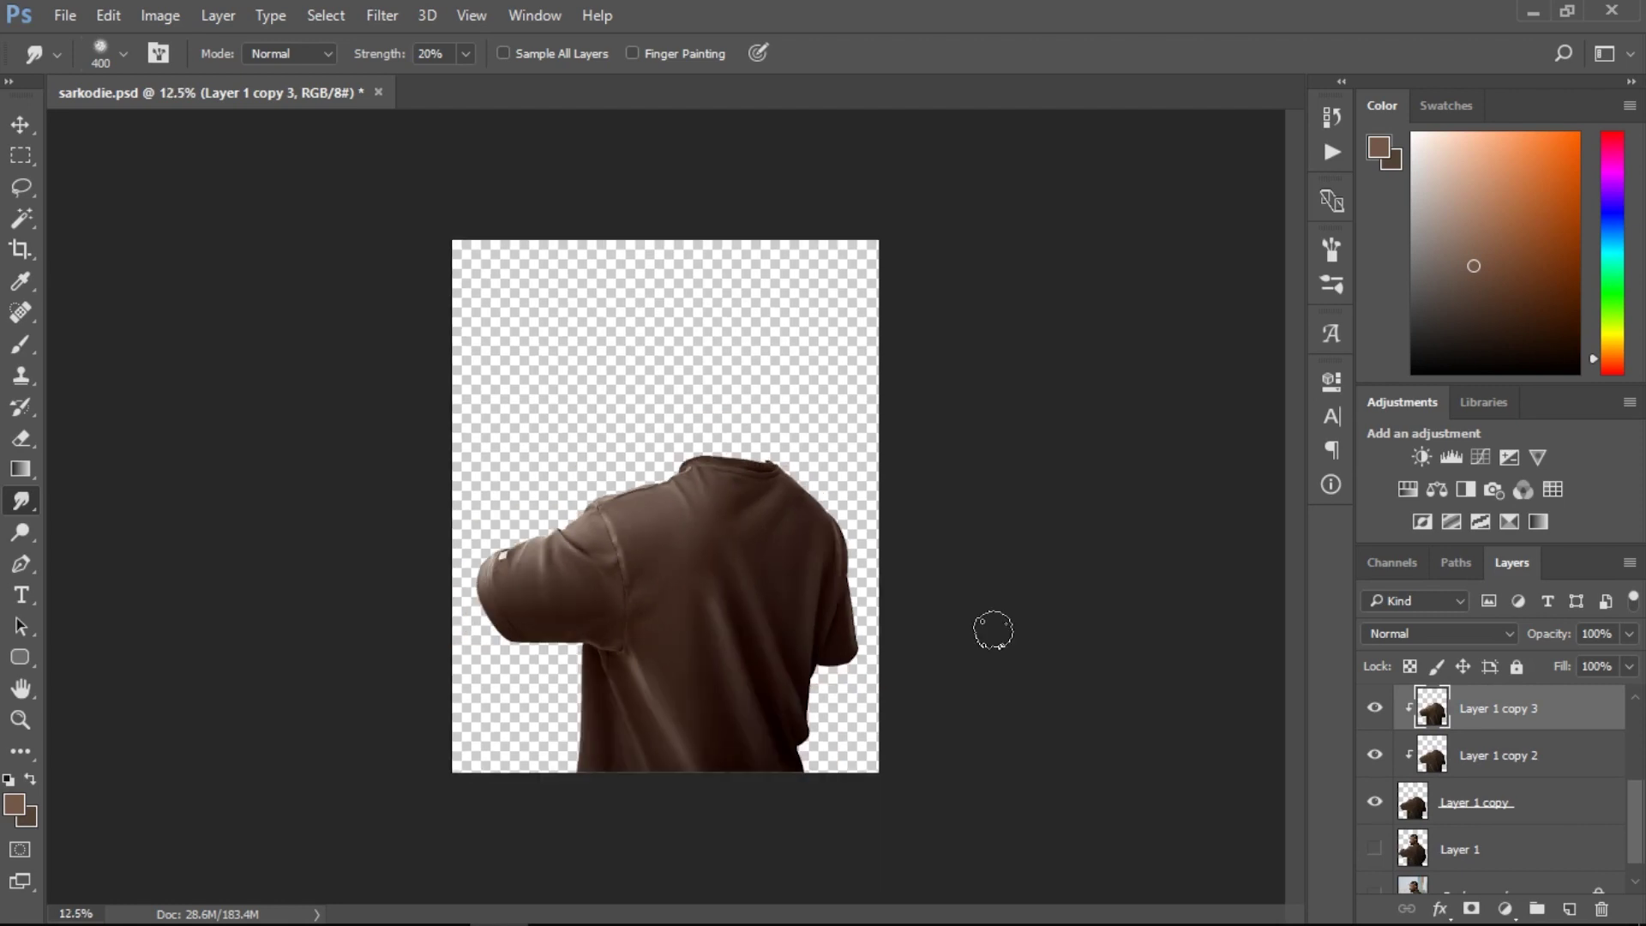